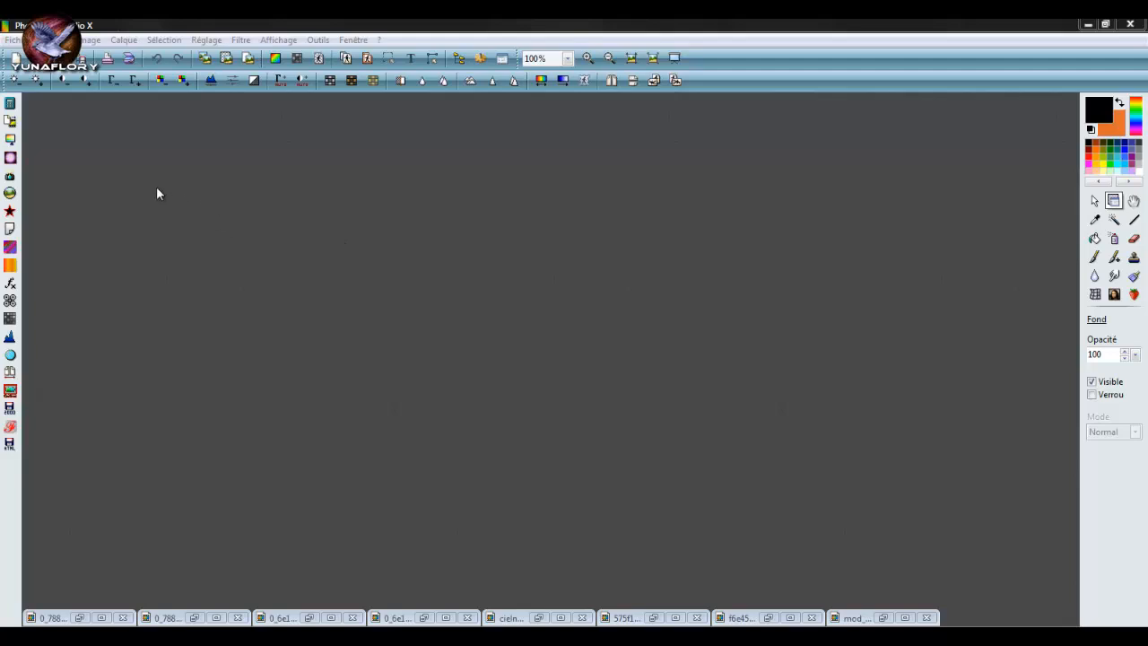
- Open tuto.gif from the Documents folder to examine the finished animated snow globe, and close it
{"action": "left_click", "coordinate": [37, 62]}
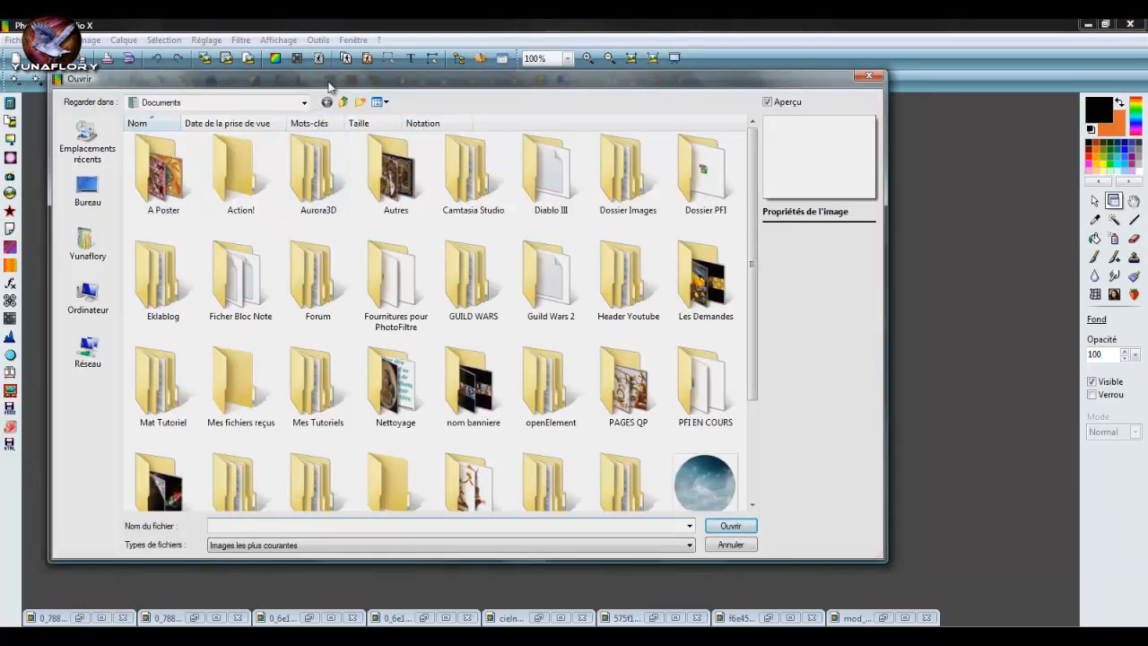
{"action": "left_click_drag", "start_coordinate": [328, 81], "coordinate": [398, 113]}
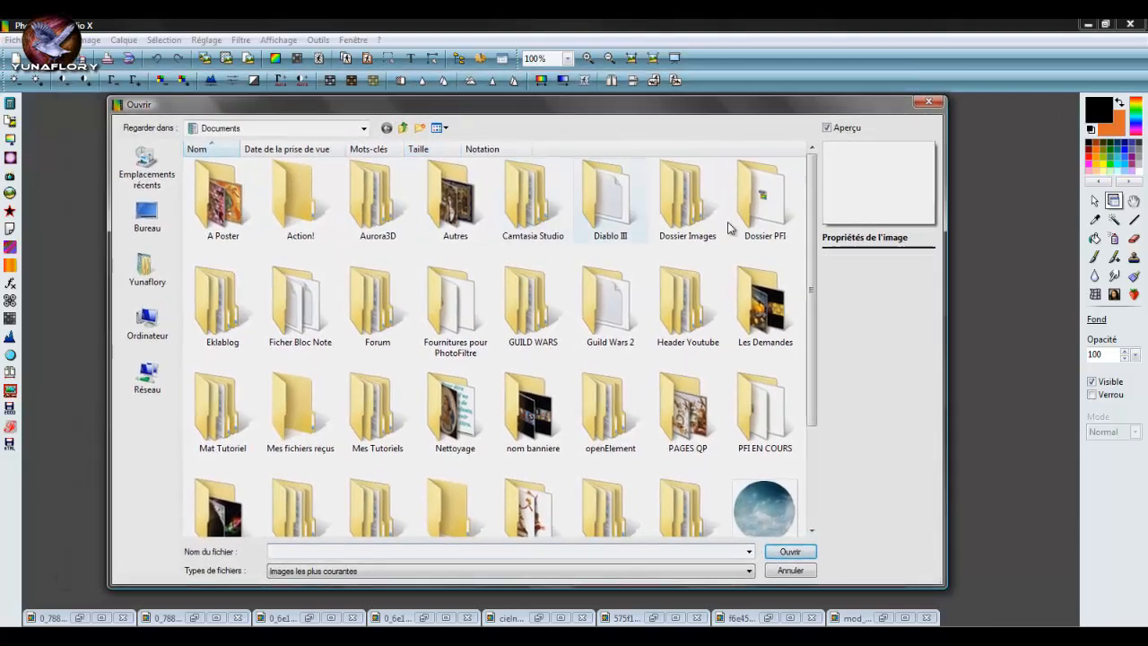
{"action": "left_click_drag", "start_coordinate": [811, 347], "coordinate": [818, 445]}
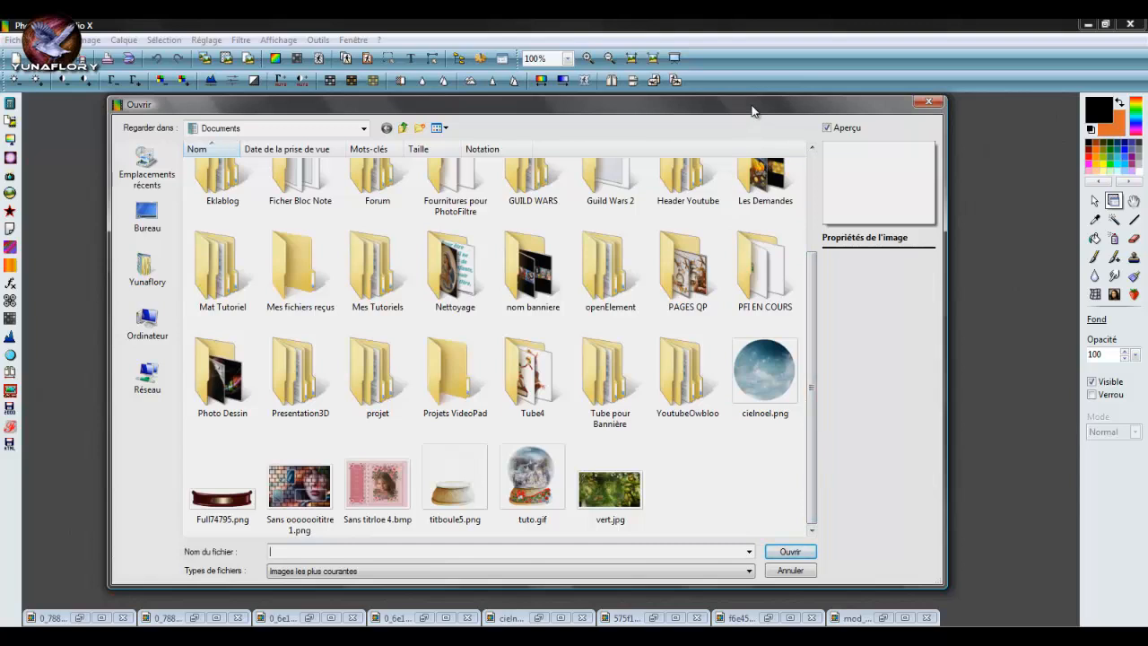
{"action": "left_click", "coordinate": [529, 486]}
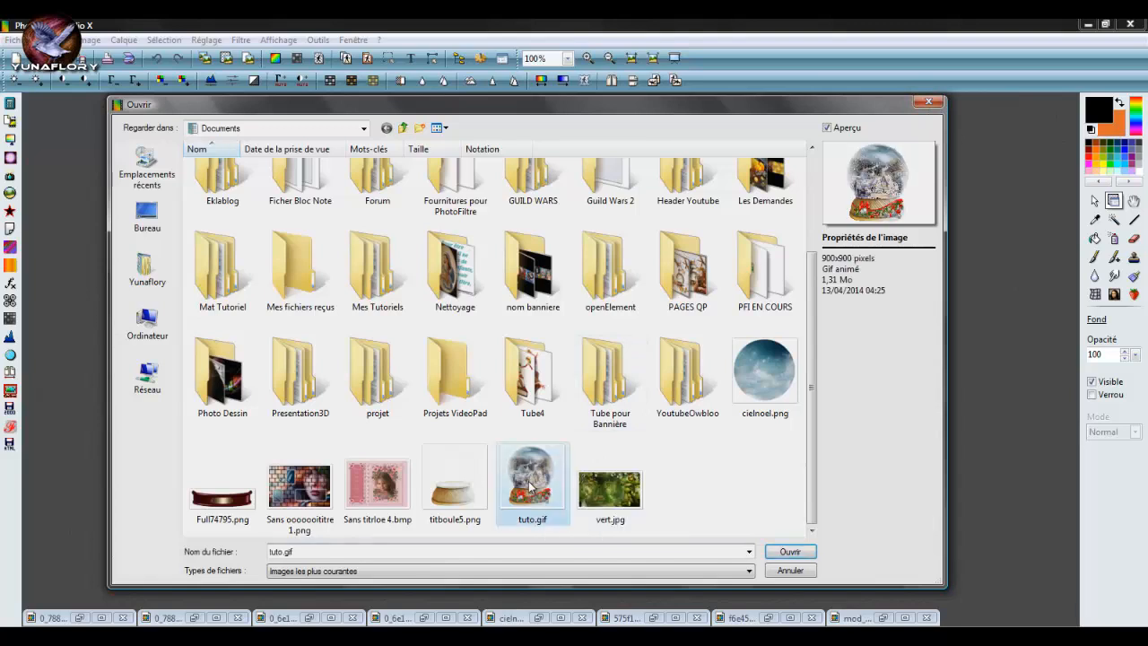
{"action": "double_click", "coordinate": [529, 486]}
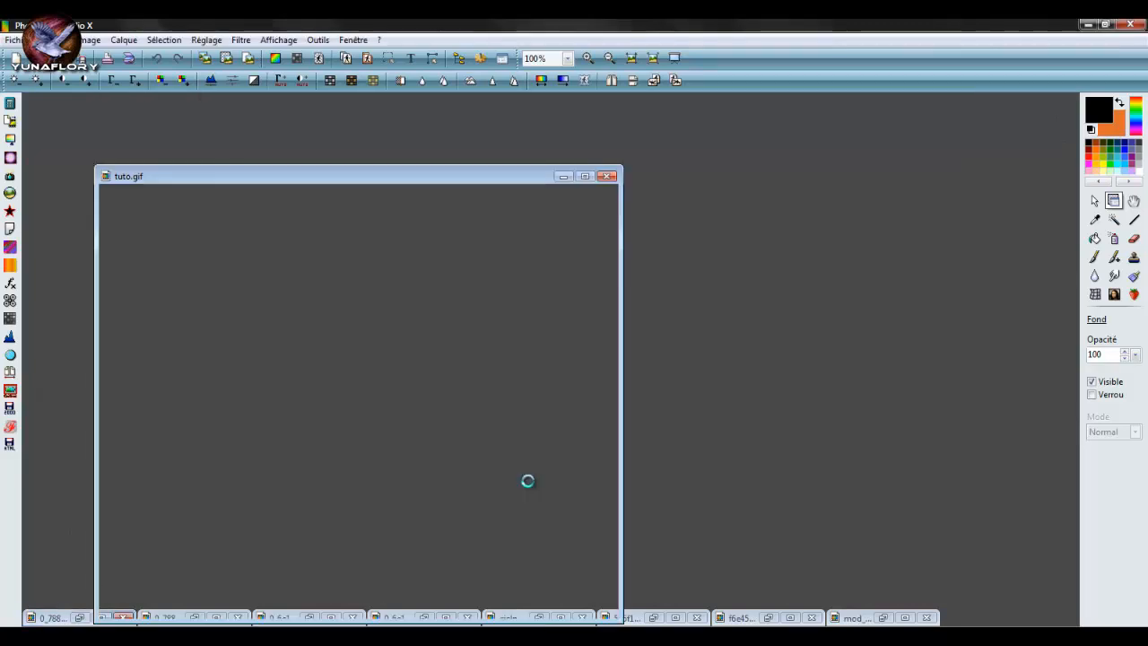
{"action": "left_click_drag", "start_coordinate": [382, 182], "coordinate": [451, 138]}
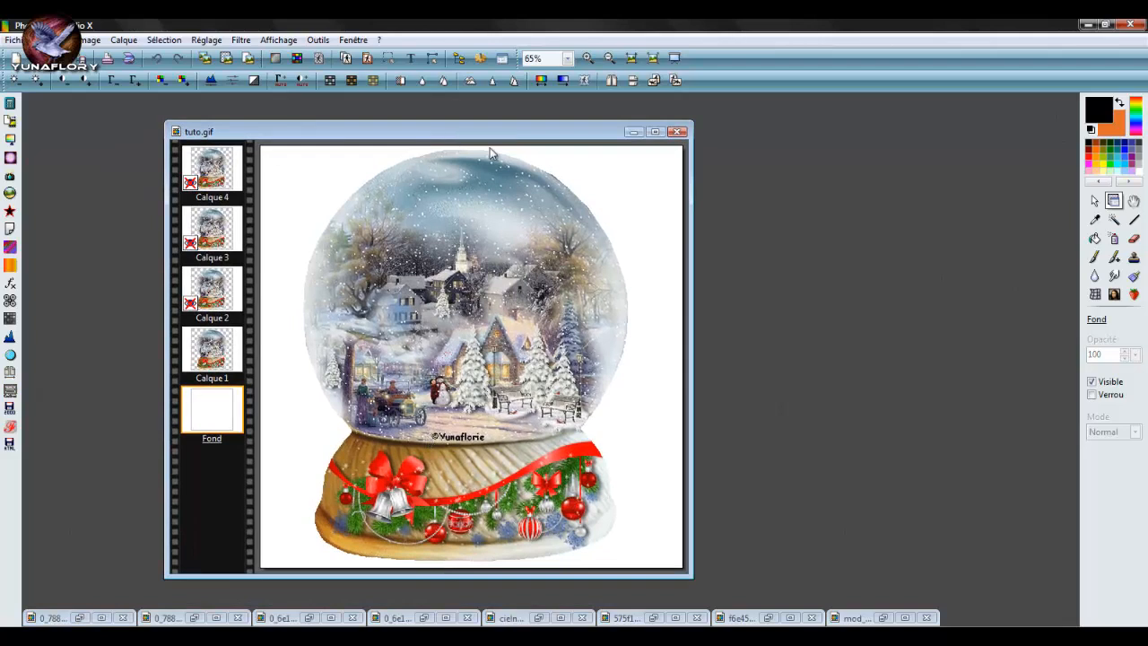
{"action": "left_click", "coordinate": [678, 133]}
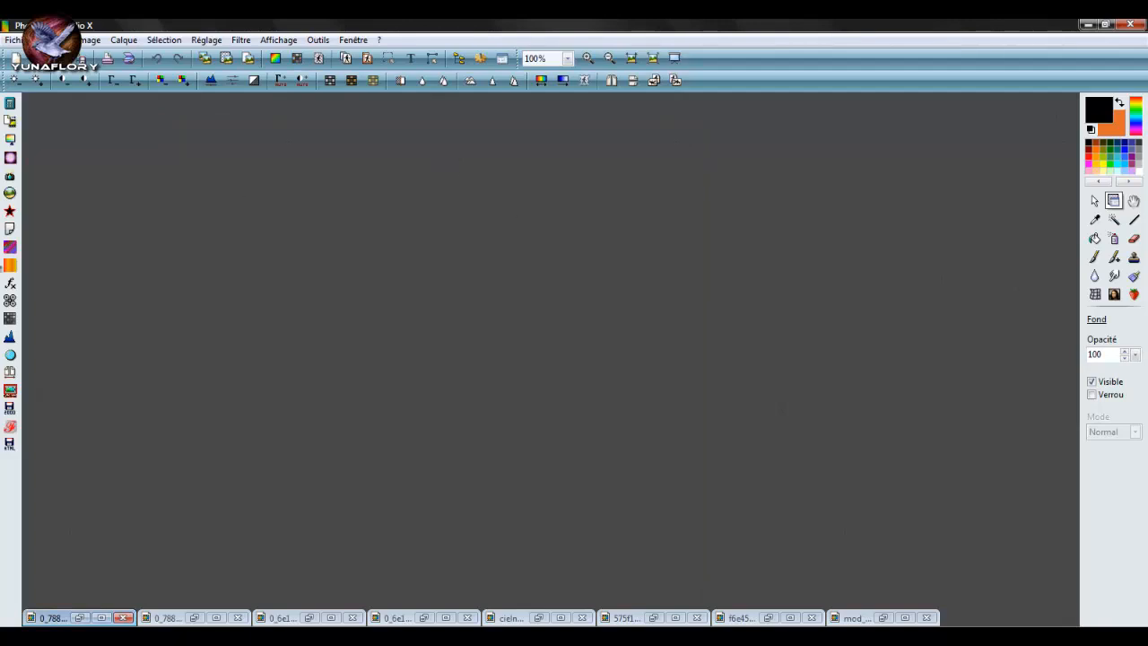
- Review the loaded source images one by one, from the winter village scenes to the sky and Christmas garland, minimizing each again
{"action": "left_click", "coordinate": [80, 618]}
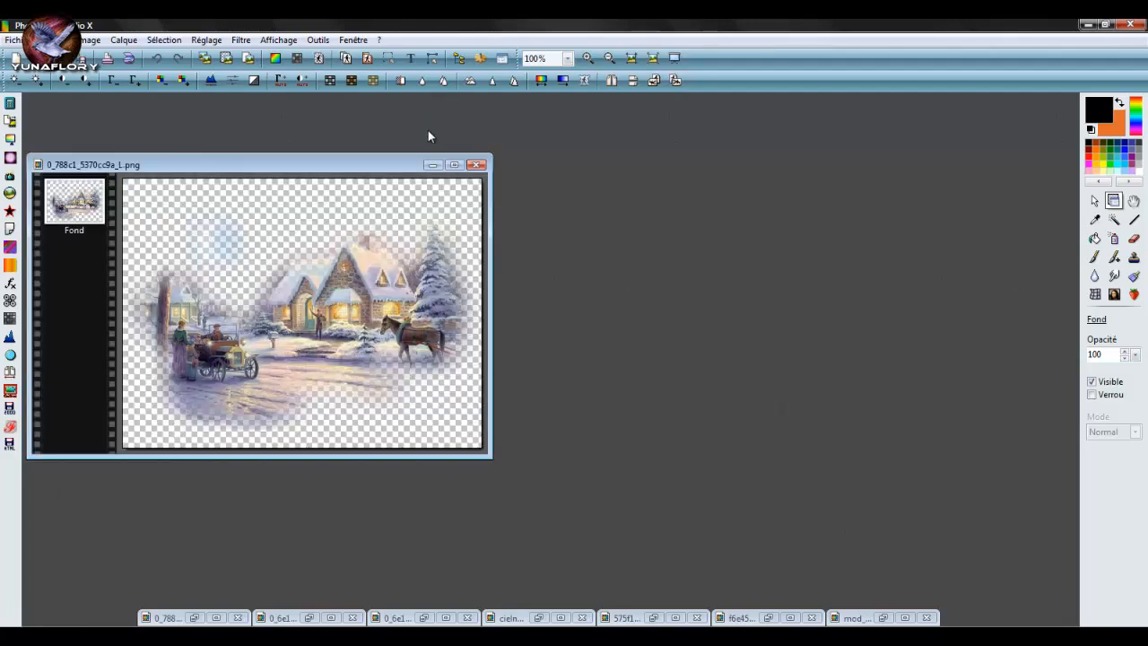
{"action": "left_click", "coordinate": [431, 165]}
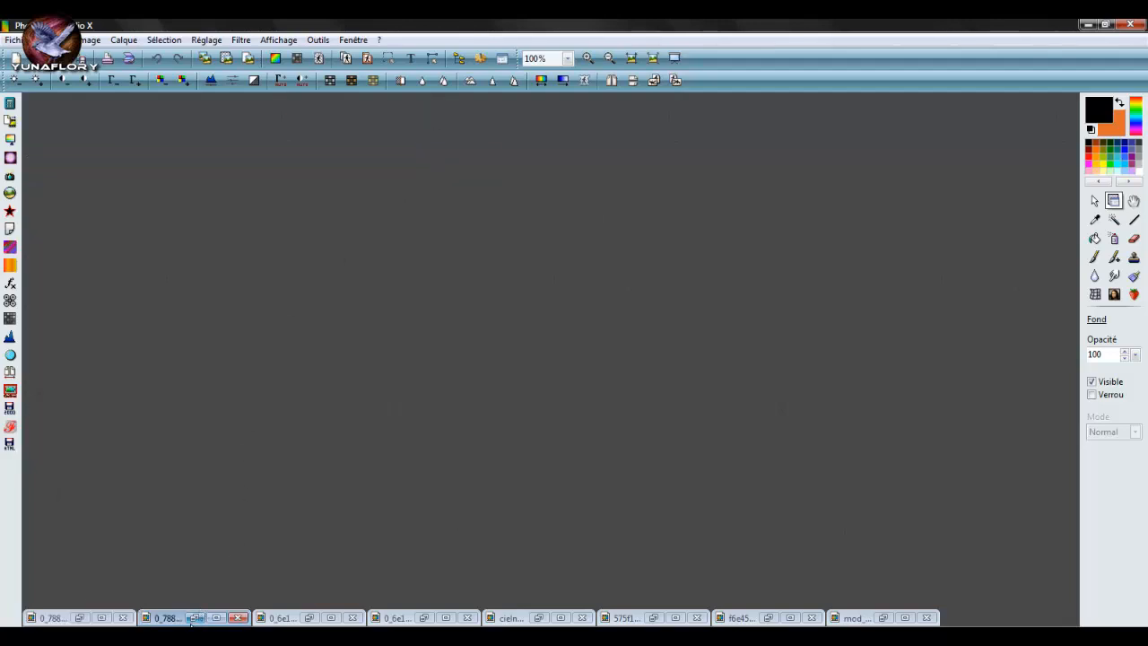
{"action": "left_click", "coordinate": [195, 618]}
{"action": "left_click", "coordinate": [474, 169]}
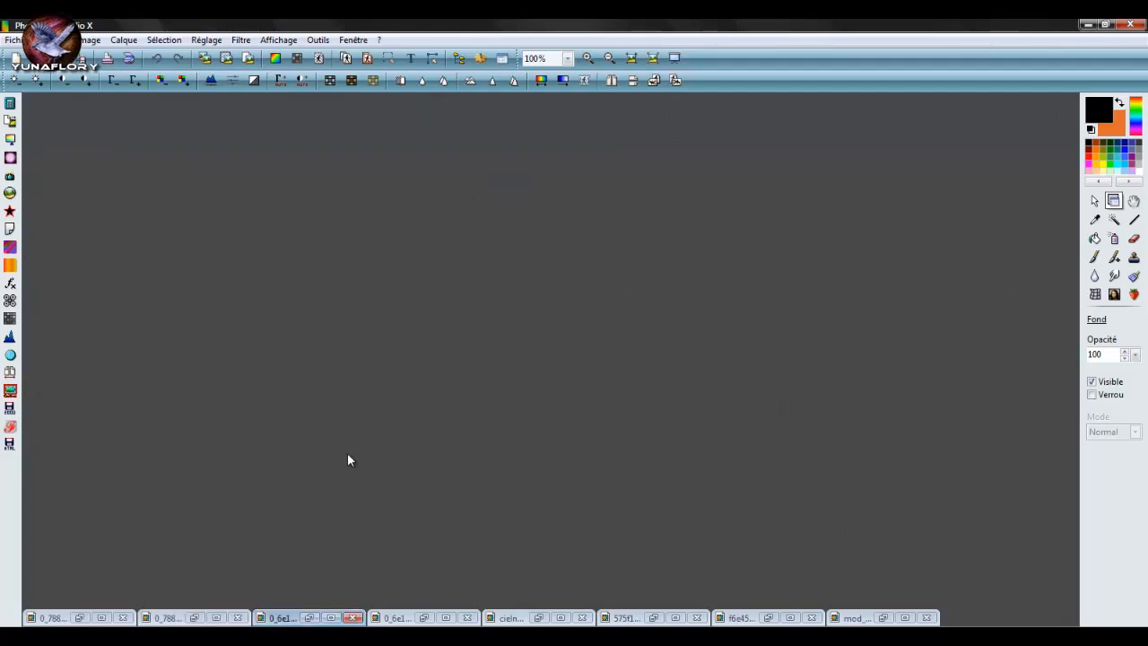
{"action": "left_click", "coordinate": [309, 617]}
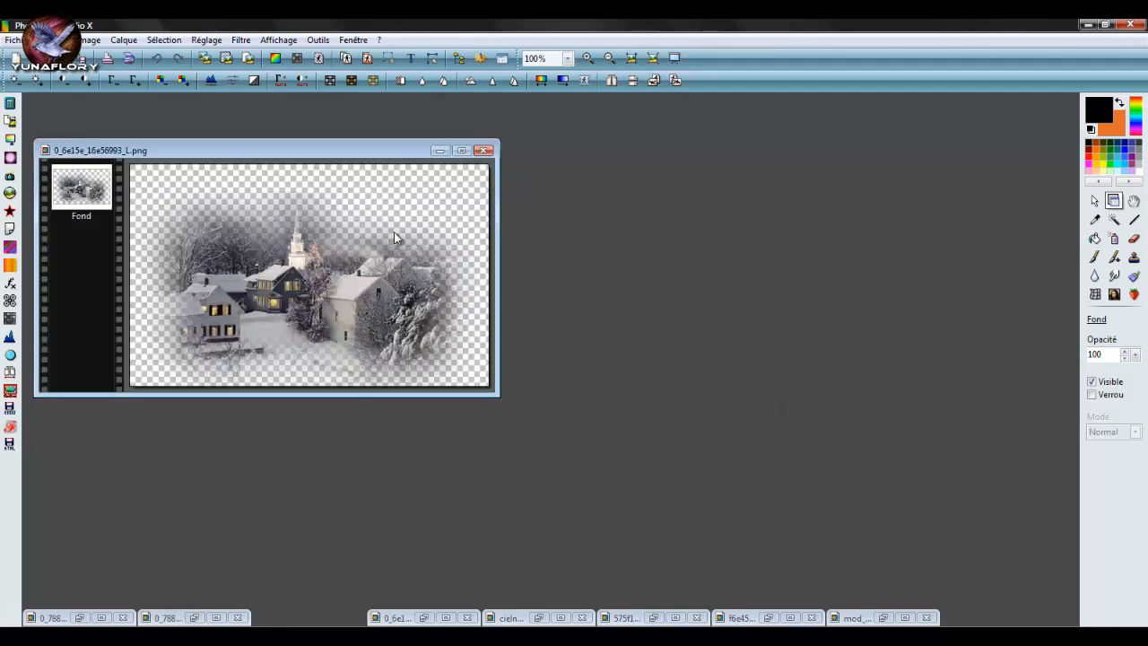
{"action": "left_click", "coordinate": [438, 150]}
{"action": "left_click", "coordinate": [423, 618]}
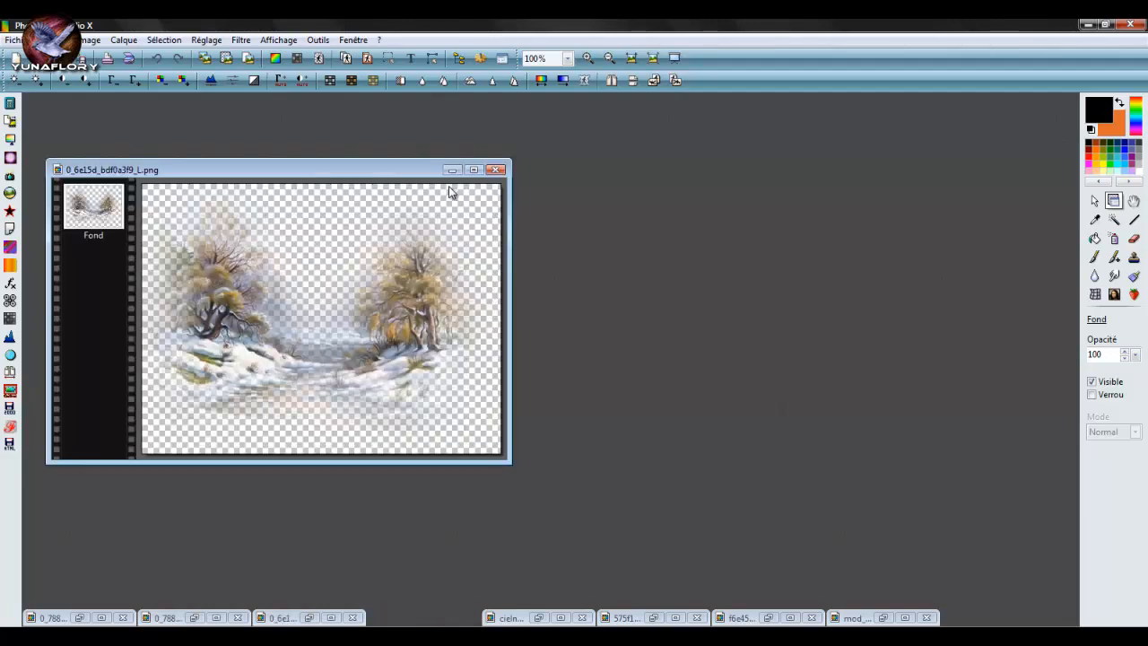
{"action": "left_click", "coordinate": [451, 168]}
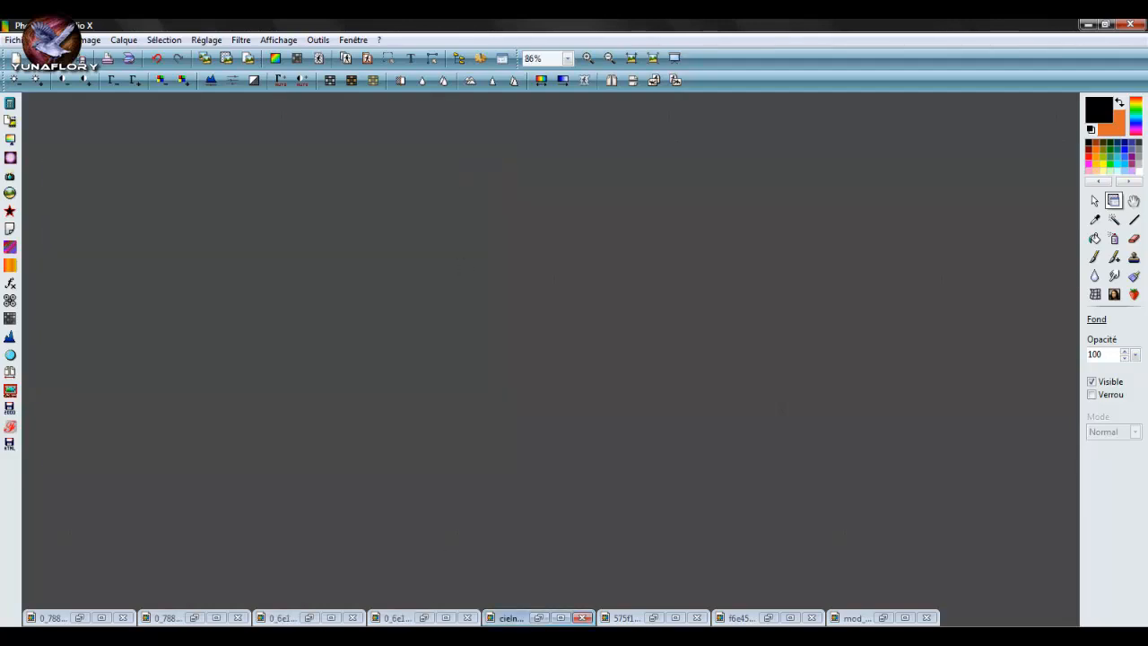
{"action": "left_click", "coordinate": [540, 618]}
{"action": "left_click", "coordinate": [625, 120]}
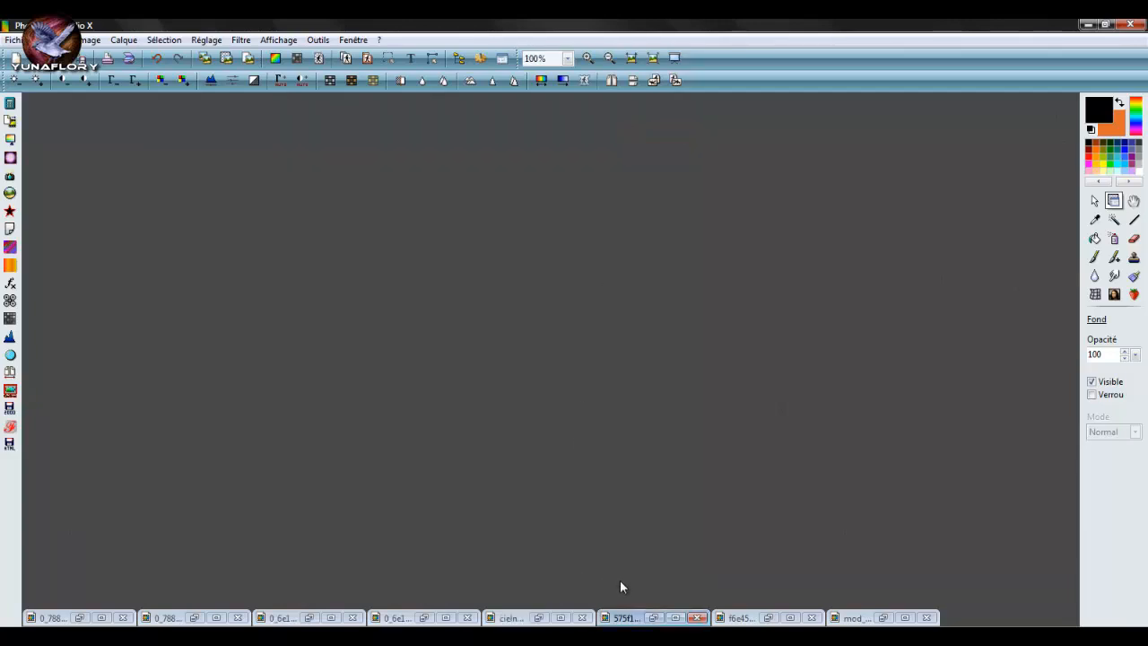
{"action": "left_click", "coordinate": [653, 618]}
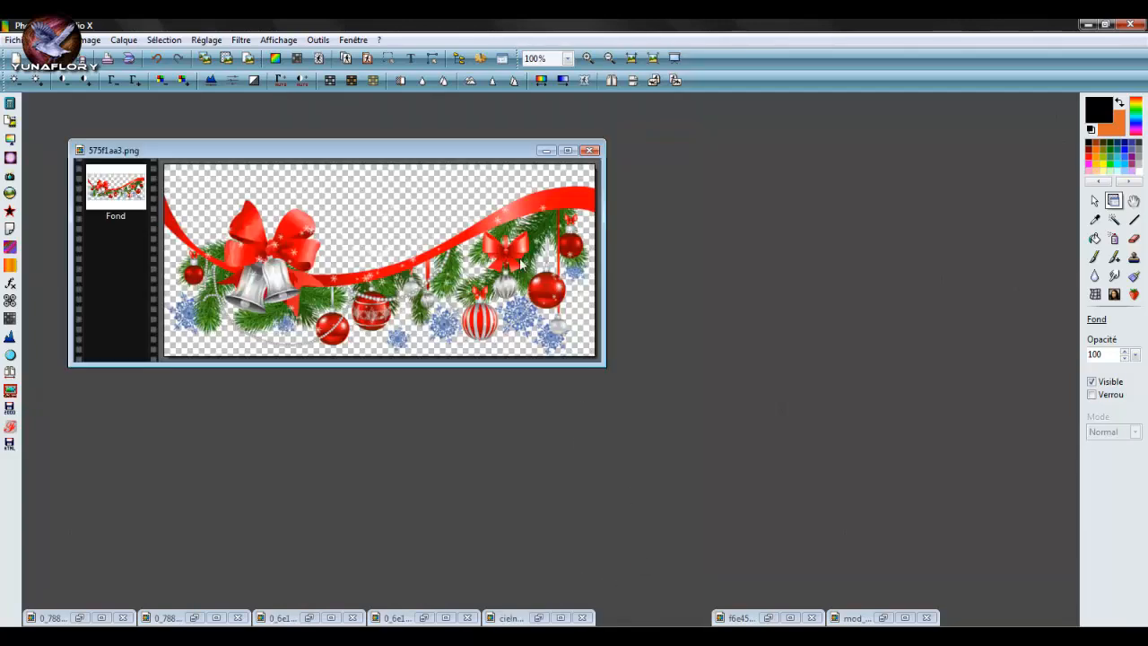
{"action": "left_click", "coordinate": [548, 151]}
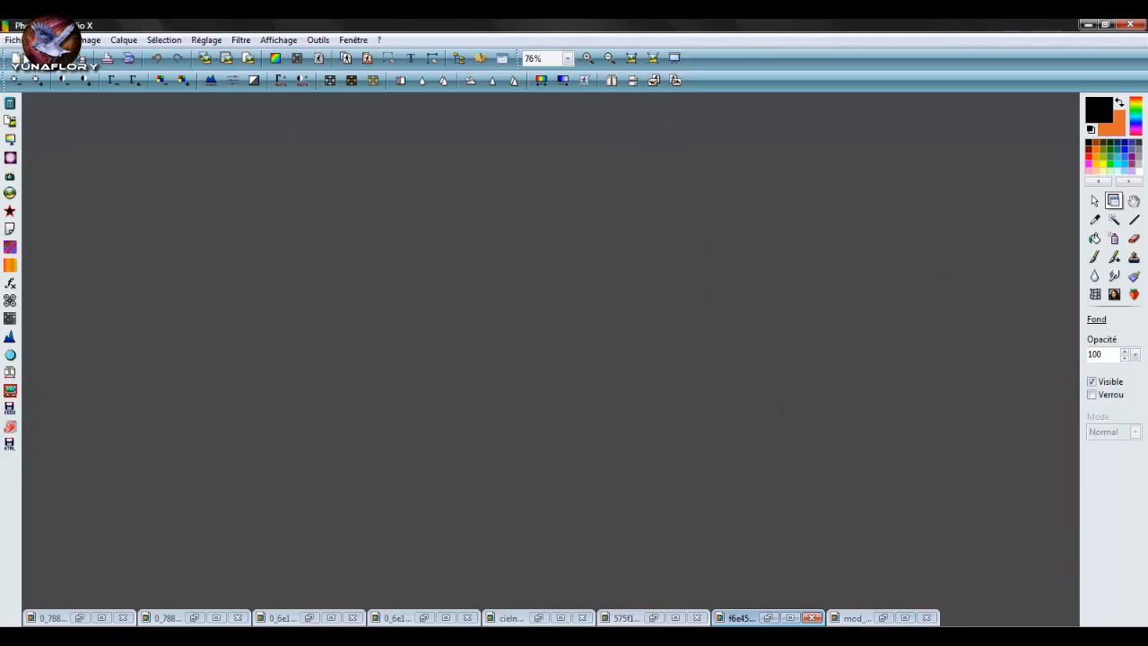
- Open titboule5.png, the empty snow globe image, from the Documents folder and place its window clear of the minimized images
{"action": "key", "text": "ctrl+o"}
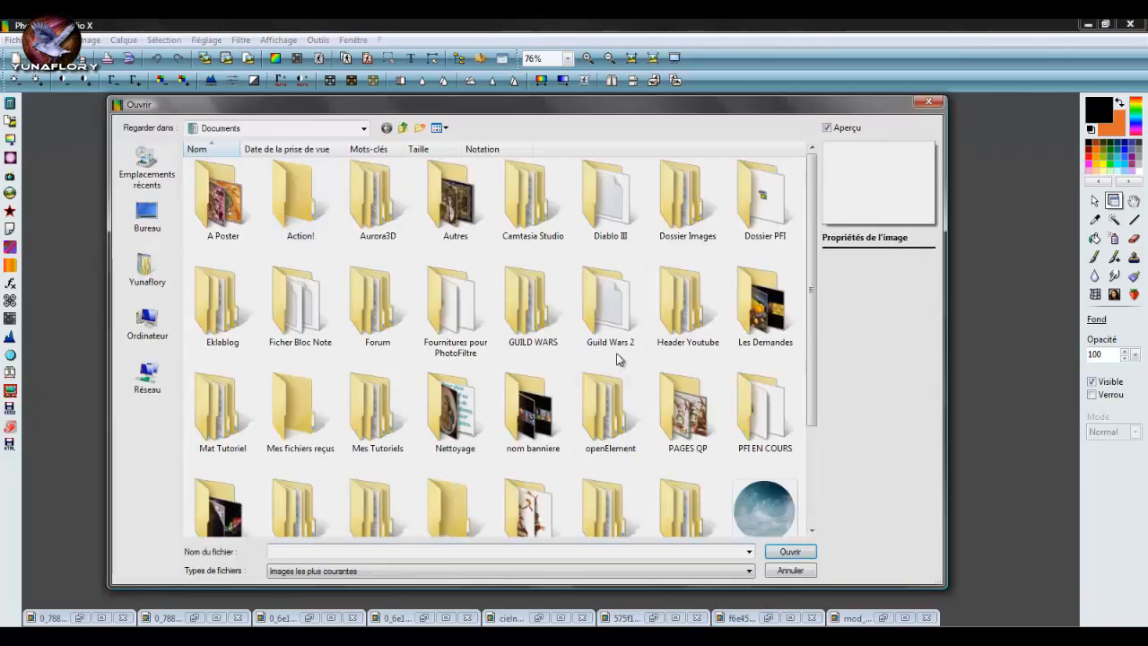
{"action": "scroll", "coordinate": [615, 358], "scroll_direction": "down", "scroll_amount": 2}
{"action": "double_click", "coordinate": [455, 484]}
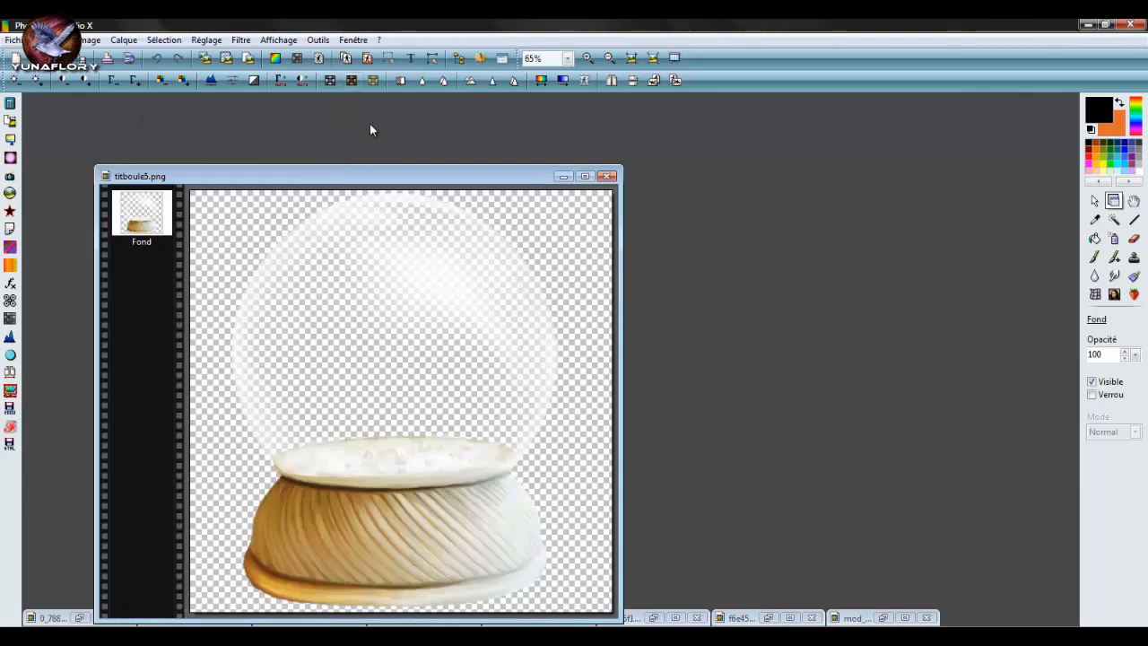
{"action": "left_click_drag", "start_coordinate": [399, 177], "coordinate": [433, 122]}
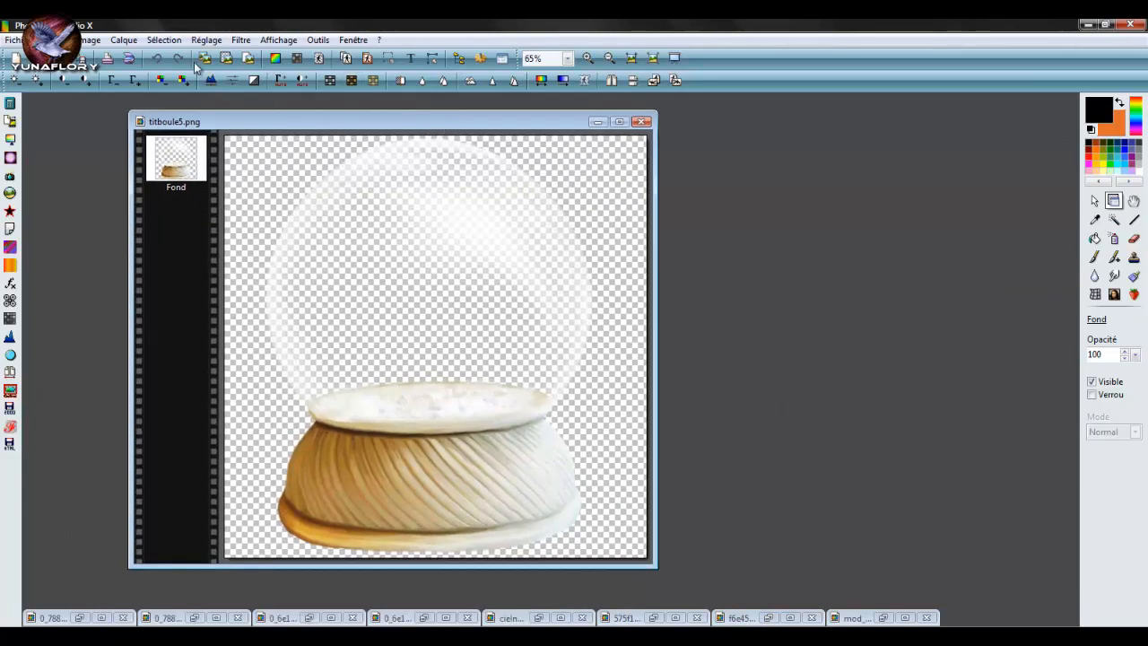
- Check the pixel dimensions of the empty snow globe image
{"action": "left_click", "coordinate": [99, 41]}
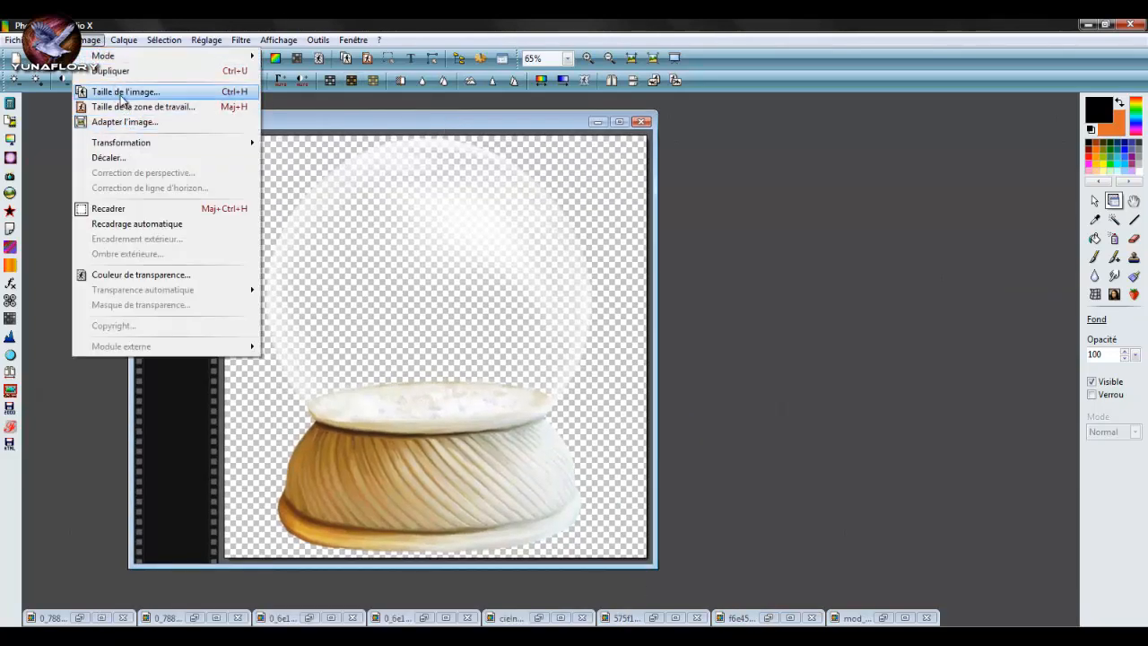
{"action": "left_click", "coordinate": [122, 91]}
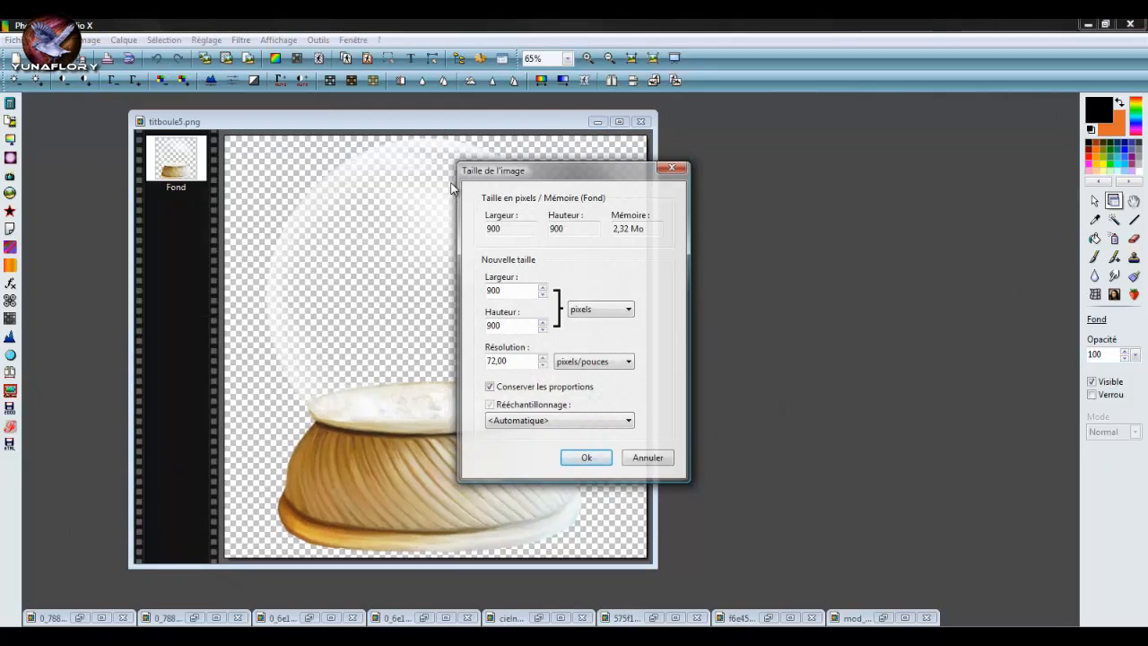
{"action": "left_click", "coordinate": [585, 457]}
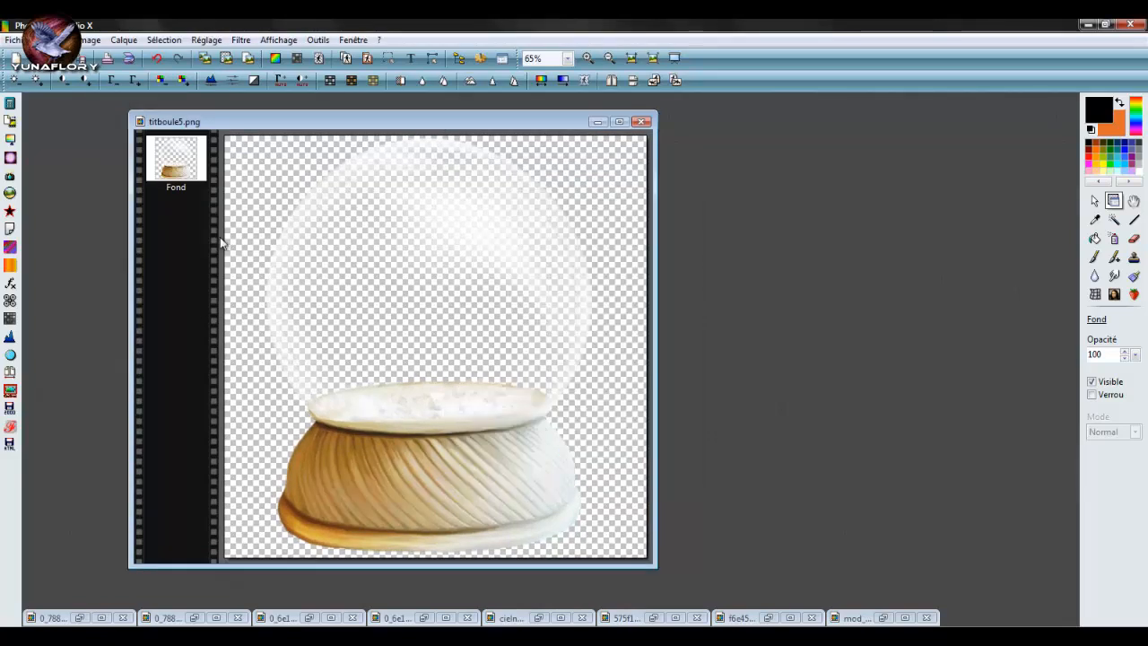
{"action": "mouse_move", "coordinate": [520, 125]}
{"action": "left_mouse_down"}
{"action": "mouse_move", "coordinate": [553, 121]}
{"action": "mouse_move", "coordinate": [502, 120]}
{"action": "left_mouse_up"}
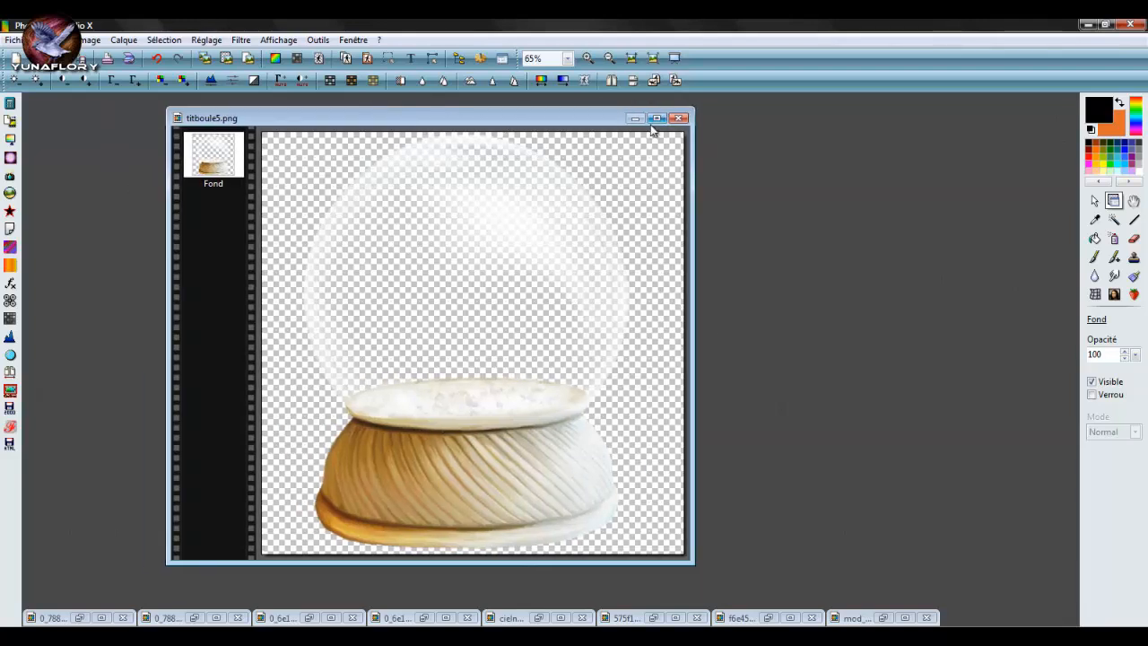
{"action": "left_click_drag", "start_coordinate": [545, 122], "coordinate": [537, 121]}
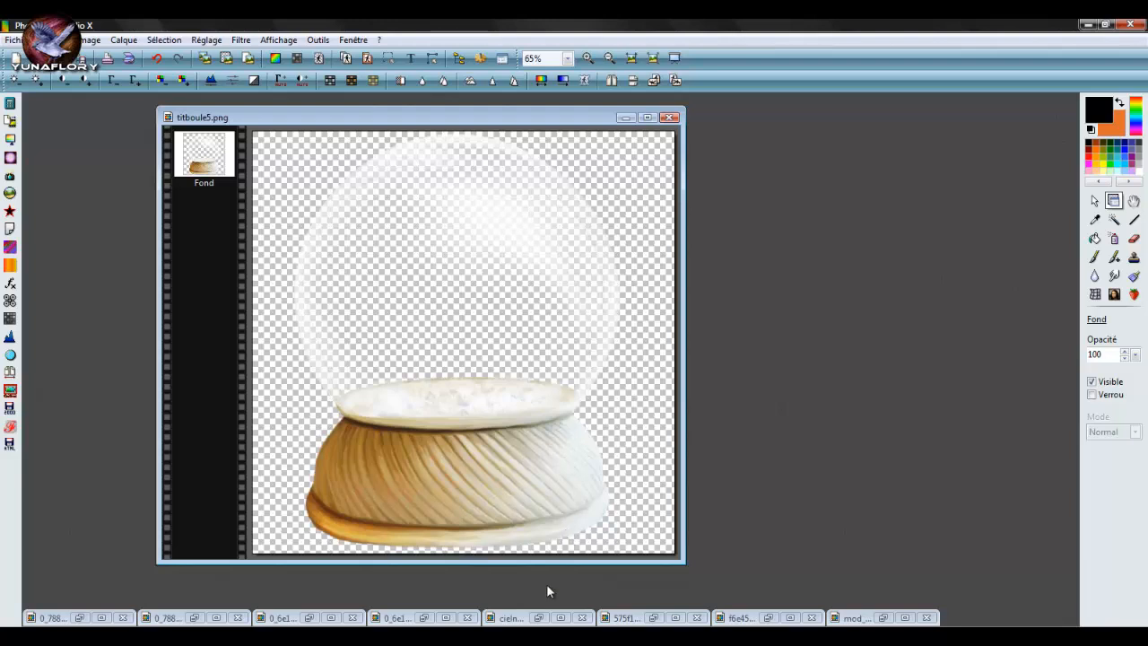
- Restore cielnoel.png beside the snow globe image and copy the round sky picture
{"action": "left_click", "coordinate": [538, 618]}
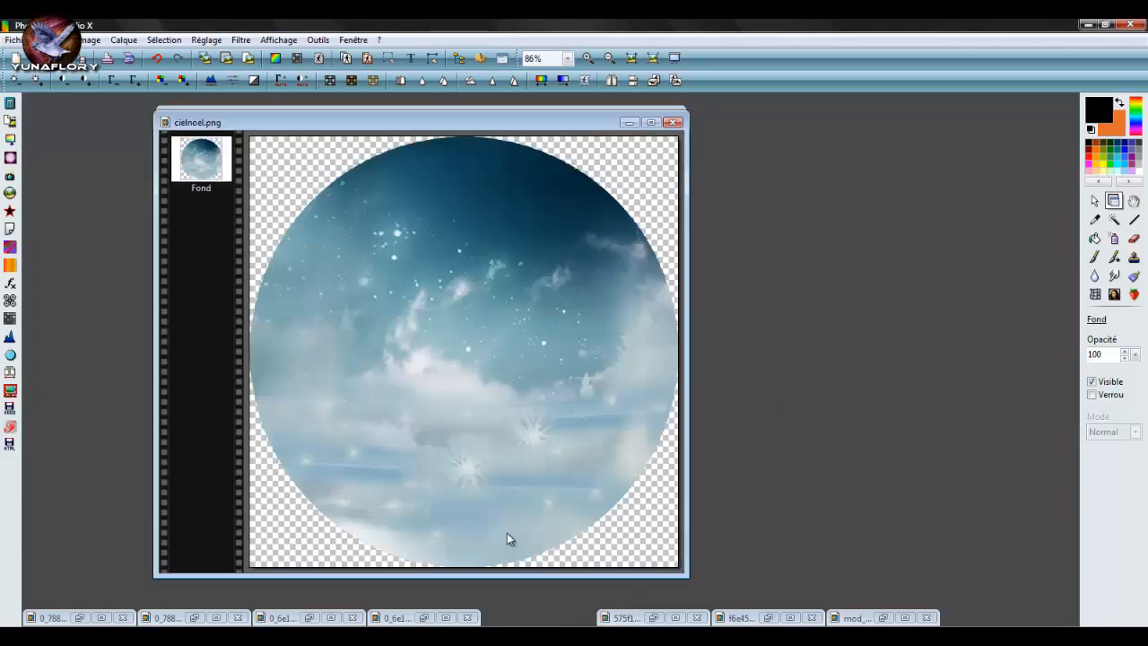
{"action": "left_click_drag", "start_coordinate": [258, 125], "coordinate": [601, 125]}
{"action": "left_click_drag", "start_coordinate": [418, 126], "coordinate": [380, 126]}
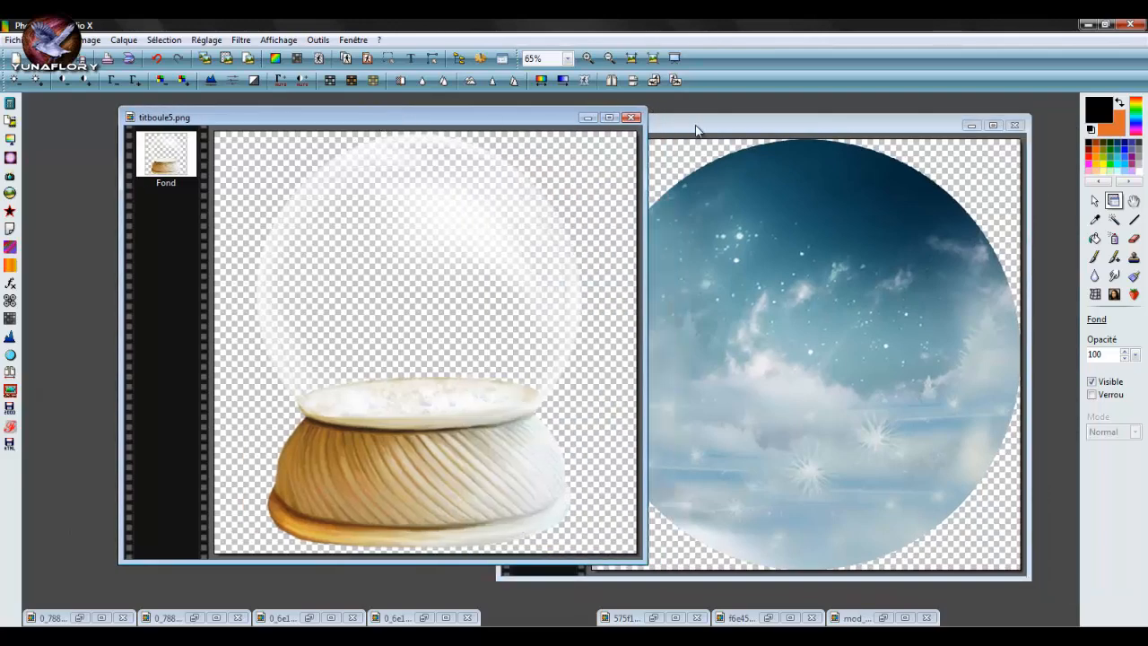
{"action": "left_click", "coordinate": [705, 128]}
{"action": "left_click", "coordinate": [58, 39]}
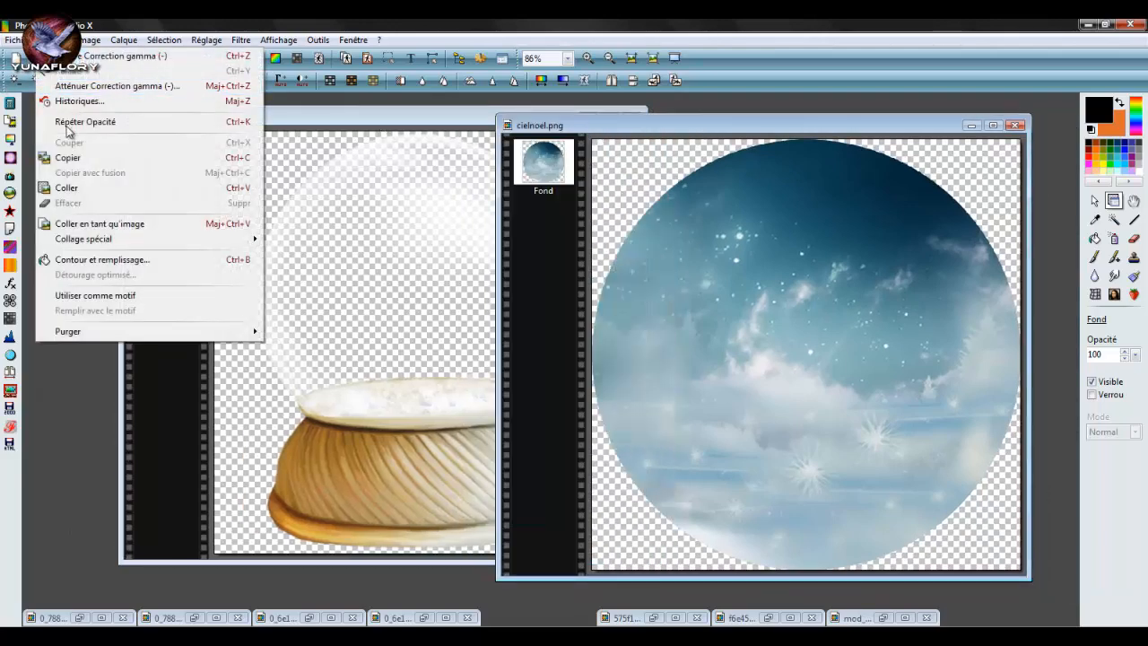
{"action": "left_click", "coordinate": [69, 159]}
- Paste the sky into titboule5.png as a new layer and align it over the globe's glass ball
{"action": "left_click", "coordinate": [221, 121]}
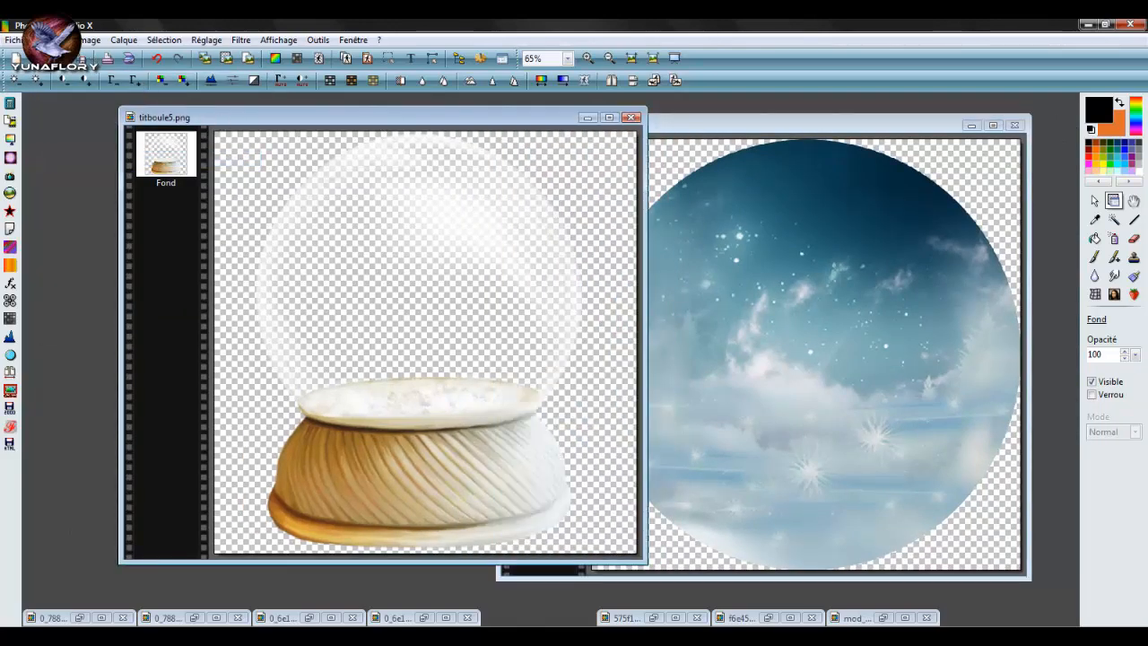
{"action": "left_click", "coordinate": [59, 40]}
{"action": "left_click", "coordinate": [69, 187]}
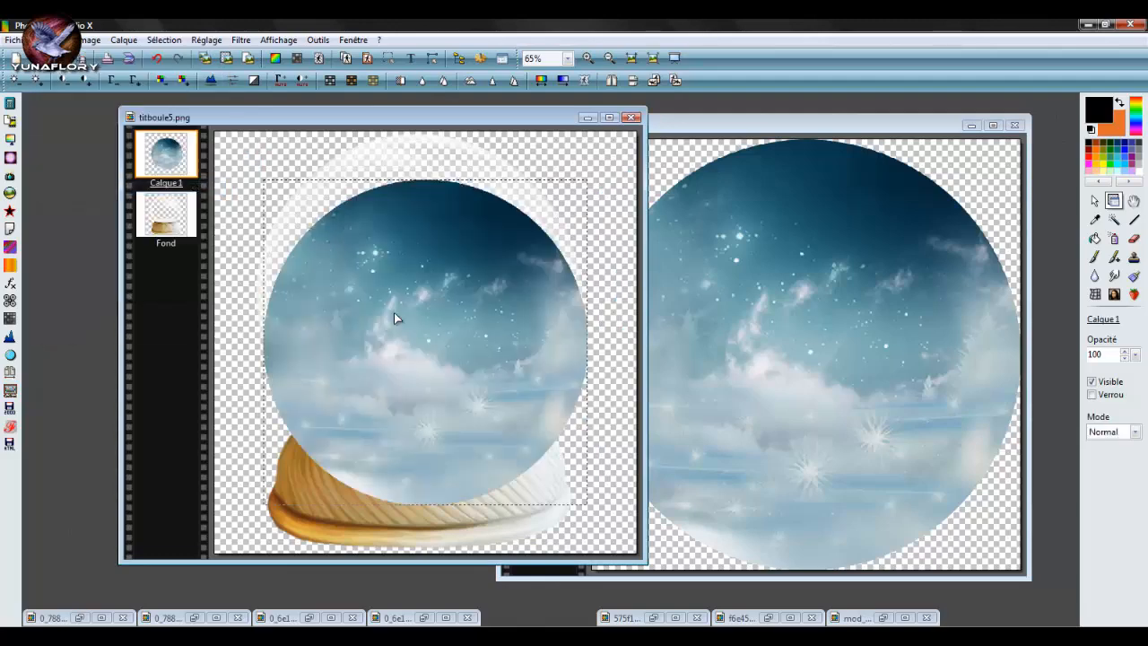
{"action": "left_click_drag", "start_coordinate": [392, 313], "coordinate": [386, 269]}
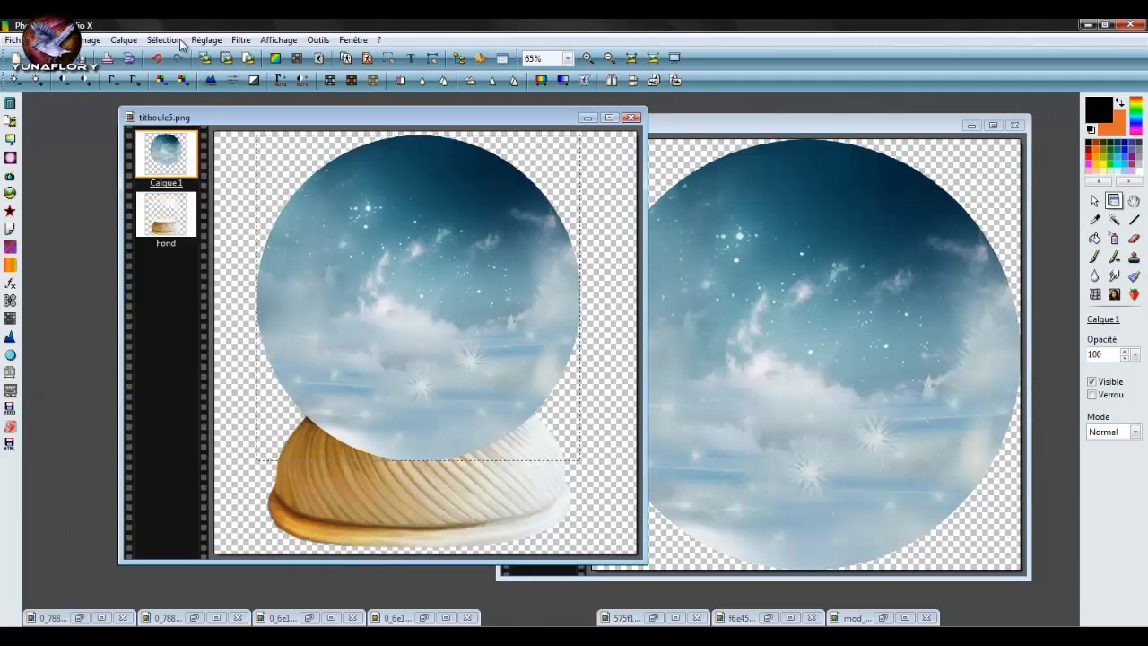
- Insert a new blank dark grey background beneath the layers of titboule5.png
{"action": "left_click", "coordinate": [124, 39]}
{"action": "mouse_move", "coordinate": [188, 141]}
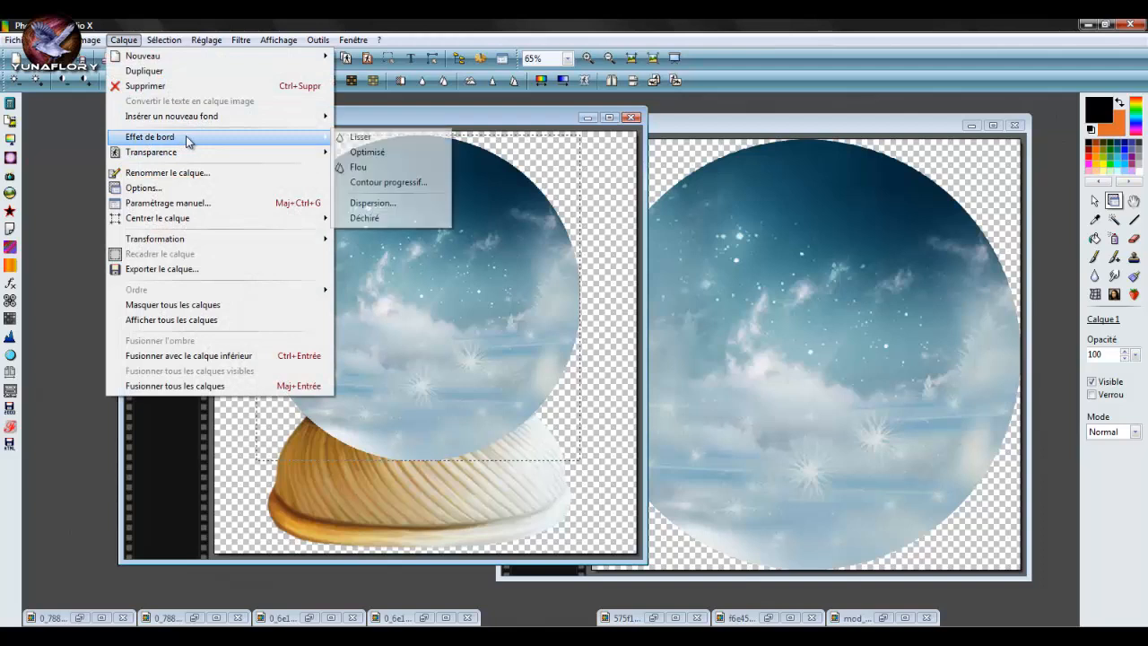
{"action": "mouse_move", "coordinate": [269, 117]}
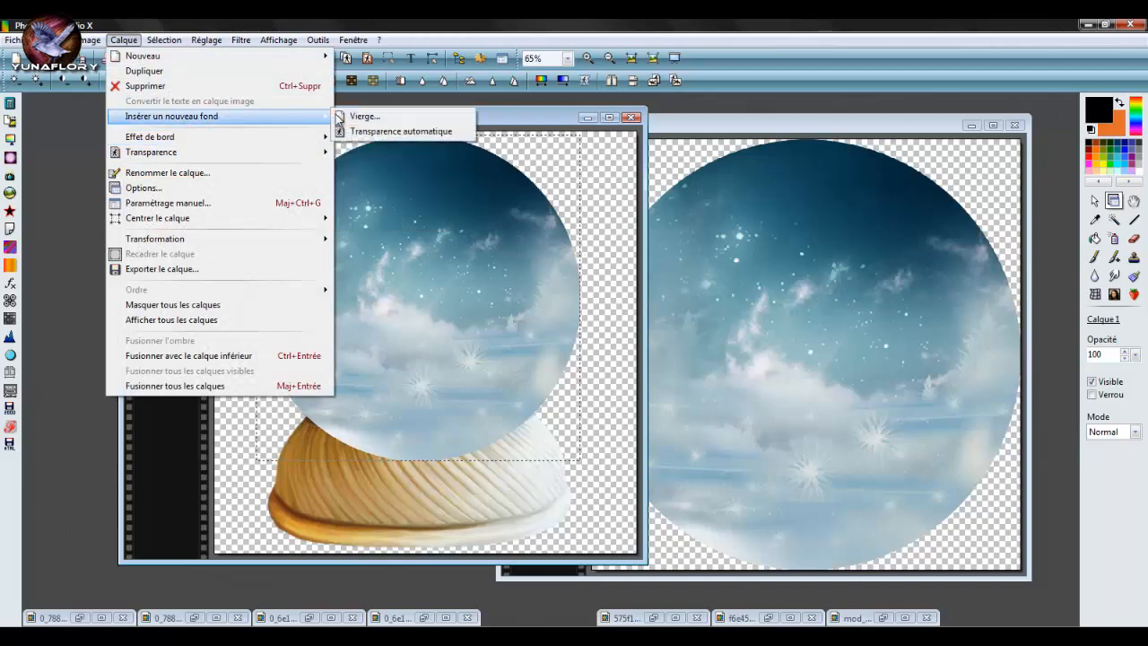
{"action": "left_click", "coordinate": [362, 120]}
{"action": "left_click", "coordinate": [578, 362]}
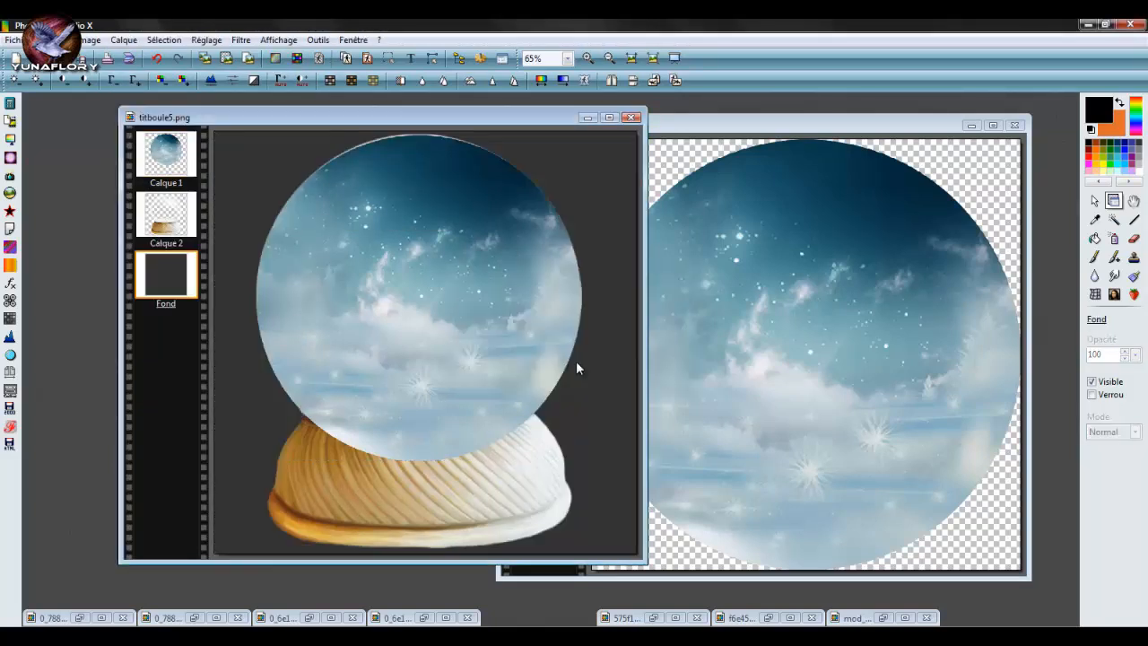
- Move the sky layer Calque 1 below the snow globe layer Calque 2
{"action": "left_click_drag", "start_coordinate": [360, 109], "coordinate": [351, 111]}
{"action": "left_click", "coordinate": [170, 177]}
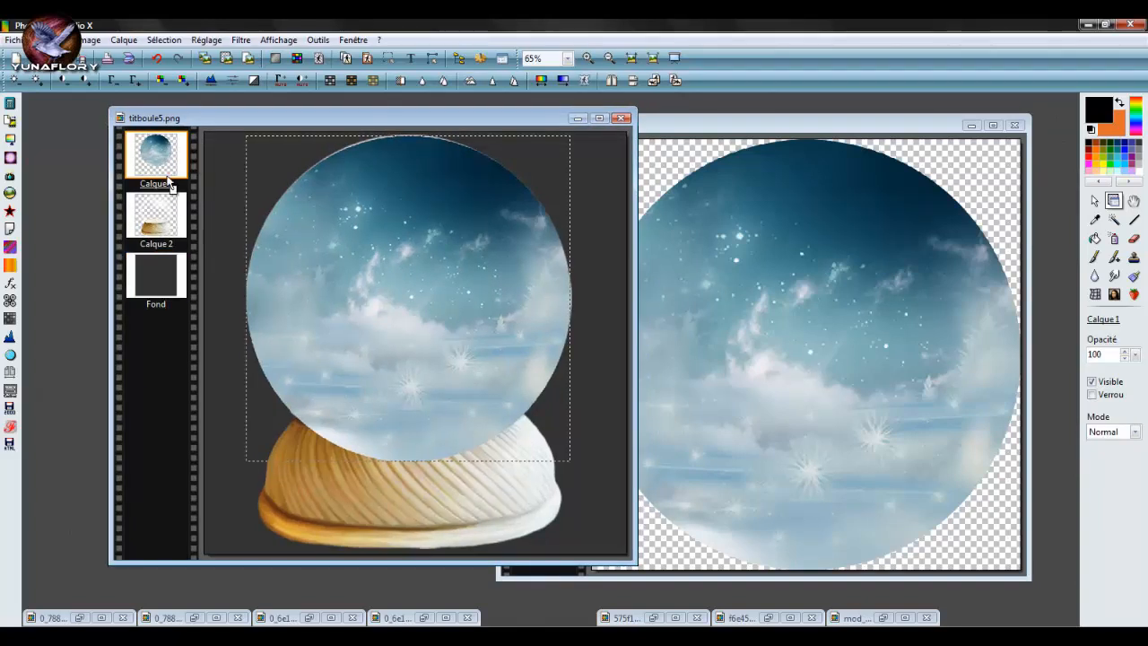
{"action": "left_click_drag", "start_coordinate": [164, 238], "coordinate": [165, 239]}
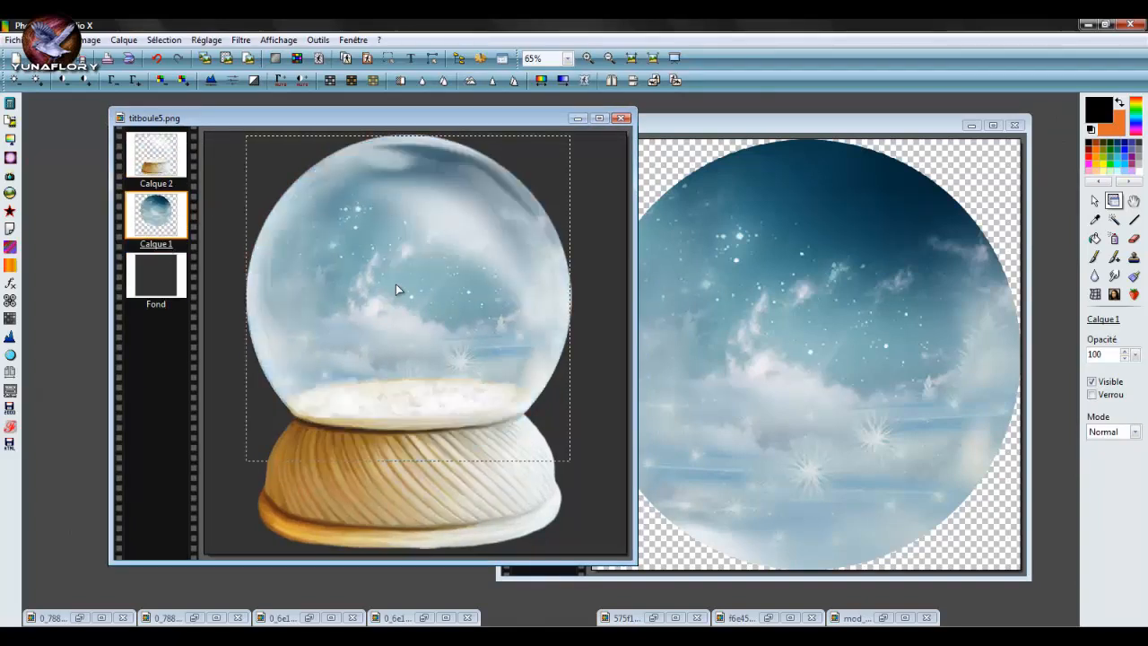
- Resize the sky layer Calque 1 slightly so it fits the outline of the globe's glass ball
{"action": "scroll", "coordinate": [525, 227], "scroll_direction": "up", "scroll_amount": 3}
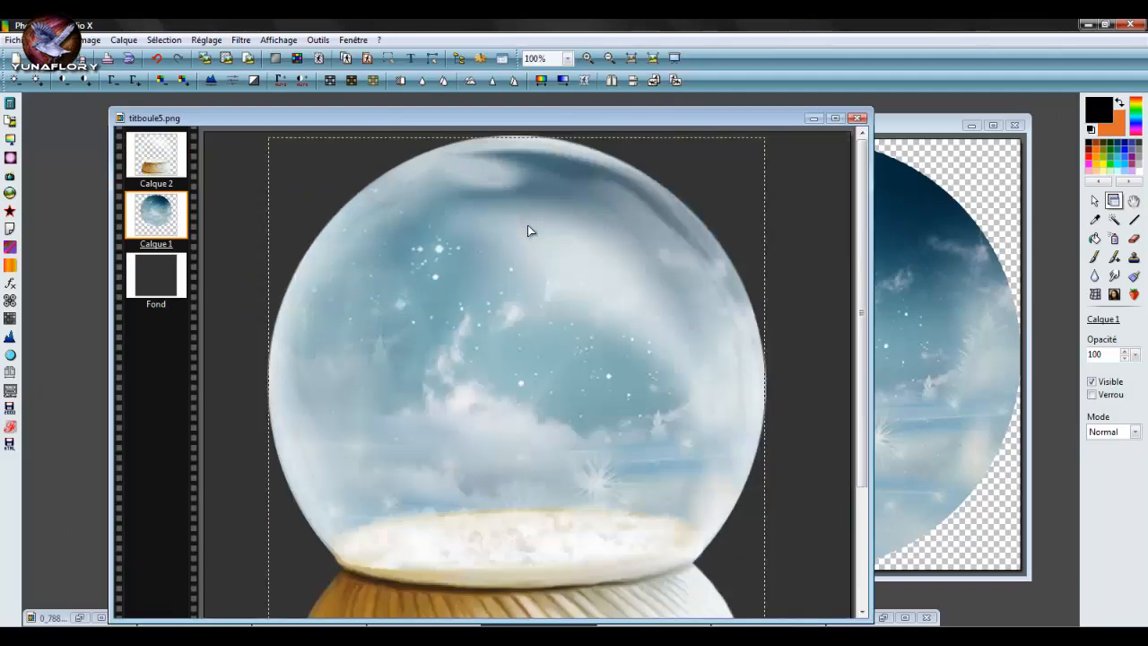
{"action": "scroll", "coordinate": [911, 306], "scroll_direction": "down", "scroll_amount": 2}
{"action": "scroll", "coordinate": [806, 277], "scroll_direction": "up", "scroll_amount": 2}
{"action": "scroll", "coordinate": [699, 232], "scroll_direction": "down", "scroll_amount": 1}
{"action": "right_click", "coordinate": [599, 313]}
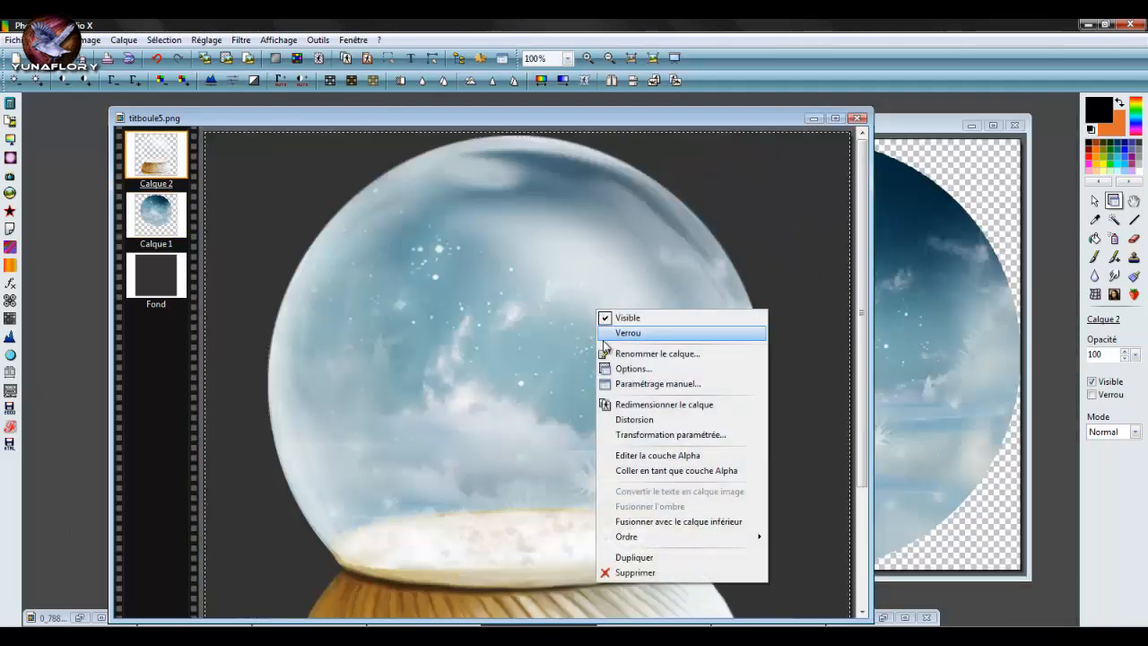
{"action": "right_click", "coordinate": [170, 217]}
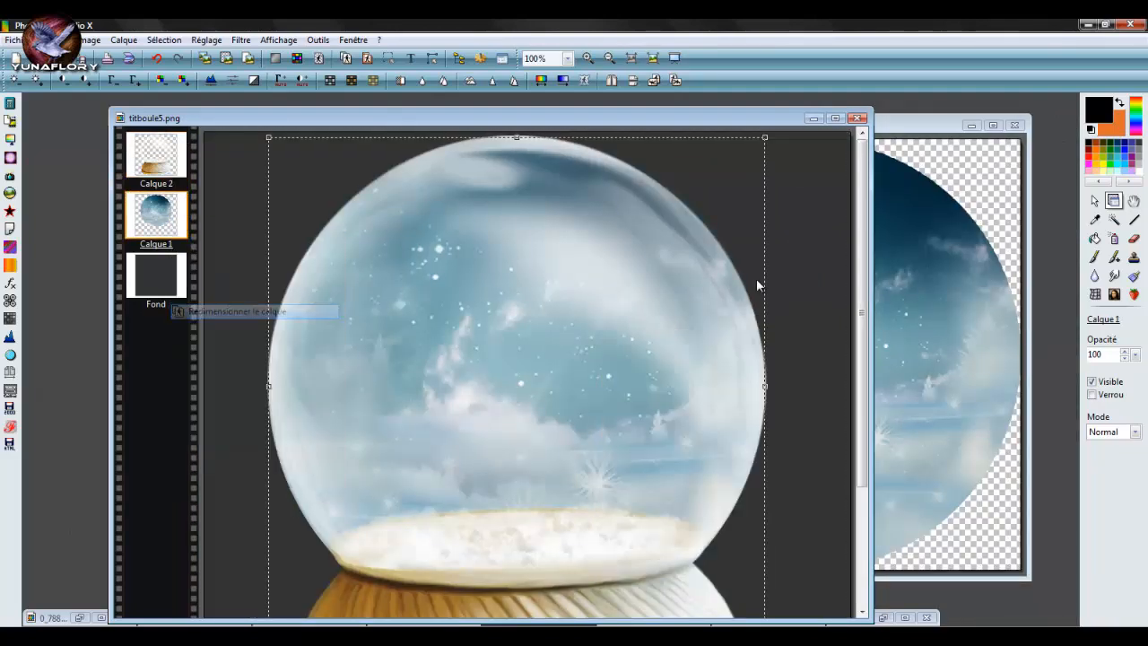
{"action": "left_click", "coordinate": [265, 311]}
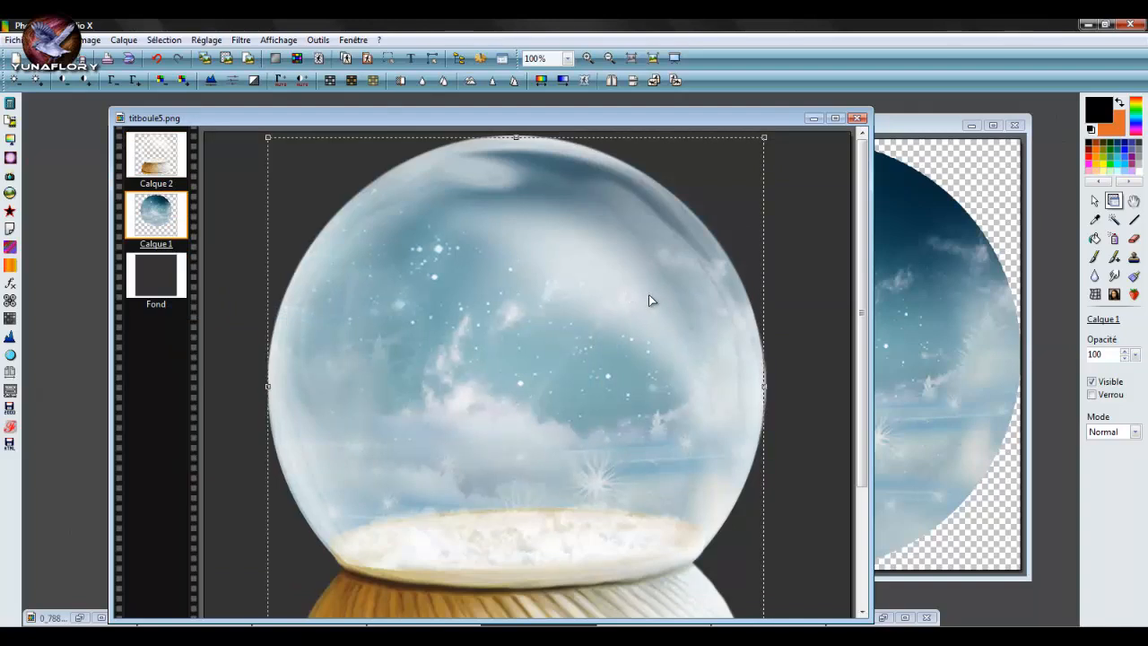
{"action": "right_click", "coordinate": [637, 269]}
{"action": "left_click", "coordinate": [666, 279]}
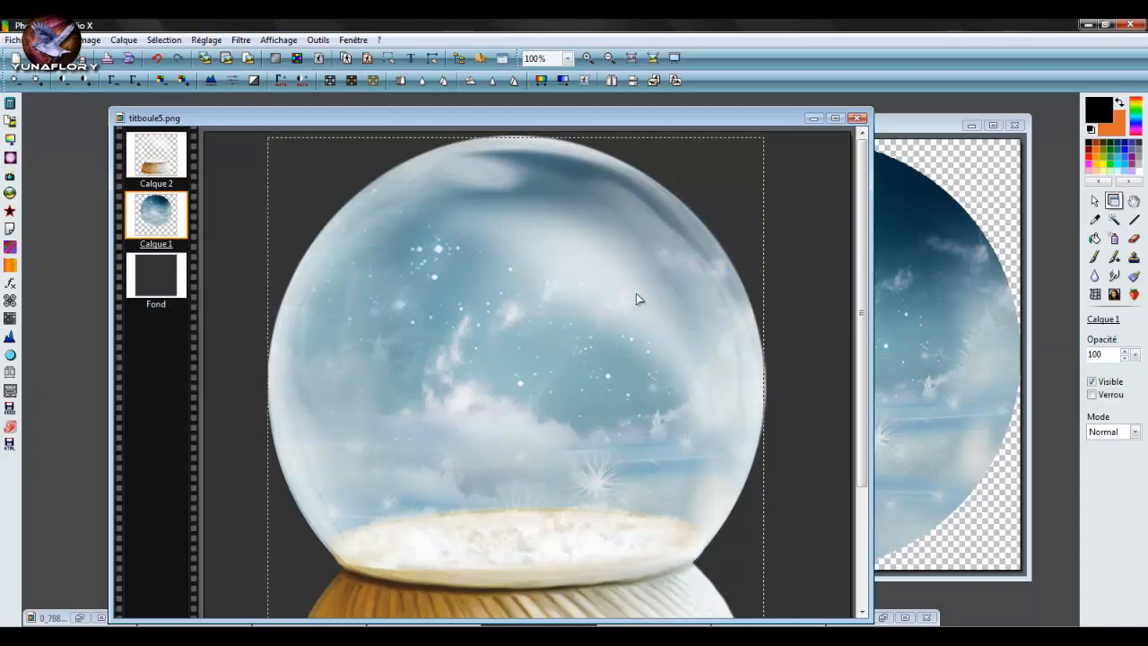
- Restore 0_788c5_7e4c058e_L.png, darken the snowy house scene with a negative gamma correction and copy it
{"action": "key", "text": "ctrl+minus"}
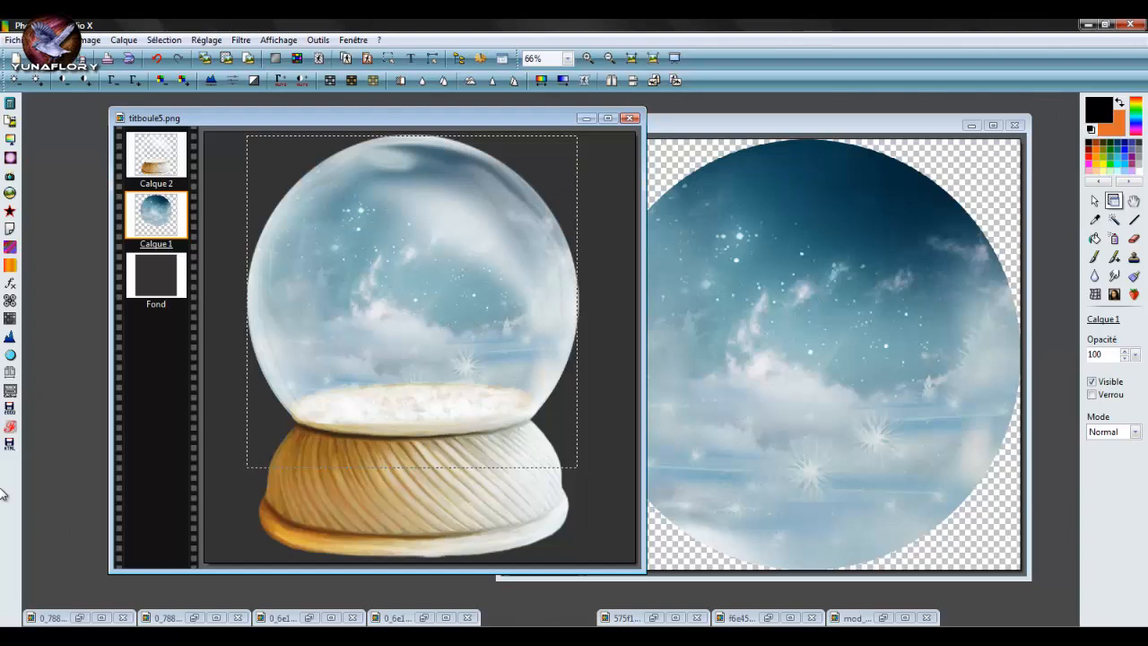
{"action": "left_click", "coordinate": [80, 617]}
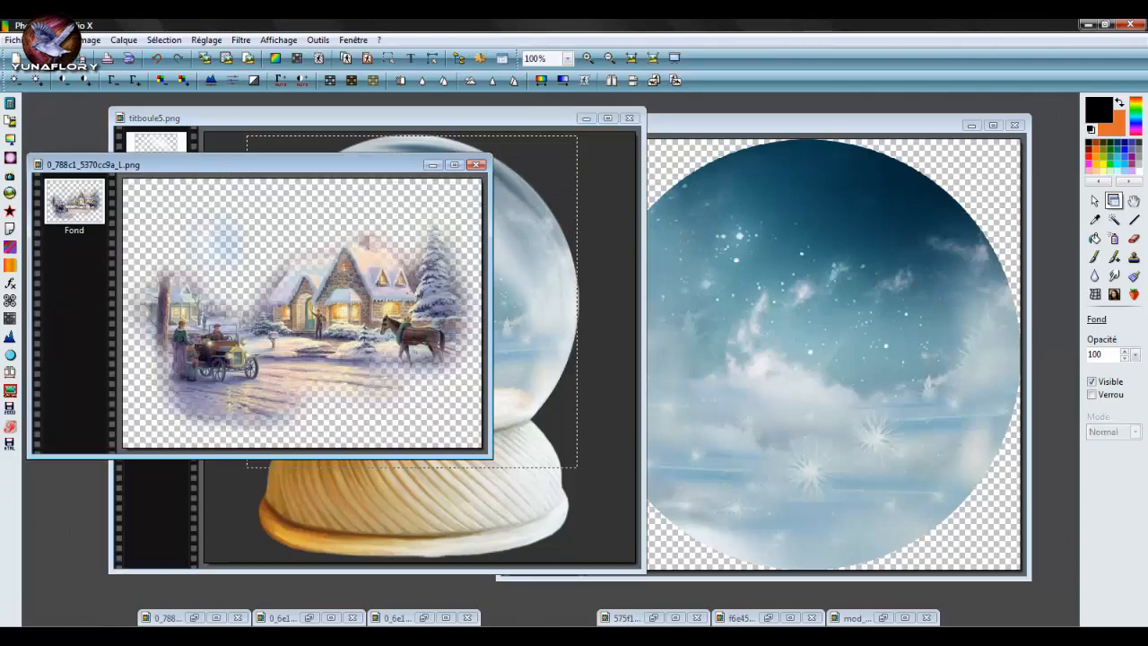
{"action": "left_click", "coordinate": [432, 165]}
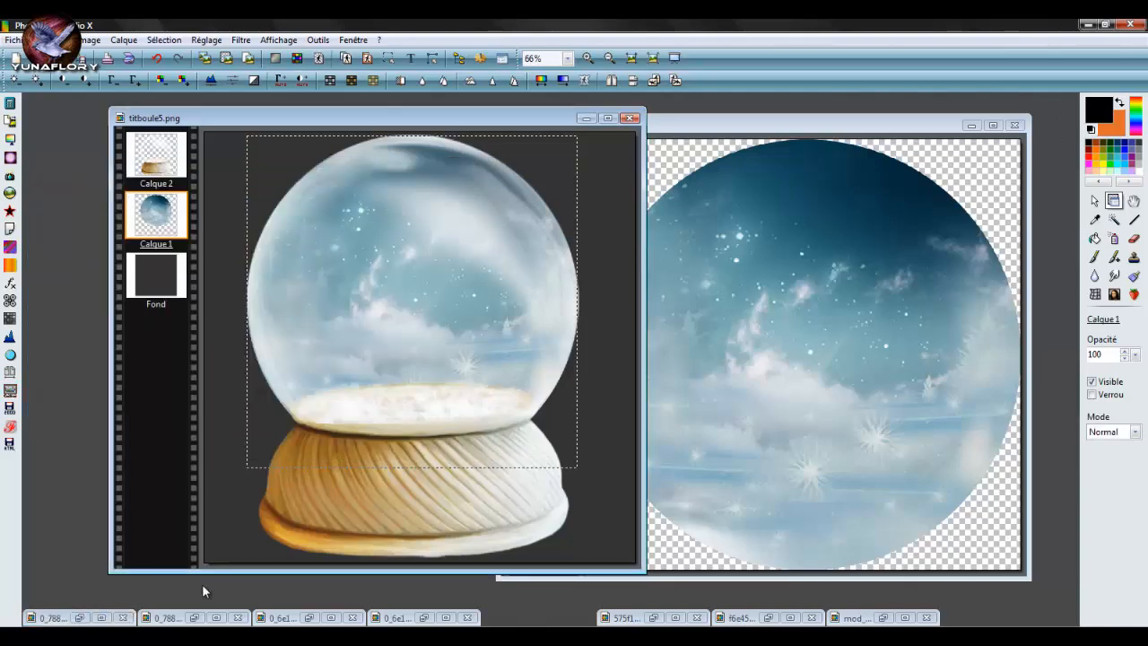
{"action": "left_click", "coordinate": [194, 618]}
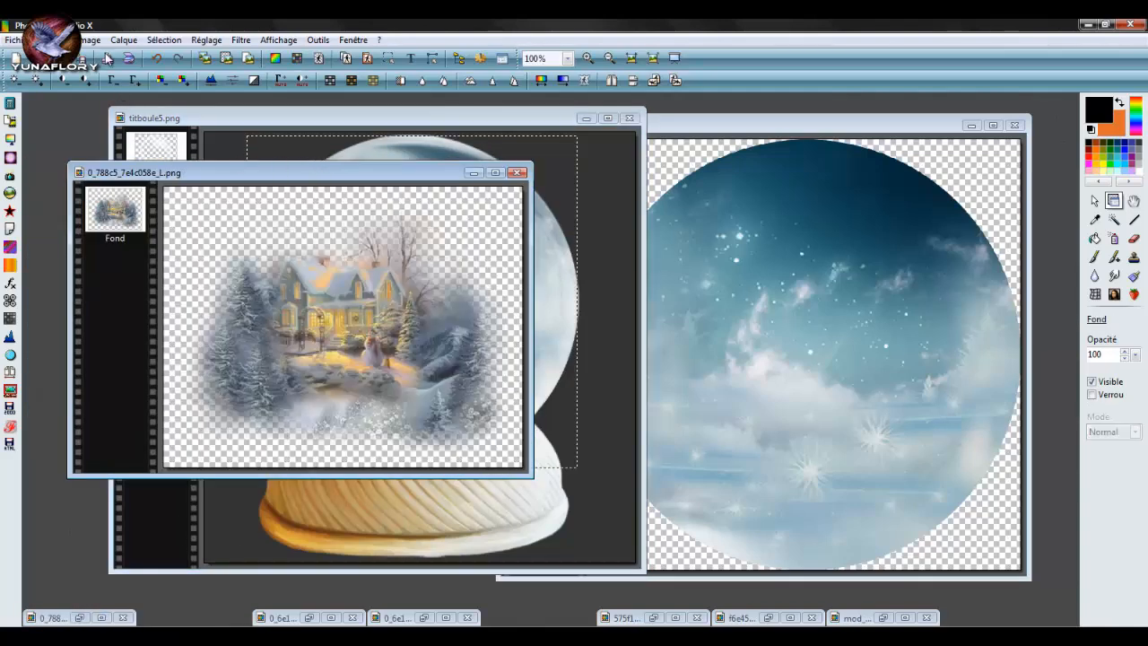
{"action": "left_click", "coordinate": [113, 80]}
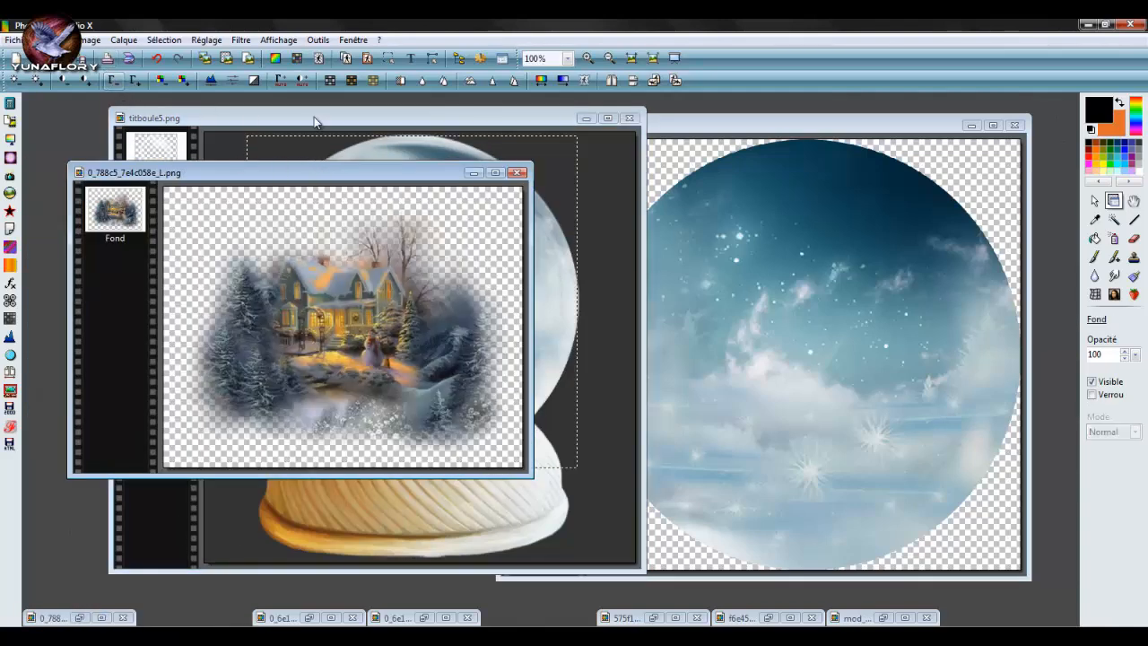
{"action": "left_click", "coordinate": [52, 39]}
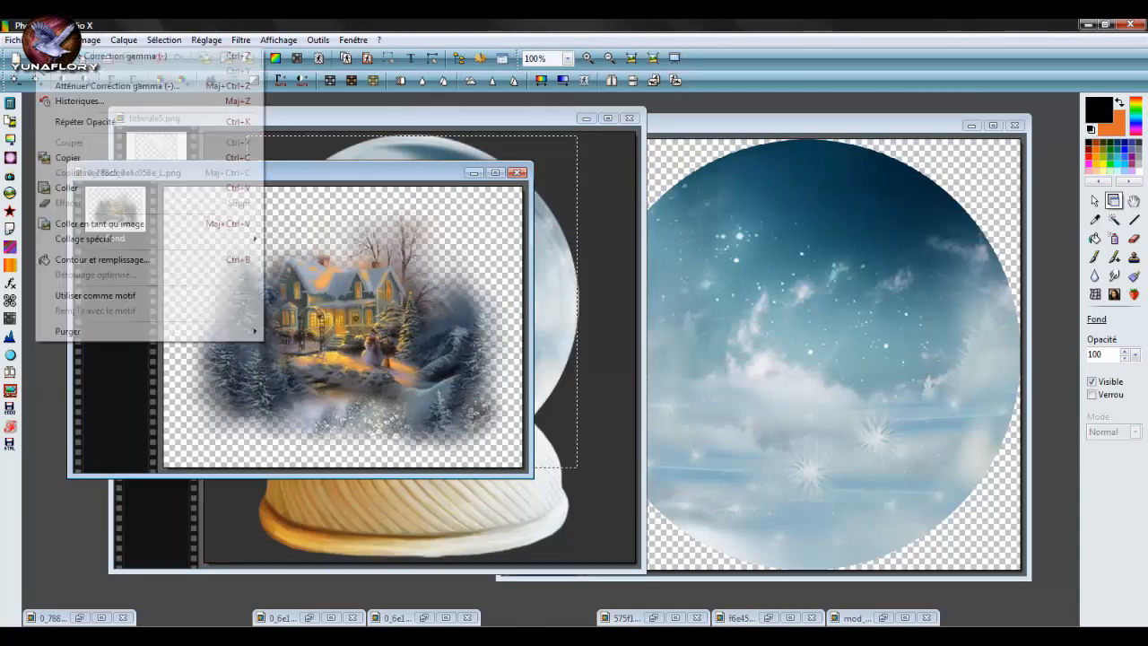
{"action": "left_click", "coordinate": [77, 158]}
- Paste the snowy house scene into titboule5.png as a new layer above the sky
{"action": "left_click", "coordinate": [286, 128]}
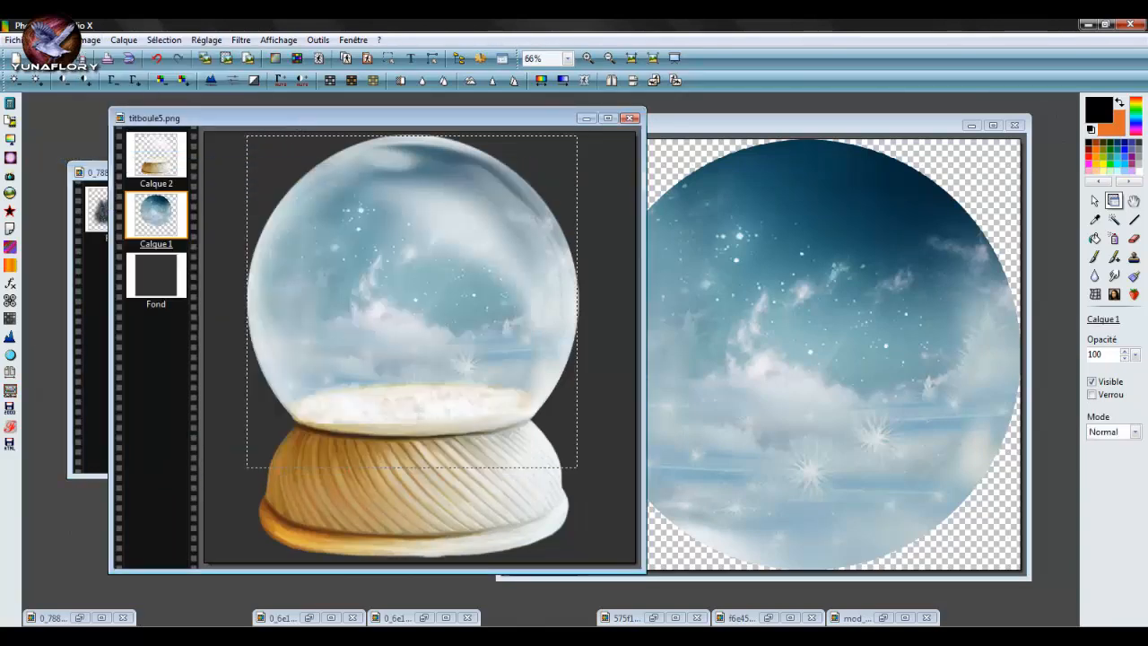
{"action": "left_click", "coordinate": [52, 40]}
{"action": "left_click", "coordinate": [72, 187]}
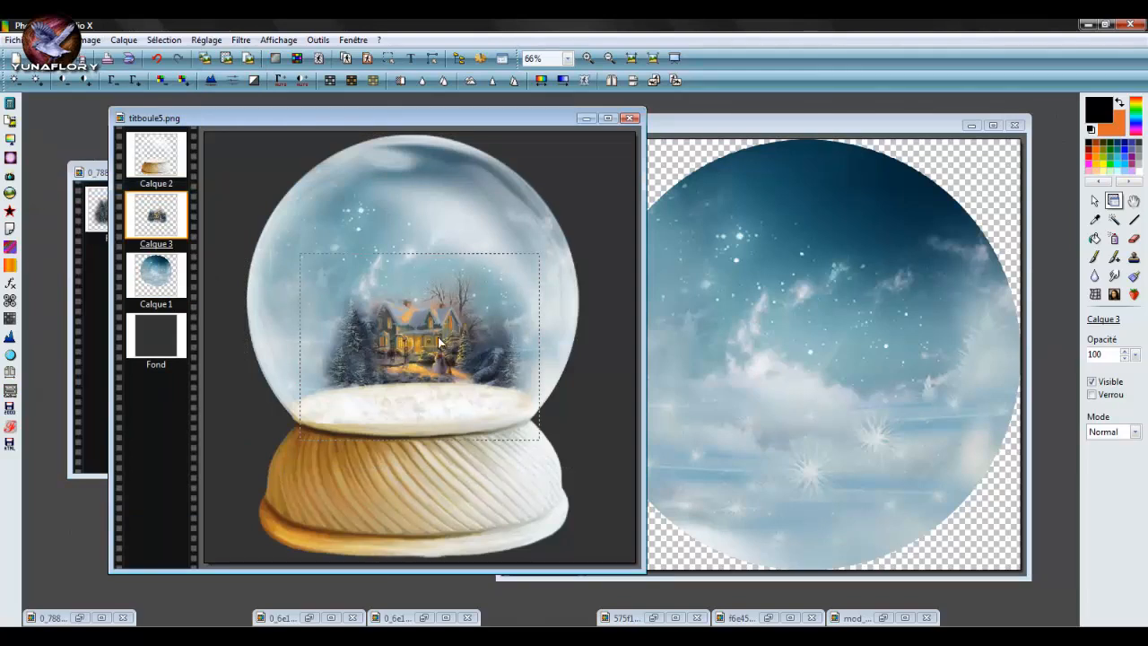
{"action": "right_click", "coordinate": [412, 300]}
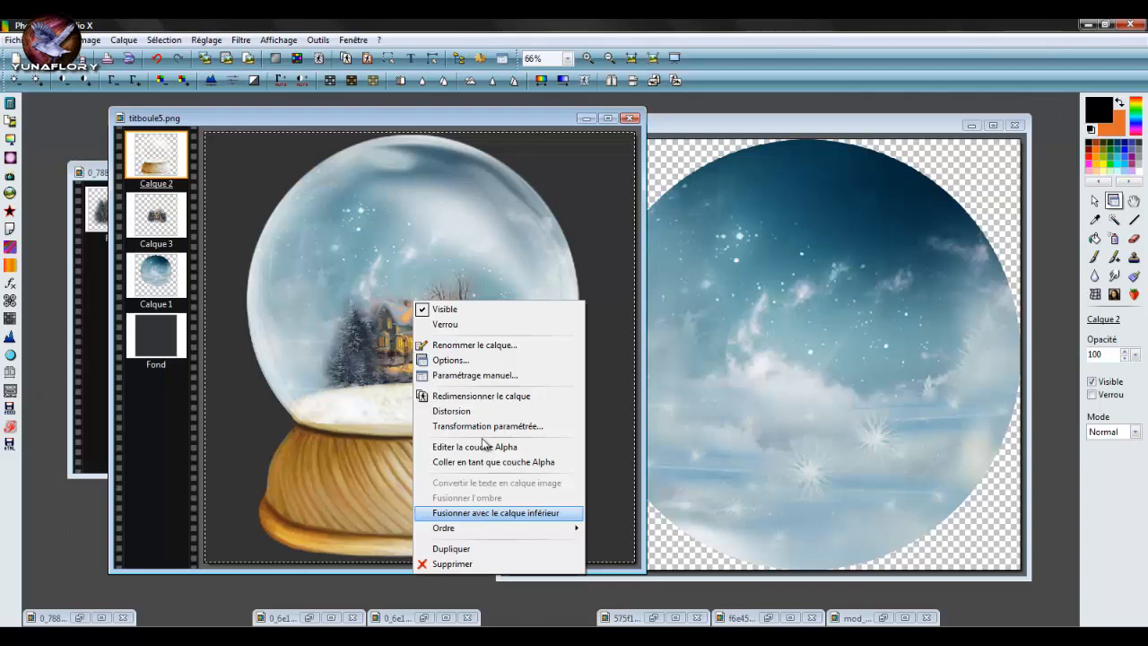
{"action": "left_click", "coordinate": [484, 395]}
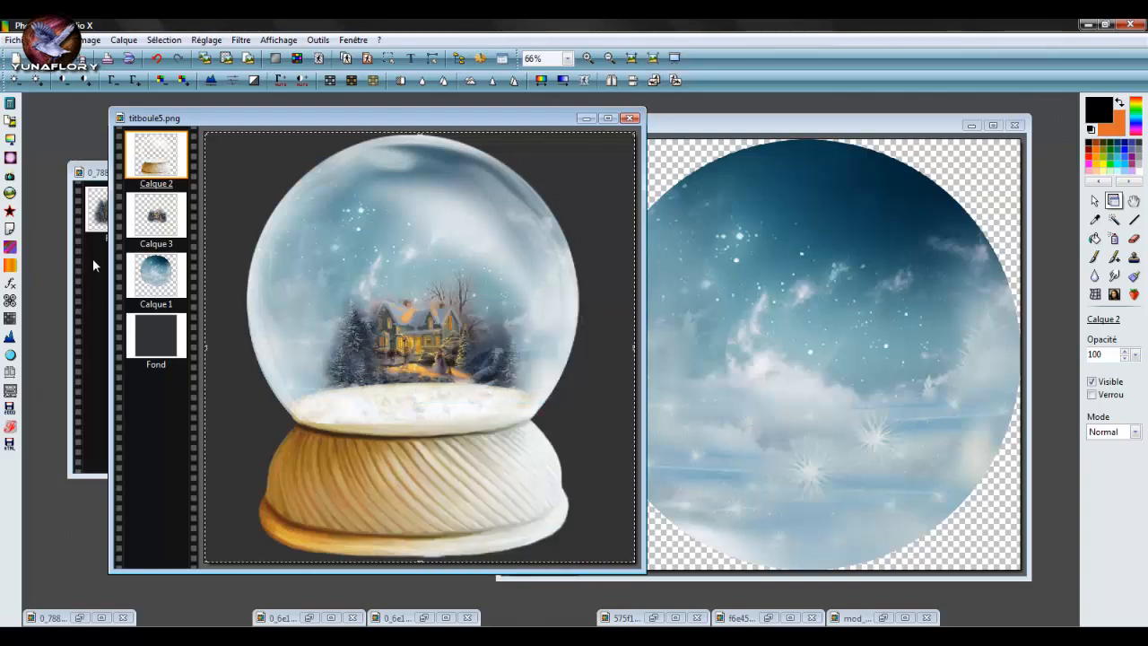
{"action": "right_click", "coordinate": [394, 247]}
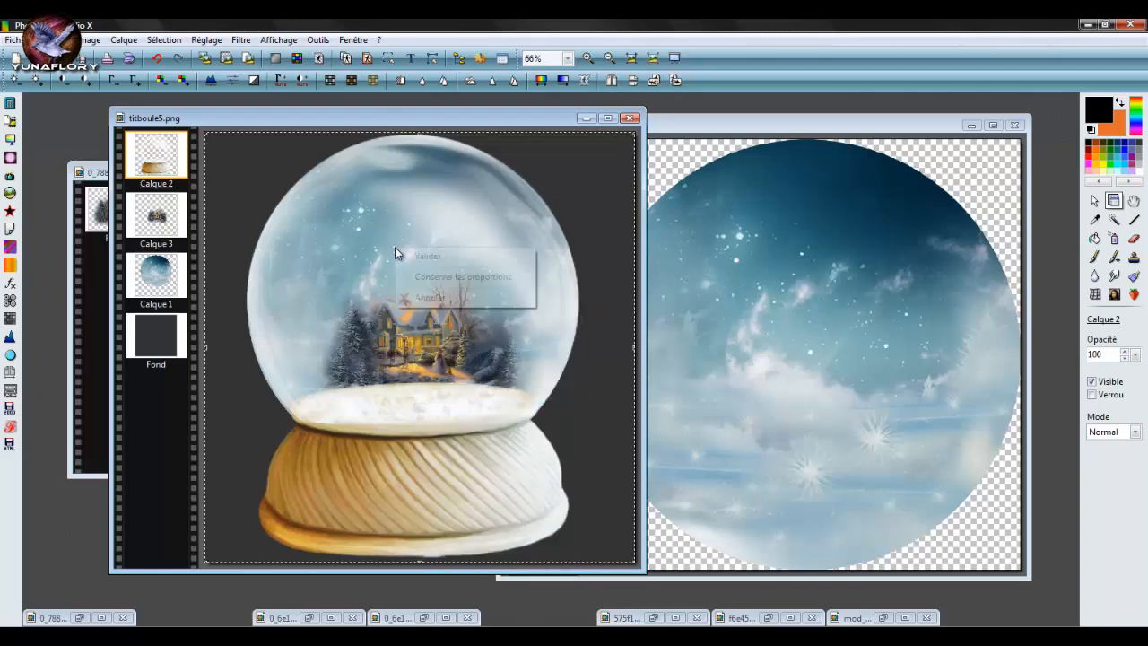
{"action": "left_click", "coordinate": [427, 257]}
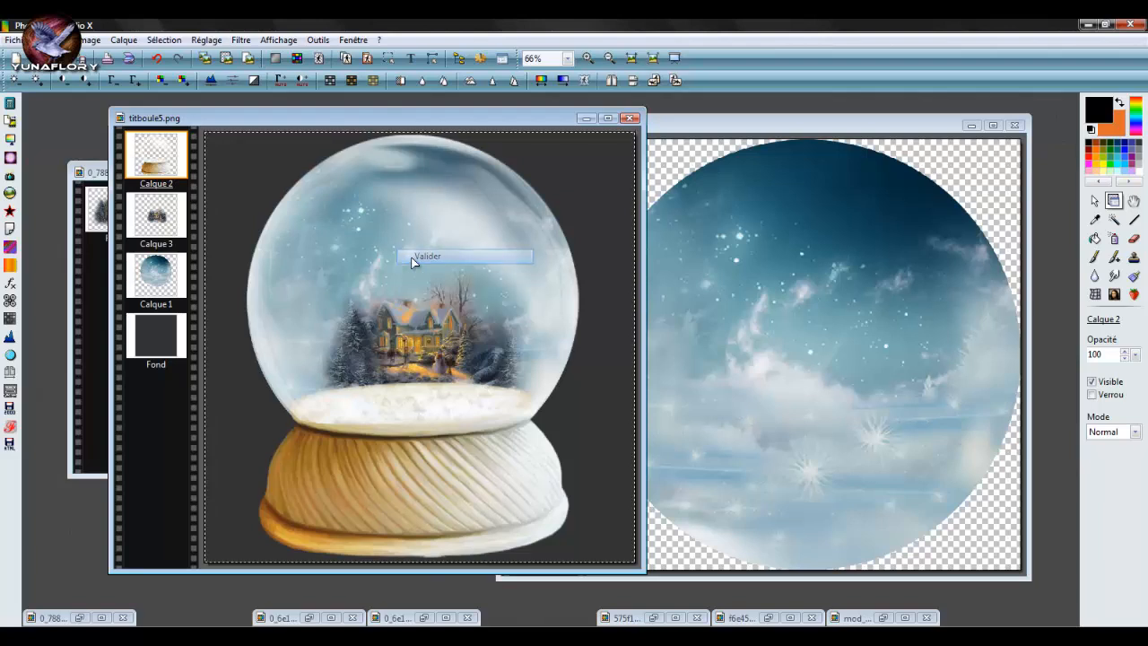
- Bring the house layer Calque 3 above Calque 2 and resize it proportionally, slightly larger, on the right side of the glass ball
{"action": "left_click", "coordinate": [172, 215]}
{"action": "left_click_drag", "start_coordinate": [165, 152], "coordinate": [166, 151]}
{"action": "right_click", "coordinate": [443, 332]}
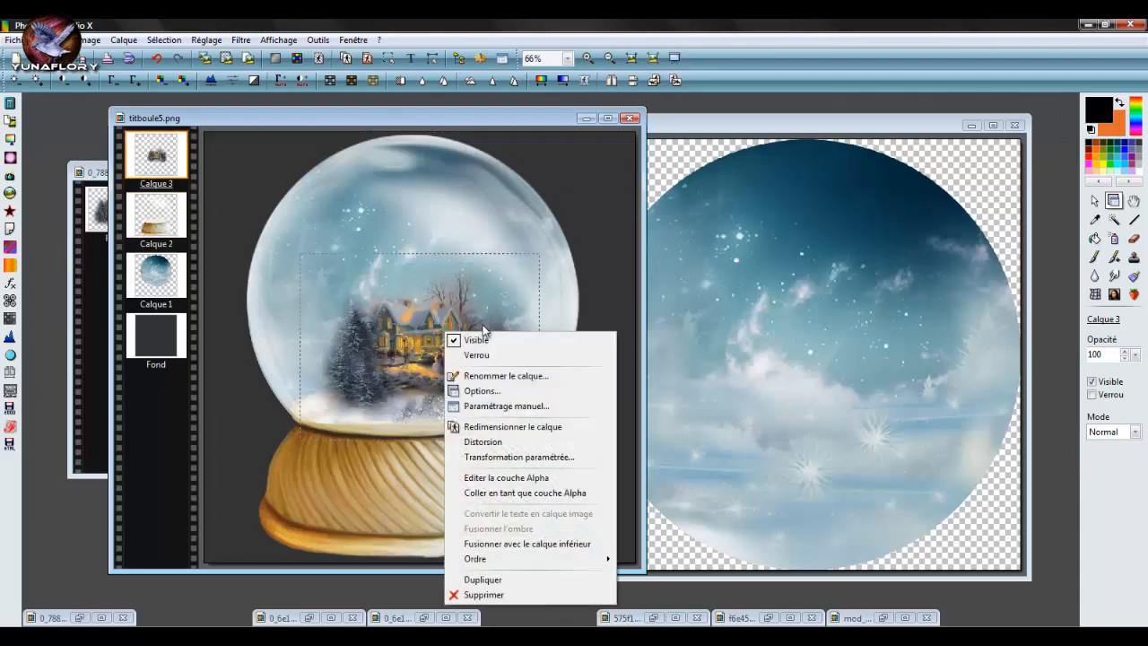
{"action": "left_click", "coordinate": [520, 427]}
{"action": "scroll", "coordinate": [584, 365], "scroll_direction": "up", "scroll_amount": 1}
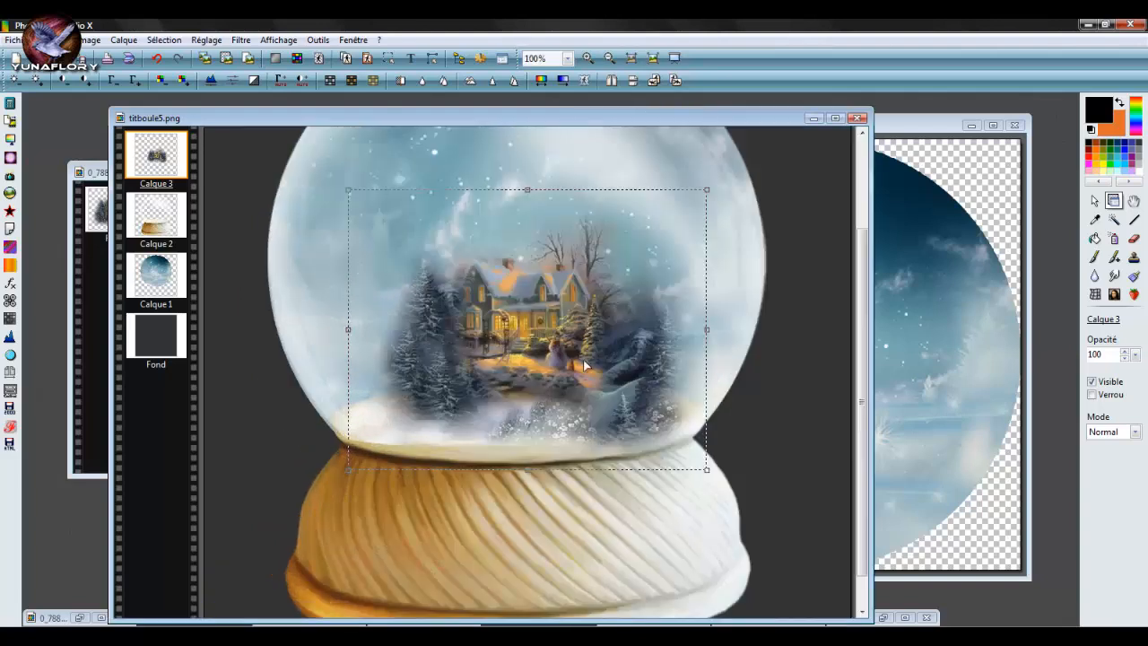
{"action": "right_click", "coordinate": [594, 339]}
{"action": "left_click", "coordinate": [618, 371]}
{"action": "left_click_drag", "start_coordinate": [716, 336], "coordinate": [687, 332]}
{"action": "left_click_drag", "start_coordinate": [367, 321], "coordinate": [359, 324]}
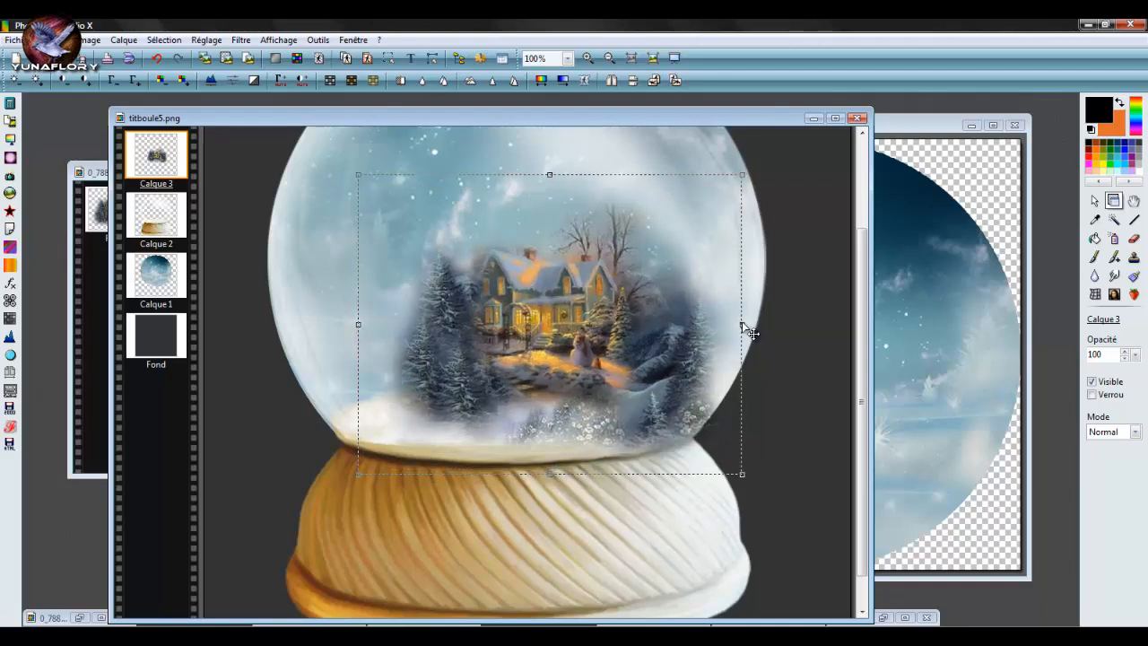
{"action": "left_click_drag", "start_coordinate": [742, 327], "coordinate": [750, 328]}
{"action": "left_click_drag", "start_coordinate": [621, 343], "coordinate": [624, 338]}
{"action": "right_click", "coordinate": [624, 339]}
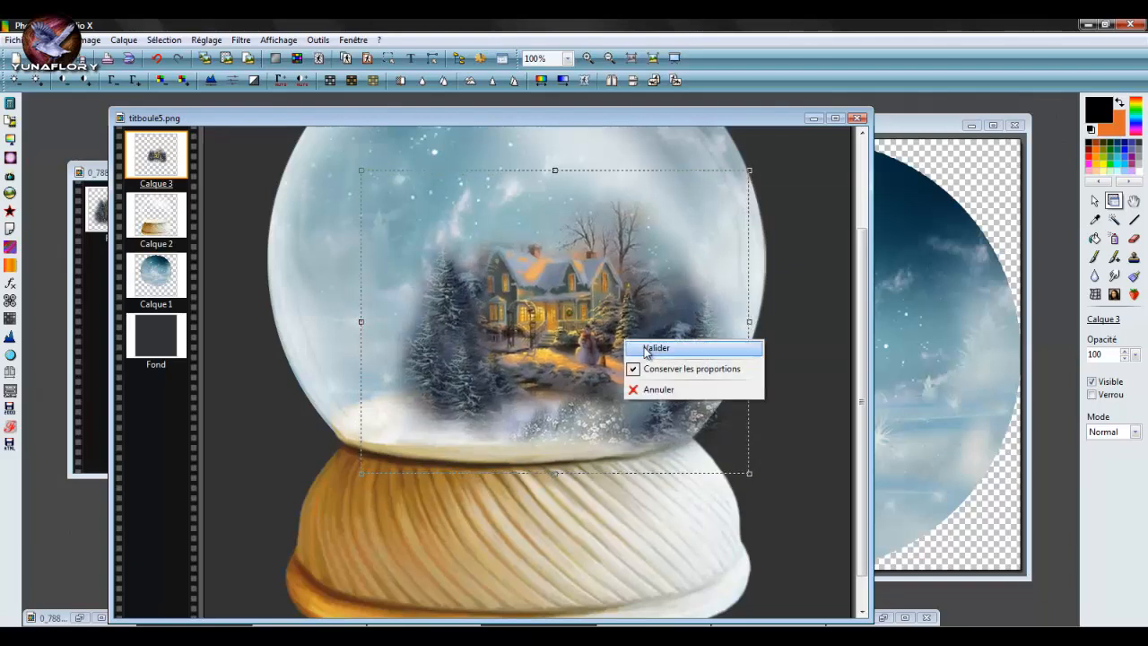
{"action": "left_click", "coordinate": [646, 349]}
{"action": "scroll", "coordinate": [336, 293], "scroll_direction": "down", "scroll_amount": 1}
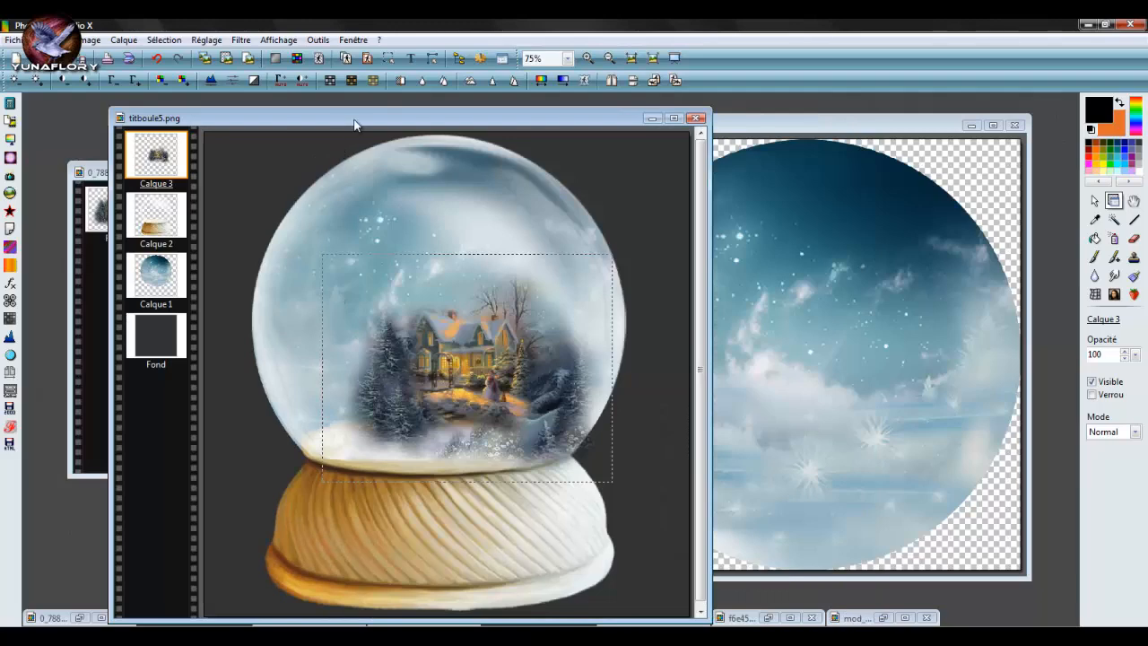
- Restore 0_788c1_5370cc9a_L.png and copy its village scene with the old car and horse
{"action": "left_click_drag", "start_coordinate": [354, 118], "coordinate": [512, 98]}
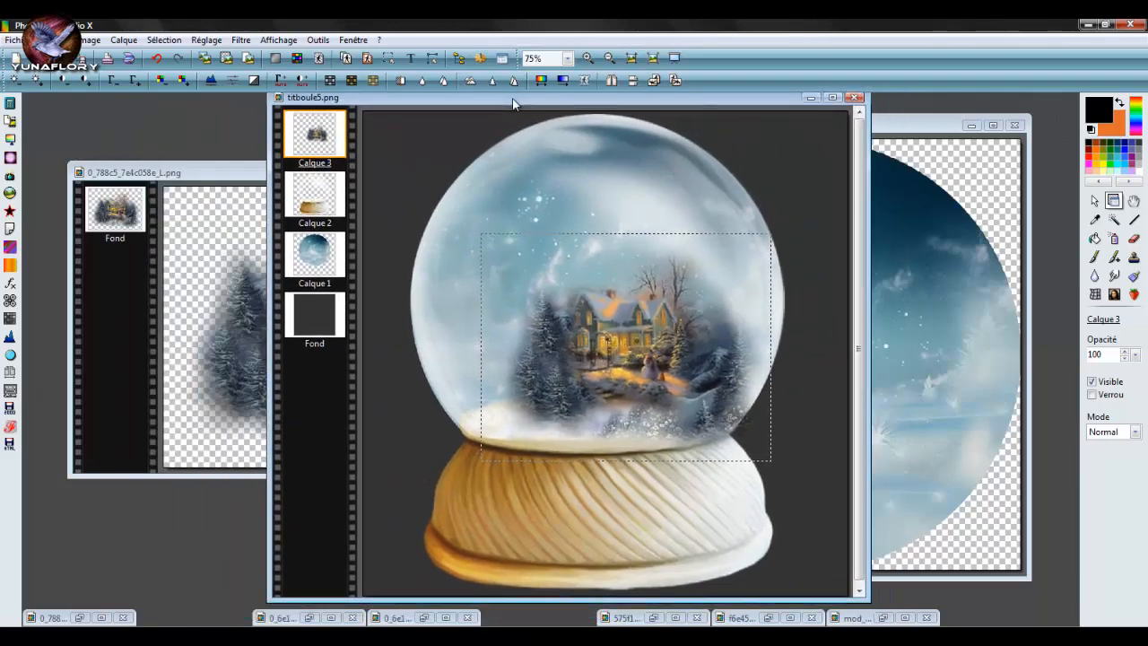
{"action": "left_click", "coordinate": [80, 617]}
{"action": "left_click", "coordinate": [55, 40]}
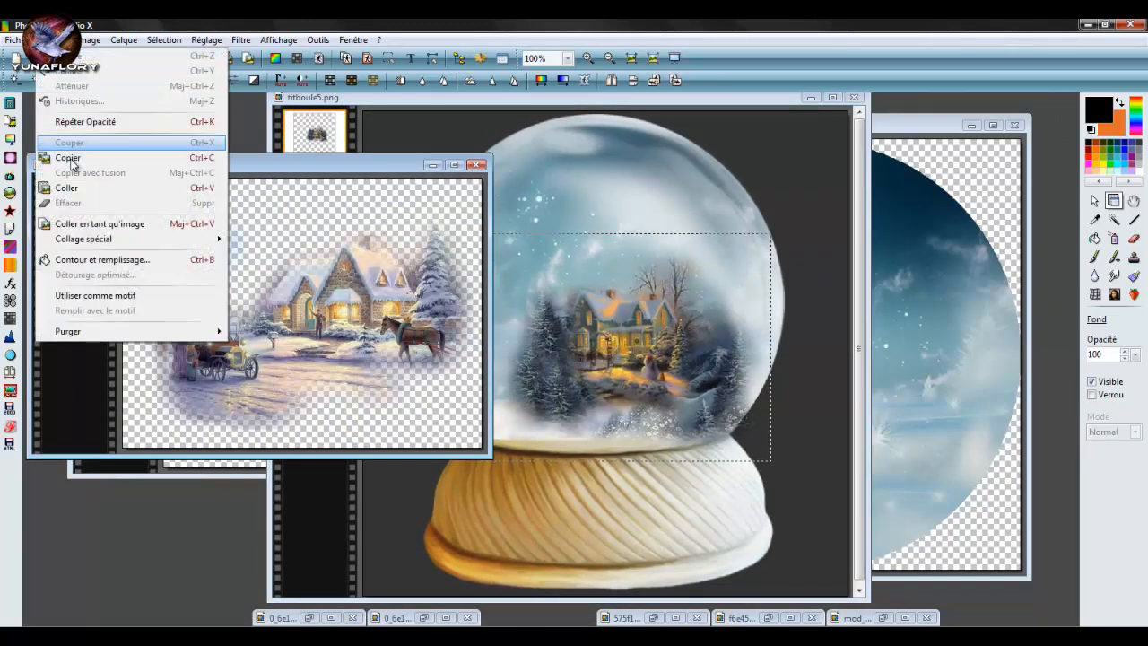
{"action": "left_click", "coordinate": [69, 155]}
- Paste the village scene into titboule5.png as a new layer
{"action": "left_click", "coordinate": [372, 103]}
{"action": "left_click_drag", "start_coordinate": [372, 103], "coordinate": [303, 111]}
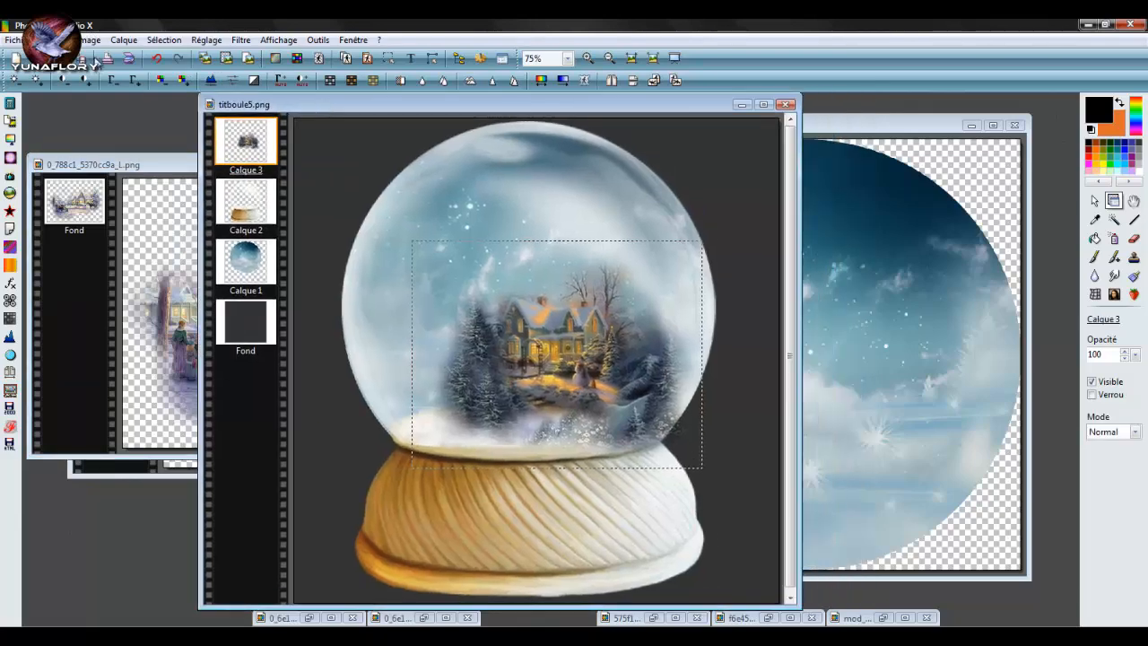
{"action": "left_click", "coordinate": [56, 39]}
{"action": "left_click", "coordinate": [68, 188]}
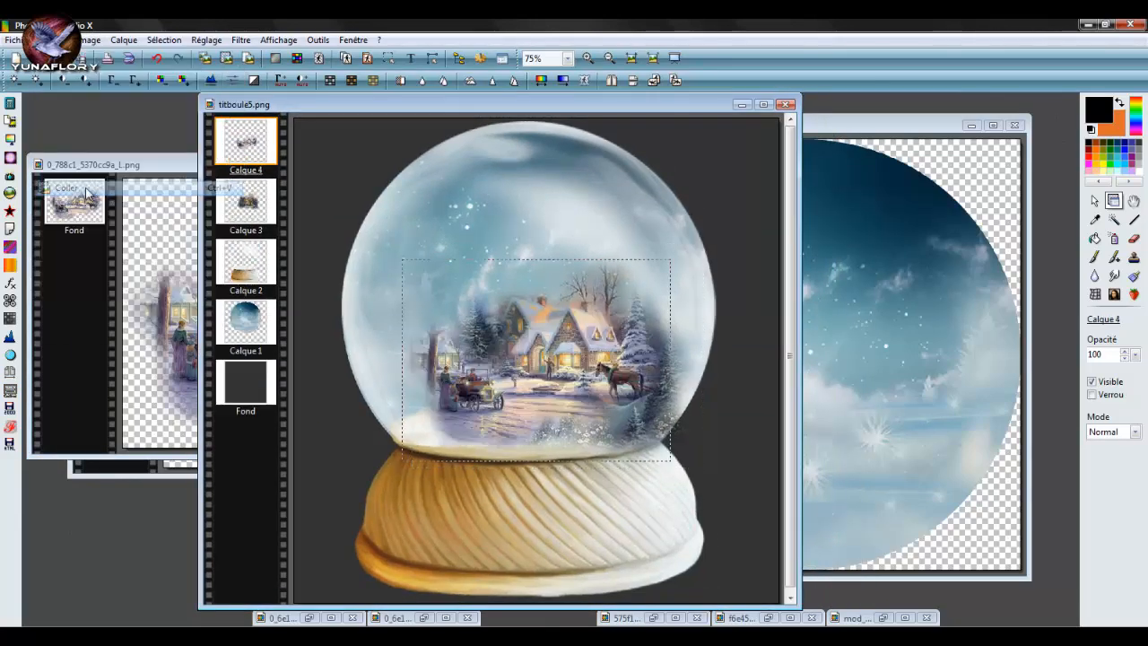
- Shift the village layer Calque 4 to the left side of the glass ball and place it beneath Calque 3
{"action": "left_click_drag", "start_coordinate": [481, 394], "coordinate": [433, 399]}
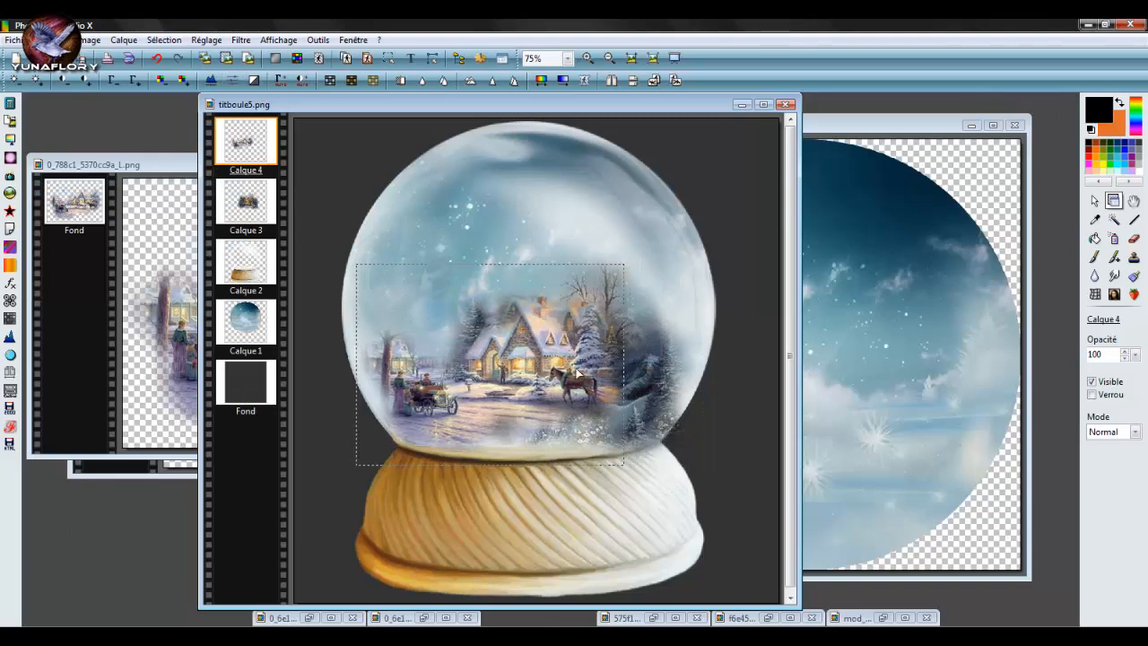
{"action": "left_click_drag", "start_coordinate": [262, 156], "coordinate": [257, 228]}
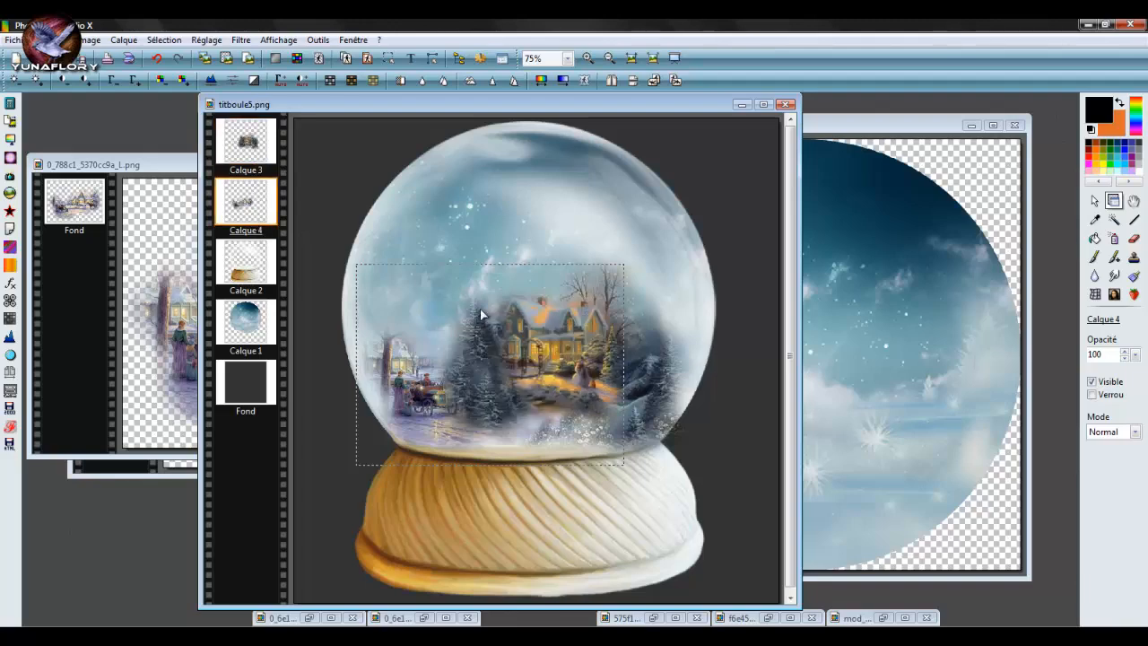
{"action": "scroll", "coordinate": [519, 357], "scroll_direction": "up", "scroll_amount": 3}
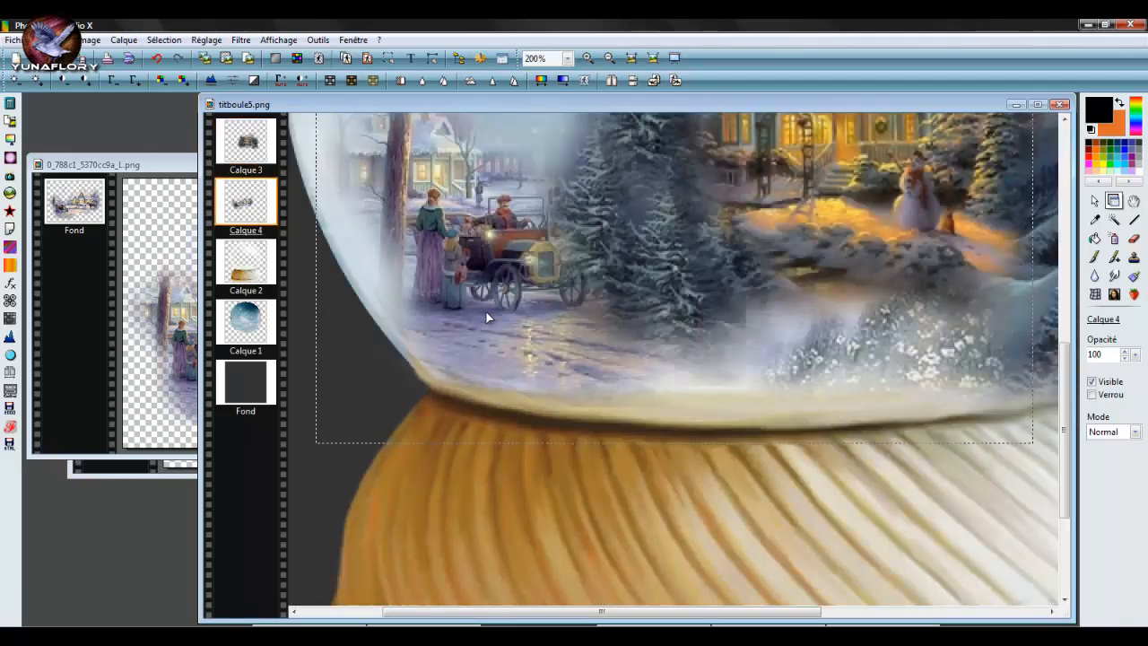
{"action": "scroll", "coordinate": [487, 317], "scroll_direction": "down", "scroll_amount": 2}
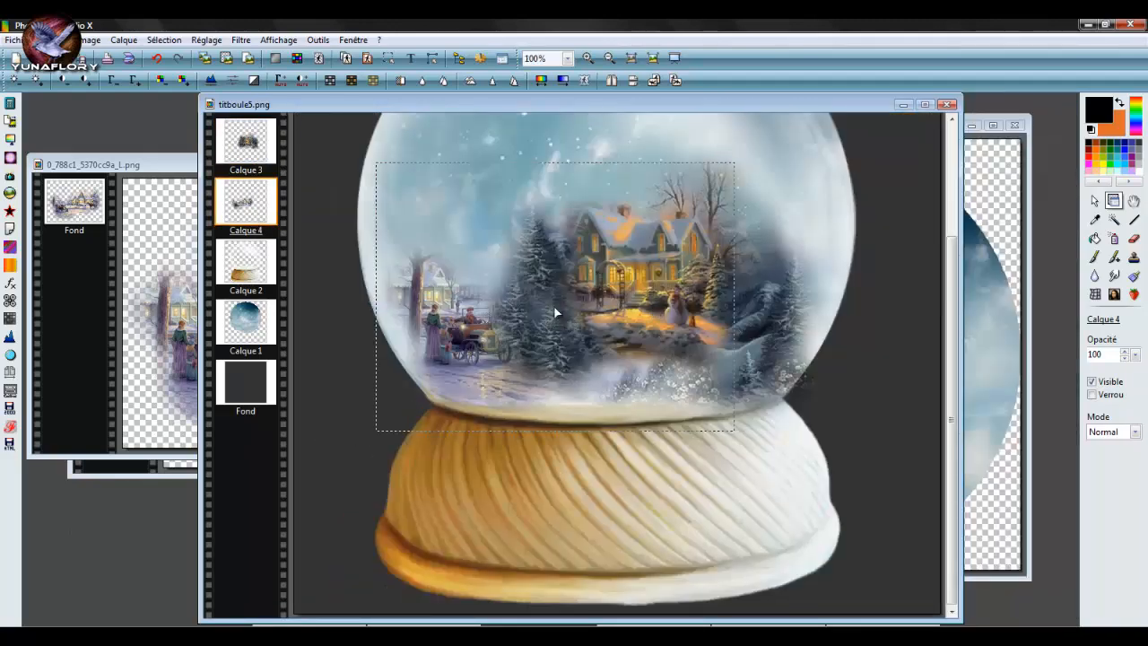
- Shift the house layer Calque 3 slightly right and down inside the globe using layer resizing
{"action": "right_click", "coordinate": [252, 147]}
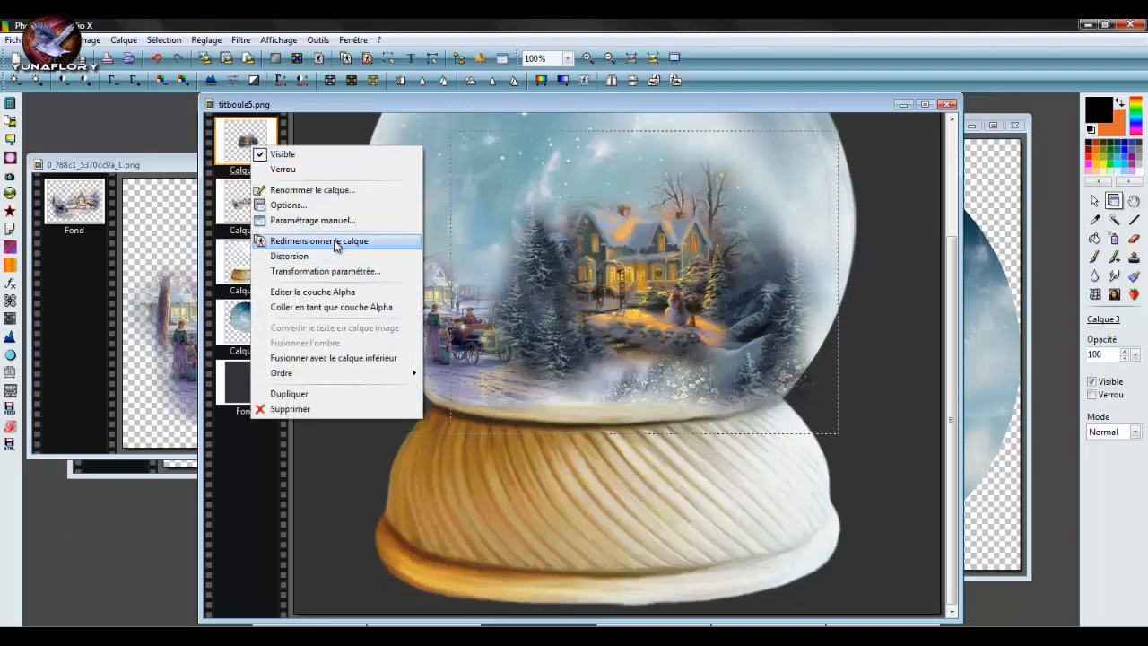
{"action": "left_click", "coordinate": [338, 246]}
{"action": "left_click_drag", "start_coordinate": [537, 279], "coordinate": [544, 289]}
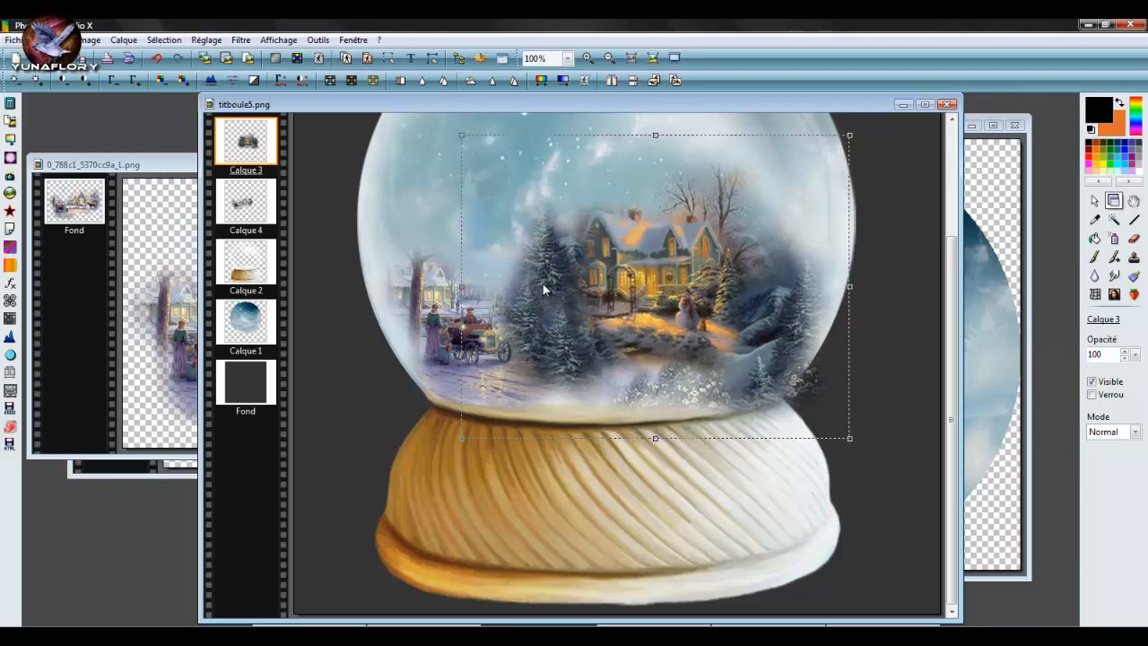
{"action": "right_click", "coordinate": [542, 286]}
{"action": "left_click", "coordinate": [570, 292]}
- Nudge the village layer Calque 4 slightly left and down inside the globe using layer resizing
{"action": "left_click", "coordinate": [433, 309]}
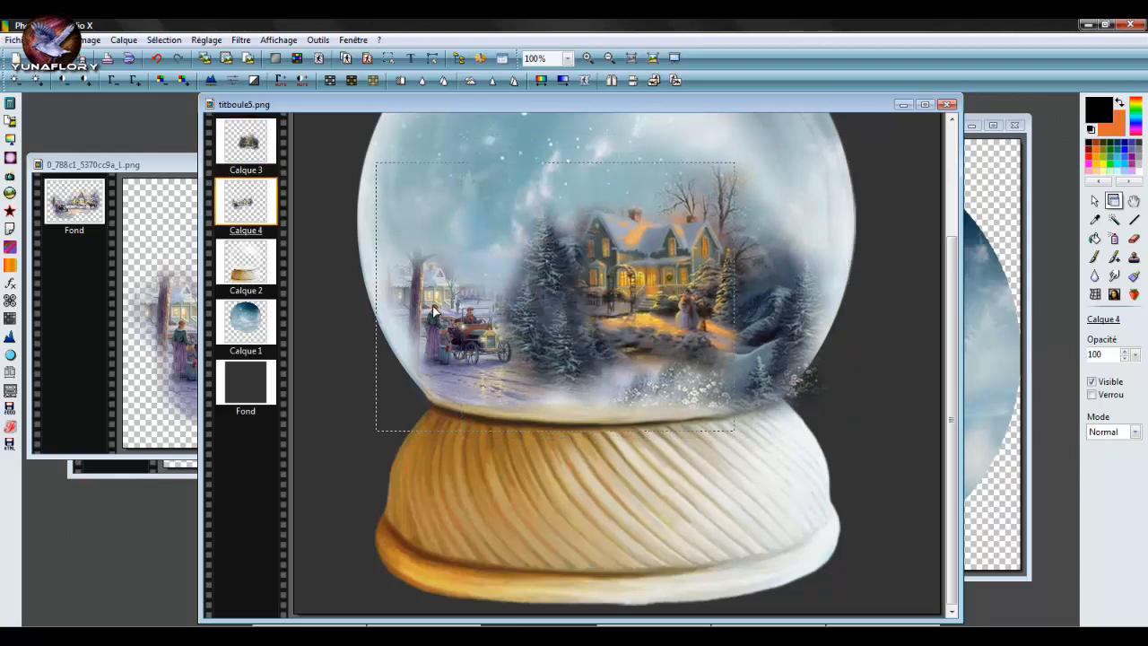
{"action": "right_click", "coordinate": [434, 311]}
{"action": "left_click", "coordinate": [466, 403]}
{"action": "left_click_drag", "start_coordinate": [454, 342], "coordinate": [453, 345]}
{"action": "right_click", "coordinate": [453, 345]}
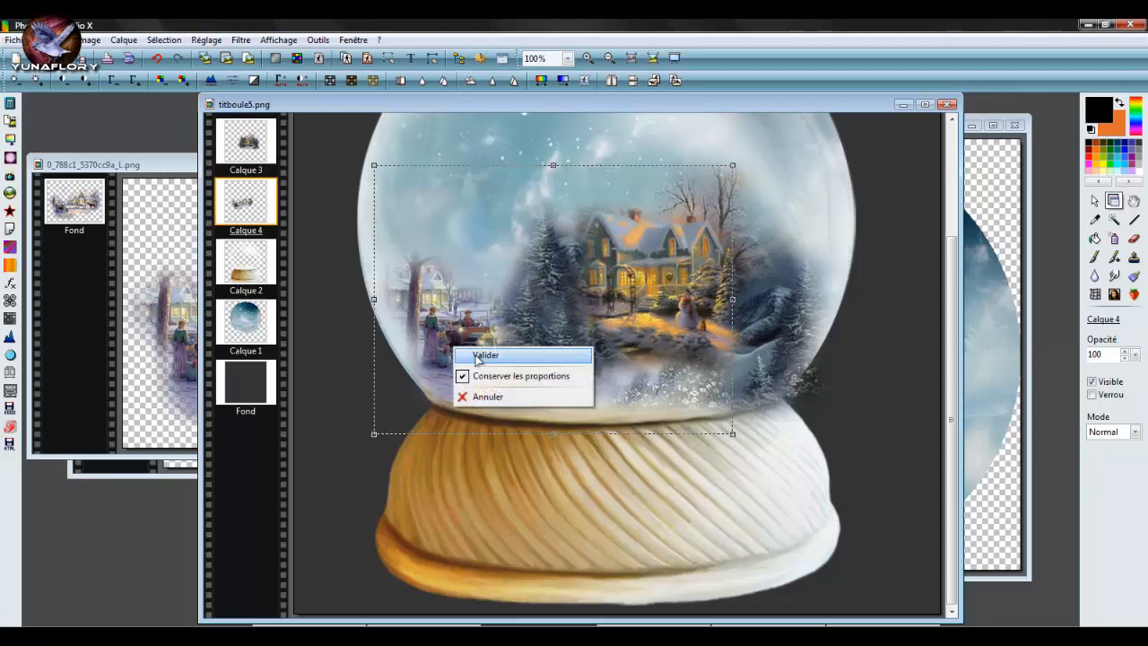
{"action": "left_click", "coordinate": [477, 355]}
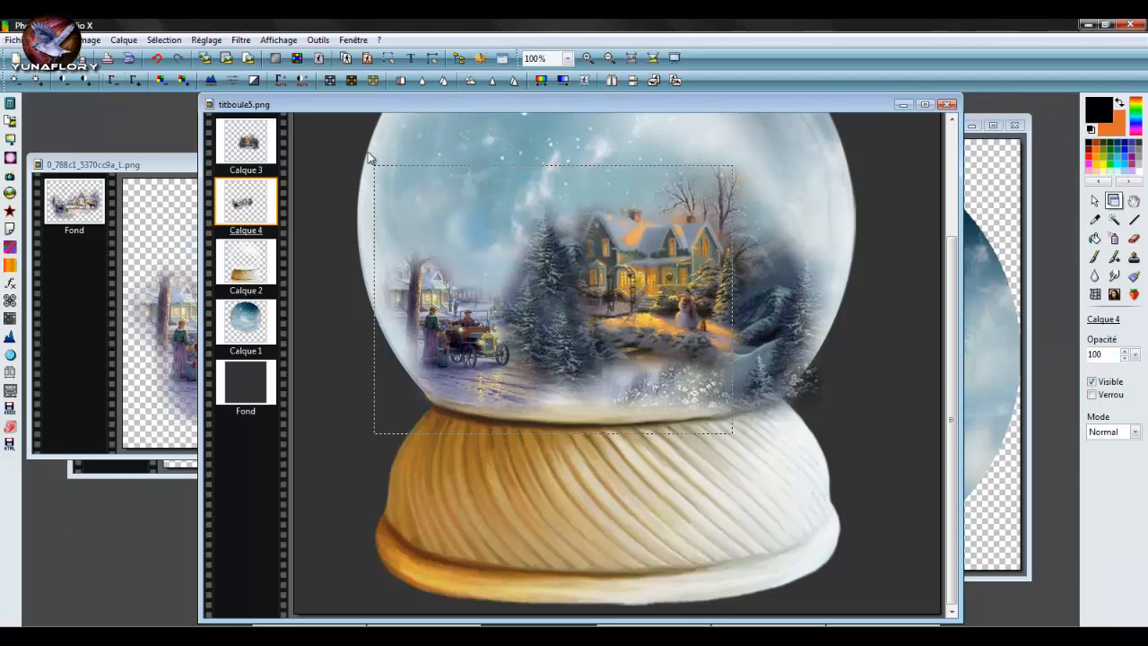
- Shift the titboule5.png window aside and minimize the source images 0_788c1_5370cc9a_L.png and 0_788c5_7e4c058e_L.png
{"action": "scroll", "coordinate": [603, 290], "scroll_direction": "down", "scroll_amount": 1}
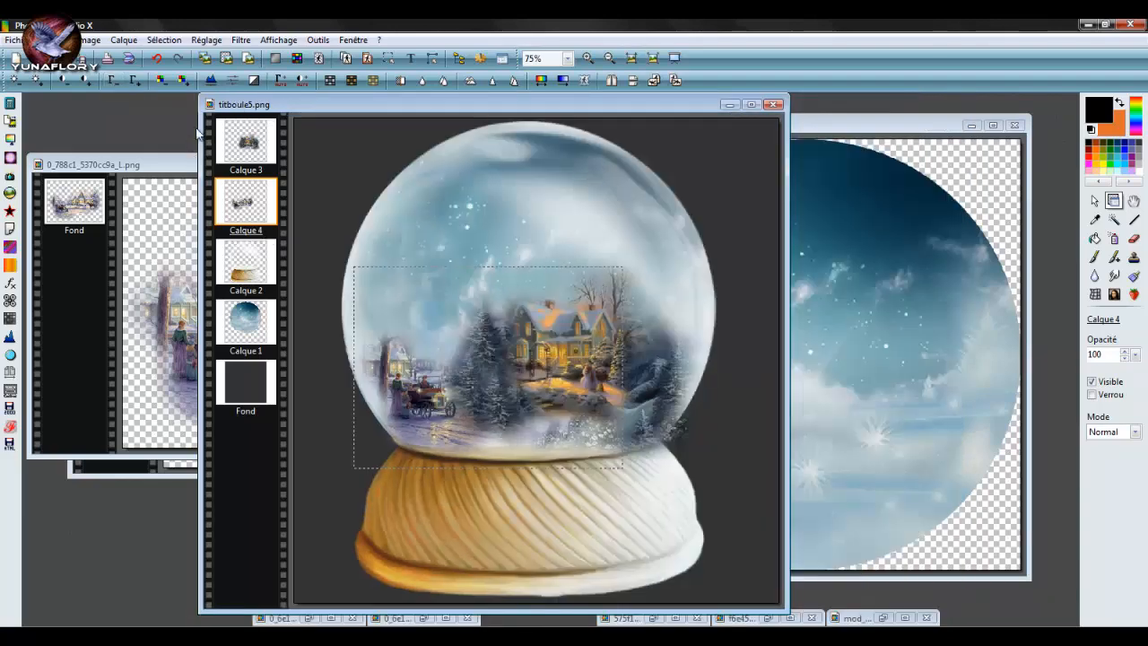
{"action": "left_click_drag", "start_coordinate": [286, 107], "coordinate": [493, 109]}
{"action": "left_click", "coordinate": [257, 161]}
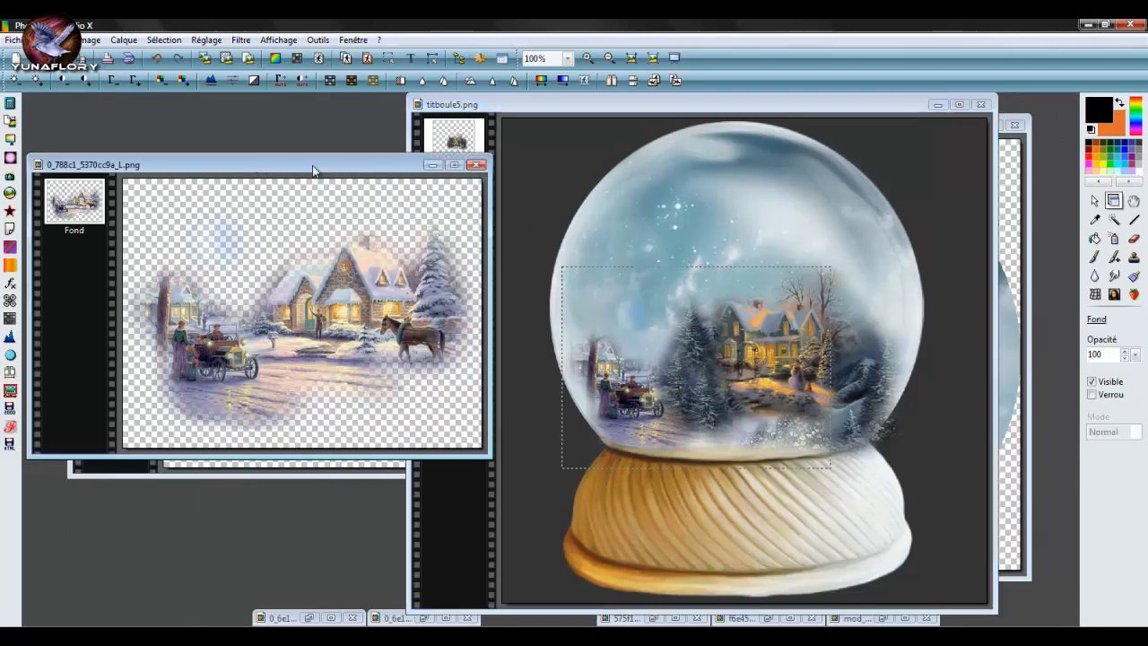
{"action": "left_click", "coordinate": [427, 165]}
{"action": "left_click", "coordinate": [341, 188]}
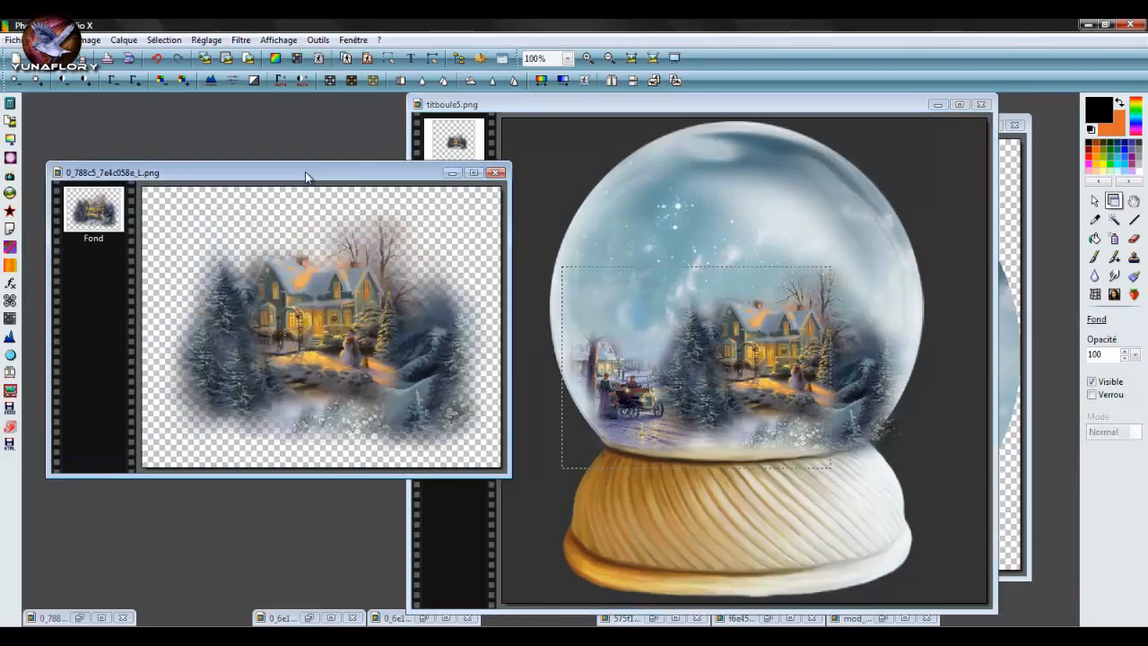
{"action": "left_click", "coordinate": [412, 165]}
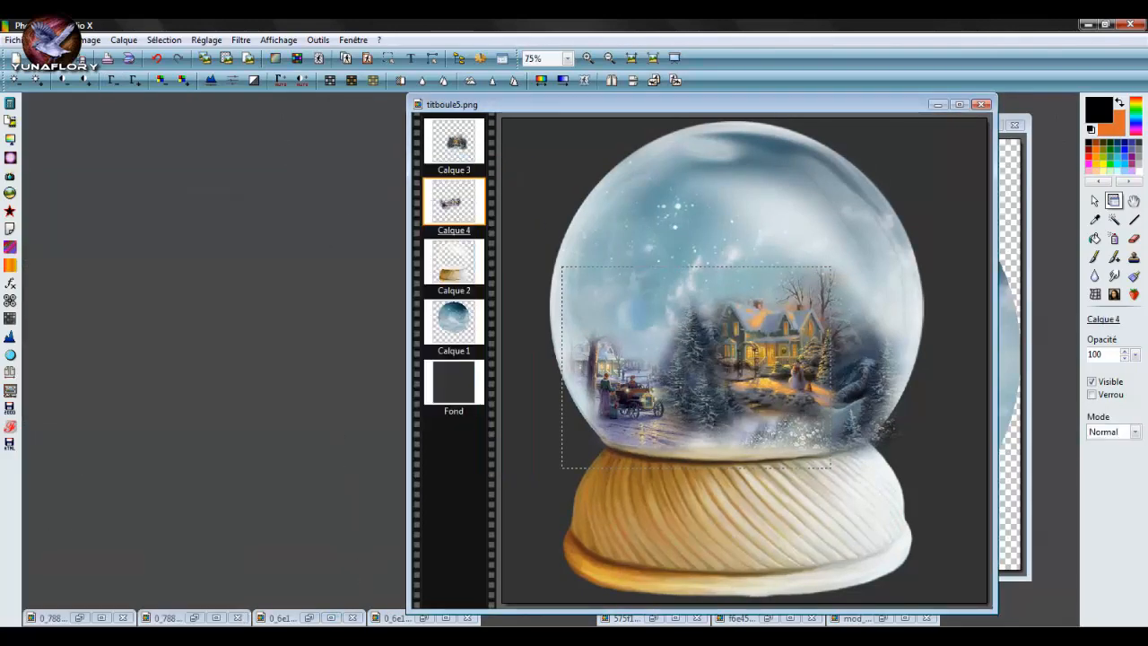
- Restore the minimized images 0_6e15e_16e56993_L.png and 0_6e15d_bdf0a3f9_L.png and place them beside the snow globe image
{"action": "left_click", "coordinate": [309, 618]}
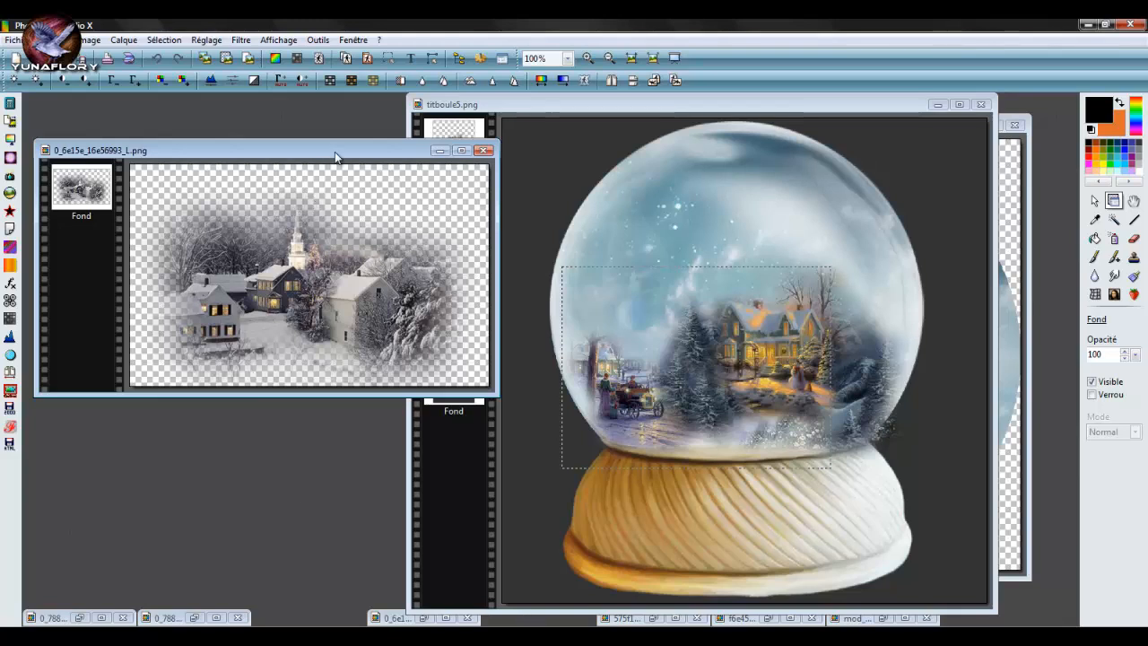
{"action": "left_click_drag", "start_coordinate": [334, 151], "coordinate": [314, 132]}
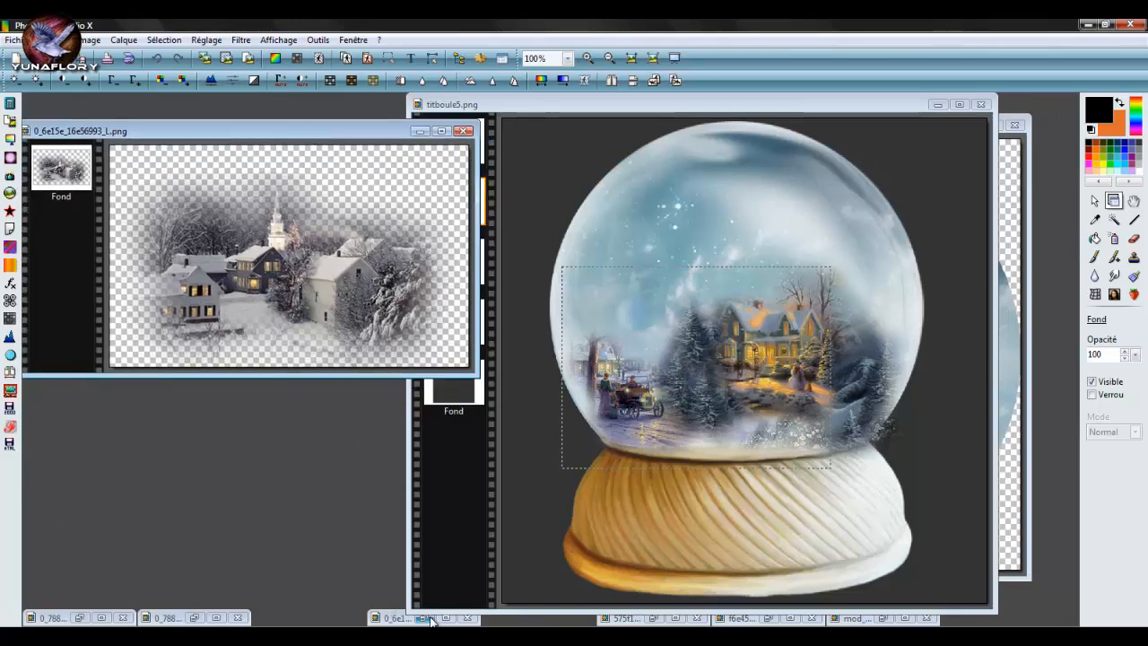
{"action": "left_click", "coordinate": [395, 618]}
{"action": "left_click_drag", "start_coordinate": [287, 179], "coordinate": [267, 155]}
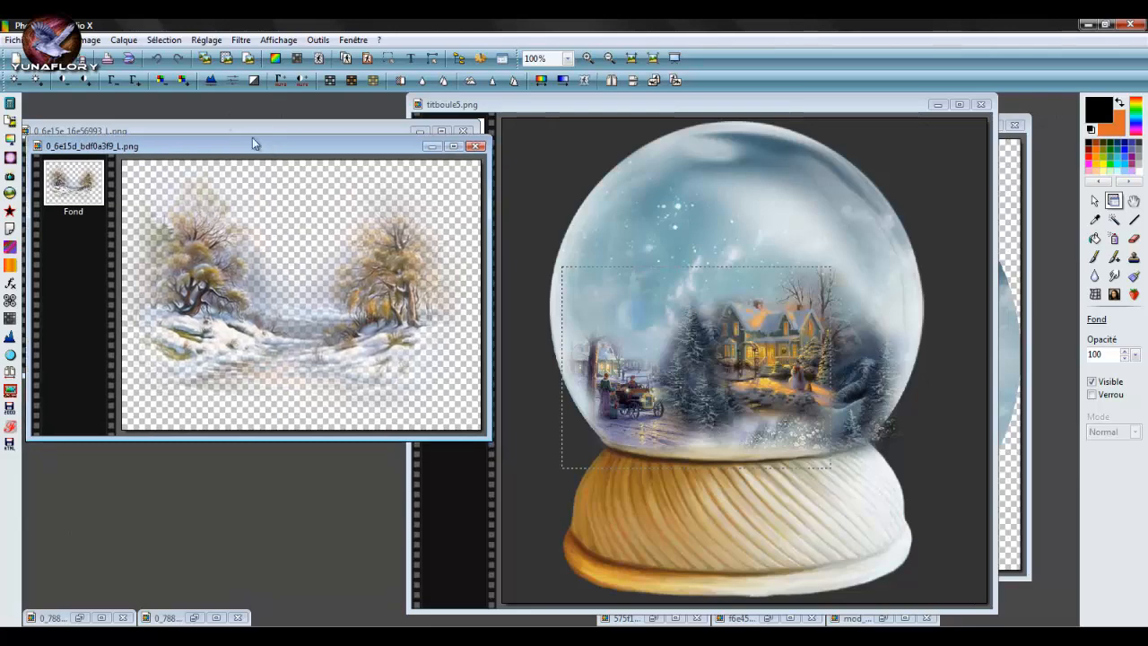
- Darken the tree landscape 0_6e15d_bdf0a3f9_L.png with Correction gamma (-) and paste a copy into titboule5.png as a new layer
{"action": "left_click", "coordinate": [112, 81]}
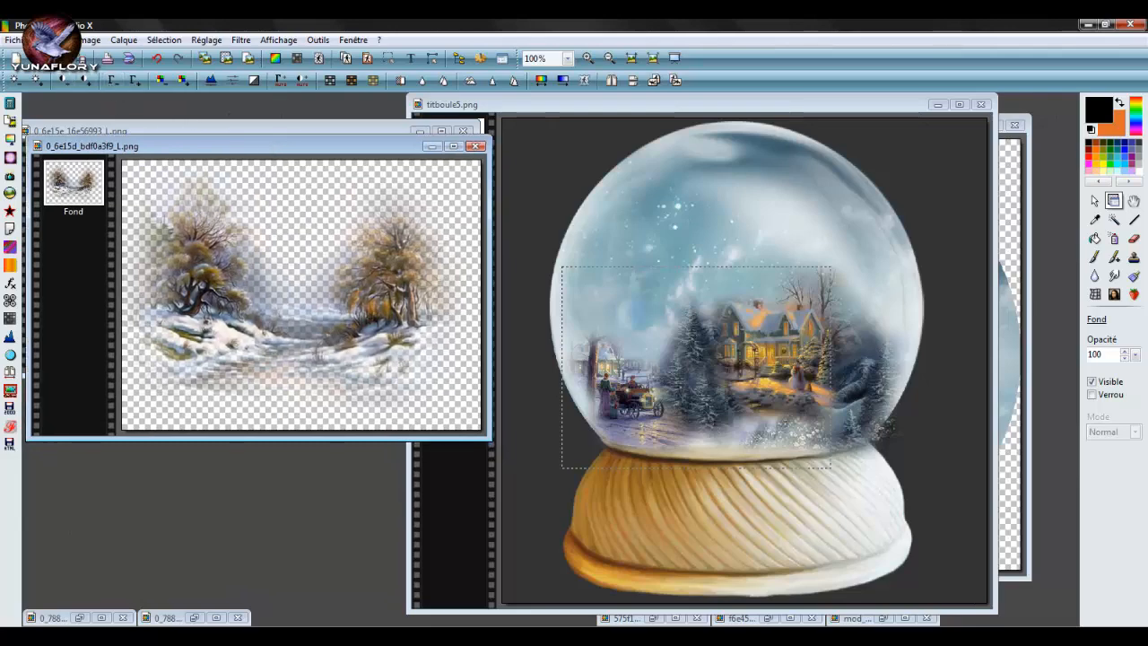
{"action": "left_click", "coordinate": [54, 39]}
{"action": "left_click", "coordinate": [72, 153]}
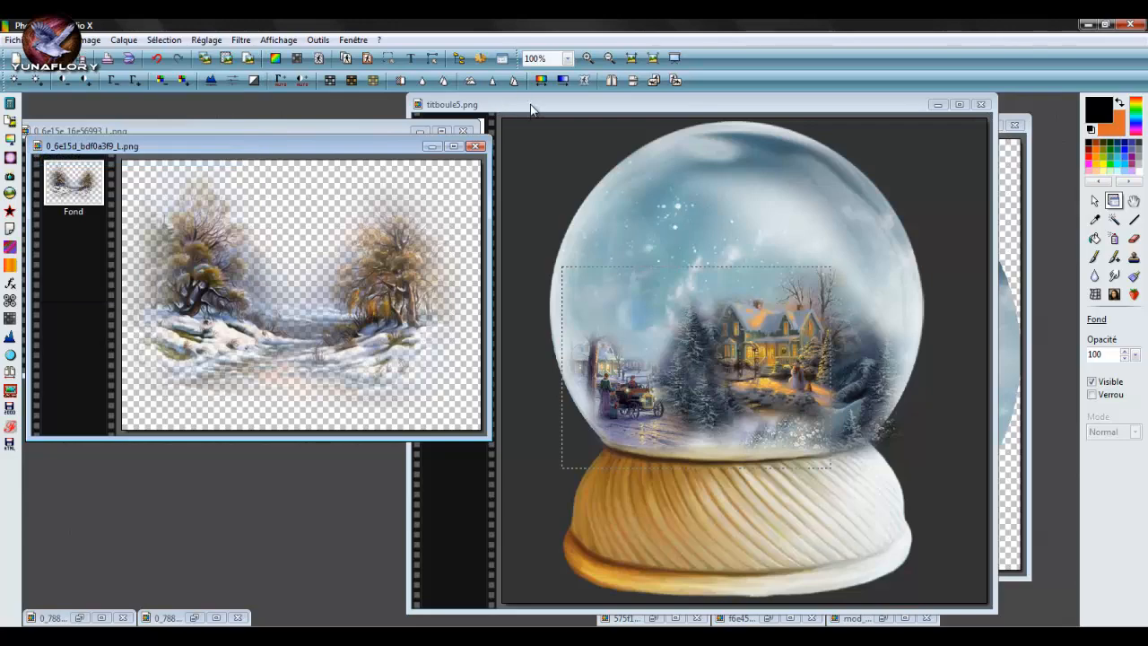
{"action": "left_click_drag", "start_coordinate": [530, 108], "coordinate": [317, 114]}
{"action": "left_click", "coordinate": [54, 39]}
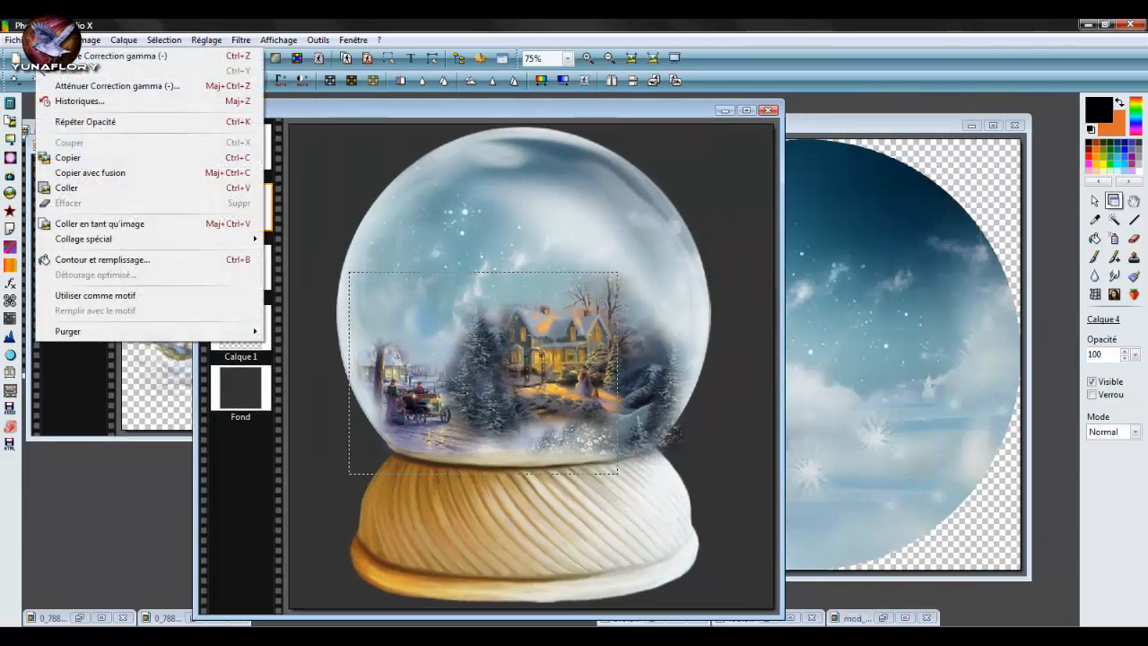
{"action": "left_click", "coordinate": [83, 188]}
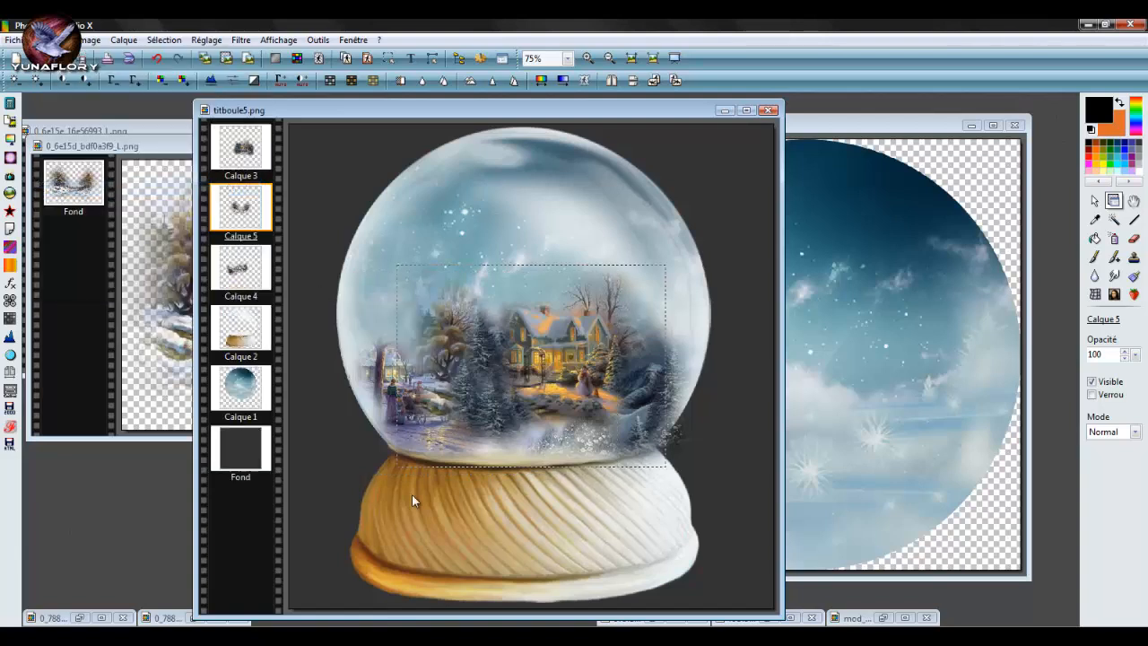
{"action": "mouse_move", "coordinate": [403, 637]}
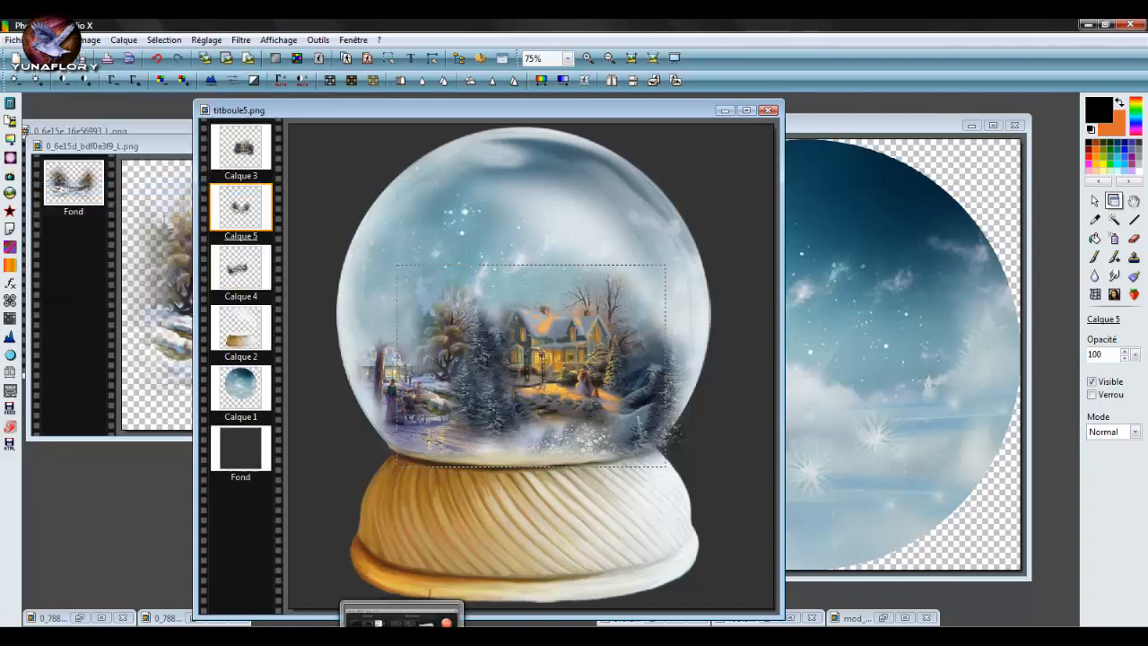
{"action": "left_click", "coordinate": [402, 638]}
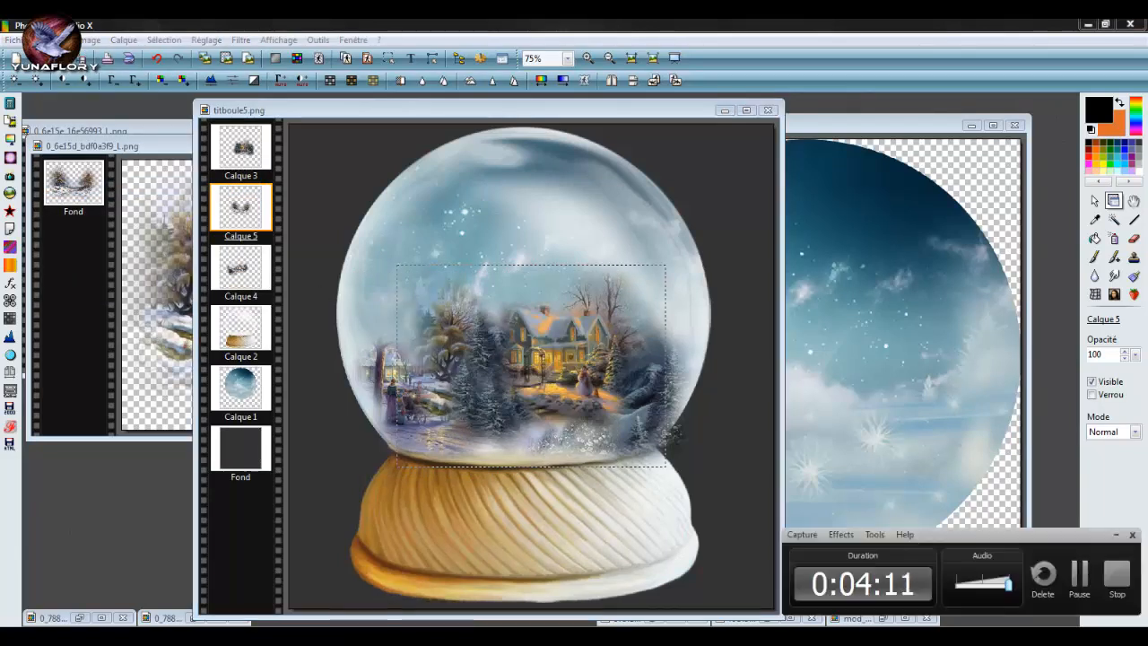
{"action": "left_click", "coordinate": [1115, 534]}
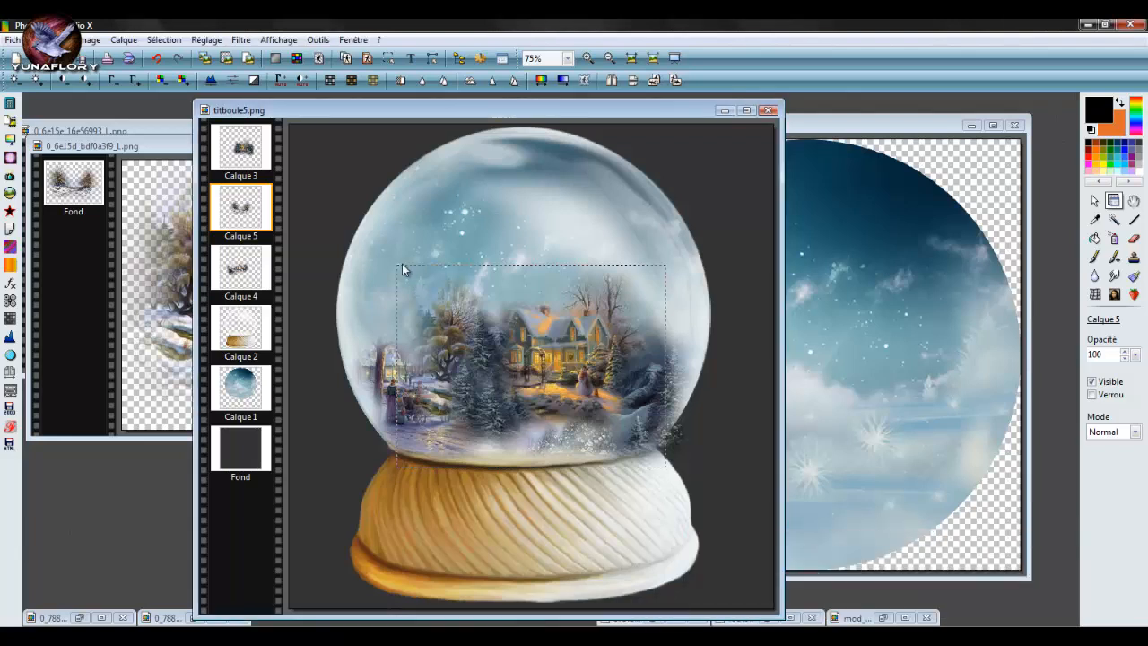
- Raise the tree layer Calque 5 to the top of the layer stack and enlarge it over the glass ball
{"action": "left_click_drag", "start_coordinate": [251, 215], "coordinate": [261, 141]}
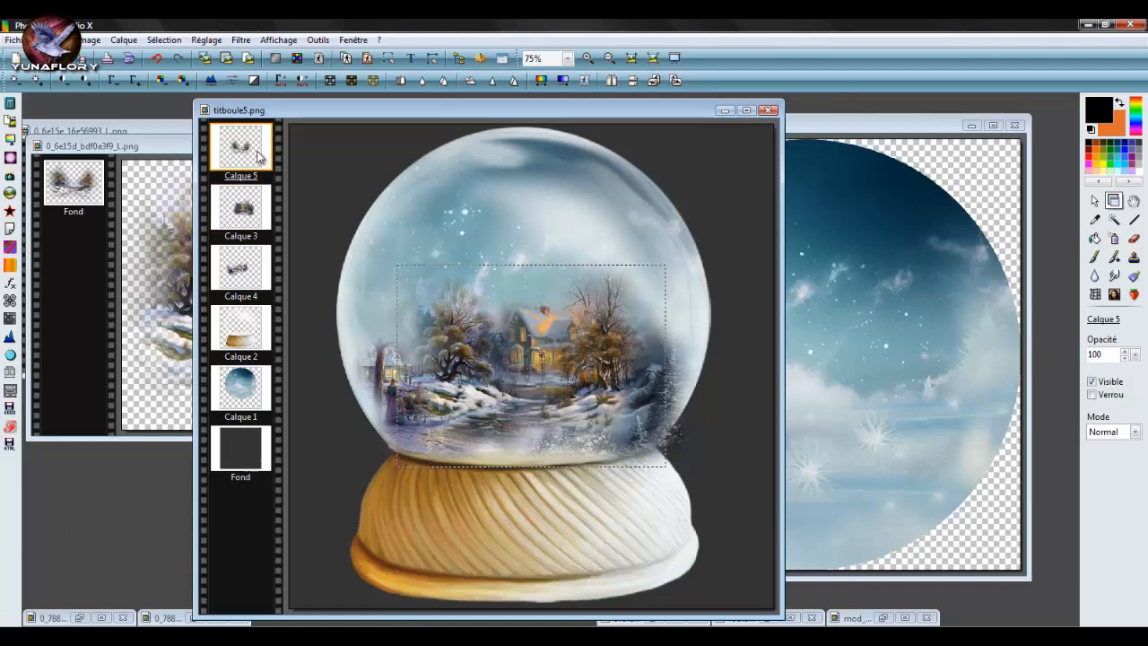
{"action": "right_click", "coordinate": [244, 155]}
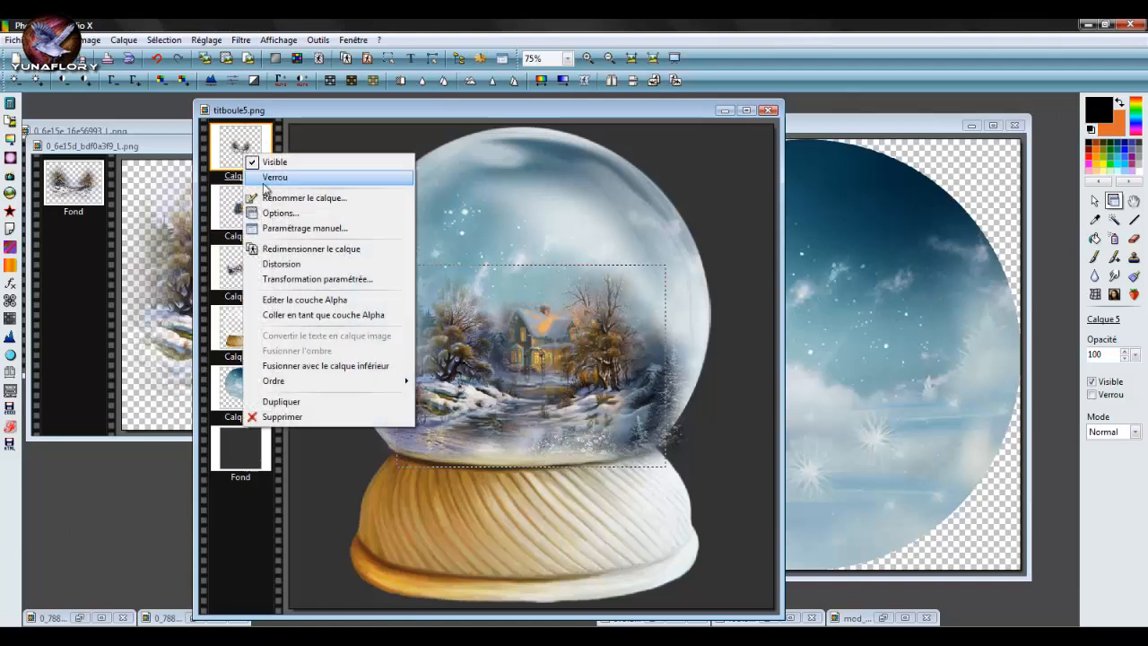
{"action": "left_click", "coordinate": [295, 249]}
{"action": "left_click_drag", "start_coordinate": [529, 264], "coordinate": [538, 200]}
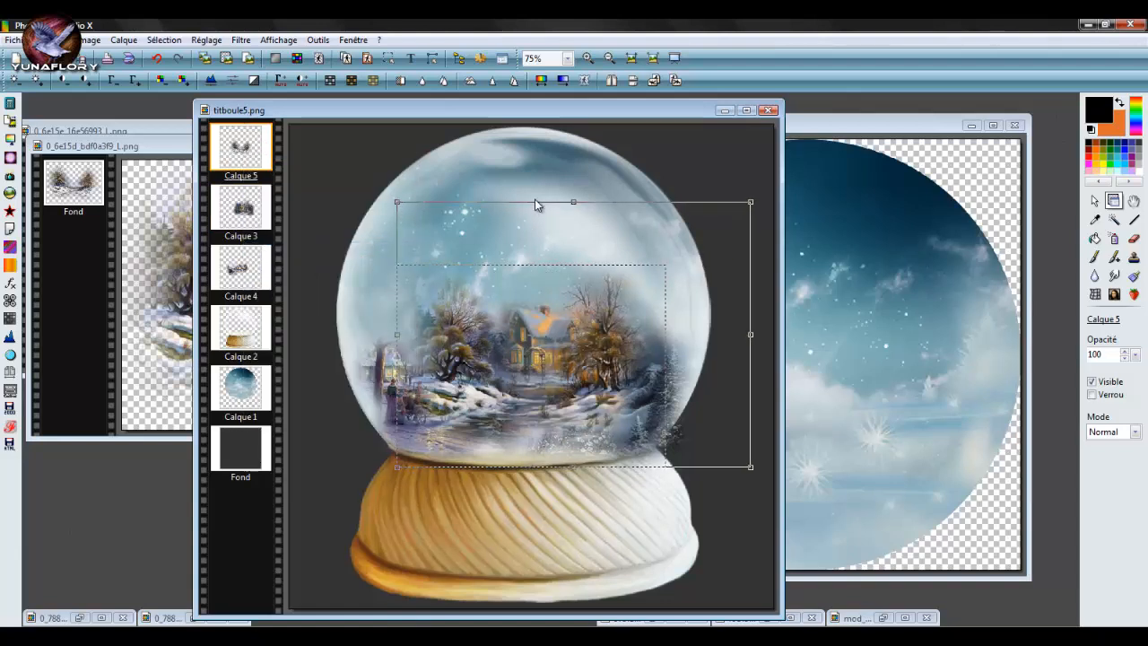
{"action": "left_click_drag", "start_coordinate": [655, 314], "coordinate": [598, 286]}
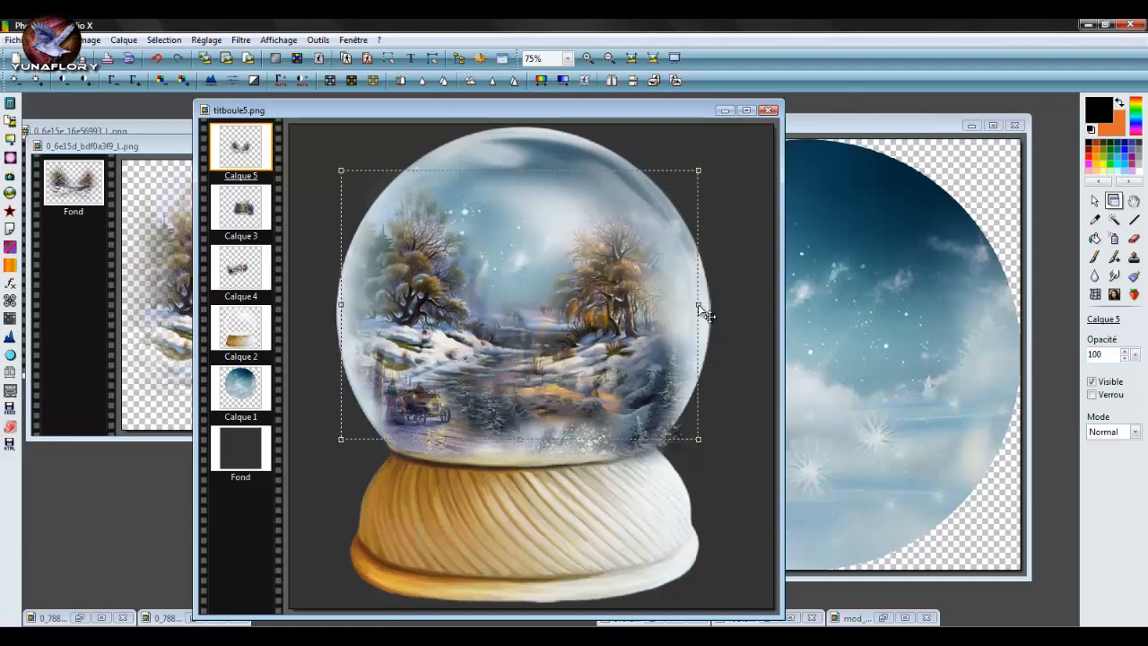
- Widen Calque 5 to the full width of the glass ball and place it beneath Calque 4
{"action": "mouse_move", "coordinate": [698, 307]}
{"action": "left_mouse_down"}
{"action": "mouse_move", "coordinate": [723, 315]}
{"action": "mouse_move", "coordinate": [713, 310]}
{"action": "left_mouse_up"}
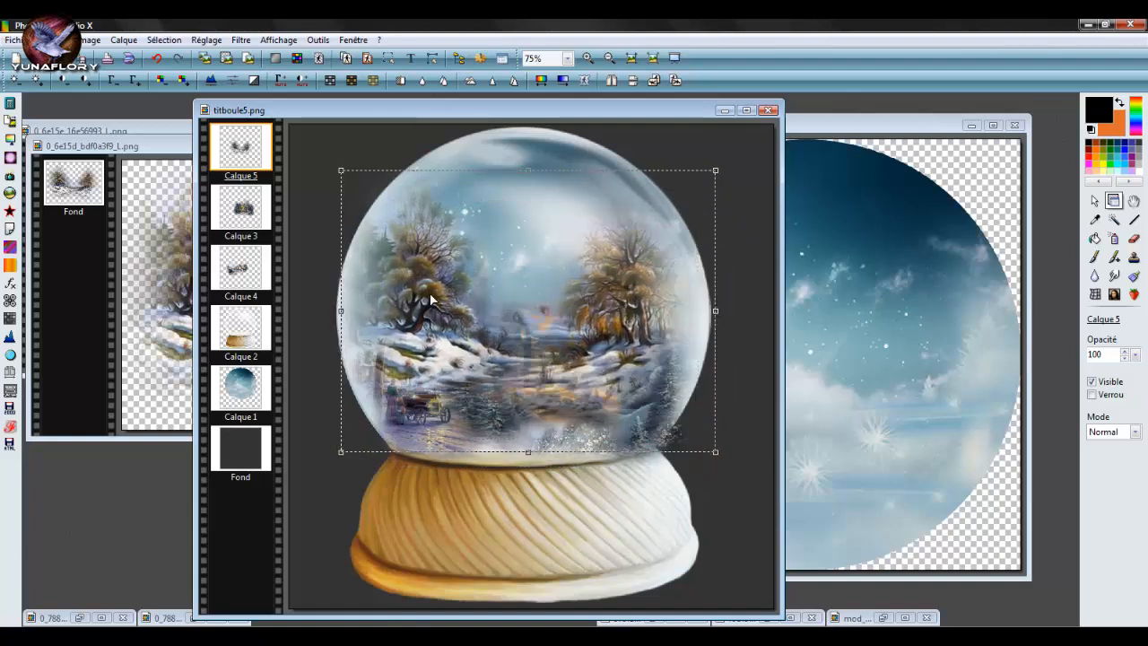
{"action": "left_click_drag", "start_coordinate": [427, 293], "coordinate": [419, 280]}
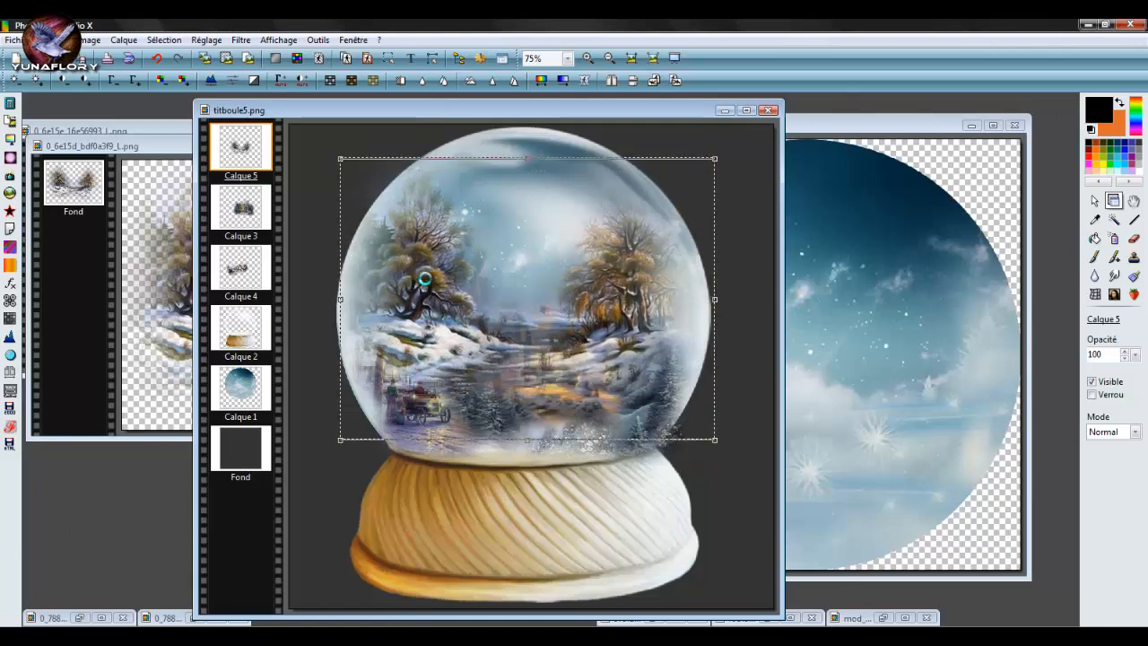
{"action": "left_click_drag", "start_coordinate": [714, 299], "coordinate": [725, 308]}
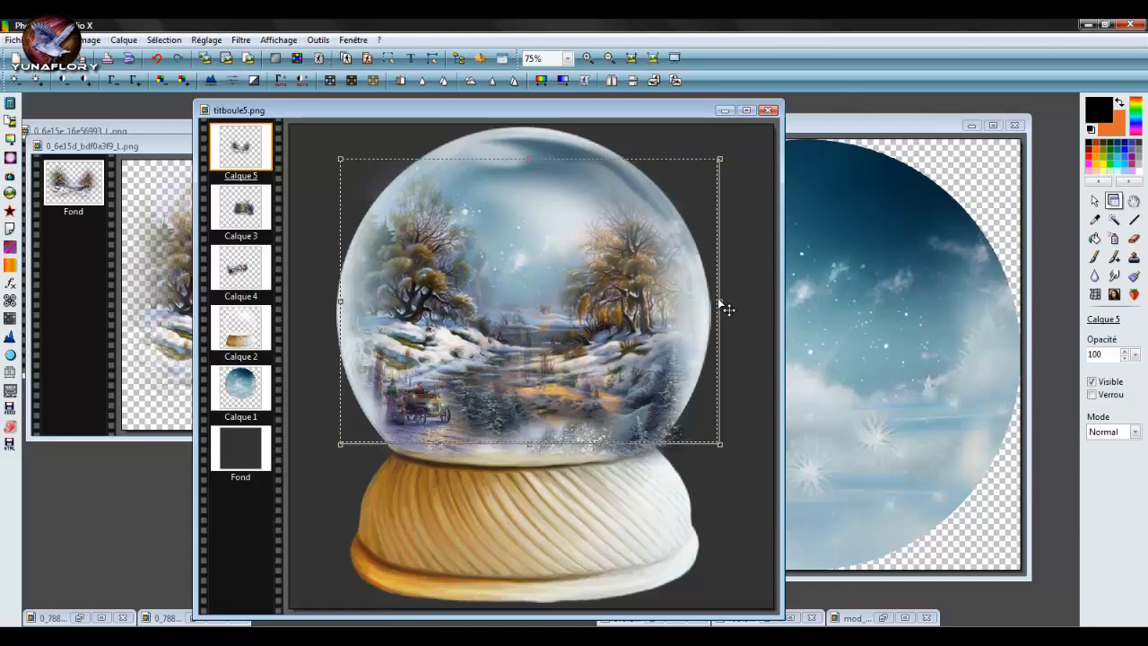
{"action": "right_click", "coordinate": [634, 284]}
{"action": "left_click", "coordinate": [659, 288]}
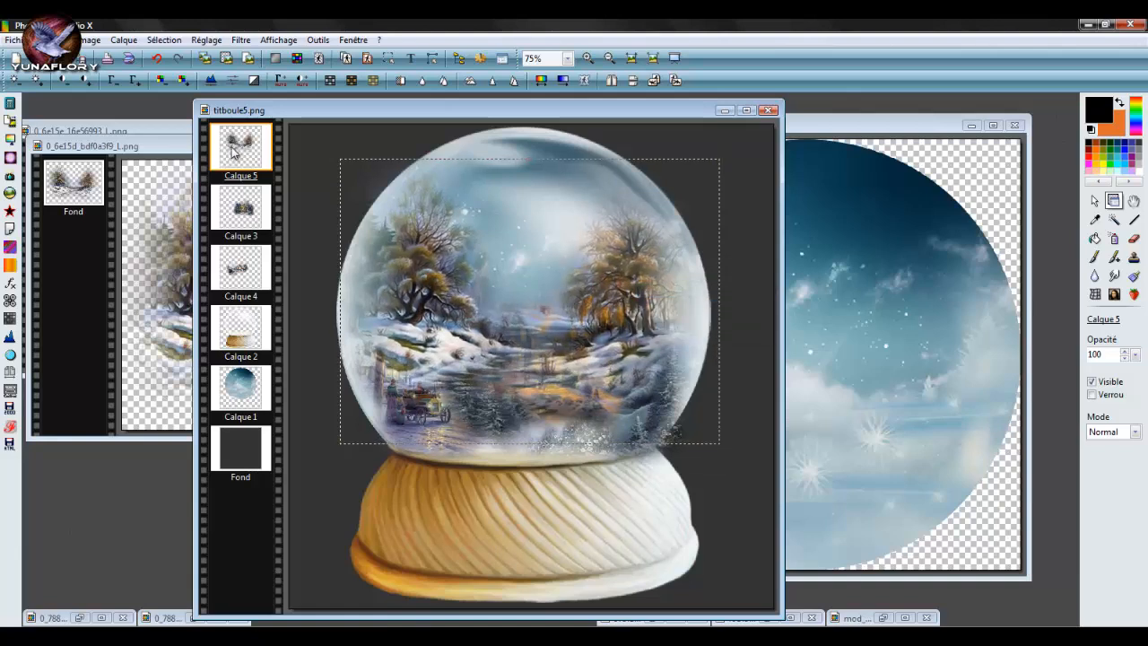
{"action": "left_click_drag", "start_coordinate": [239, 152], "coordinate": [238, 237]}
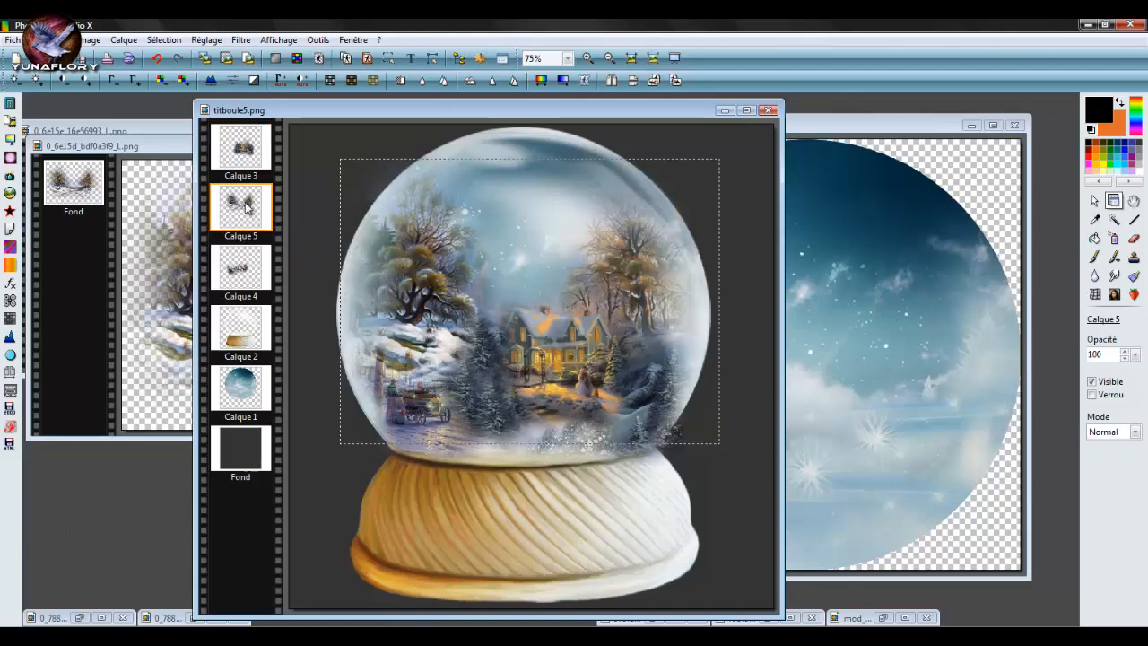
{"action": "left_click_drag", "start_coordinate": [251, 221], "coordinate": [252, 296]}
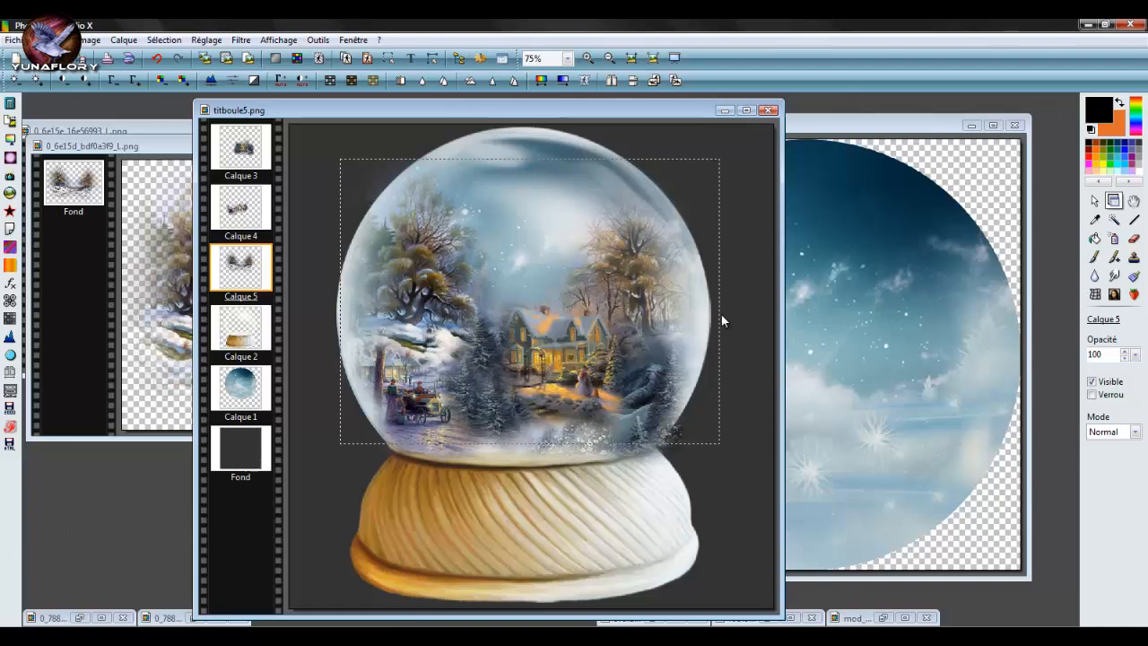
- Copy the snowy church village 0_6e15e_16e56993_L.png and paste it into titboule5.png as a new layer
{"action": "left_click", "coordinate": [163, 132]}
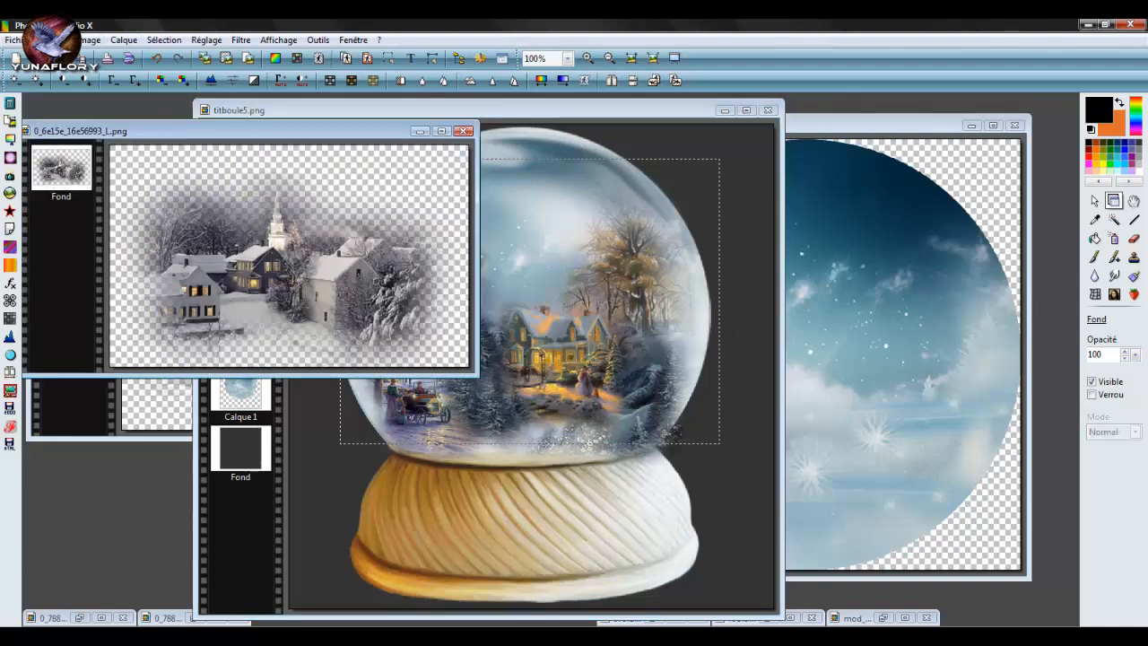
{"action": "left_click", "coordinate": [52, 39]}
{"action": "left_click", "coordinate": [68, 158]}
{"action": "left_click", "coordinate": [336, 110]}
{"action": "key", "text": "ctrl+v"}
{"action": "left_click", "coordinate": [52, 39]}
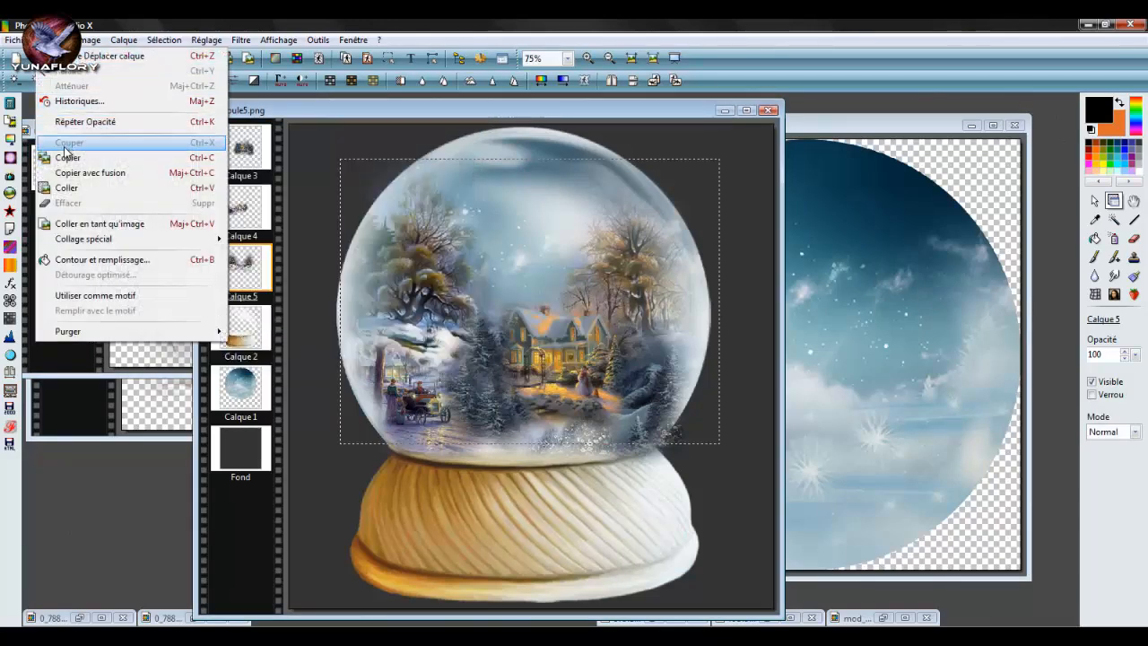
{"action": "left_click", "coordinate": [72, 188]}
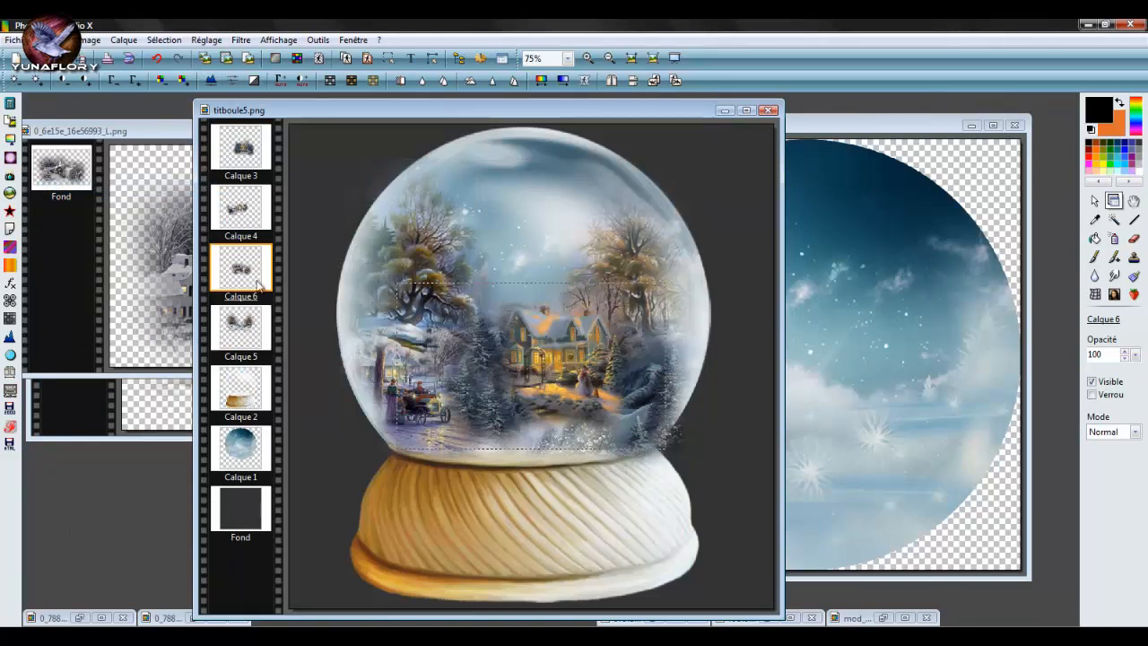
- Raise the church village layer Calque 6 to the top of the layer stack and shift it up inside the globe
{"action": "left_click_drag", "start_coordinate": [242, 135], "coordinate": [242, 131]}
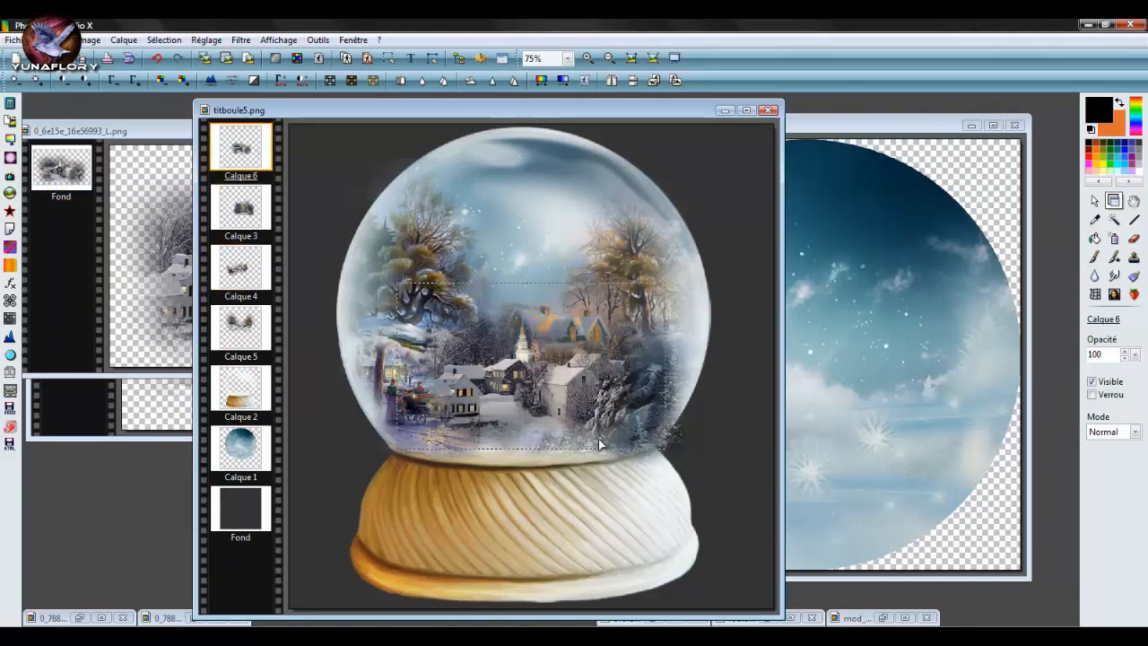
{"action": "left_click_drag", "start_coordinate": [570, 400], "coordinate": [552, 306]}
- Enlarge Calque 6 slightly across the upper part of the glass ball and place it beneath Calque 5
{"action": "right_click", "coordinate": [552, 306]}
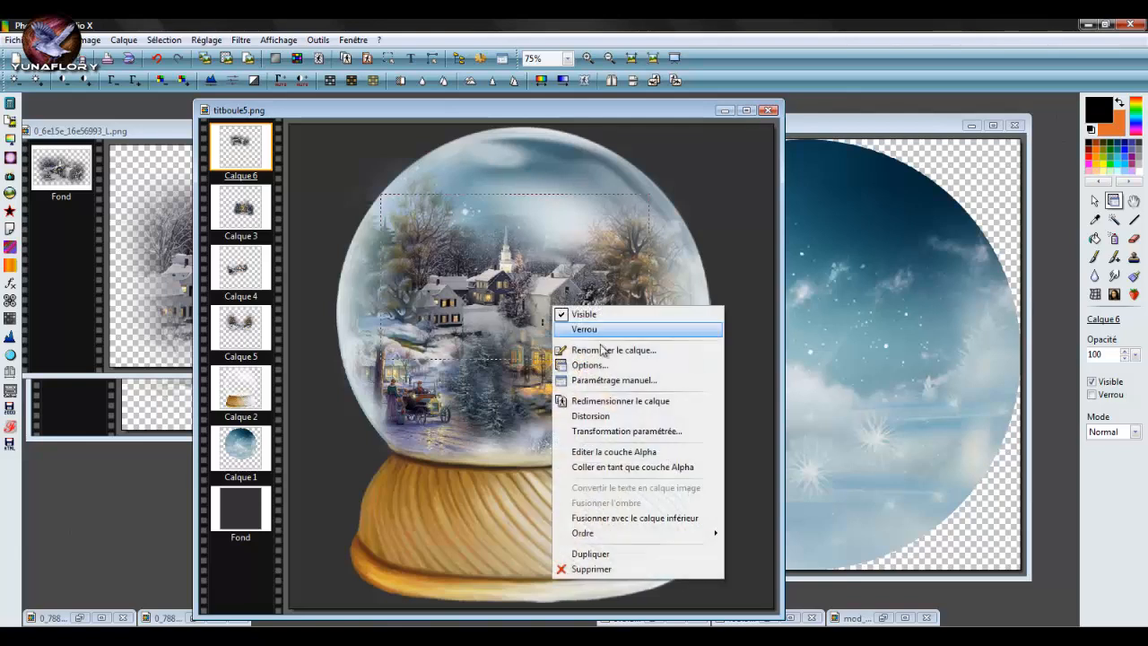
{"action": "left_click", "coordinate": [618, 402]}
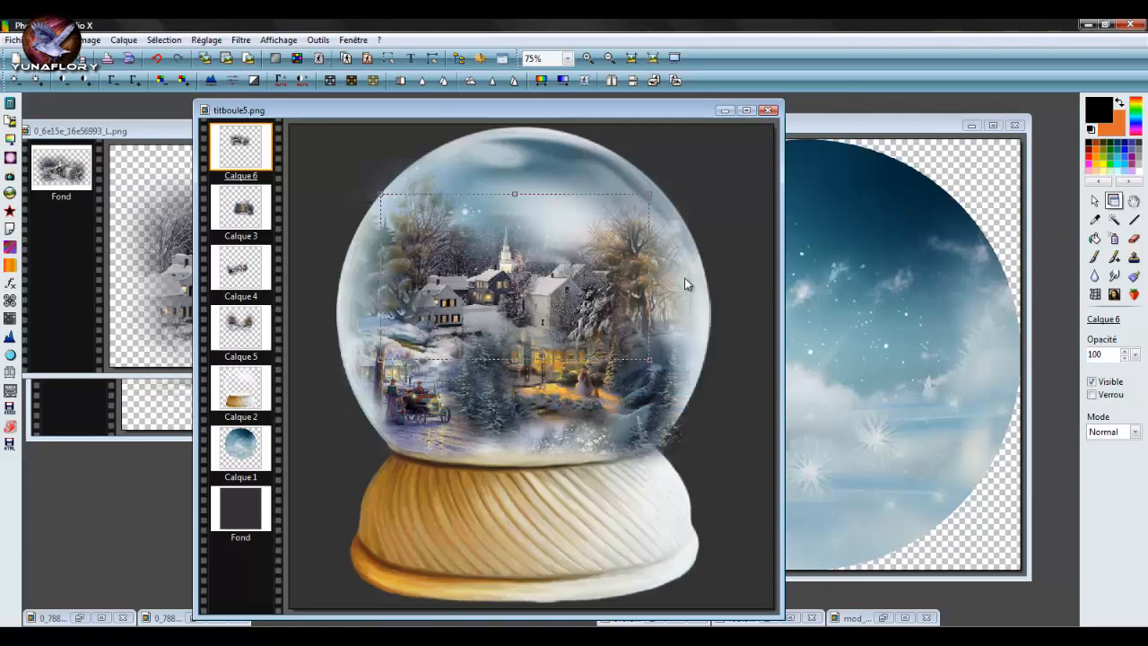
{"action": "left_click_drag", "start_coordinate": [657, 202], "coordinate": [687, 183]}
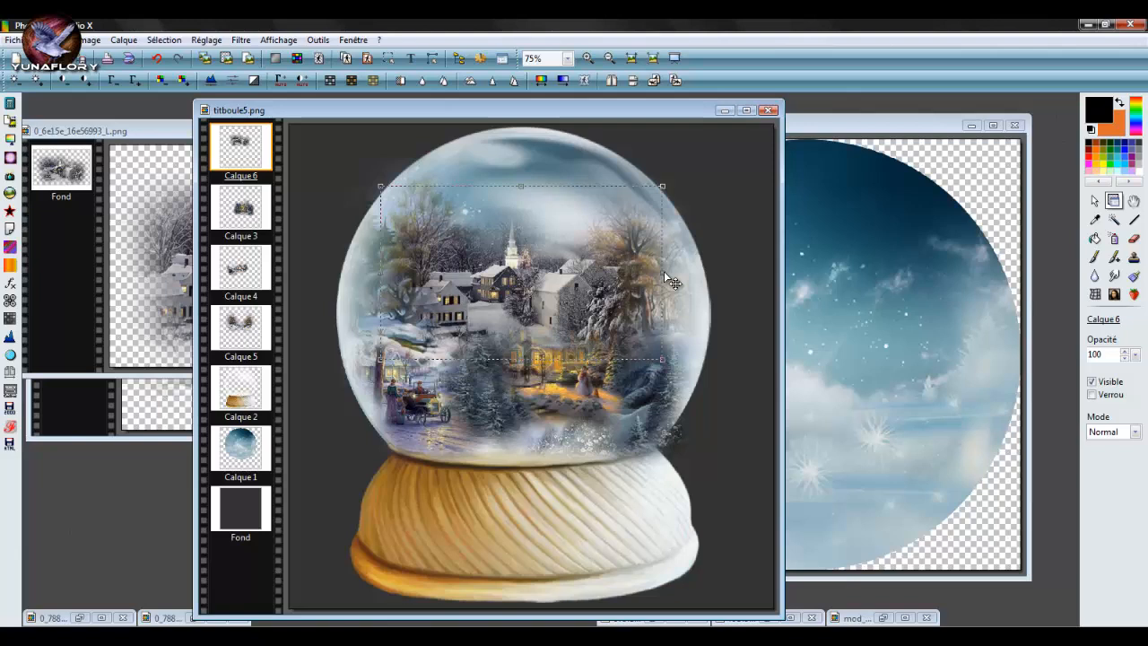
{"action": "left_click_drag", "start_coordinate": [664, 273], "coordinate": [678, 276]}
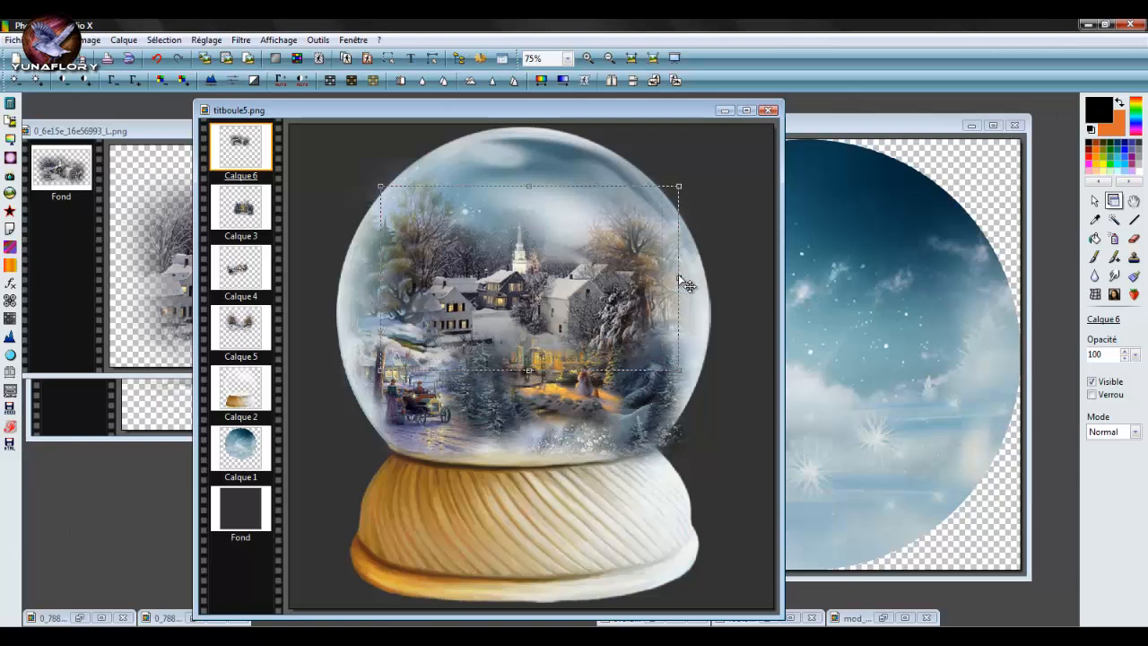
{"action": "left_click_drag", "start_coordinate": [560, 311], "coordinate": [559, 307]}
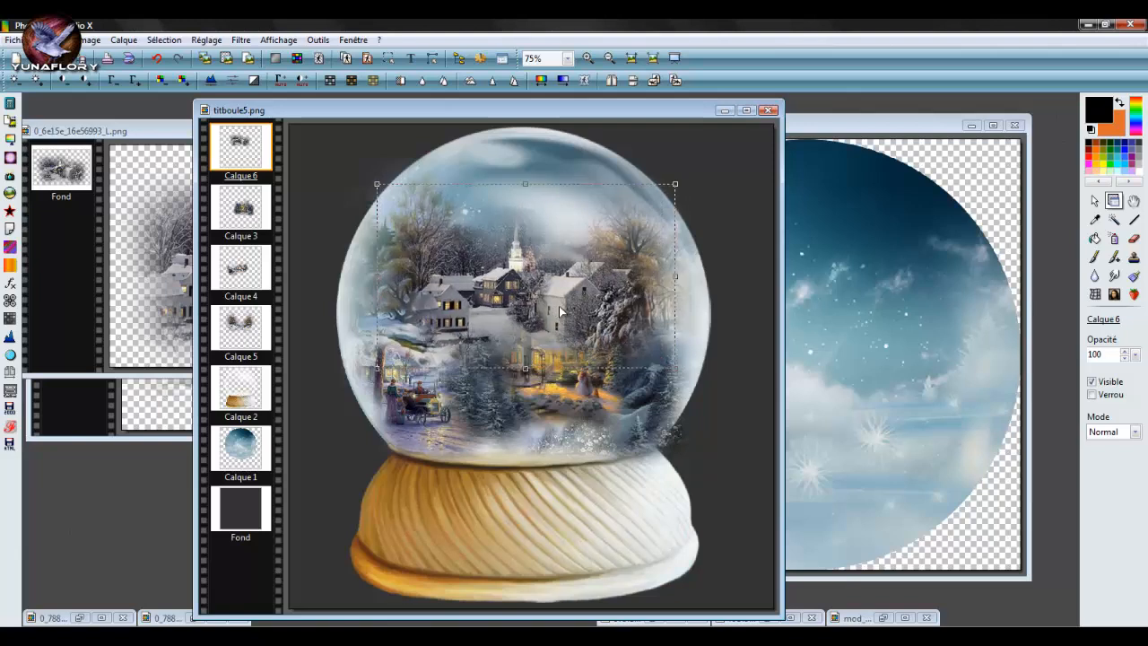
{"action": "right_click", "coordinate": [559, 308]}
{"action": "left_click", "coordinate": [584, 315]}
{"action": "left_click_drag", "start_coordinate": [252, 161], "coordinate": [250, 361]}
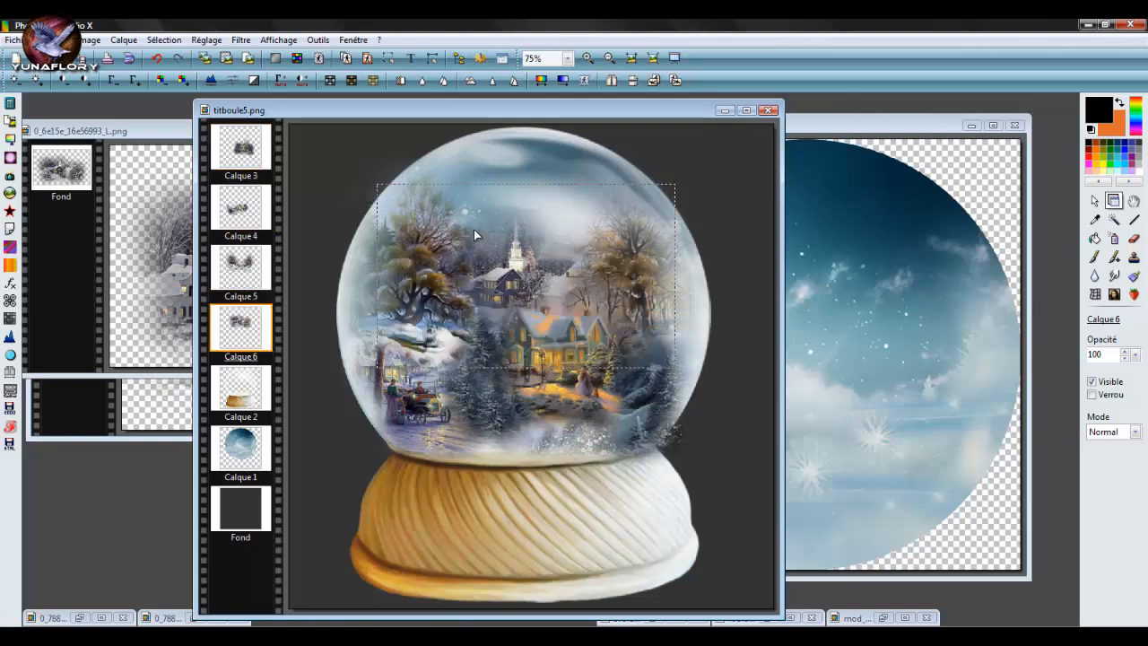
- Shift the church village layer Calque 6 up inside the glass ball and enlarge it very slightly
{"action": "right_click", "coordinate": [261, 335]}
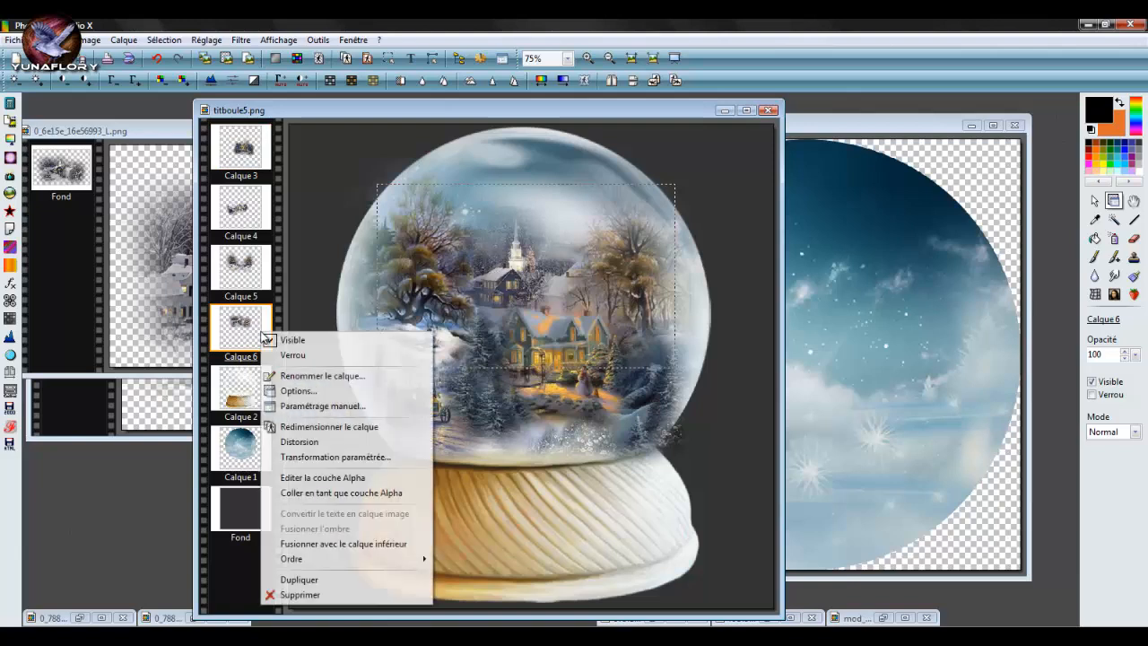
{"action": "left_click", "coordinate": [332, 429]}
{"action": "left_click_drag", "start_coordinate": [508, 283], "coordinate": [512, 271]}
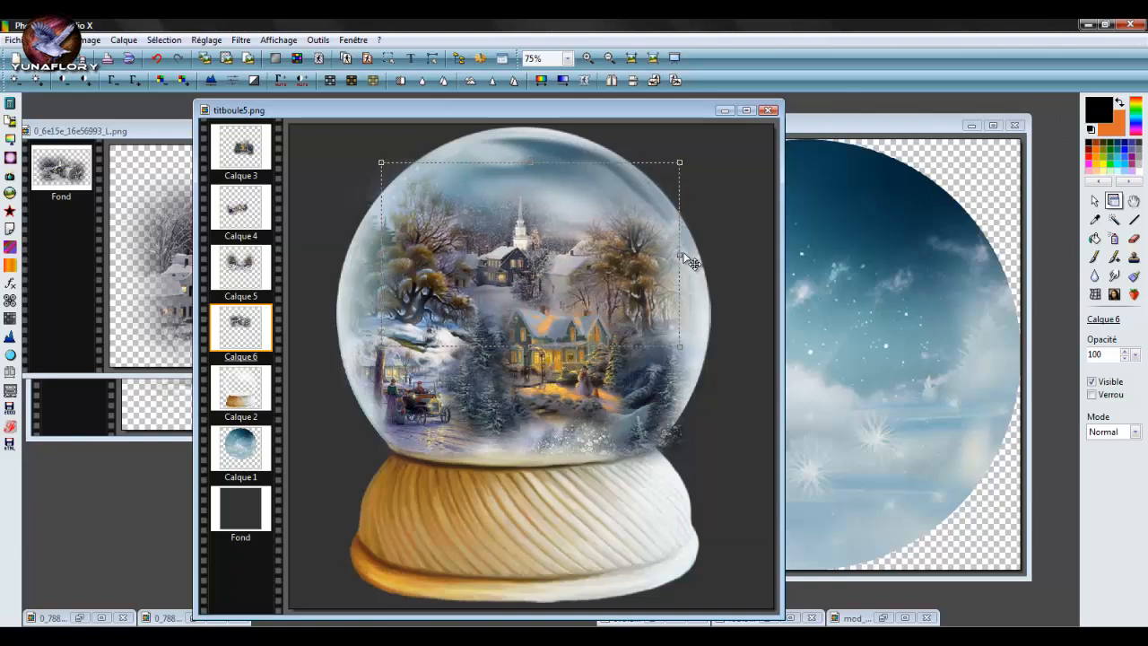
{"action": "left_click_drag", "start_coordinate": [680, 254], "coordinate": [684, 255]}
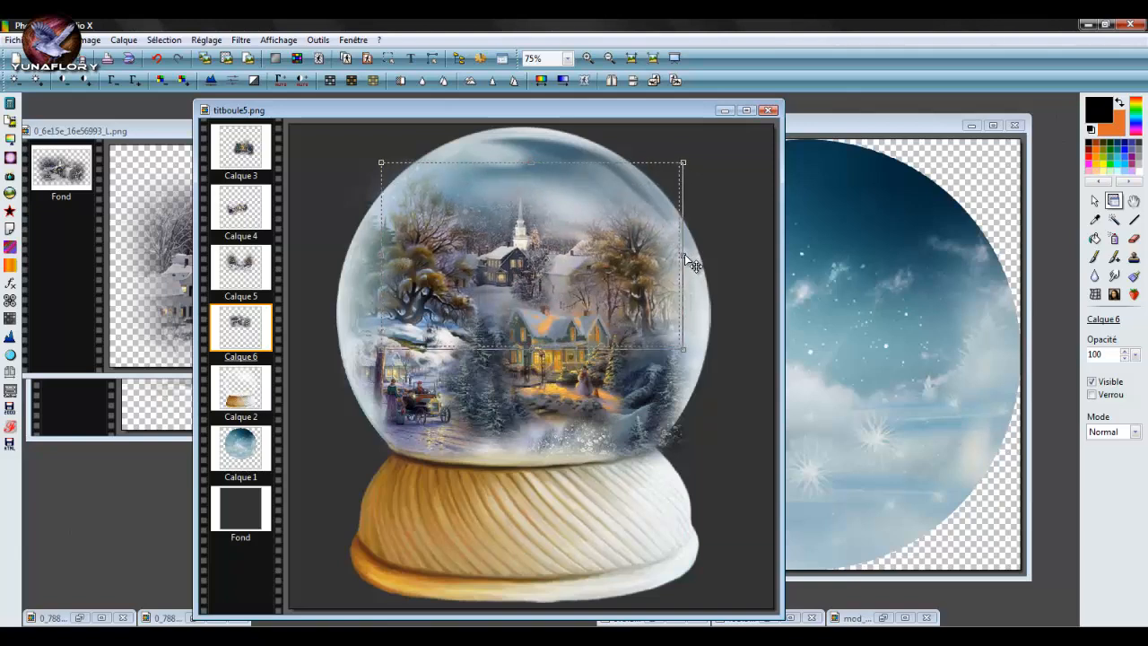
{"action": "right_click", "coordinate": [564, 272]}
{"action": "left_click", "coordinate": [576, 279]}
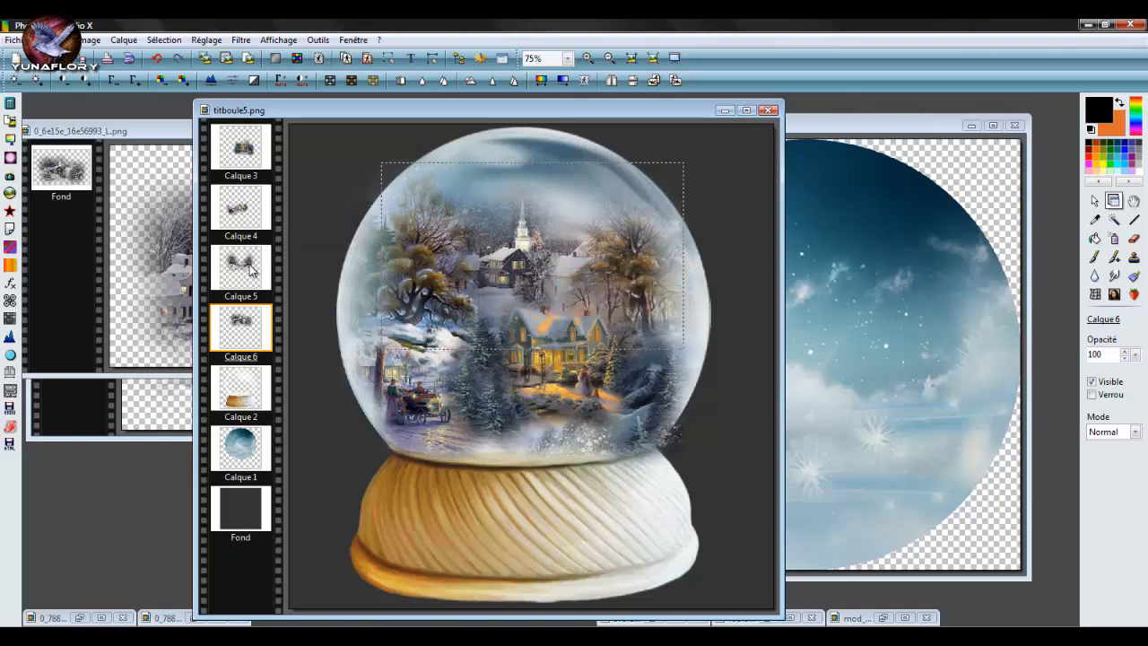
- Enlarge the tree layer Calque 5 proportionally past both sides of the glass ball and recentre it over the globe
{"action": "left_click", "coordinate": [251, 265]}
{"action": "right_click", "coordinate": [251, 265]}
{"action": "left_click", "coordinate": [349, 361]}
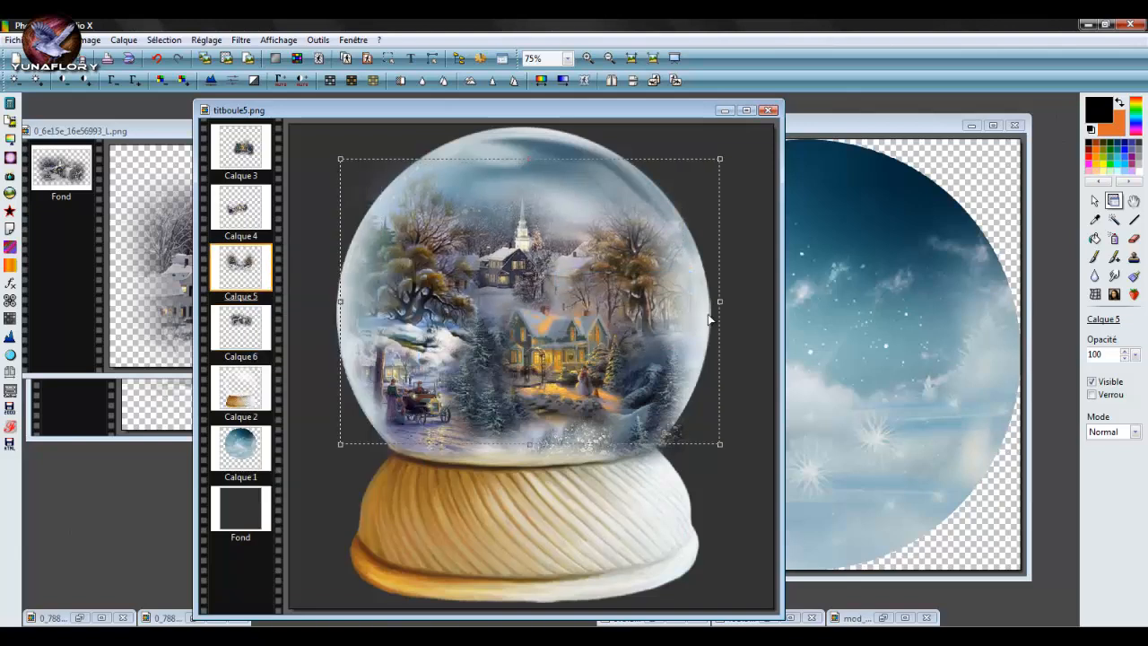
{"action": "left_click_drag", "start_coordinate": [725, 306], "coordinate": [748, 310]}
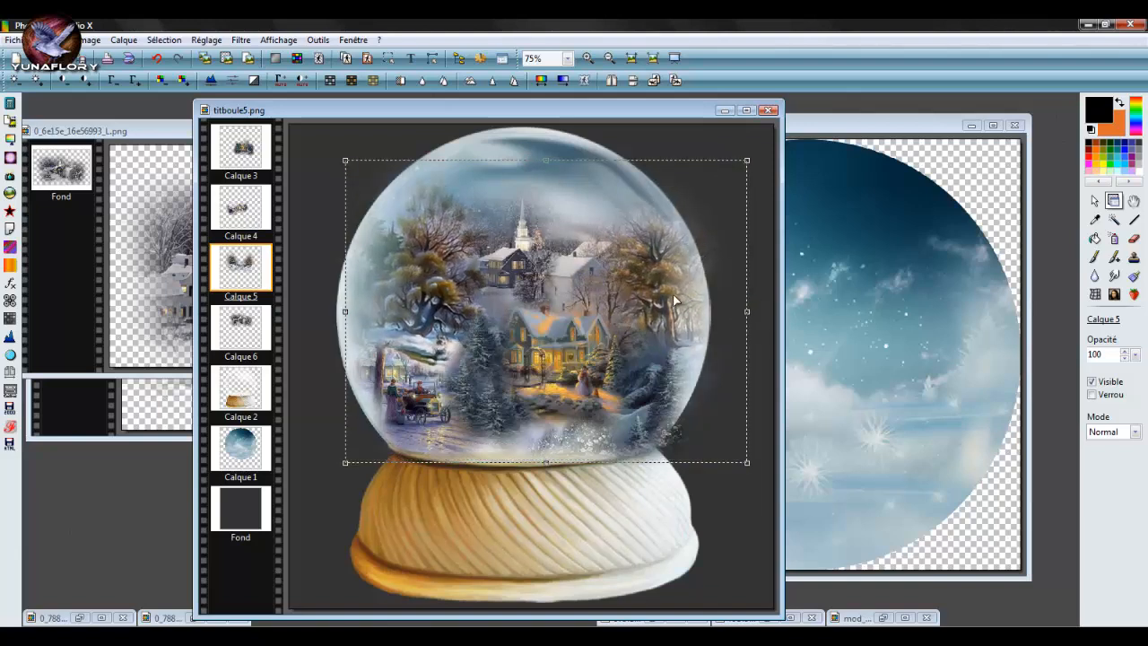
{"action": "left_click_drag", "start_coordinate": [667, 293], "coordinate": [657, 290]}
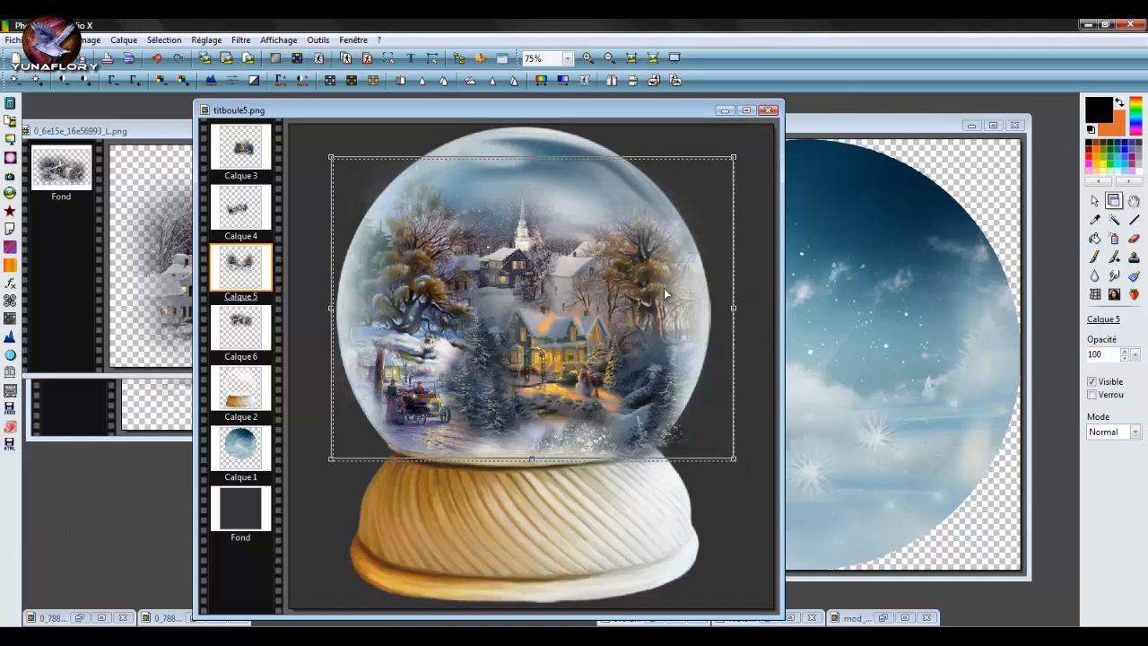
{"action": "left_click_drag", "start_coordinate": [736, 159], "coordinate": [750, 148]}
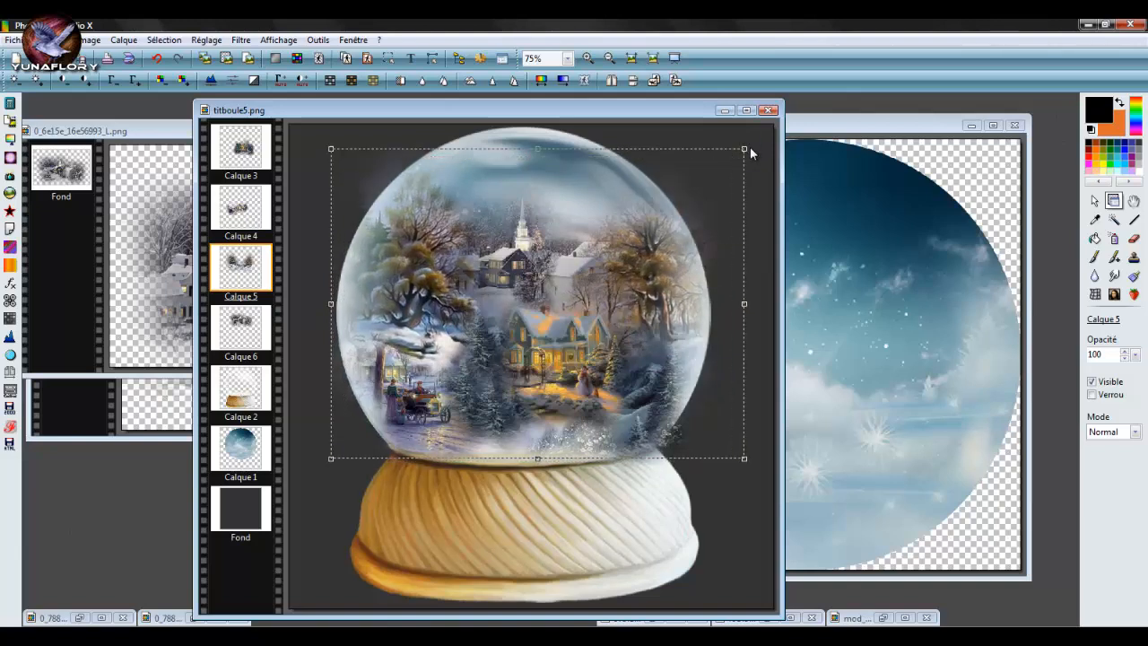
{"action": "right_click", "coordinate": [629, 251]}
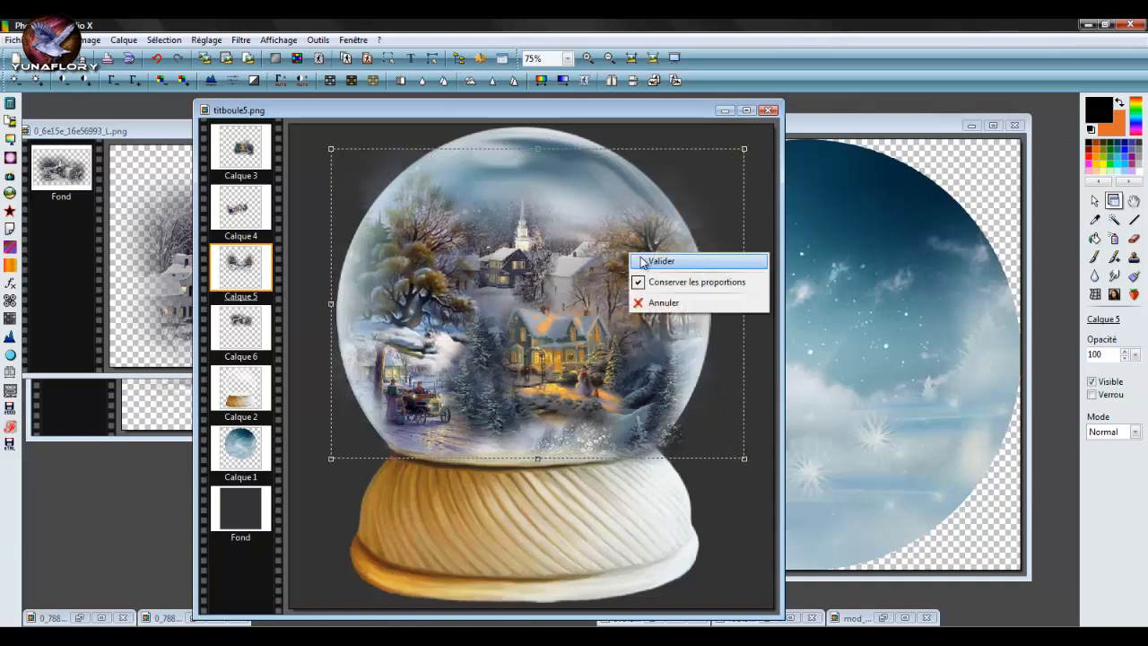
{"action": "left_click", "coordinate": [650, 259]}
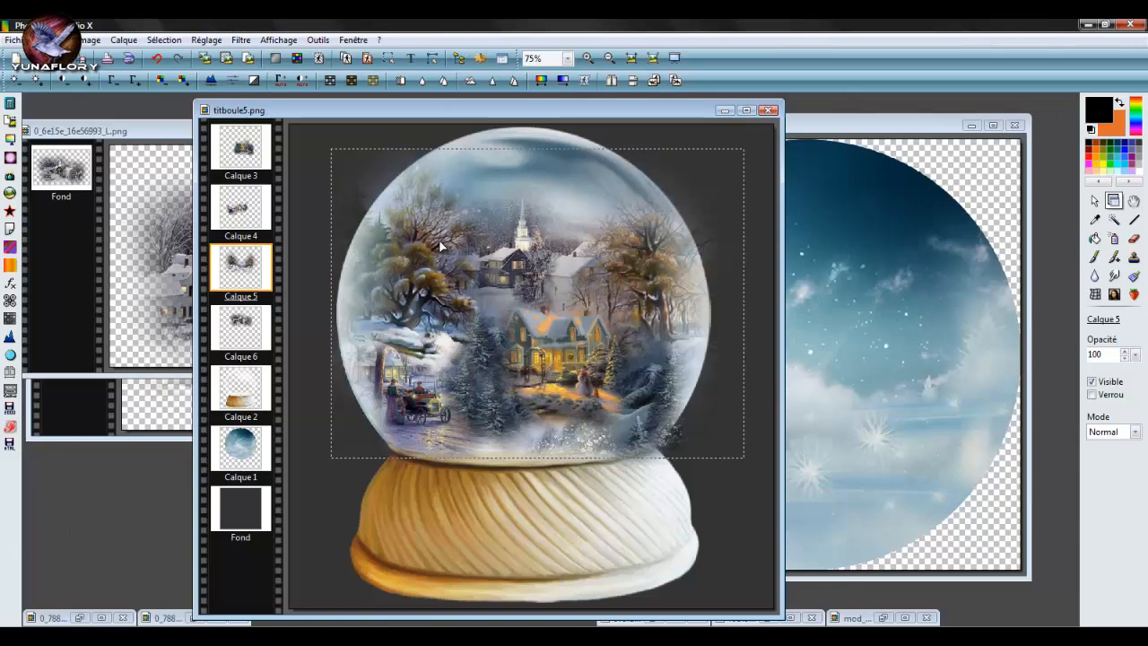
- Merge Calque 3, Calque 4 and Calque 5 down into Calque 6
{"action": "right_click", "coordinate": [234, 151]}
{"action": "left_click", "coordinate": [295, 363]}
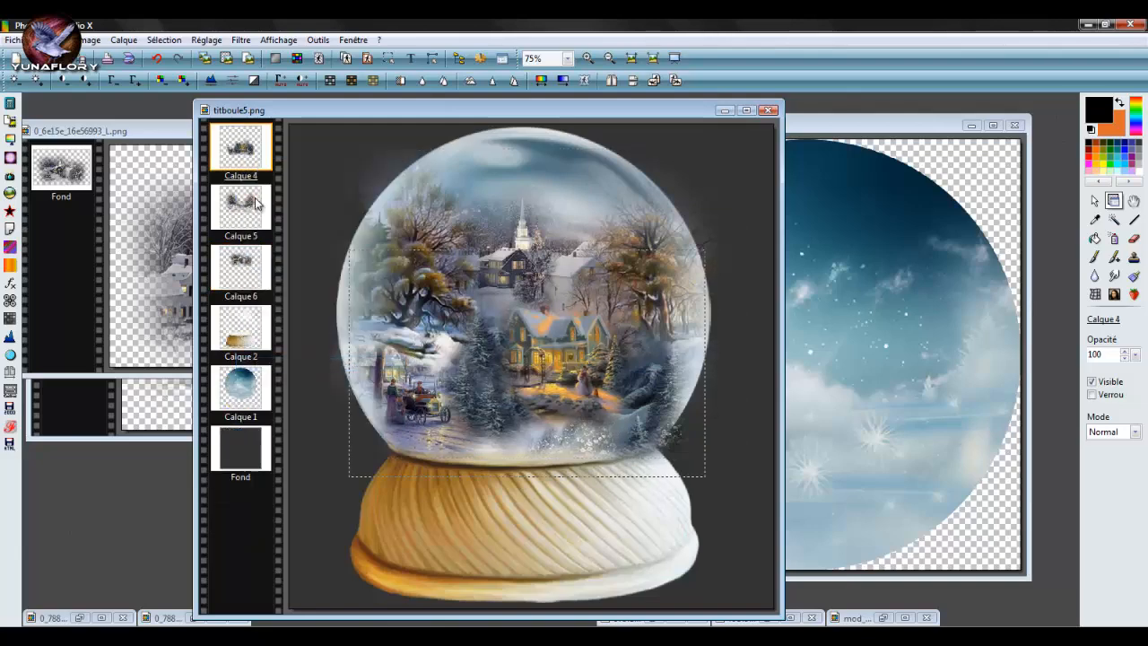
{"action": "right_click", "coordinate": [231, 144]}
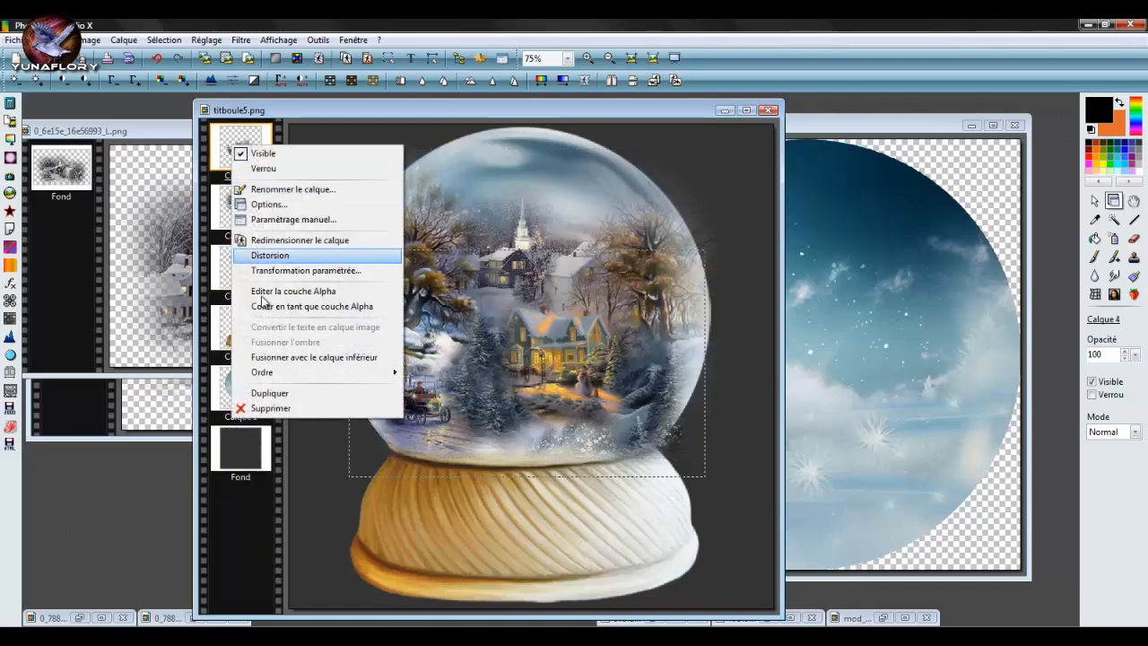
{"action": "left_click", "coordinate": [305, 357]}
{"action": "right_click", "coordinate": [249, 159]}
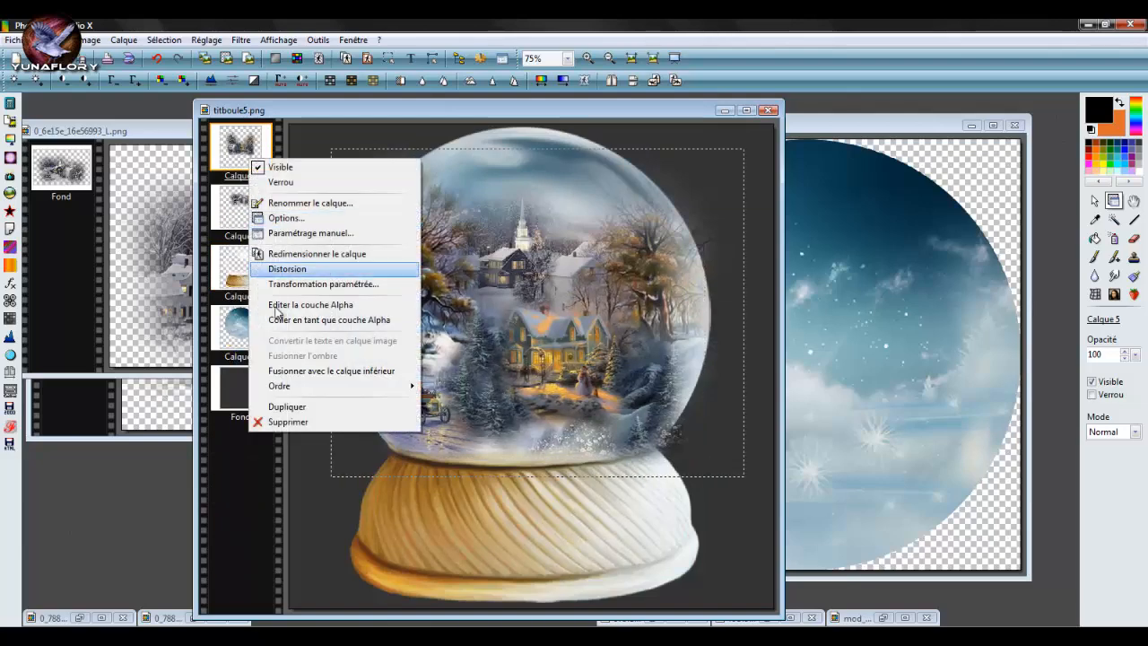
{"action": "left_click", "coordinate": [305, 370]}
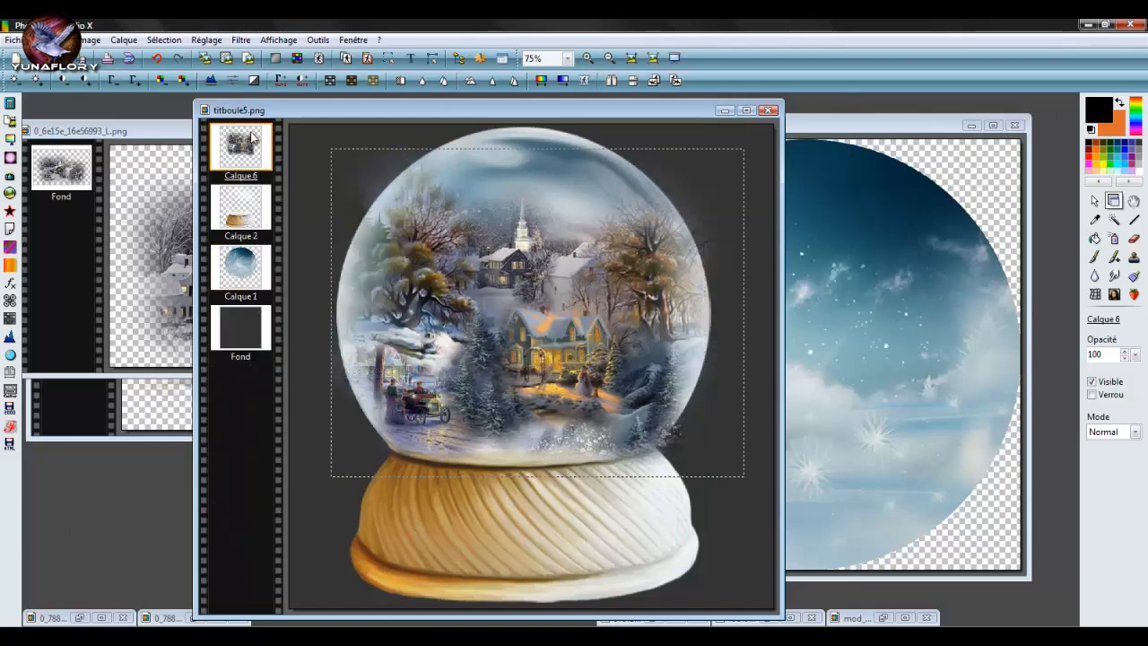
- Erase the parts of Calque 6 that spill outside the upper-left edge of the glass ball using the round eraser
{"action": "left_click_drag", "start_coordinate": [272, 111], "coordinate": [208, 106]}
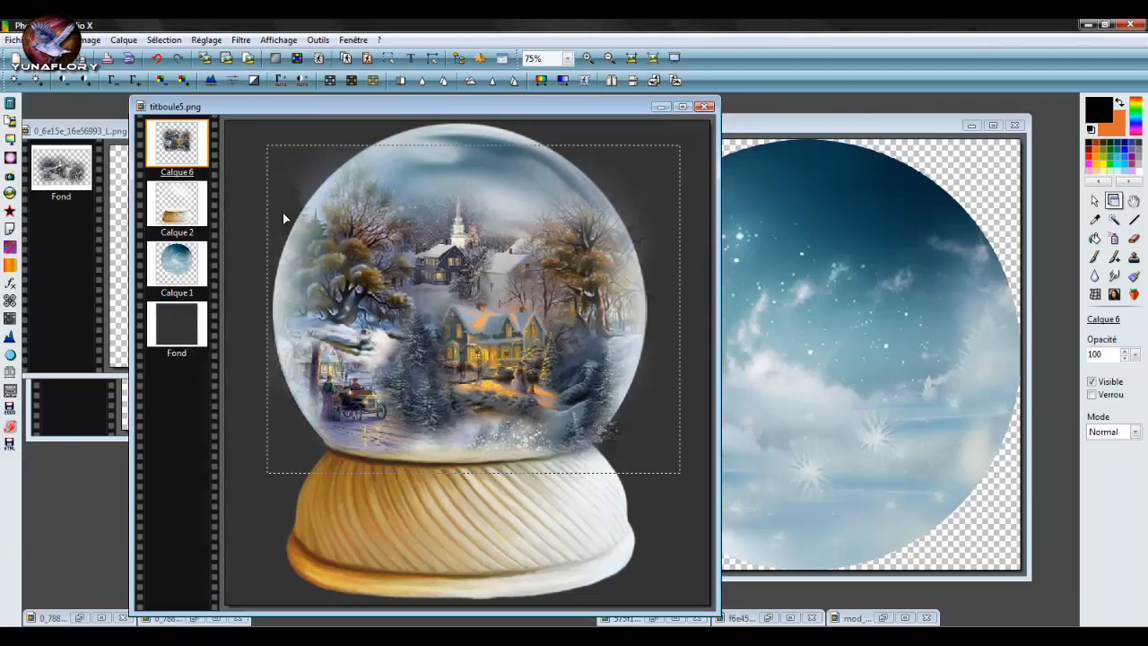
{"action": "scroll", "coordinate": [283, 213], "scroll_direction": "up", "scroll_amount": 1}
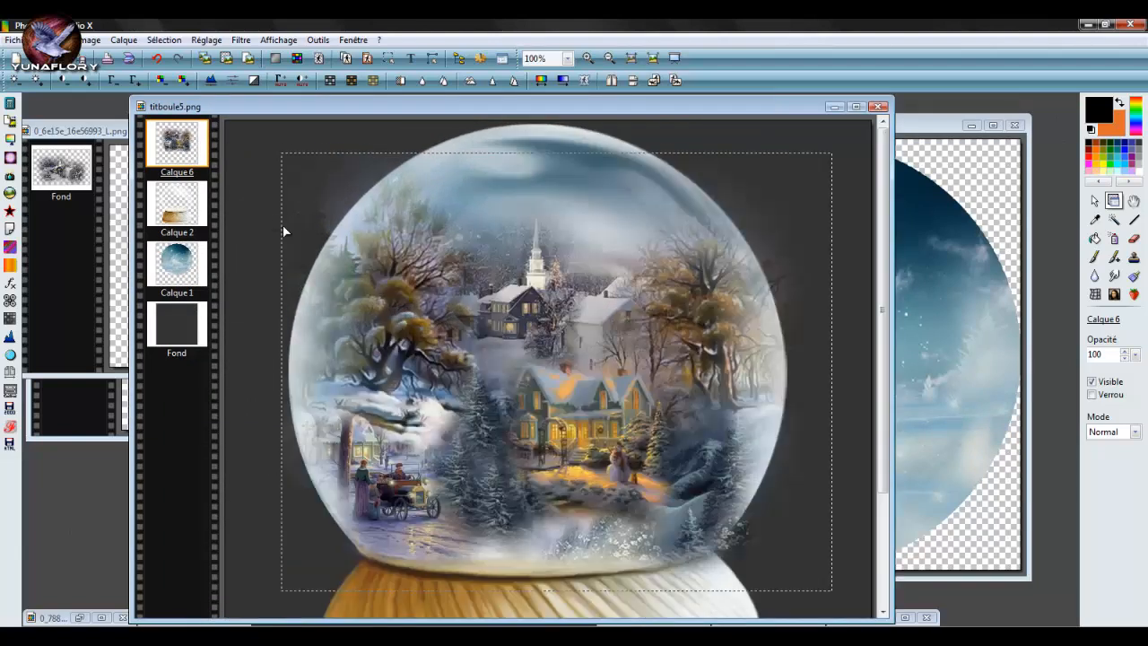
{"action": "left_click", "coordinate": [1133, 238]}
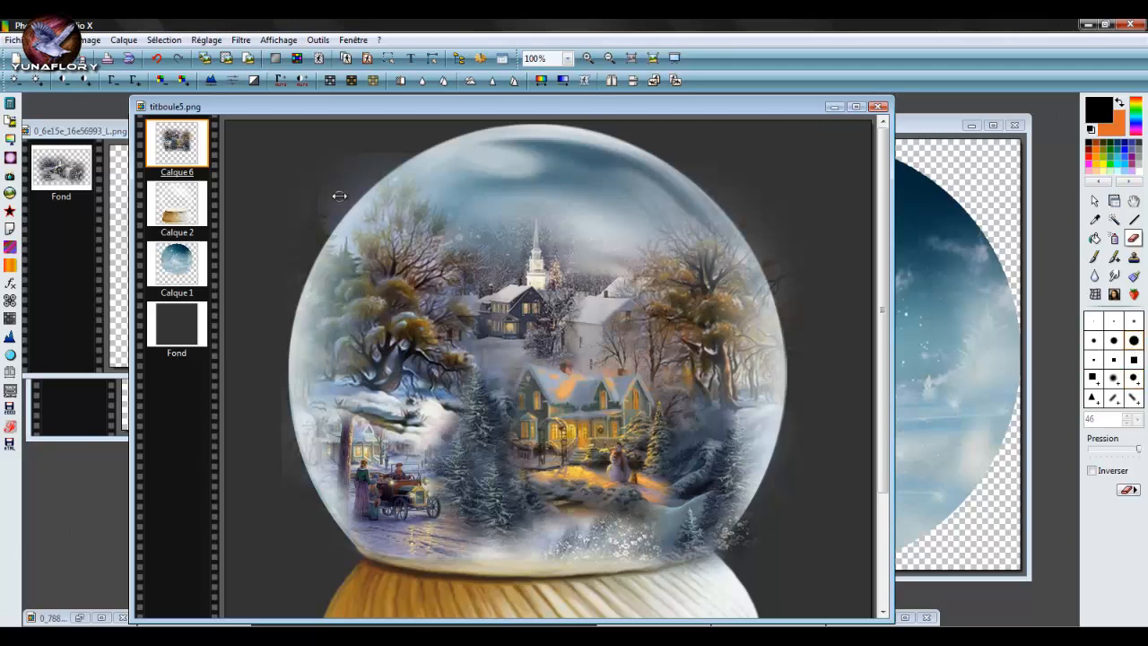
{"action": "scroll", "coordinate": [338, 195], "scroll_direction": "up", "scroll_amount": 2}
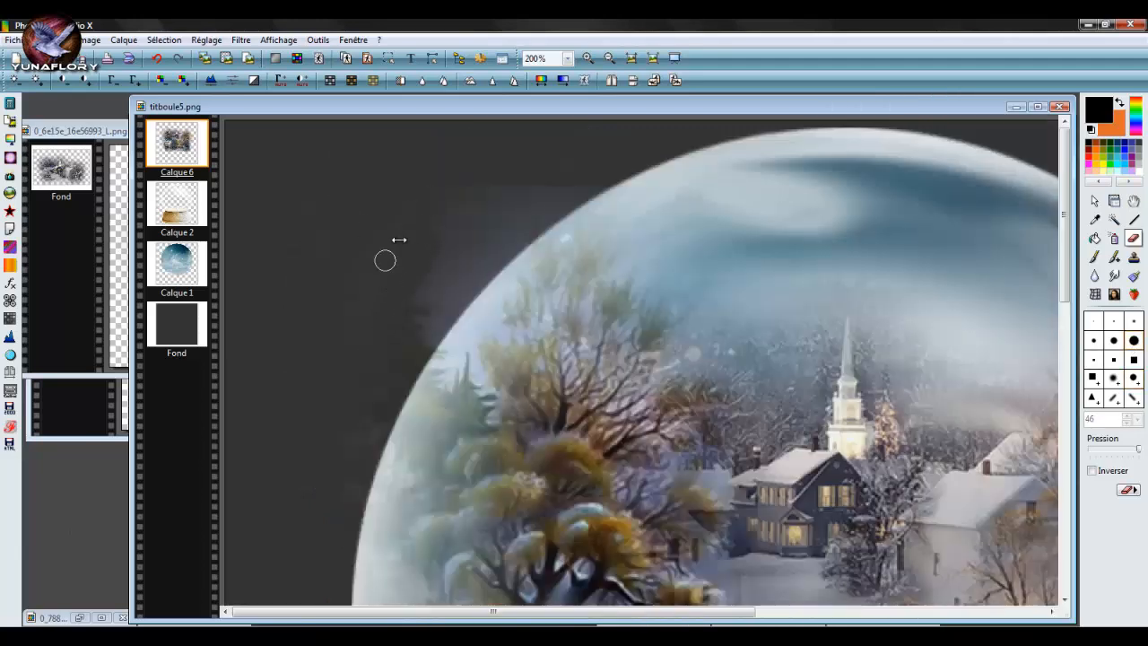
{"action": "mouse_move", "coordinate": [550, 190]}
{"action": "left_mouse_down"}
{"action": "mouse_move", "coordinate": [441, 281]}
{"action": "mouse_move", "coordinate": [405, 331]}
{"action": "mouse_move", "coordinate": [468, 193]}
{"action": "mouse_move", "coordinate": [464, 207]}
{"action": "mouse_move", "coordinate": [425, 203]}
{"action": "mouse_move", "coordinate": [332, 324]}
{"action": "left_mouse_up"}
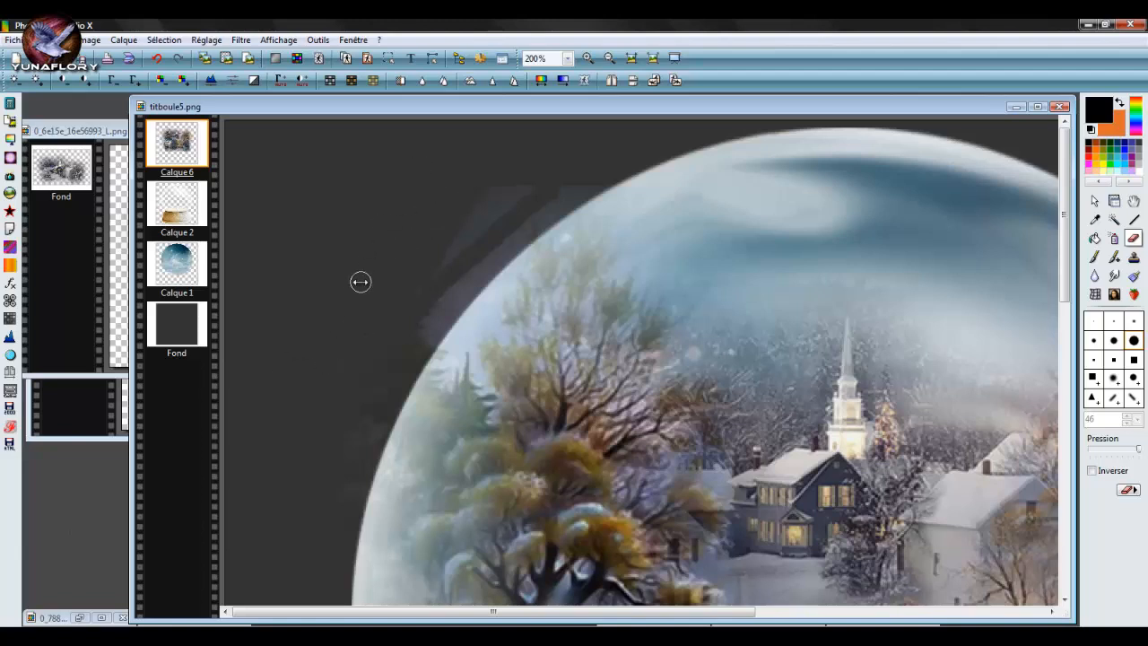
{"action": "mouse_move", "coordinate": [588, 176]}
{"action": "left_mouse_down"}
{"action": "mouse_move", "coordinate": [521, 217]}
{"action": "mouse_move", "coordinate": [440, 307]}
{"action": "left_mouse_up"}
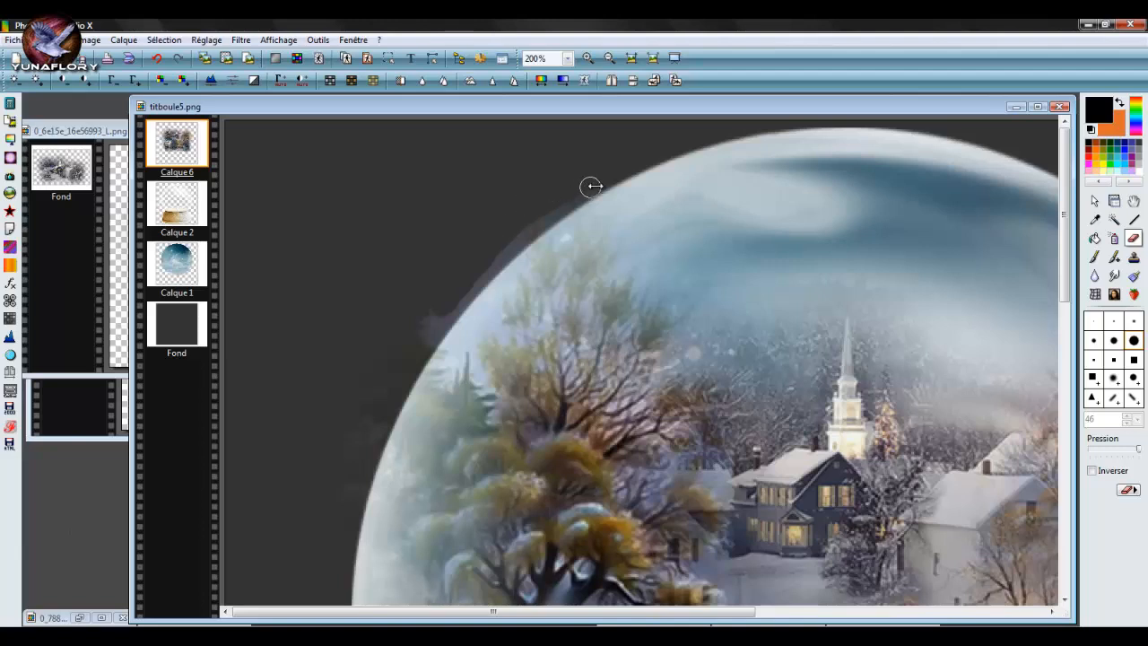
{"action": "mouse_move", "coordinate": [601, 182]}
{"action": "left_mouse_down"}
{"action": "mouse_move", "coordinate": [528, 230]}
{"action": "mouse_move", "coordinate": [398, 363]}
{"action": "mouse_move", "coordinate": [354, 505]}
{"action": "mouse_move", "coordinate": [360, 441]}
{"action": "mouse_move", "coordinate": [341, 394]}
{"action": "left_mouse_up"}
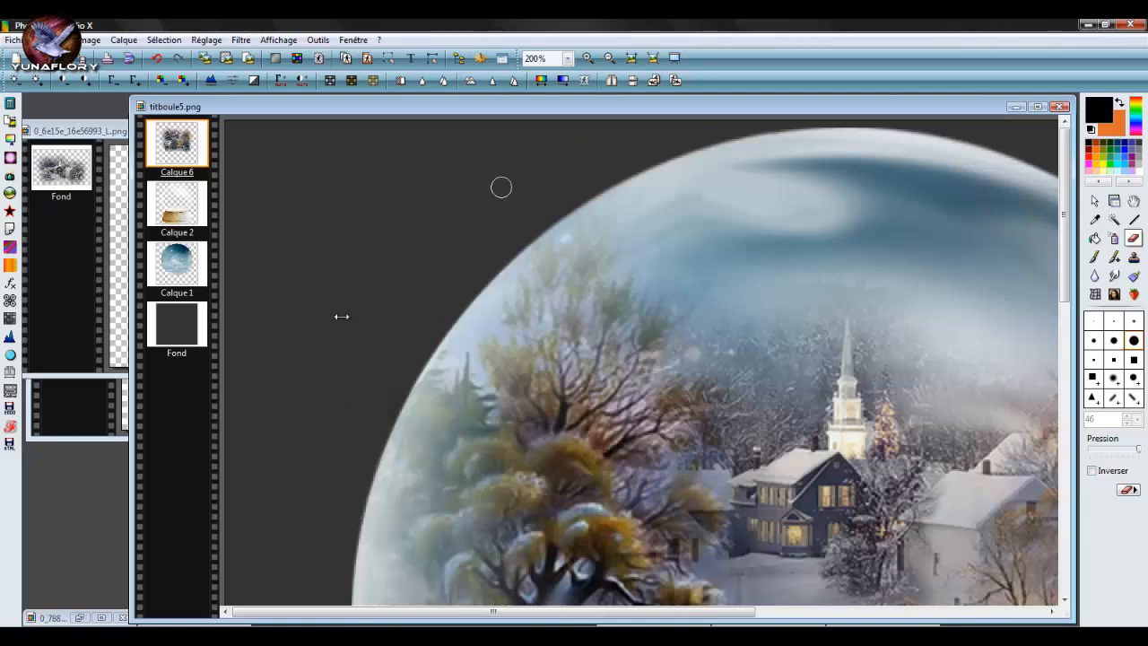
- Erase the remaining scene spill outside the glass ball's lower-left edge, beside the house and old car
{"action": "scroll", "coordinate": [308, 363], "scroll_direction": "down", "scroll_amount": 1}
{"action": "scroll", "coordinate": [298, 470], "scroll_direction": "up", "scroll_amount": 2}
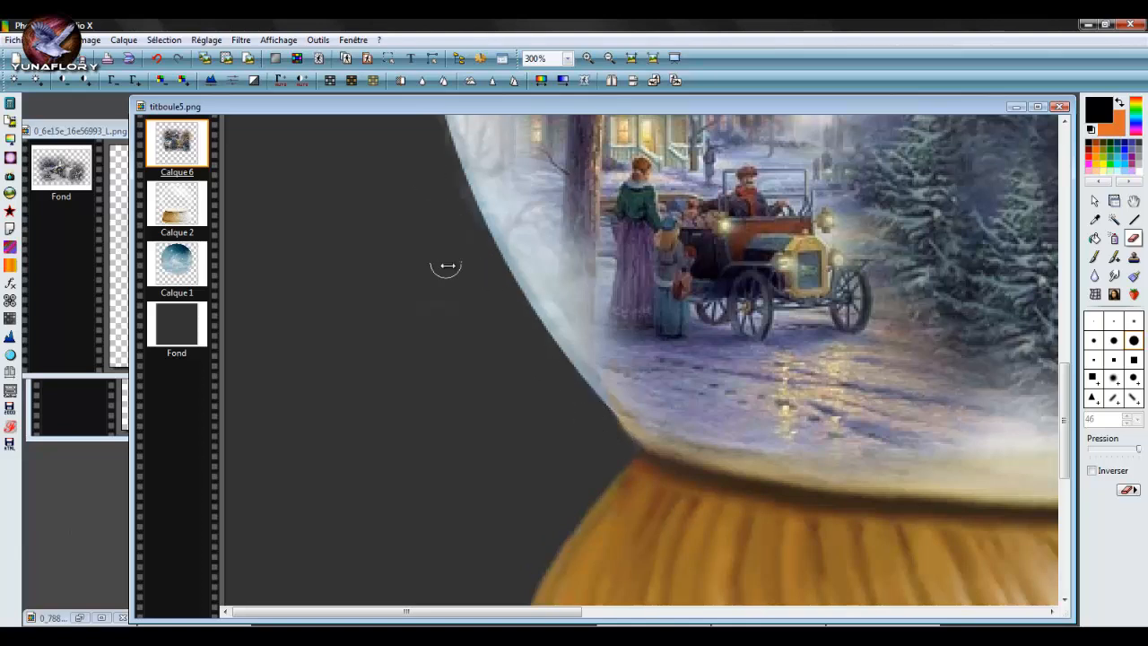
{"action": "scroll", "coordinate": [444, 257], "scroll_direction": "down", "scroll_amount": 1}
{"action": "scroll", "coordinate": [367, 279], "scroll_direction": "up", "scroll_amount": 1}
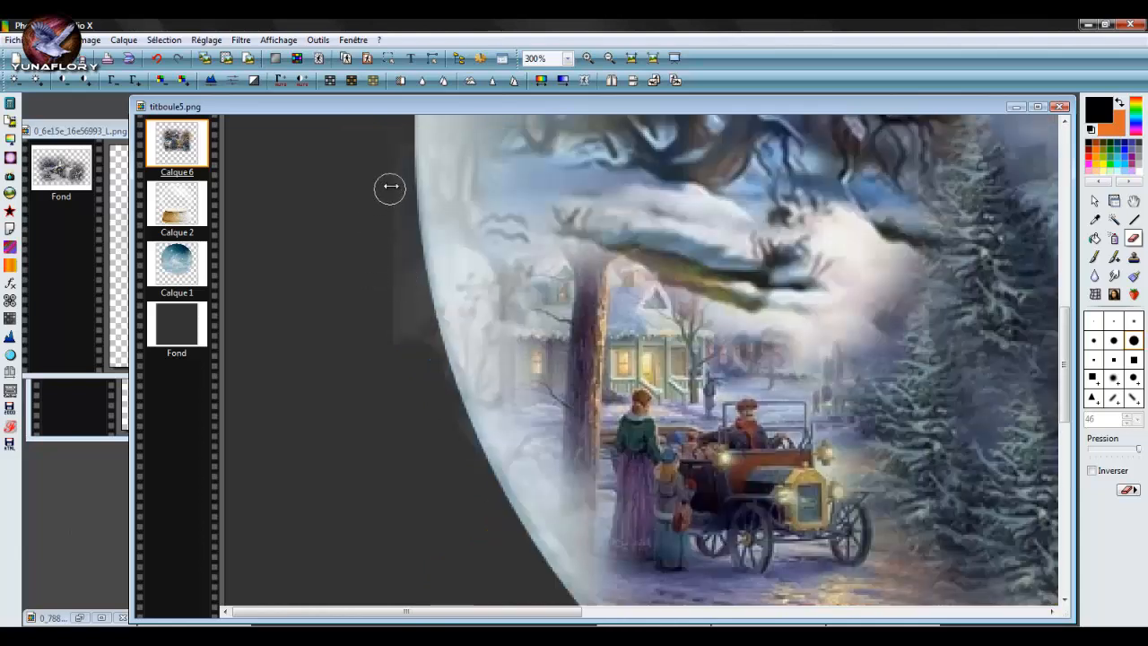
{"action": "left_click_drag", "start_coordinate": [391, 200], "coordinate": [415, 317]}
{"action": "left_click_drag", "start_coordinate": [441, 393], "coordinate": [519, 565]}
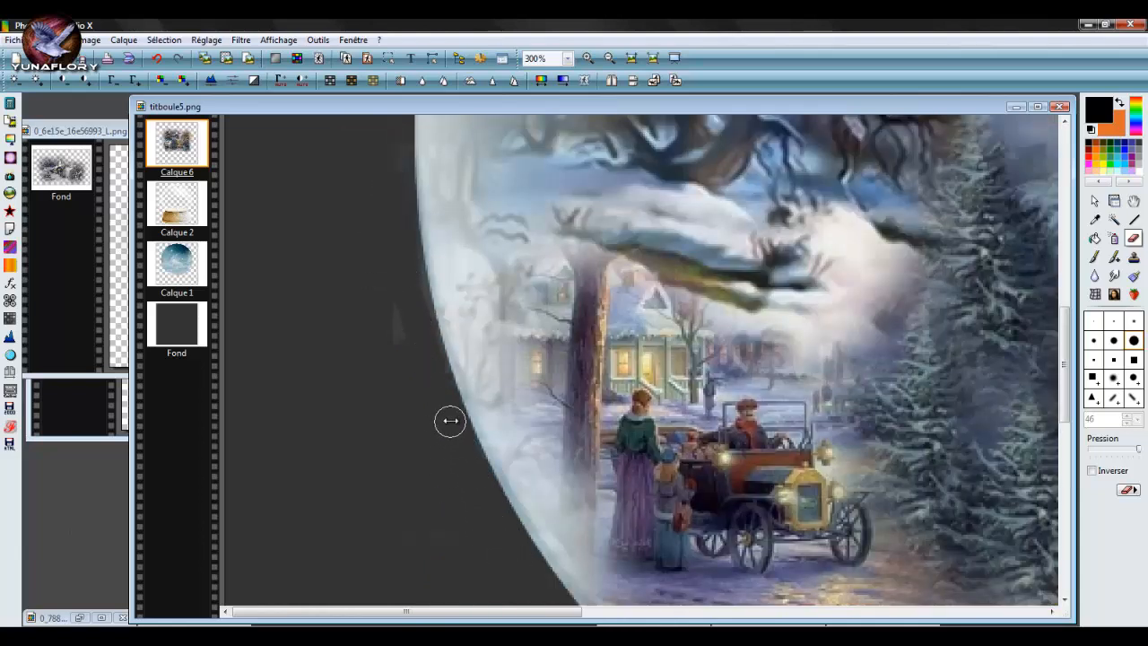
{"action": "left_click_drag", "start_coordinate": [398, 348], "coordinate": [392, 296]}
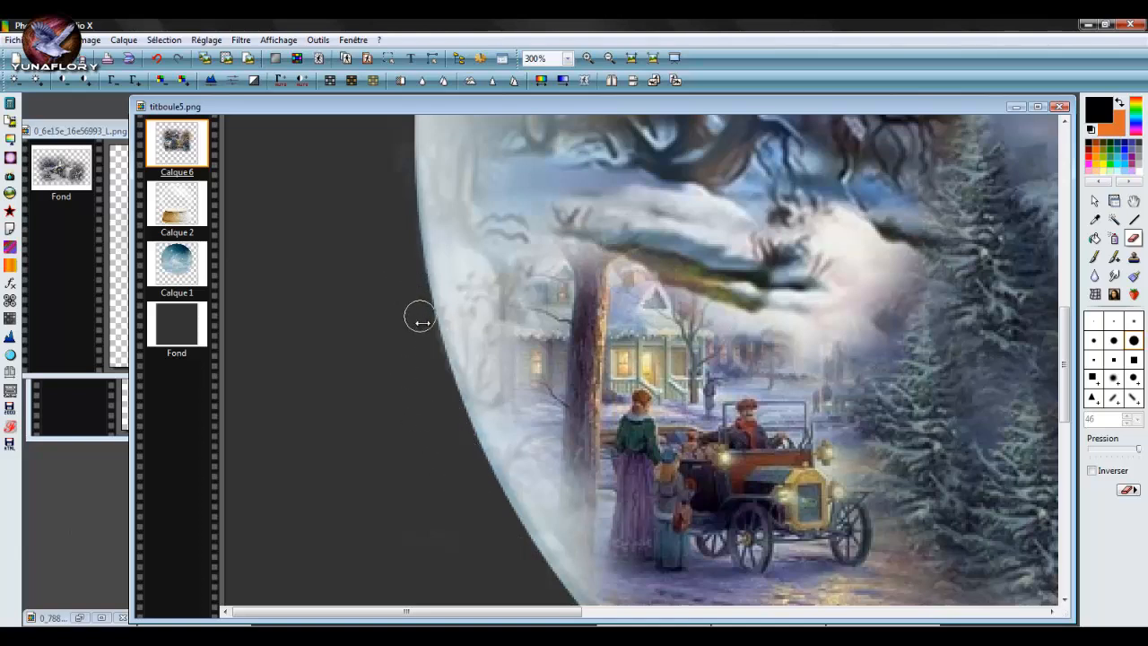
{"action": "scroll", "coordinate": [393, 280], "scroll_direction": "up", "scroll_amount": 1}
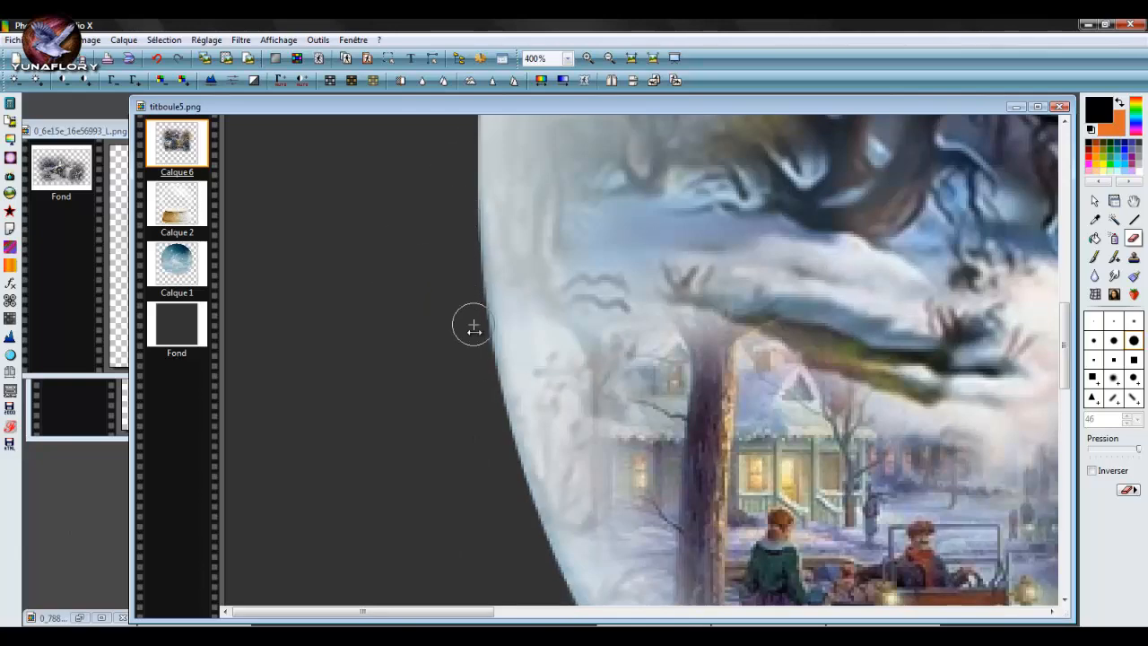
- Erase the scene overlapping the left part of the cream rim where the glass ball meets the base
{"action": "scroll", "coordinate": [444, 322], "scroll_direction": "down", "scroll_amount": 1}
{"action": "scroll", "coordinate": [387, 307], "scroll_direction": "down", "scroll_amount": 2}
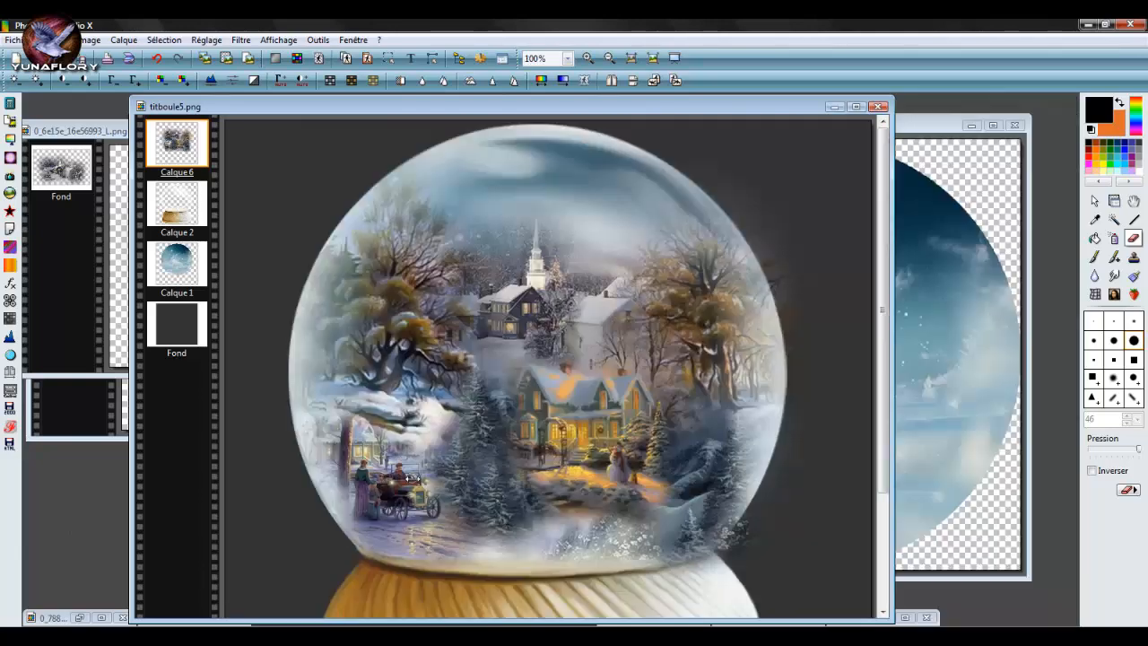
{"action": "scroll", "coordinate": [391, 531], "scroll_direction": "down", "scroll_amount": 1}
{"action": "scroll", "coordinate": [601, 415], "scroll_direction": "up", "scroll_amount": 2}
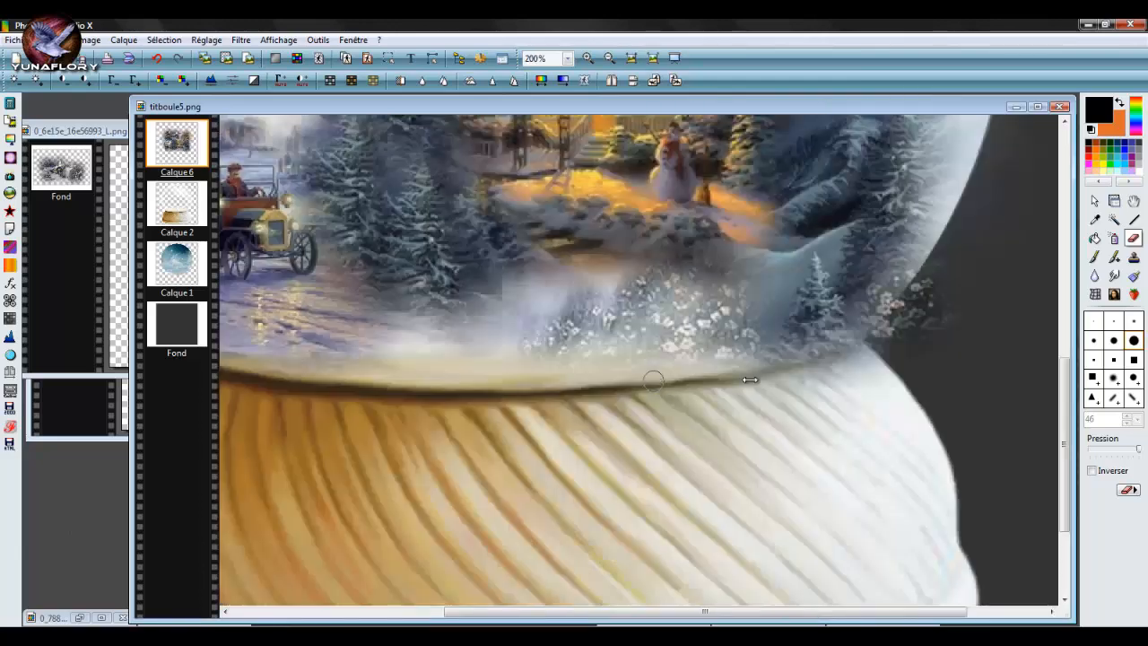
{"action": "scroll", "coordinate": [932, 330], "scroll_direction": "up", "scroll_amount": 1}
{"action": "scroll", "coordinate": [579, 474], "scroll_direction": "down", "scroll_amount": 1}
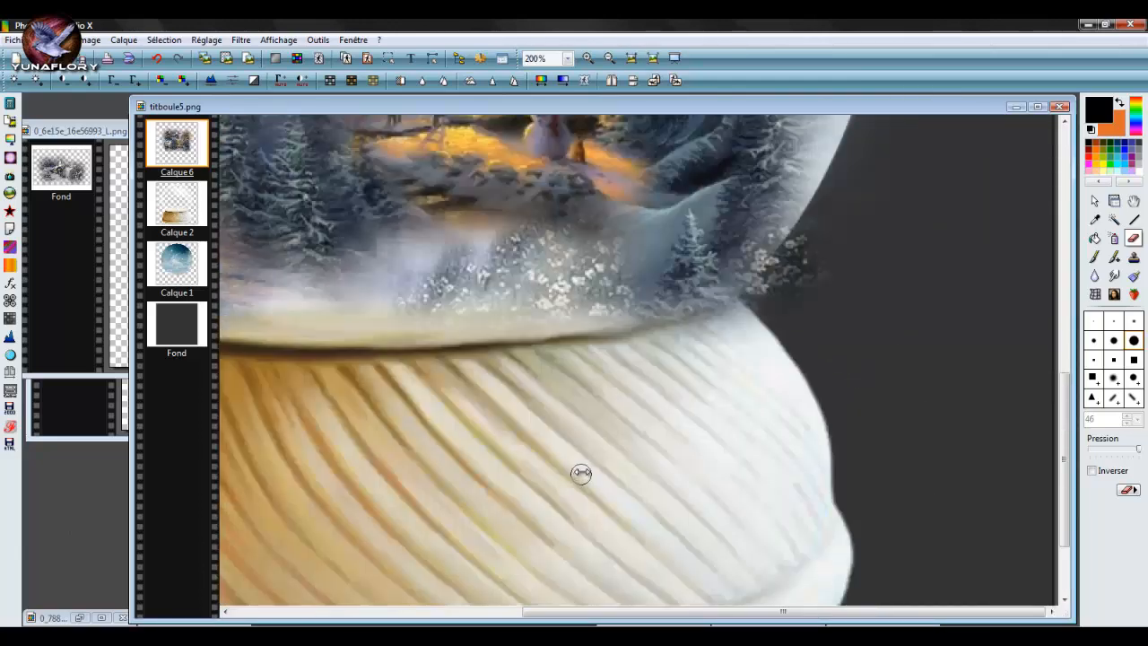
{"action": "scroll", "coordinate": [466, 394], "scroll_direction": "down", "scroll_amount": 1}
{"action": "scroll", "coordinate": [783, 426], "scroll_direction": "up", "scroll_amount": 1}
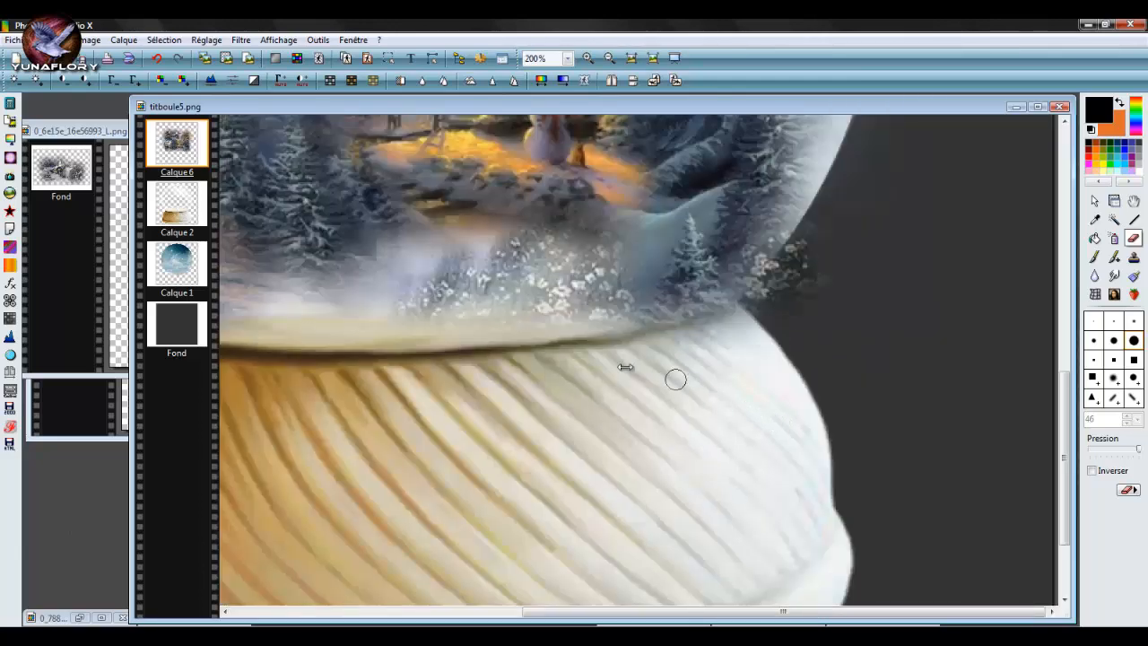
{"action": "scroll", "coordinate": [375, 364], "scroll_direction": "down", "scroll_amount": 1}
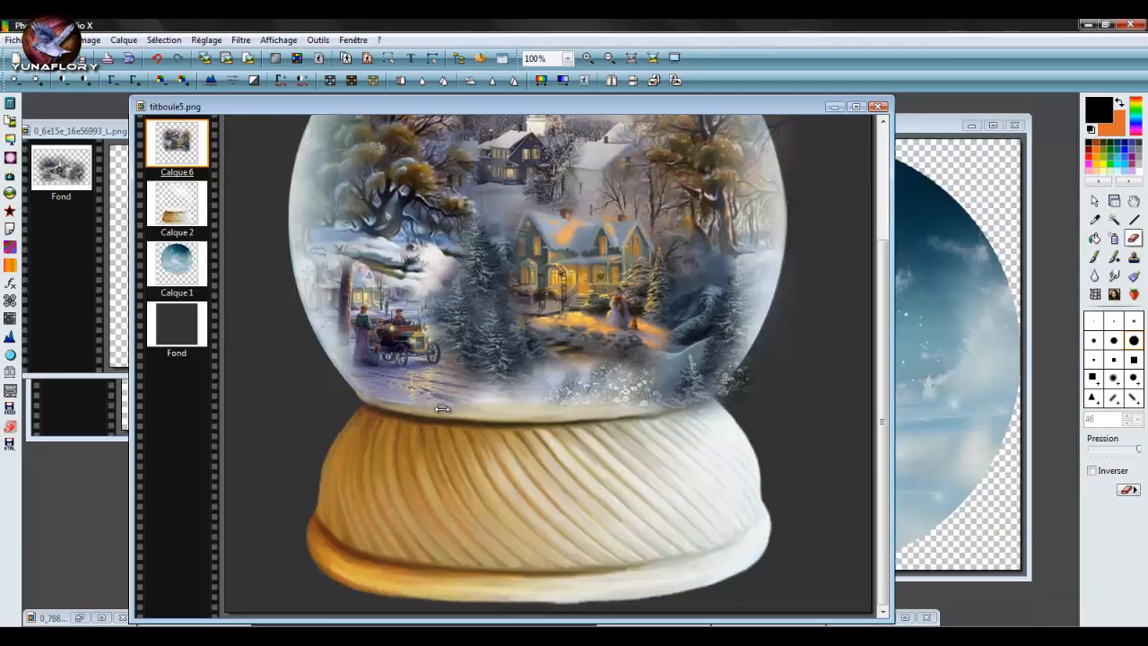
{"action": "scroll", "coordinate": [442, 409], "scroll_direction": "up", "scroll_amount": 1}
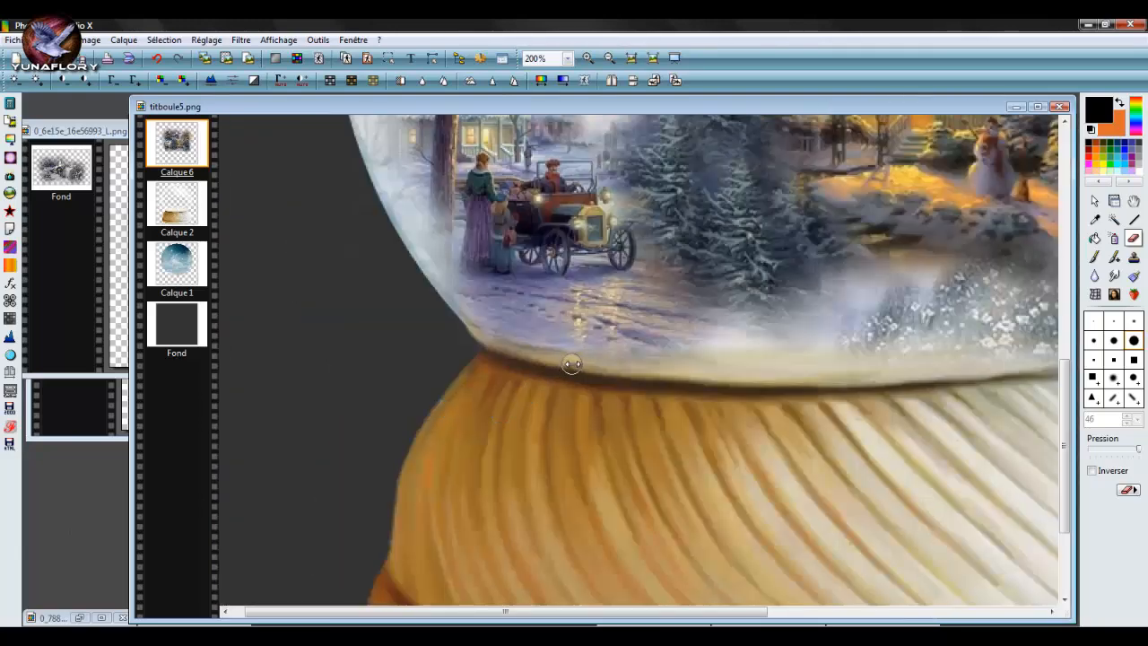
{"action": "left_click_drag", "start_coordinate": [571, 363], "coordinate": [740, 374]}
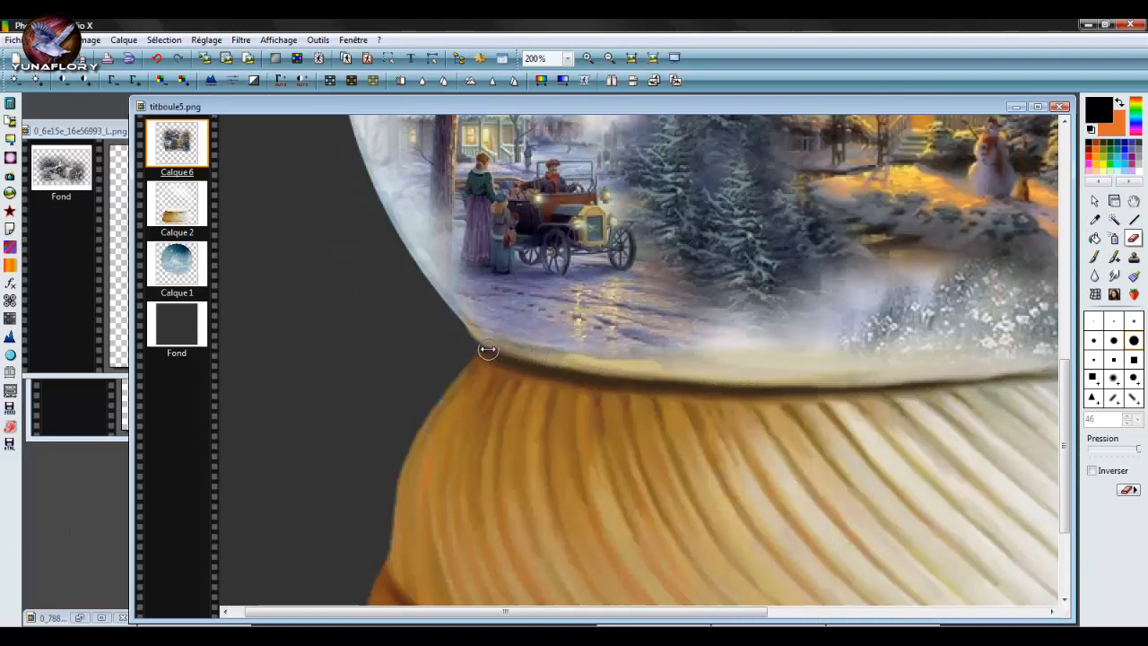
{"action": "mouse_move", "coordinate": [488, 349]}
{"action": "left_mouse_down"}
{"action": "mouse_move", "coordinate": [561, 366]}
{"action": "mouse_move", "coordinate": [525, 358]}
{"action": "mouse_move", "coordinate": [567, 364]}
{"action": "left_mouse_up"}
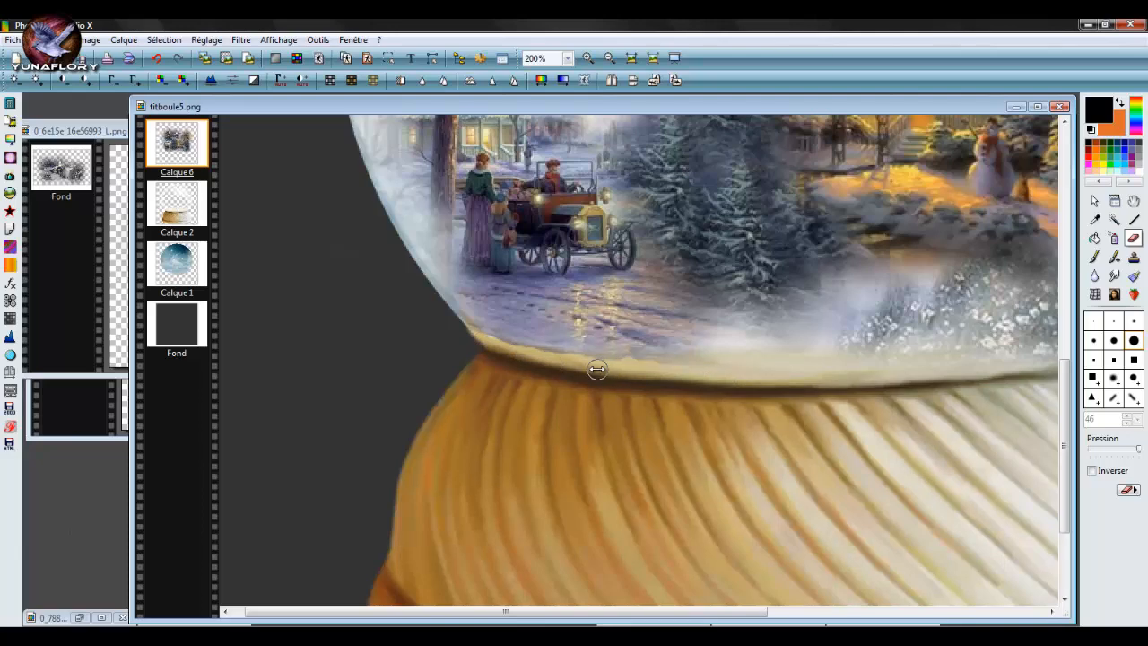
{"action": "scroll", "coordinate": [728, 408], "scroll_direction": "down", "scroll_amount": 3}
{"action": "scroll", "coordinate": [616, 478], "scroll_direction": "up", "scroll_amount": 1}
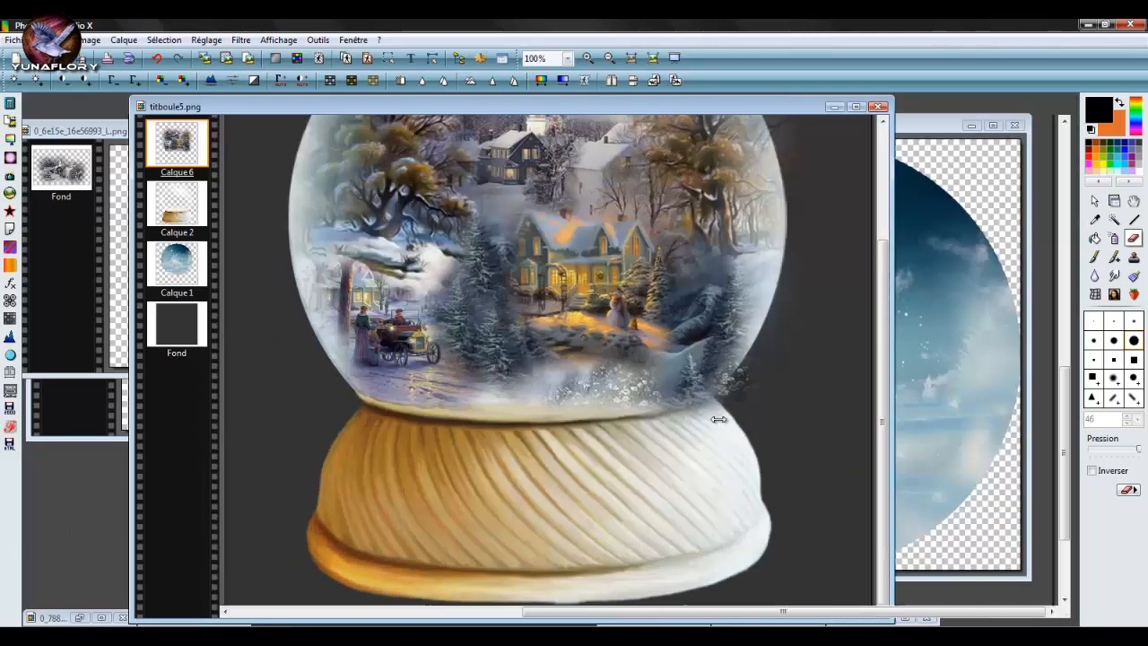
- Erase the scene spill on Calque 6 outside the glass ball's lower-right edge, beside the white flowers and snowy firs, undoing a stroke at the rim
{"action": "scroll", "coordinate": [719, 419], "scroll_direction": "up", "scroll_amount": 1}
{"action": "mouse_move", "coordinate": [632, 342]}
{"action": "left_mouse_down"}
{"action": "mouse_move", "coordinate": [740, 319]}
{"action": "mouse_move", "coordinate": [599, 345]}
{"action": "left_mouse_up"}
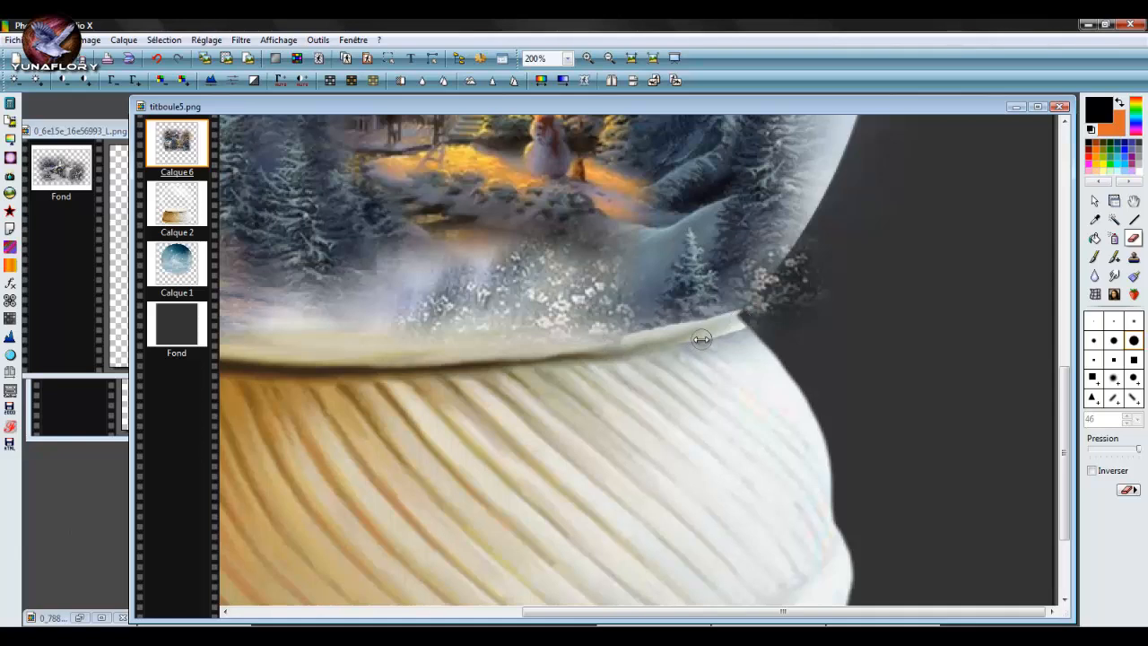
{"action": "left_click", "coordinate": [157, 58]}
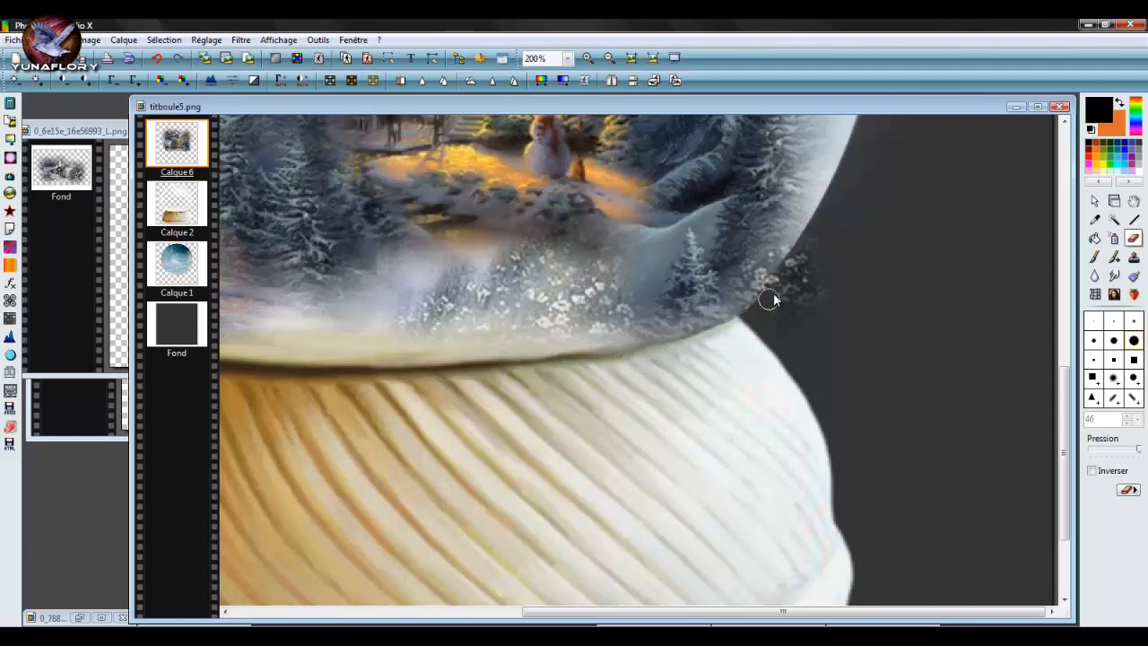
{"action": "left_click_drag", "start_coordinate": [770, 298], "coordinate": [788, 267]}
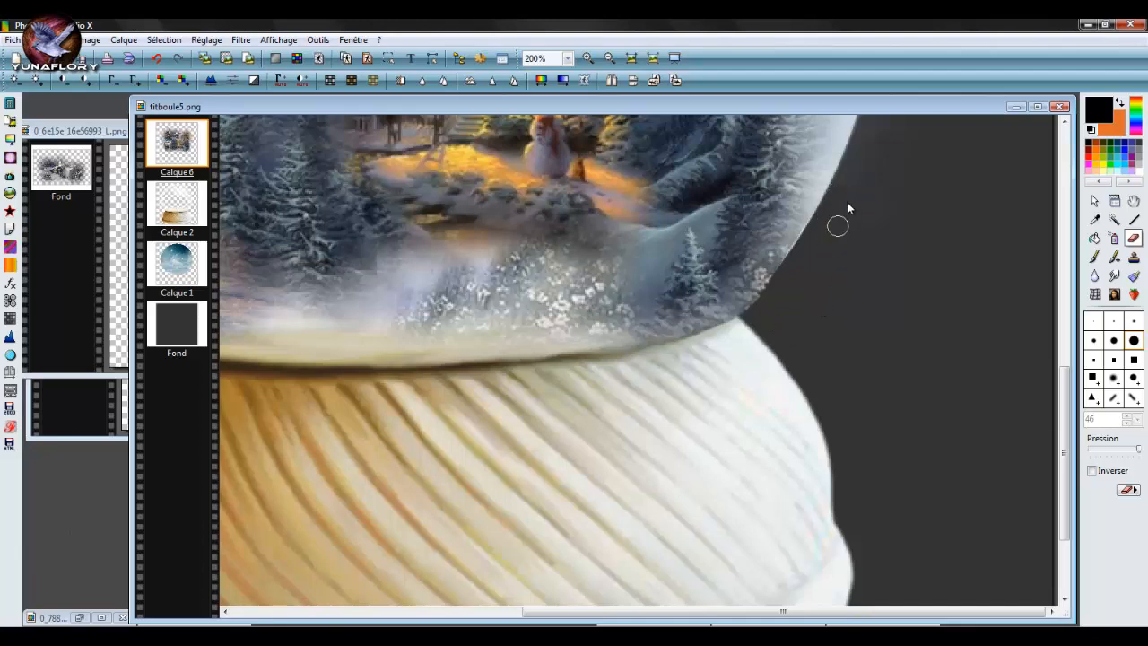
{"action": "scroll", "coordinate": [865, 250], "scroll_direction": "up", "scroll_amount": 2}
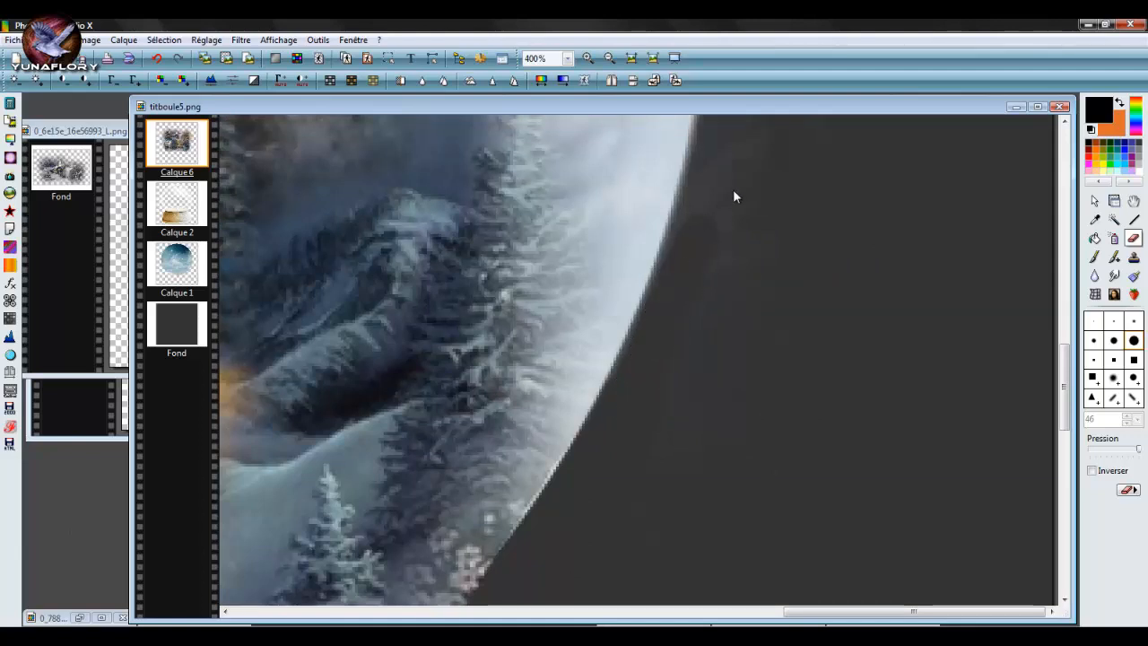
{"action": "mouse_move", "coordinate": [734, 191]}
{"action": "left_mouse_down"}
{"action": "mouse_move", "coordinate": [668, 396]}
{"action": "mouse_move", "coordinate": [757, 255]}
{"action": "mouse_move", "coordinate": [680, 521]}
{"action": "mouse_move", "coordinate": [722, 530]}
{"action": "left_mouse_up"}
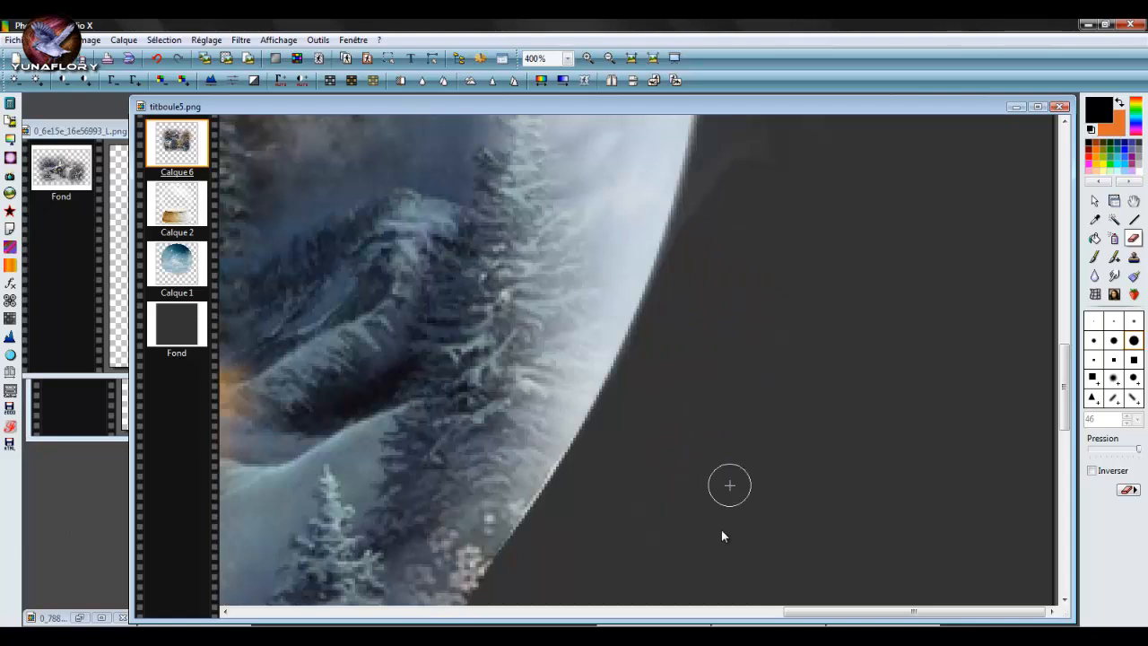
{"action": "scroll", "coordinate": [830, 458], "scroll_direction": "down", "scroll_amount": 1}
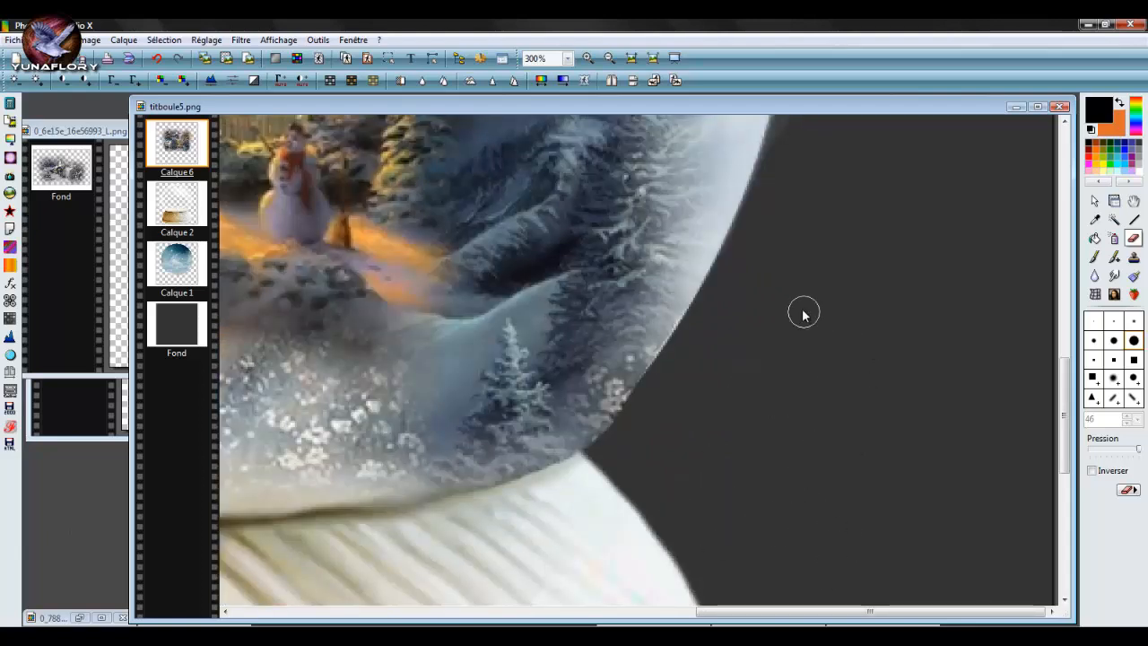
- Erase the faint branches and scene traces outside the glass ball's right edge, beside the large autumn tree
{"action": "scroll", "coordinate": [794, 251], "scroll_direction": "down", "scroll_amount": 3}
{"action": "scroll", "coordinate": [796, 249], "scroll_direction": "up", "scroll_amount": 3}
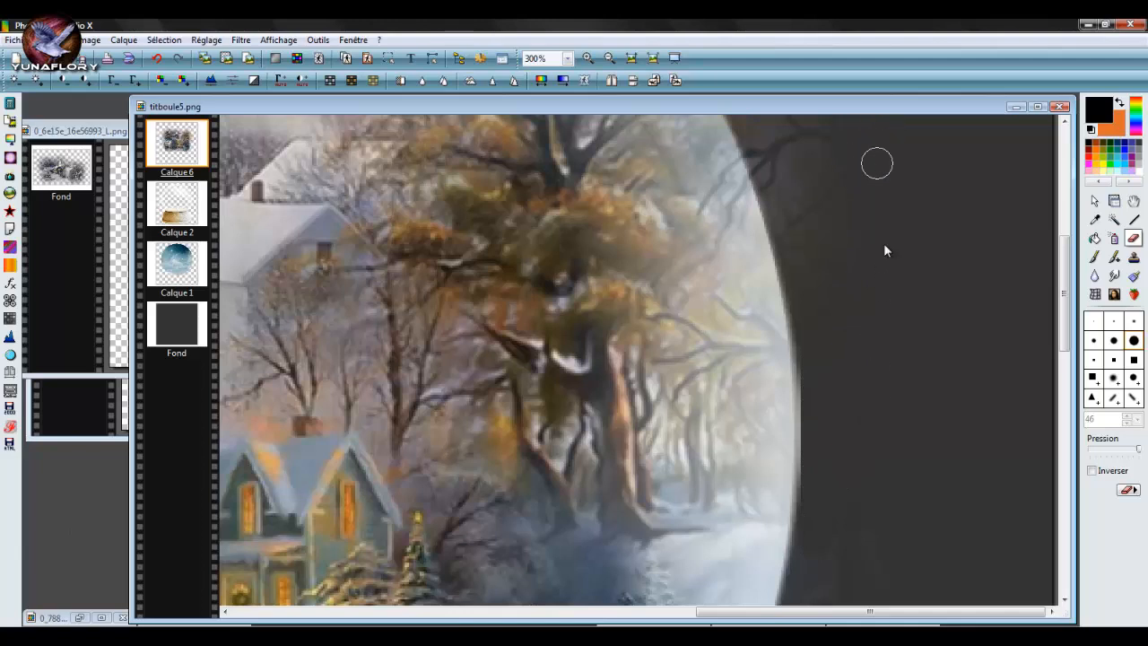
{"action": "scroll", "coordinate": [851, 439], "scroll_direction": "down", "scroll_amount": 2}
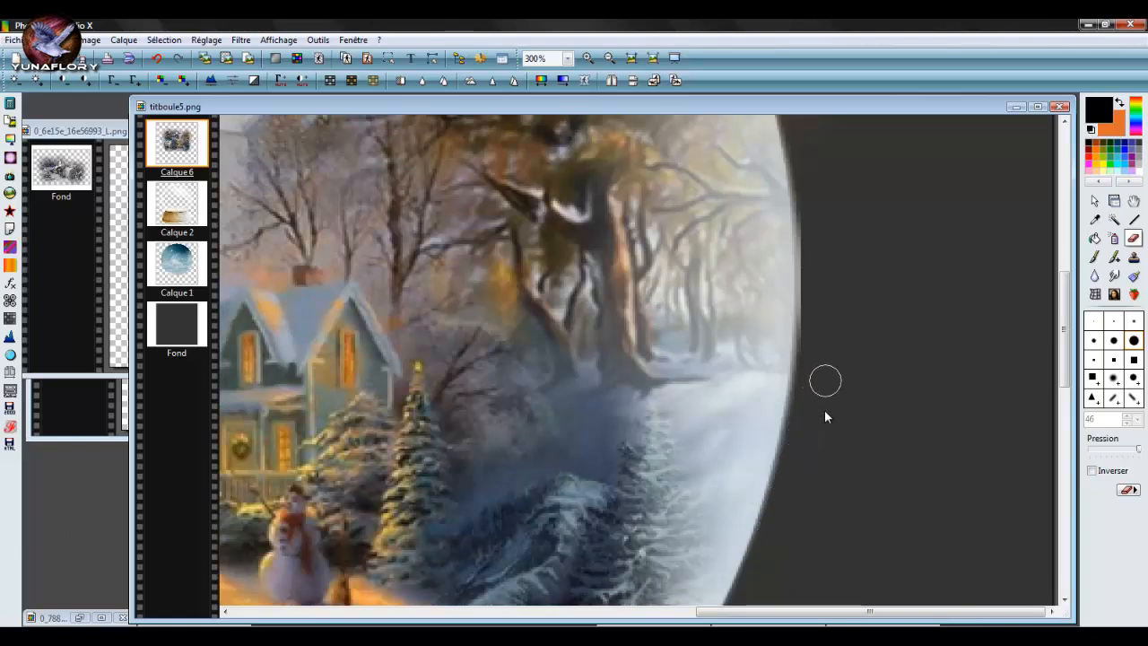
{"action": "scroll", "coordinate": [833, 173], "scroll_direction": "up", "scroll_amount": 1}
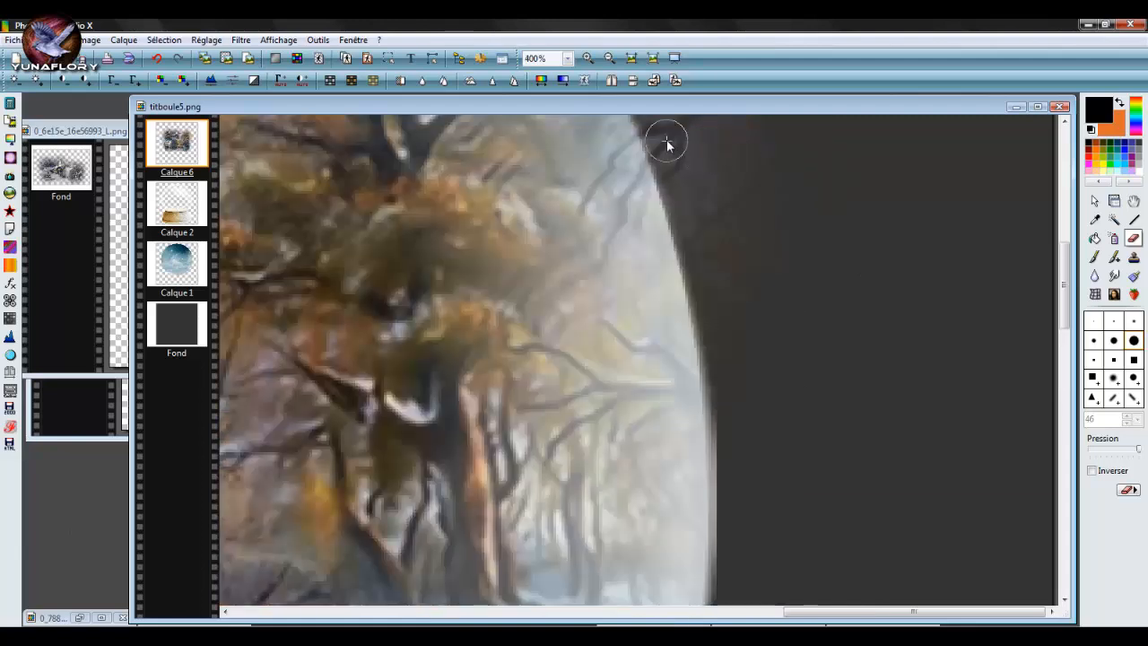
{"action": "left_click_drag", "start_coordinate": [668, 144], "coordinate": [700, 248]}
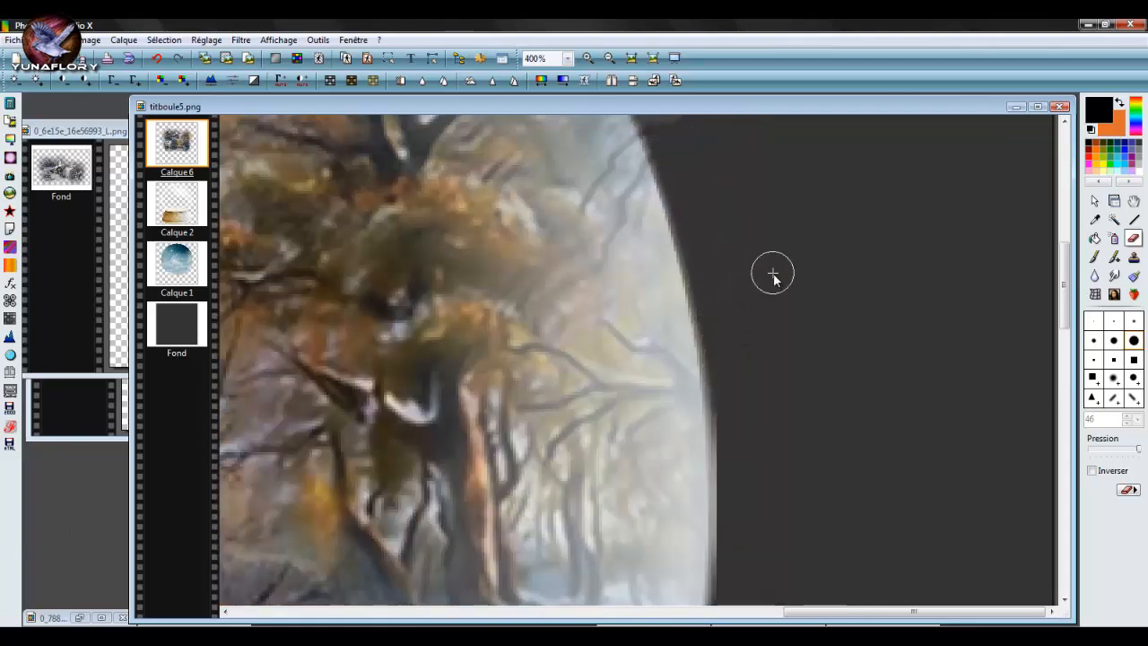
{"action": "scroll", "coordinate": [785, 176], "scroll_direction": "down", "scroll_amount": 1}
{"action": "scroll", "coordinate": [781, 214], "scroll_direction": "up", "scroll_amount": 1}
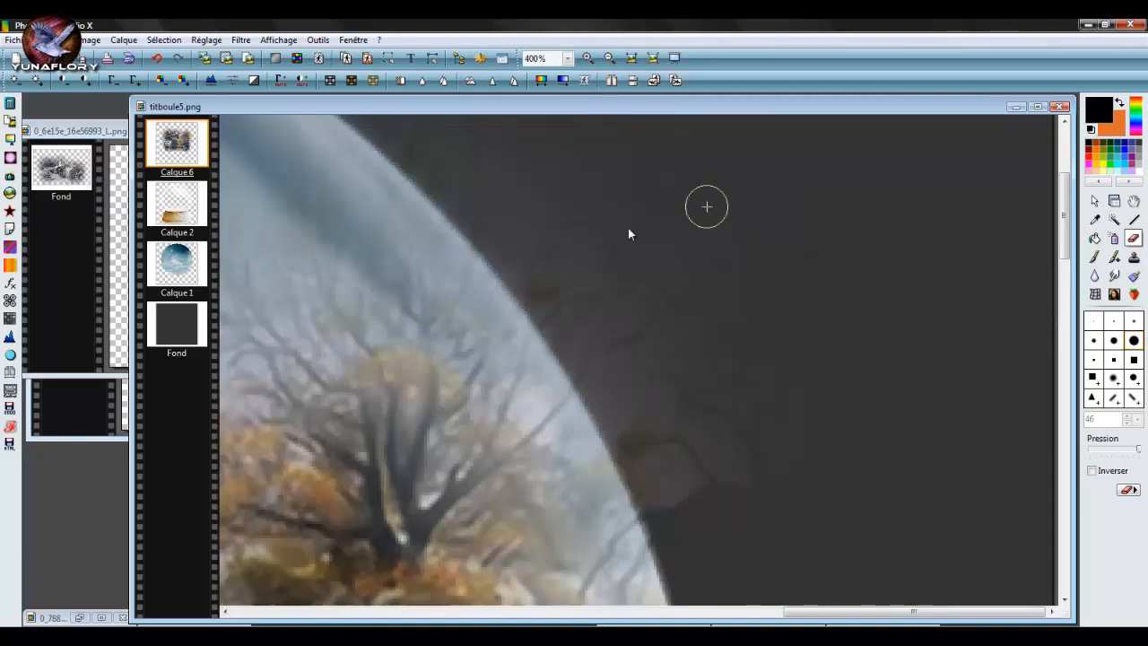
- Erase the remaining tree and sky spill outside the glass ball's upper-right edge until the curve is clean
{"action": "mouse_move", "coordinate": [475, 174]}
{"action": "left_mouse_down"}
{"action": "mouse_move", "coordinate": [568, 299]}
{"action": "mouse_move", "coordinate": [662, 489]}
{"action": "mouse_move", "coordinate": [606, 303]}
{"action": "mouse_move", "coordinate": [687, 324]}
{"action": "mouse_move", "coordinate": [661, 121]}
{"action": "left_mouse_up"}
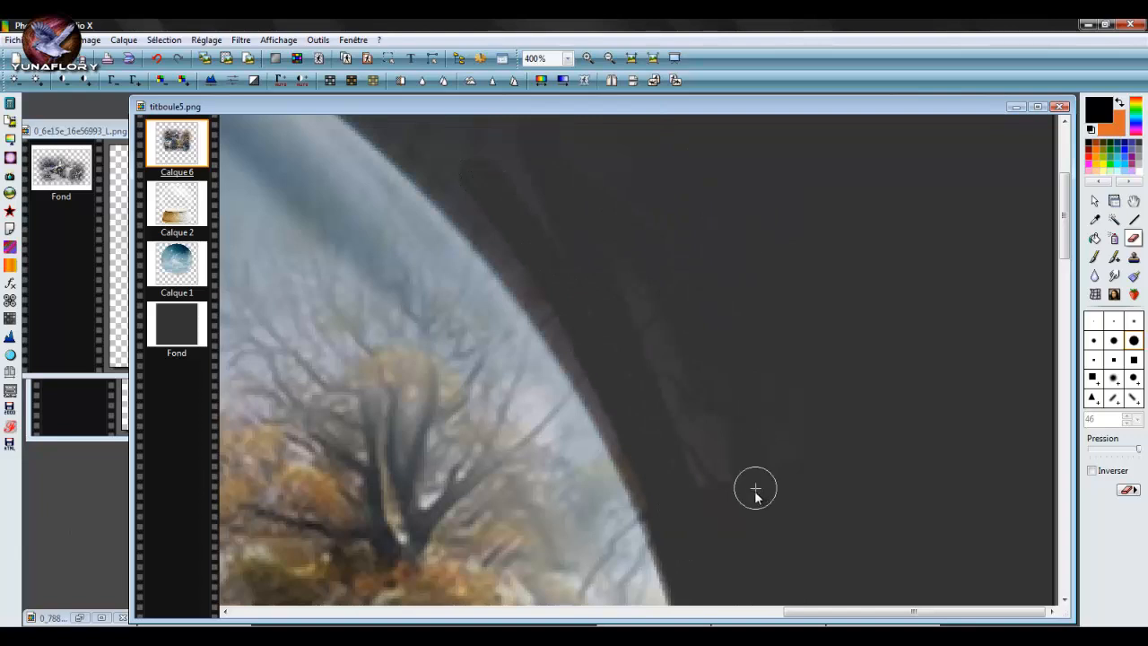
{"action": "left_click_drag", "start_coordinate": [539, 295], "coordinate": [581, 361]}
{"action": "left_click_drag", "start_coordinate": [603, 399], "coordinate": [637, 460]}
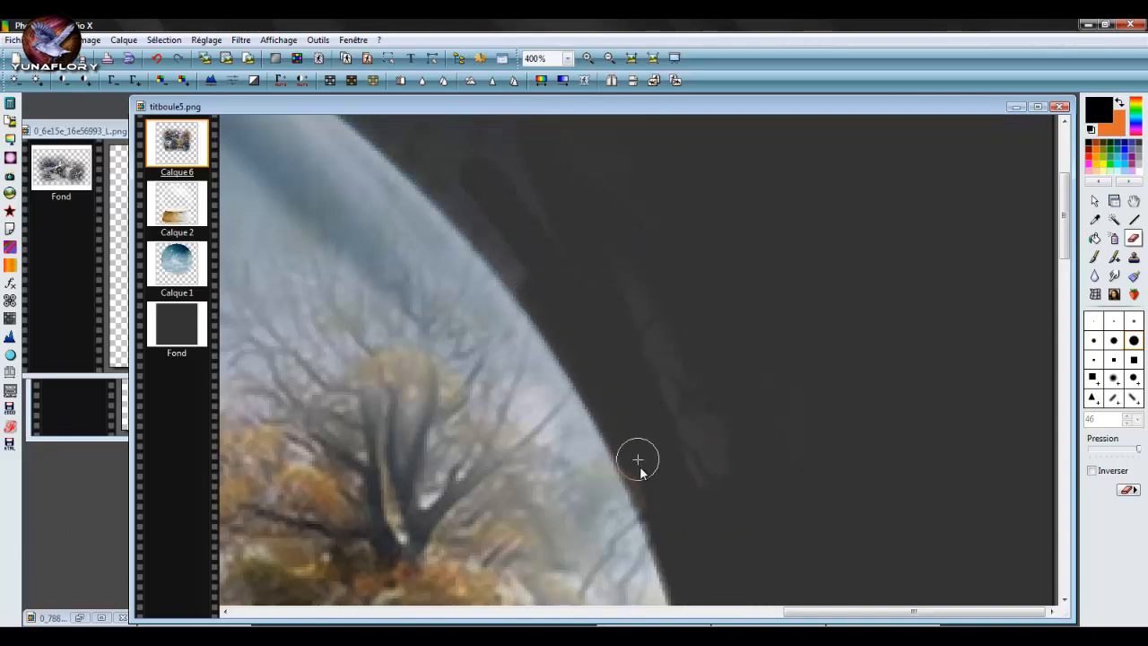
{"action": "mouse_move", "coordinate": [680, 563]}
{"action": "left_mouse_down"}
{"action": "mouse_move", "coordinate": [666, 400]}
{"action": "mouse_move", "coordinate": [615, 257]}
{"action": "mouse_move", "coordinate": [727, 479]}
{"action": "mouse_move", "coordinate": [594, 198]}
{"action": "left_mouse_up"}
{"action": "scroll", "coordinate": [579, 159], "scroll_direction": "down", "scroll_amount": 1}
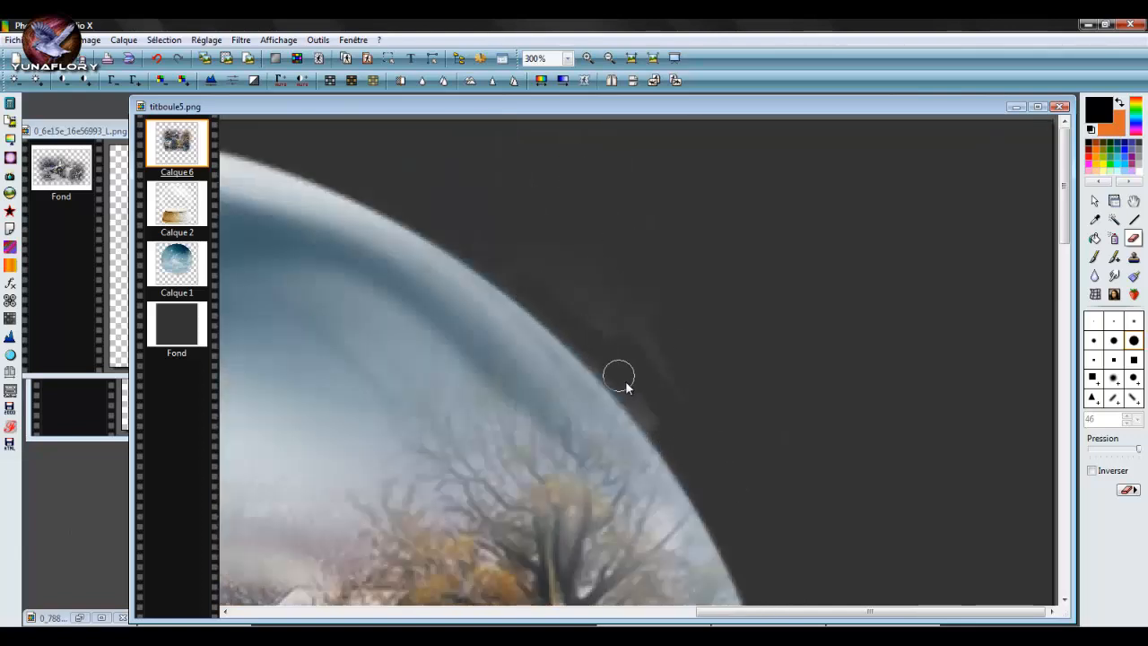
{"action": "mouse_move", "coordinate": [672, 443]}
{"action": "left_mouse_down"}
{"action": "mouse_move", "coordinate": [639, 352]}
{"action": "mouse_move", "coordinate": [567, 291]}
{"action": "mouse_move", "coordinate": [476, 252]}
{"action": "left_mouse_up"}
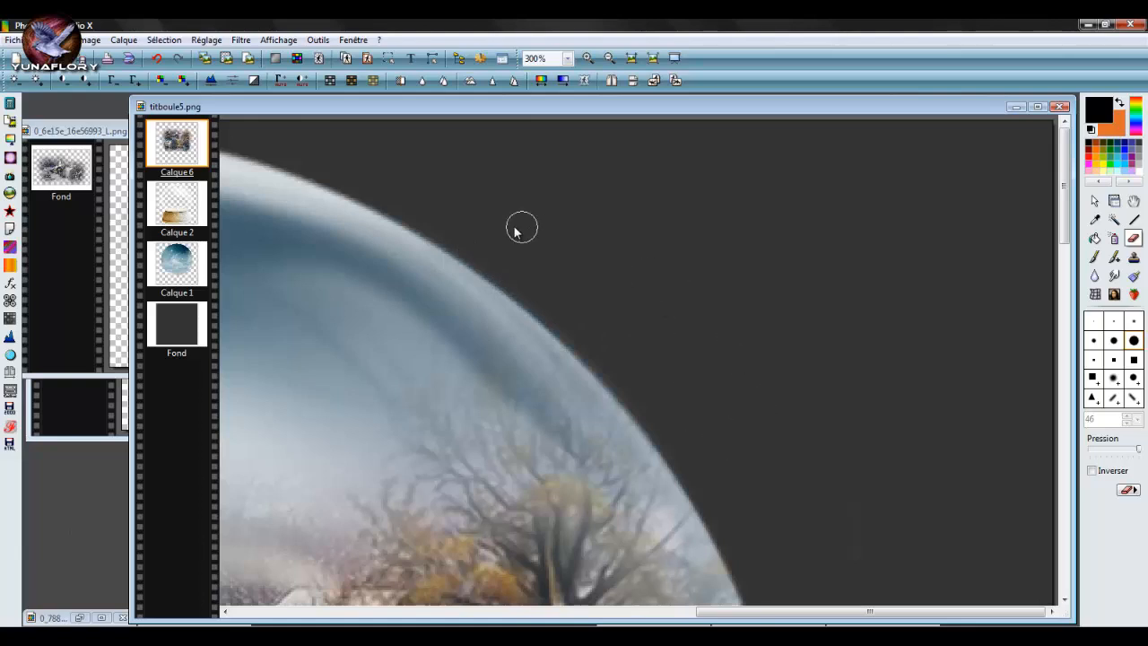
- Check the whole outline of the glass ball and its junction with the base for leftover scene spill
{"action": "scroll", "coordinate": [785, 279], "scroll_direction": "down", "scroll_amount": 2}
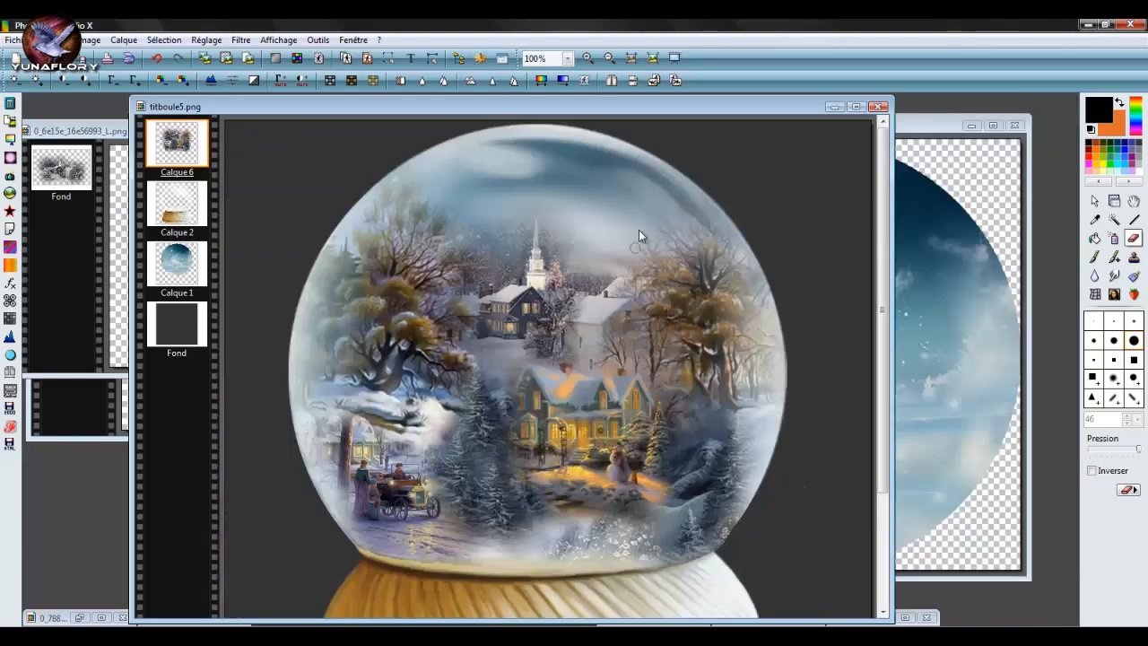
{"action": "scroll", "coordinate": [469, 204], "scroll_direction": "up", "scroll_amount": 2}
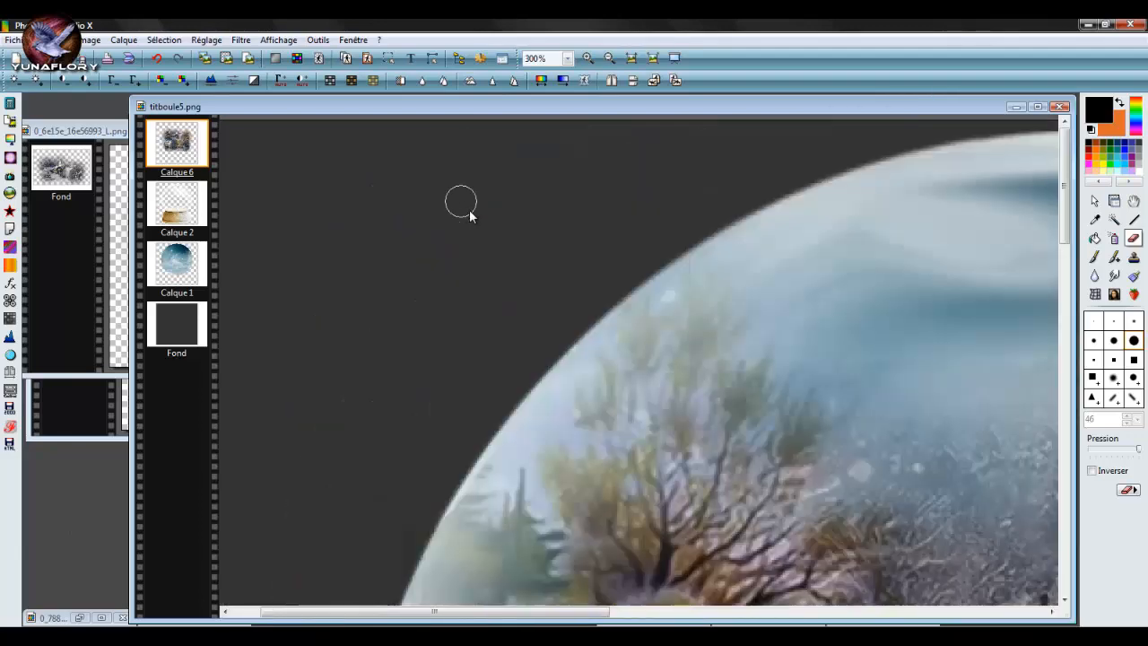
{"action": "scroll", "coordinate": [346, 269], "scroll_direction": "down", "scroll_amount": 3}
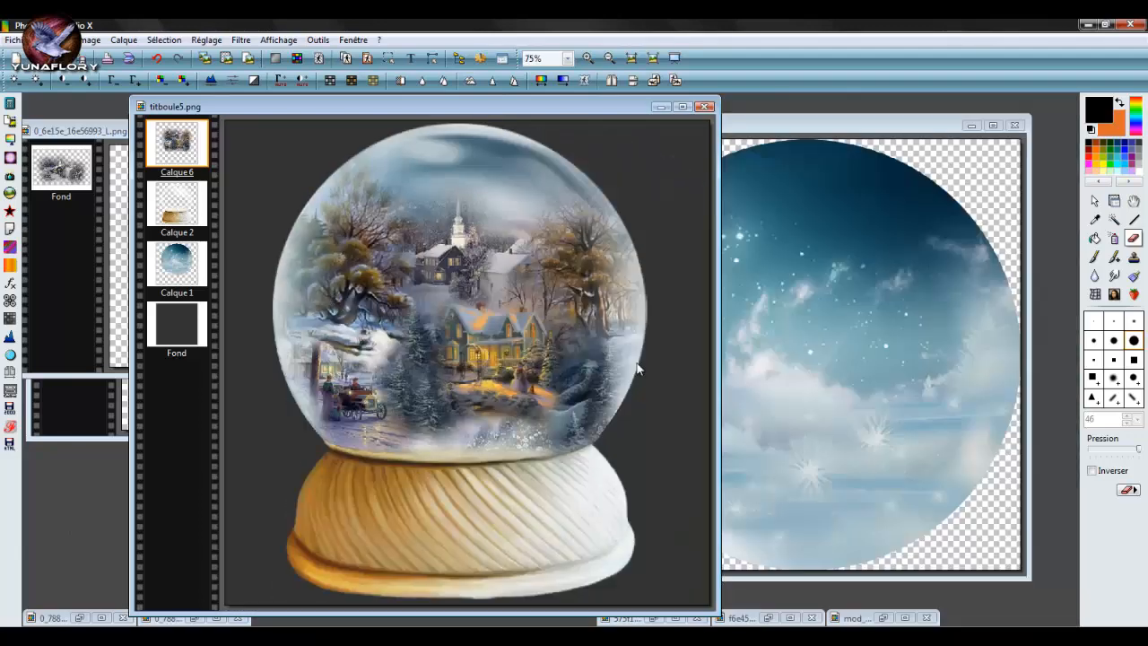
{"action": "scroll", "coordinate": [697, 227], "scroll_direction": "up", "scroll_amount": 3}
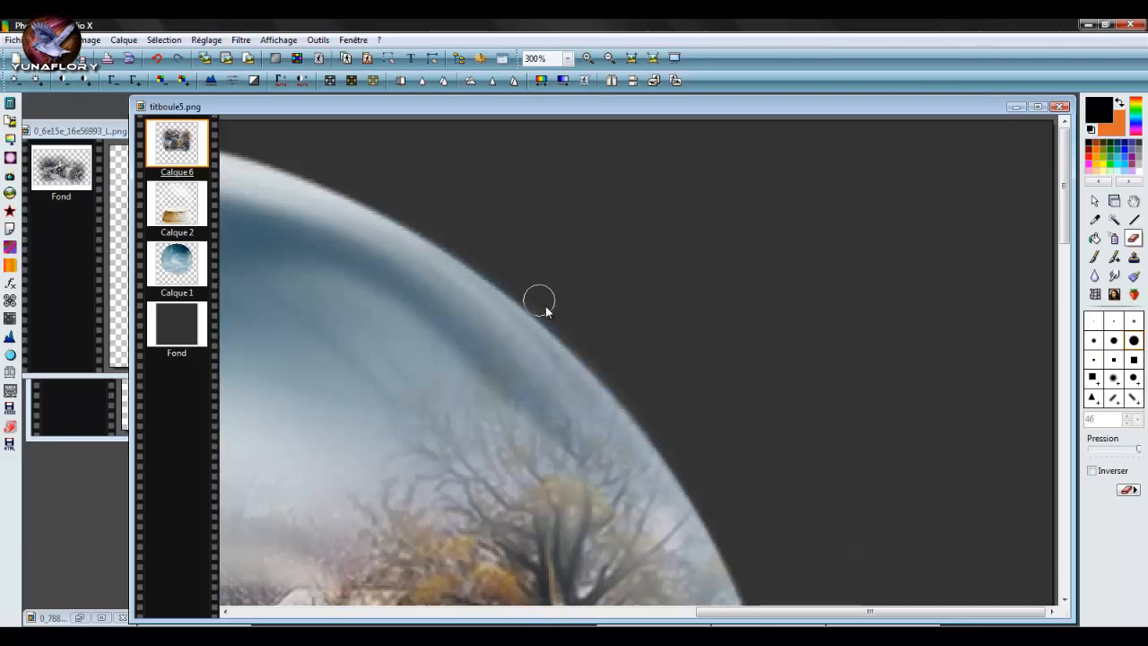
{"action": "scroll", "coordinate": [705, 395], "scroll_direction": "down", "scroll_amount": 4}
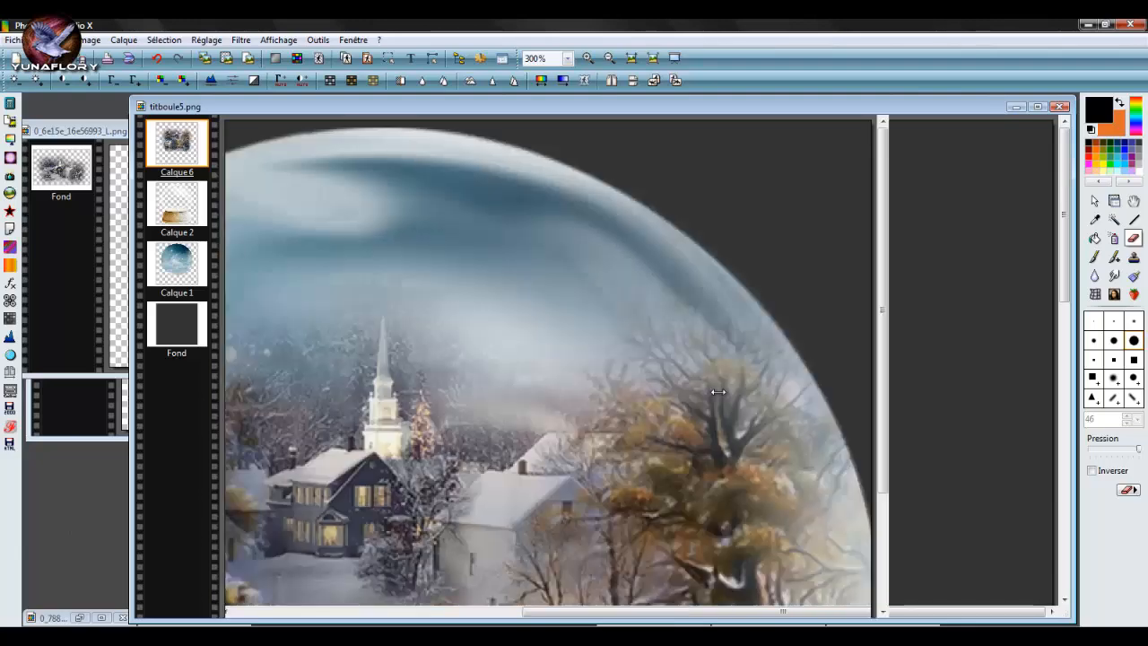
{"action": "scroll", "coordinate": [676, 397], "scroll_direction": "up", "scroll_amount": 1}
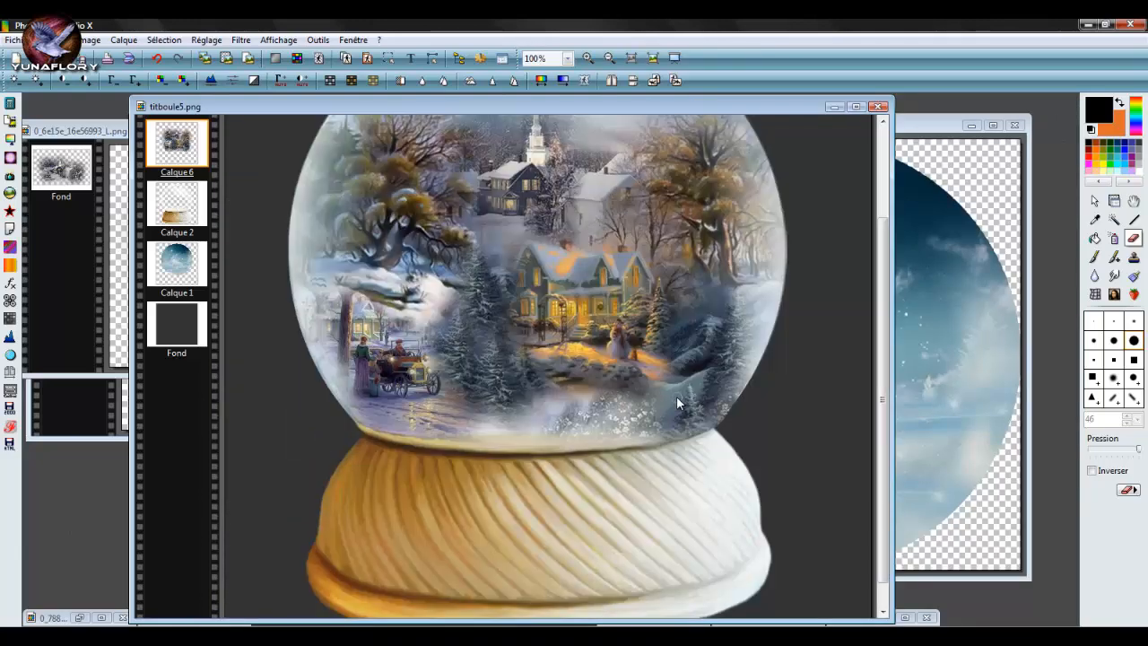
{"action": "scroll", "coordinate": [676, 396], "scroll_direction": "down", "scroll_amount": 1}
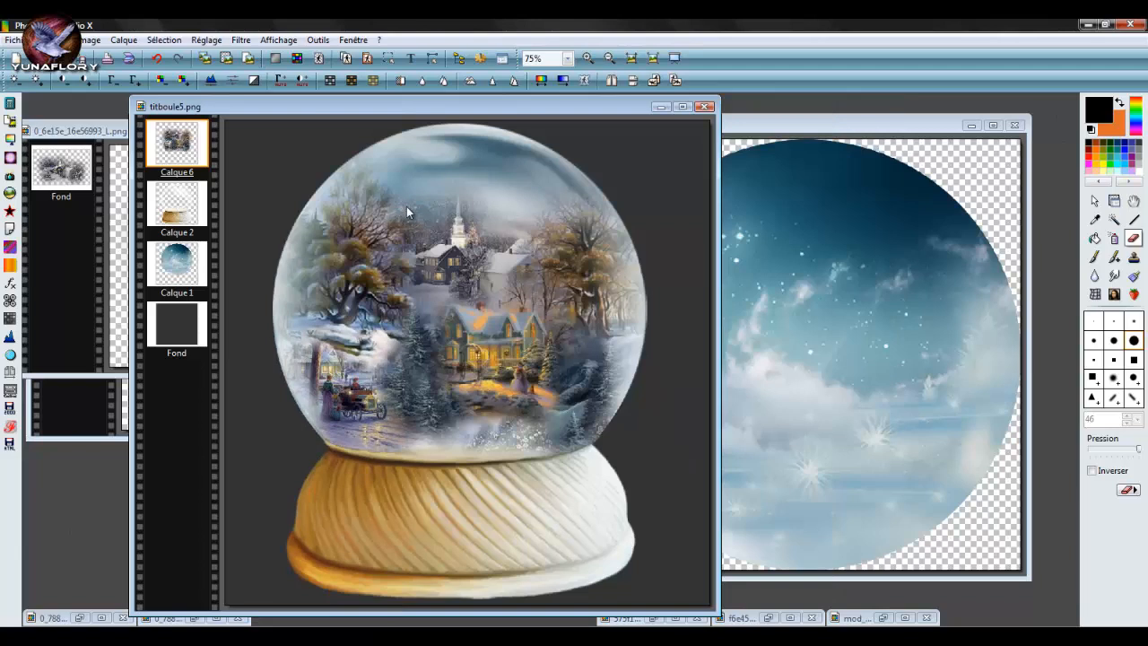
- Try a progressive contour (Contour progressif) on the glass ball in Calque 1 after selecting the layer's shape
{"action": "left_click", "coordinate": [171, 261]}
{"action": "left_click", "coordinate": [164, 39]}
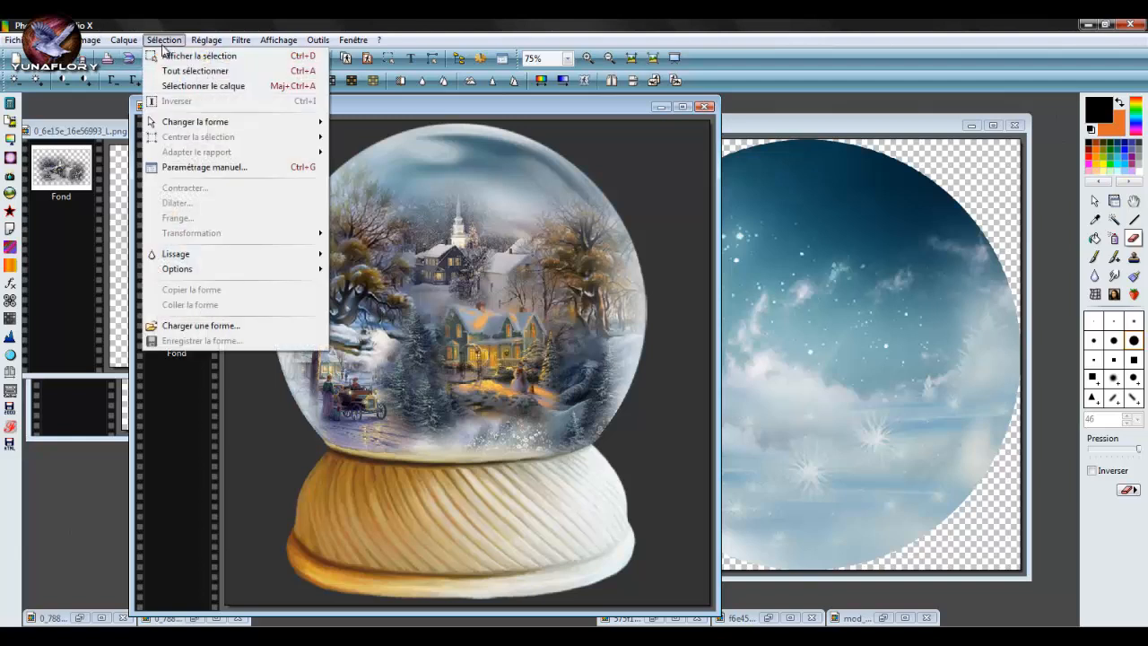
{"action": "left_click", "coordinate": [184, 87]}
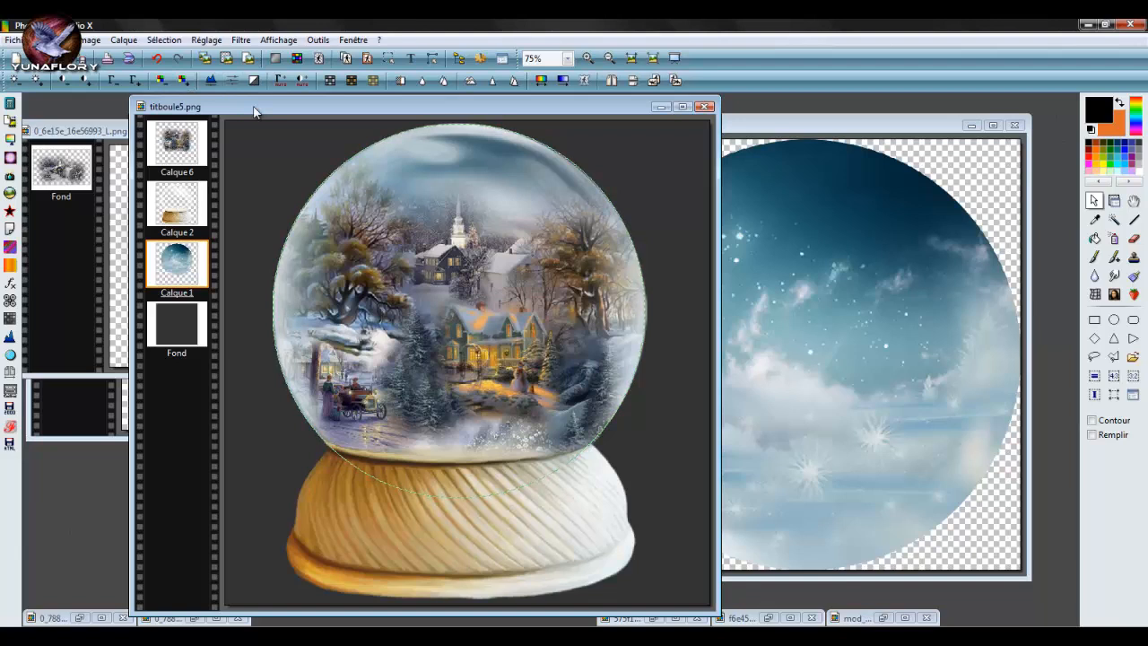
{"action": "left_click", "coordinate": [238, 40]}
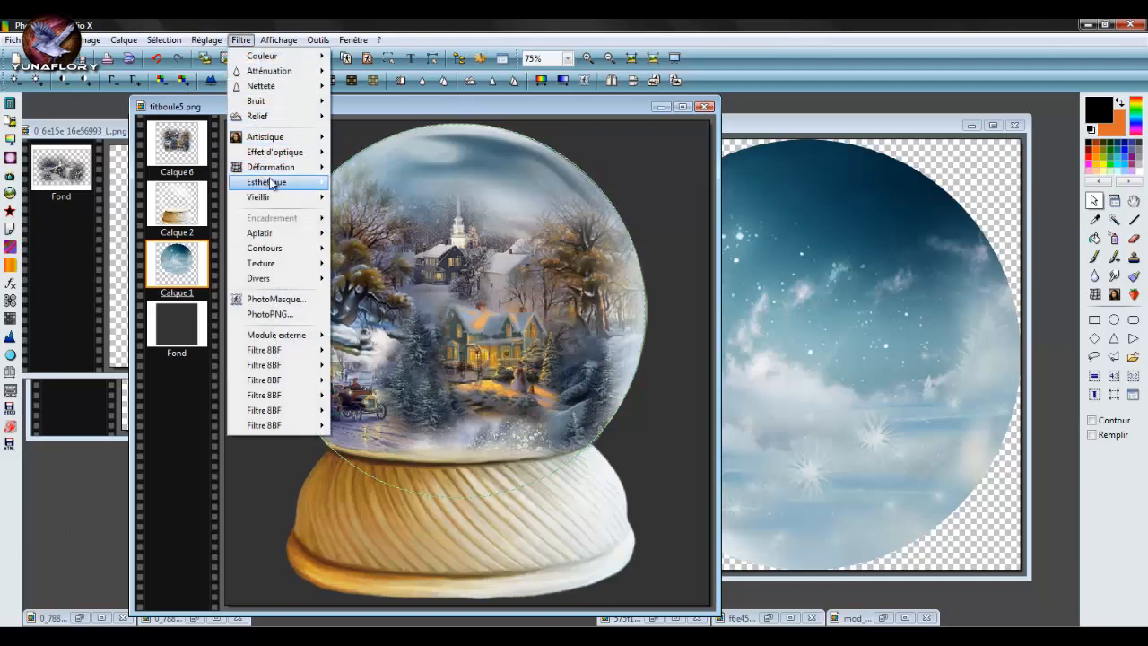
{"action": "mouse_move", "coordinate": [270, 184]}
{"action": "left_click", "coordinate": [404, 285]}
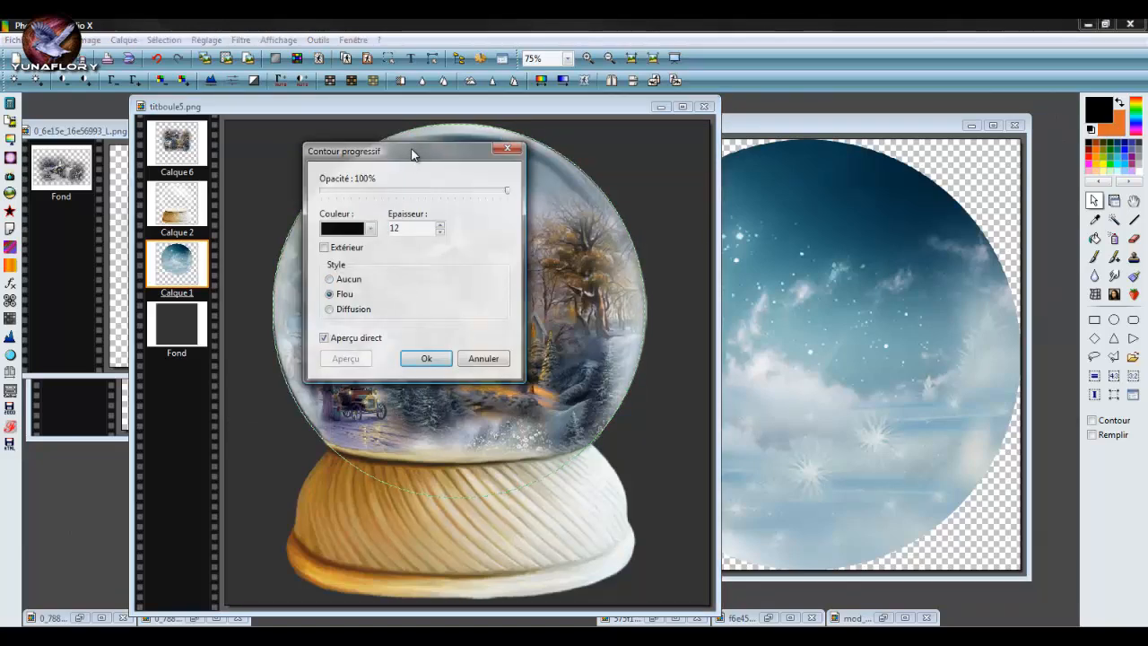
{"action": "left_click_drag", "start_coordinate": [411, 155], "coordinate": [825, 184]}
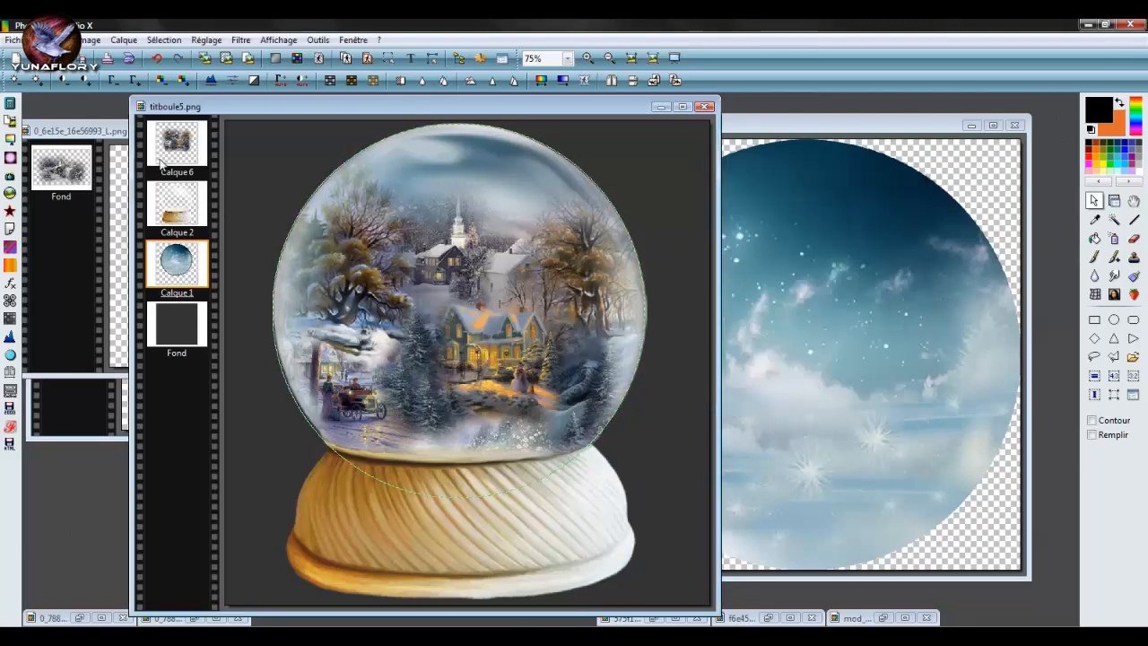
- Try reducing the opacity of Calque 2 to 55% inside the ball selection, and hide the selection outline
{"action": "left_click", "coordinate": [159, 223]}
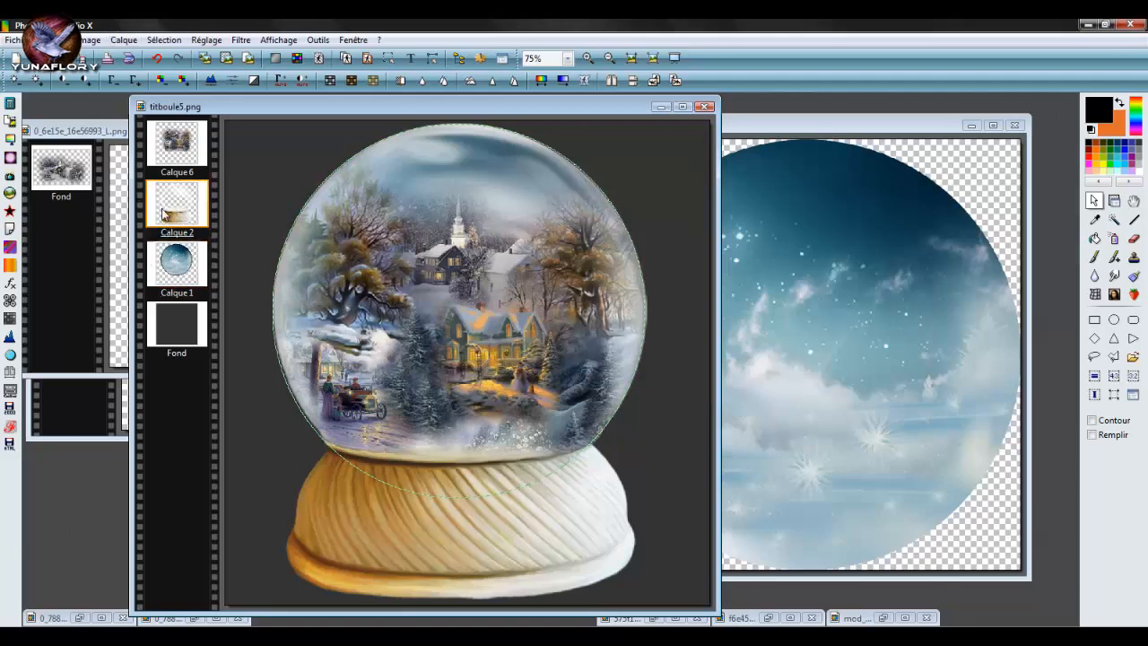
{"action": "left_click", "coordinate": [124, 39]}
{"action": "mouse_move", "coordinate": [162, 153]}
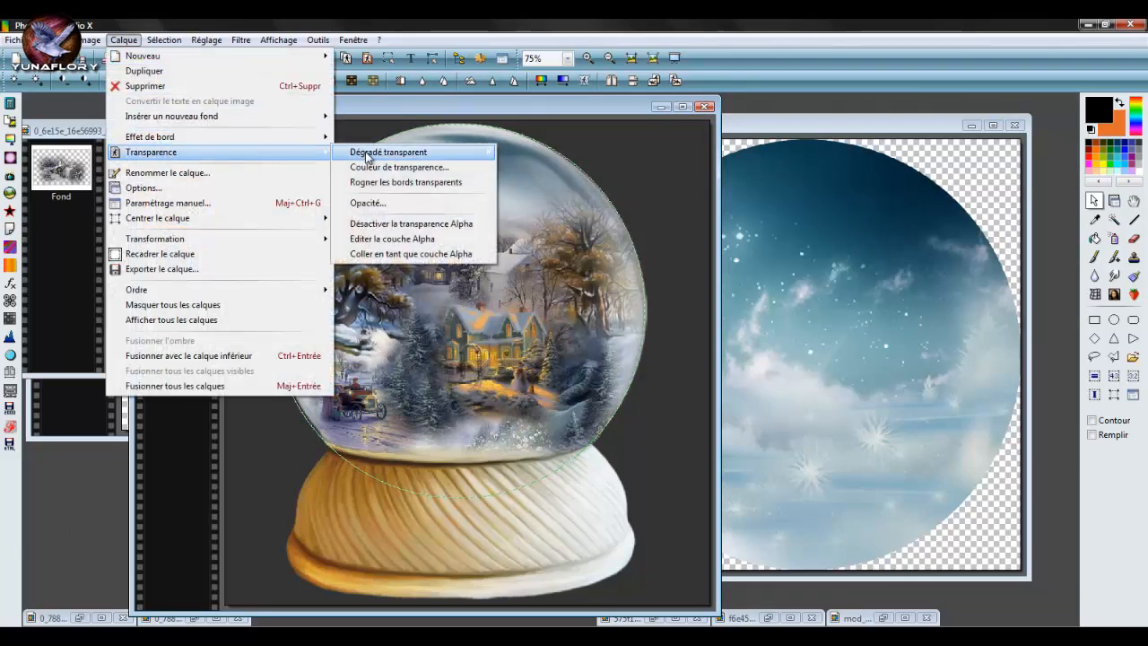
{"action": "left_click", "coordinate": [393, 199]}
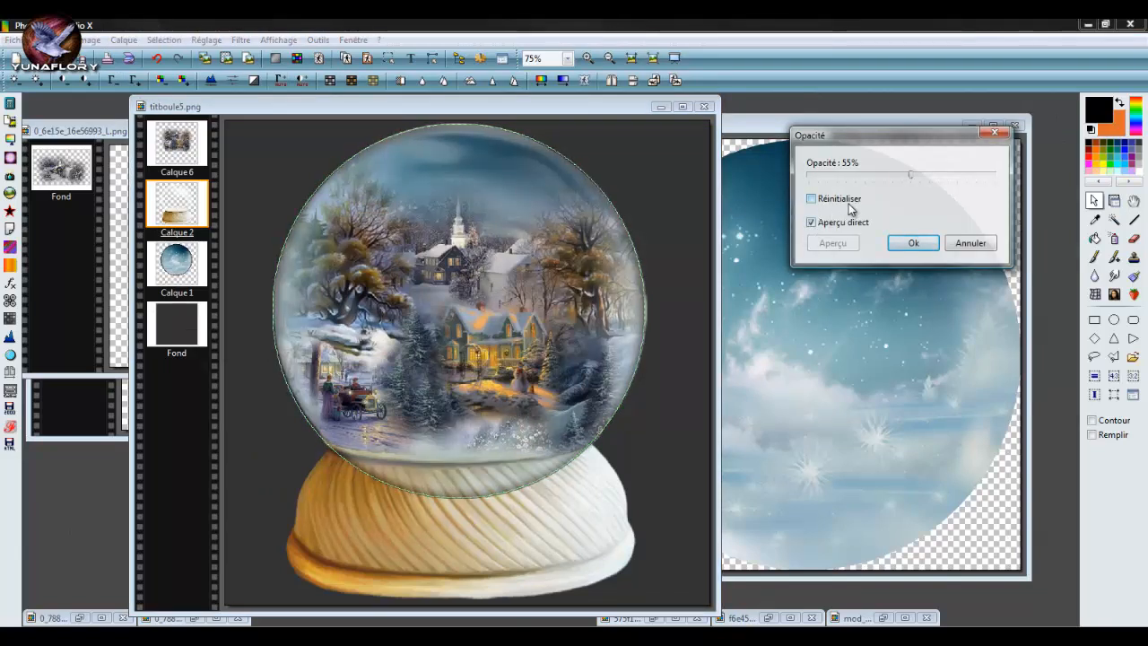
{"action": "left_click", "coordinate": [911, 244]}
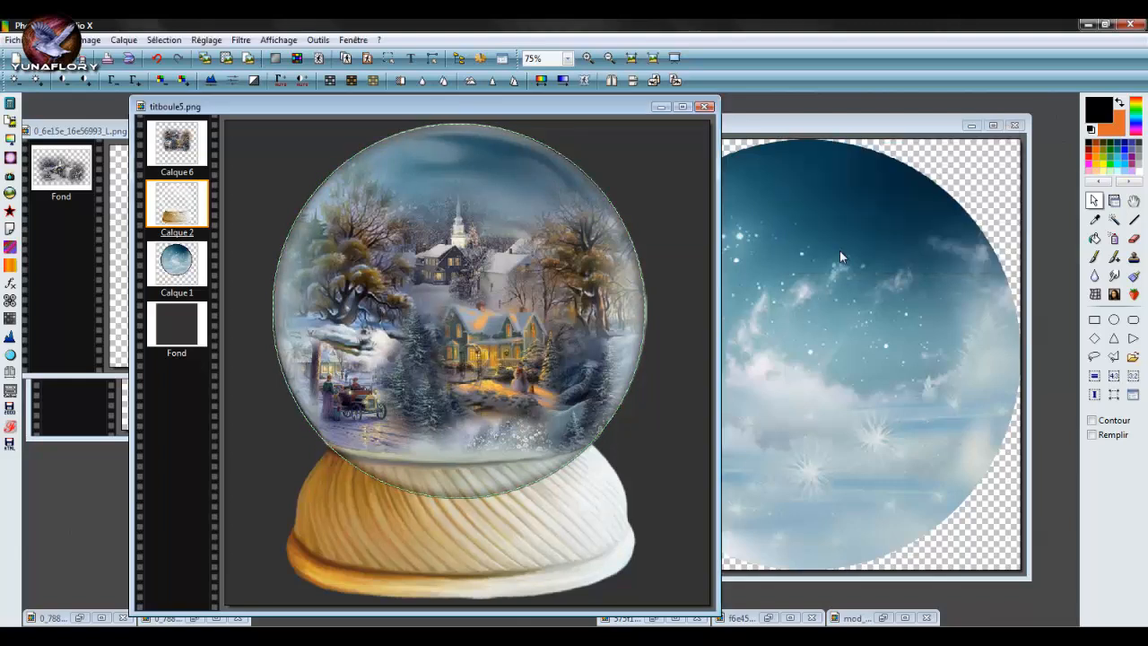
{"action": "right_click", "coordinate": [481, 288]}
{"action": "left_click", "coordinate": [537, 535]}
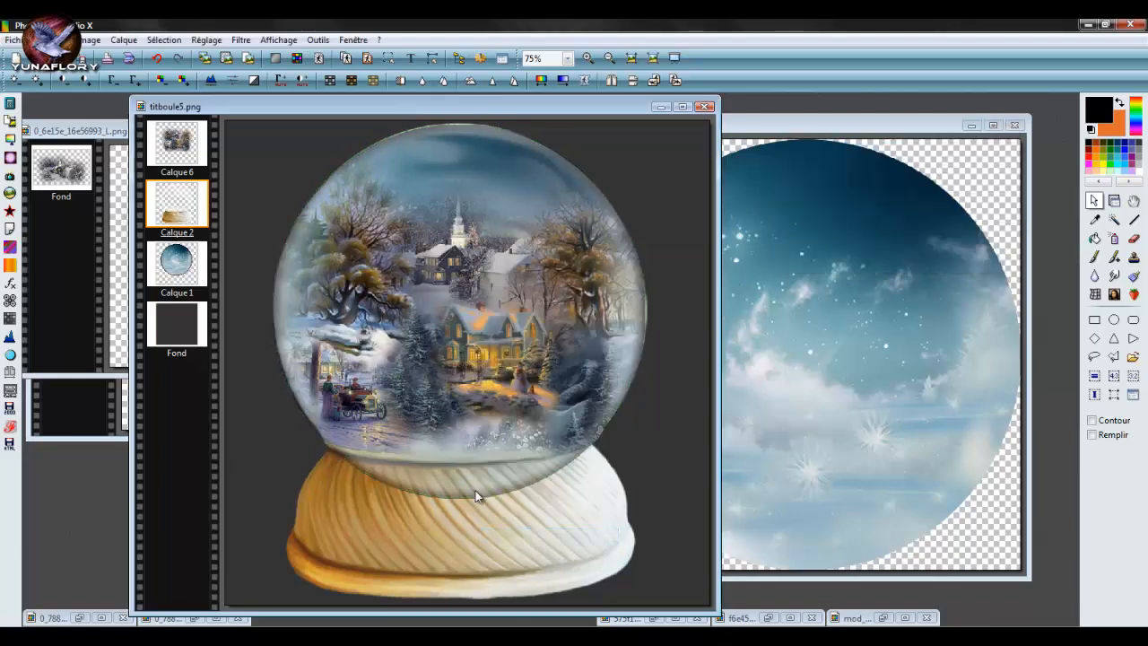
- Undo the opacity change on Calque 2 and the progressive contour on Calque 1
{"action": "left_click", "coordinate": [156, 58]}
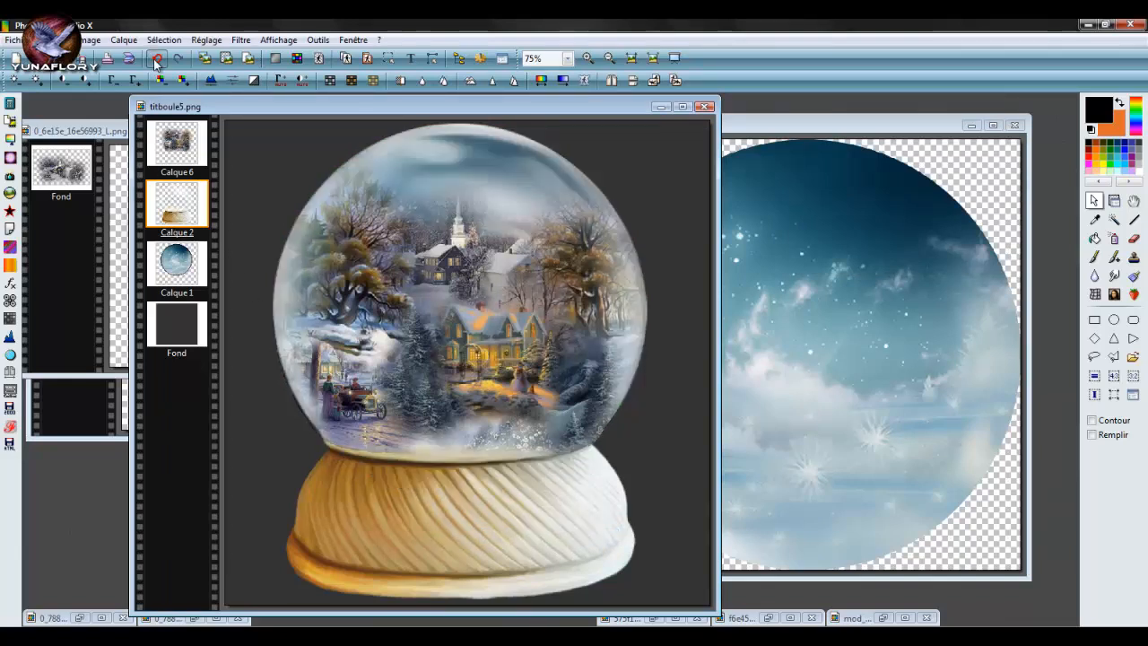
{"action": "left_click", "coordinate": [156, 59]}
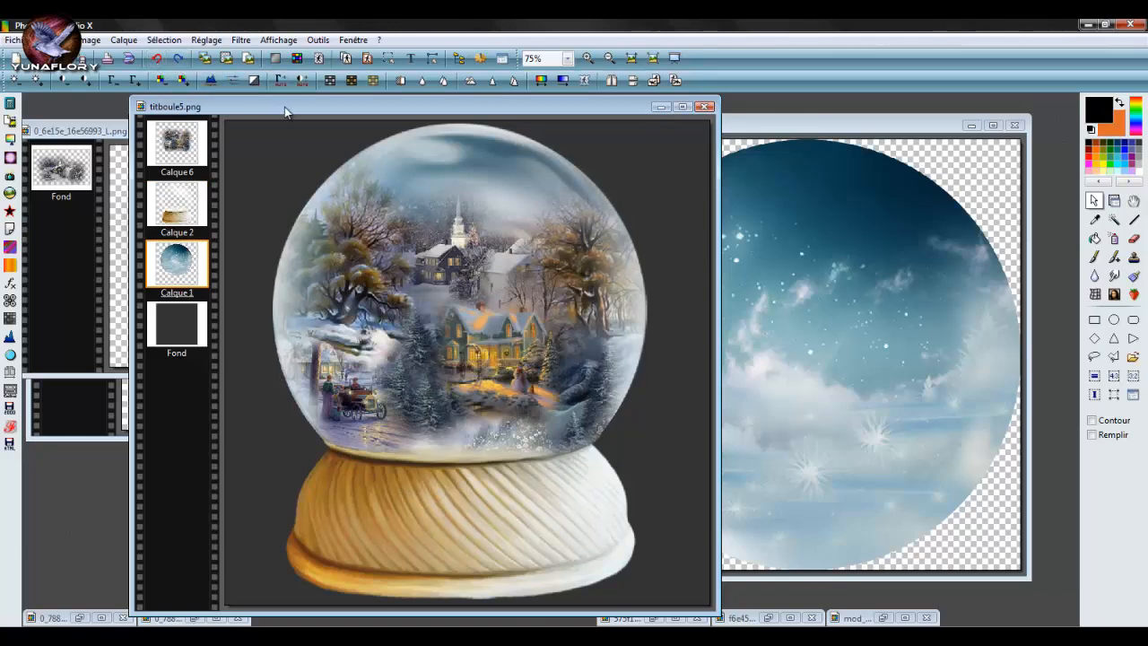
- Move the titboule5.png window slightly up and to the left and reduce its zoom to 66%
{"action": "left_click_drag", "start_coordinate": [285, 107], "coordinate": [260, 94]}
{"action": "scroll", "coordinate": [426, 258], "scroll_direction": "down", "scroll_amount": 2}
{"action": "scroll", "coordinate": [464, 248], "scroll_direction": "up", "scroll_amount": 1}
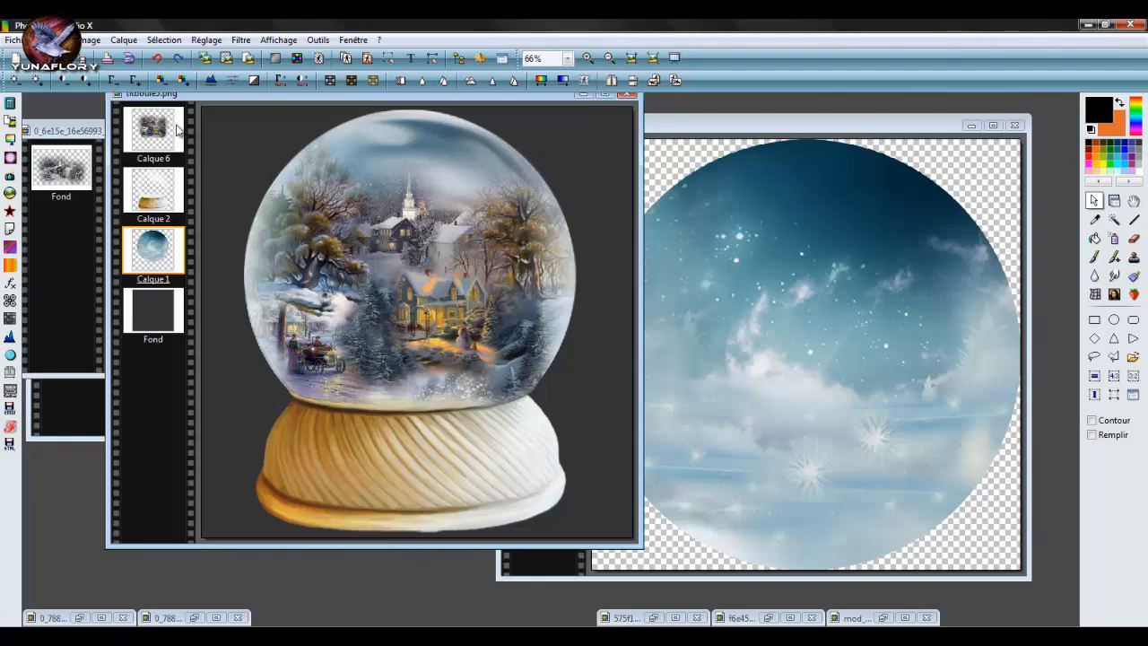
- Insert a new background with automatic transparency in titboule5.png and delete the dark grey layer above it
{"action": "left_click", "coordinate": [125, 40]}
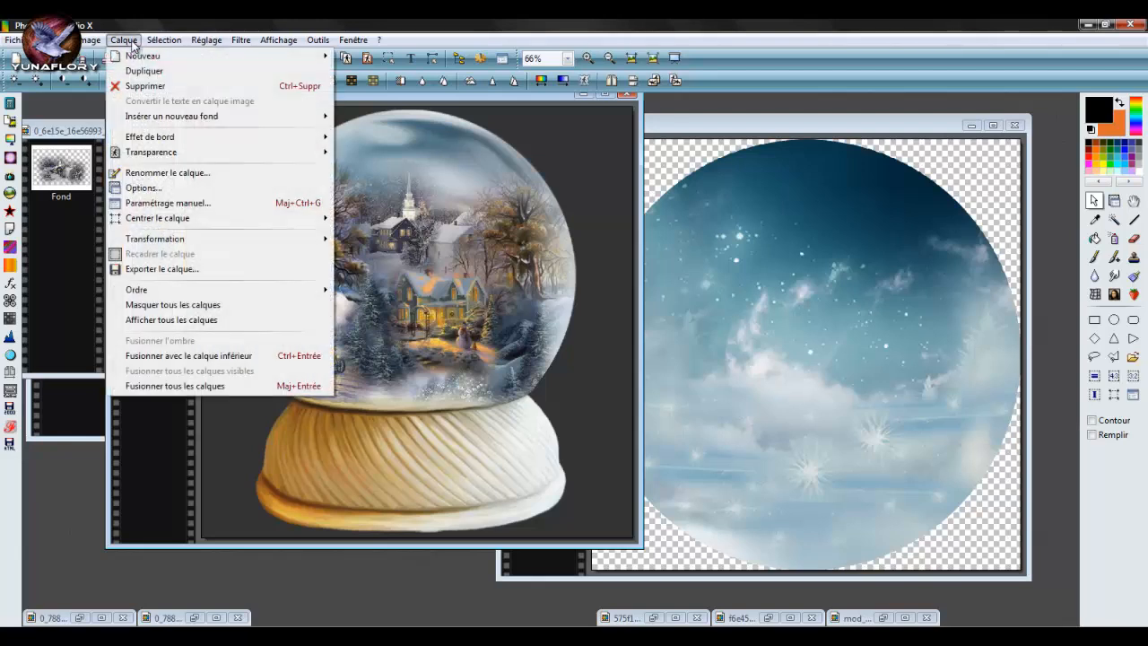
{"action": "mouse_move", "coordinate": [298, 119]}
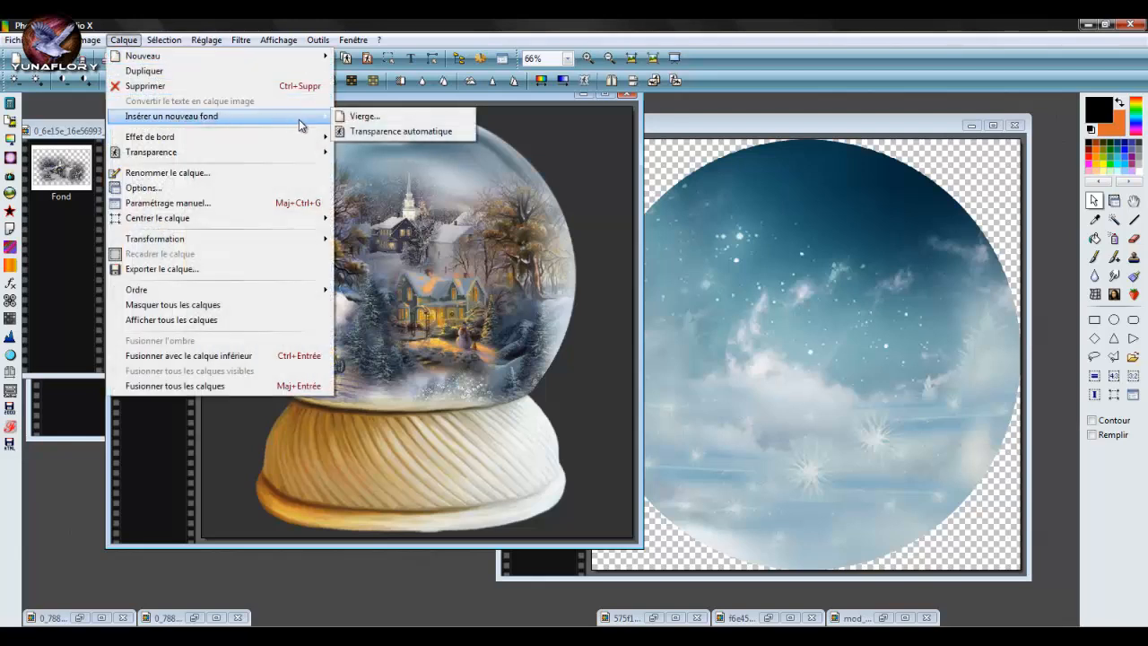
{"action": "left_click", "coordinate": [362, 134]}
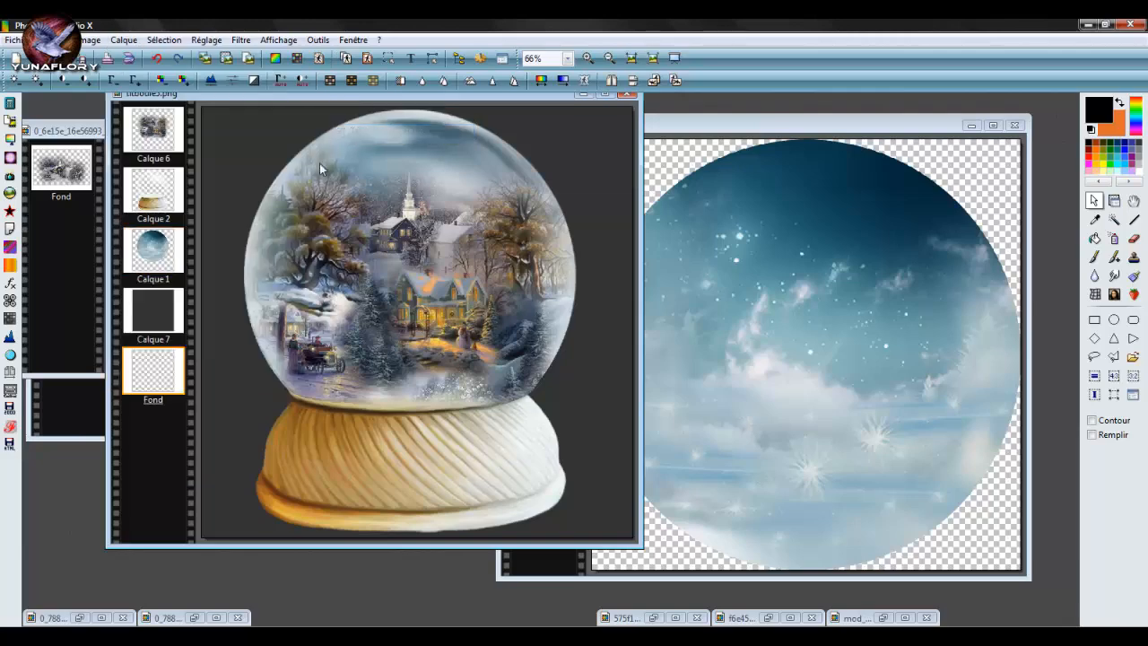
{"action": "right_click", "coordinate": [146, 310]}
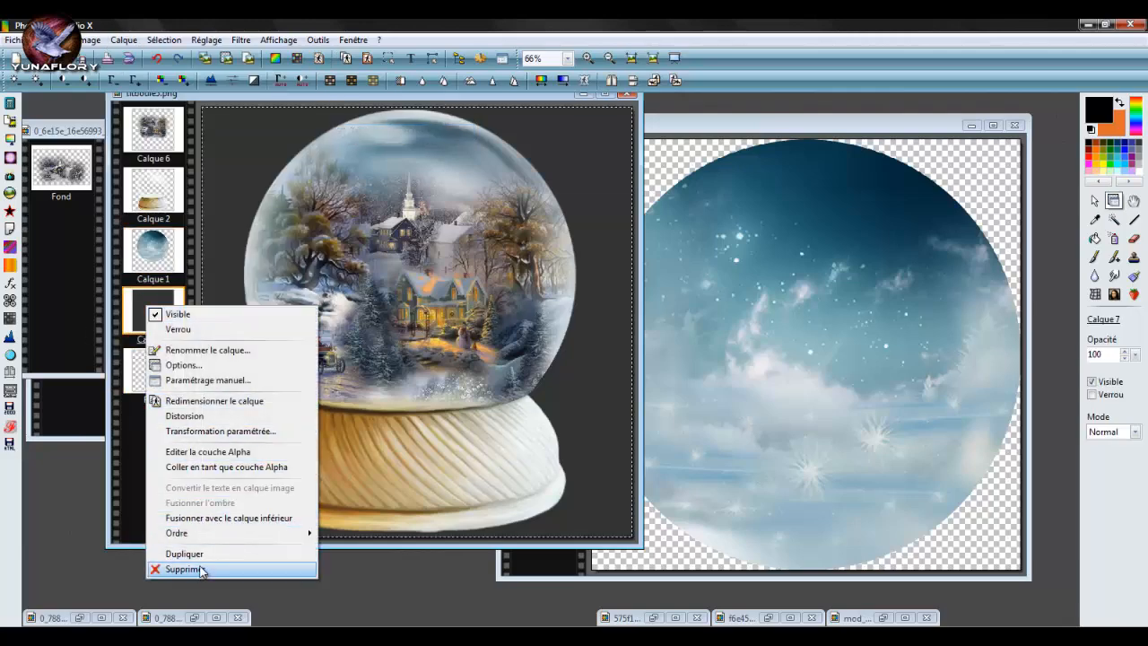
{"action": "left_click", "coordinate": [201, 569]}
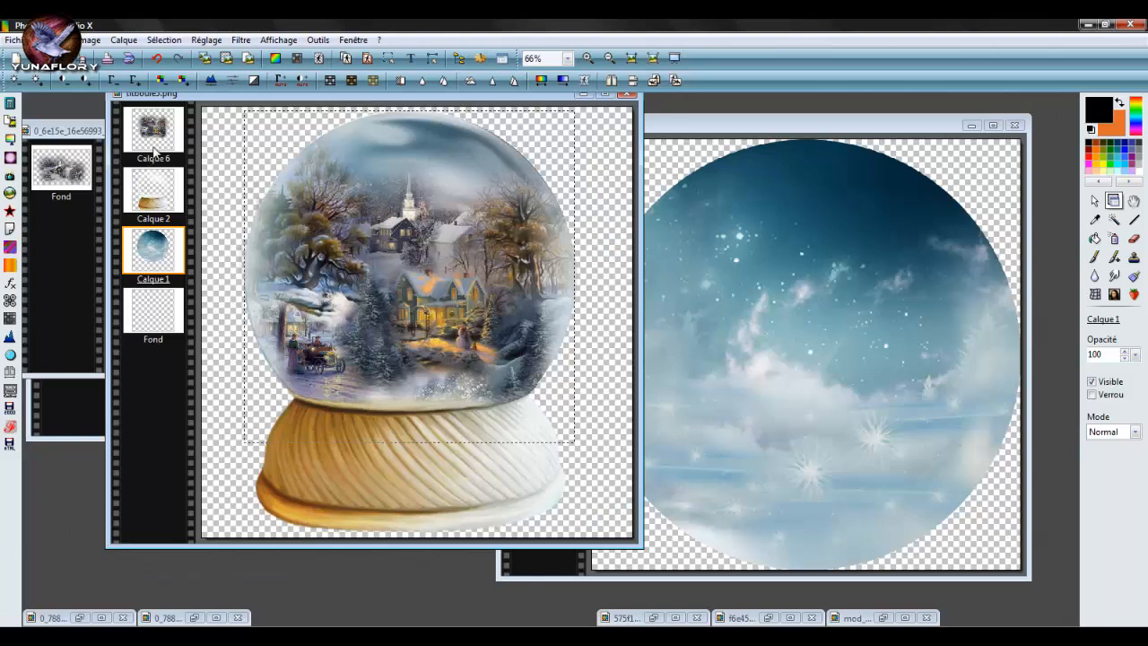
- Try placing the scenery layer Calque 6 beneath Calque 2, and return it to the top of the layer stack
{"action": "right_click", "coordinate": [154, 137]}
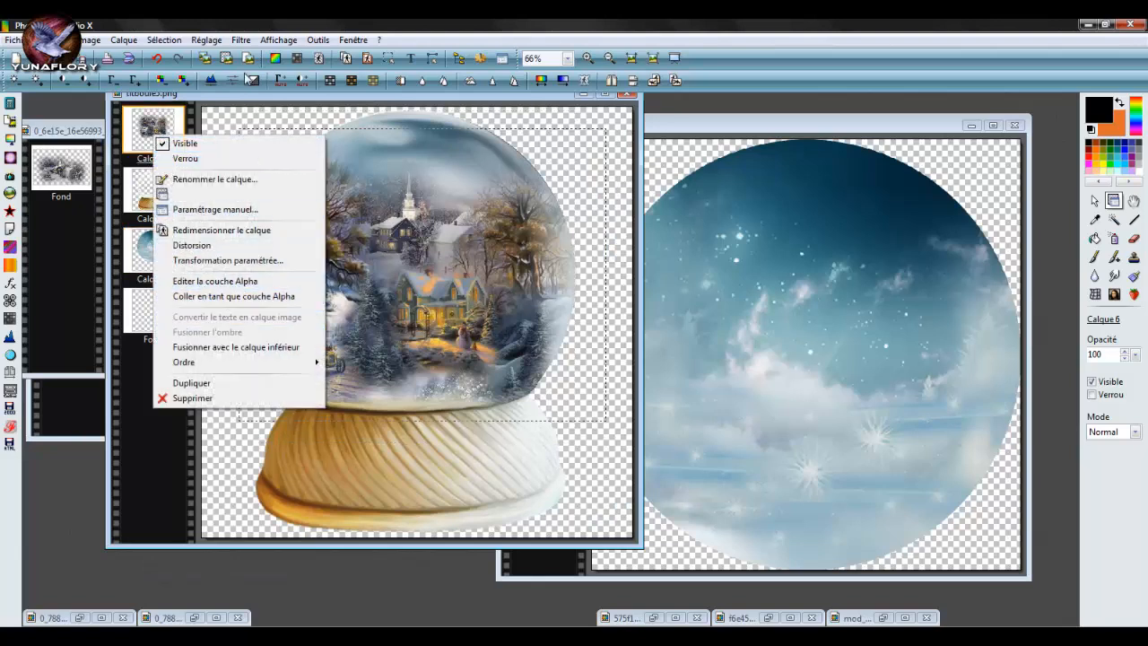
{"action": "left_click", "coordinate": [148, 135]}
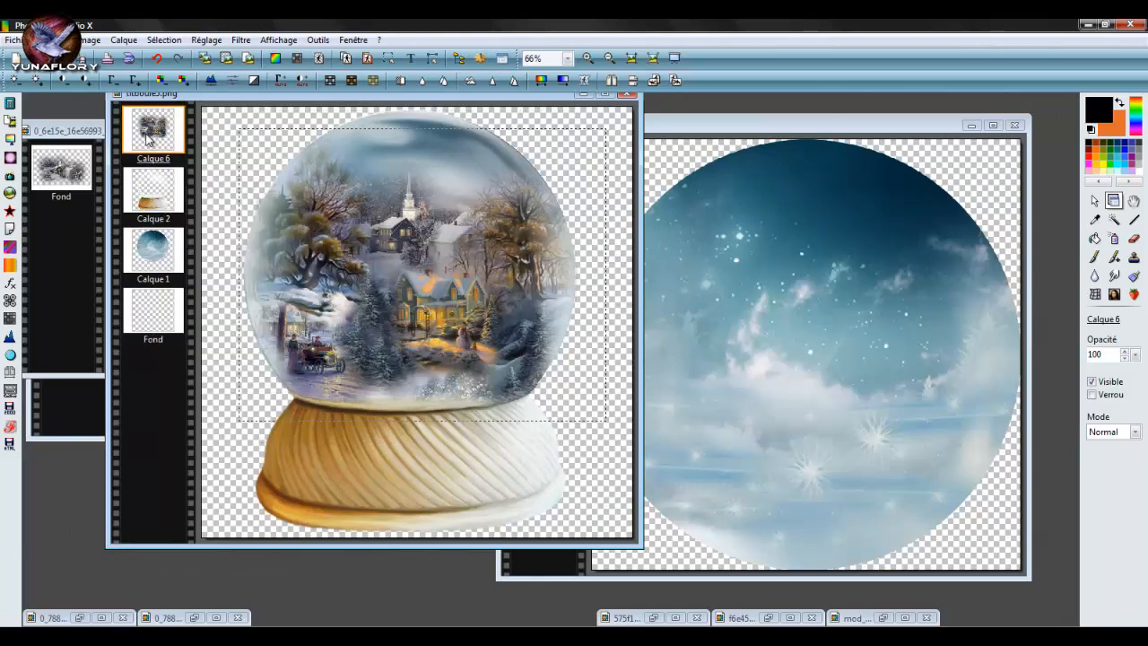
{"action": "left_click_drag", "start_coordinate": [148, 134], "coordinate": [175, 226]}
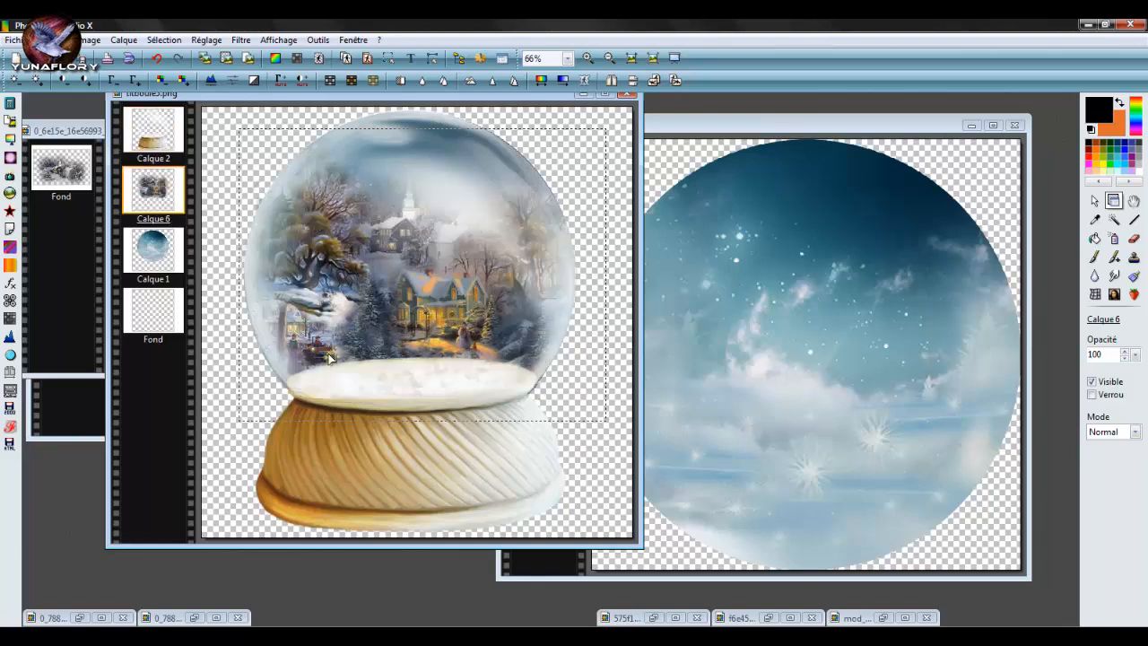
{"action": "left_click_drag", "start_coordinate": [149, 185], "coordinate": [144, 124]}
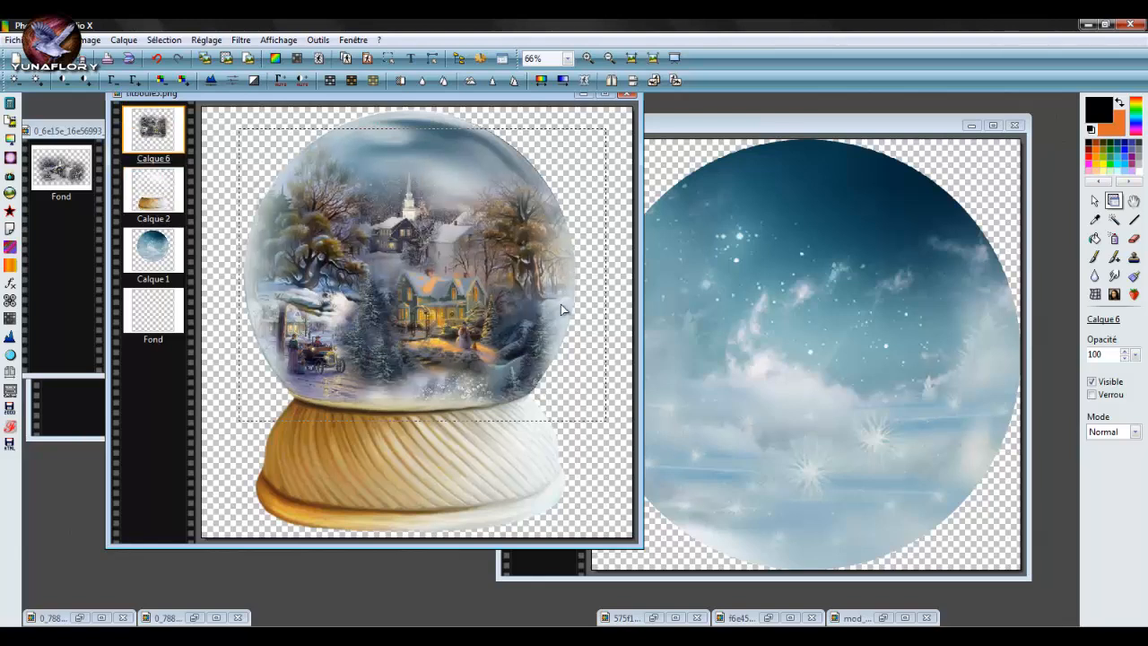
- Merge Calque 6, Calque 2 and Calque 1 successively downward into the transparent Fond layer
{"action": "right_click", "coordinate": [146, 132]}
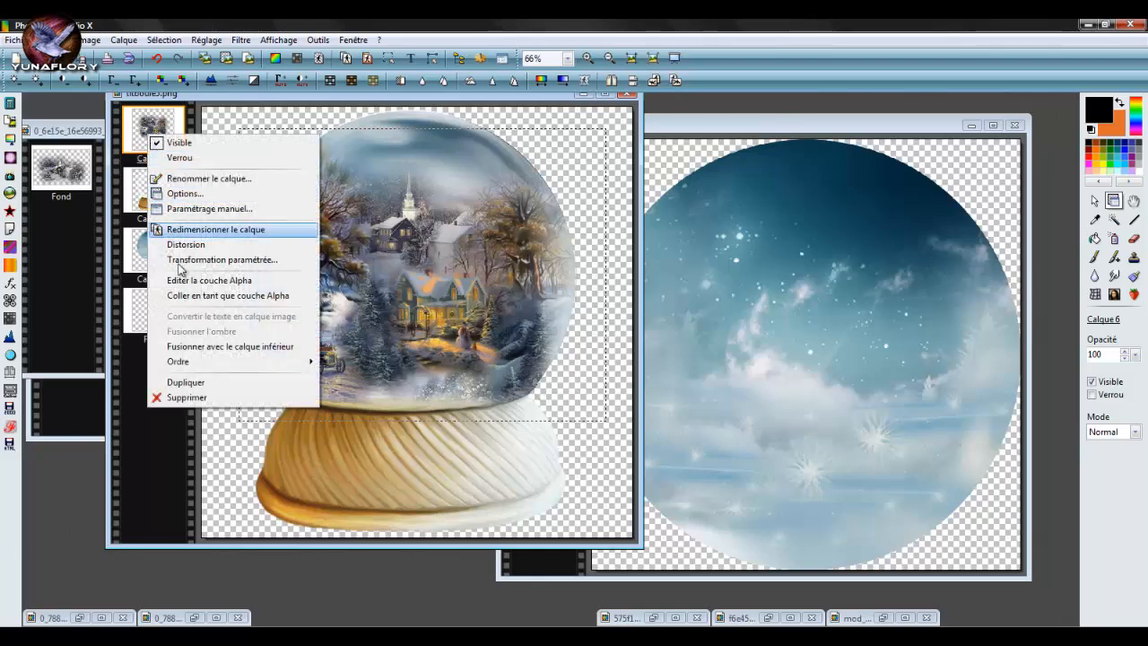
{"action": "left_click", "coordinate": [193, 346]}
{"action": "right_click", "coordinate": [142, 131]}
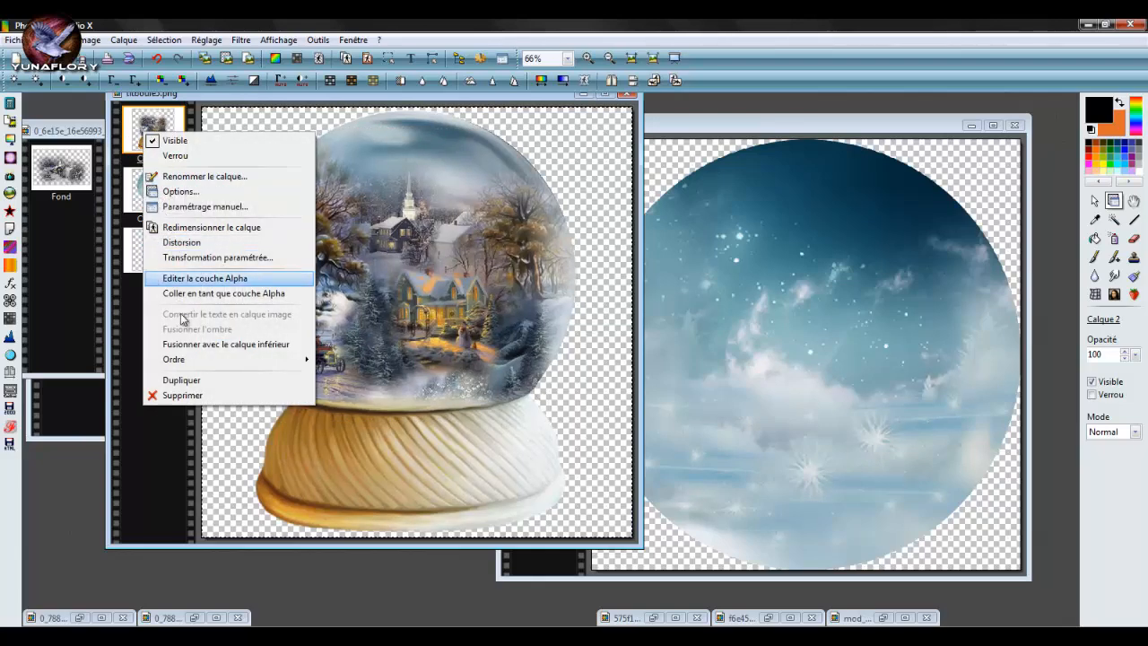
{"action": "left_click", "coordinate": [192, 344]}
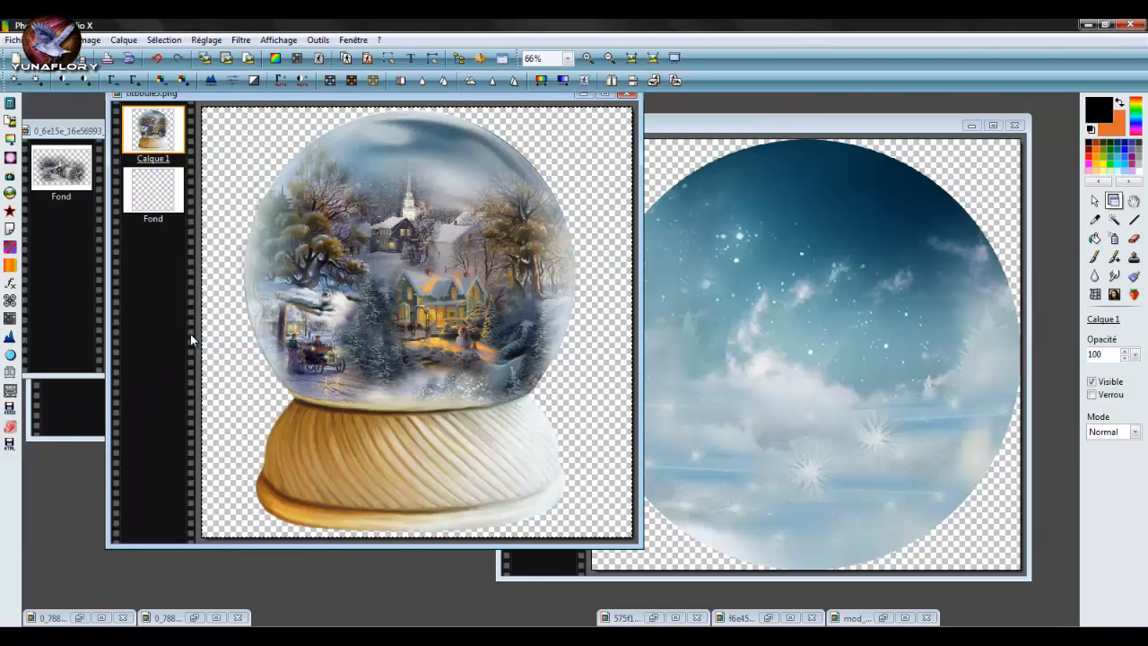
{"action": "right_click", "coordinate": [153, 141]}
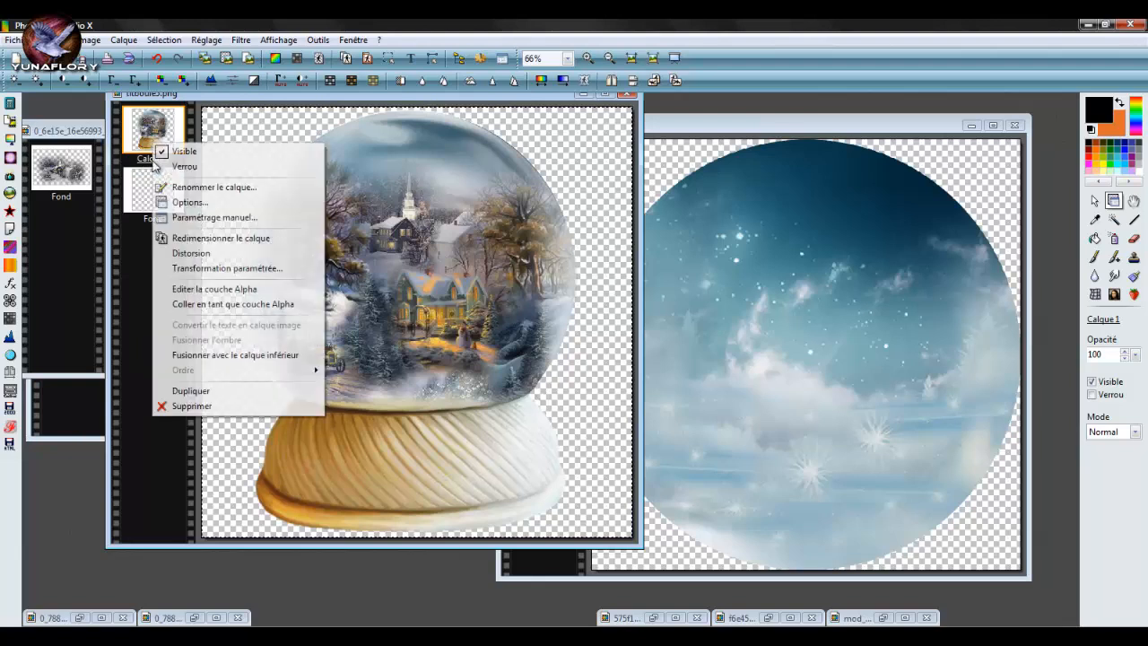
{"action": "left_click", "coordinate": [226, 355]}
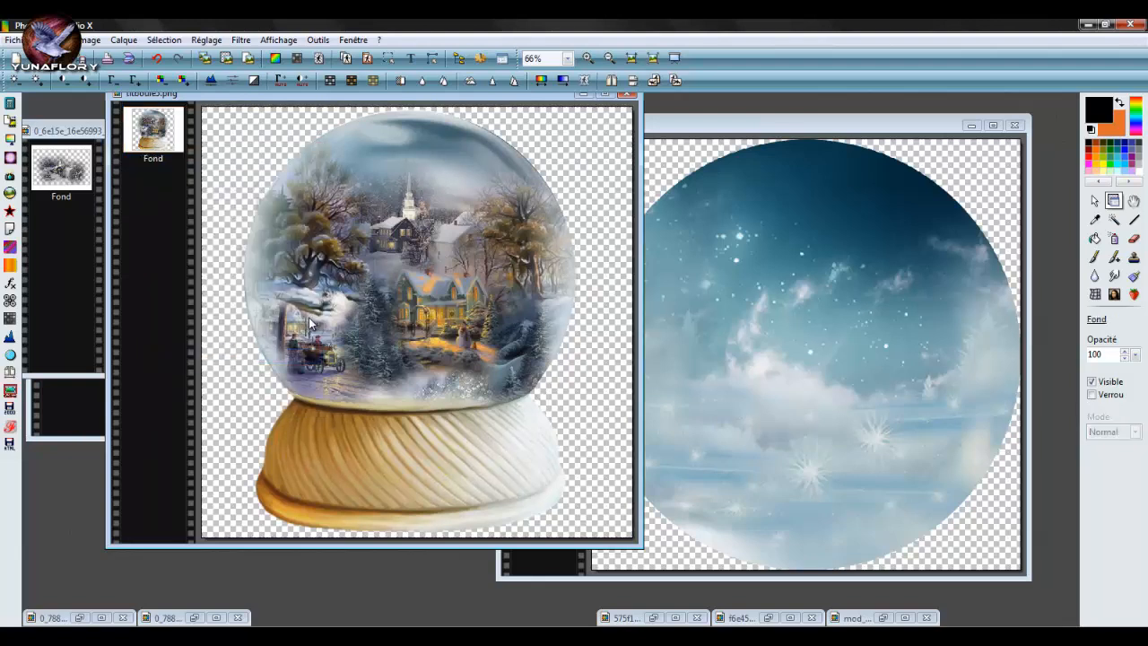
- Close the round blue sky image, minimize the two winter scenery images and reposition the titboule5.png window in the cleared workspace
{"action": "left_click_drag", "start_coordinate": [437, 105], "coordinate": [569, 112]}
{"action": "left_click", "coordinate": [1016, 125]}
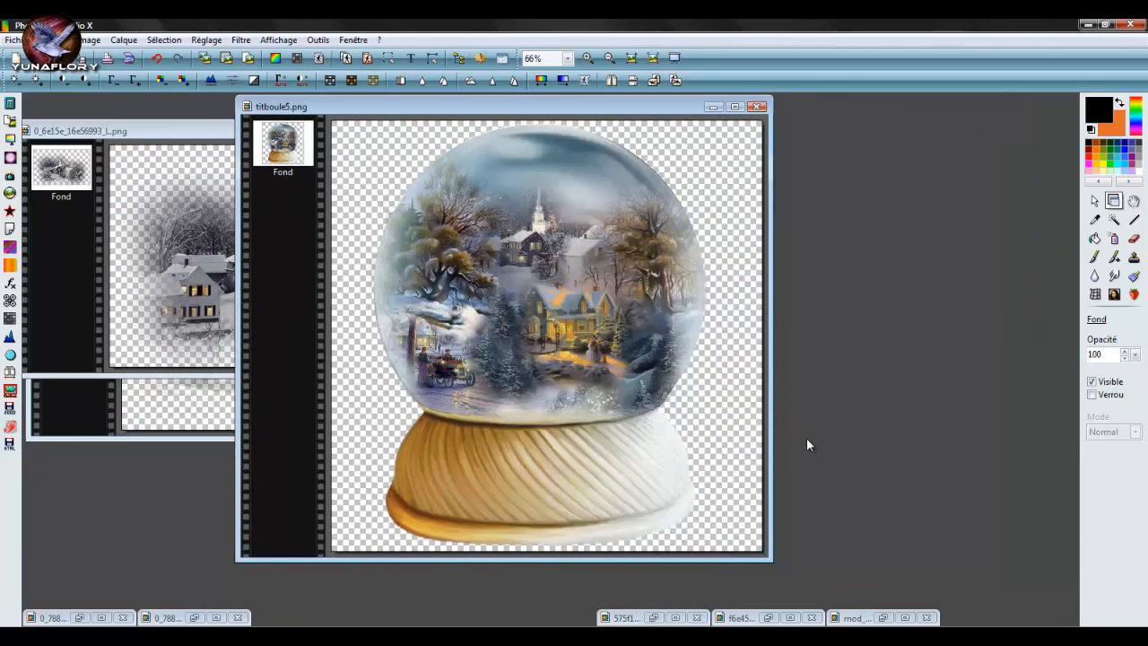
{"action": "left_click_drag", "start_coordinate": [174, 131], "coordinate": [309, 149]}
{"action": "left_click", "coordinate": [506, 149]}
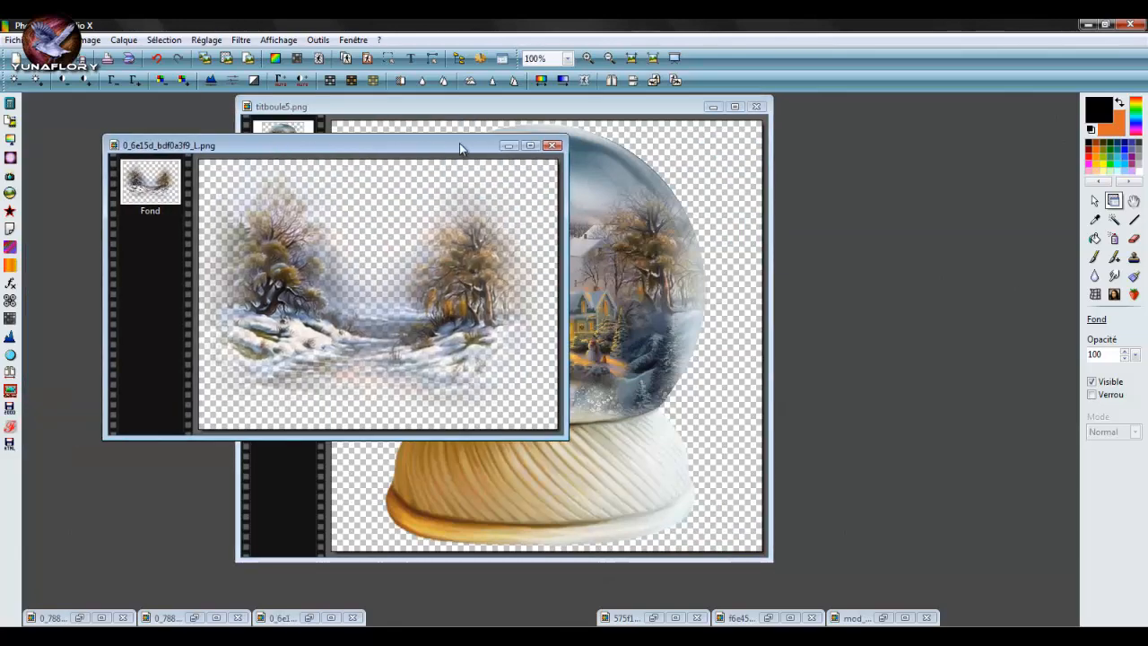
{"action": "left_click", "coordinate": [505, 146]}
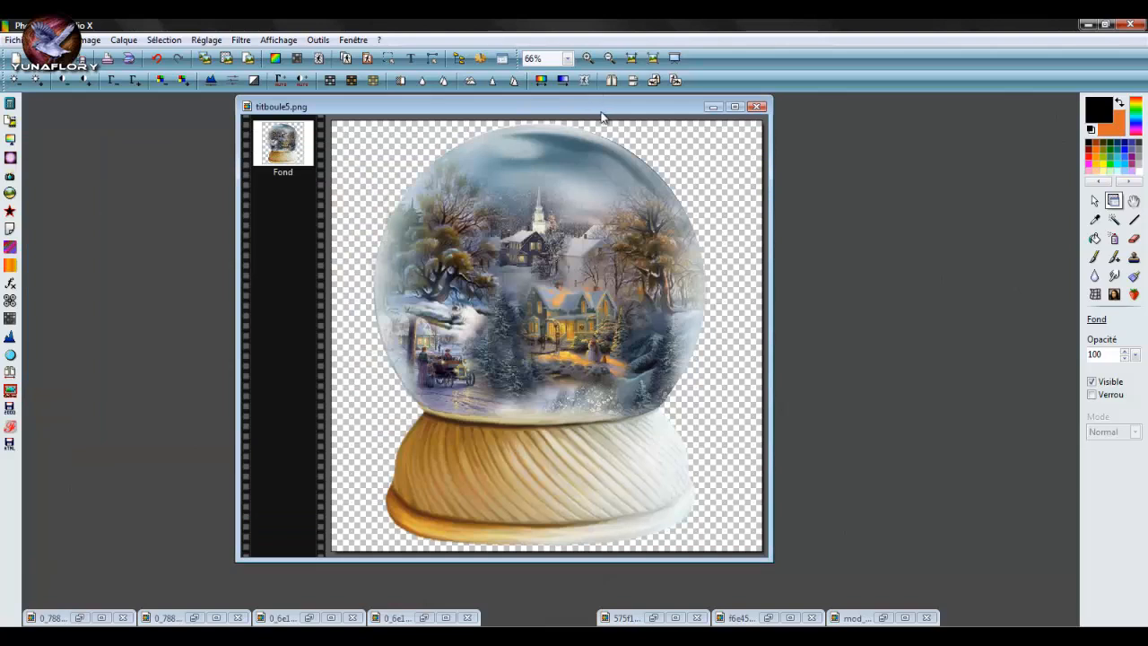
{"action": "left_click_drag", "start_coordinate": [603, 110], "coordinate": [515, 114]}
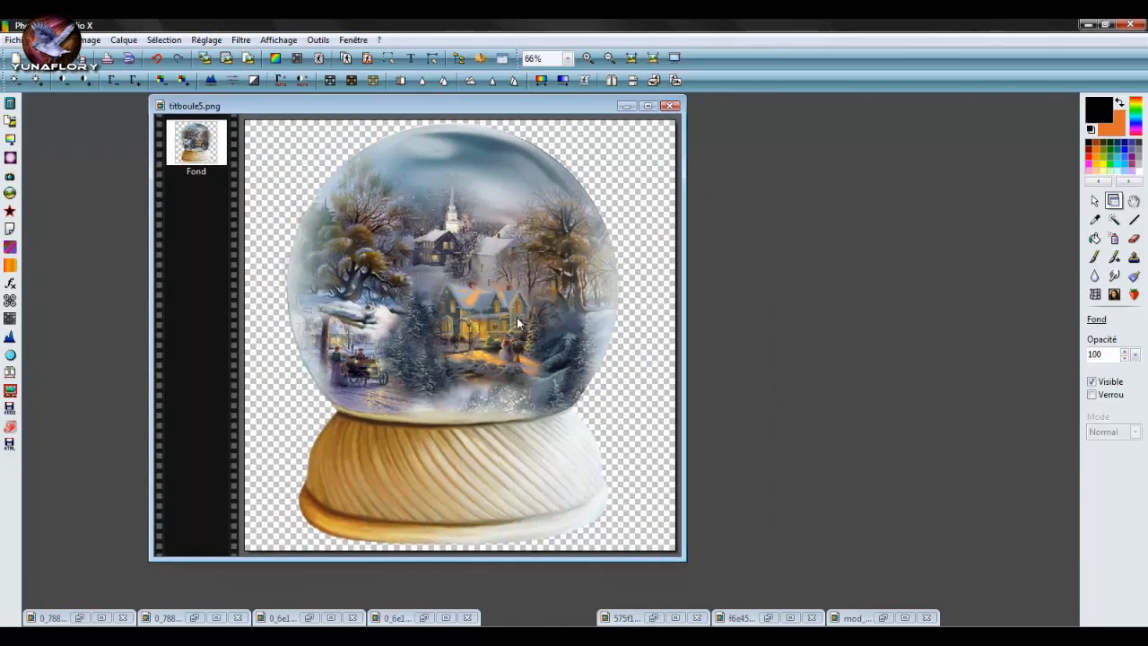
- Restore the red and white decoration image f6e45c4e.png and the Merry Christmas text image, and arrange their windows around the globe
{"action": "left_click", "coordinate": [768, 616]}
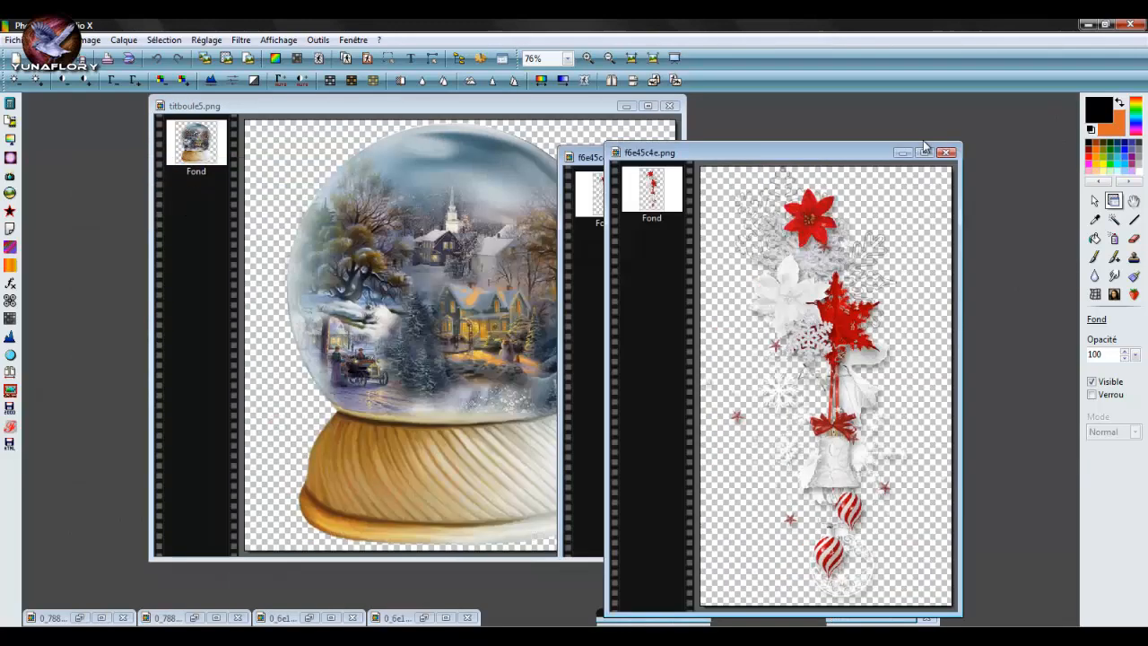
{"action": "left_click_drag", "start_coordinate": [923, 142], "coordinate": [985, 117]}
{"action": "left_click", "coordinate": [892, 616]}
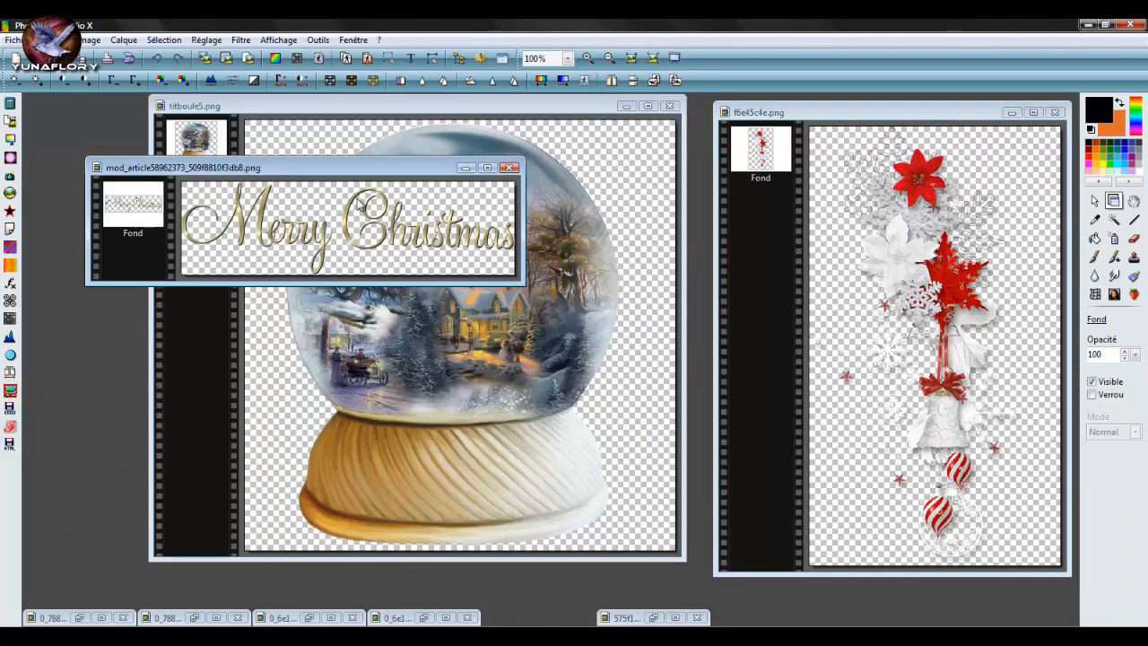
{"action": "left_click_drag", "start_coordinate": [370, 175], "coordinate": [427, 170]}
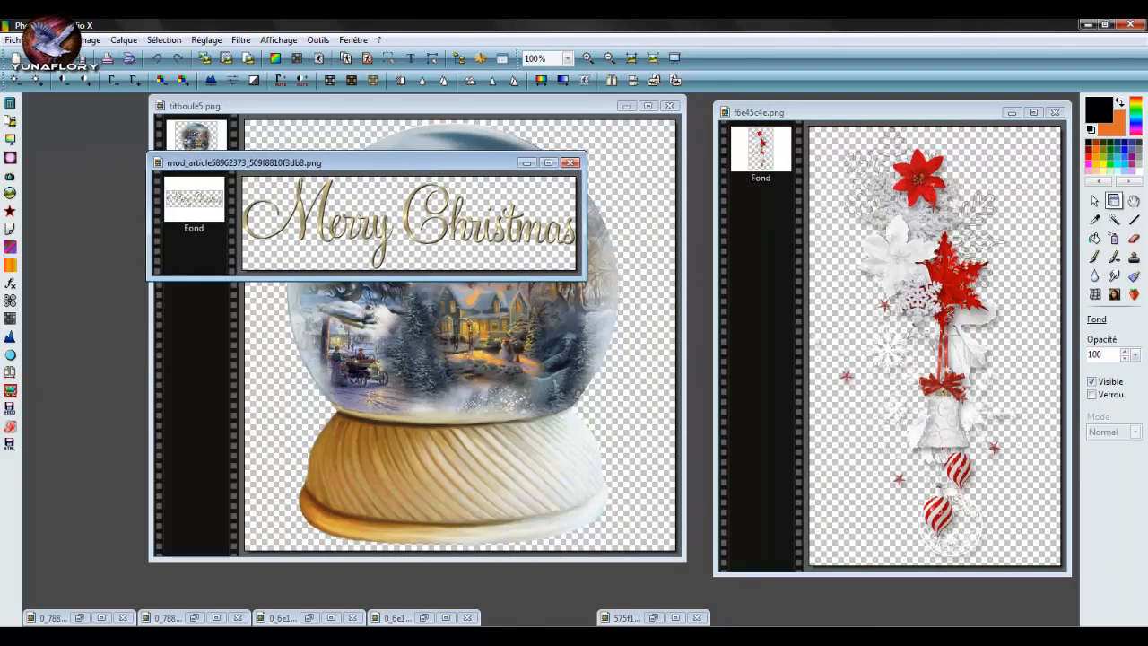
- Copy the gold Merry Christmas text image and paste it into titboule5.png as a new layer
{"action": "left_click", "coordinate": [52, 39]}
{"action": "left_click", "coordinate": [69, 155]}
{"action": "left_click", "coordinate": [254, 119]}
{"action": "left_click", "coordinate": [52, 40]}
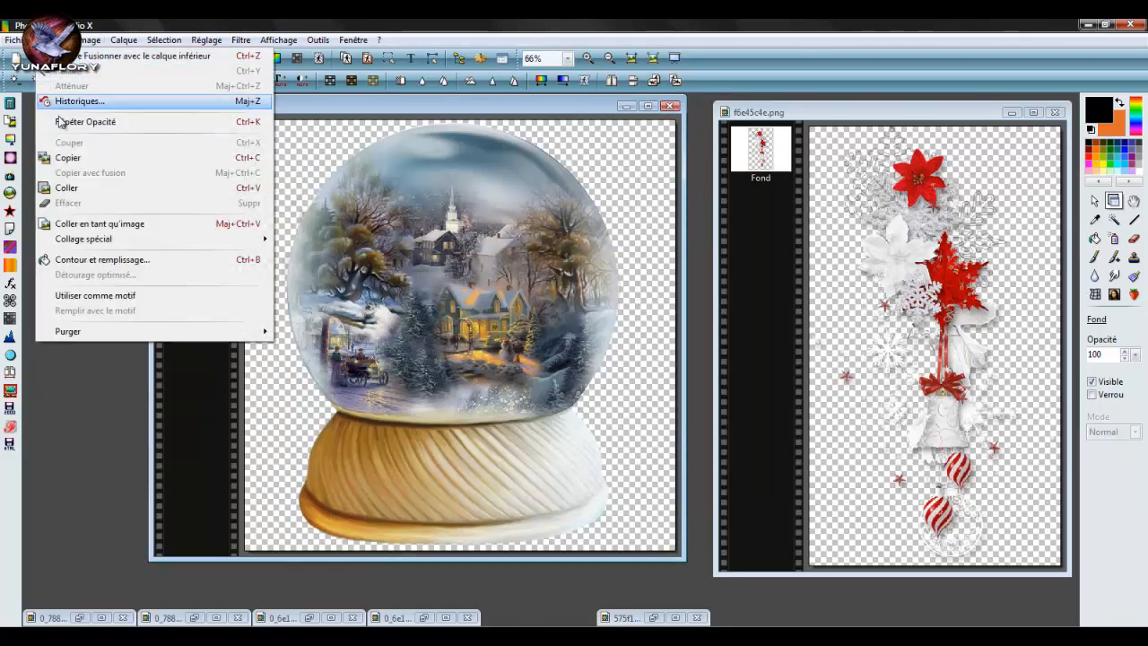
{"action": "left_click", "coordinate": [69, 188]}
- Shrink the Merry Christmas layer to about two thirds of its width and place it at the bottom of the glass ball
{"action": "scroll", "coordinate": [504, 354], "scroll_direction": "up", "scroll_amount": 1}
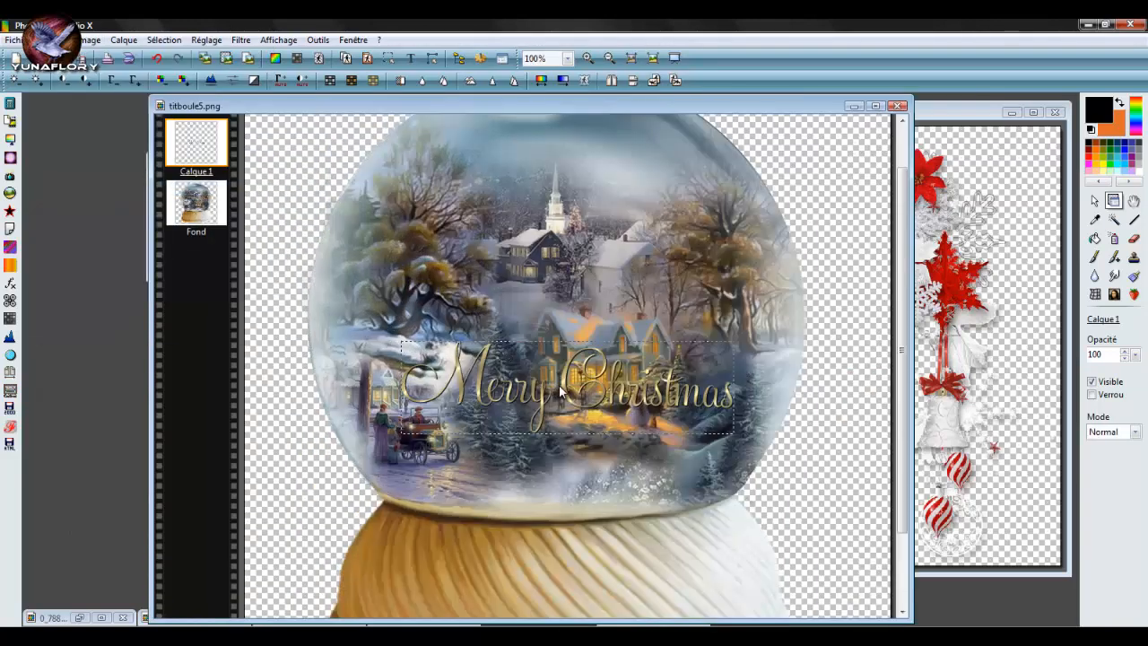
{"action": "left_click_drag", "start_coordinate": [566, 402], "coordinate": [542, 464]}
{"action": "right_click", "coordinate": [544, 466]}
{"action": "left_click", "coordinate": [574, 287]}
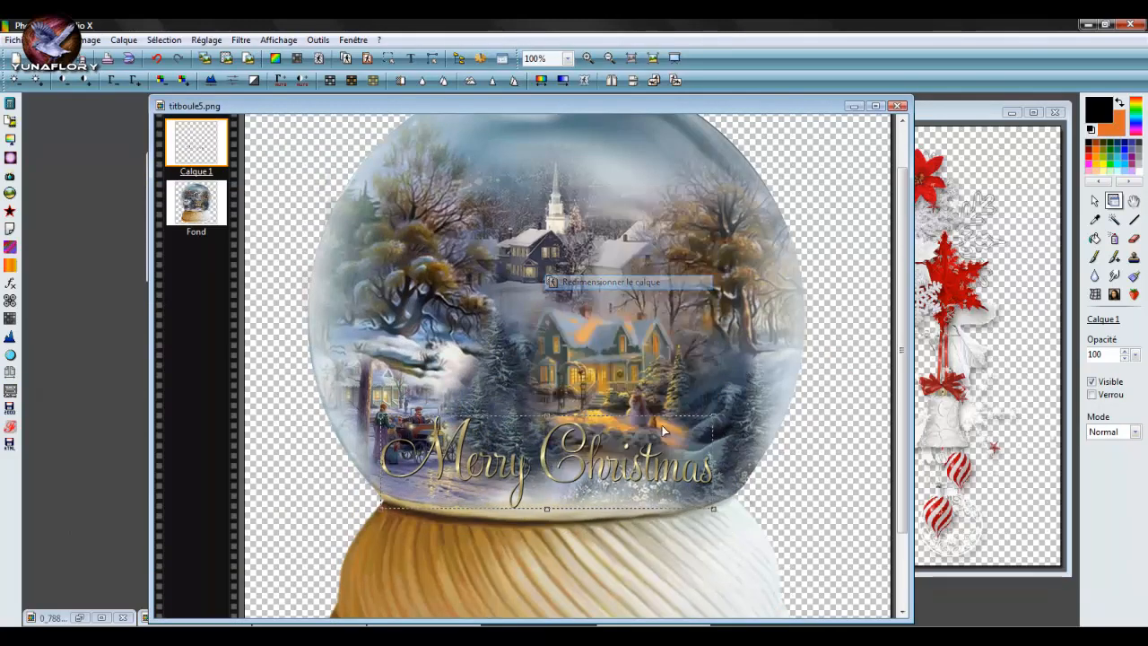
{"action": "left_click_drag", "start_coordinate": [708, 420], "coordinate": [608, 444]}
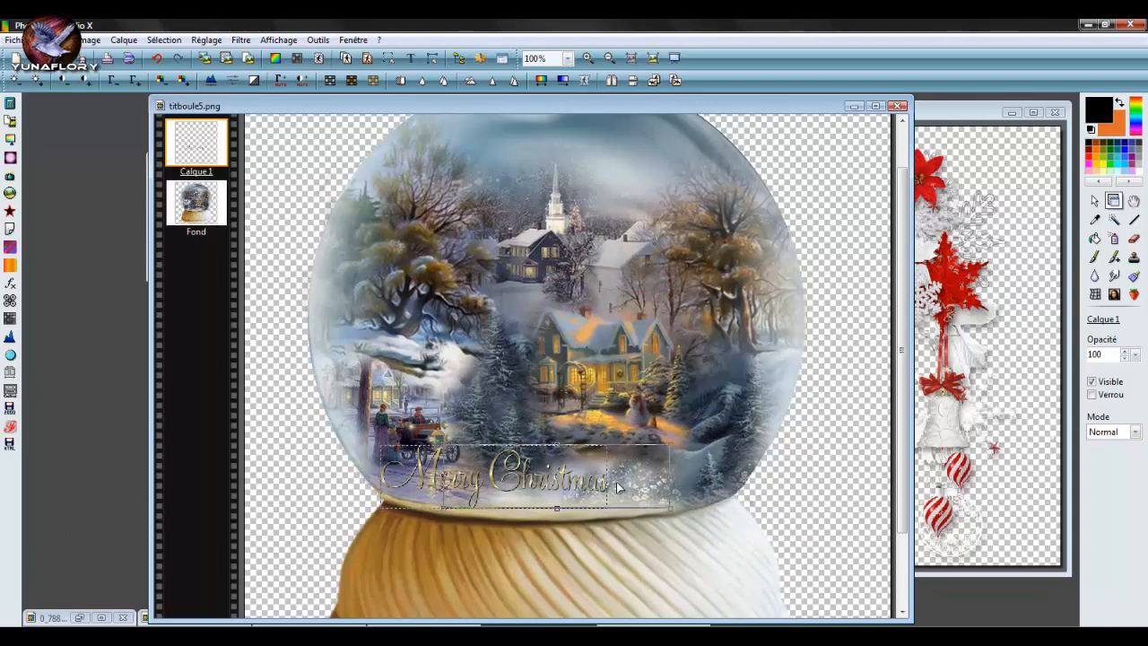
{"action": "left_click_drag", "start_coordinate": [551, 487], "coordinate": [643, 498]}
{"action": "right_click", "coordinate": [644, 498]}
{"action": "left_click", "coordinate": [664, 497]}
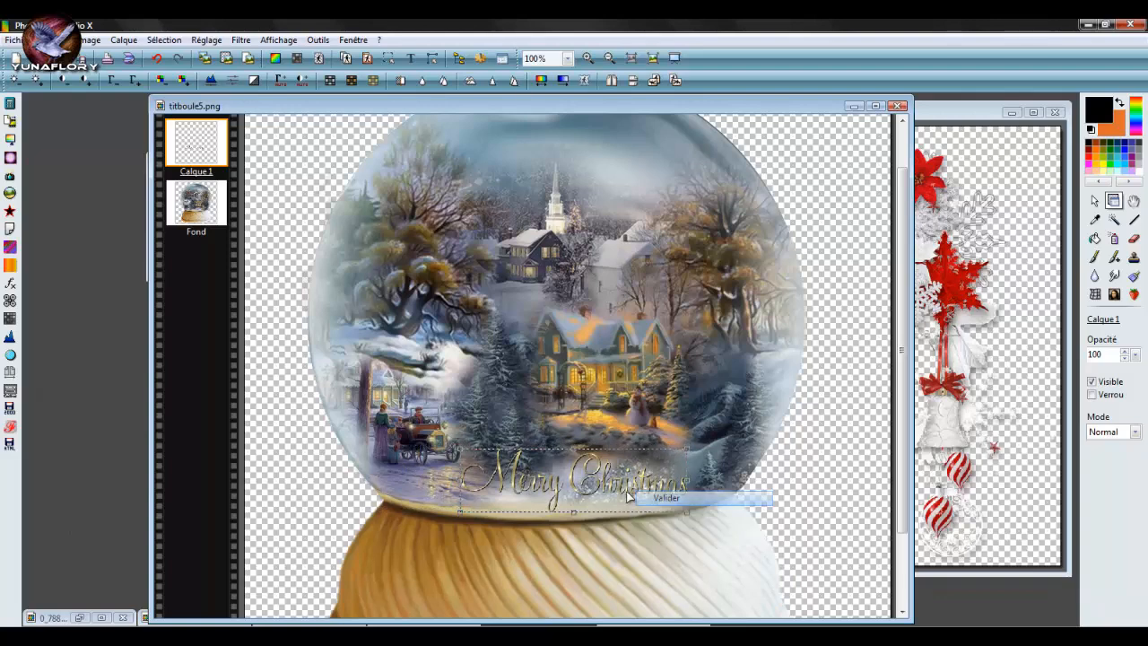
- Add a drop shadow (Ombre portée) to the Merry Christmas layer with Delta Y set to 2
{"action": "scroll", "coordinate": [606, 457], "scroll_direction": "up", "scroll_amount": 2}
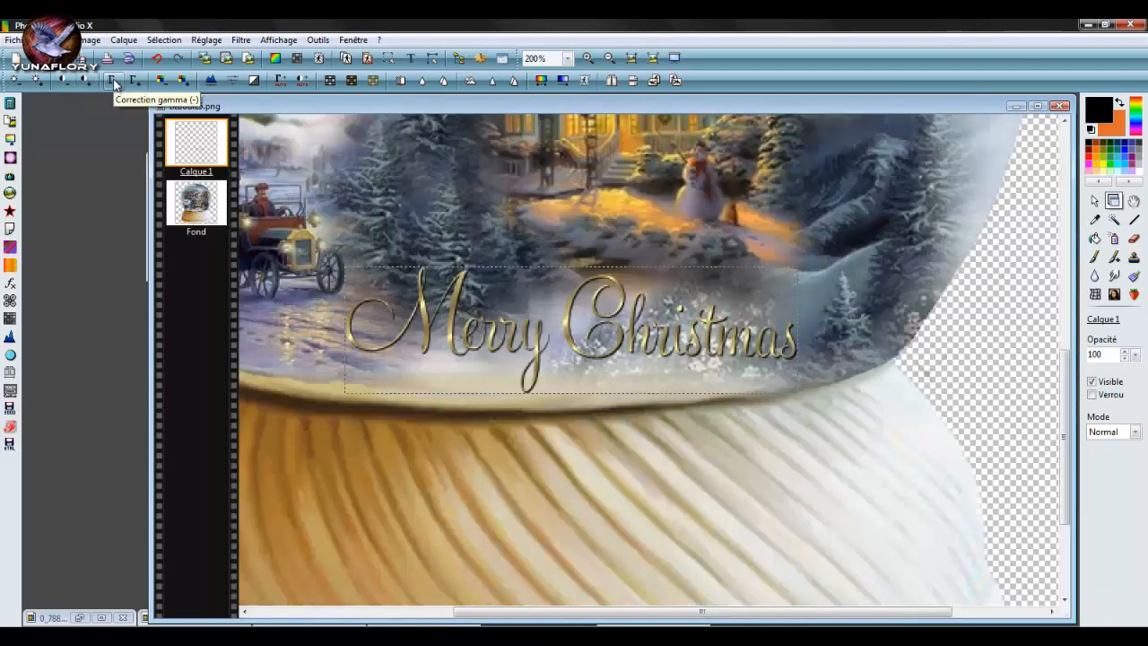
{"action": "double_click", "coordinate": [199, 159]}
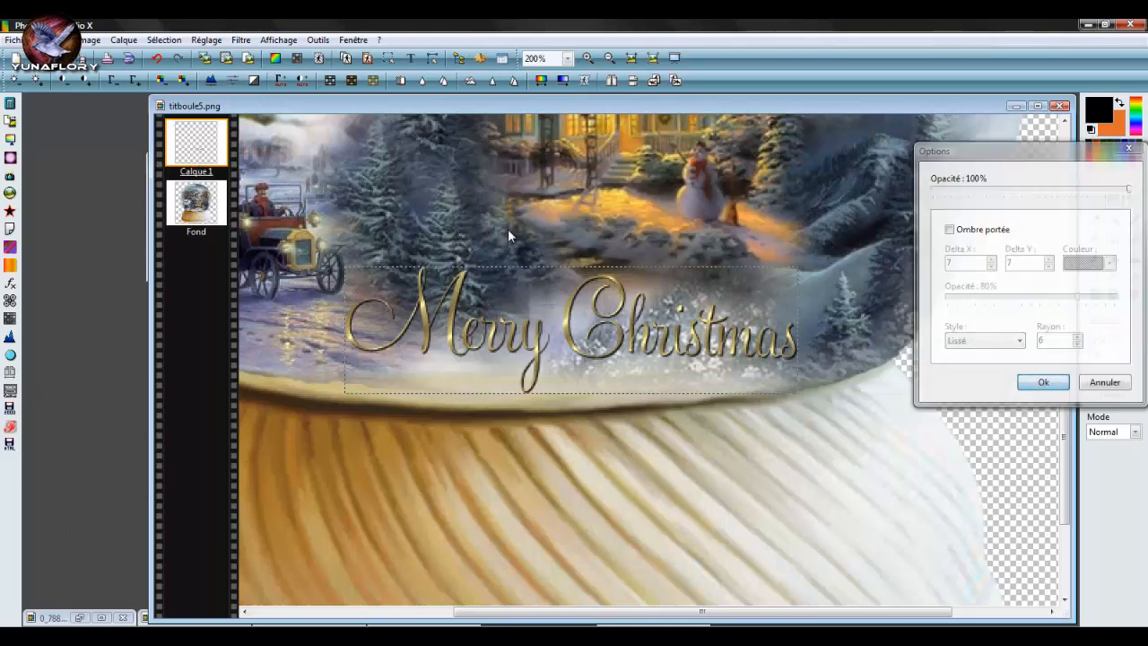
{"action": "left_click", "coordinate": [950, 230]}
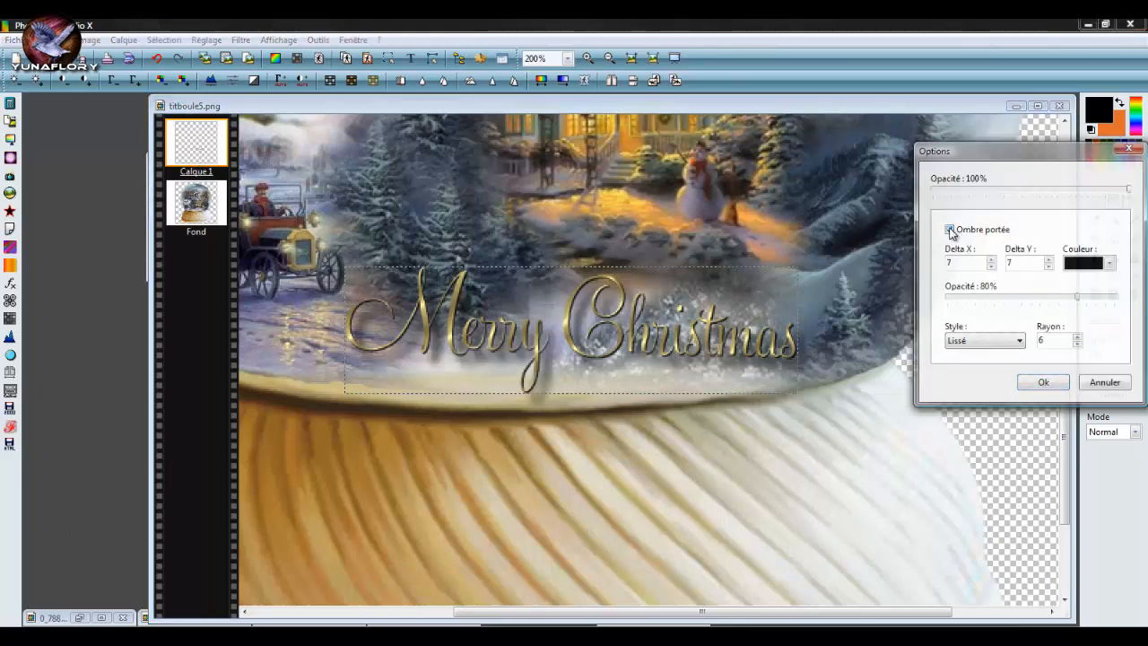
{"action": "left_click", "coordinate": [1047, 266]}
{"action": "left_click", "coordinate": [1047, 266]}
{"action": "left_click", "coordinate": [1047, 266]}
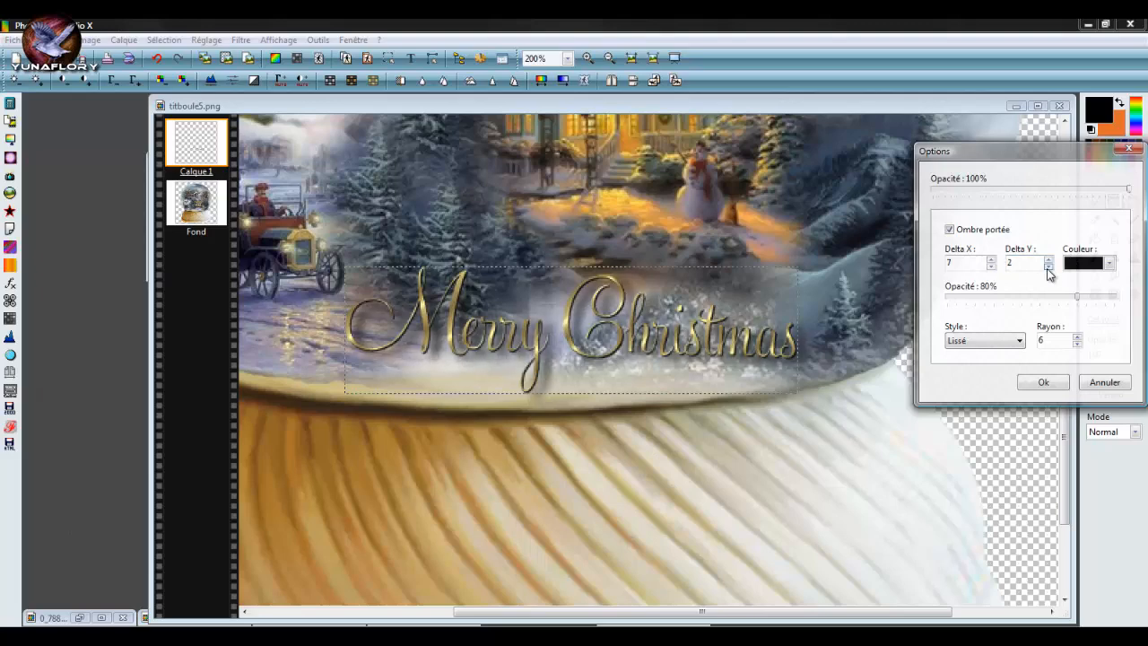
{"action": "left_click", "coordinate": [1042, 383]}
- Merge the drop shadow into the Merry Christmas layer and shift the text slightly right and up inside the ball
{"action": "scroll", "coordinate": [535, 356], "scroll_direction": "down", "scroll_amount": 3}
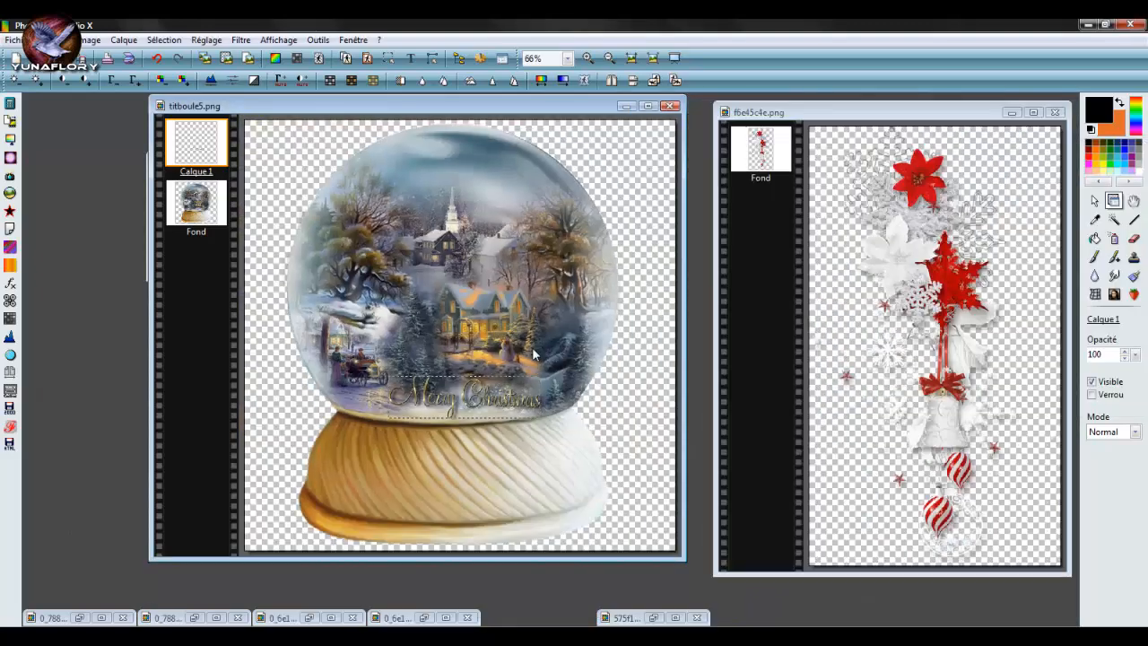
{"action": "right_click", "coordinate": [491, 402]}
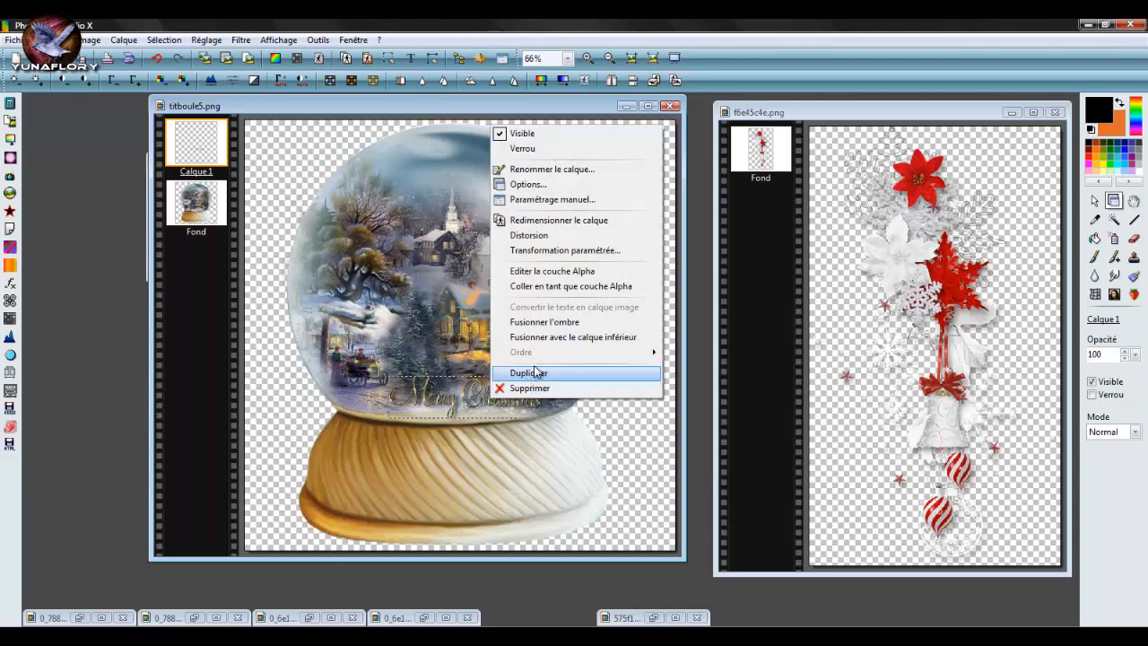
{"action": "left_click", "coordinate": [556, 323]}
{"action": "scroll", "coordinate": [509, 413], "scroll_direction": "up", "scroll_amount": 1}
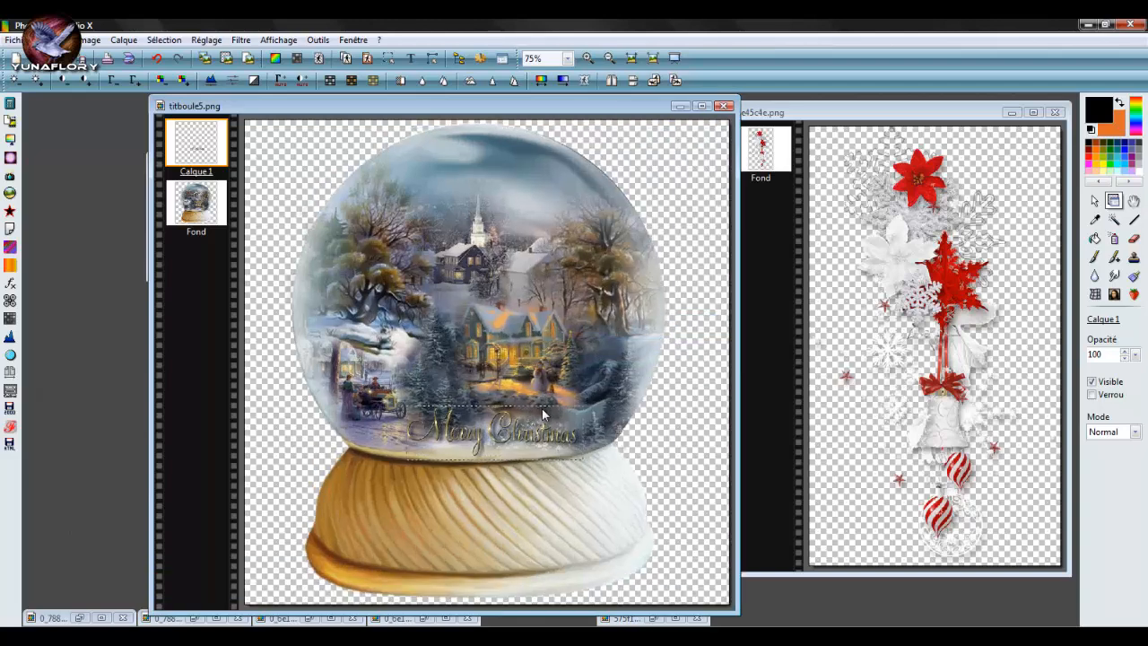
{"action": "scroll", "coordinate": [541, 418], "scroll_direction": "up", "scroll_amount": 1}
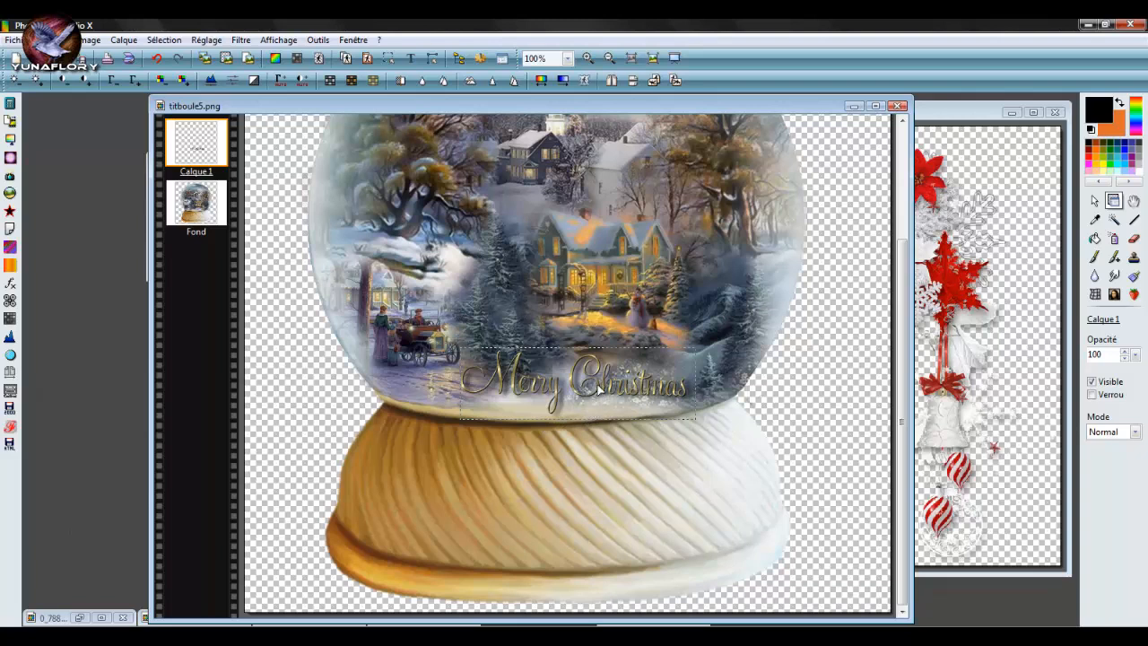
{"action": "mouse_move", "coordinate": [599, 388]}
{"action": "left_mouse_down"}
{"action": "mouse_move", "coordinate": [571, 396]}
{"action": "mouse_move", "coordinate": [567, 482]}
{"action": "mouse_move", "coordinate": [570, 401]}
{"action": "mouse_move", "coordinate": [609, 386]}
{"action": "left_mouse_up"}
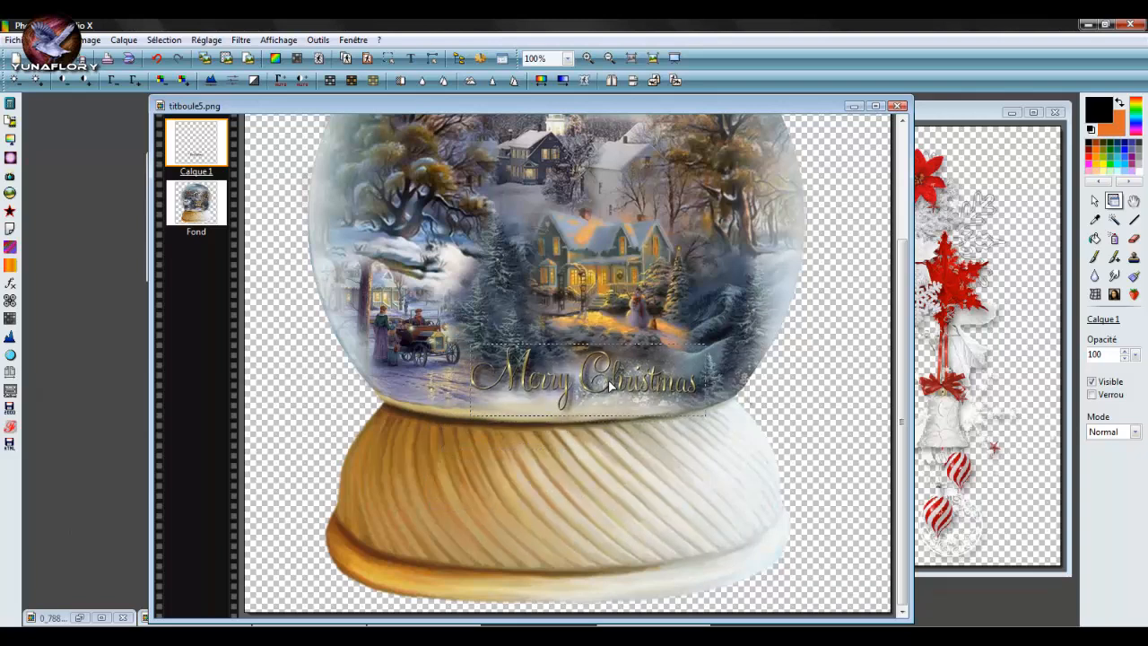
- Try a dark red drop shadow (Ombre portée) on the gold Merry Christmas layer
{"action": "double_click", "coordinate": [224, 149]}
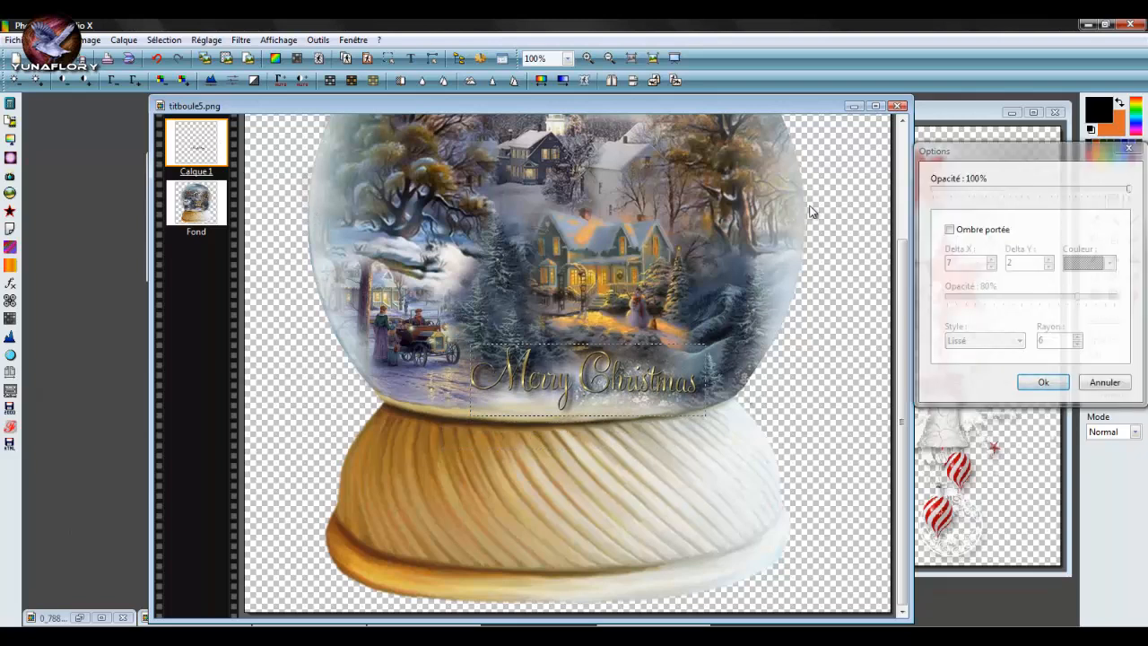
{"action": "left_click", "coordinate": [949, 229]}
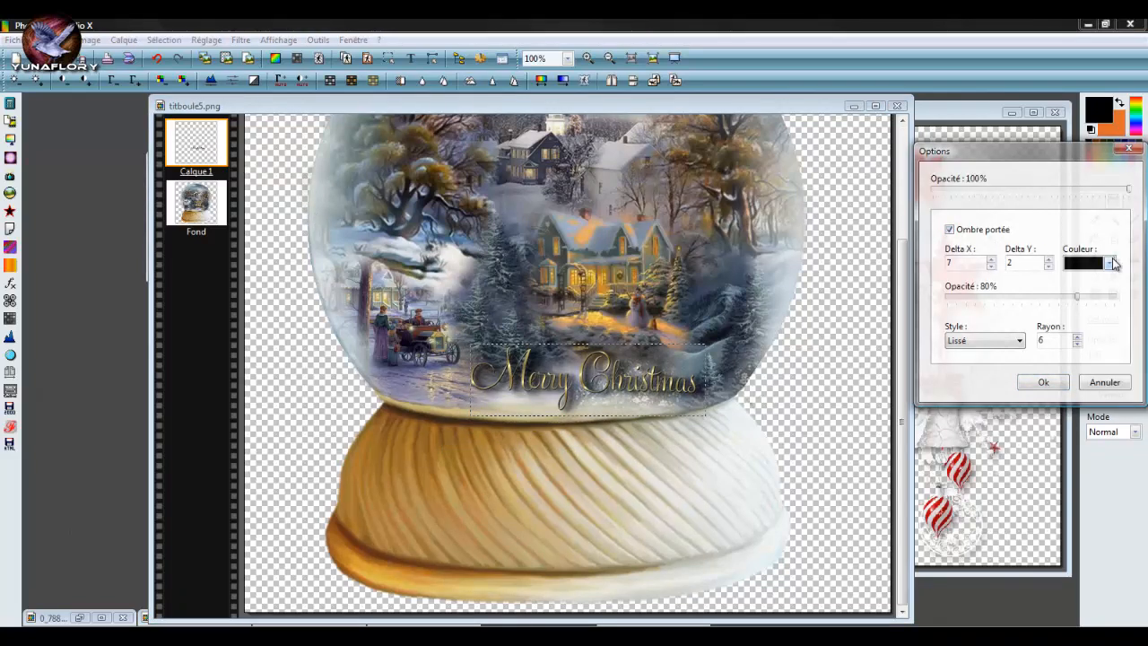
{"action": "left_click", "coordinate": [1109, 261]}
{"action": "left_click", "coordinate": [1041, 311]}
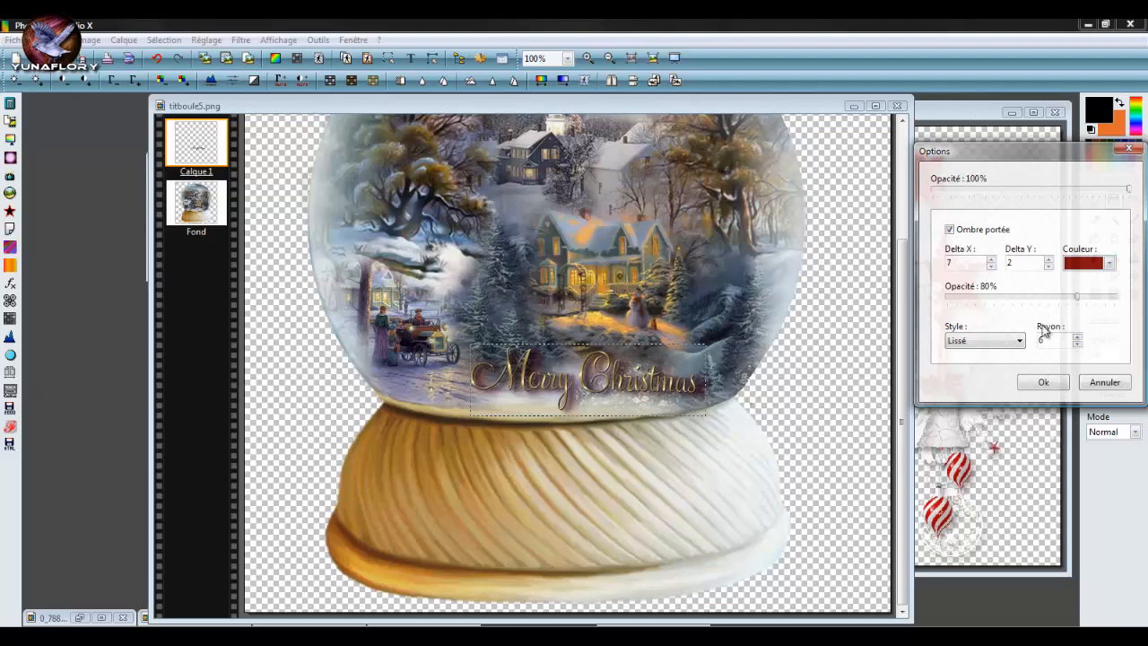
{"action": "left_click", "coordinate": [1043, 382]}
{"action": "scroll", "coordinate": [599, 373], "scroll_direction": "down", "scroll_amount": 1}
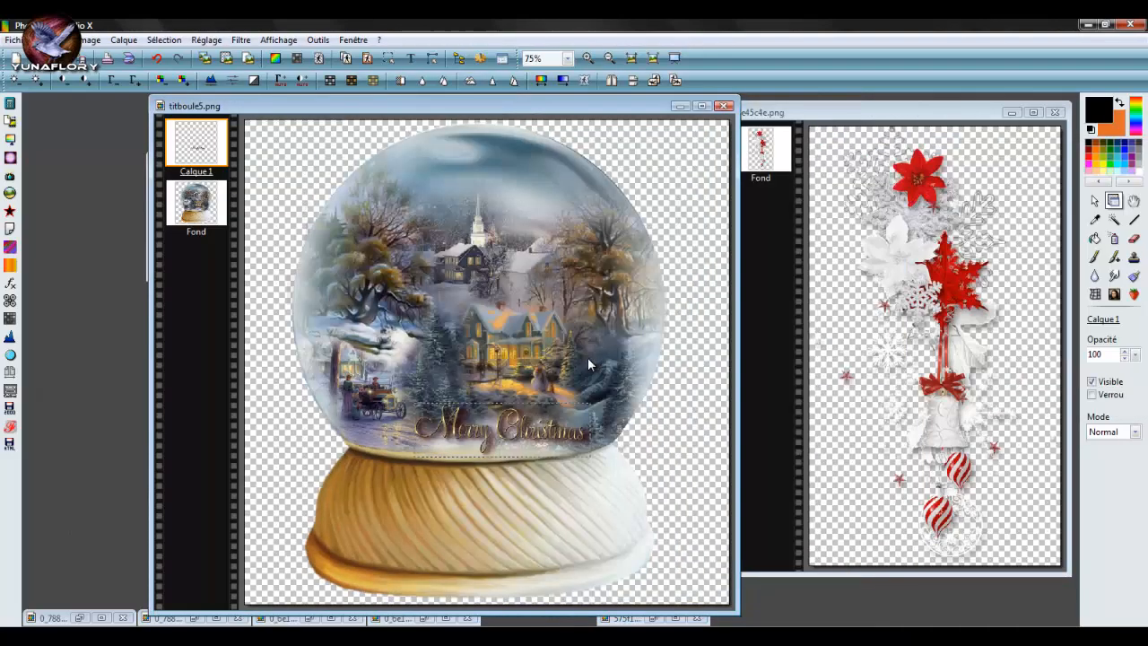
- Delete the gold Merry Christmas image layer from titboule5.png
{"action": "right_click", "coordinate": [213, 151]}
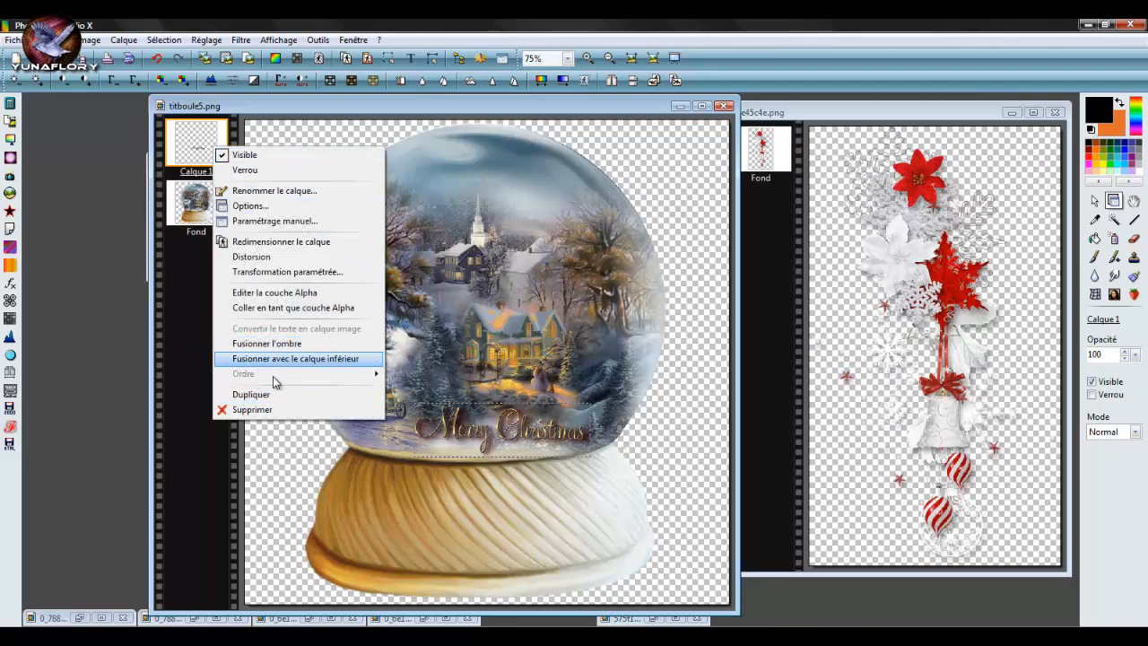
{"action": "left_click", "coordinate": [250, 409]}
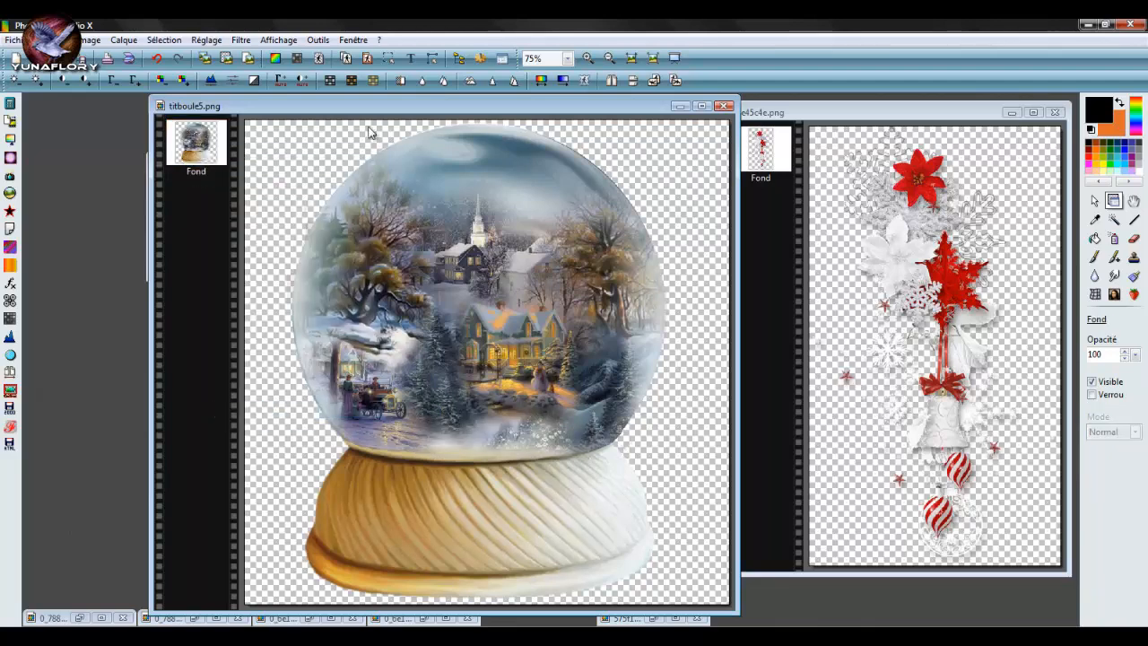
- Add the creator's copyright signature as a text layer and place it on the transparent area at the ball's upper left
{"action": "left_click", "coordinate": [409, 58]}
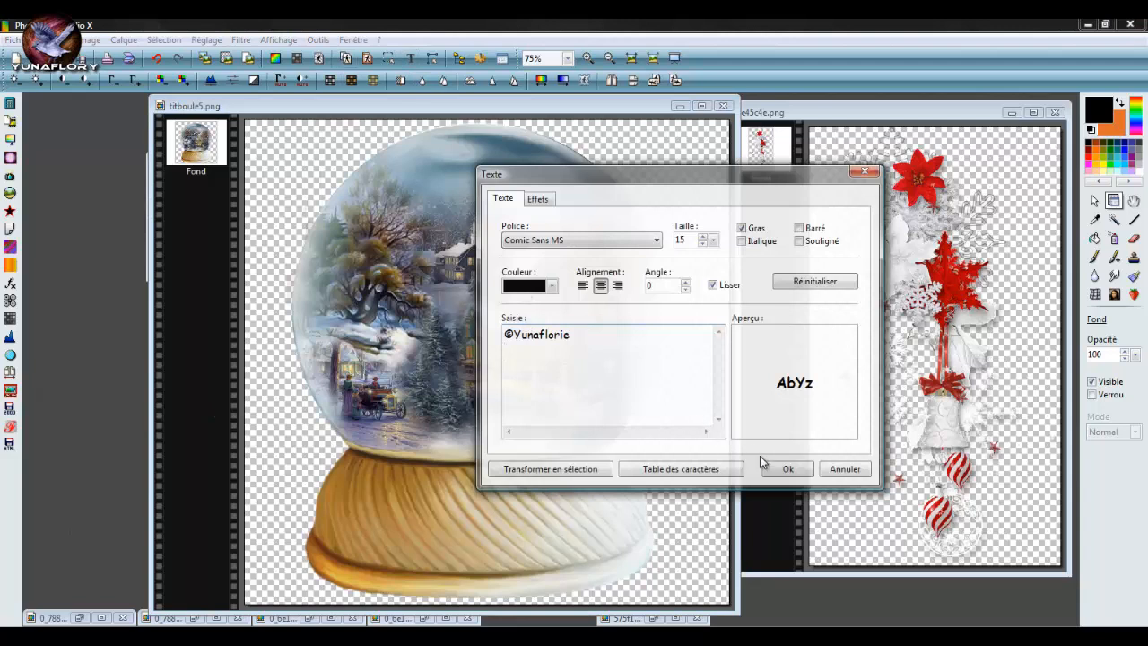
{"action": "left_click", "coordinate": [786, 468]}
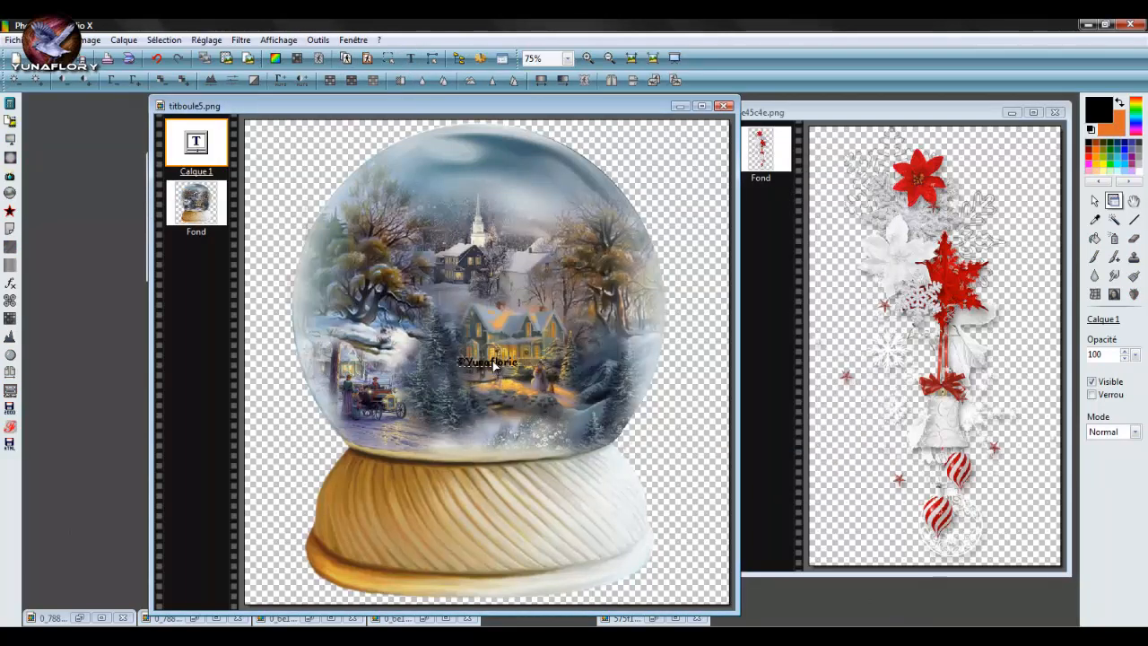
{"action": "left_click_drag", "start_coordinate": [492, 363], "coordinate": [296, 168]}
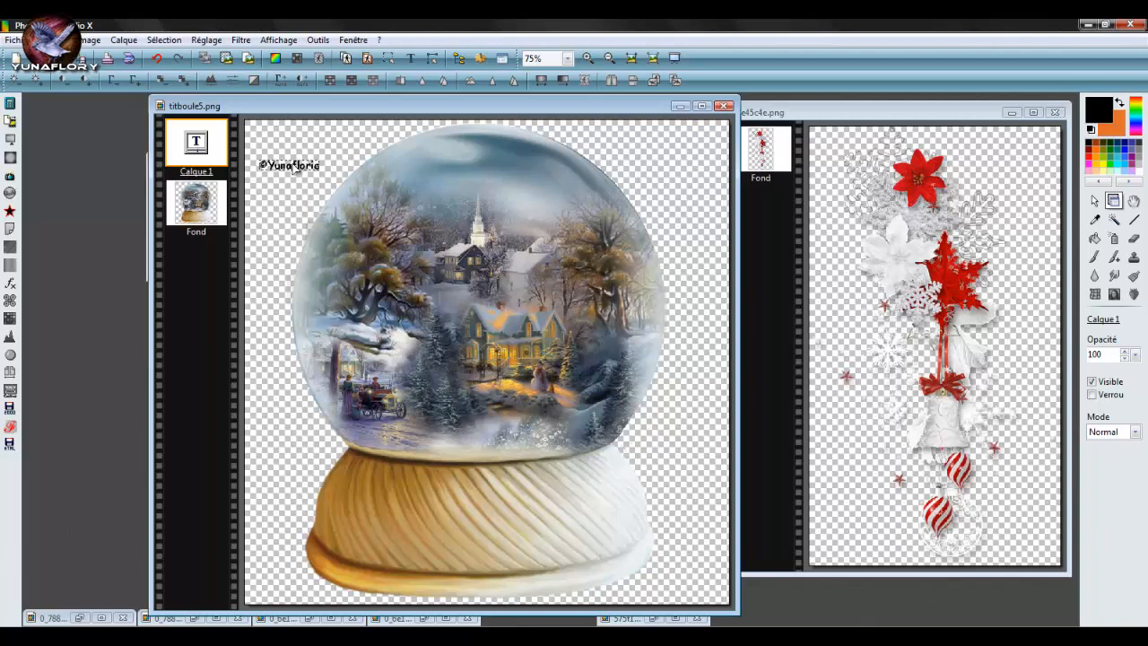
- Start a new text layer and replace the signature wording with "Merry Christmas"
{"action": "left_click", "coordinate": [410, 58]}
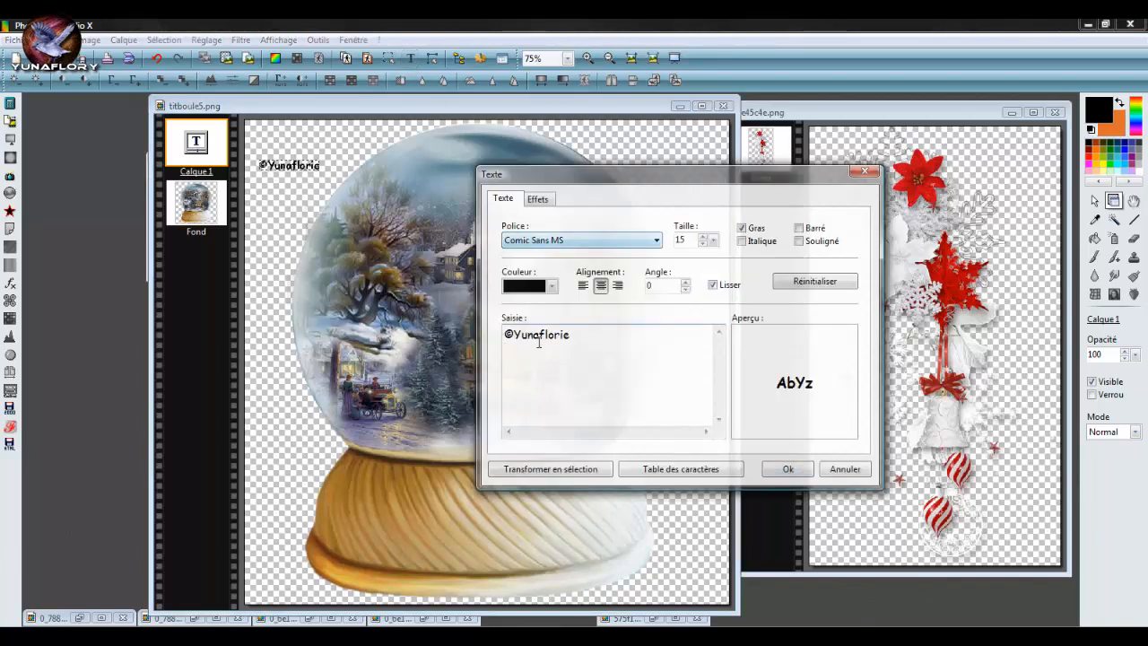
{"action": "left_click_drag", "start_coordinate": [577, 332], "coordinate": [502, 319]}
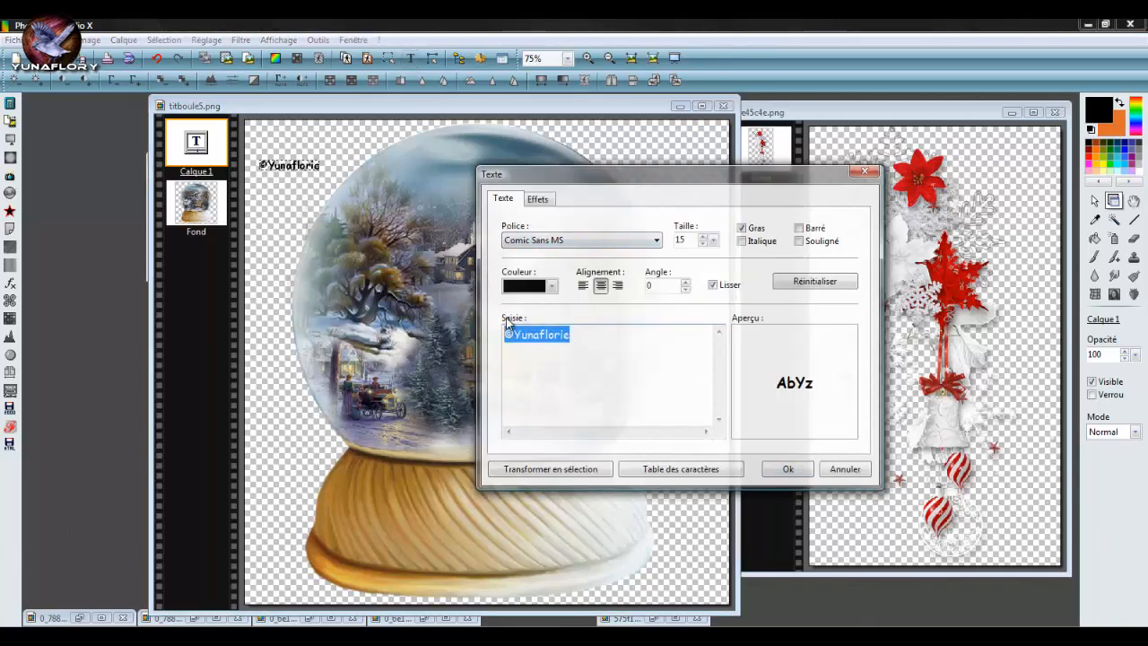
{"action": "key", "text": "Delete"}
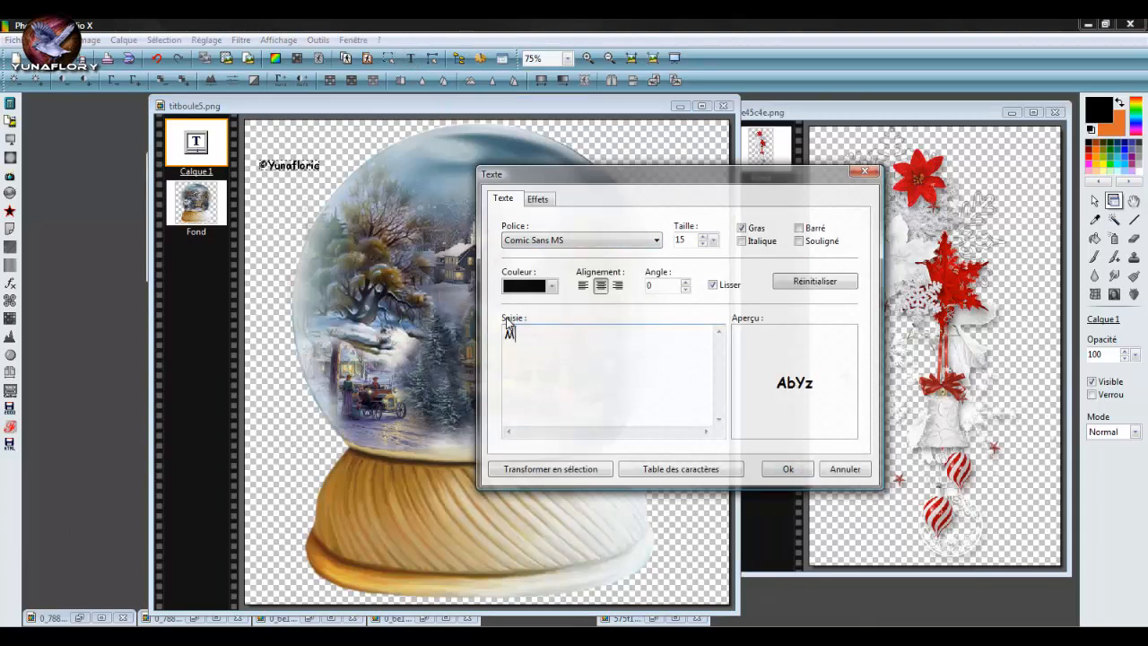
{"action": "type", "text": "Merry "}
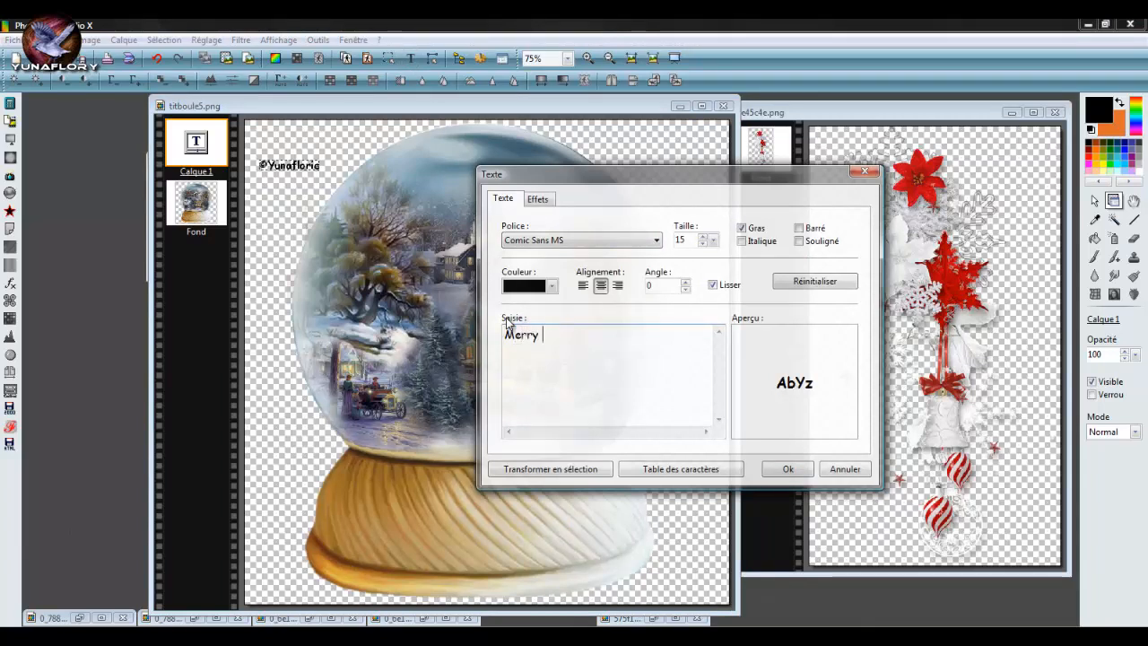
{"action": "type", "text": "Christmas"}
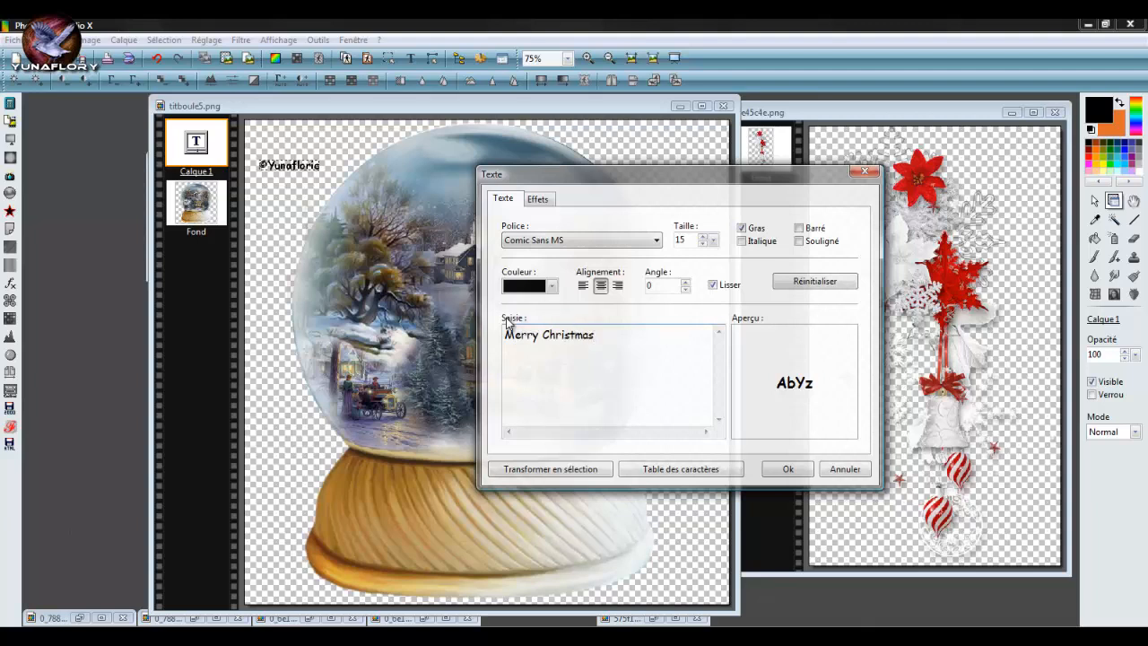
- Try the Deneane font at size 29 for the Merry Christmas text
{"action": "left_click", "coordinate": [656, 241]}
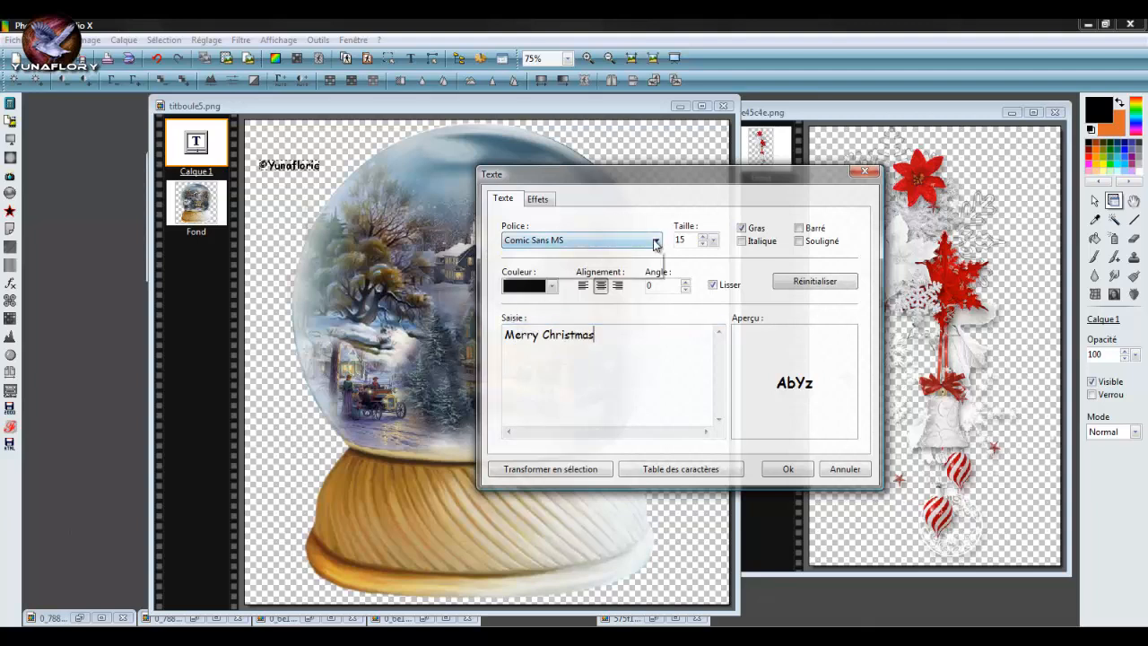
{"action": "scroll", "coordinate": [549, 394], "scroll_direction": "down", "scroll_amount": 5}
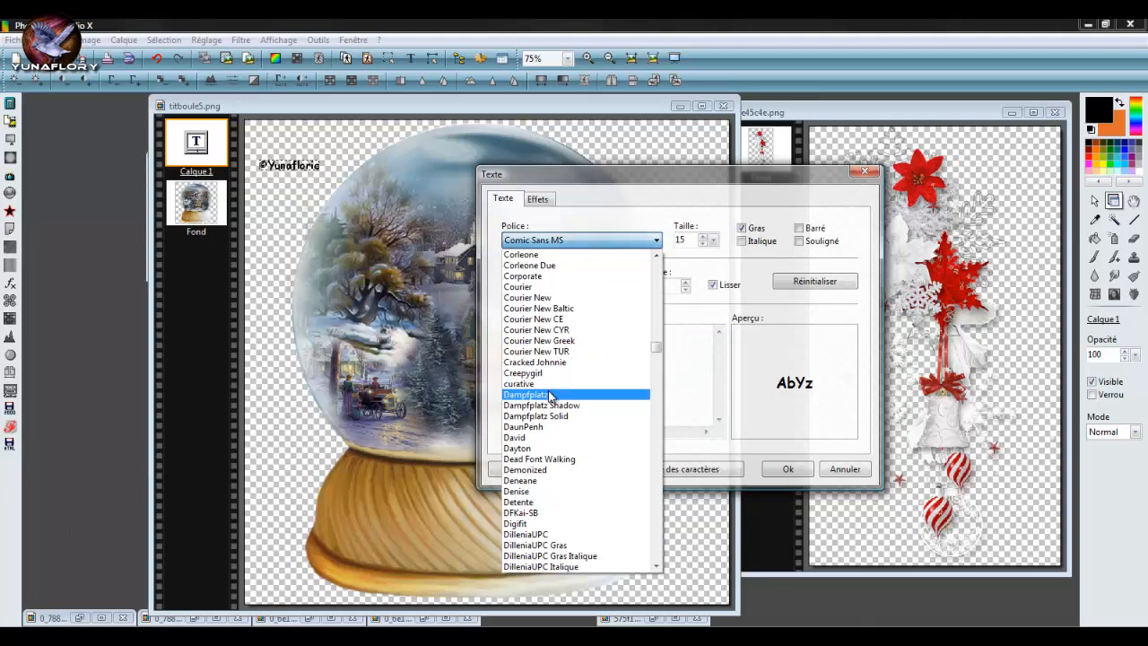
{"action": "left_click", "coordinate": [549, 395]}
{"action": "key", "text": "Down"}
{"action": "key", "text": "Down"}
{"action": "key", "text": "Down"}
{"action": "key", "text": "Down"}
{"action": "key", "text": "Down"}
{"action": "key", "text": "Down"}
{"action": "key", "text": "Down"}
{"action": "key", "text": "Down"}
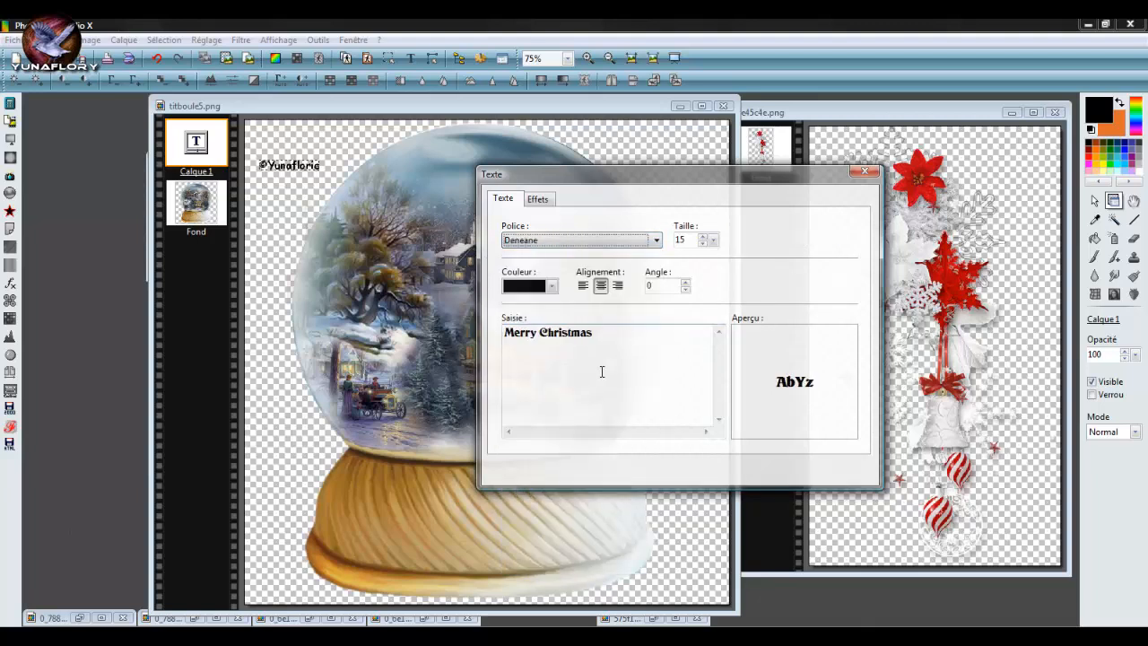
{"action": "left_click", "coordinate": [703, 237]}
{"action": "left_click", "coordinate": [703, 236]}
{"action": "left_click", "coordinate": [703, 237]}
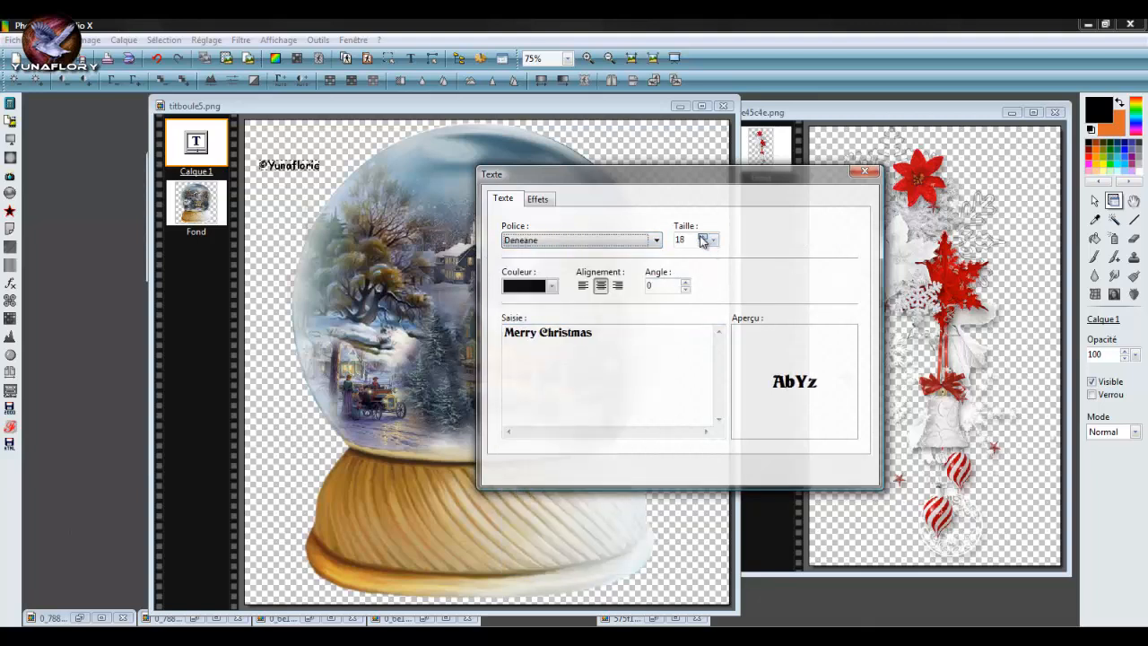
{"action": "left_click", "coordinate": [701, 237]}
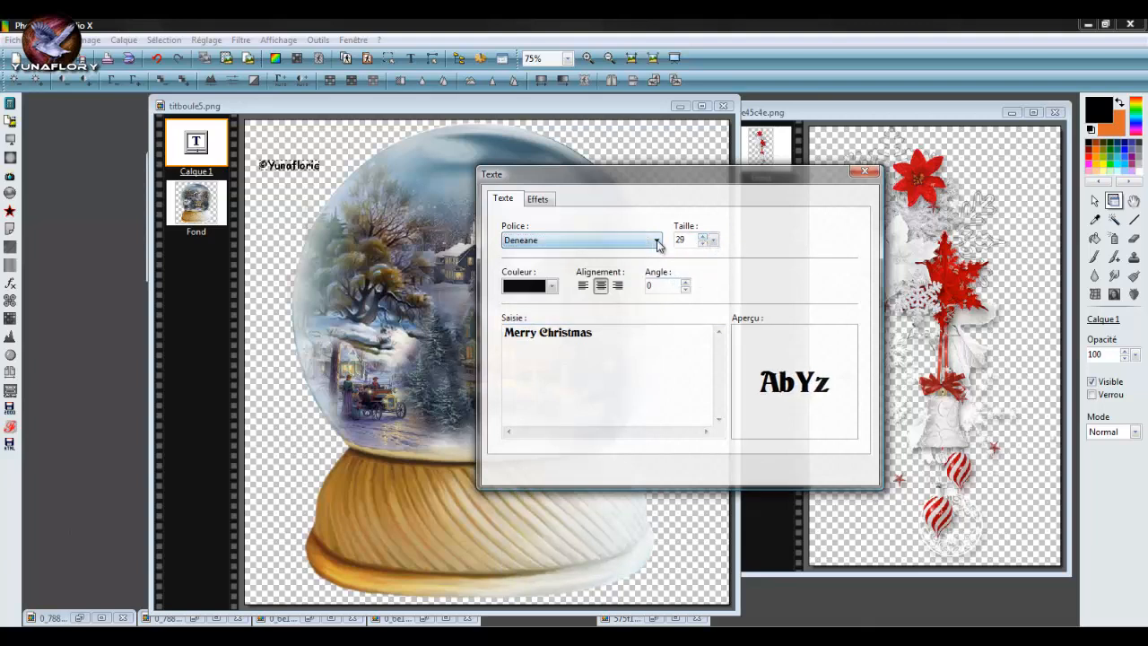
- Browse further through the fonts and set the Merry Christmas text to Ephesis
{"action": "left_click", "coordinate": [657, 240]}
{"action": "left_click", "coordinate": [538, 495]}
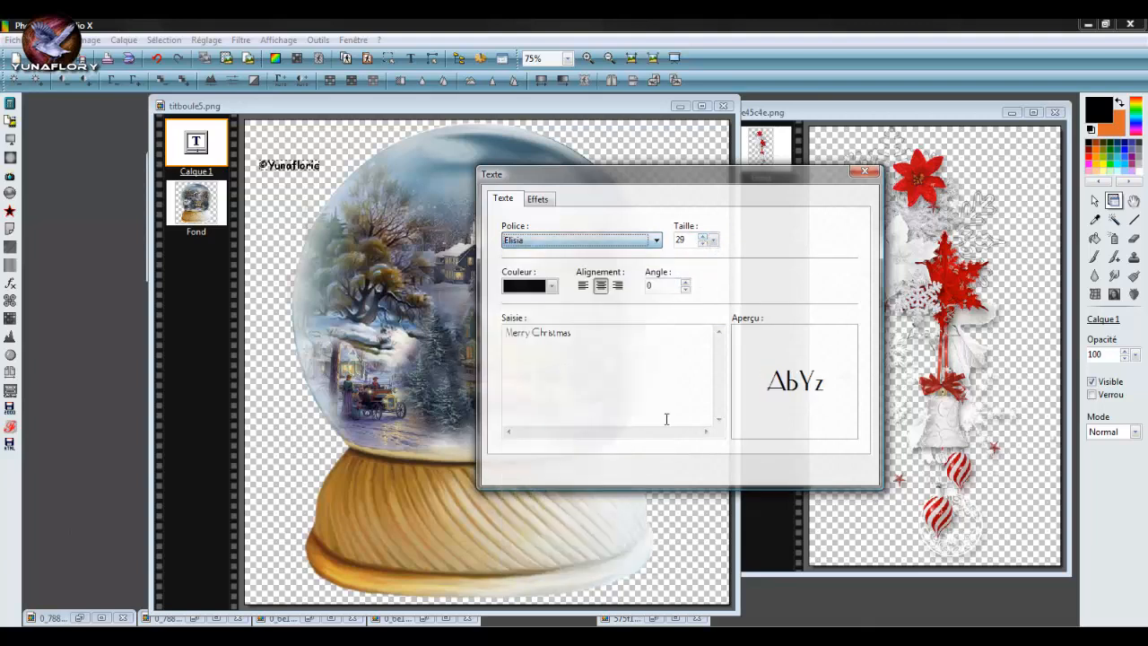
{"action": "key", "text": "Down"}
{"action": "key", "text": "Down"}
{"action": "key", "text": "Down"}
{"action": "key", "text": "Down"}
{"action": "key", "text": "Down"}
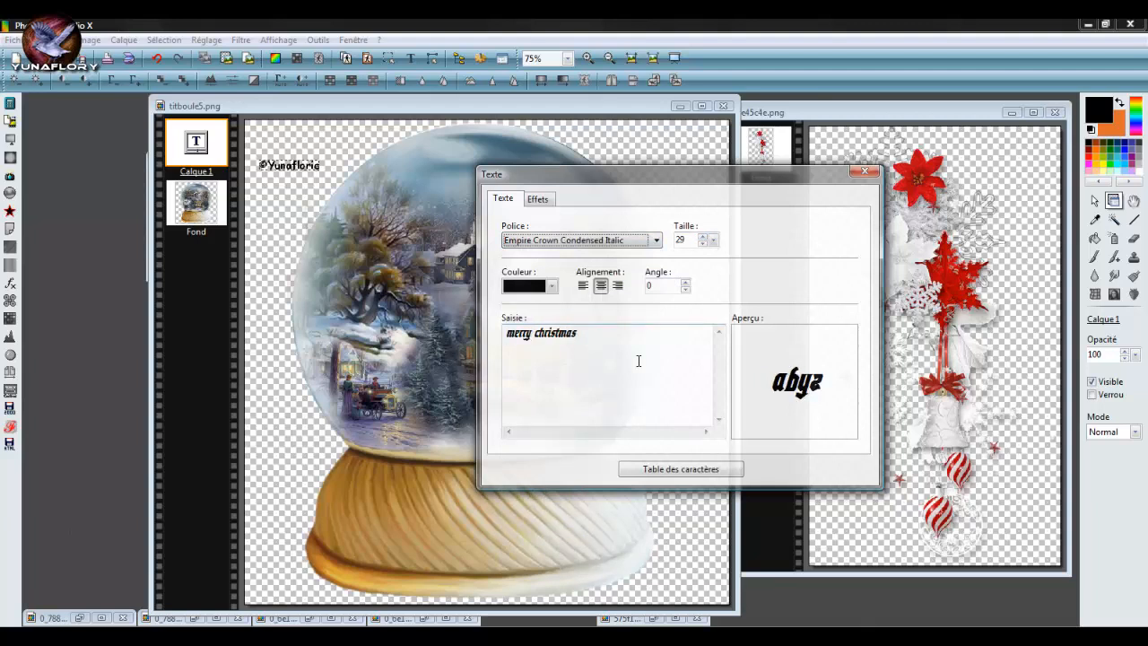
{"action": "key", "text": "Down"}
{"action": "key", "text": "Down"}
{"action": "key", "text": "Down"}
{"action": "key", "text": "Down"}
{"action": "key", "text": "Down"}
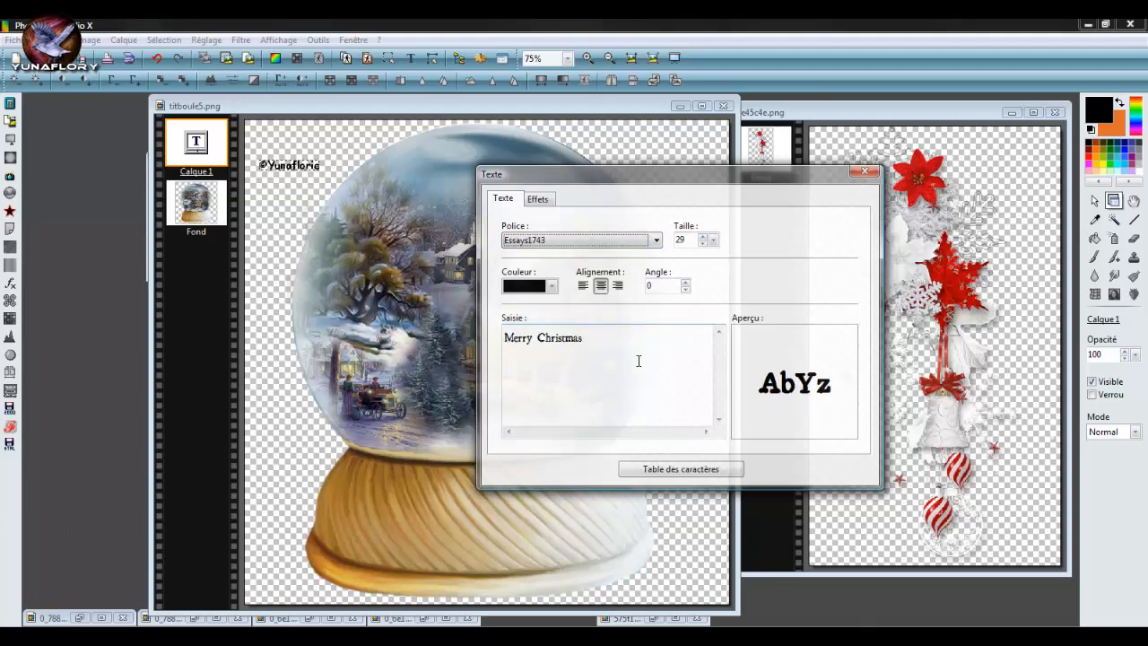
{"action": "key", "text": "Down"}
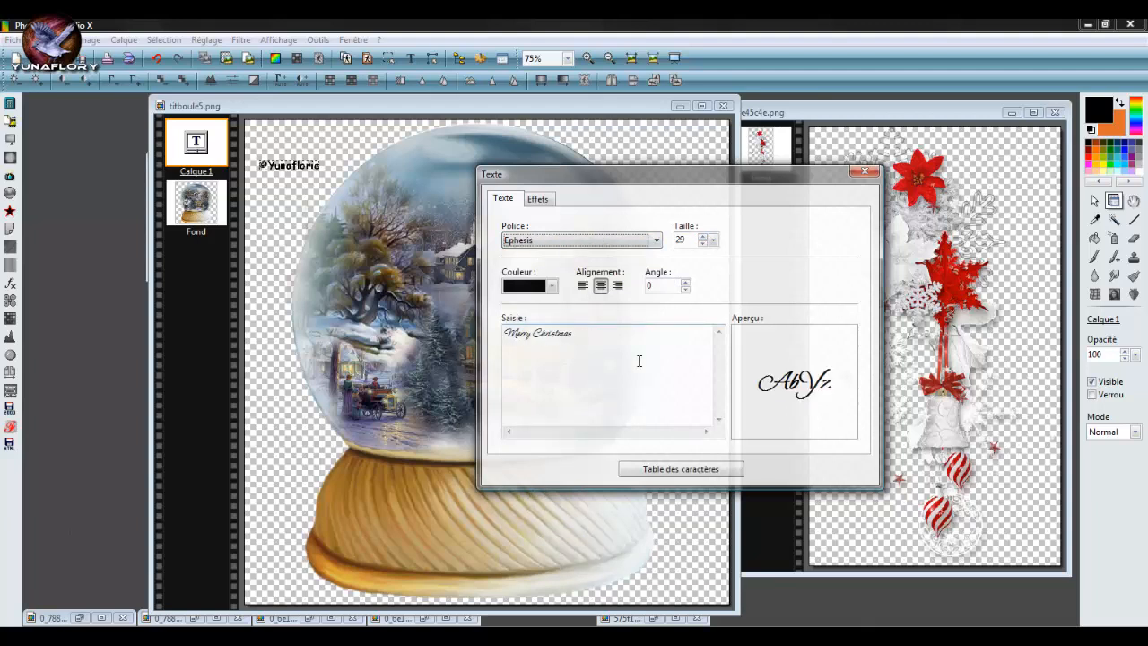
- Set the Merry Christmas text size to 42 and place the text at the bottom of the glass ball
{"action": "left_click", "coordinate": [704, 240]}
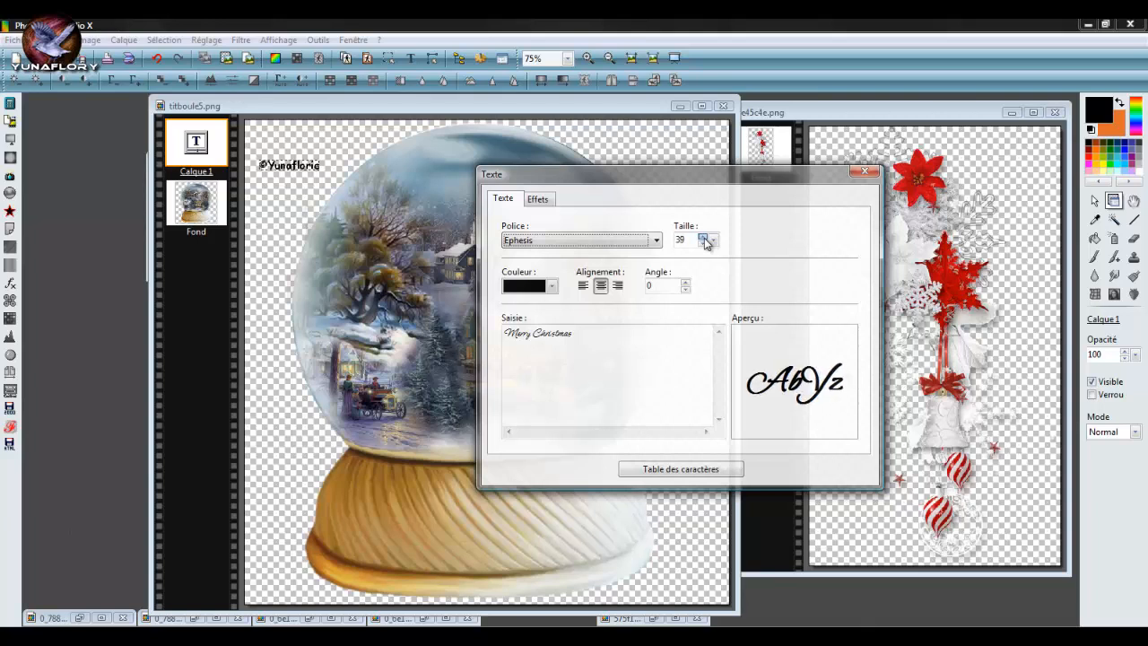
{"action": "left_click", "coordinate": [741, 227]}
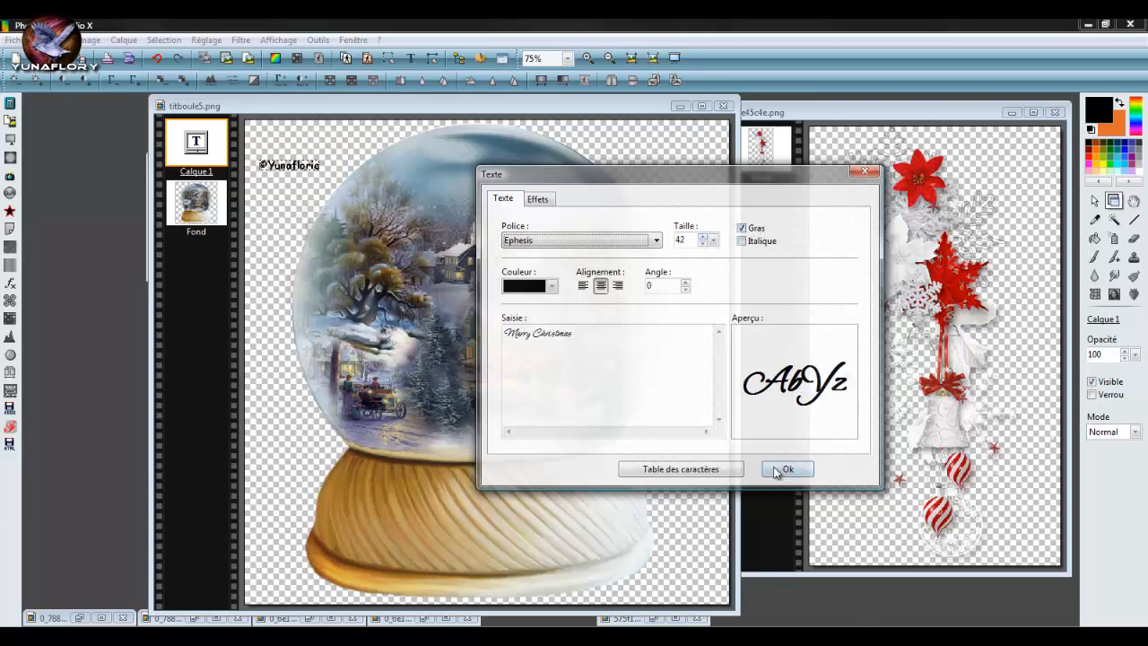
{"action": "left_click", "coordinate": [785, 469]}
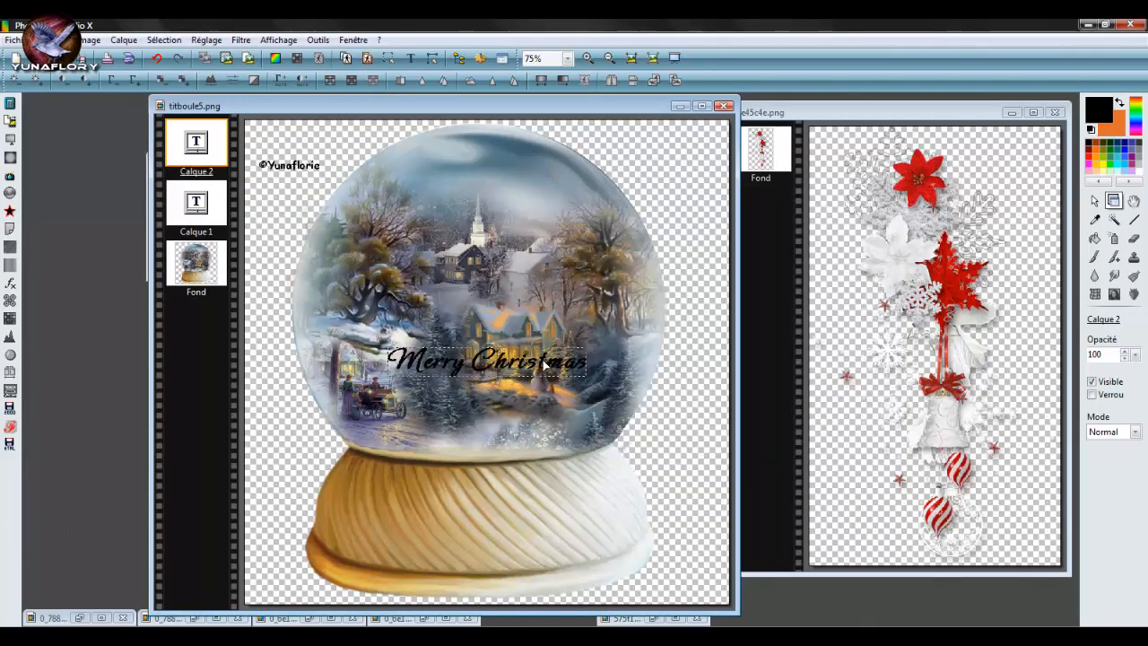
{"action": "left_click_drag", "start_coordinate": [536, 365], "coordinate": [535, 435]}
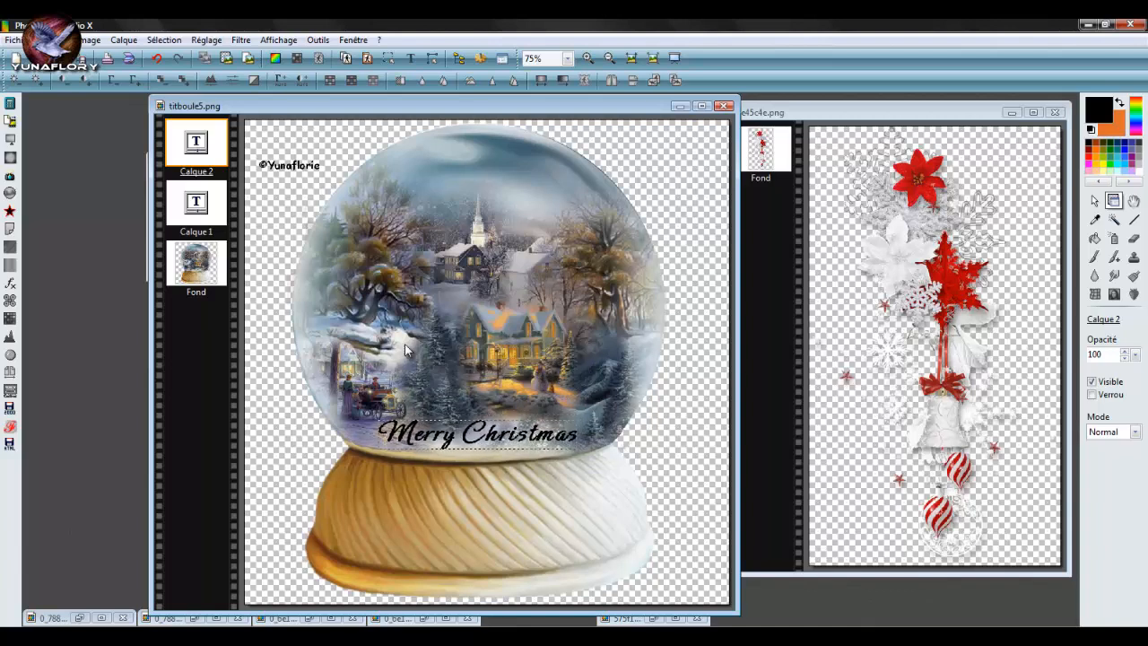
- Change the Merry Christmas text colour to white and nudge the text slightly down inside the ball
{"action": "double_click", "coordinate": [206, 134]}
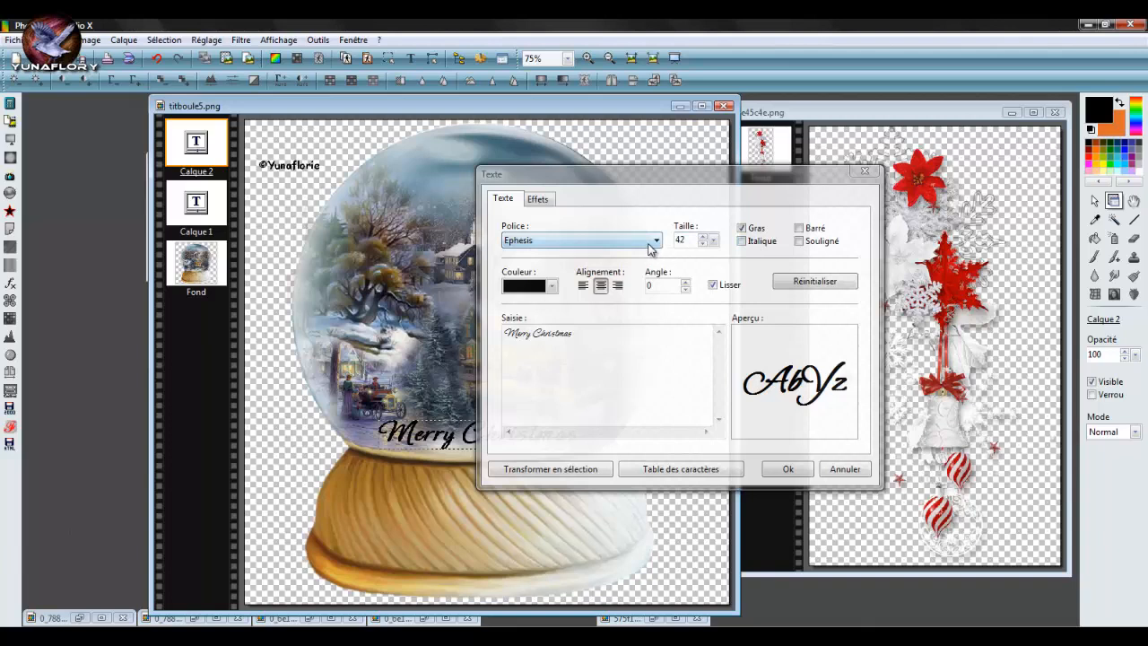
{"action": "left_click", "coordinate": [550, 286]}
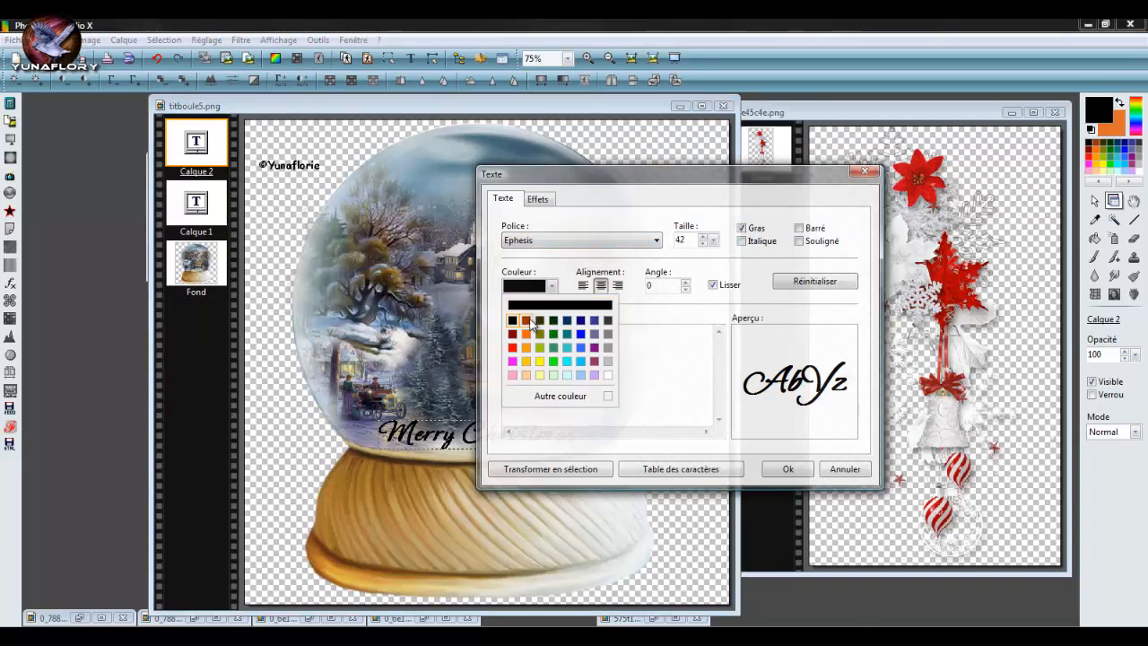
{"action": "left_click", "coordinate": [606, 375]}
{"action": "left_click", "coordinate": [787, 469]}
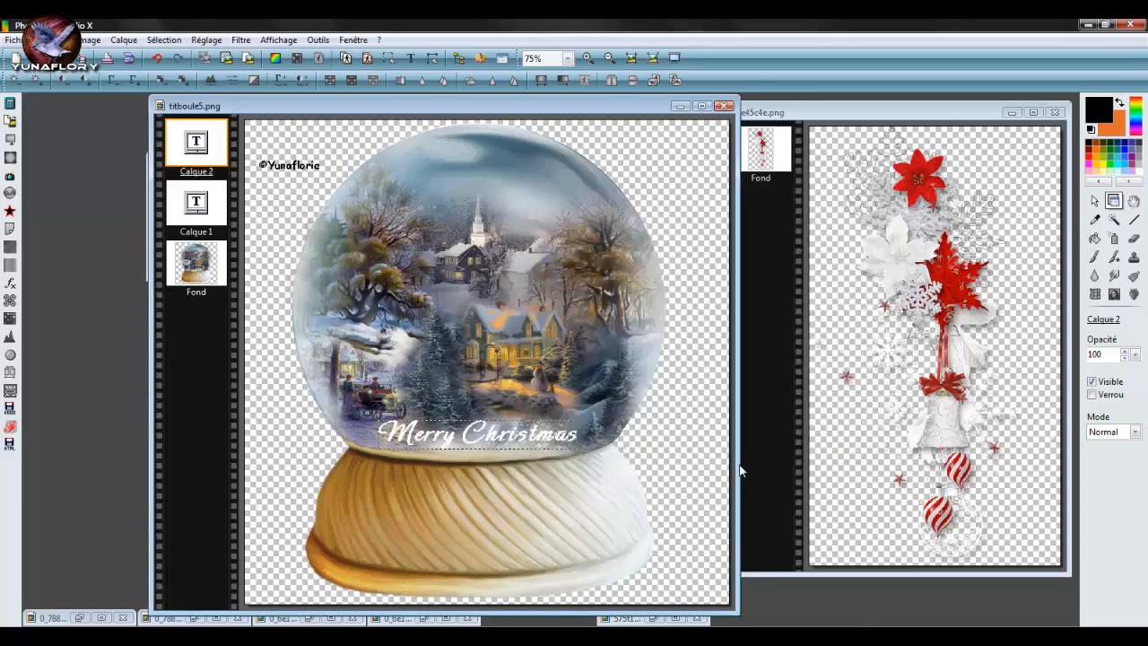
{"action": "left_click_drag", "start_coordinate": [534, 442], "coordinate": [532, 445]}
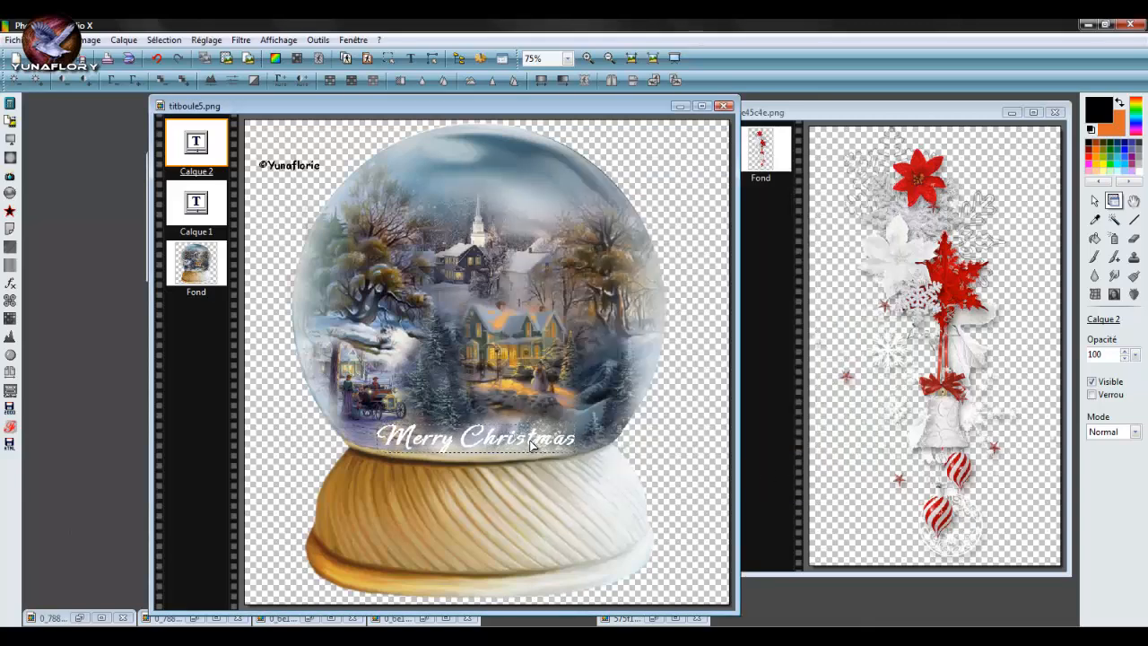
- Enable a drop shadow on the Merry Christmas text and set its colour to black
{"action": "double_click", "coordinate": [190, 141]}
{"action": "left_click", "coordinate": [535, 198]}
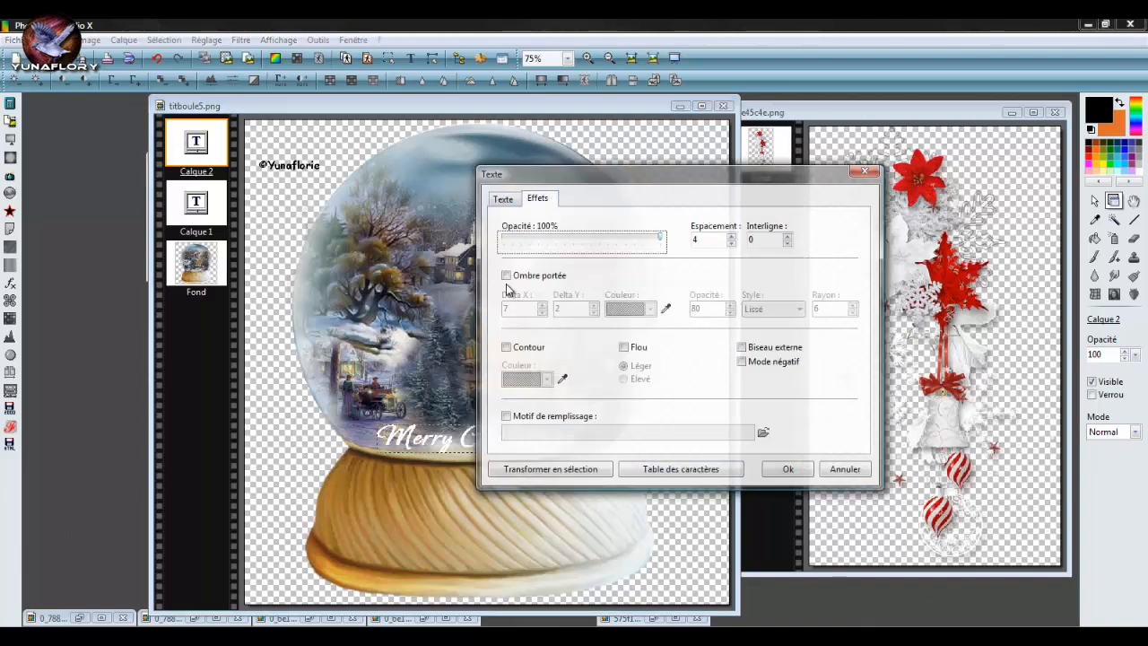
{"action": "left_click", "coordinate": [506, 276]}
{"action": "left_click", "coordinate": [649, 309]}
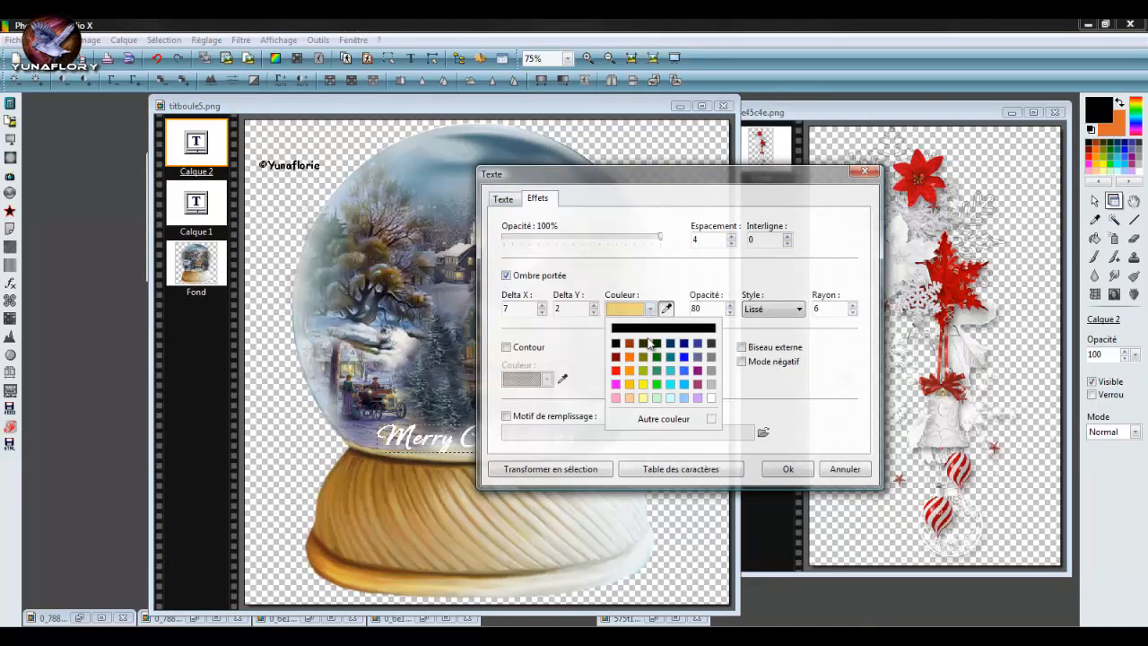
{"action": "left_click", "coordinate": [653, 329]}
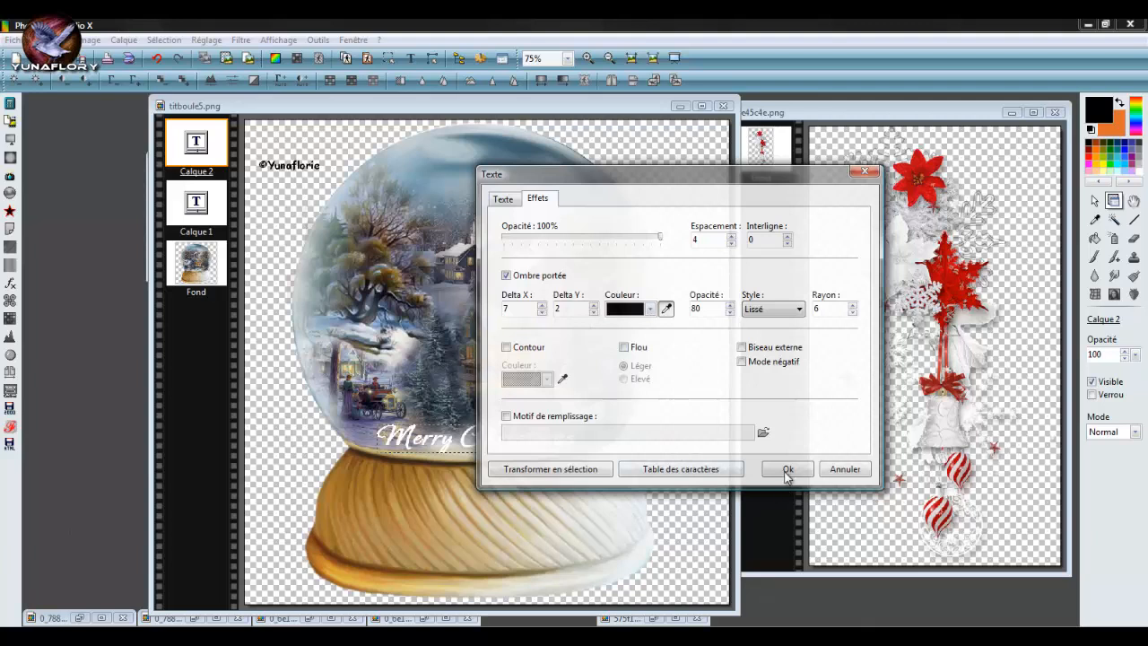
- Add a dark red outline to the Merry Christmas text and nudge the text slightly up inside the ball
{"action": "left_click", "coordinate": [505, 347]}
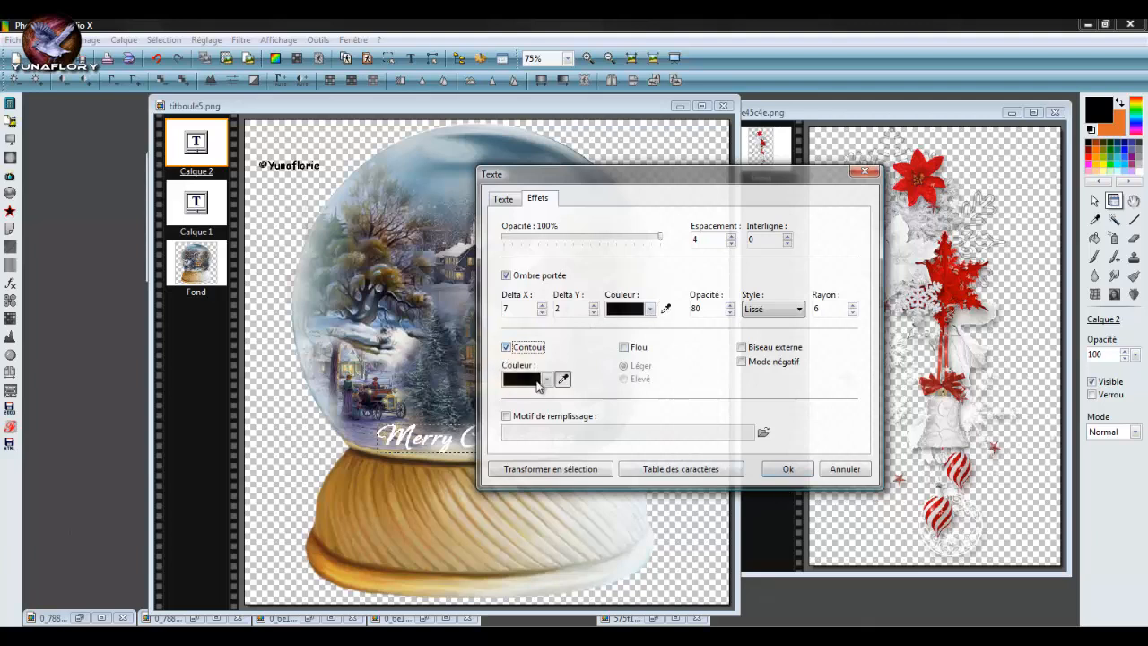
{"action": "left_click", "coordinate": [546, 379]}
{"action": "left_click", "coordinate": [514, 429]}
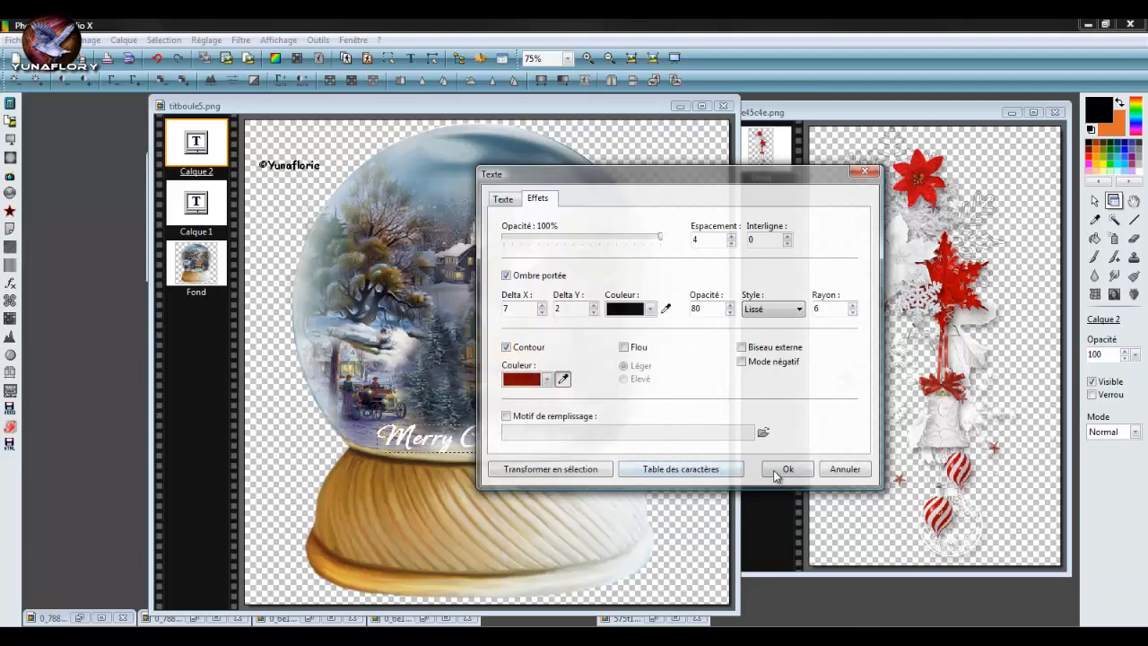
{"action": "left_click", "coordinate": [780, 469]}
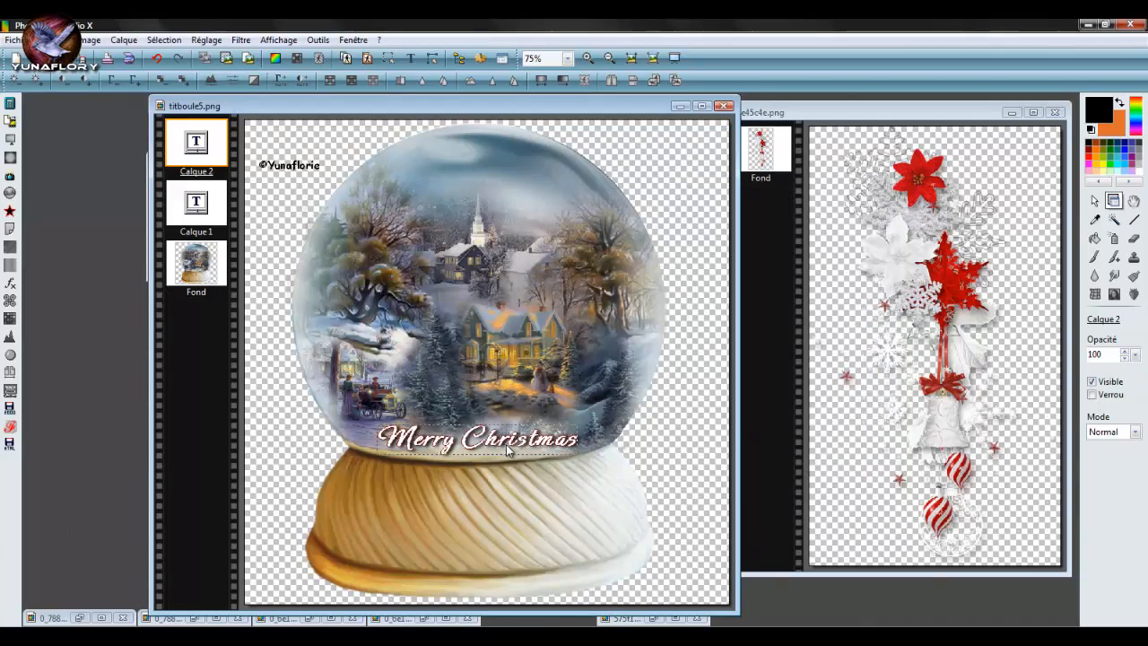
{"action": "left_click_drag", "start_coordinate": [504, 443], "coordinate": [507, 440]}
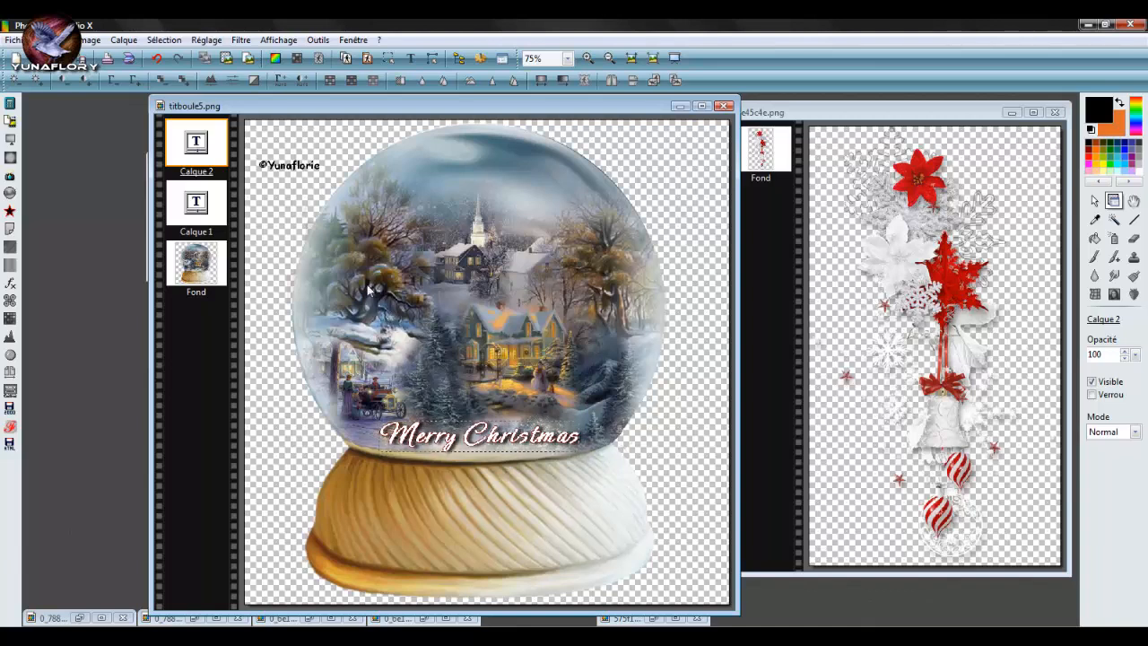
- Convert the Merry Christmas text to an image layer and merge its shadow into the layer
{"action": "left_click", "coordinate": [124, 40]}
{"action": "left_click", "coordinate": [148, 101]}
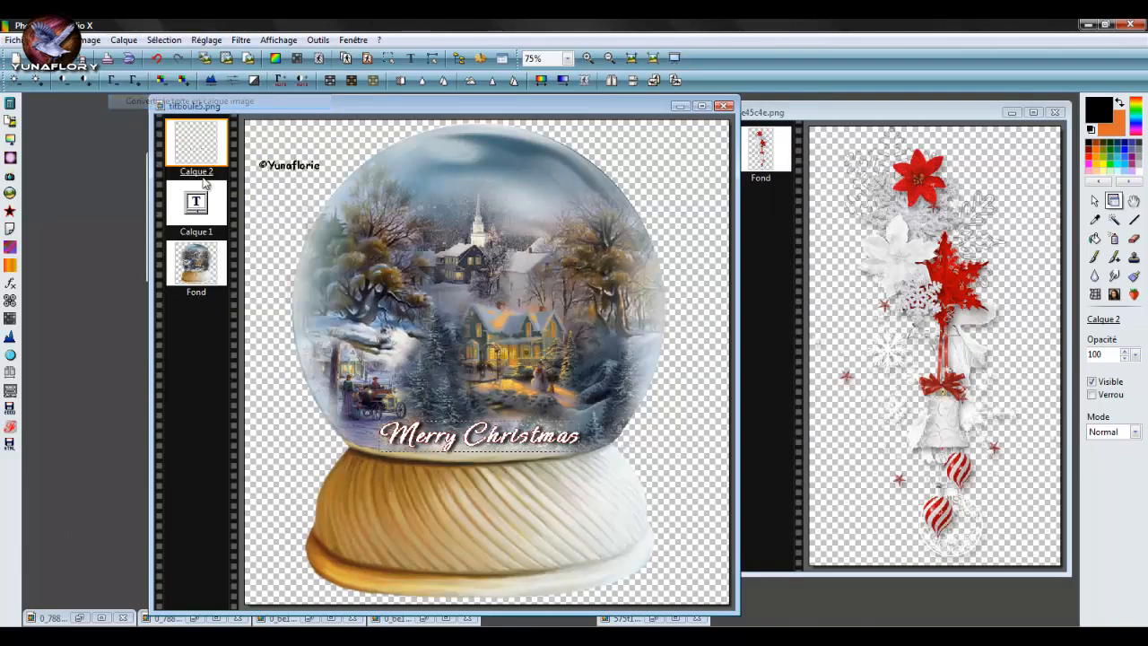
{"action": "right_click", "coordinate": [185, 163]}
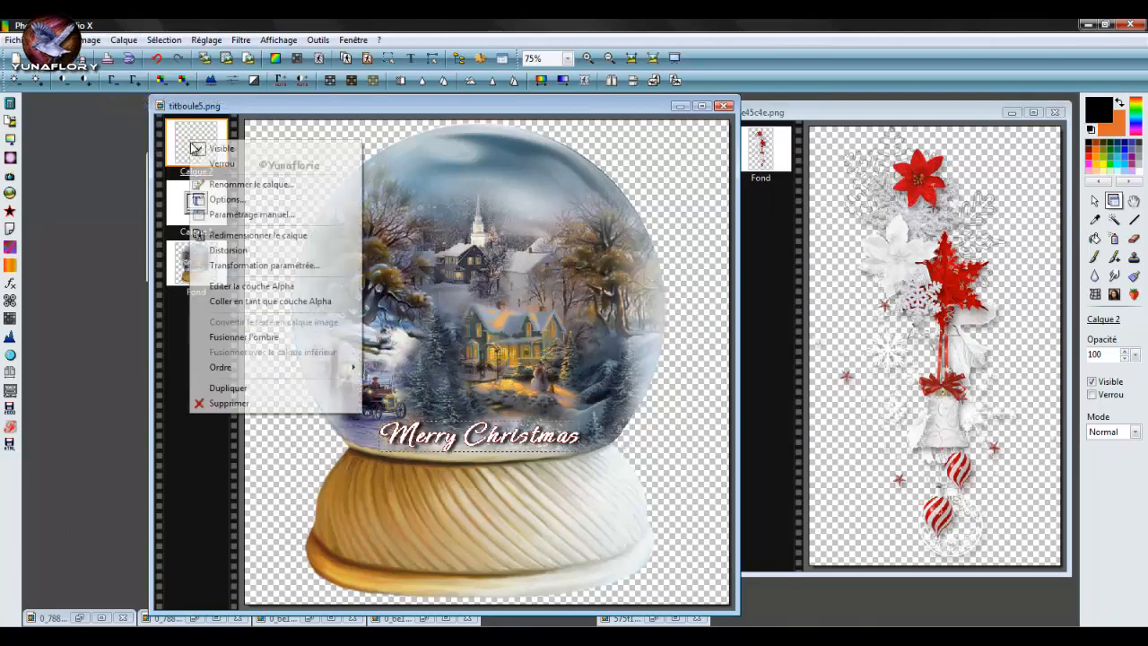
{"action": "left_click", "coordinate": [269, 337]}
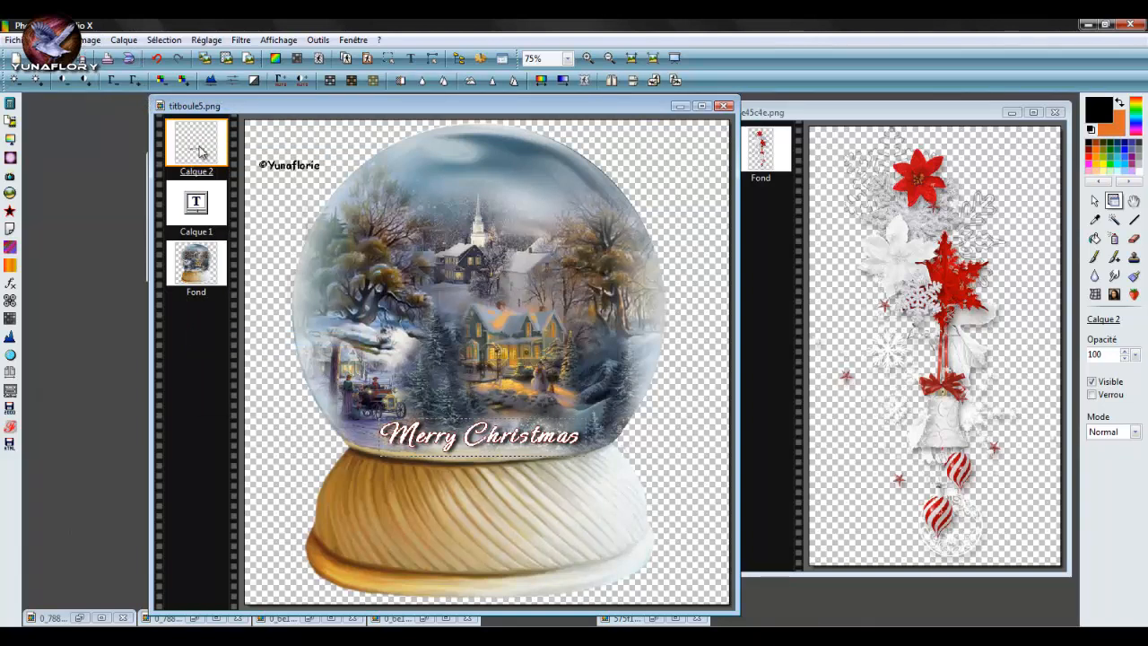
- Add a second drop shadow to the Merry Christmas layer with Delta X -7 and Delta Y -2, and merge it into the layer
{"action": "double_click", "coordinate": [199, 153]}
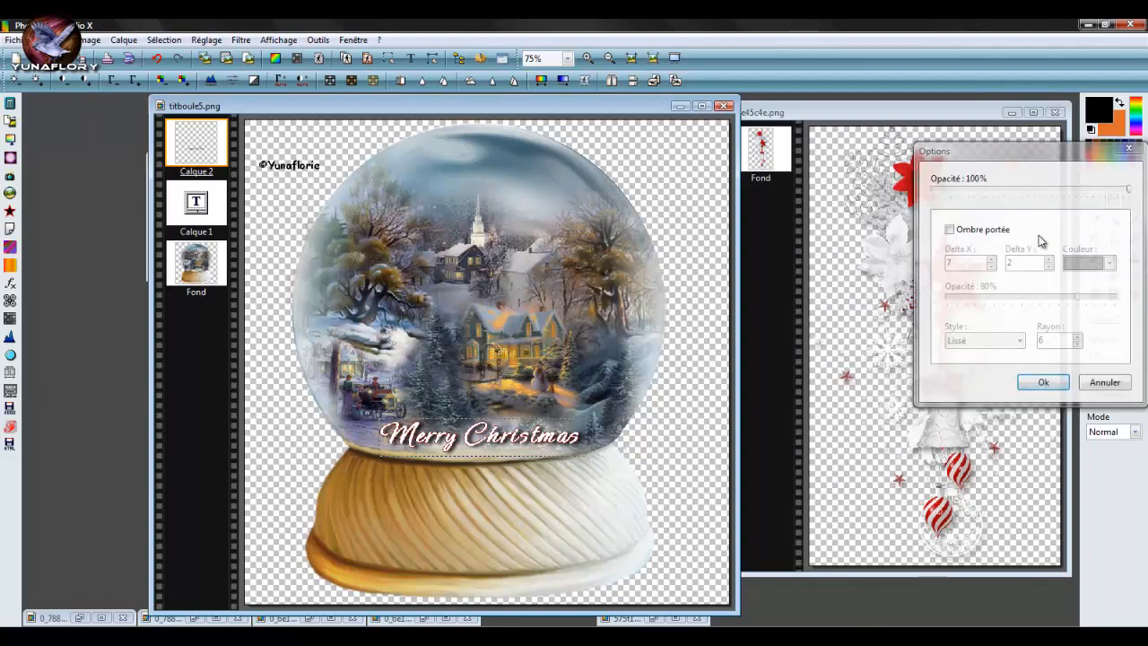
{"action": "left_click", "coordinate": [948, 229]}
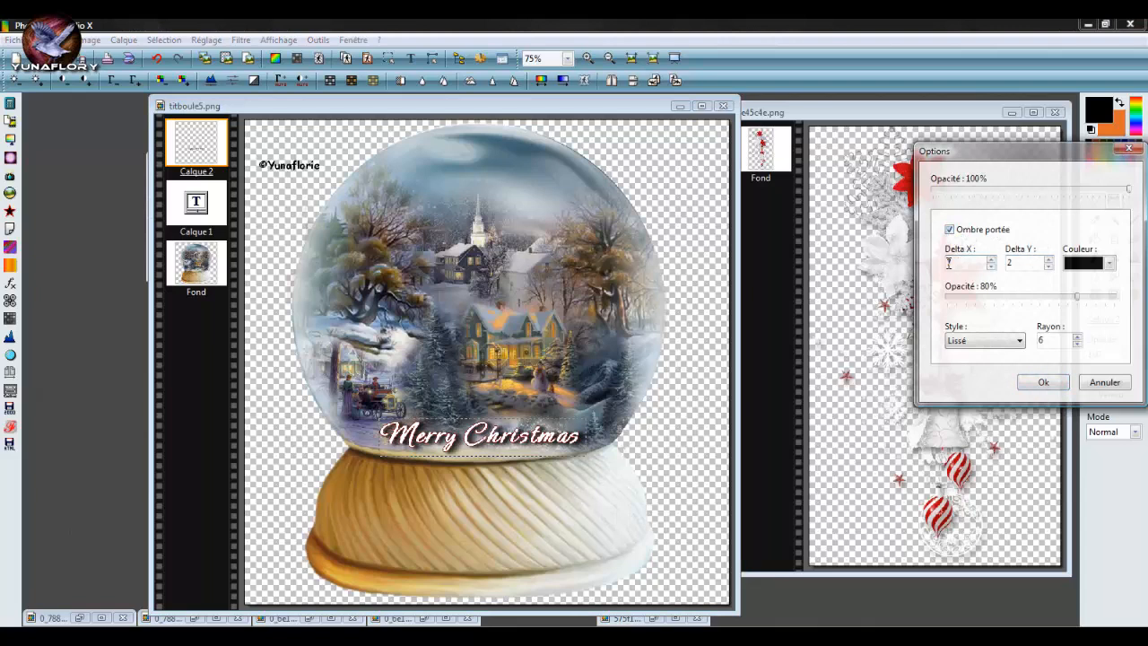
{"action": "type", "text": "-7"}
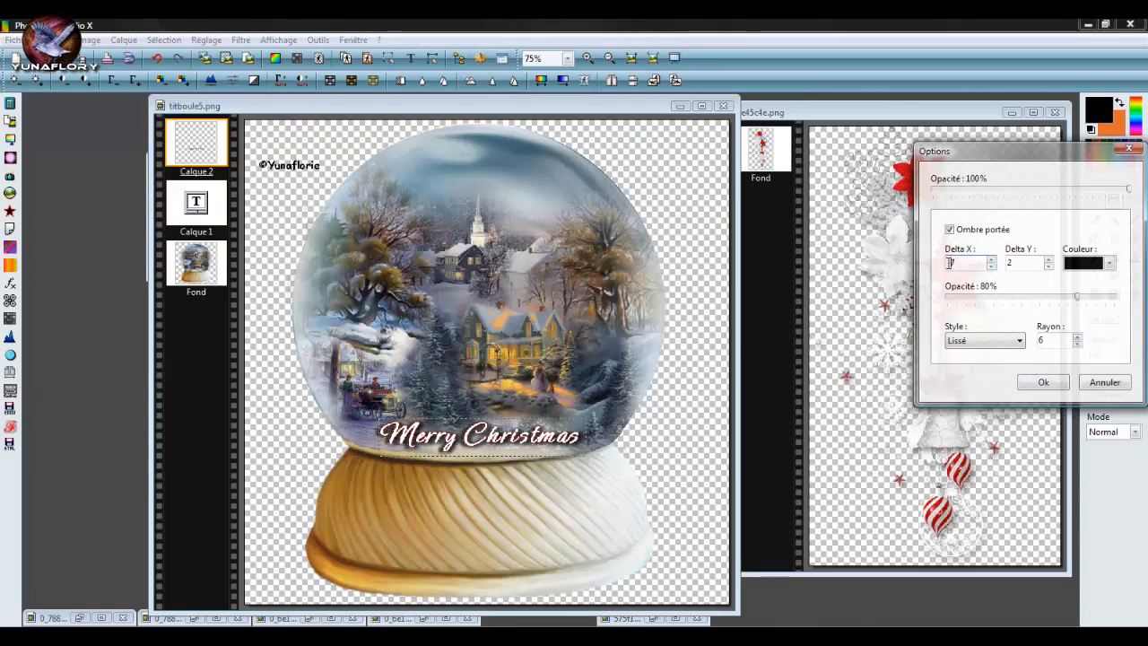
{"action": "left_click", "coordinate": [1008, 263]}
{"action": "type", "text": "-"}
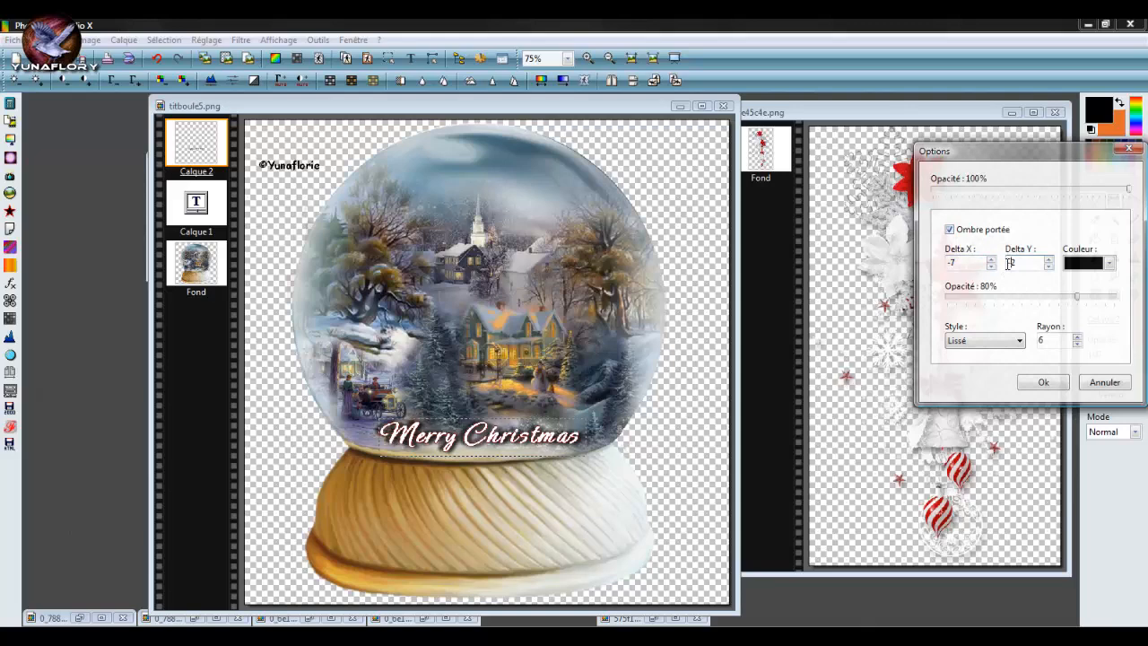
{"action": "left_click", "coordinate": [1040, 383]}
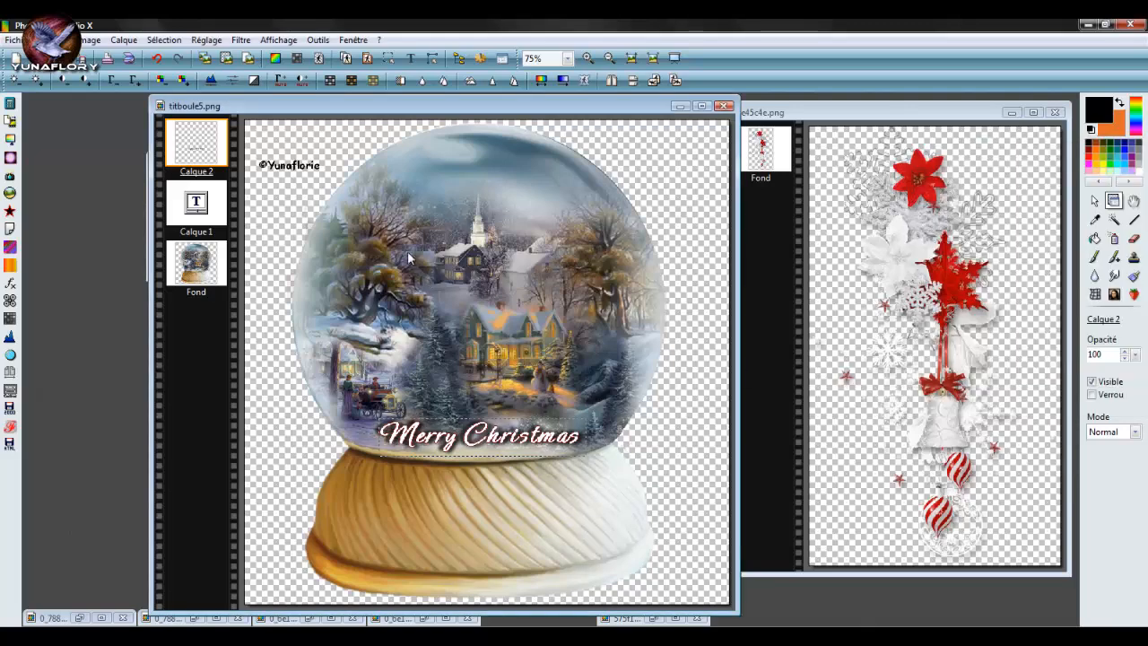
{"action": "right_click", "coordinate": [194, 154]}
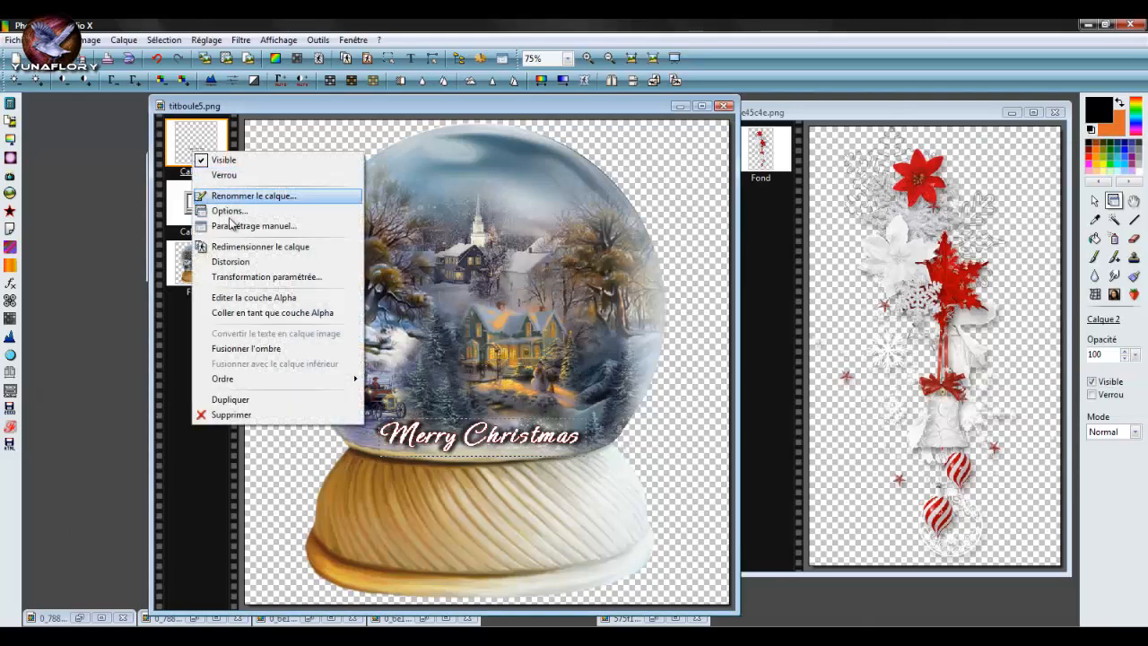
{"action": "left_click", "coordinate": [244, 352]}
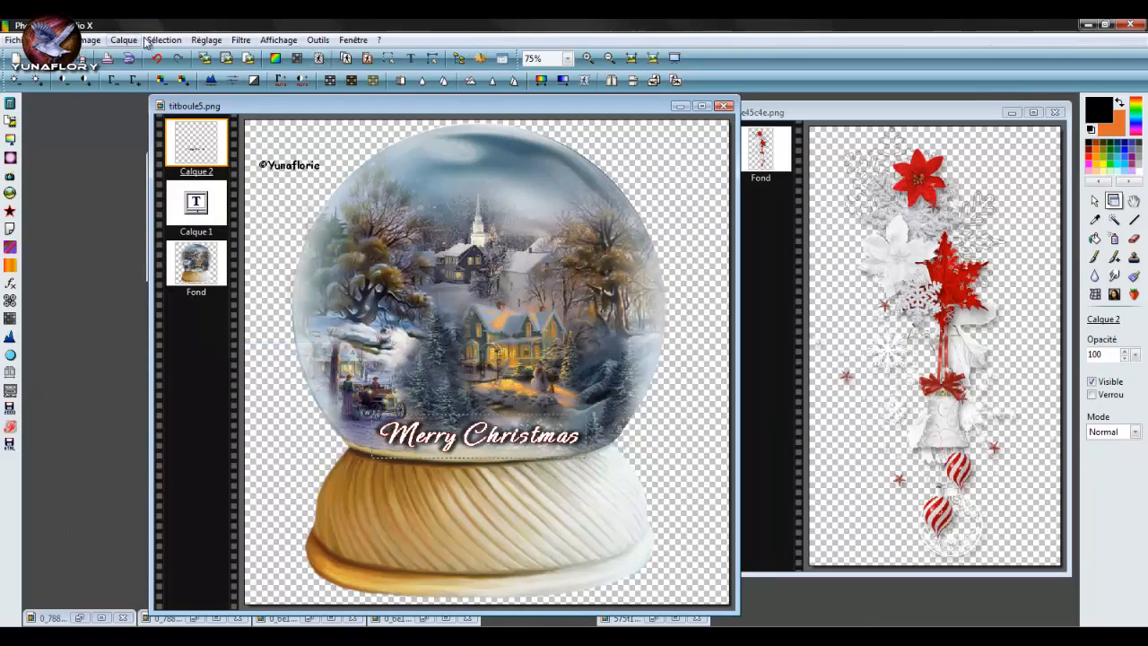
- Apply the xero Porcelain filter to the Merry Christmas layer
{"action": "left_click", "coordinate": [240, 39]}
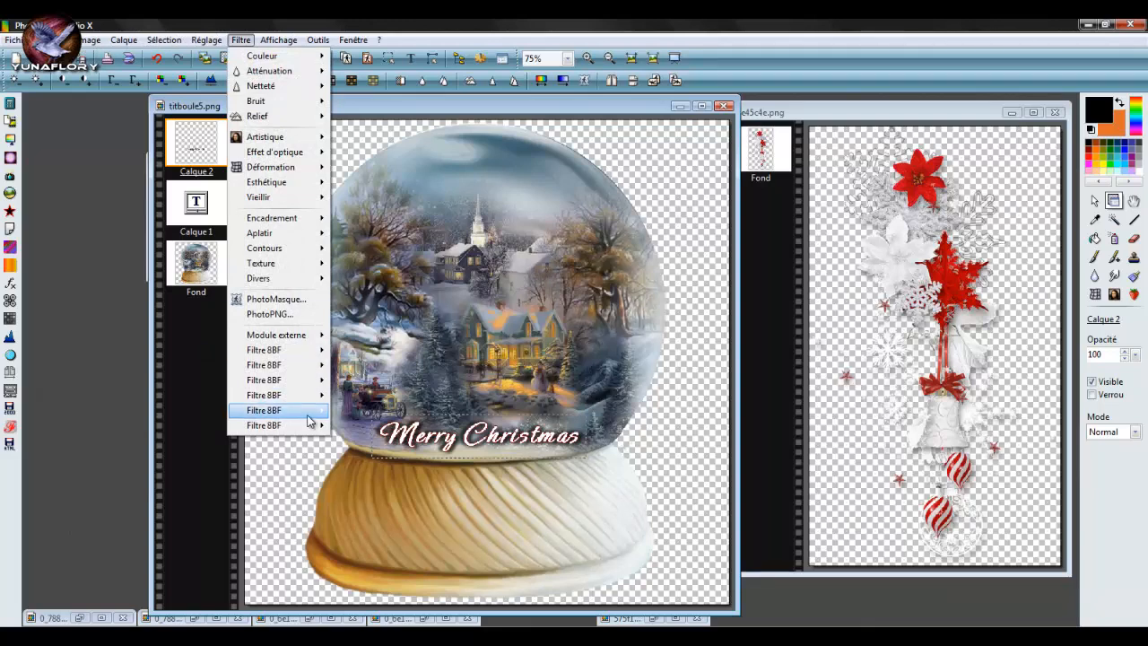
{"action": "mouse_move", "coordinate": [314, 427]}
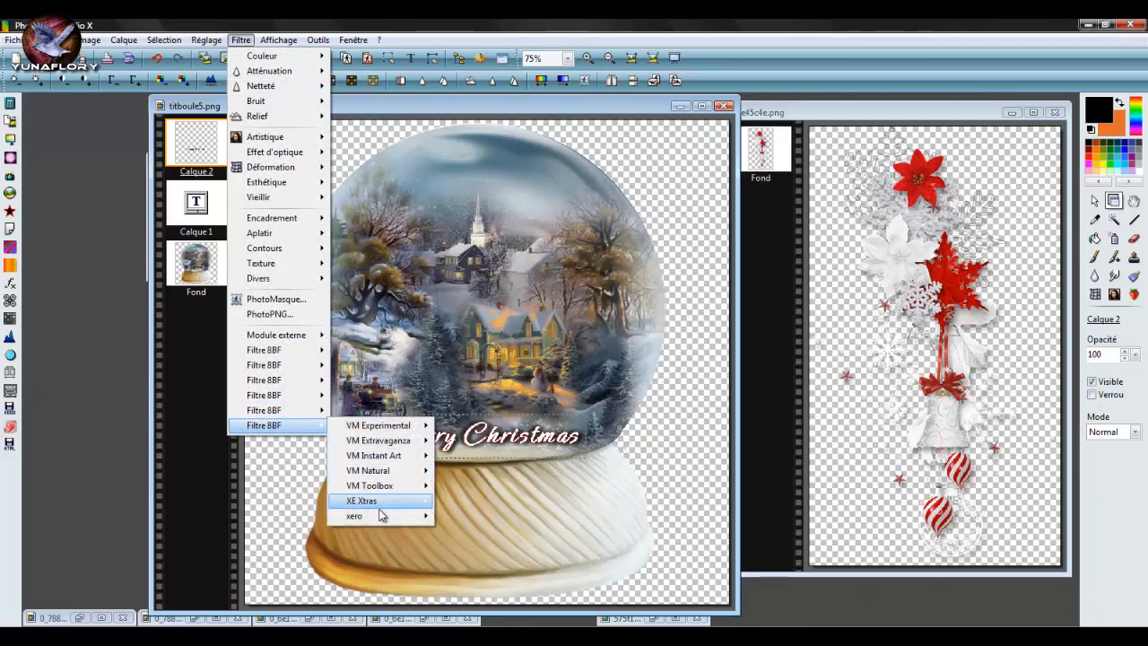
{"action": "mouse_move", "coordinate": [385, 517]}
{"action": "left_click", "coordinate": [466, 459]}
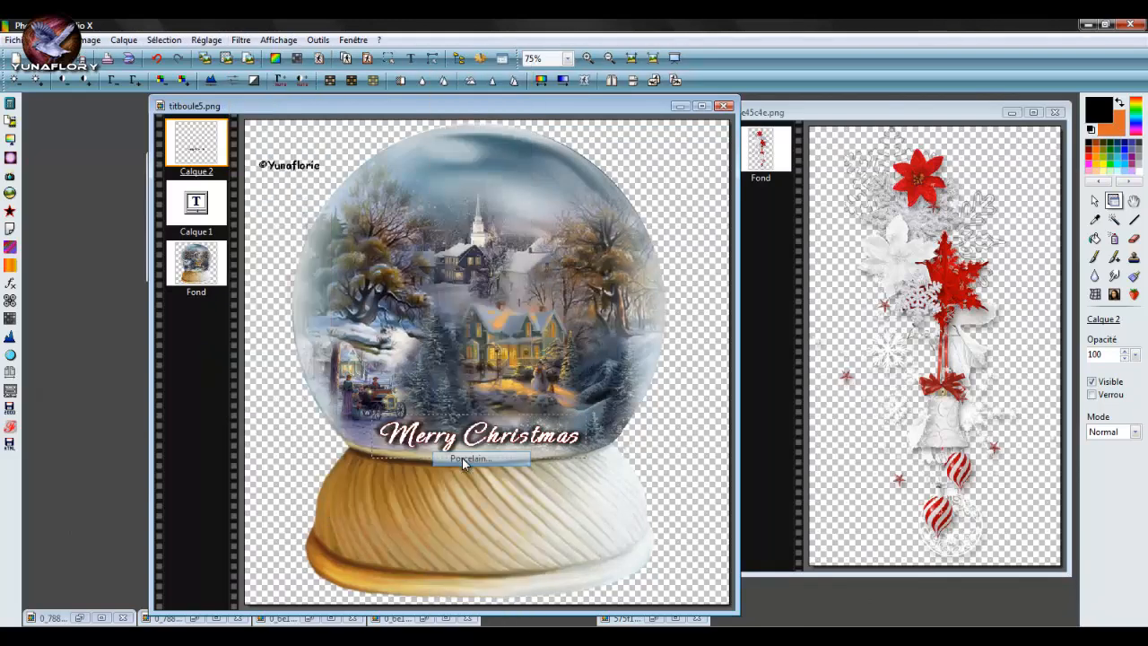
- Apply the Xero Porcelain filter to the Merry Christmas text layer with its current settings
{"action": "left_click", "coordinate": [711, 374]}
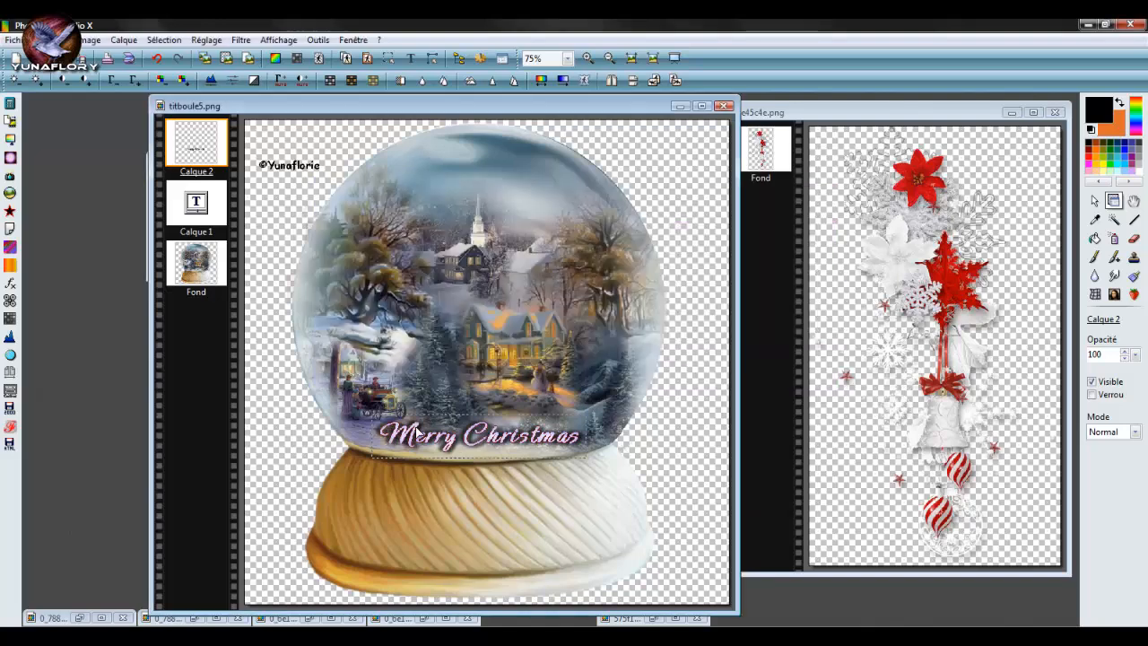
{"action": "scroll", "coordinate": [416, 429], "scroll_direction": "up", "scroll_amount": 1}
{"action": "scroll", "coordinate": [433, 421], "scroll_direction": "down", "scroll_amount": 1}
- Curve the Merry Christmas layer with the Spirale transformation, anti-horaire direction, quantity 1
{"action": "left_click", "coordinate": [123, 39]}
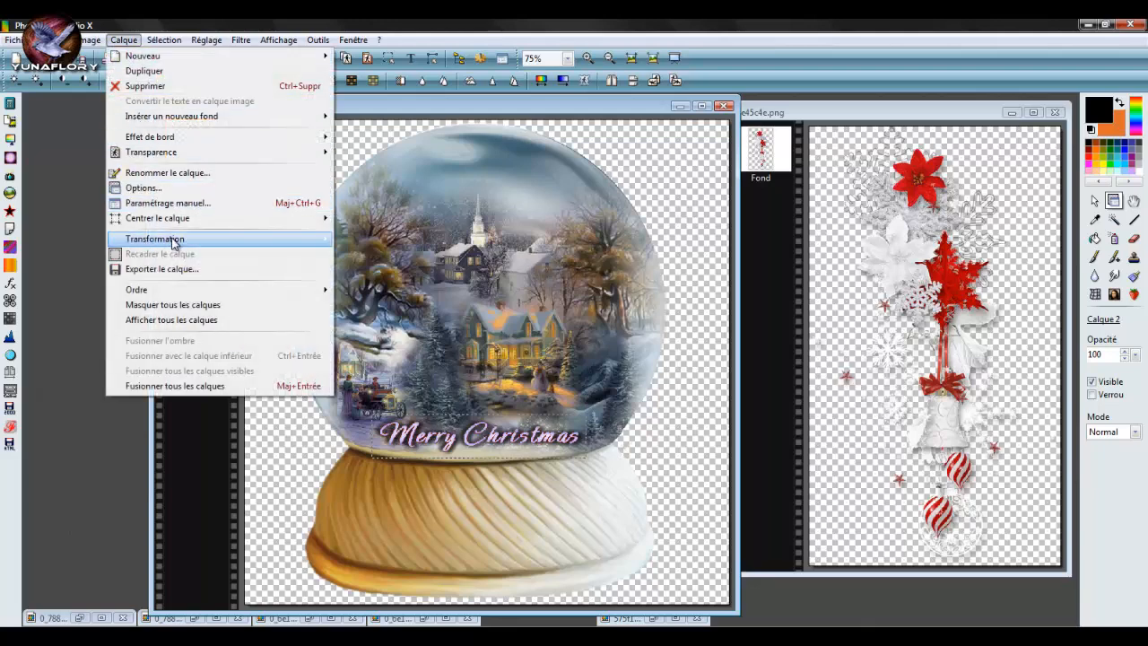
{"action": "mouse_move", "coordinate": [291, 242]}
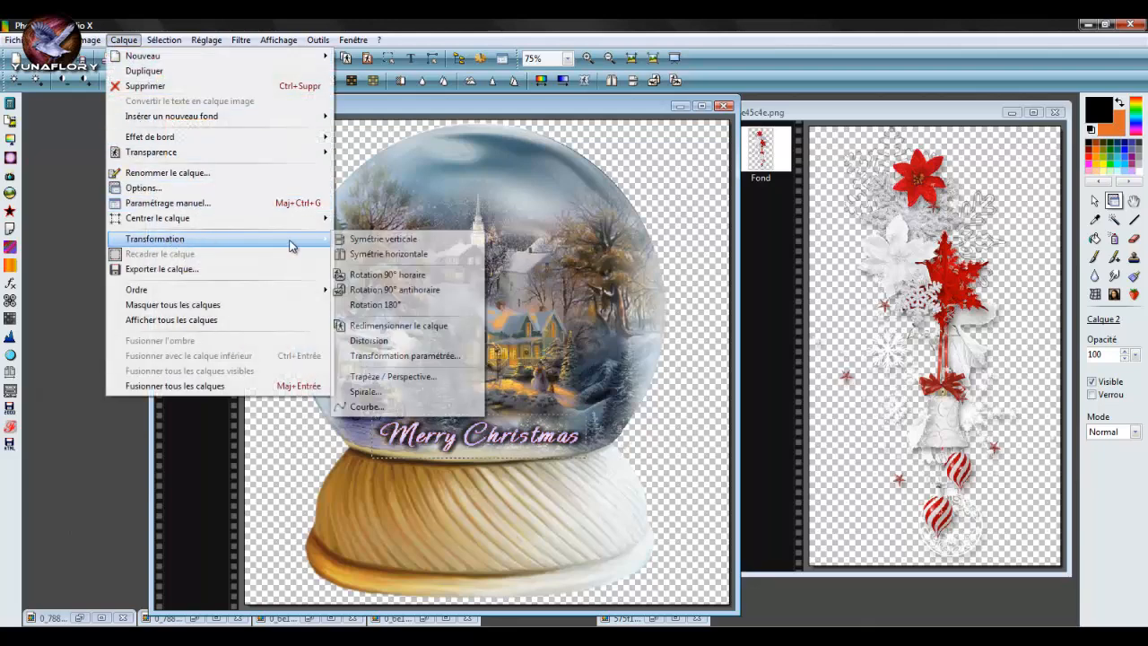
{"action": "left_click", "coordinate": [364, 393]}
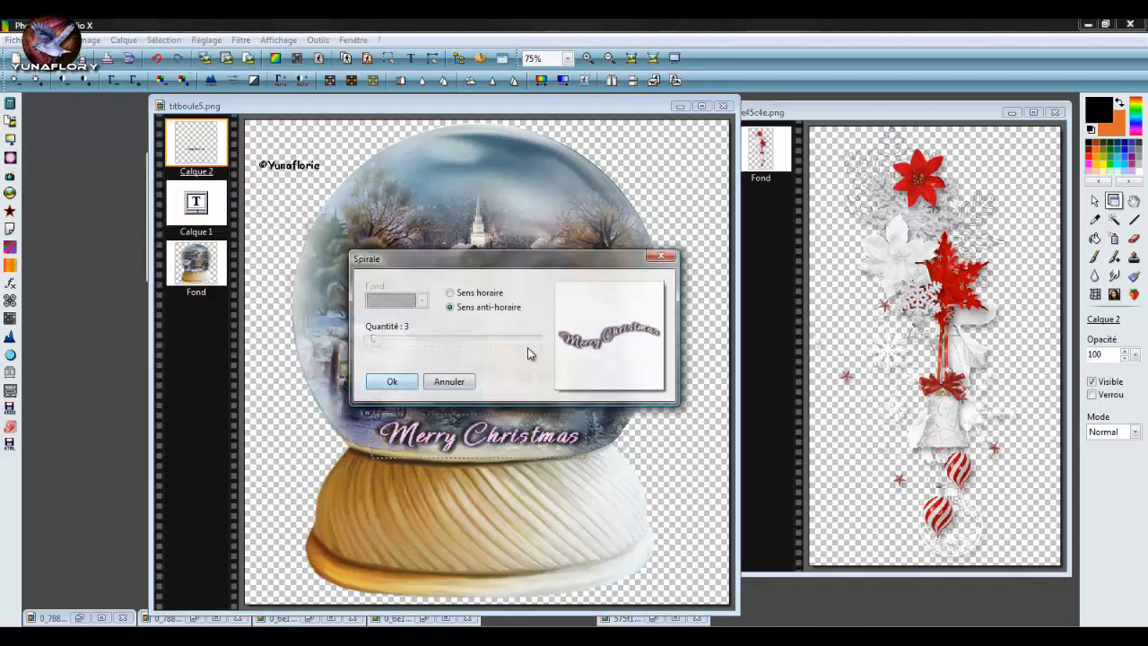
{"action": "left_click", "coordinate": [449, 293]}
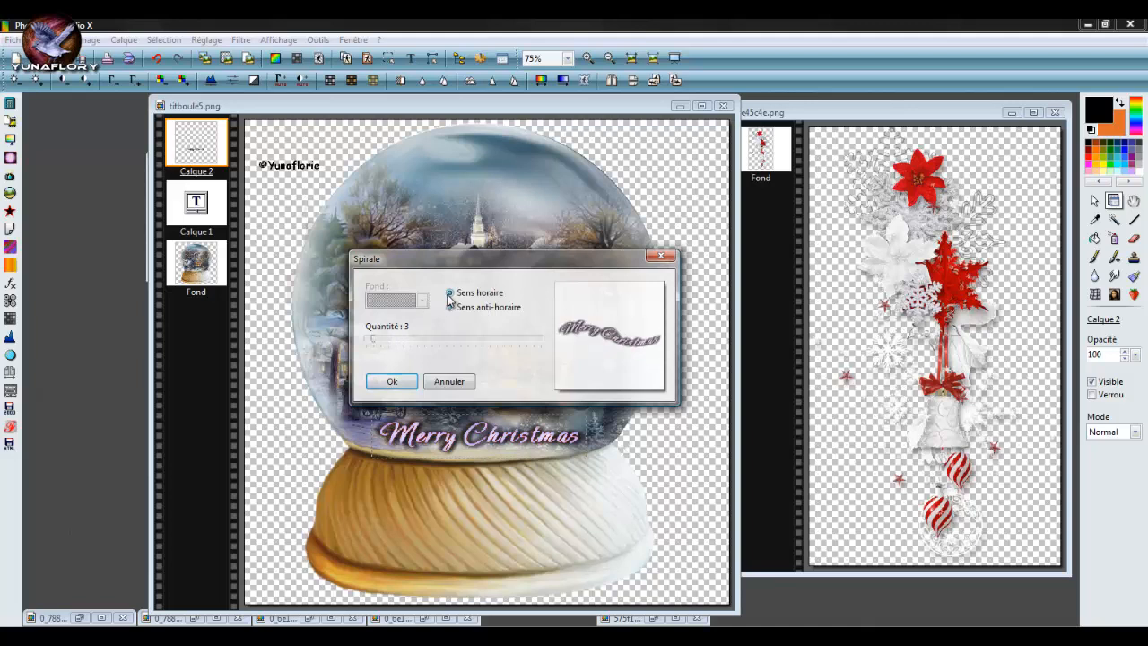
{"action": "left_click", "coordinate": [450, 306]}
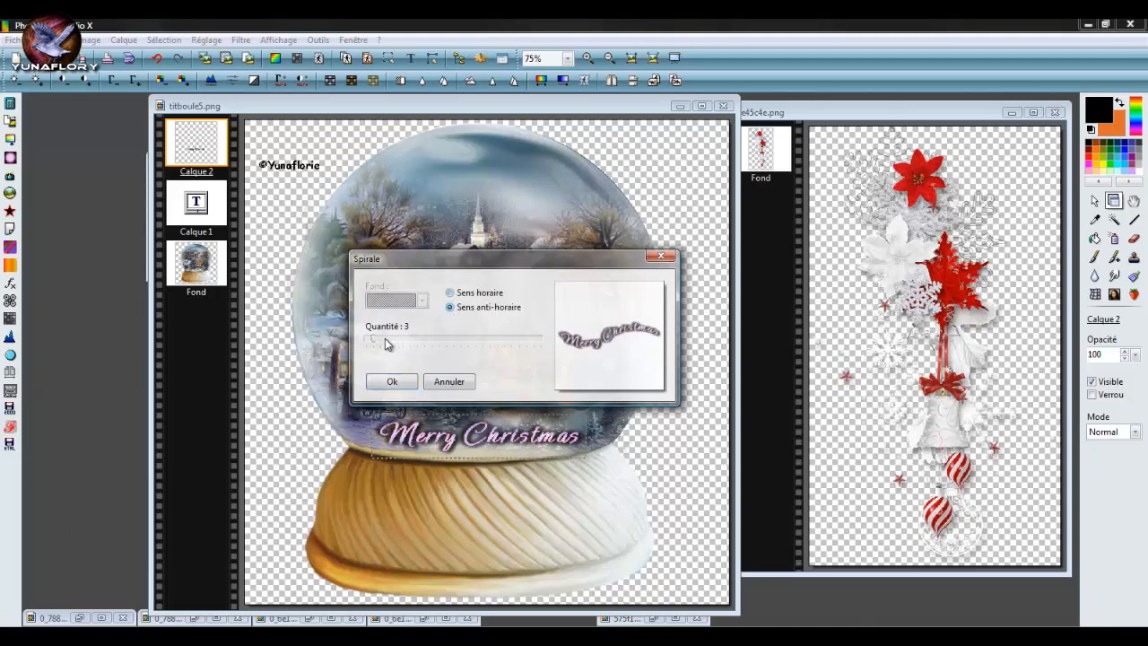
{"action": "left_click_drag", "start_coordinate": [373, 341], "coordinate": [367, 347]}
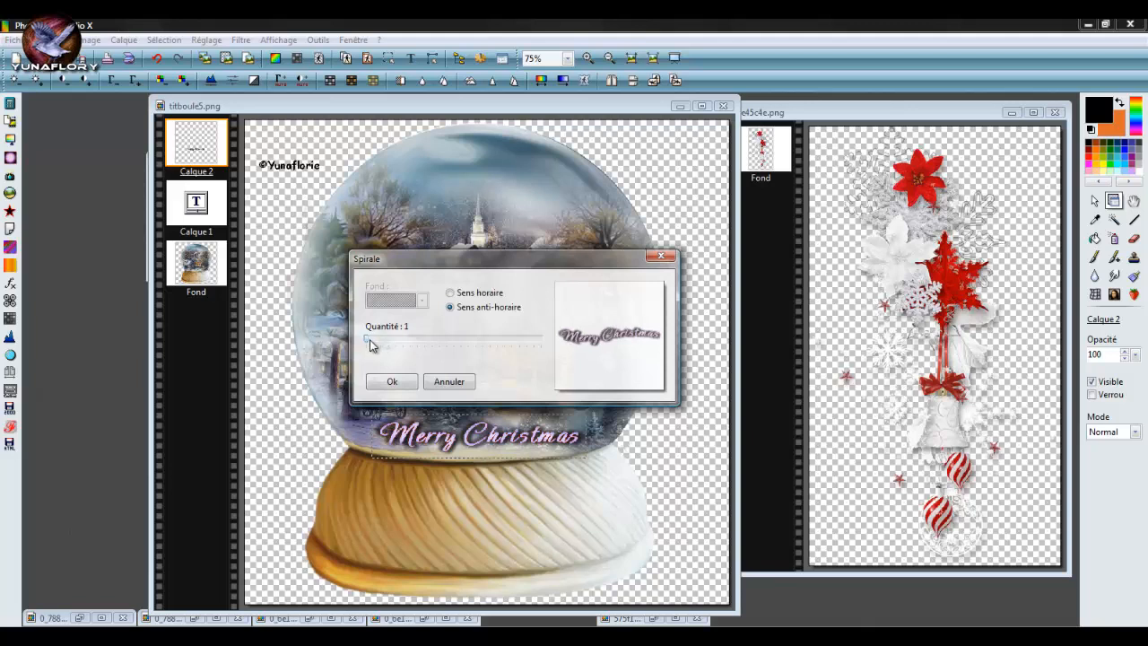
{"action": "left_click", "coordinate": [387, 381]}
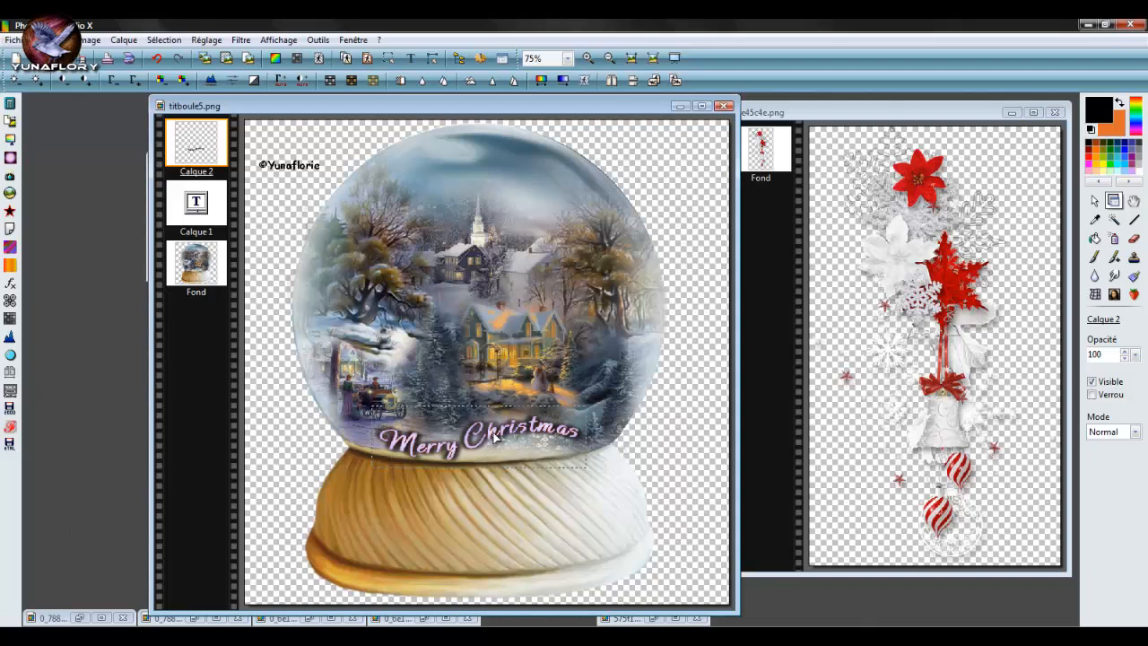
- Move the curved Merry Christmas text slightly up and to the right, centring it at the bottom of the globe scene
{"action": "left_click_drag", "start_coordinate": [493, 437], "coordinate": [505, 428]}
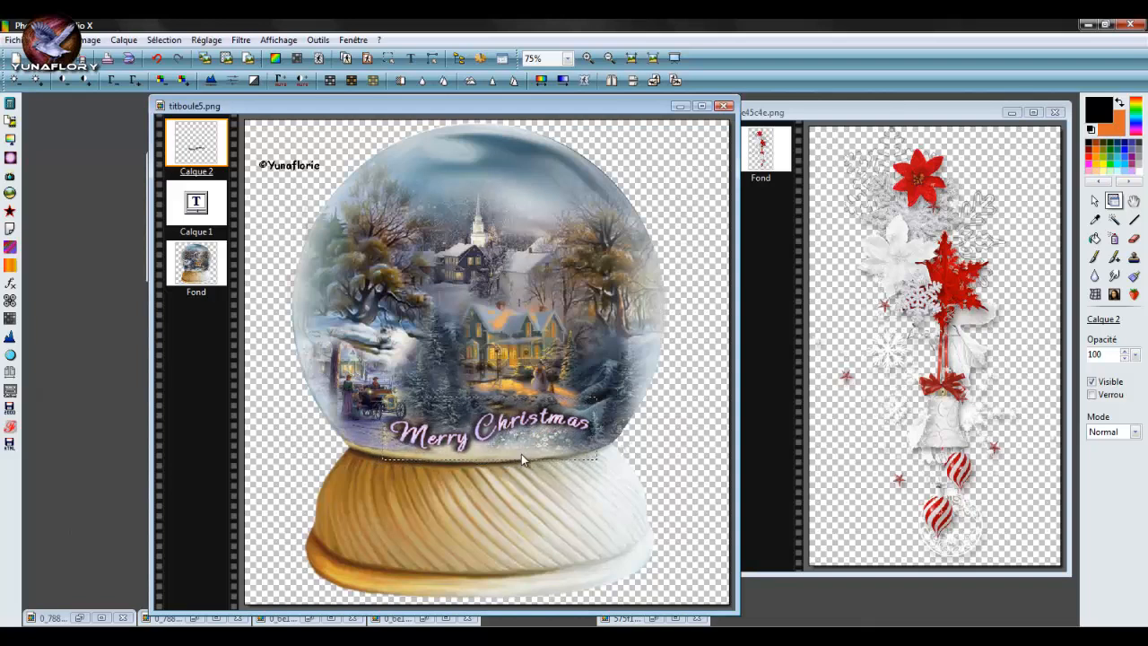
{"action": "left_click_drag", "start_coordinate": [578, 427], "coordinate": [575, 424]}
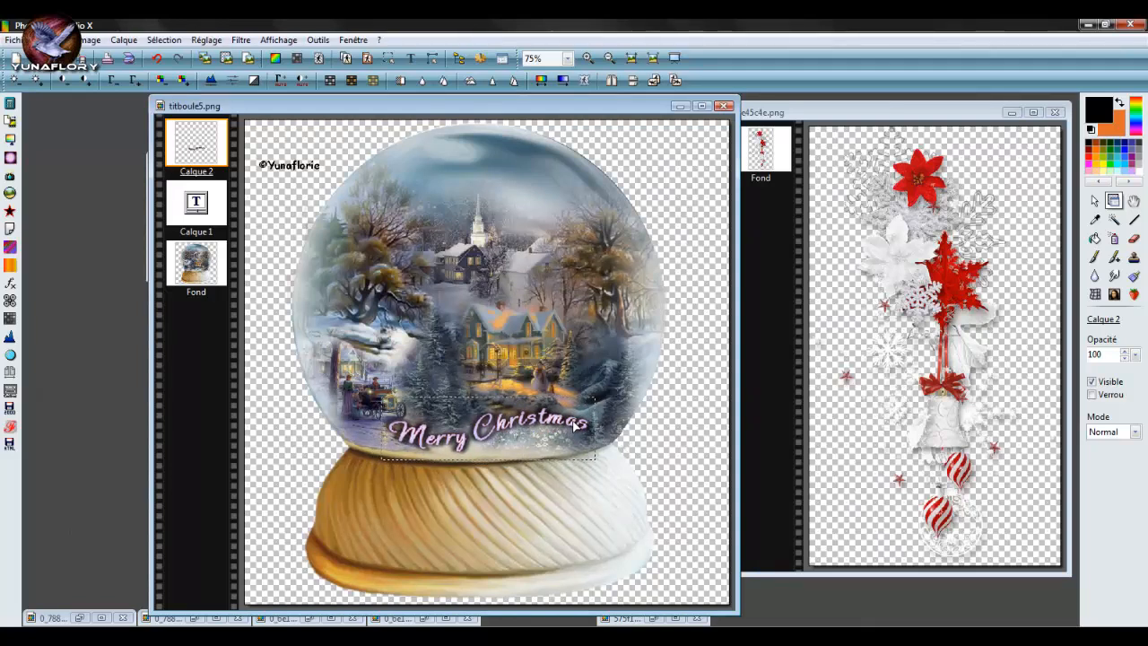
{"action": "right_click", "coordinate": [565, 437]}
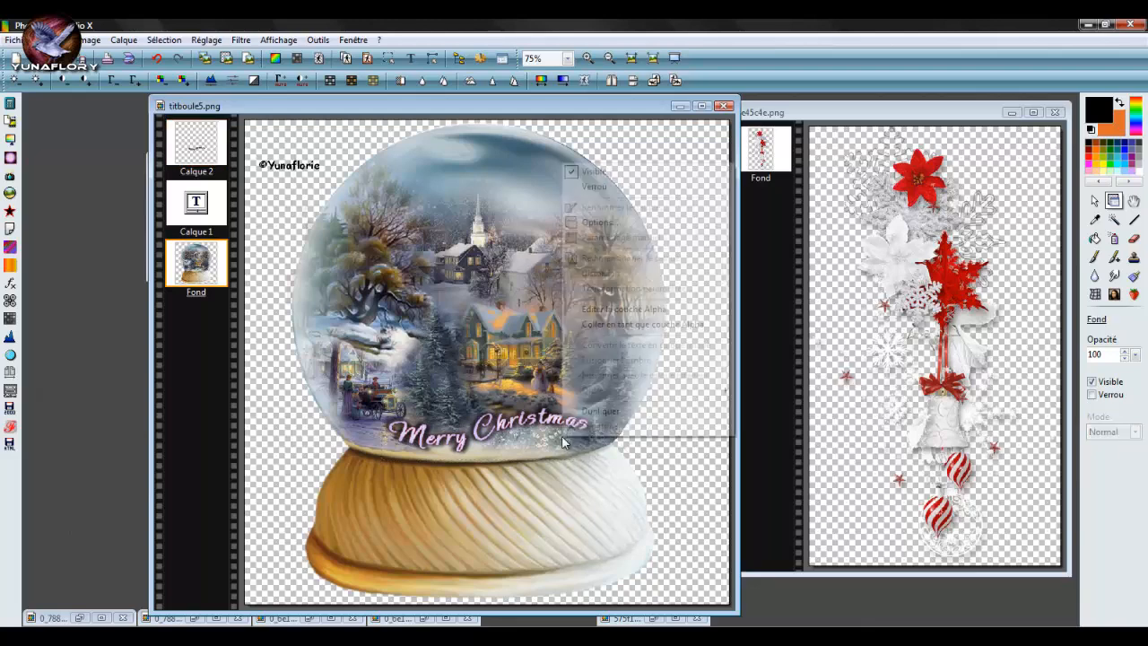
{"action": "left_click", "coordinate": [283, 348]}
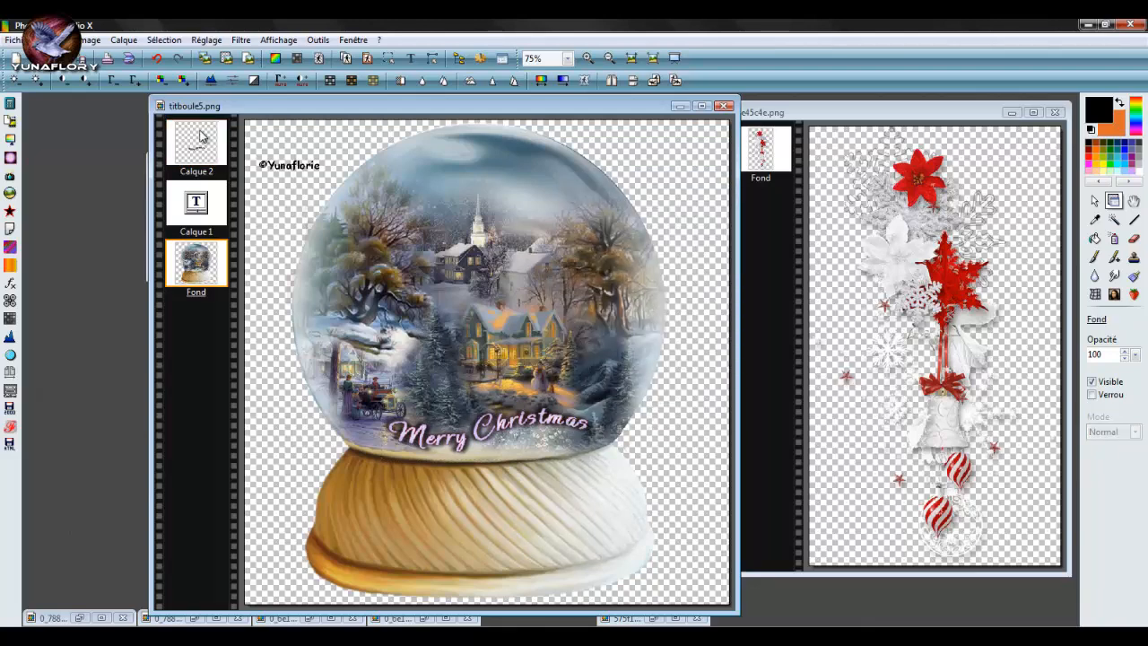
- Place the Merry Christmas layer below Calque 1 and merge it with the Fond layer
{"action": "left_click_drag", "start_coordinate": [201, 134], "coordinate": [208, 217]}
{"action": "right_click", "coordinate": [208, 218]}
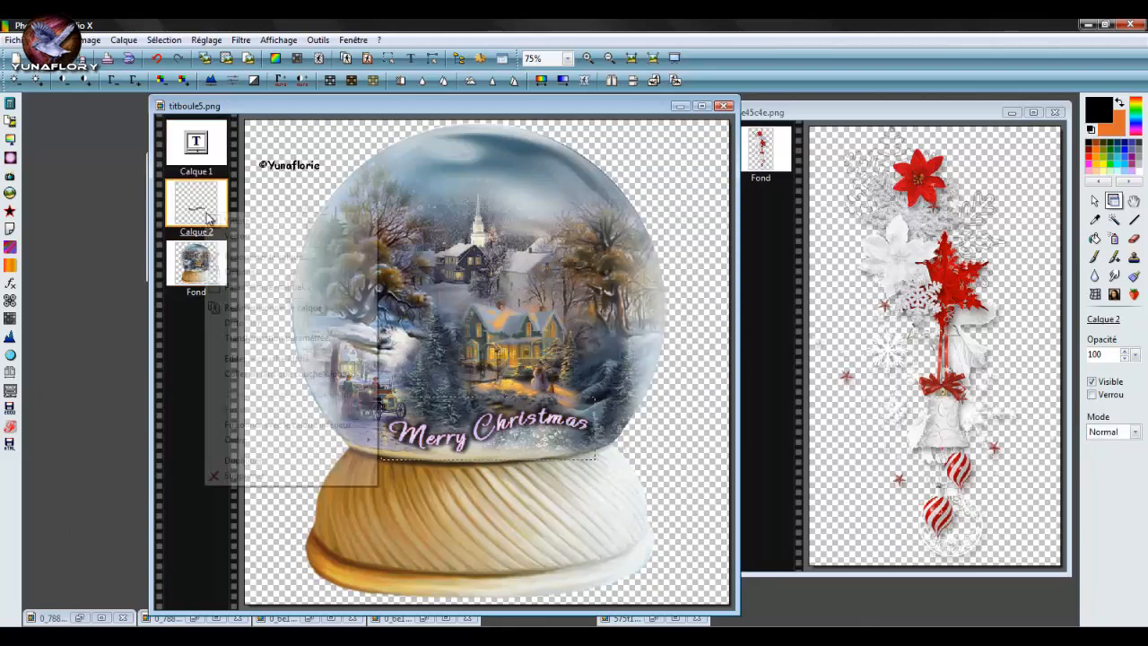
{"action": "left_click", "coordinate": [269, 425]}
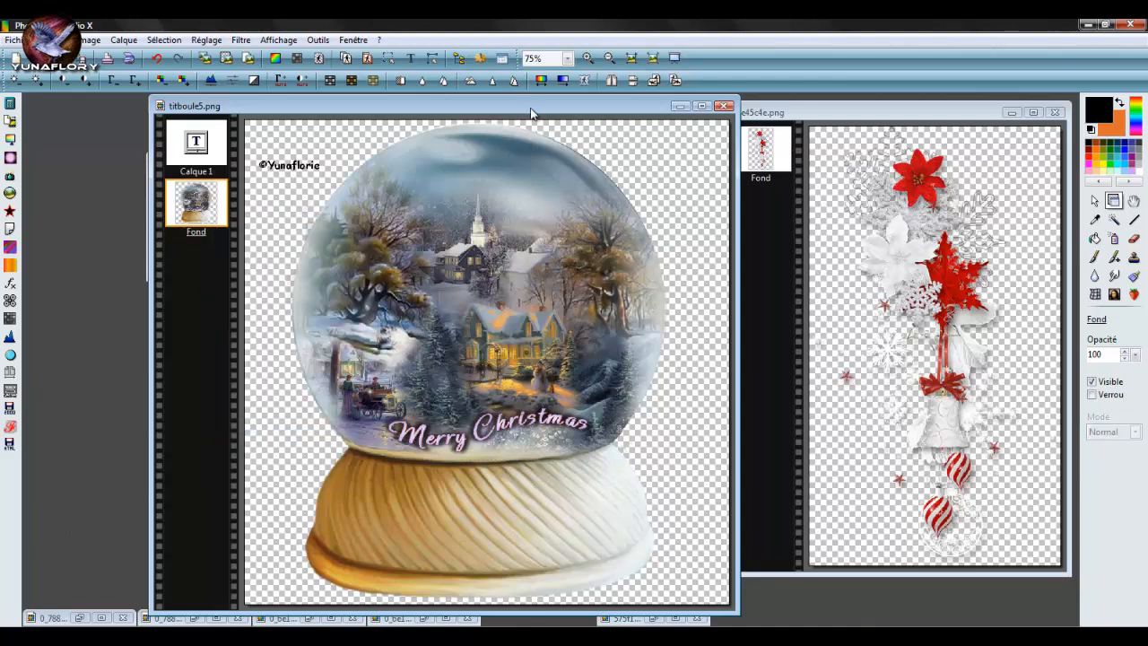
- Copy the garland from 575f1aa3.png, paste it into titboule5.png and position it over the globe's base
{"action": "left_click_drag", "start_coordinate": [529, 113], "coordinate": [518, 115]}
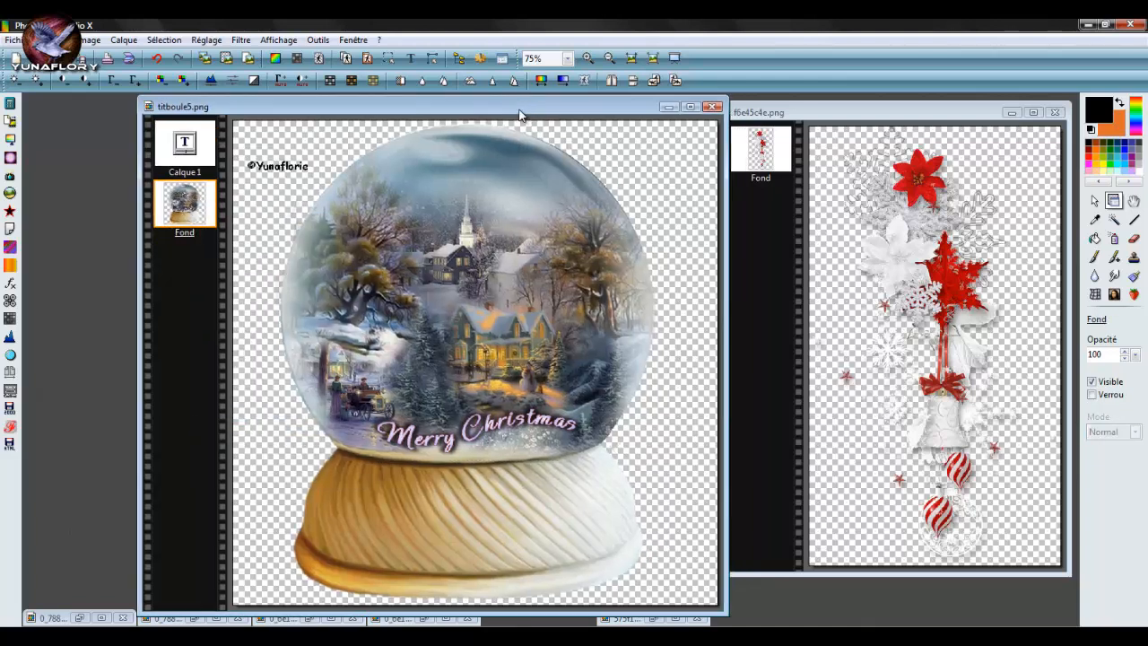
{"action": "left_click", "coordinate": [651, 620]}
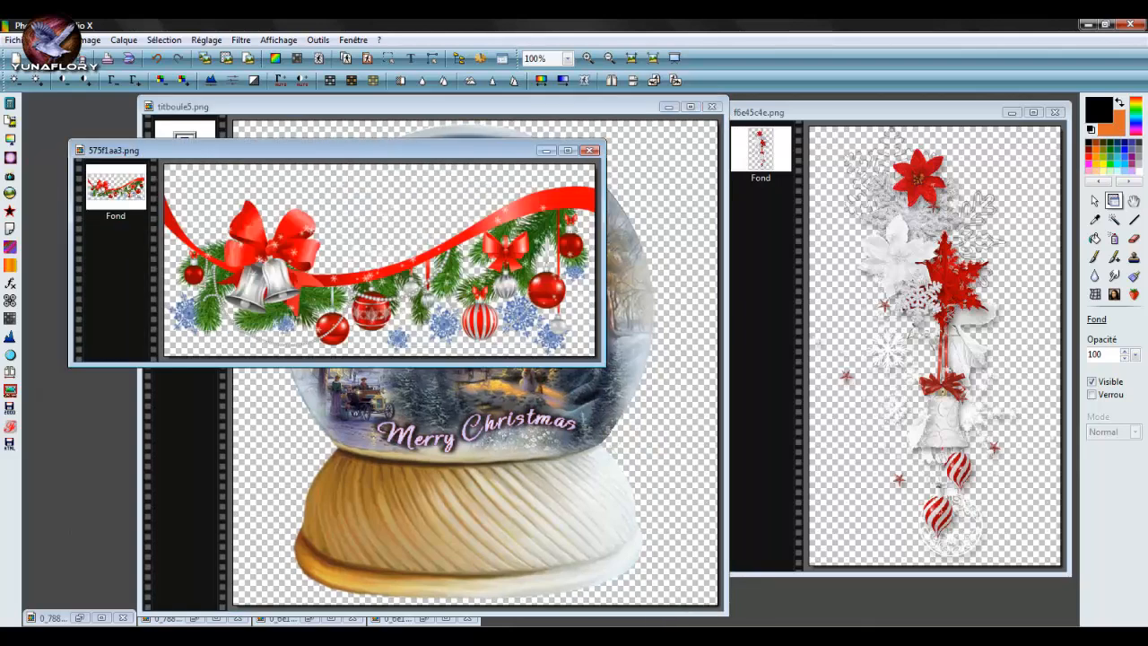
{"action": "left_click", "coordinate": [91, 40]}
{"action": "mouse_move", "coordinate": [53, 39]}
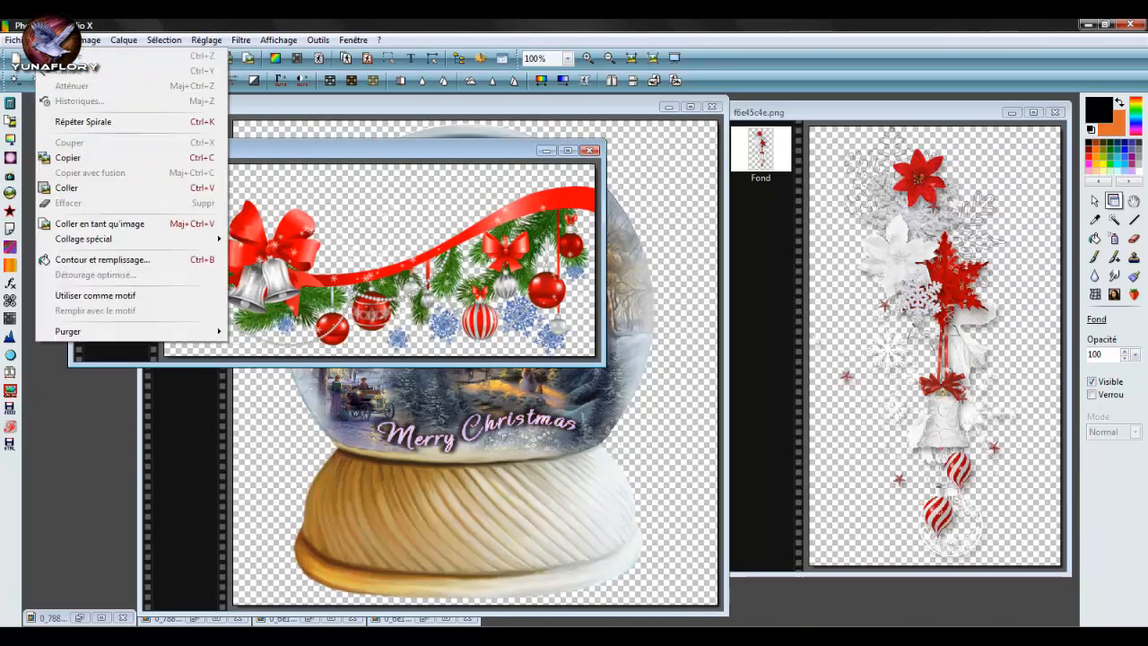
{"action": "left_click", "coordinate": [75, 163]}
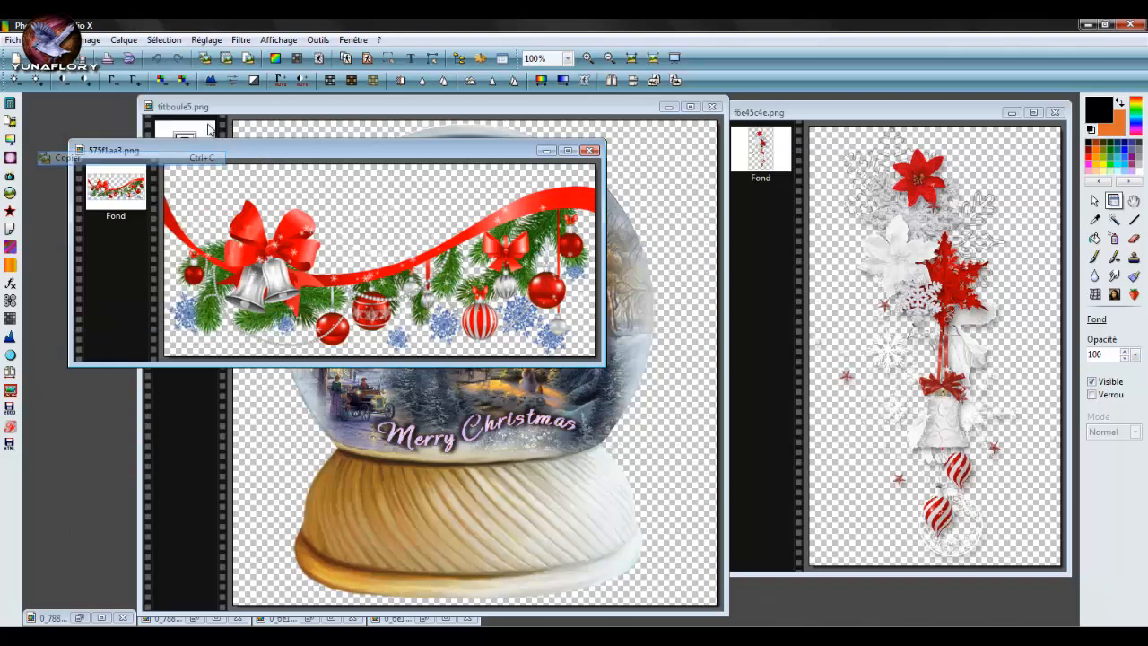
{"action": "left_click", "coordinate": [307, 108]}
{"action": "left_click", "coordinate": [36, 39]}
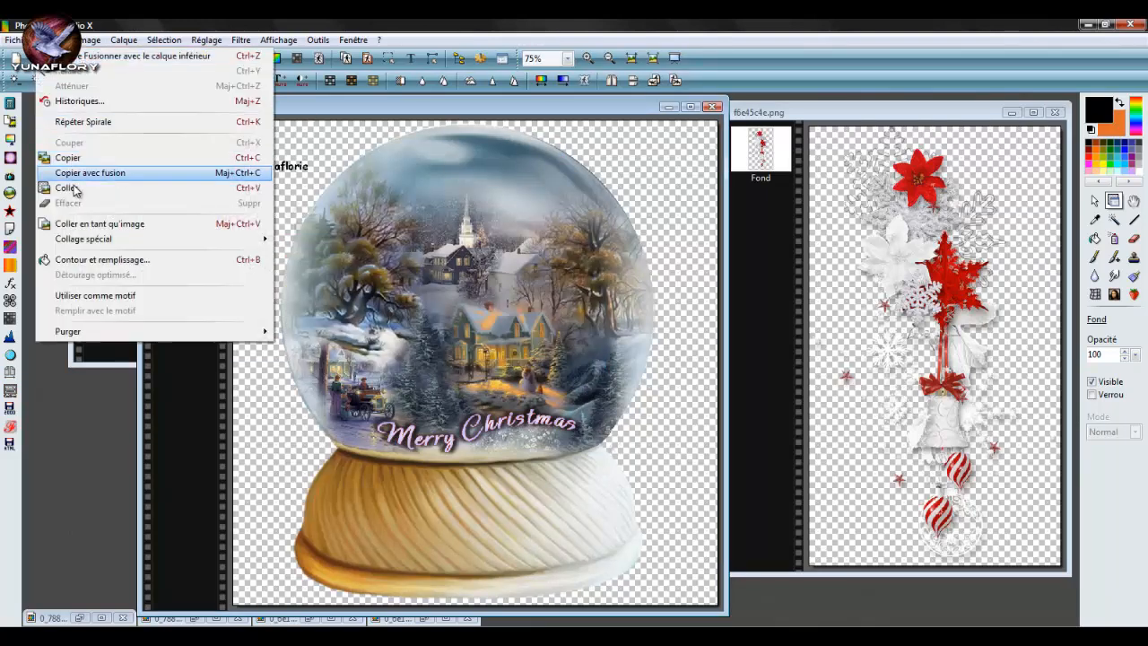
{"action": "left_click", "coordinate": [75, 187]}
{"action": "left_click_drag", "start_coordinate": [390, 363], "coordinate": [383, 517]}
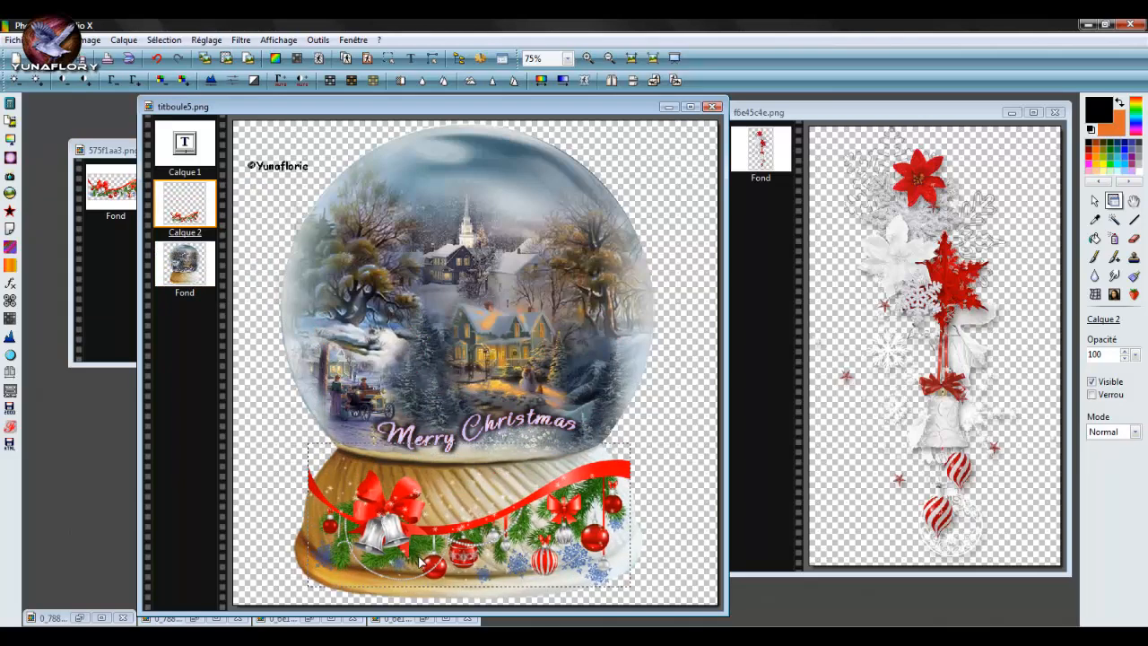
- Resize the garland layer proportionally to slightly smaller than the base, reposition it over the base and validate
{"action": "scroll", "coordinate": [482, 563], "scroll_direction": "up", "scroll_amount": 1}
{"action": "right_click", "coordinate": [587, 520]}
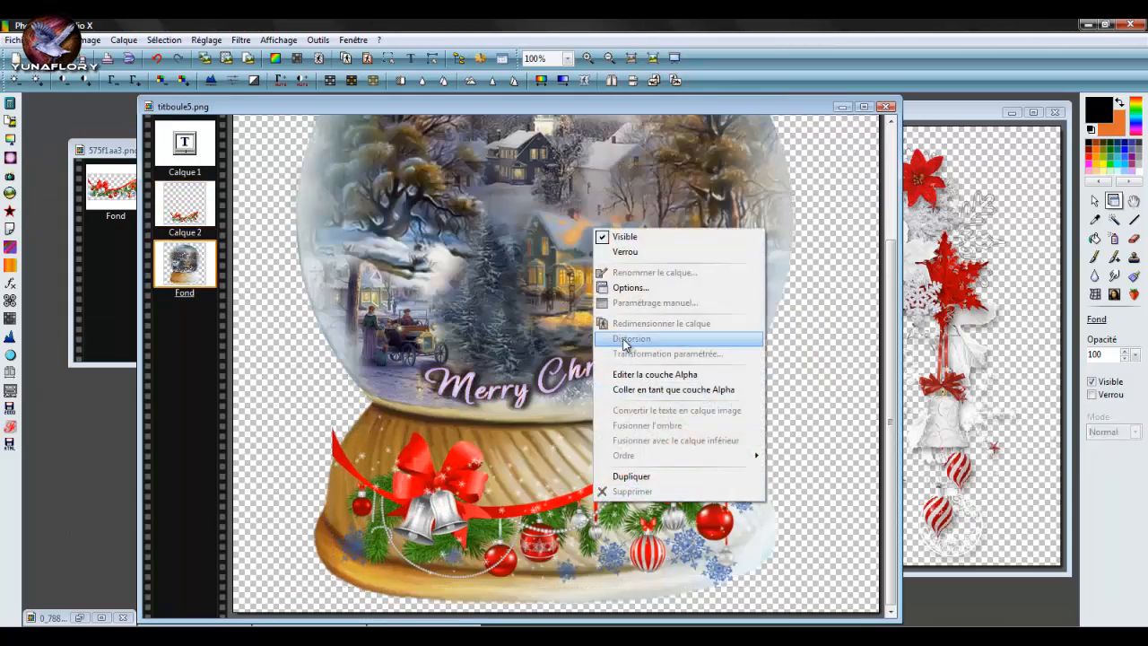
{"action": "left_click", "coordinate": [203, 215]}
{"action": "right_click", "coordinate": [203, 215]}
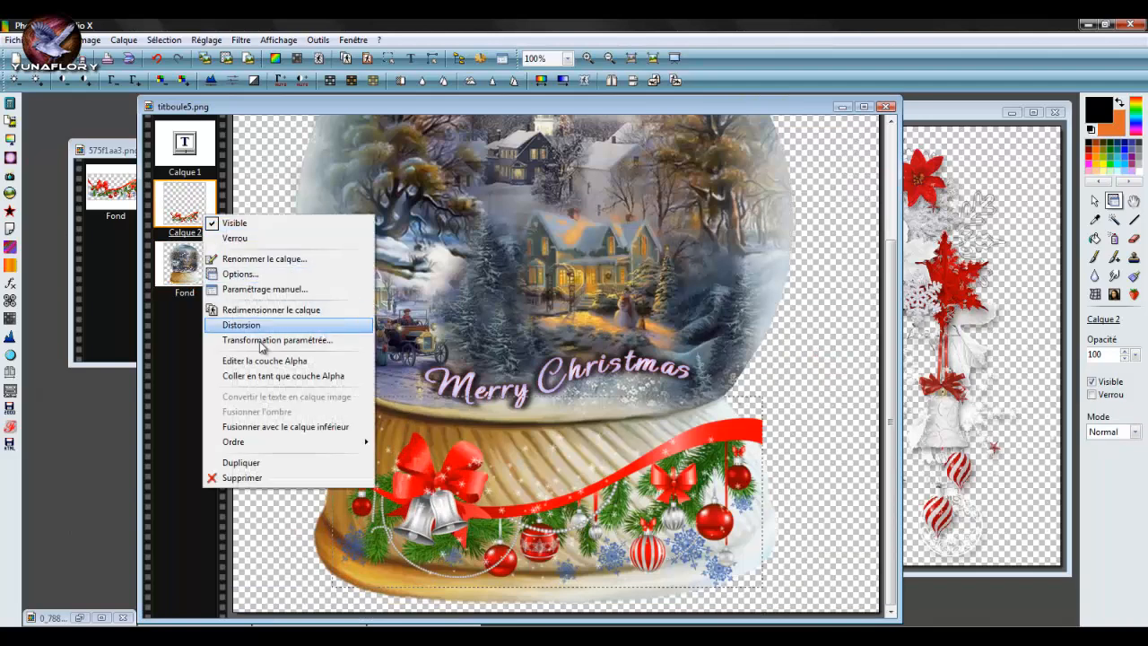
{"action": "left_click", "coordinate": [260, 309]}
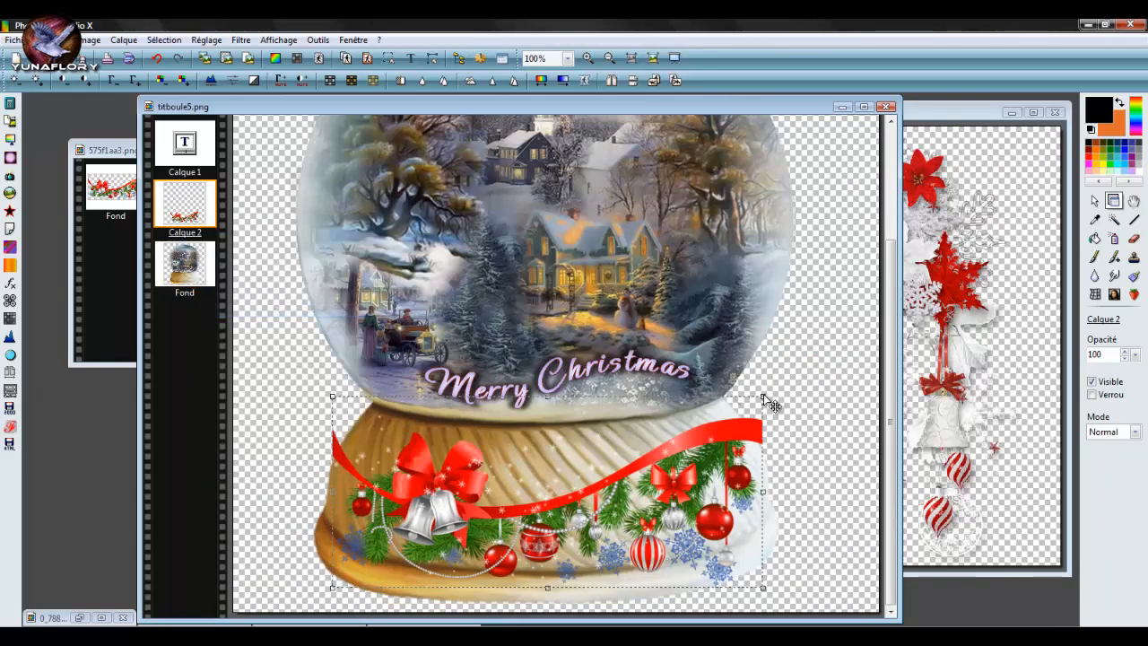
{"action": "left_click_drag", "start_coordinate": [763, 396], "coordinate": [736, 441]}
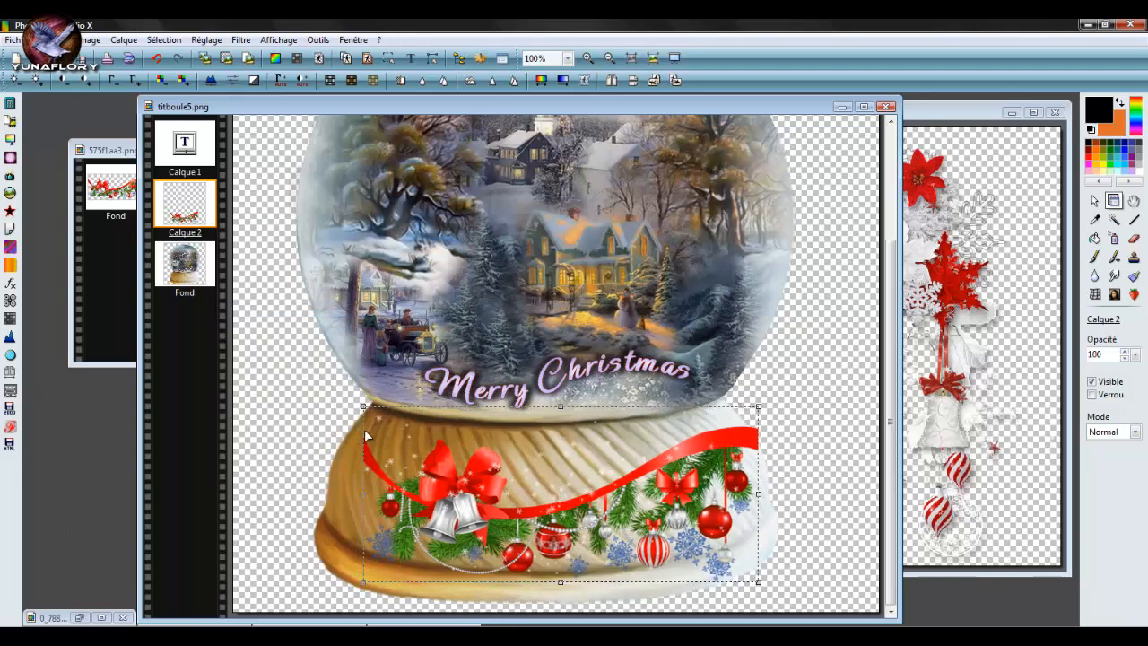
{"action": "left_click_drag", "start_coordinate": [362, 491], "coordinate": [349, 479]}
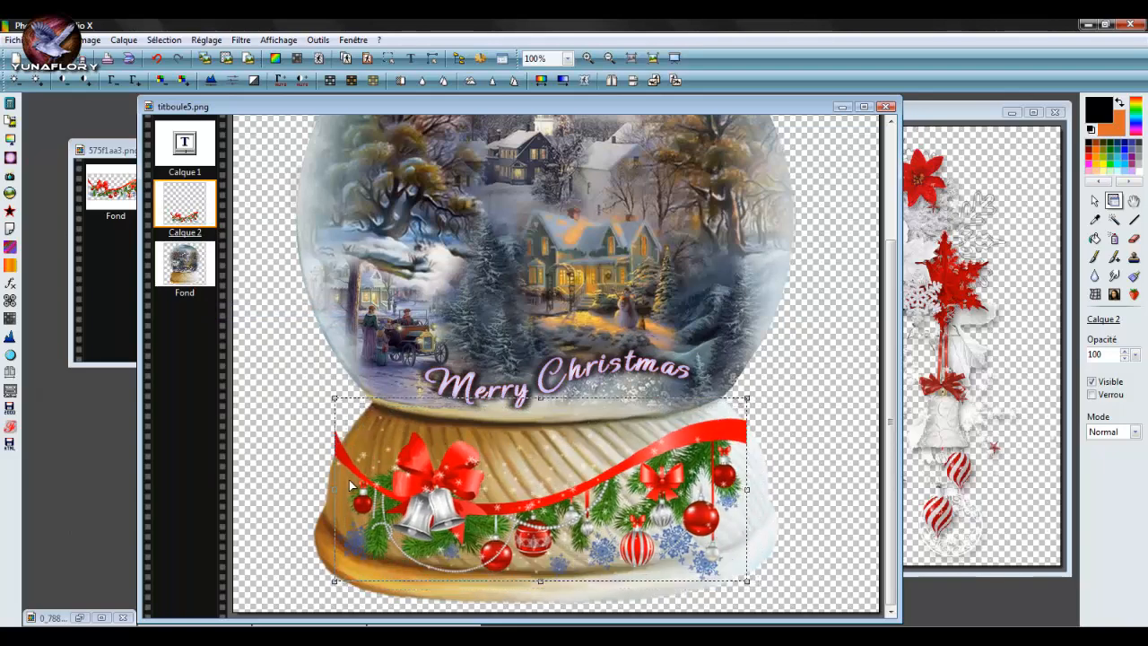
{"action": "left_click_drag", "start_coordinate": [486, 505], "coordinate": [485, 499]}
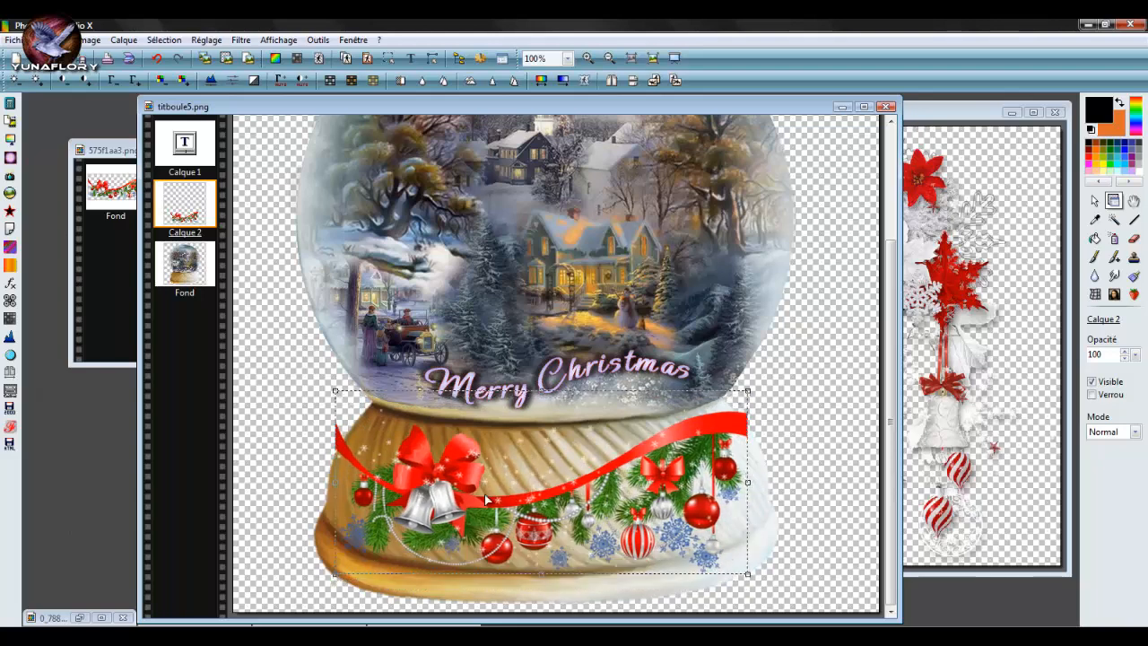
{"action": "left_click_drag", "start_coordinate": [742, 432], "coordinate": [749, 425]}
{"action": "right_click", "coordinate": [749, 424]}
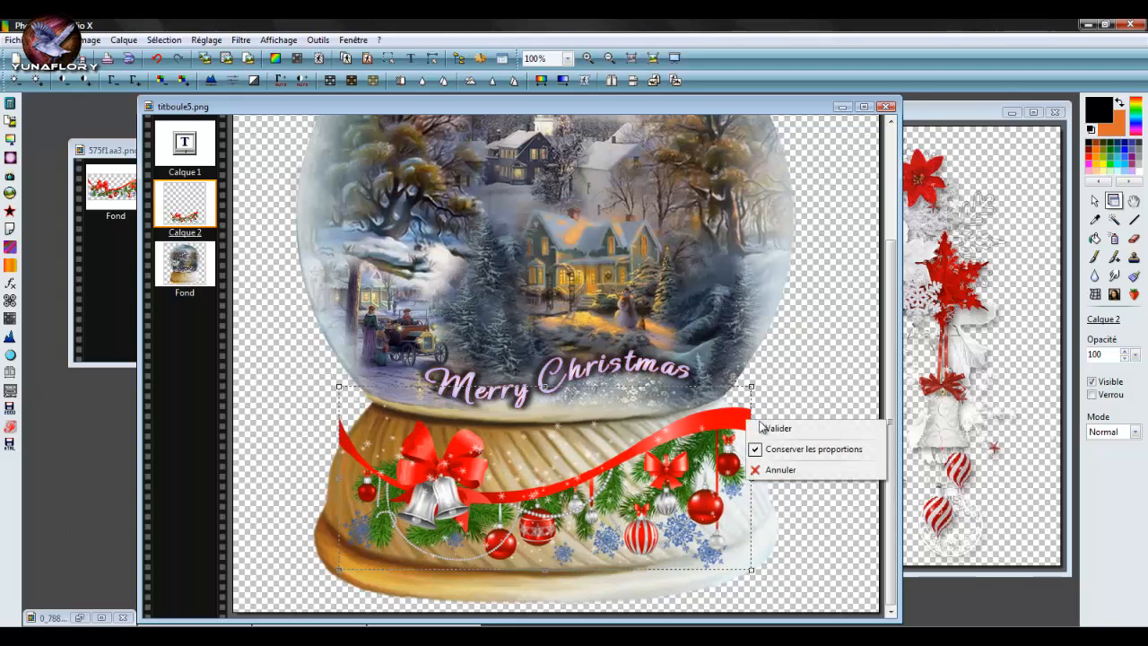
{"action": "left_click", "coordinate": [780, 428]}
{"action": "scroll", "coordinate": [527, 420], "scroll_direction": "down", "scroll_amount": 1}
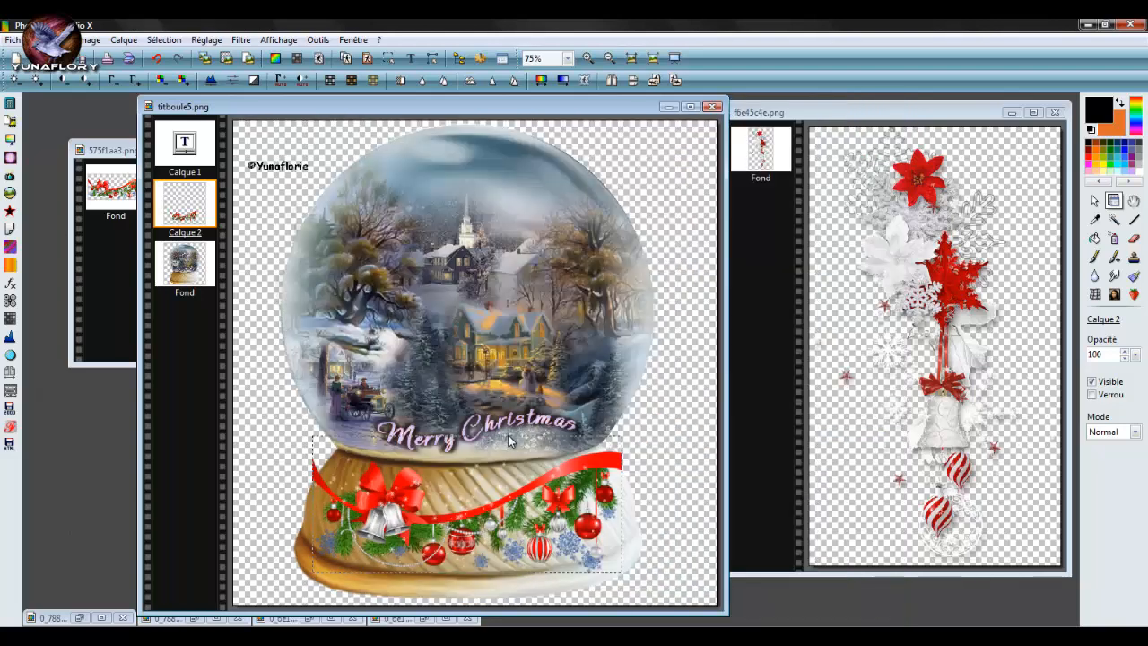
- Apply the Xero Porcelain filter to the garland layer with softness 50, strength 128, brightness 128 and blue channel 255
{"action": "left_click", "coordinate": [249, 42]}
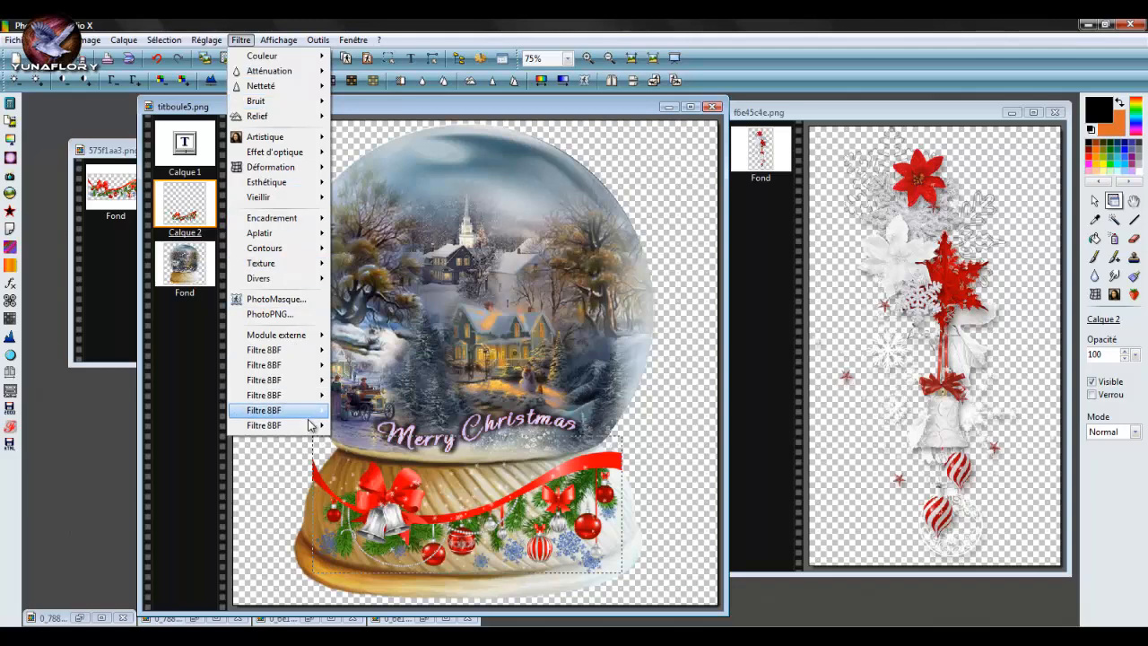
{"action": "mouse_move", "coordinate": [311, 429]}
{"action": "mouse_move", "coordinate": [397, 517]}
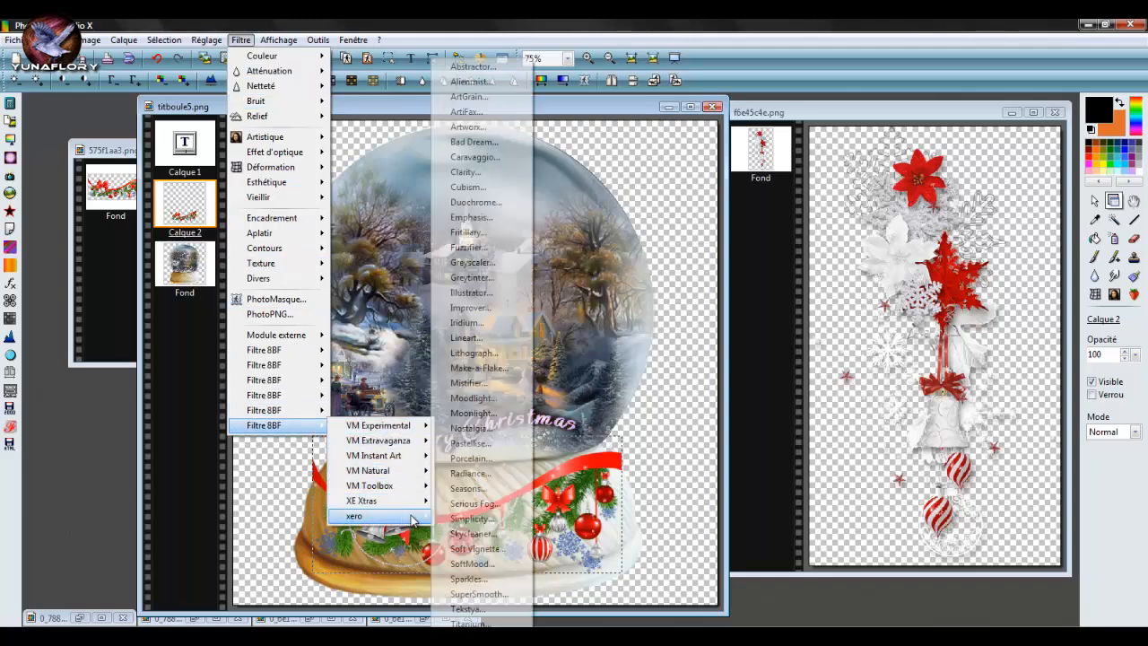
{"action": "left_click", "coordinate": [468, 459]}
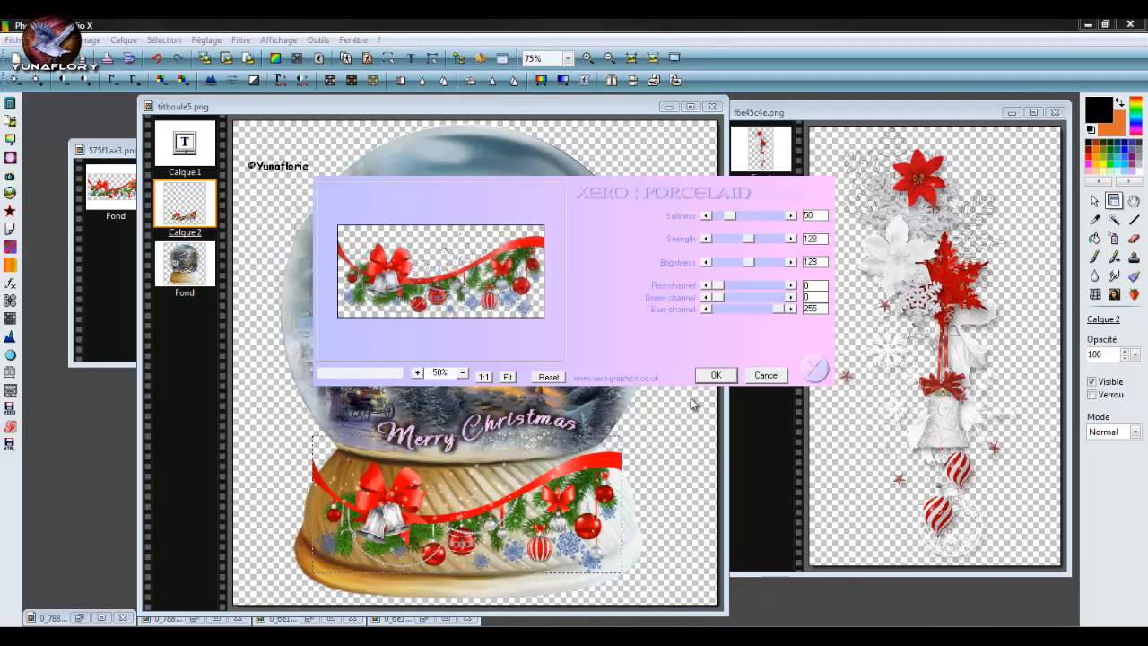
{"action": "left_click", "coordinate": [715, 374]}
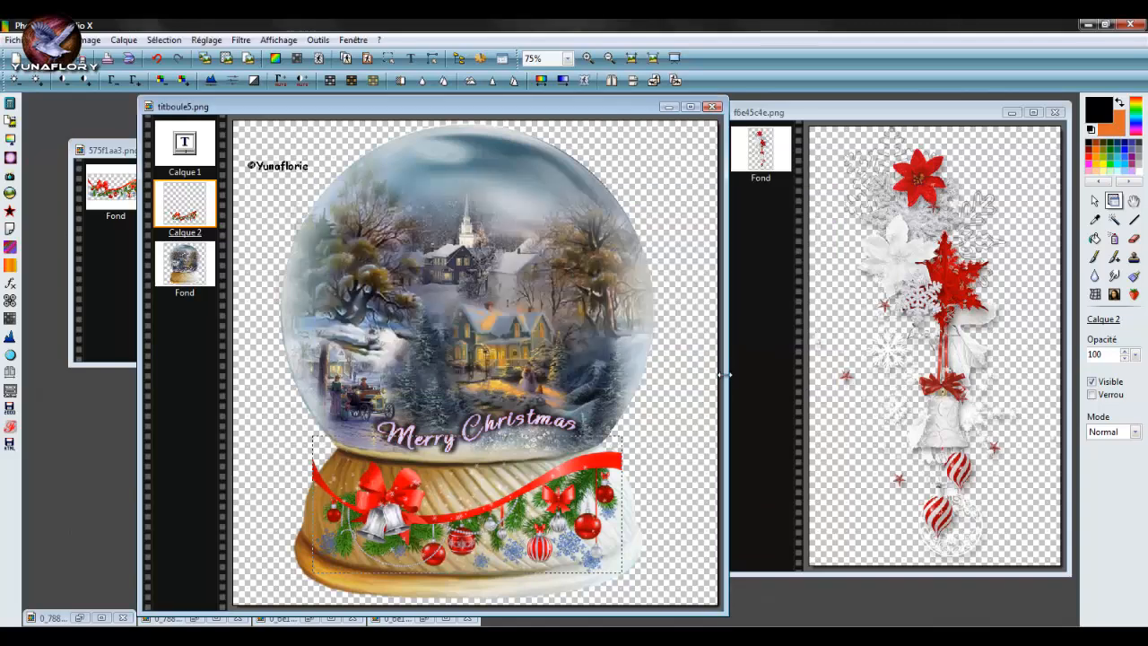
- Erase the tip of the garland's ribbon that sticks out past the left edge of the globe's base
{"action": "scroll", "coordinate": [554, 484], "scroll_direction": "up", "scroll_amount": 4}
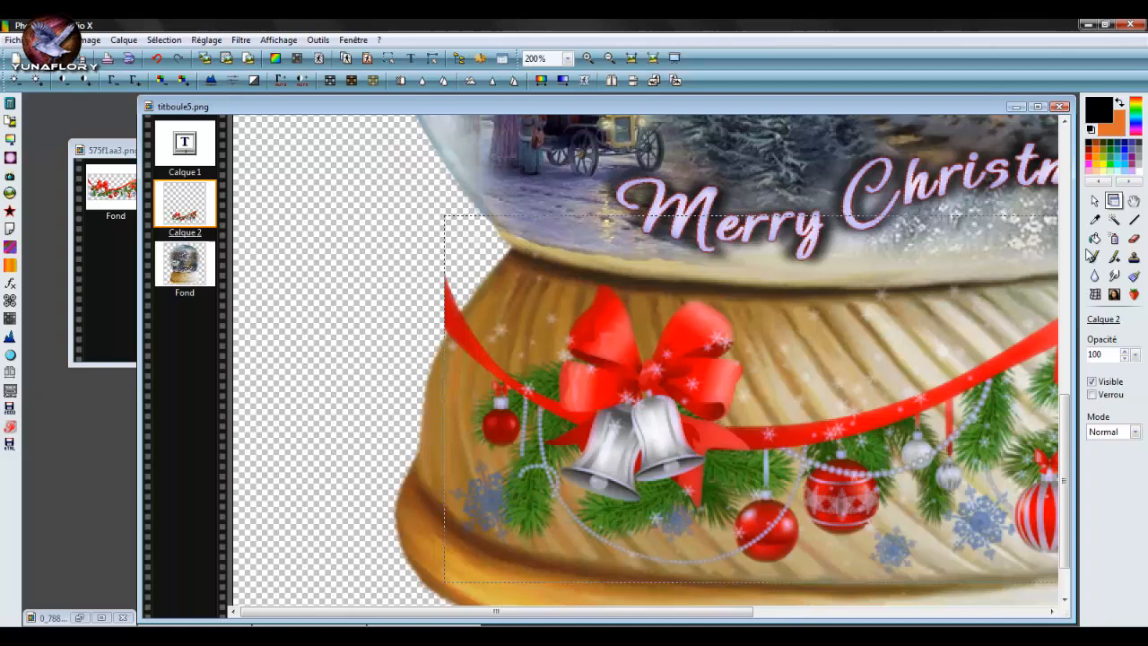
{"action": "left_click", "coordinate": [1132, 237]}
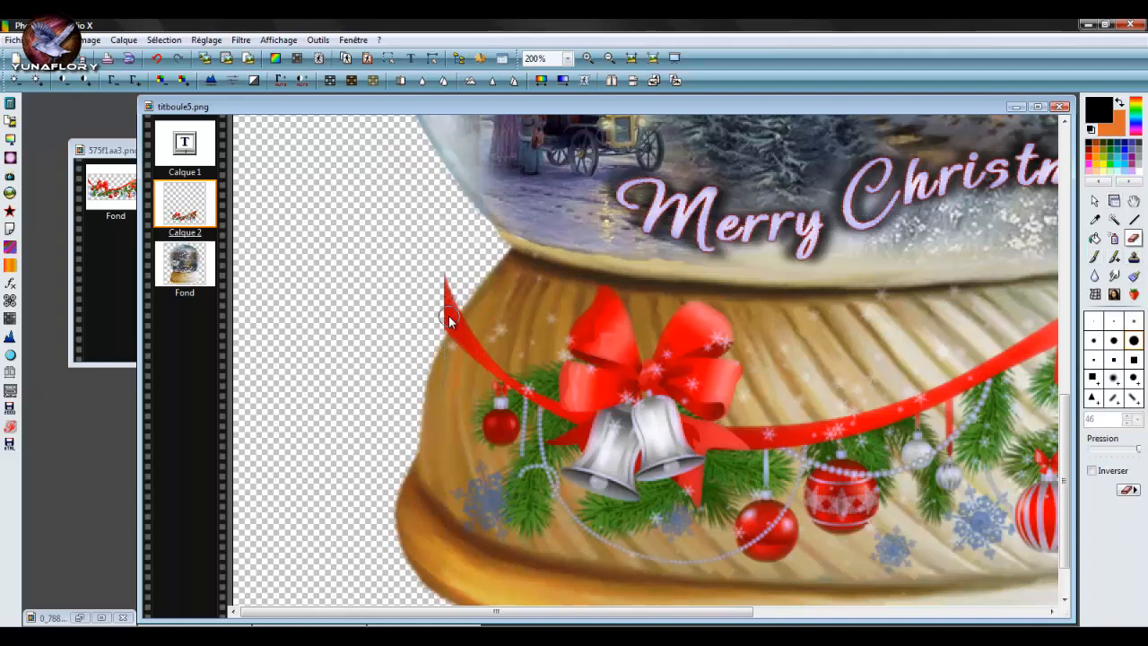
{"action": "scroll", "coordinate": [448, 318], "scroll_direction": "up", "scroll_amount": 1}
{"action": "mouse_move", "coordinate": [568, 332]}
{"action": "left_mouse_down"}
{"action": "mouse_move", "coordinate": [538, 389]}
{"action": "mouse_move", "coordinate": [552, 312]}
{"action": "left_mouse_up"}
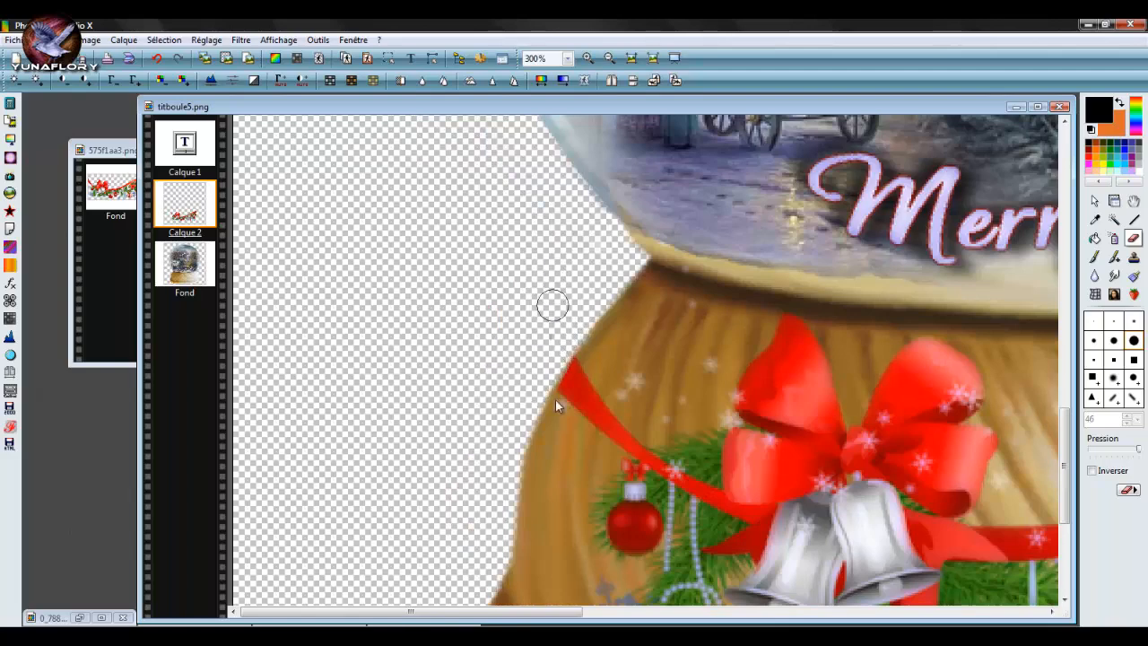
- Erase the part of the garland's ribbon that sticks out past the right edge of the globe's base
{"action": "scroll", "coordinate": [868, 404], "scroll_direction": "down", "scroll_amount": 1}
{"action": "scroll", "coordinate": [834, 403], "scroll_direction": "down", "scroll_amount": 3}
{"action": "scroll", "coordinate": [888, 500], "scroll_direction": "up", "scroll_amount": 3}
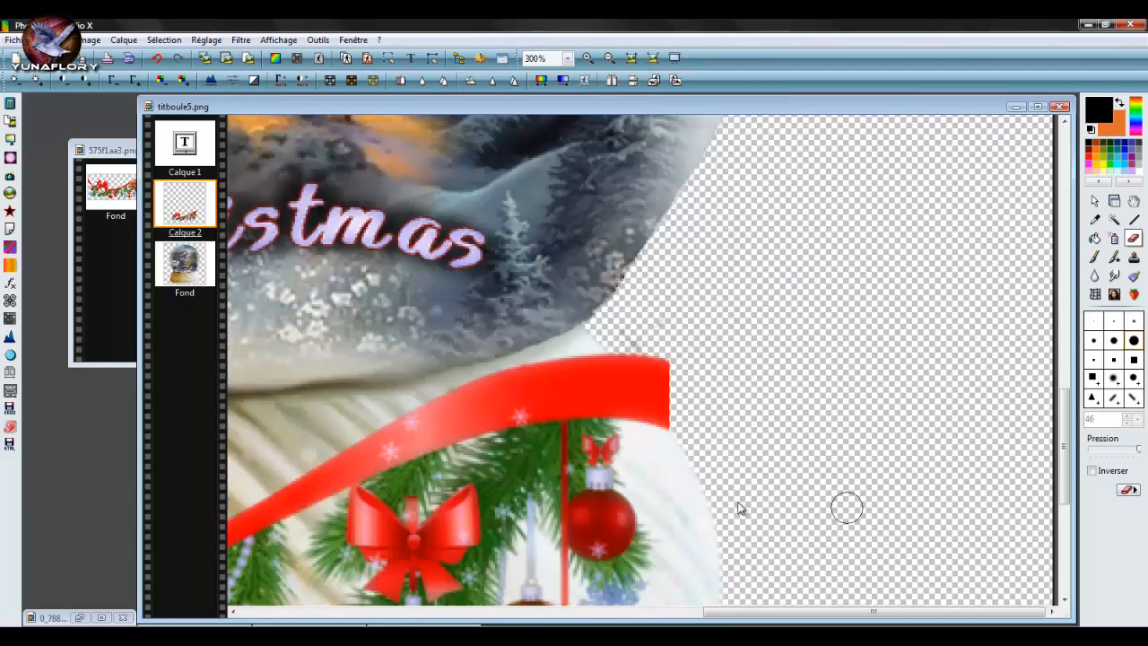
{"action": "mouse_move", "coordinate": [617, 346]}
{"action": "left_mouse_down"}
{"action": "mouse_move", "coordinate": [684, 425]}
{"action": "mouse_move", "coordinate": [655, 358]}
{"action": "mouse_move", "coordinate": [582, 328]}
{"action": "left_mouse_up"}
{"action": "left_click", "coordinate": [156, 58]}
{"action": "mouse_move", "coordinate": [627, 349]}
{"action": "left_mouse_down"}
{"action": "mouse_move", "coordinate": [686, 424]}
{"action": "mouse_move", "coordinate": [666, 359]}
{"action": "left_mouse_up"}
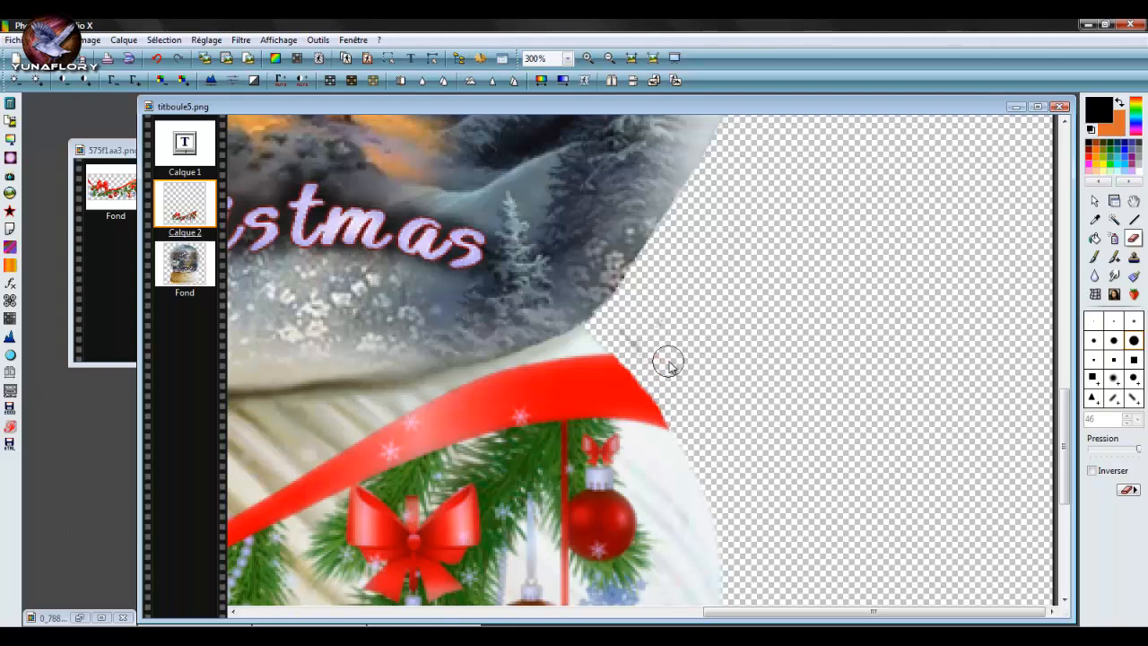
{"action": "key", "text": "ctrl+b"}
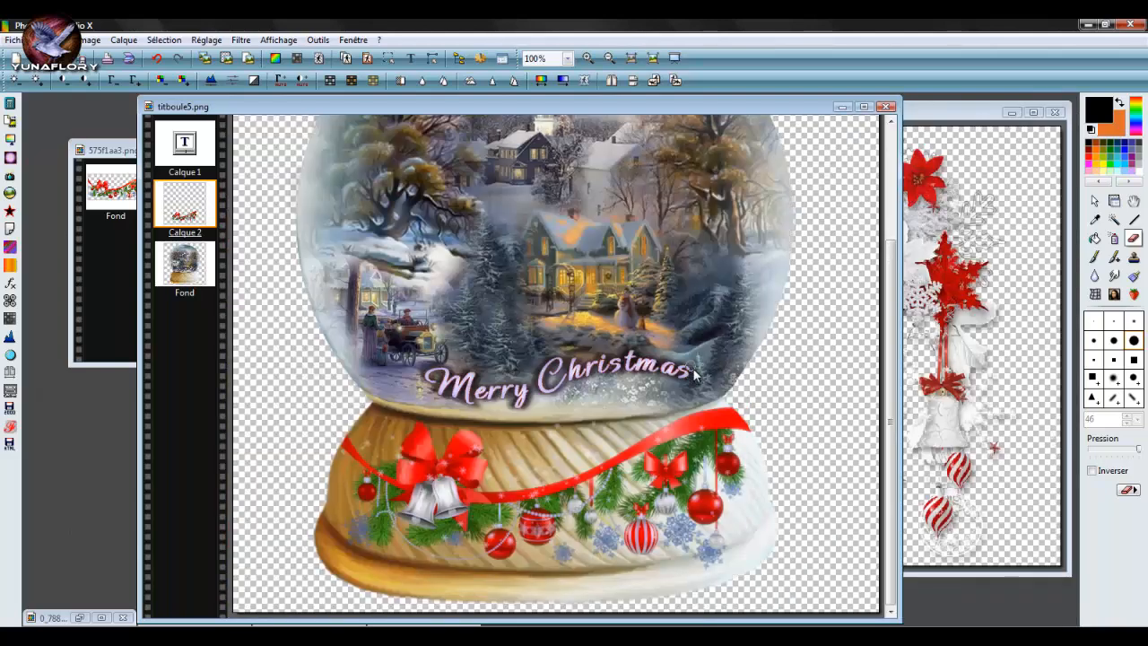
- Add a drop shadow to the garland layer with Delta X 7 and Delta Y 0
{"action": "double_click", "coordinate": [180, 209]}
{"action": "left_click", "coordinate": [949, 229]}
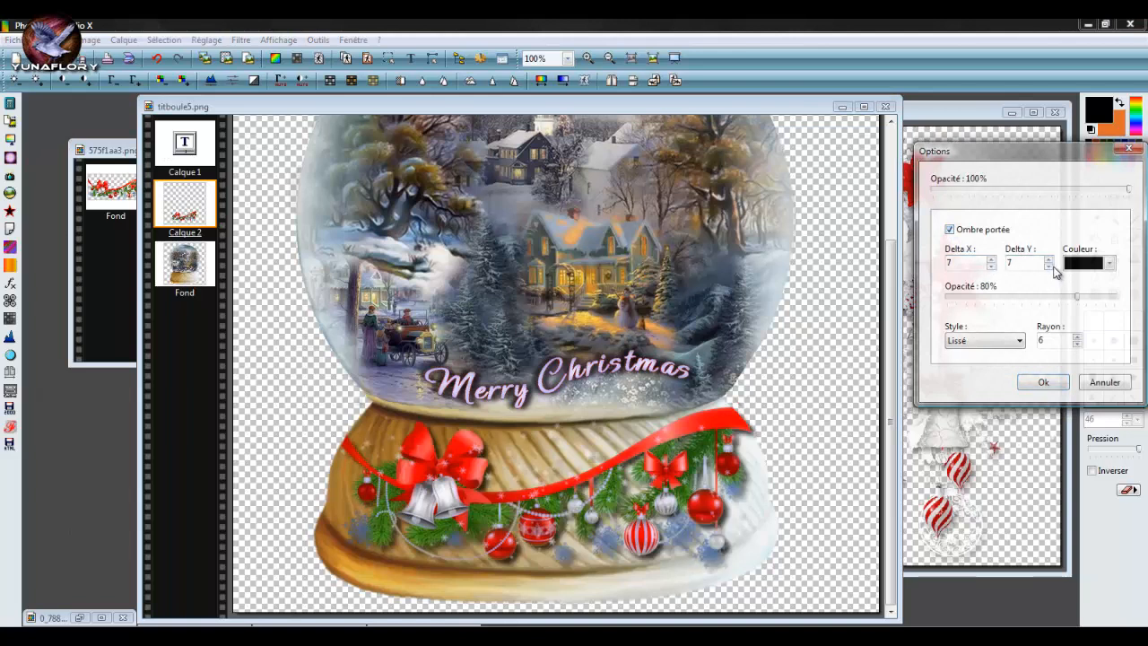
{"action": "left_click", "coordinate": [1048, 267]}
{"action": "left_click", "coordinate": [1048, 267]}
{"action": "left_click", "coordinate": [1048, 267]}
{"action": "left_click", "coordinate": [1048, 267]}
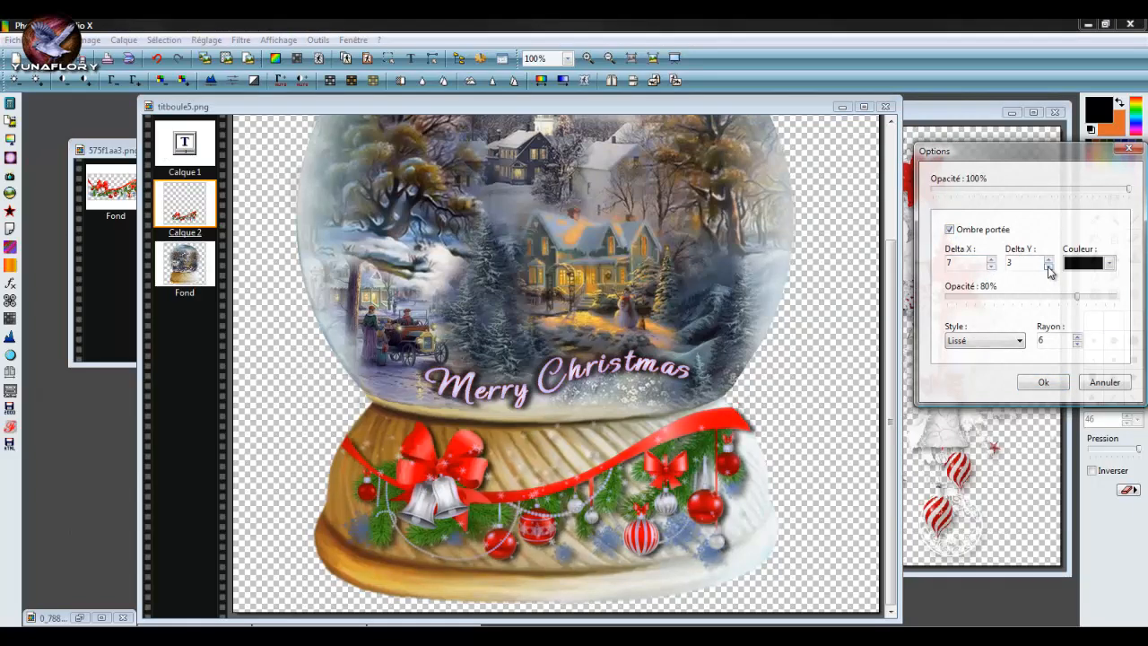
{"action": "left_click", "coordinate": [1048, 267]}
{"action": "left_click", "coordinate": [1049, 268]}
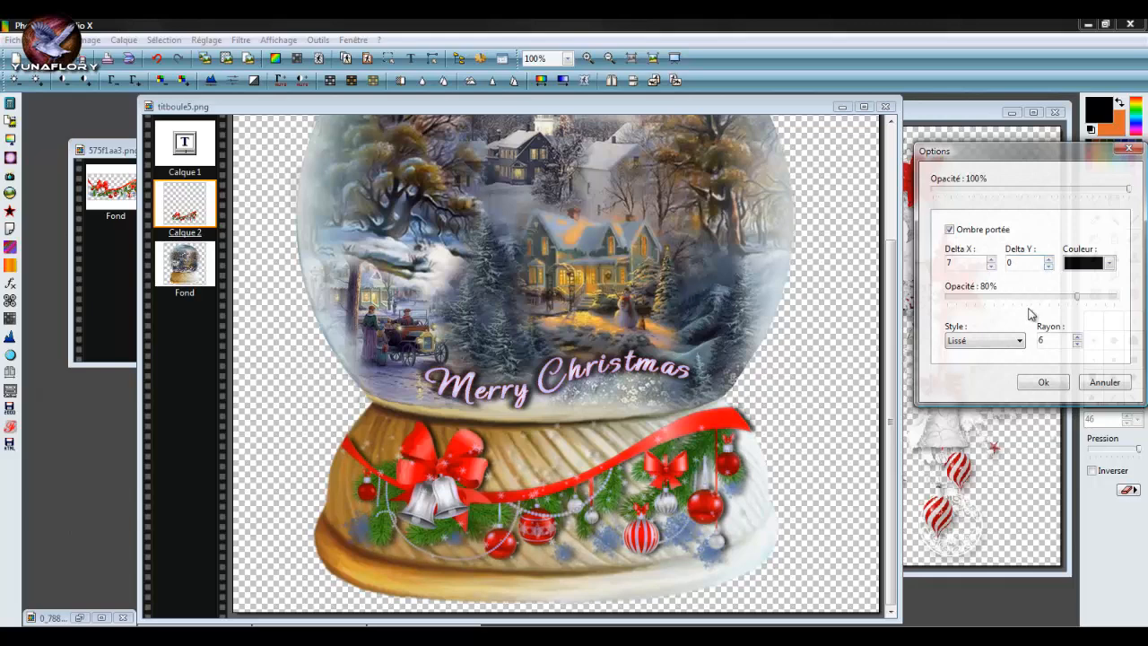
{"action": "left_click", "coordinate": [1043, 382]}
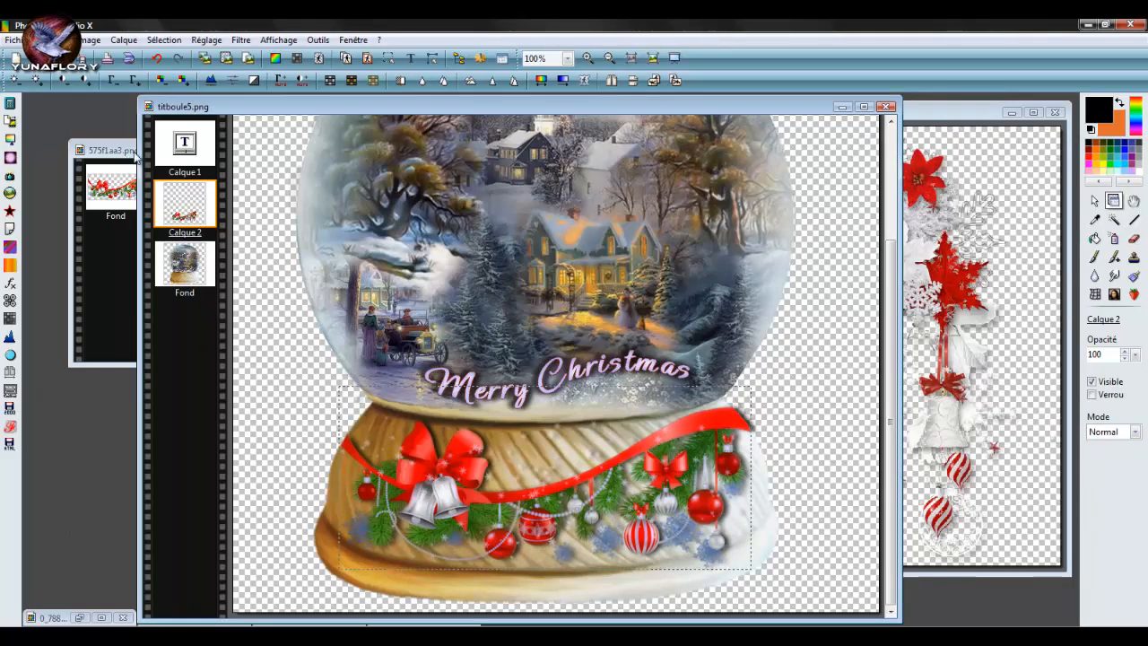
- Merge the garland's shadow into its layer and erase the shadow spilling past the right edge of the globe's base
{"action": "right_click", "coordinate": [185, 213]}
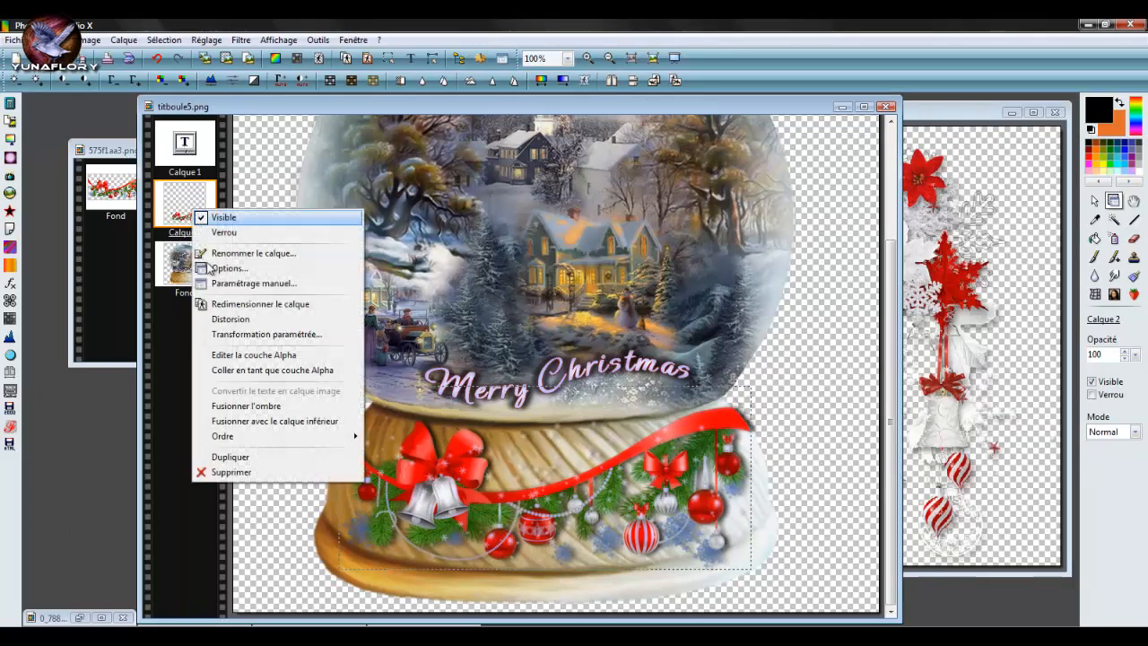
{"action": "left_click", "coordinate": [274, 405]}
{"action": "scroll", "coordinate": [733, 464], "scroll_direction": "up", "scroll_amount": 1}
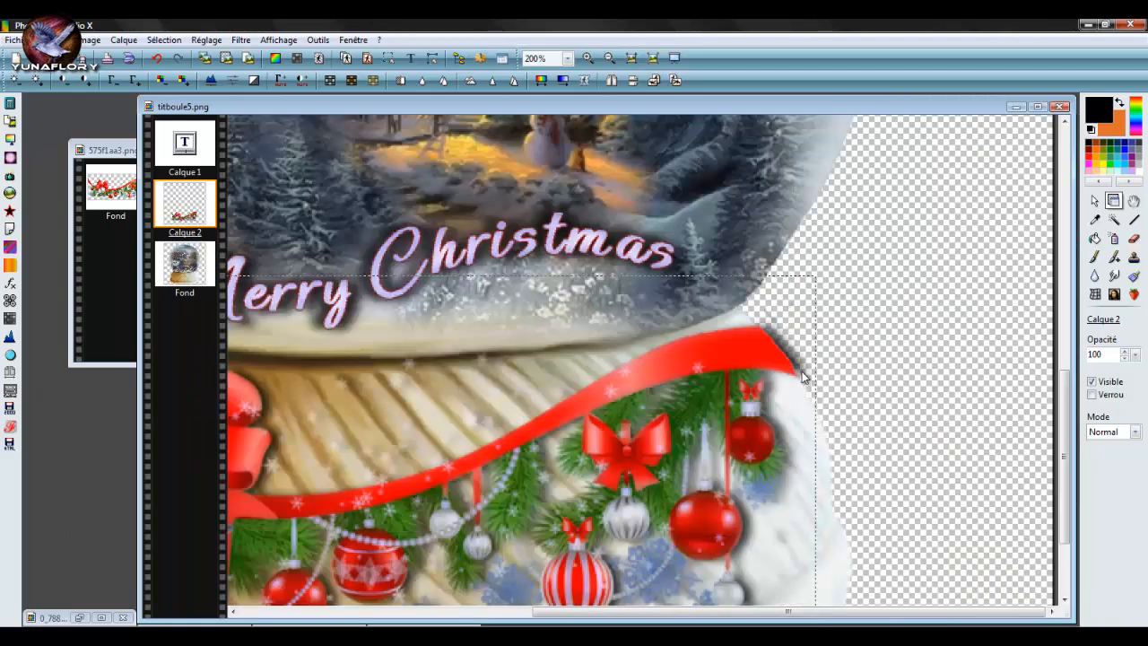
{"action": "scroll", "coordinate": [793, 422], "scroll_direction": "up", "scroll_amount": 1}
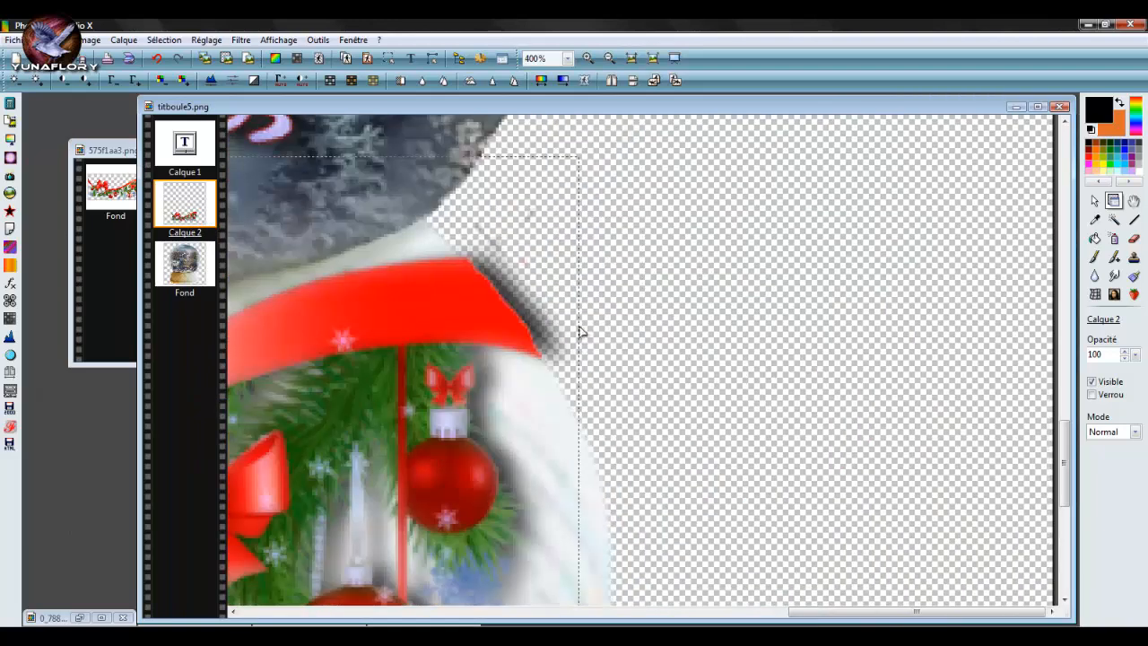
{"action": "left_click", "coordinate": [1133, 239]}
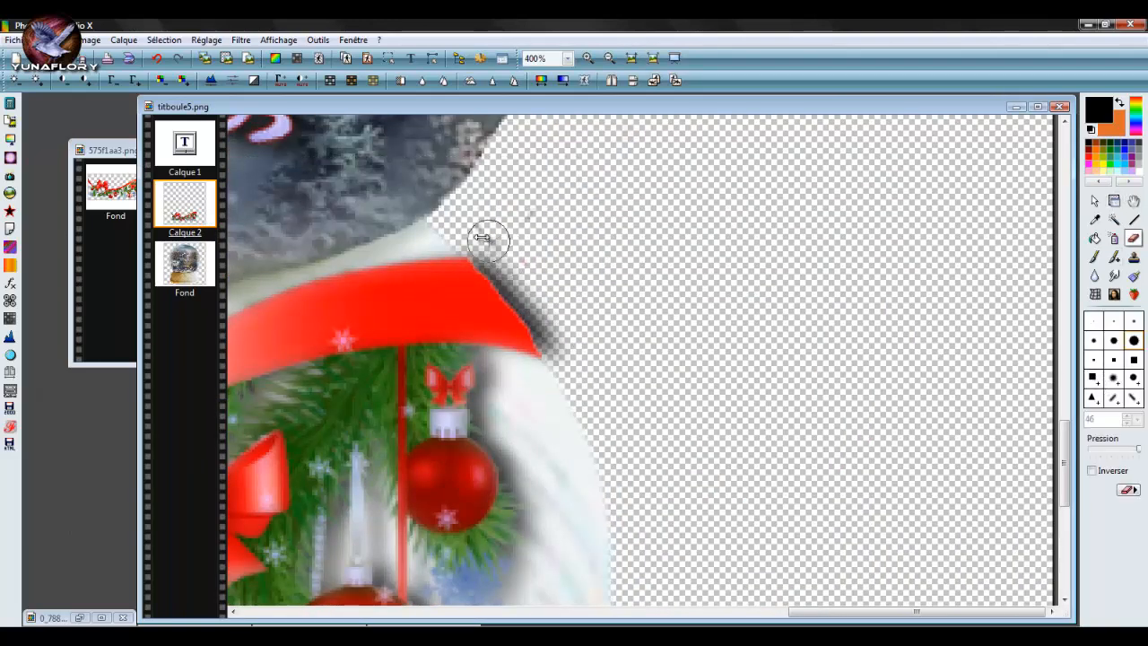
{"action": "mouse_move", "coordinate": [481, 240]}
{"action": "left_mouse_down"}
{"action": "mouse_move", "coordinate": [564, 352]}
{"action": "mouse_move", "coordinate": [511, 265]}
{"action": "left_mouse_up"}
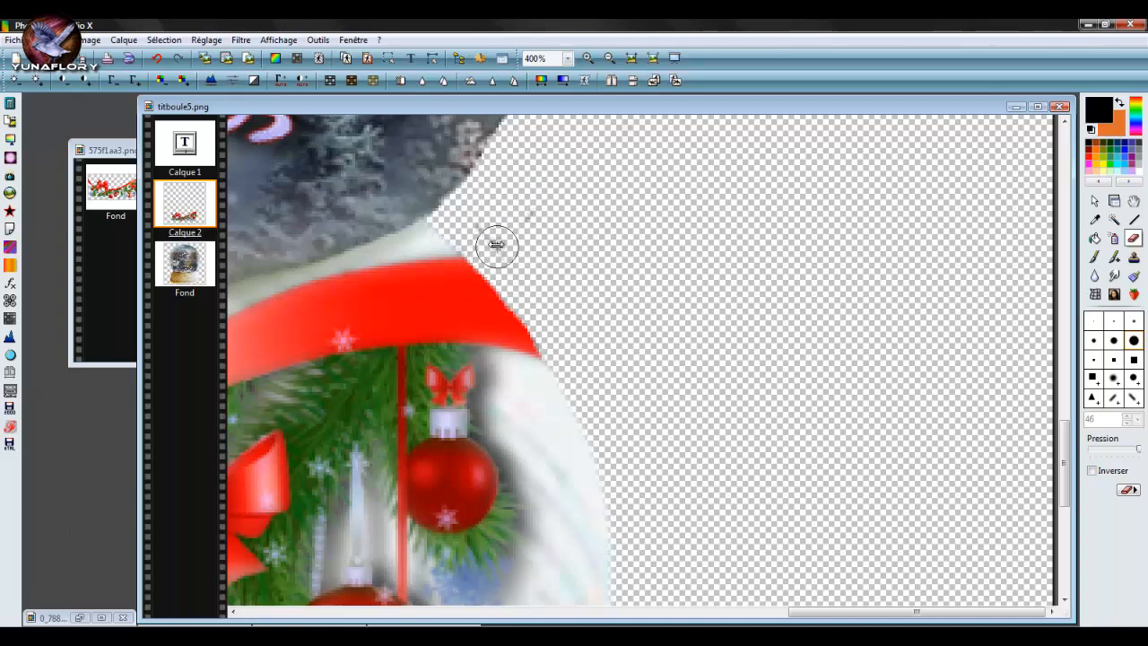
{"action": "scroll", "coordinate": [733, 384], "scroll_direction": "down", "scroll_amount": 2}
{"action": "scroll", "coordinate": [336, 527], "scroll_direction": "down", "scroll_amount": 2}
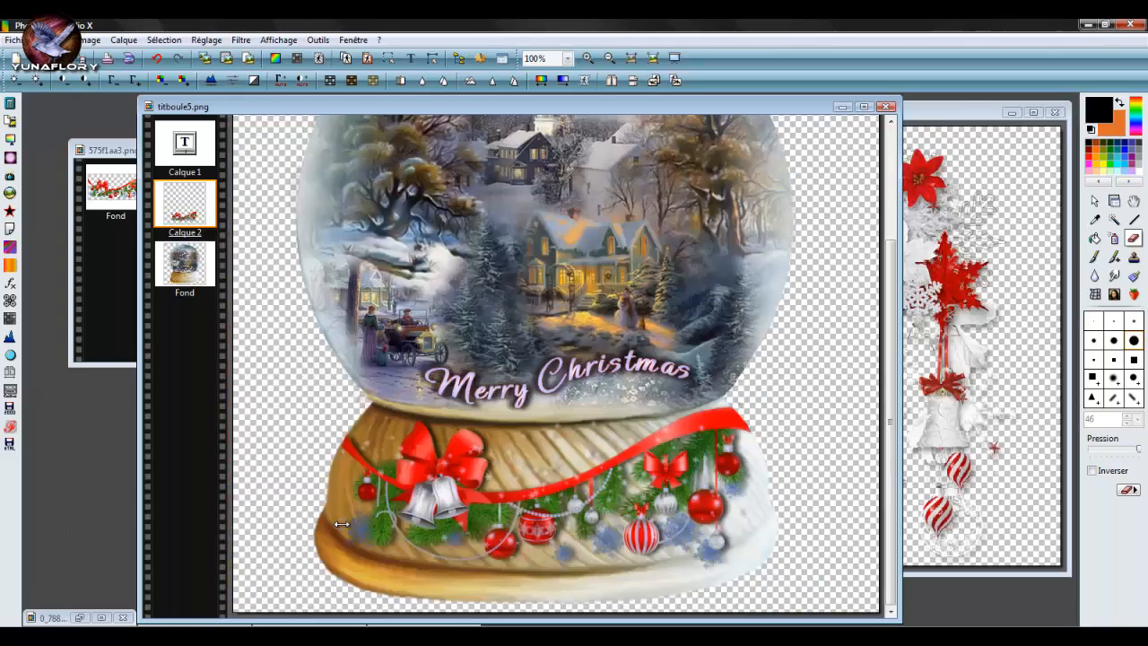
{"action": "scroll", "coordinate": [368, 489], "scroll_direction": "up", "scroll_amount": 2}
{"action": "scroll", "coordinate": [412, 323], "scroll_direction": "up", "scroll_amount": 1}
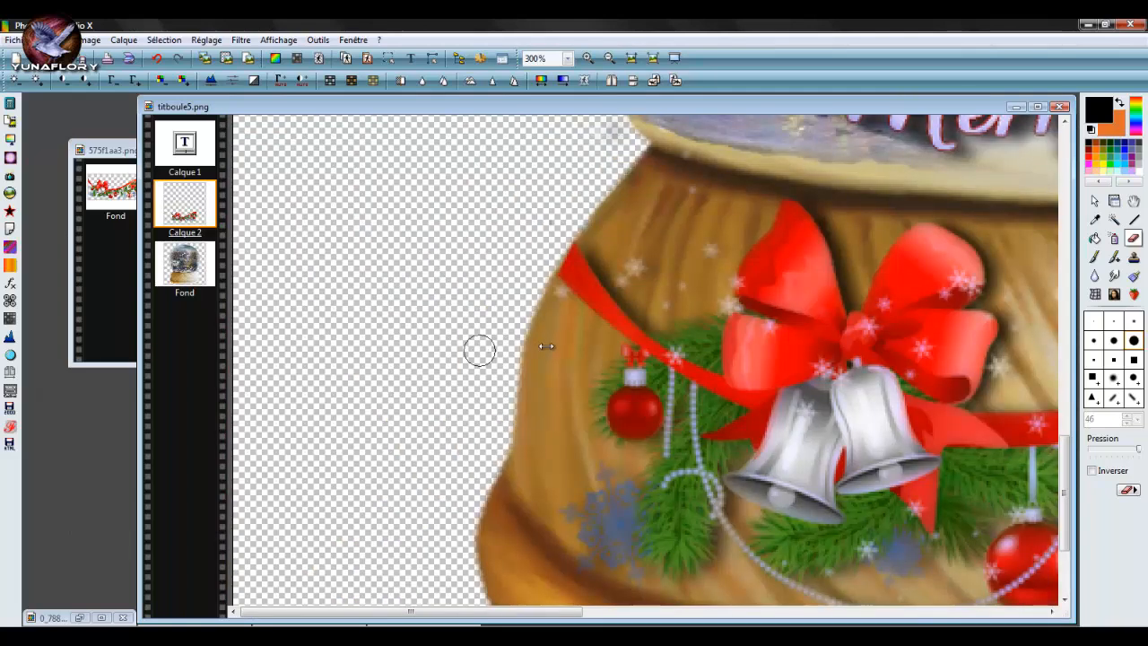
{"action": "scroll", "coordinate": [545, 346], "scroll_direction": "down", "scroll_amount": 4}
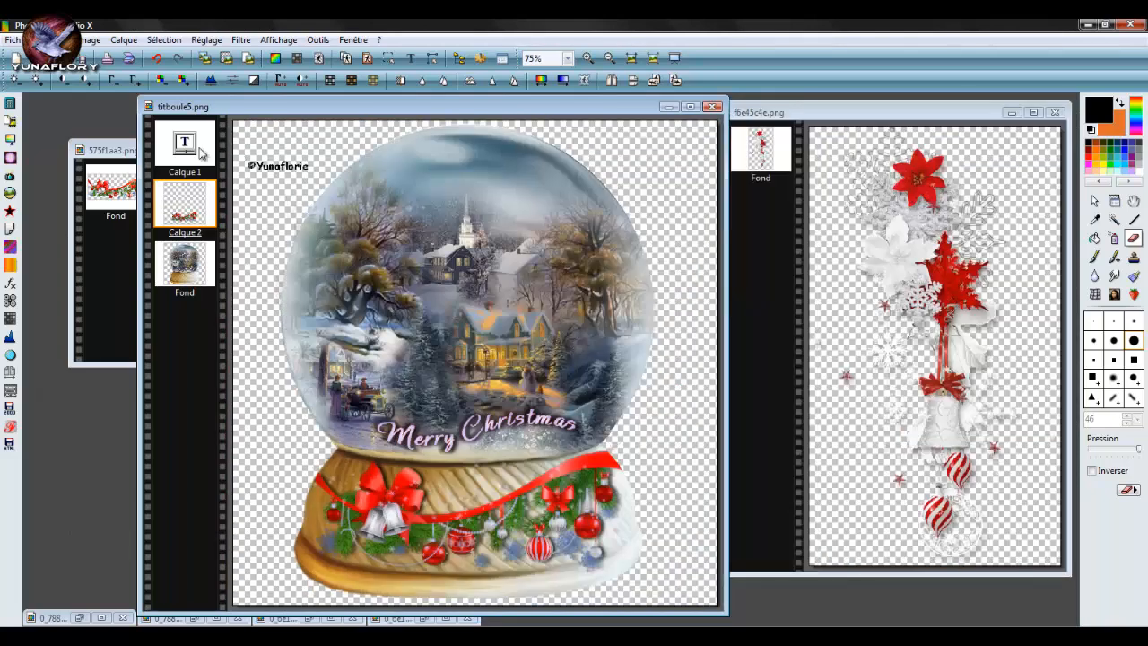
- Close f6e45c4e.png and the mod_article Merry Christmas image, and minimize 575f1aa3.png to clear the workspace around titboule5.png
{"action": "left_click_drag", "start_coordinate": [317, 106], "coordinate": [319, 92]}
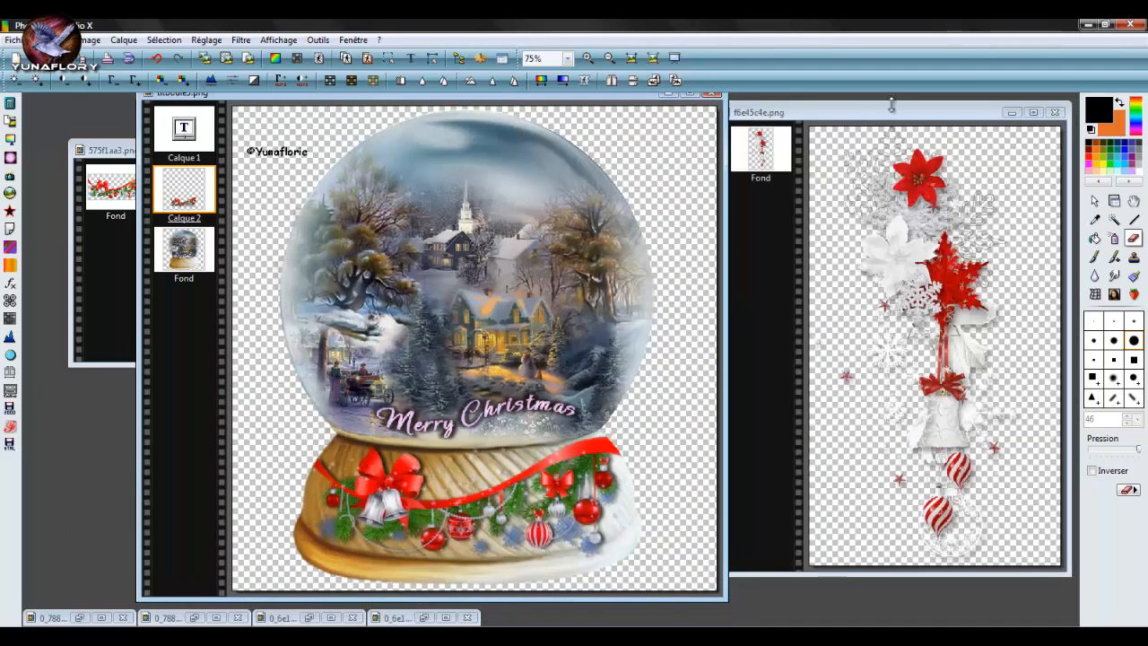
{"action": "left_click", "coordinate": [1056, 113]}
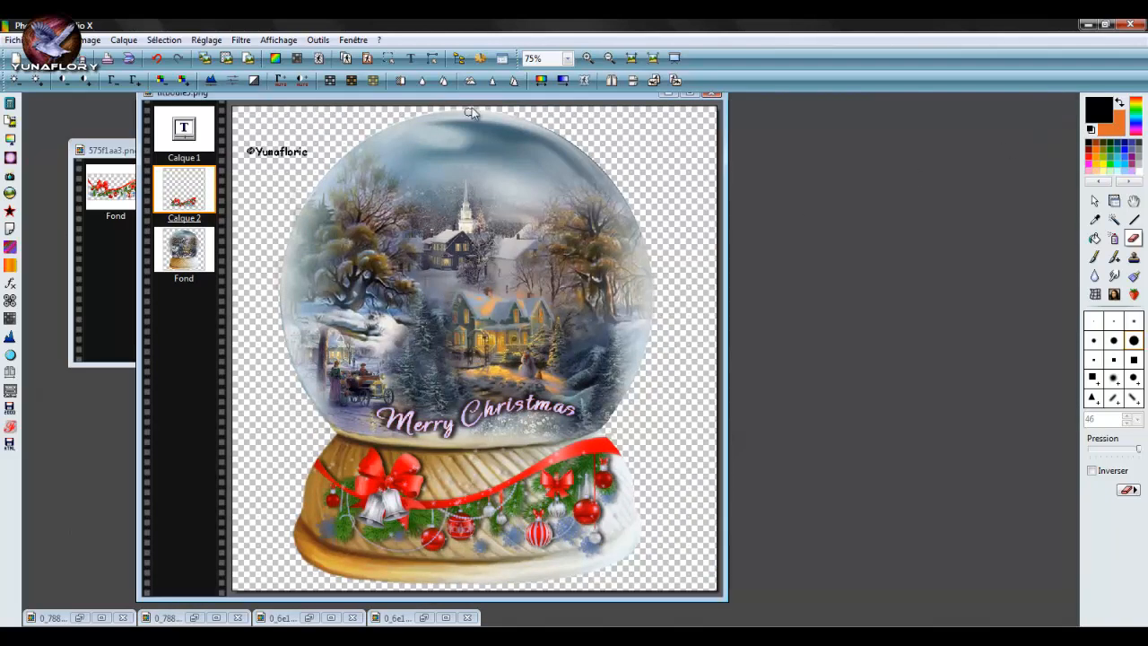
{"action": "left_click_drag", "start_coordinate": [476, 95], "coordinate": [680, 114]}
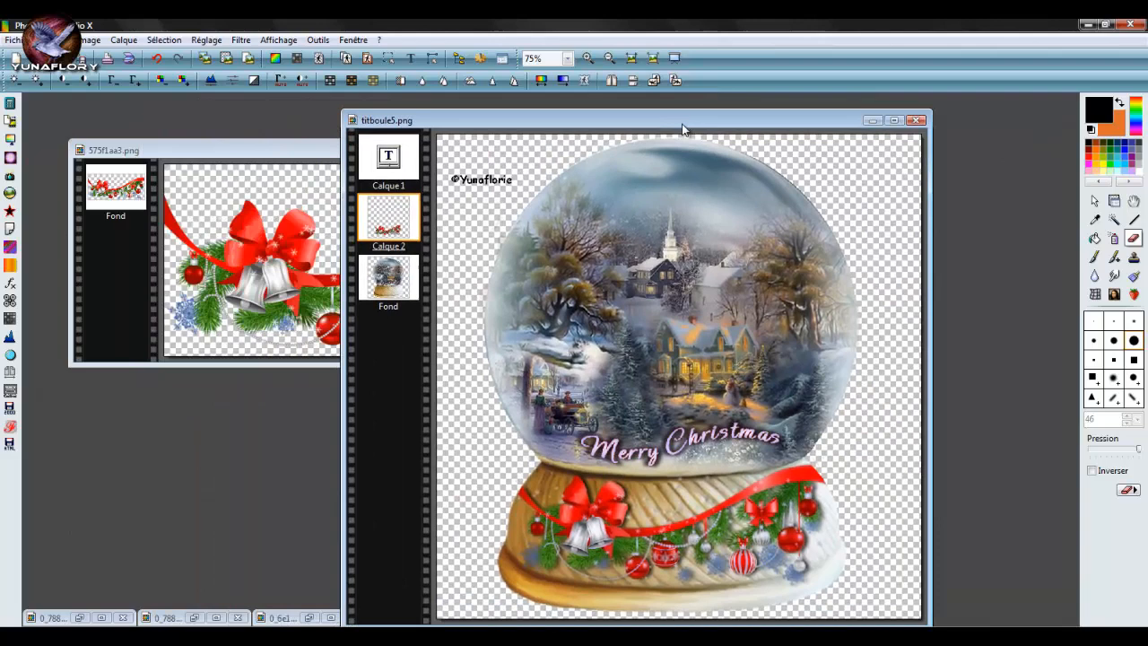
{"action": "left_click", "coordinate": [254, 164]}
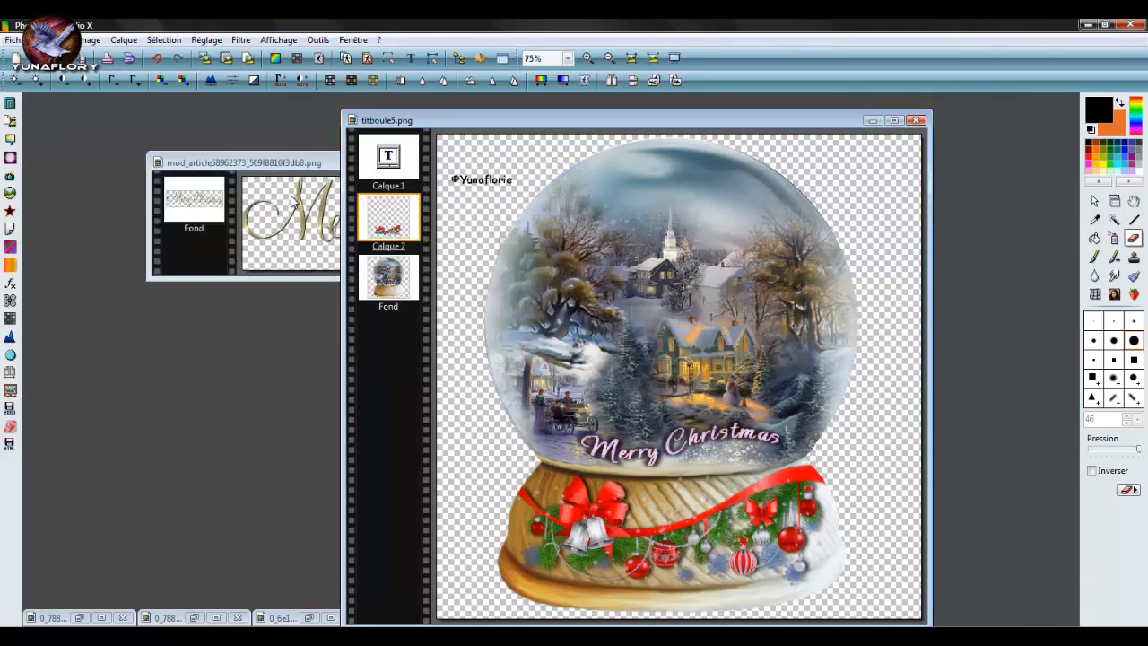
{"action": "left_click", "coordinate": [301, 168]}
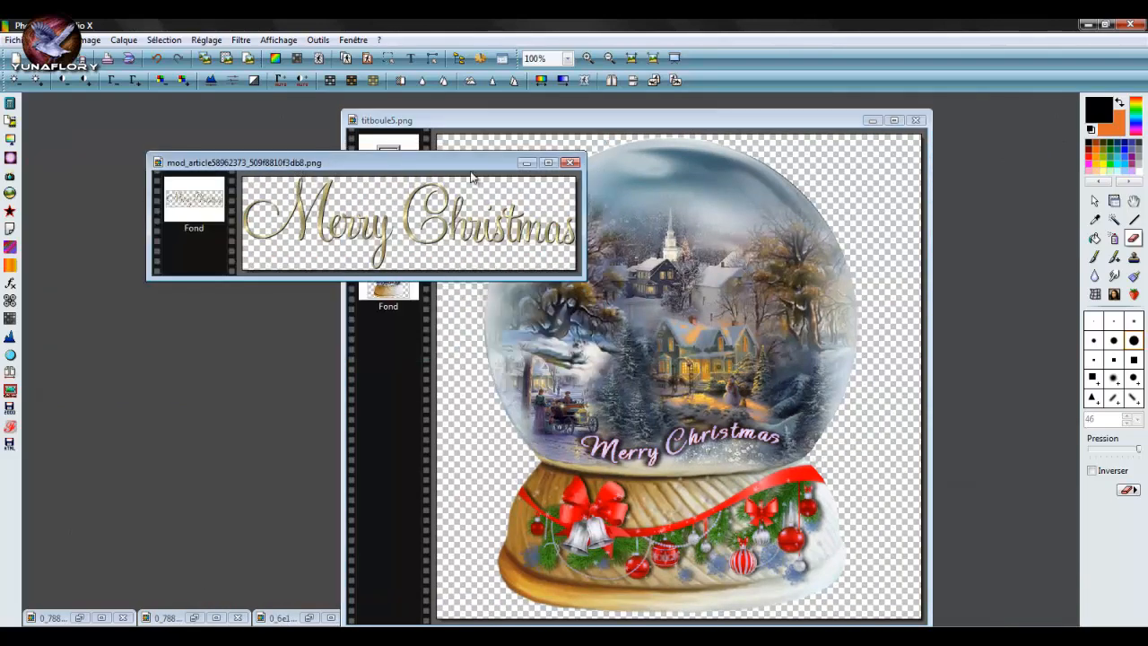
{"action": "left_click", "coordinate": [571, 163]}
{"action": "left_click_drag", "start_coordinate": [594, 121], "coordinate": [349, 109]}
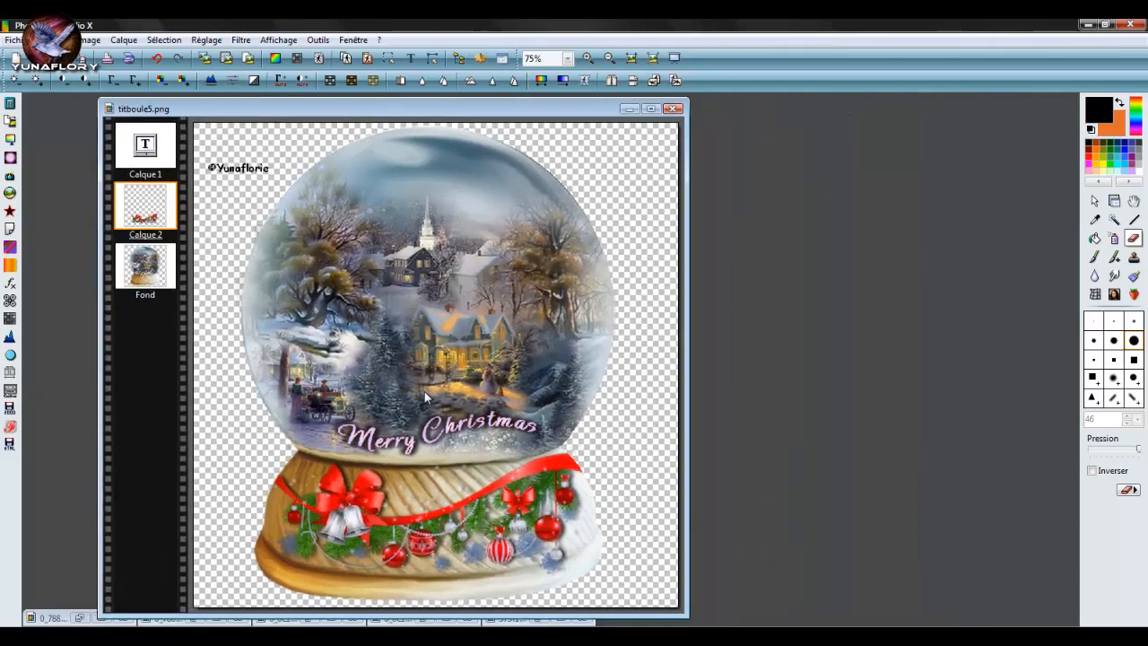
- Check the garland's edges on the globe's base and merge the garland layer into the background layer
{"action": "scroll", "coordinate": [509, 566], "scroll_direction": "up", "scroll_amount": 1}
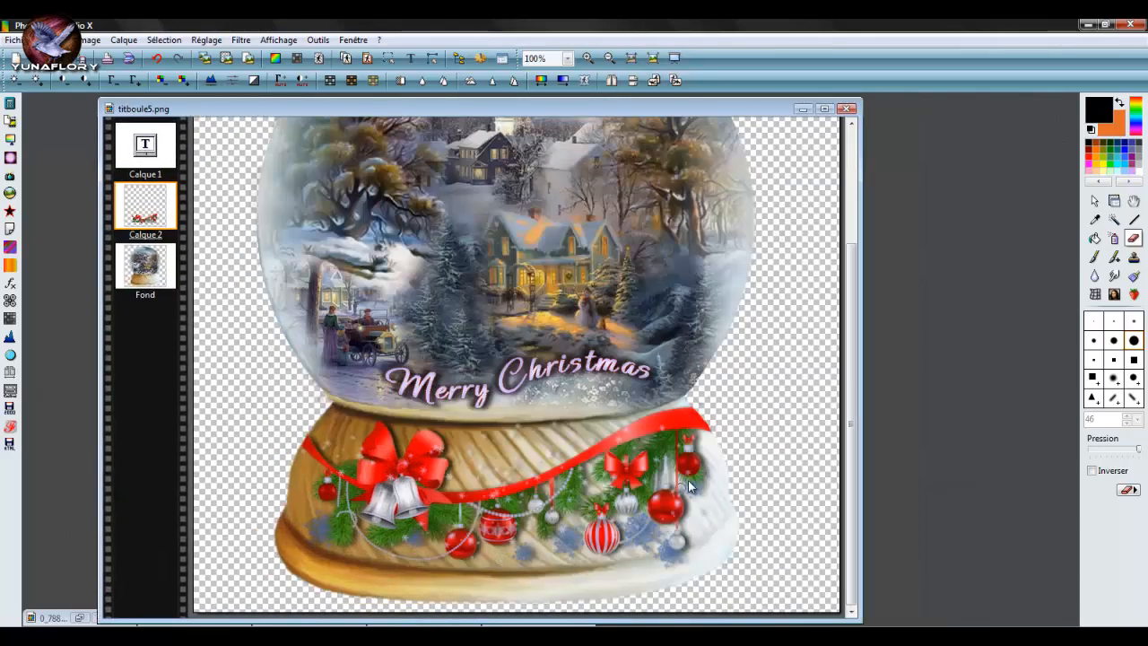
{"action": "scroll", "coordinate": [708, 471], "scroll_direction": "up", "scroll_amount": 2}
{"action": "scroll", "coordinate": [722, 431], "scroll_direction": "down", "scroll_amount": 2}
{"action": "scroll", "coordinate": [740, 449], "scroll_direction": "up", "scroll_amount": 1}
{"action": "scroll", "coordinate": [851, 311], "scroll_direction": "up", "scroll_amount": 1}
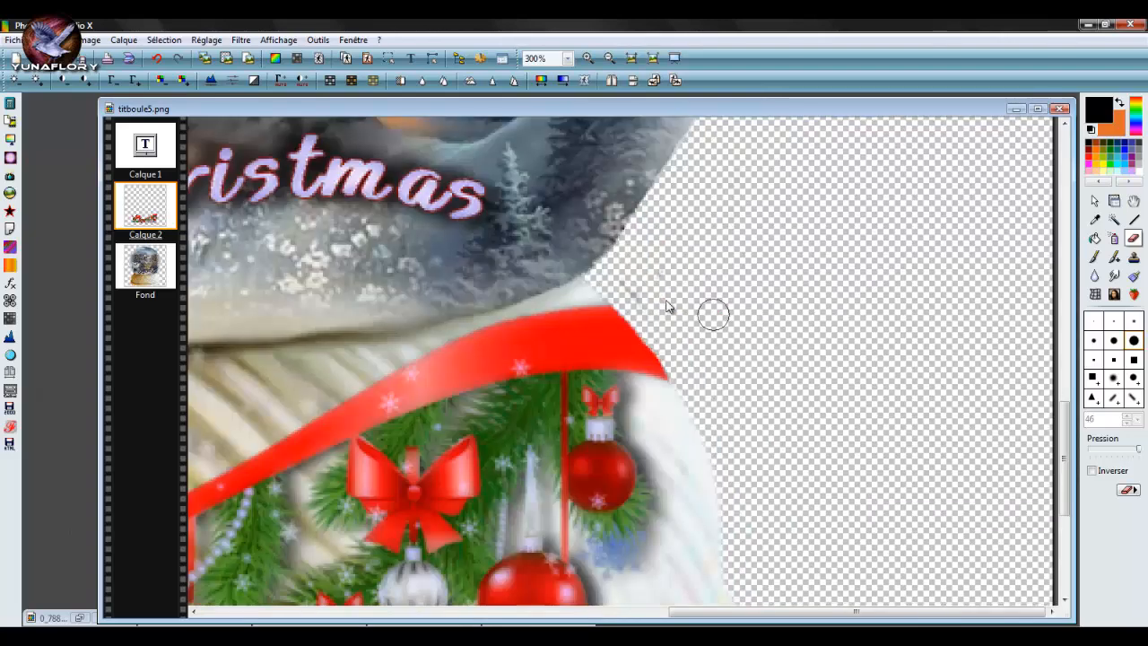
{"action": "left_click", "coordinate": [163, 267]}
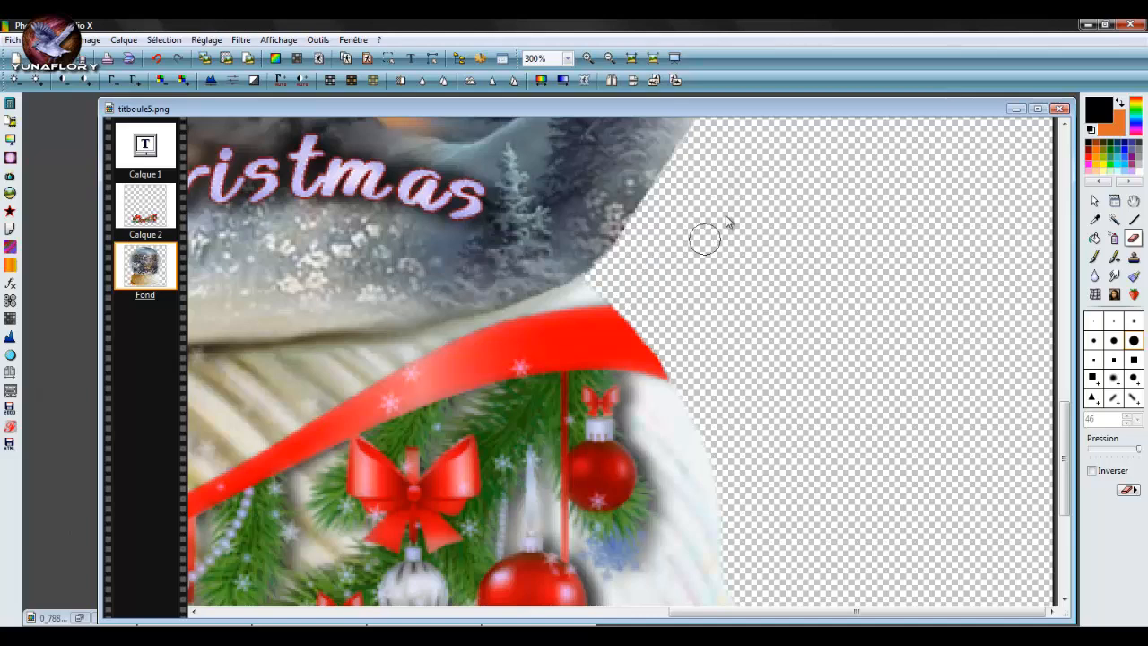
{"action": "scroll", "coordinate": [256, 331], "scroll_direction": "down", "scroll_amount": 4}
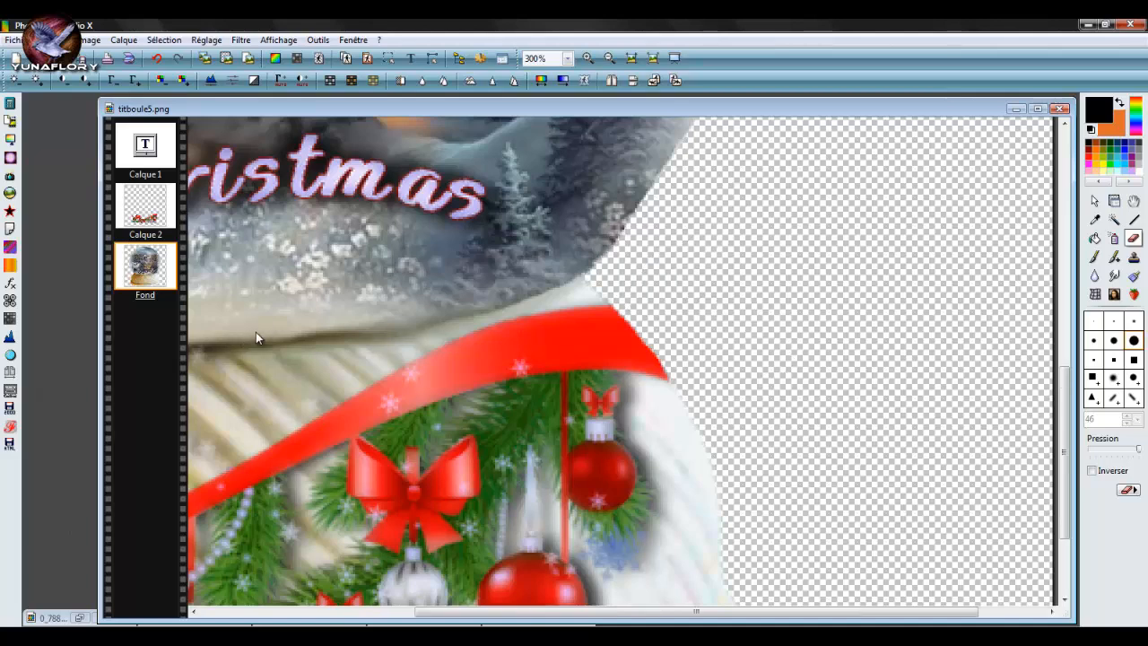
{"action": "right_click", "coordinate": [145, 232]}
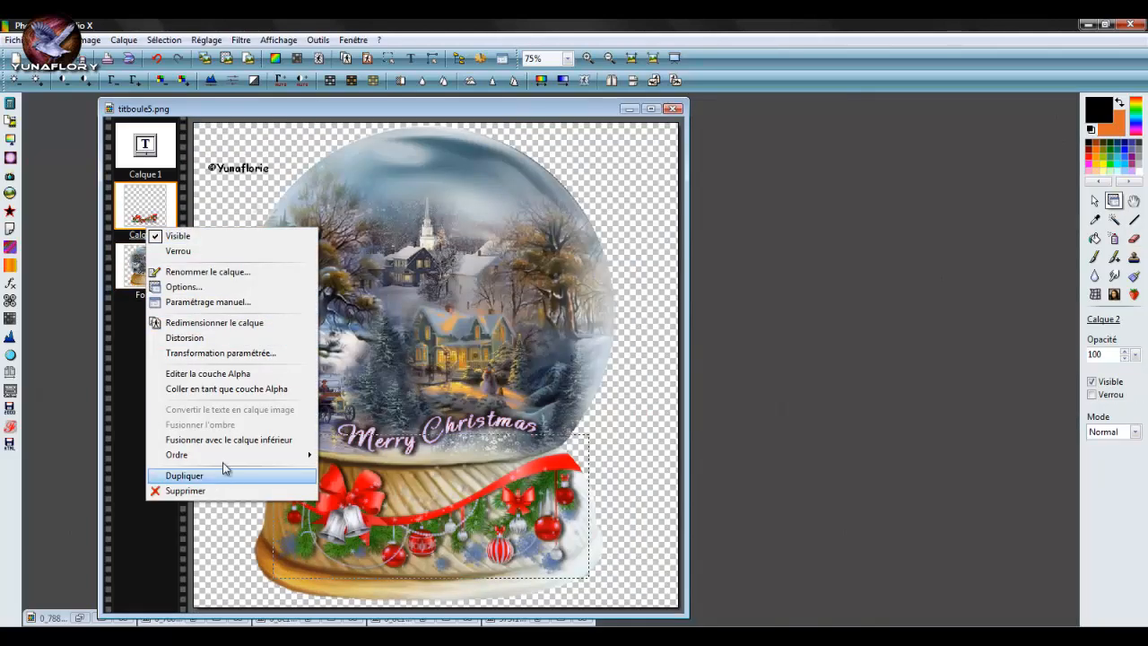
{"action": "left_click", "coordinate": [232, 440]}
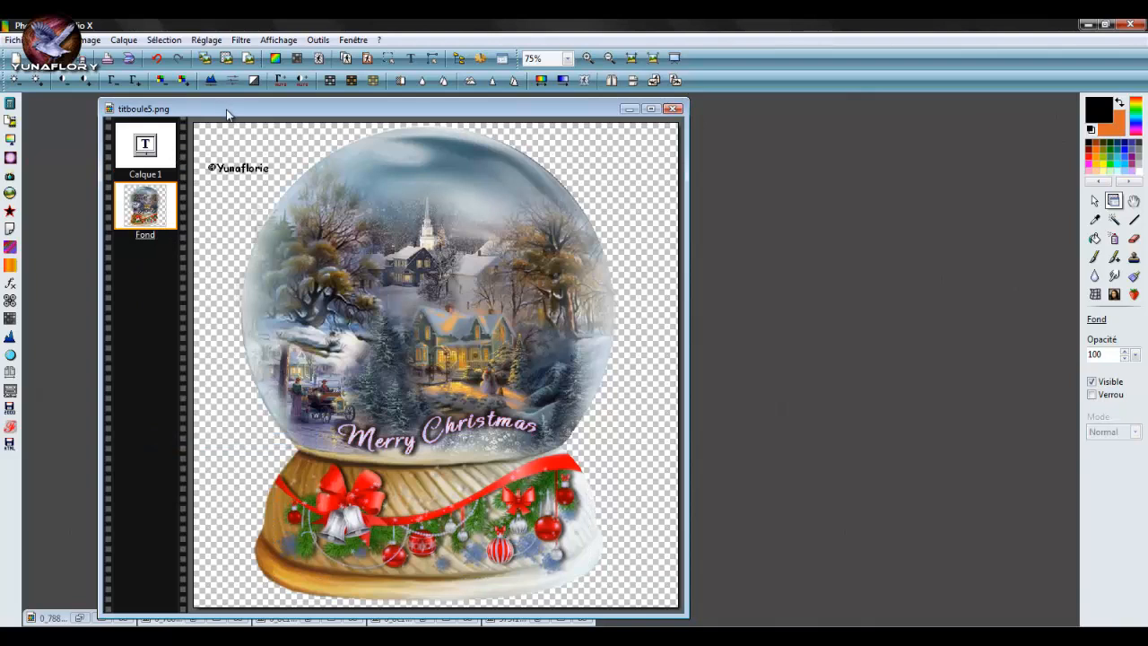
- Move the copyright signature text onto the globe's base above the ribbon and merge it into the background layer
{"action": "left_click_drag", "start_coordinate": [226, 108], "coordinate": [287, 110]}
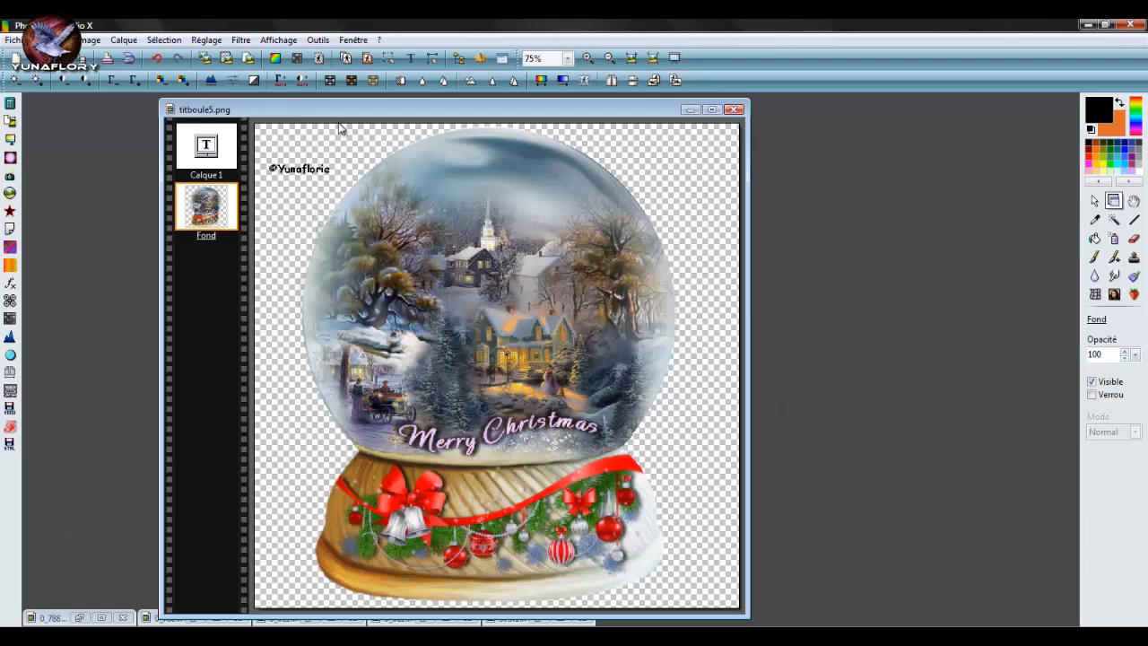
{"action": "left_click_drag", "start_coordinate": [286, 176], "coordinate": [469, 489]}
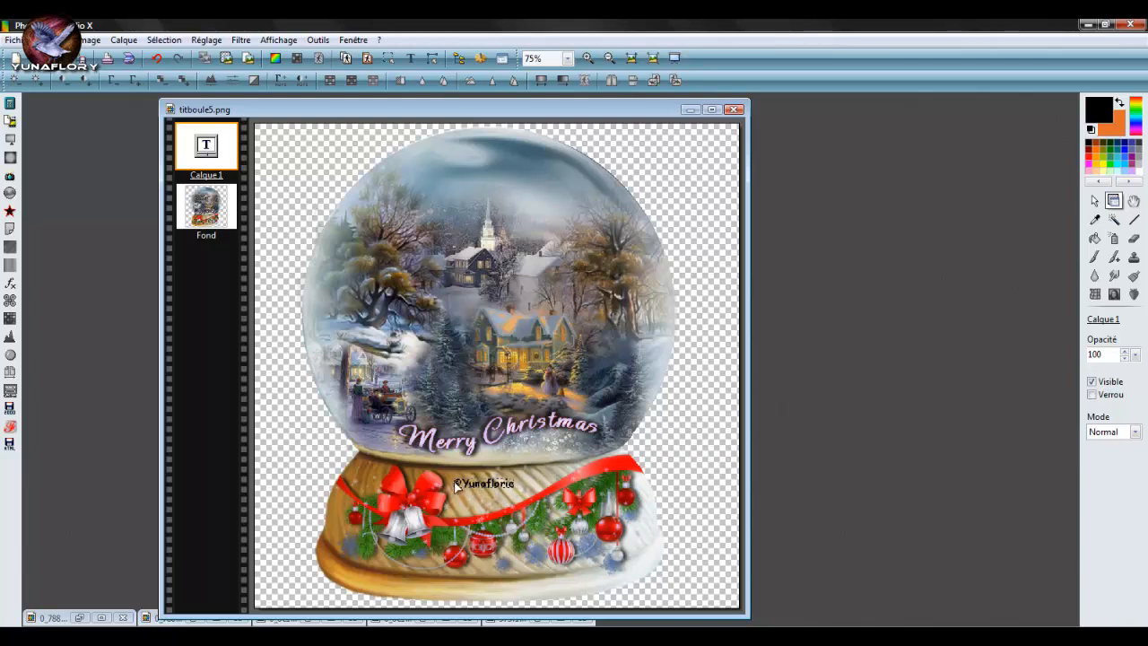
{"action": "left_click_drag", "start_coordinate": [219, 111], "coordinate": [233, 110]}
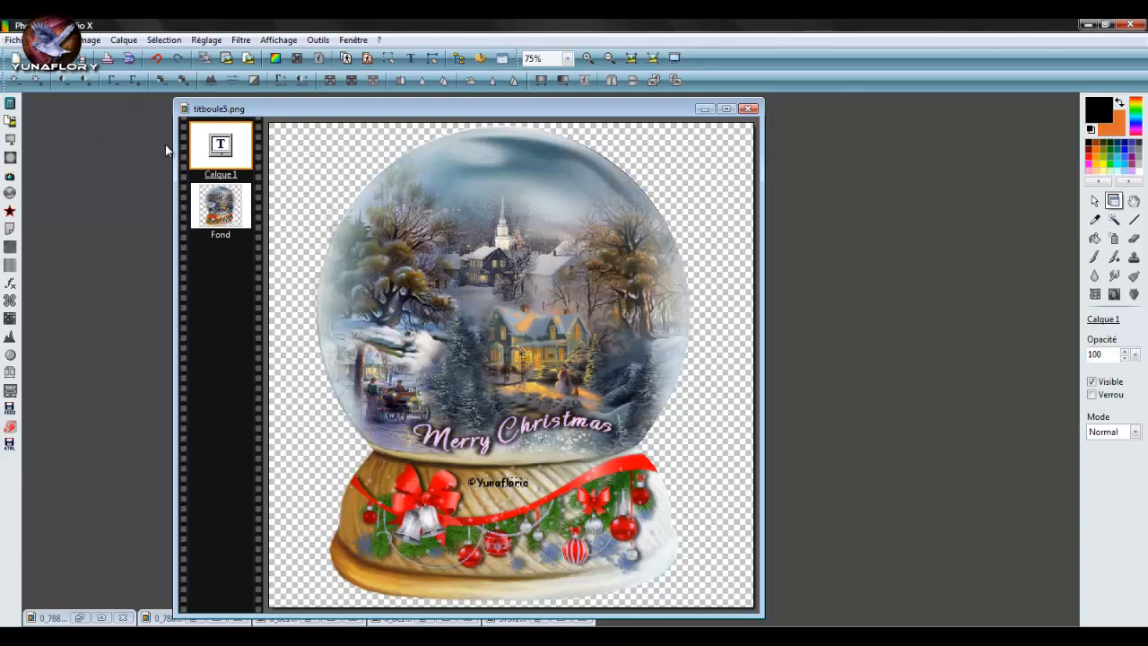
{"action": "right_click", "coordinate": [210, 143]}
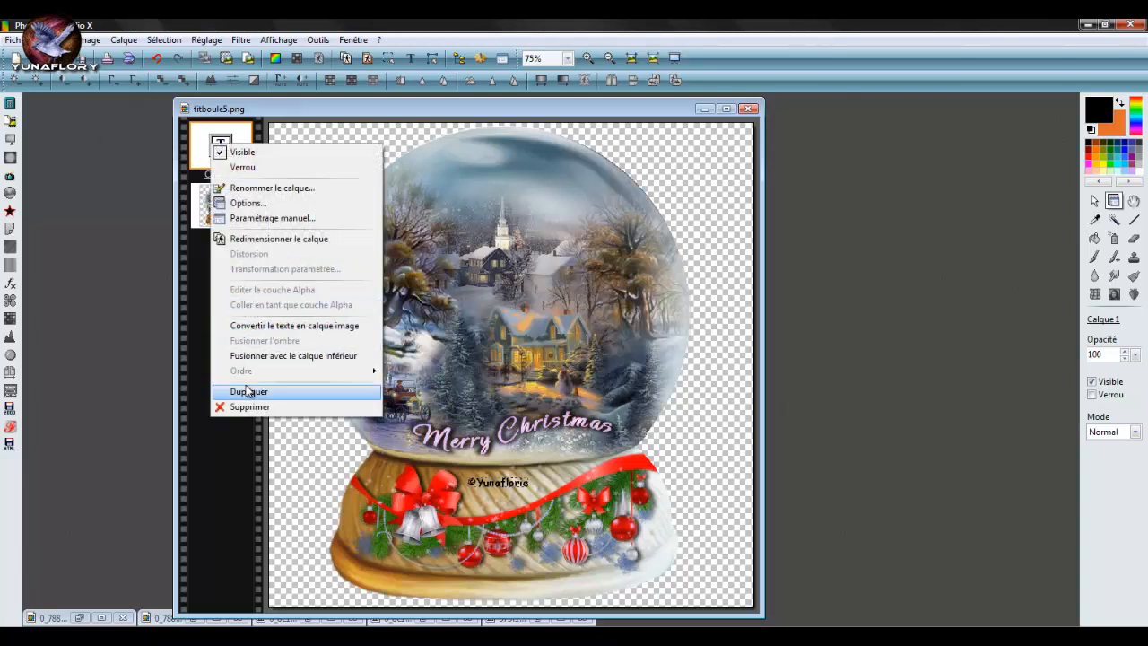
{"action": "left_click", "coordinate": [260, 357]}
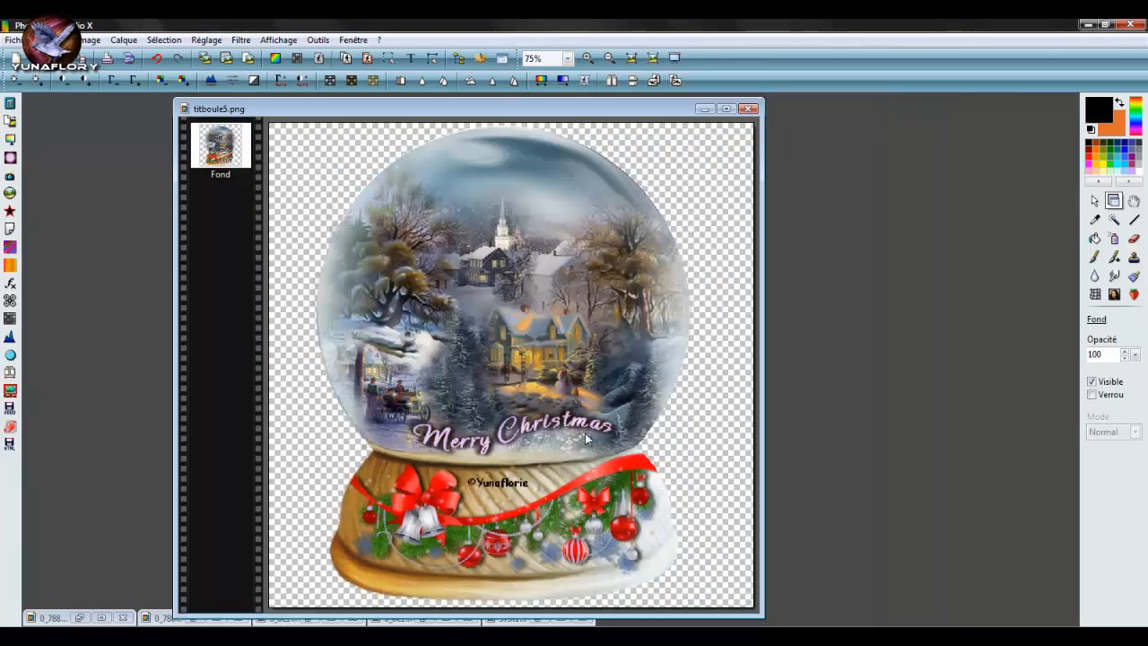
- Duplicate the merged Fond layer of titboule5.png
{"action": "mouse_move", "coordinate": [513, 109]}
{"action": "left_mouse_down"}
{"action": "mouse_move", "coordinate": [681, 124]}
{"action": "mouse_move", "coordinate": [583, 100]}
{"action": "mouse_move", "coordinate": [526, 115]}
{"action": "left_mouse_up"}
{"action": "scroll", "coordinate": [592, 247], "scroll_direction": "down", "scroll_amount": 1}
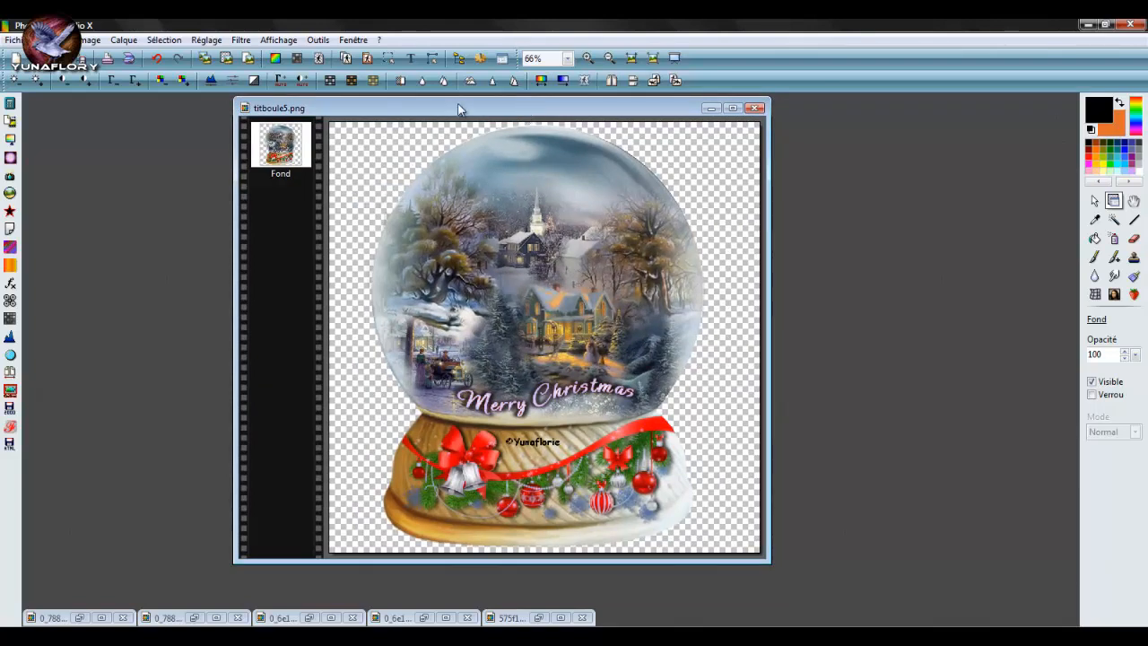
{"action": "right_click", "coordinate": [265, 151]}
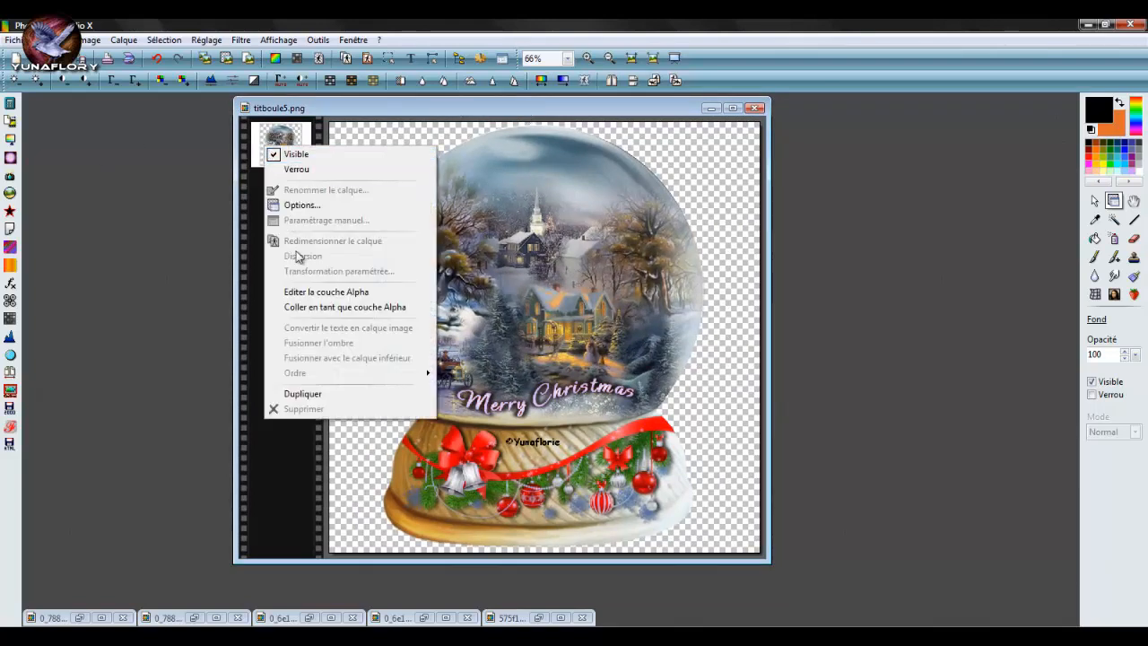
{"action": "left_click", "coordinate": [300, 396]}
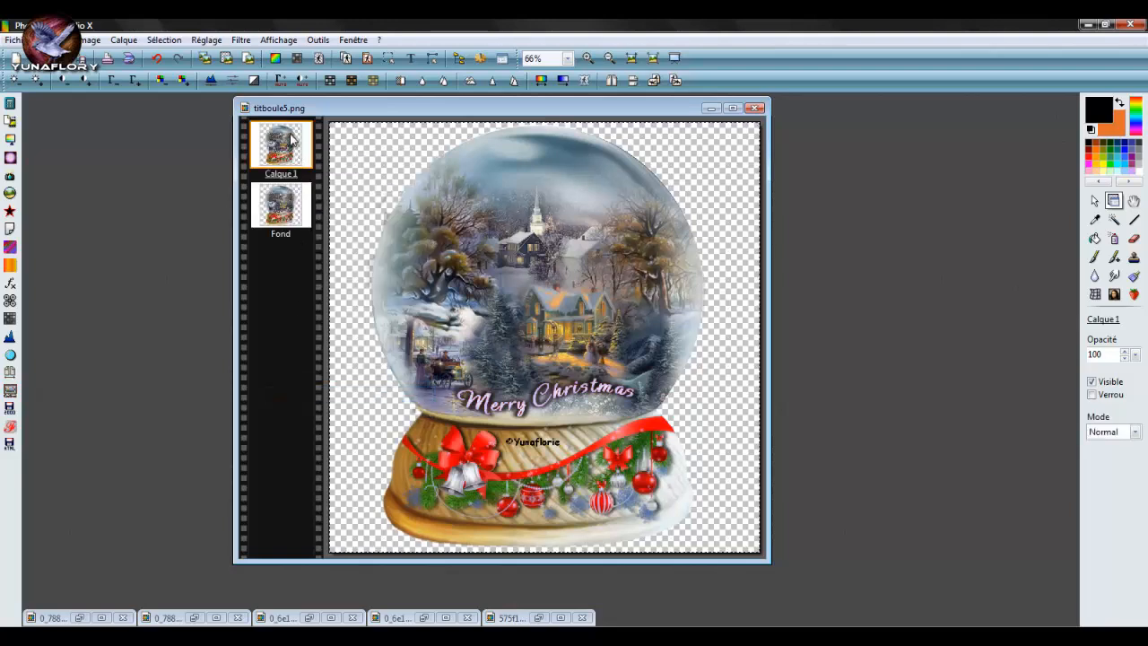
- Duplicate the globe layer of titboule5.png two more times and select the Fond layer
{"action": "right_click", "coordinate": [289, 134]}
{"action": "left_click", "coordinate": [309, 380]}
{"action": "right_click", "coordinate": [302, 159]}
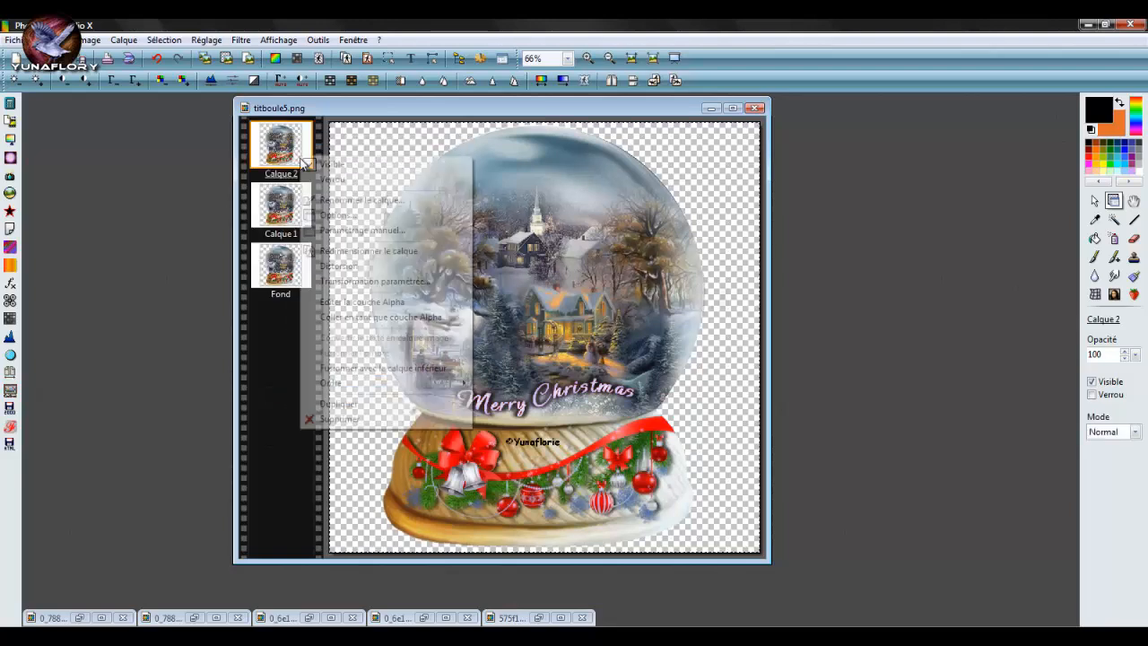
{"action": "left_click", "coordinate": [300, 403]}
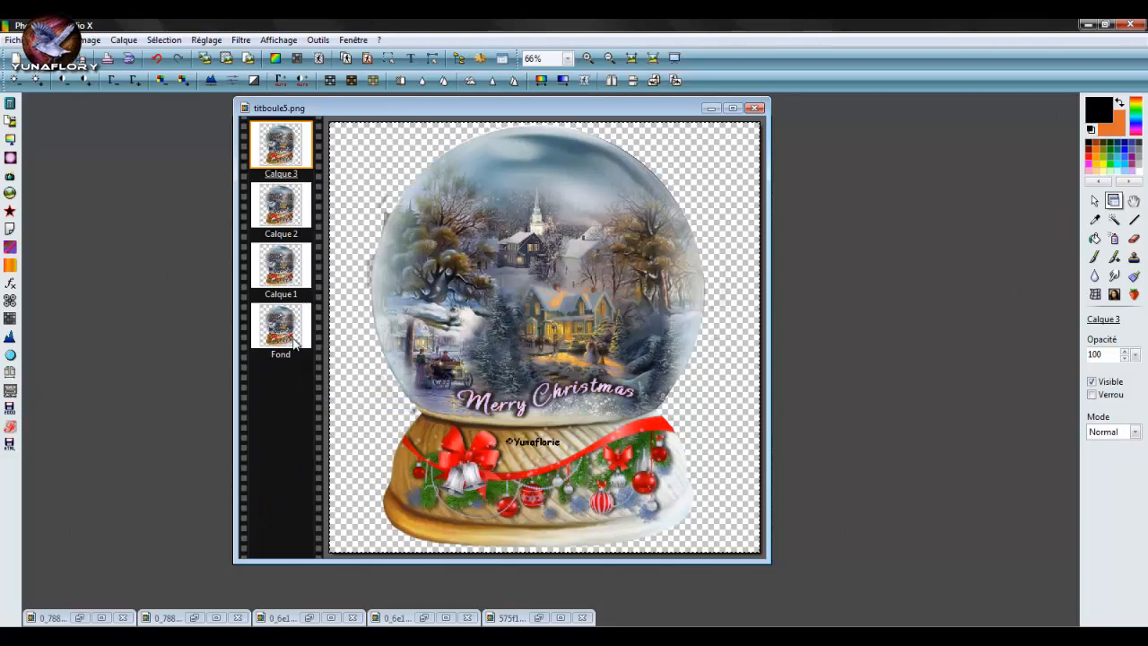
{"action": "left_click", "coordinate": [288, 324]}
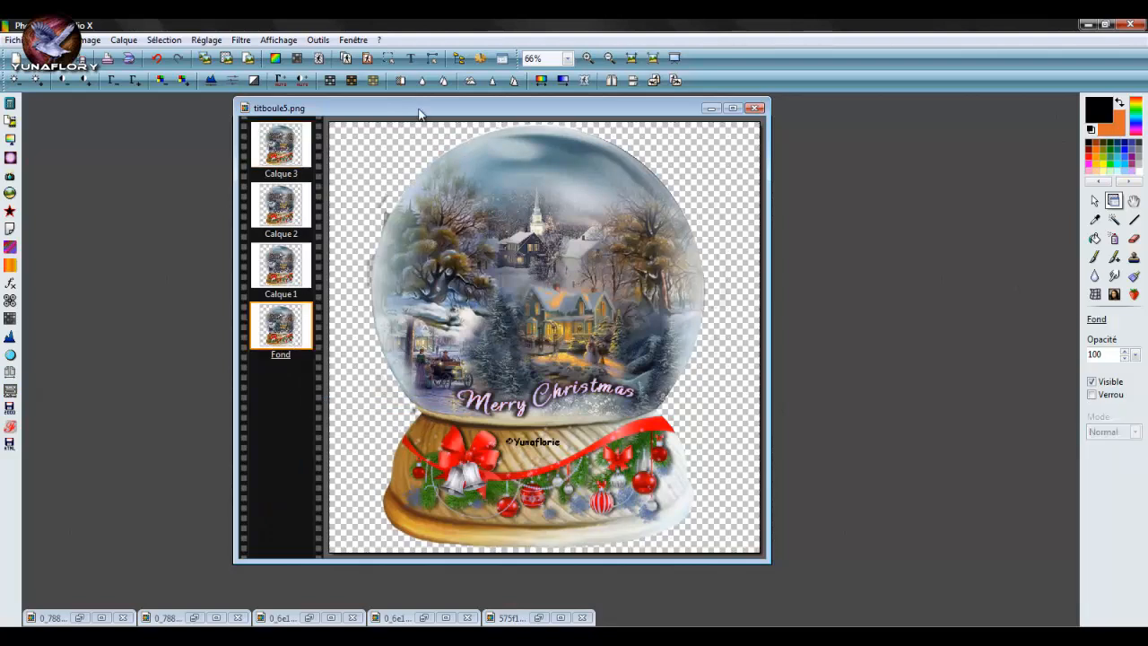
{"action": "left_click_drag", "start_coordinate": [419, 113], "coordinate": [445, 113]}
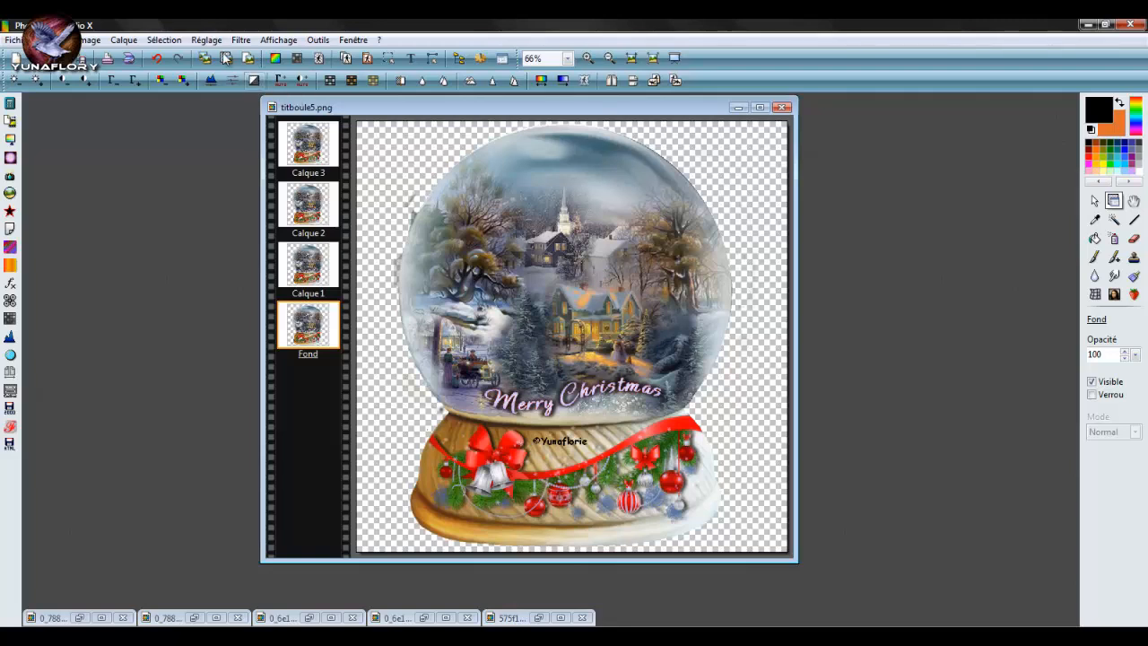
- Undo the three duplications of the globe layer
{"action": "left_click", "coordinate": [156, 58]}
{"action": "left_click", "coordinate": [156, 58]}
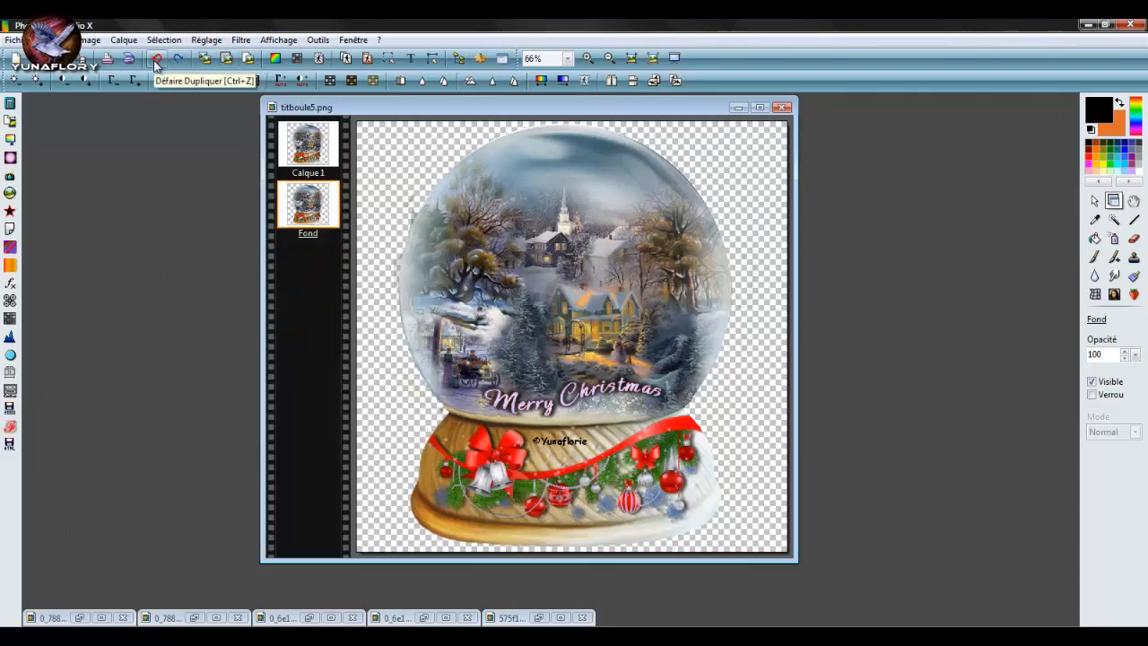
{"action": "left_click", "coordinate": [156, 59]}
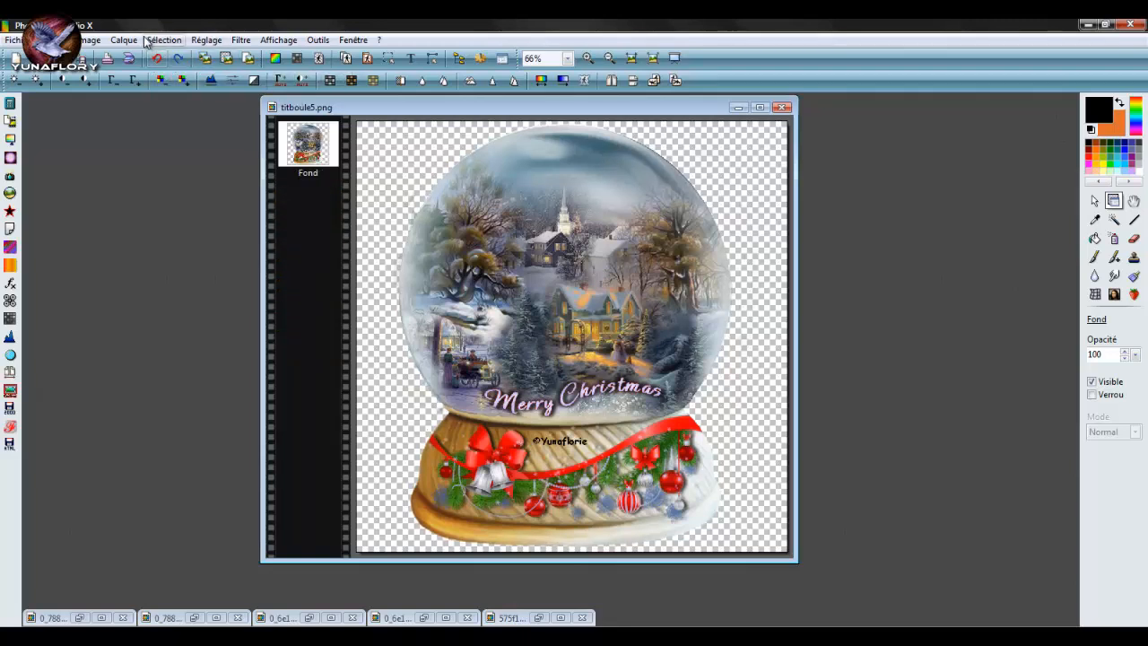
- Insert a new solid dark grey background beneath the globe
{"action": "left_click", "coordinate": [124, 39]}
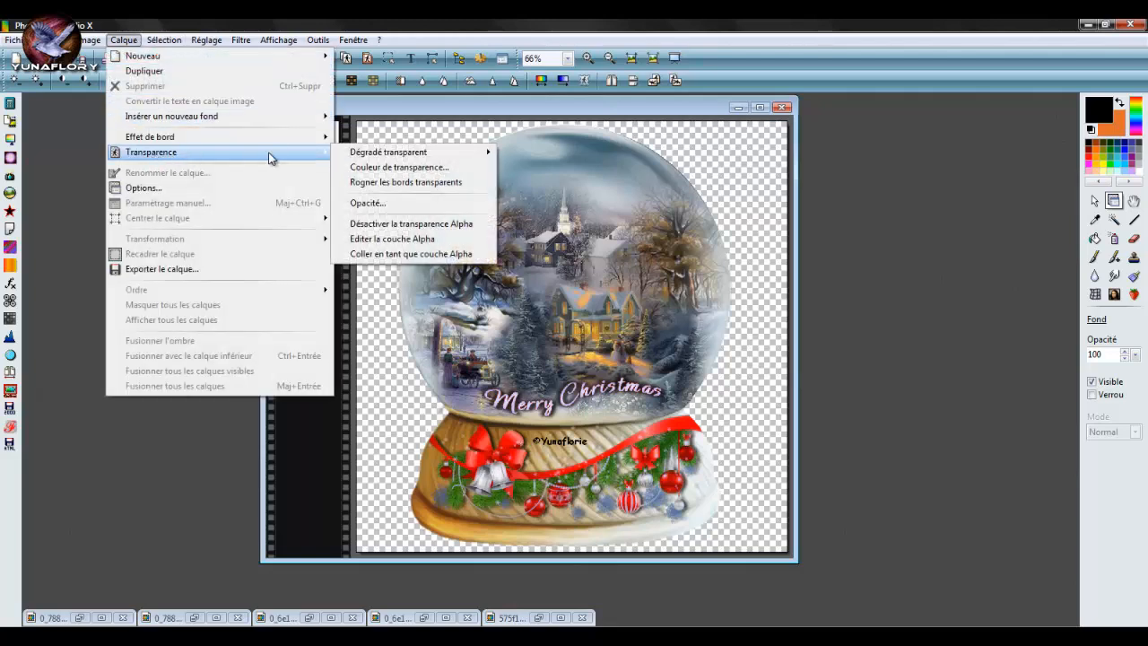
{"action": "mouse_move", "coordinate": [282, 118]}
{"action": "left_click", "coordinate": [363, 117]}
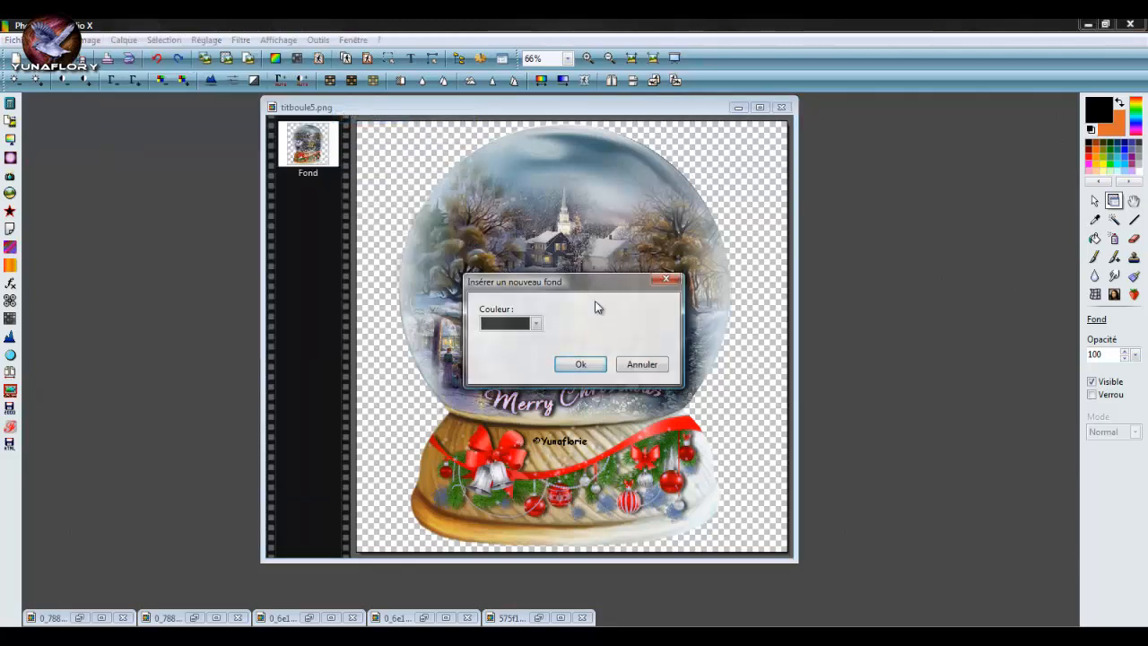
{"action": "left_click", "coordinate": [580, 364]}
- Examine the edge of the globe on Calque 1 against the dark background, with the eraser ready
{"action": "scroll", "coordinate": [476, 318], "scroll_direction": "up", "scroll_amount": 4}
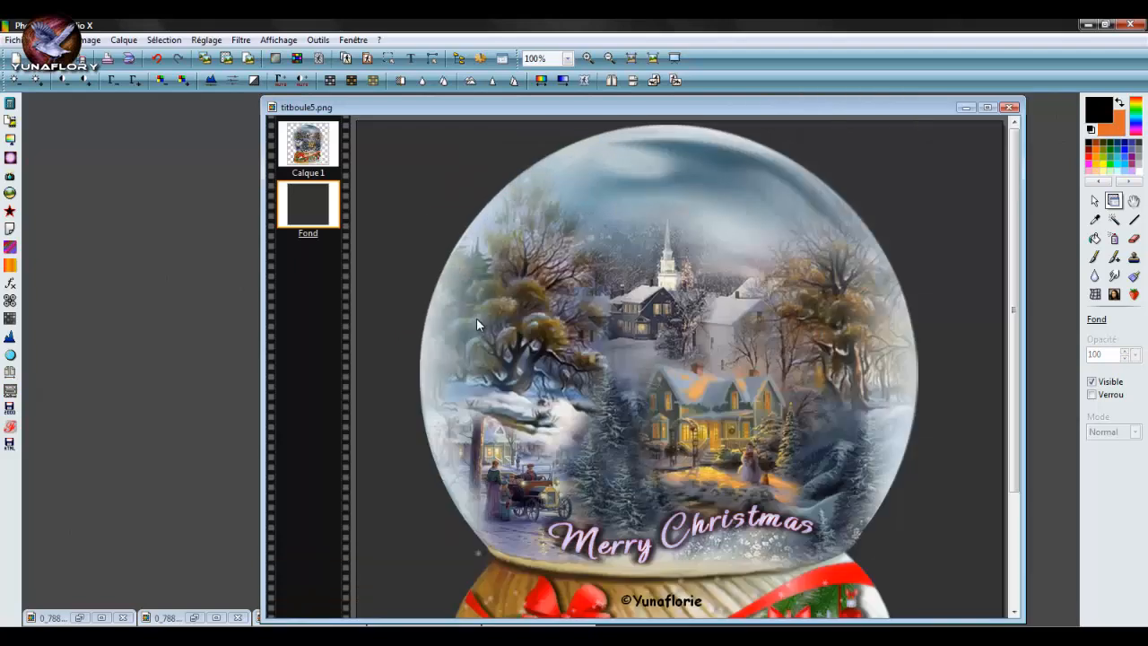
{"action": "scroll", "coordinate": [664, 243], "scroll_direction": "up", "scroll_amount": 1}
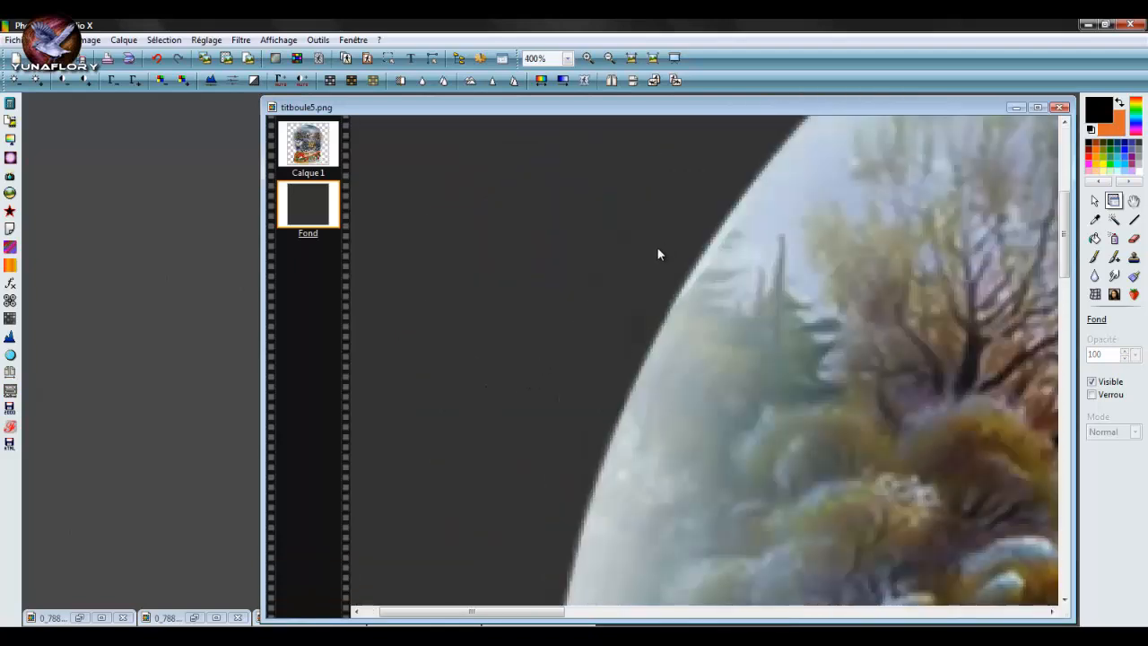
{"action": "left_click", "coordinate": [1133, 238]}
{"action": "left_click", "coordinate": [298, 146]}
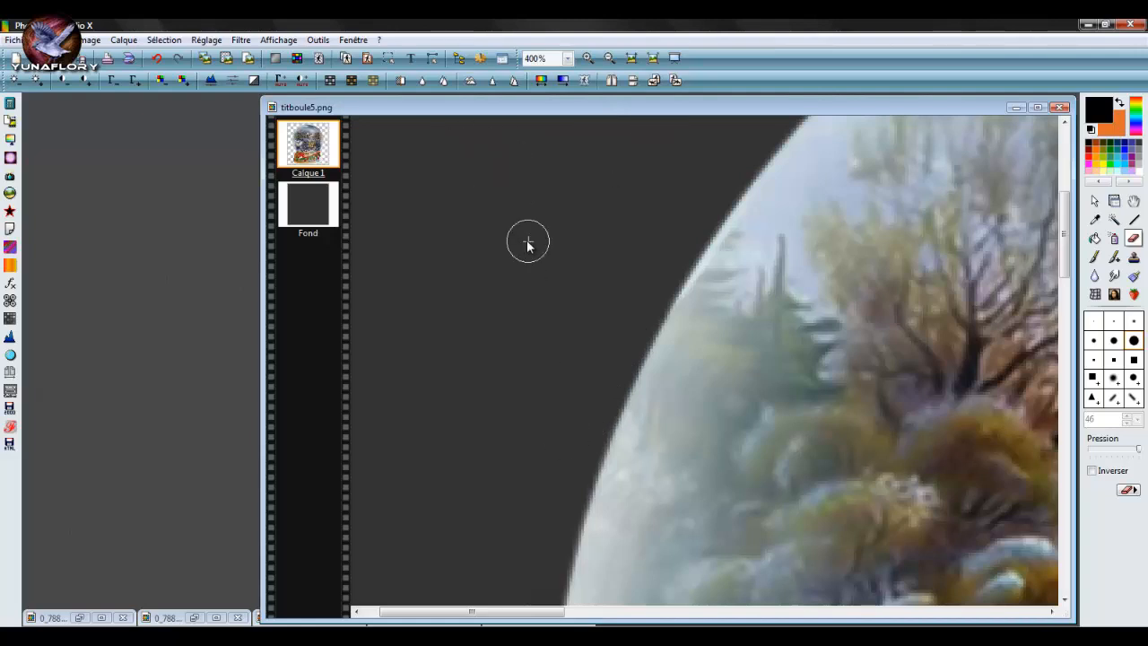
{"action": "scroll", "coordinate": [527, 242], "scroll_direction": "down", "scroll_amount": 2}
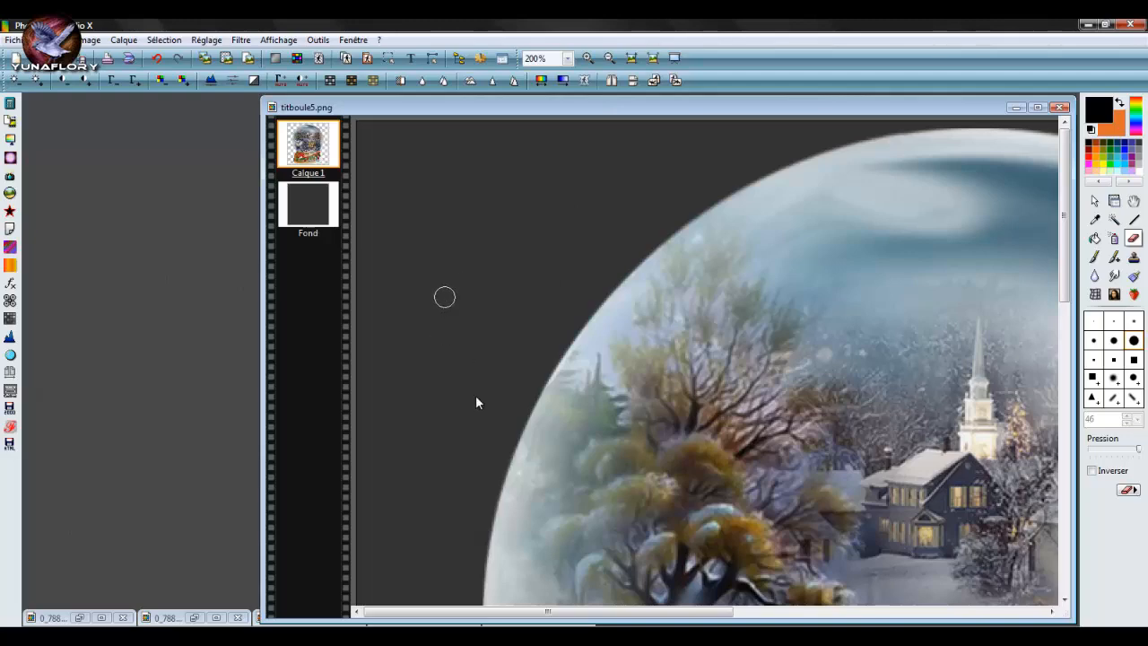
{"action": "scroll", "coordinate": [475, 402], "scroll_direction": "up", "scroll_amount": 1}
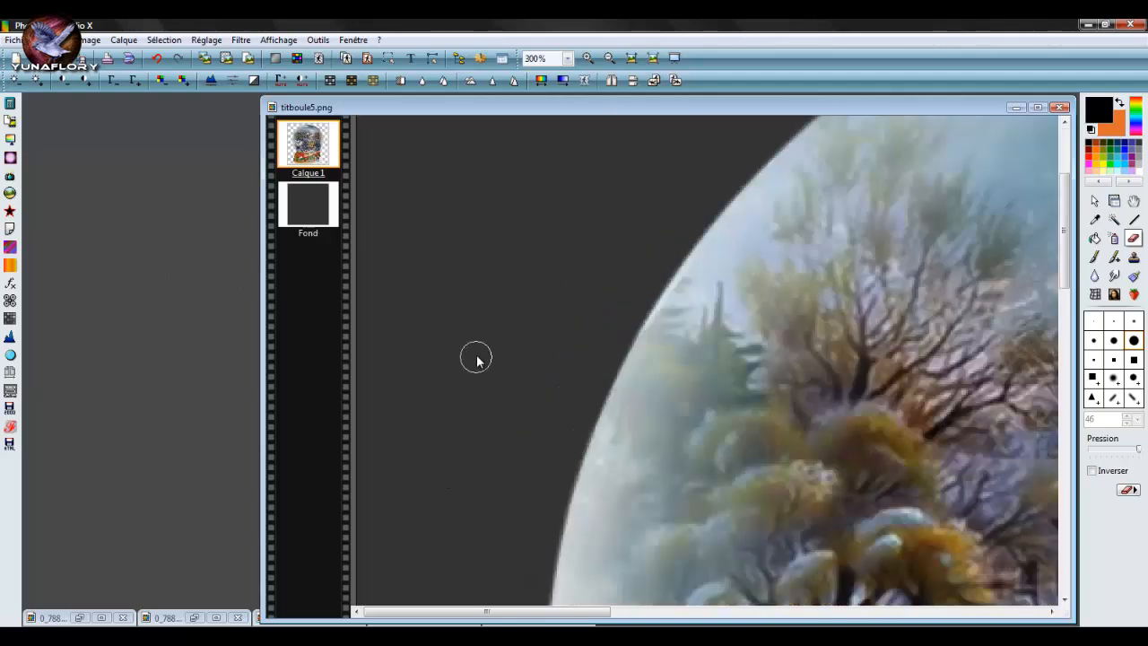
{"action": "scroll", "coordinate": [476, 358], "scroll_direction": "down", "scroll_amount": 4}
- Insert a new transparent background and delete the dark grey layer above it
{"action": "left_click", "coordinate": [123, 39]}
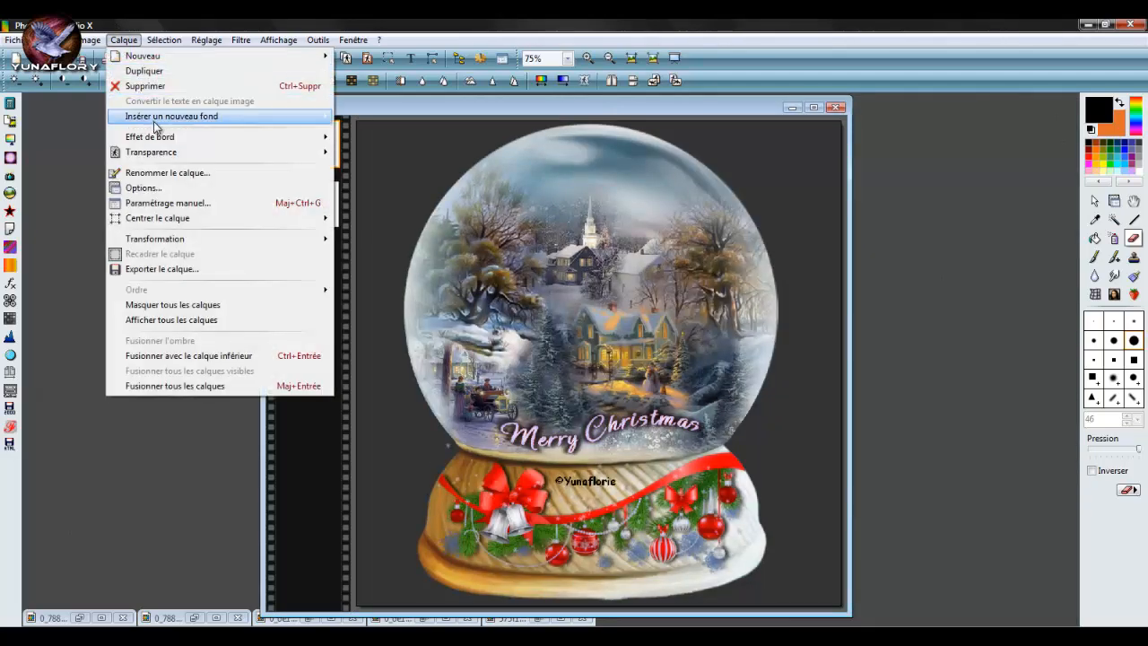
{"action": "mouse_move", "coordinate": [154, 125]}
{"action": "left_click", "coordinate": [386, 131]}
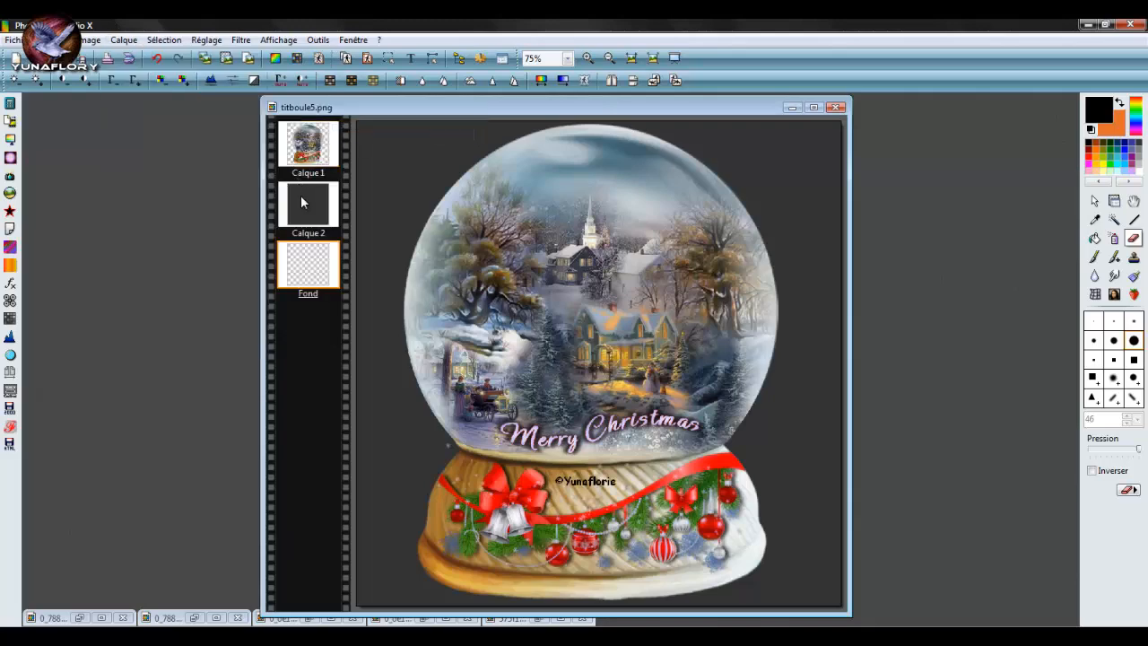
{"action": "right_click", "coordinate": [302, 199]}
{"action": "left_click", "coordinate": [360, 459]}
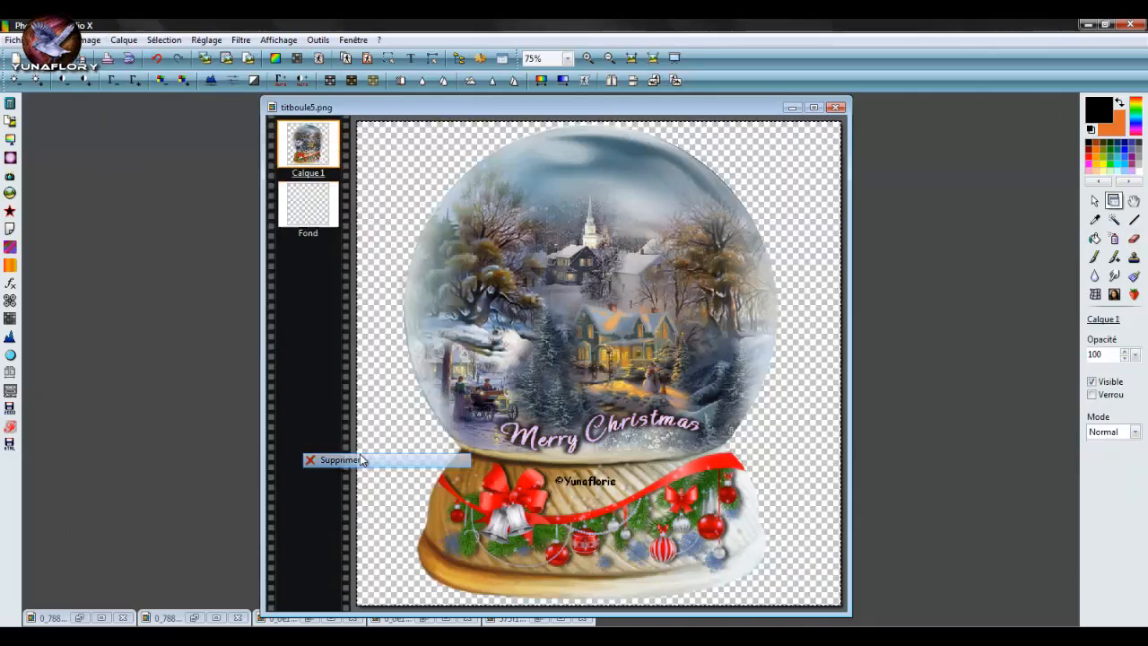
- Duplicate the globe layer twice to have three copies above the transparent background
{"action": "right_click", "coordinate": [313, 158]}
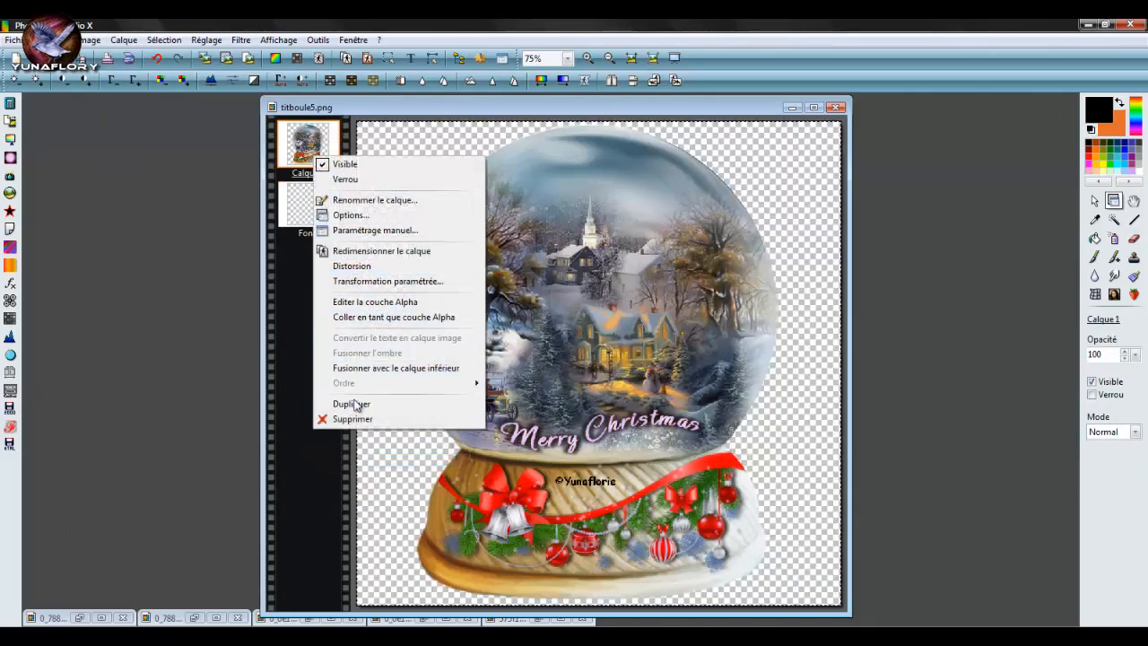
{"action": "left_click", "coordinate": [351, 403]}
{"action": "right_click", "coordinate": [310, 160]}
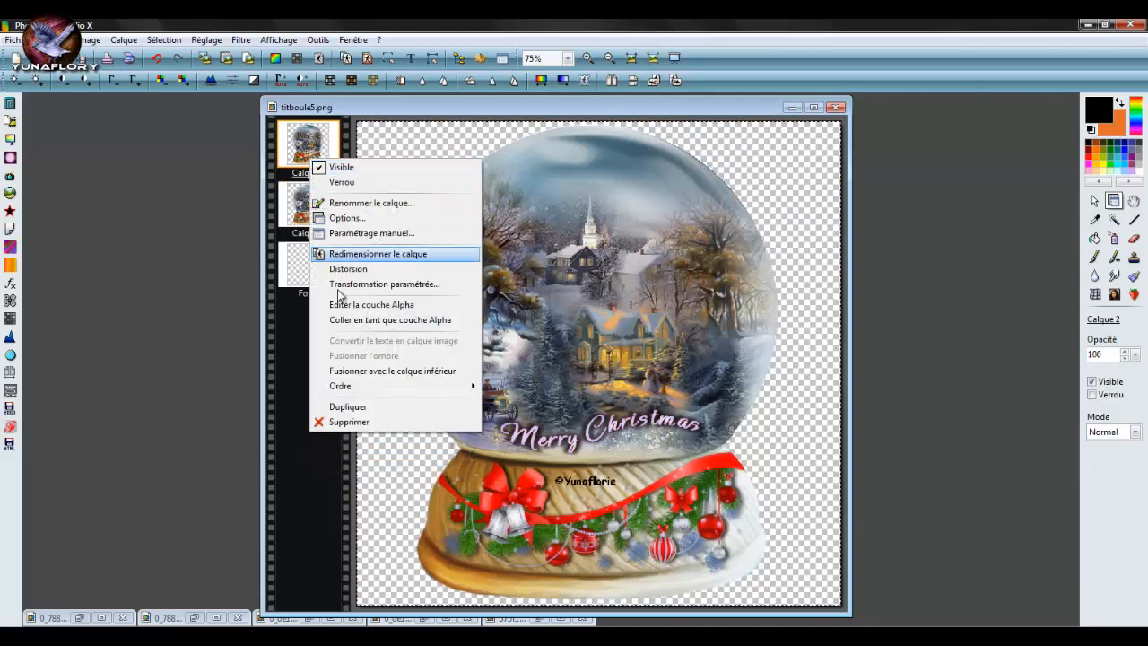
{"action": "left_click", "coordinate": [359, 408]}
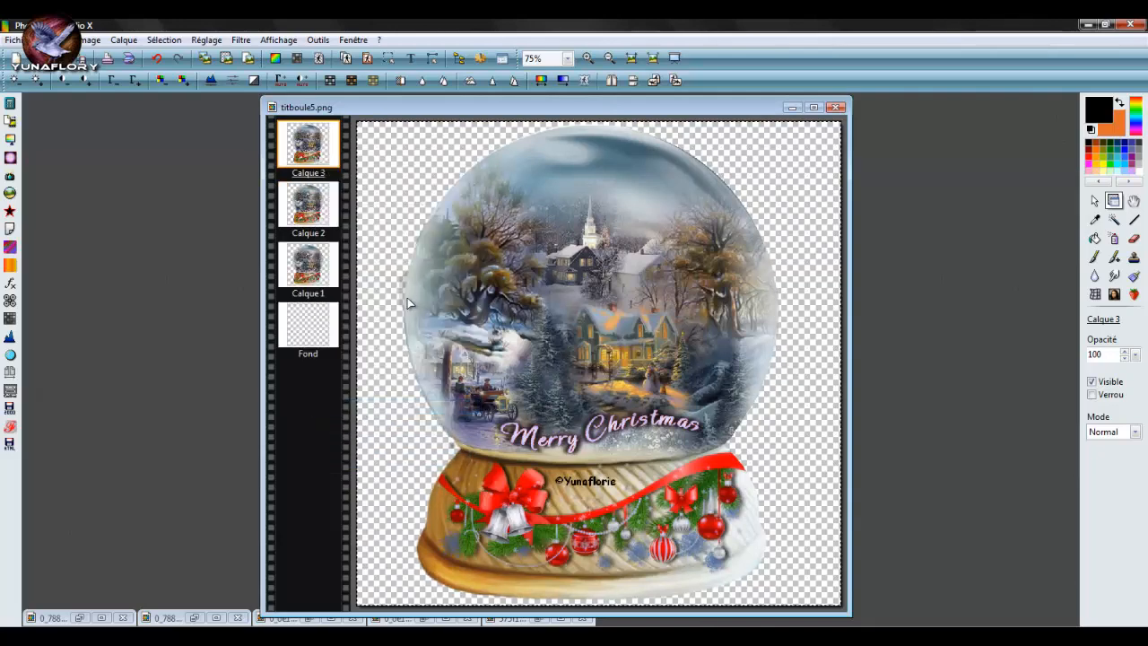
- Erase the stray smudges outside the dome's tree-side edge on Calque 3, Calque 2 and Calque 1
{"action": "scroll", "coordinate": [444, 320], "scroll_direction": "up", "scroll_amount": 3}
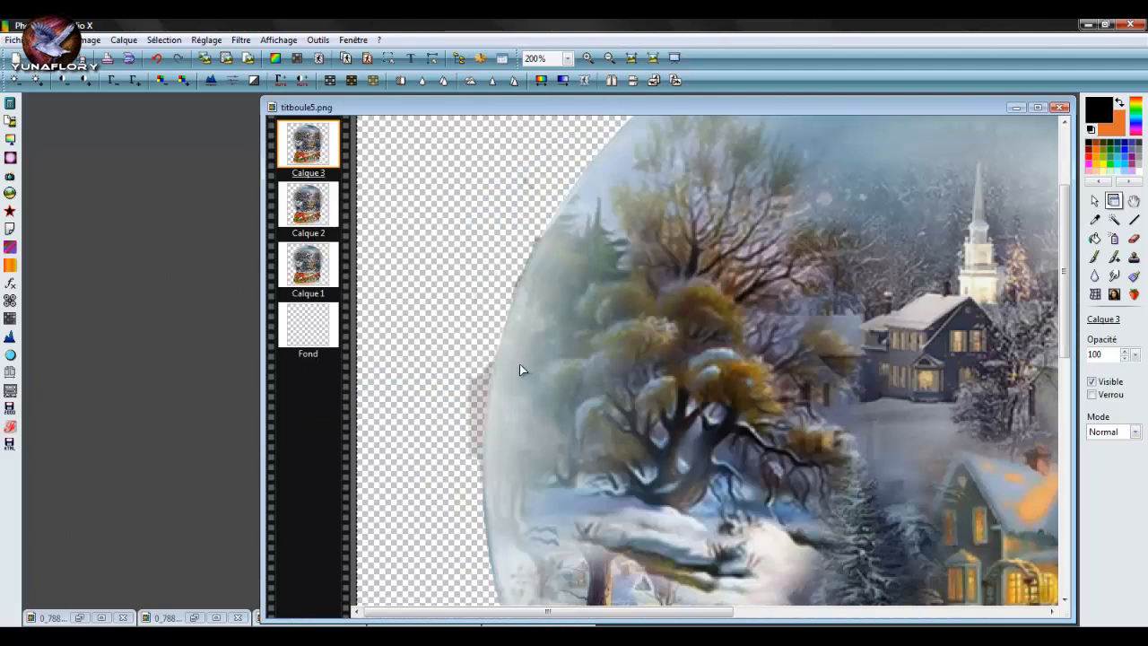
{"action": "left_click", "coordinate": [1133, 239]}
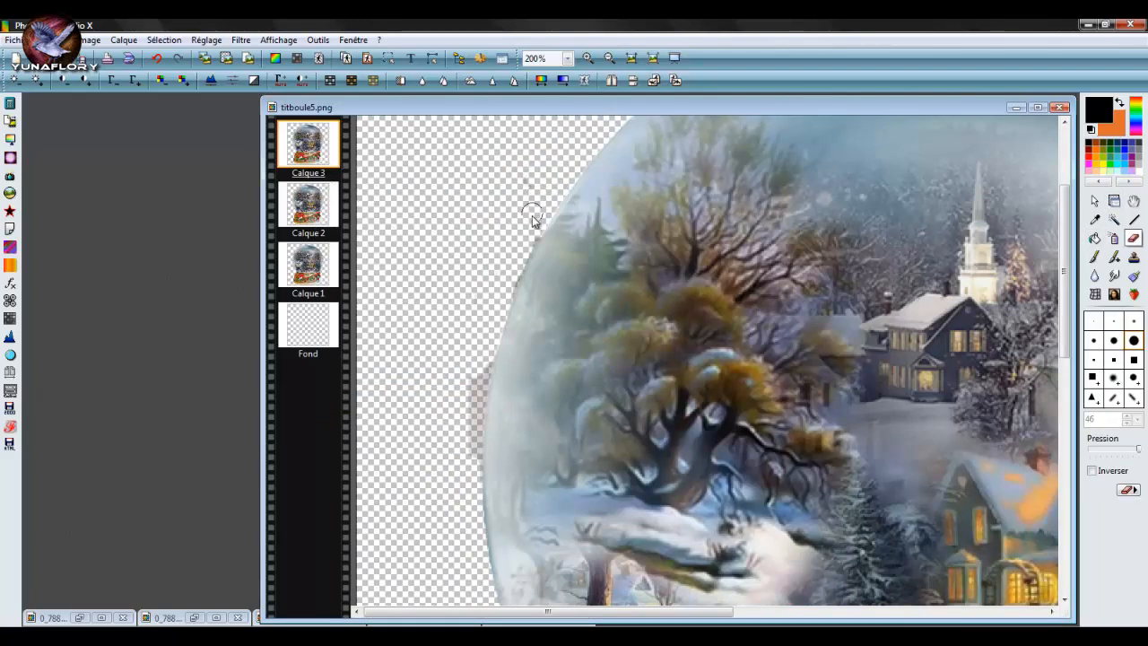
{"action": "left_click_drag", "start_coordinate": [526, 229], "coordinate": [525, 174]}
{"action": "left_click", "coordinate": [328, 211]}
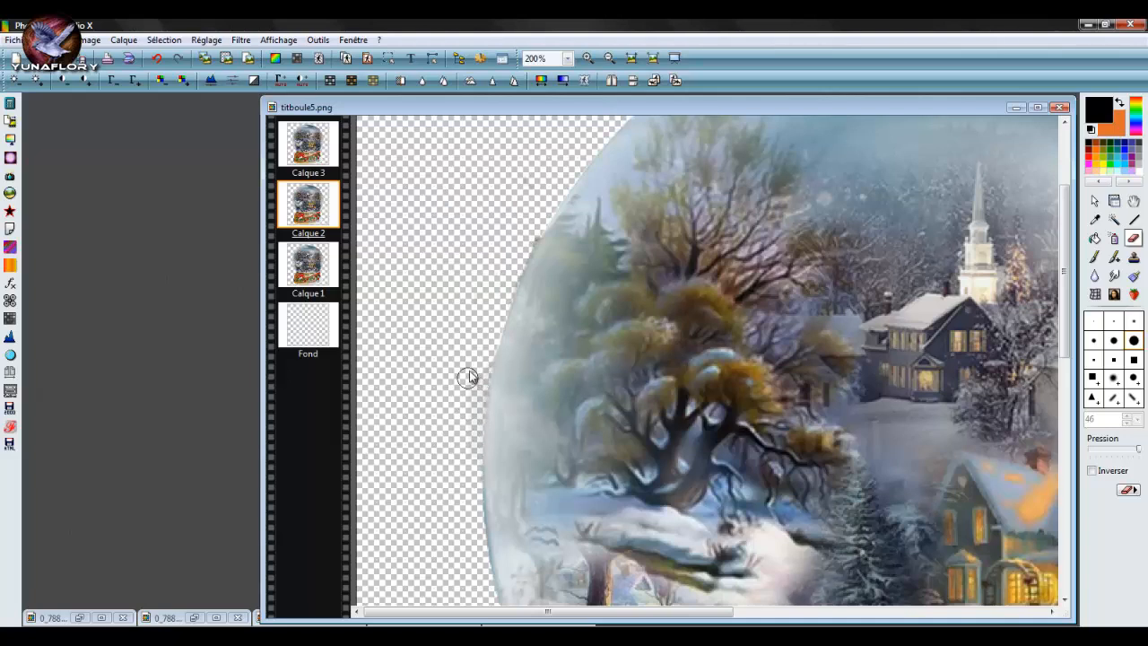
{"action": "left_click", "coordinate": [305, 266]}
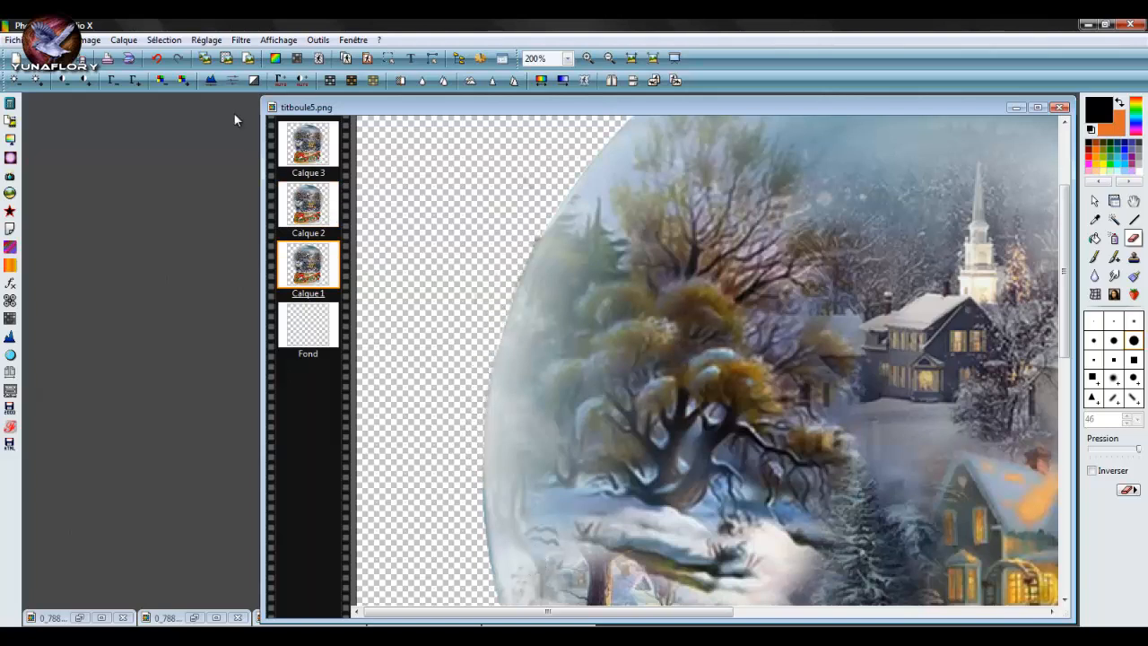
{"action": "left_click", "coordinate": [156, 58]}
{"action": "scroll", "coordinate": [520, 273], "scroll_direction": "down", "scroll_amount": 2}
{"action": "scroll", "coordinate": [589, 262], "scroll_direction": "up", "scroll_amount": 1}
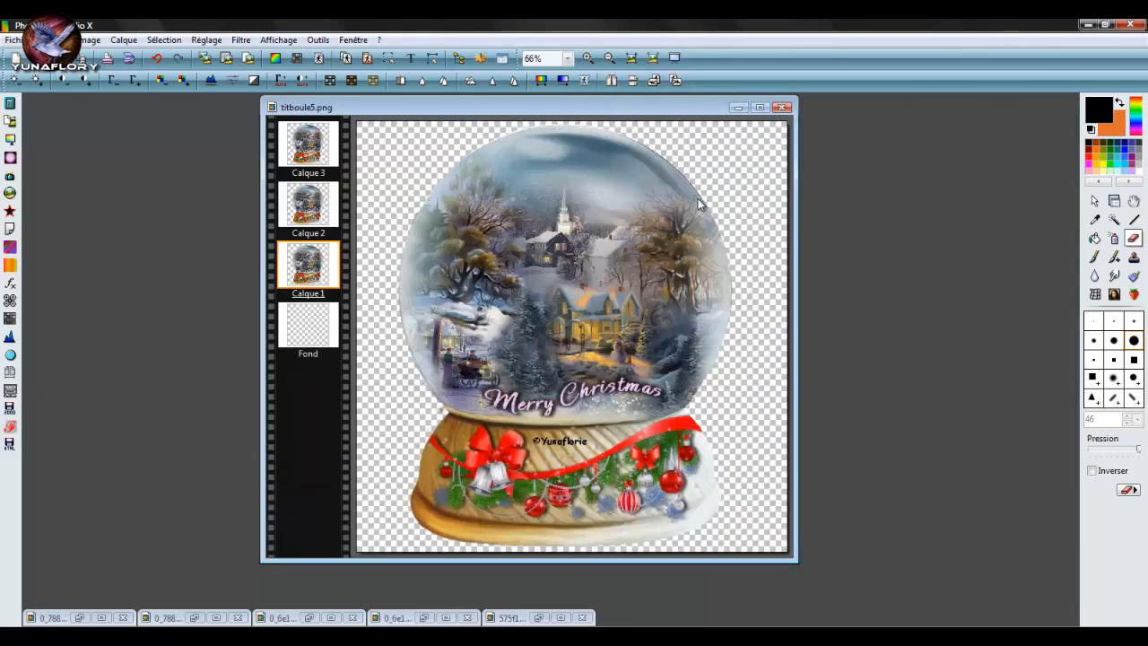
{"action": "scroll", "coordinate": [698, 198], "scroll_direction": "up", "scroll_amount": 1}
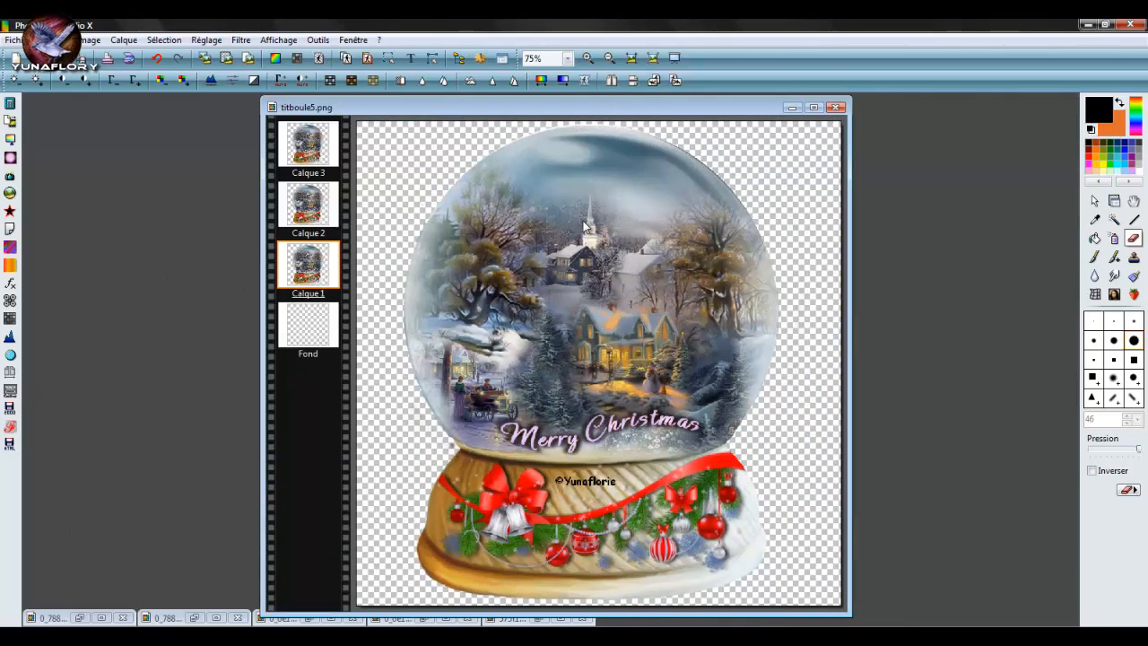
- Duplicate the Calque 3 globe layer once more
{"action": "left_click", "coordinate": [124, 40]}
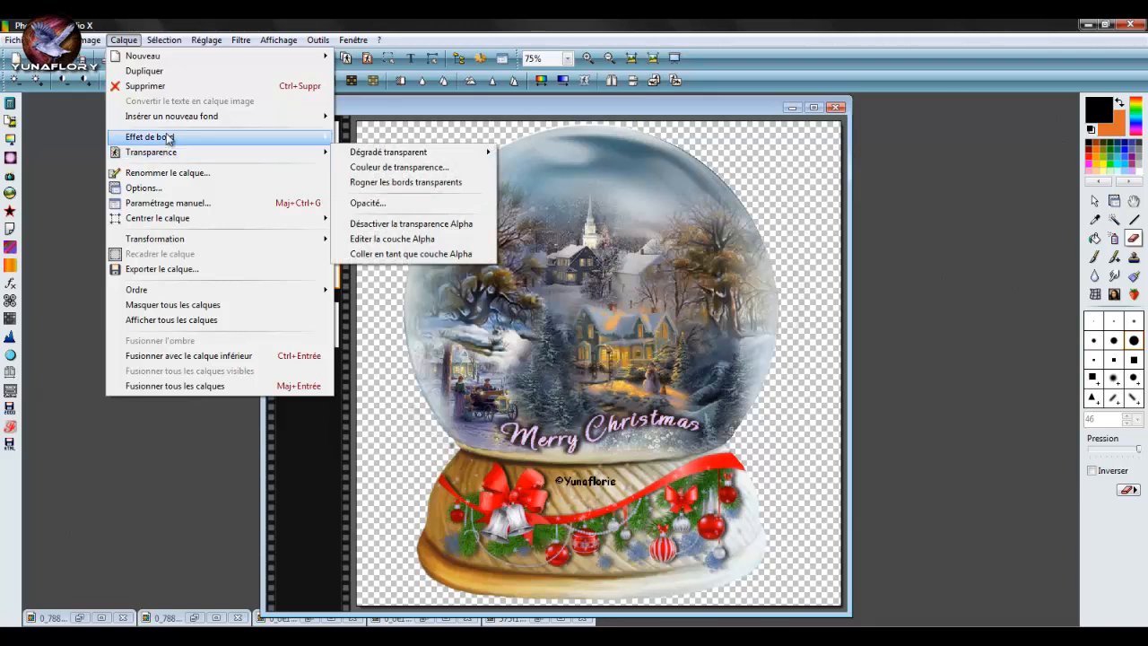
{"action": "left_click", "coordinate": [62, 141]}
{"action": "right_click", "coordinate": [283, 145]}
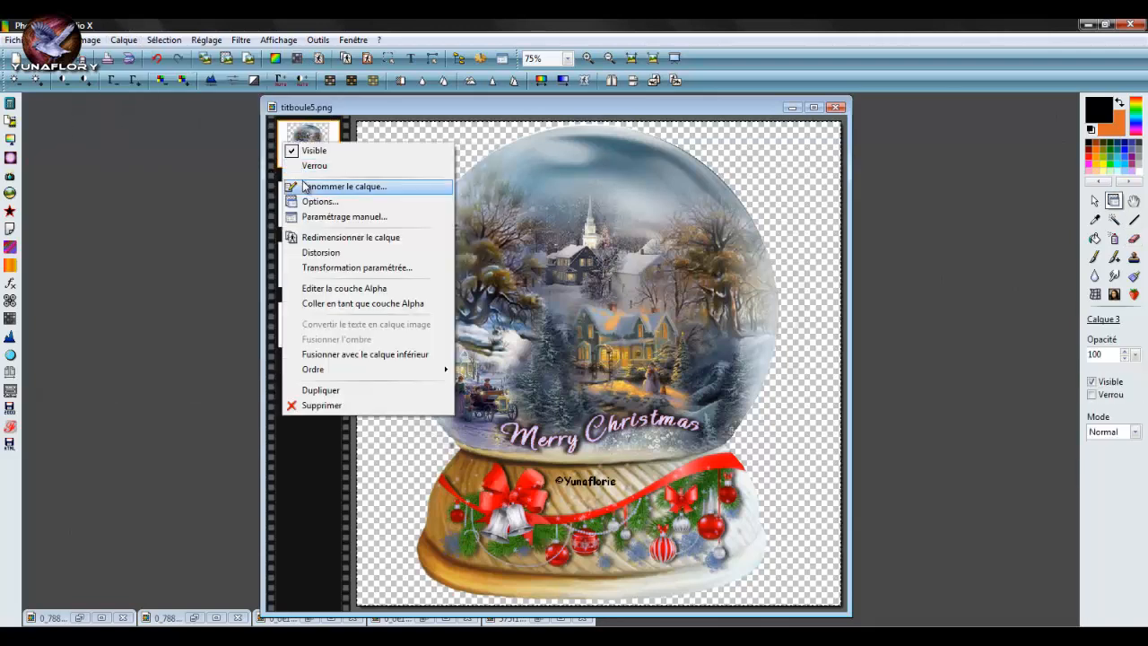
{"action": "left_click", "coordinate": [332, 390]}
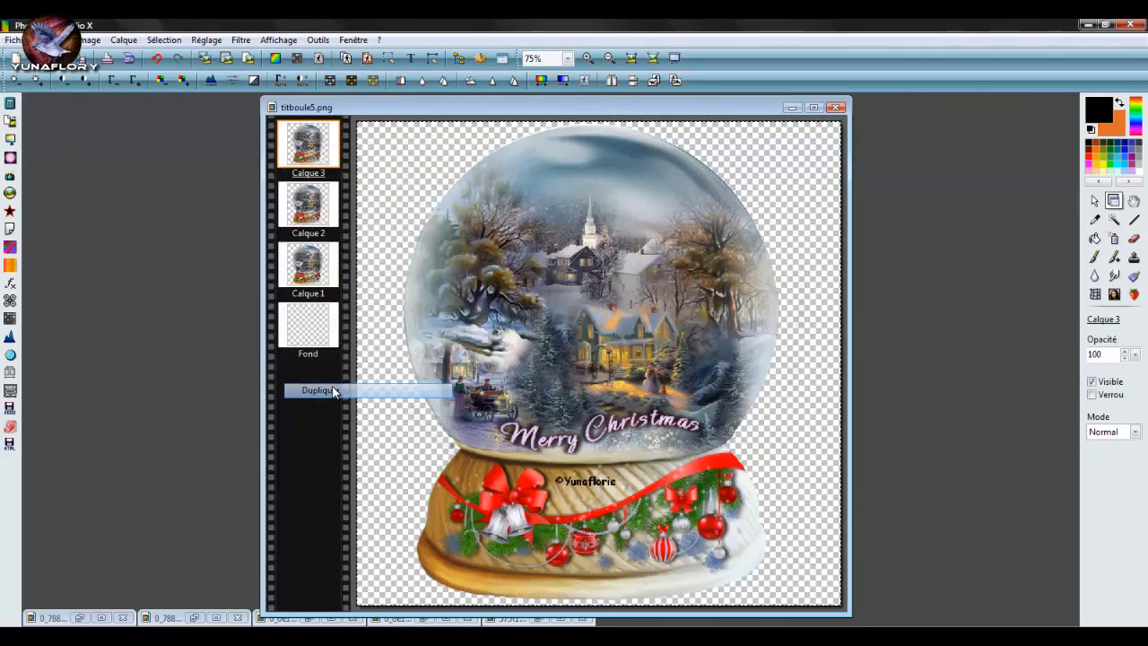
- Merge the Calque 1 globe layer into the transparent Fond layer below it
{"action": "right_click", "coordinate": [311, 348]}
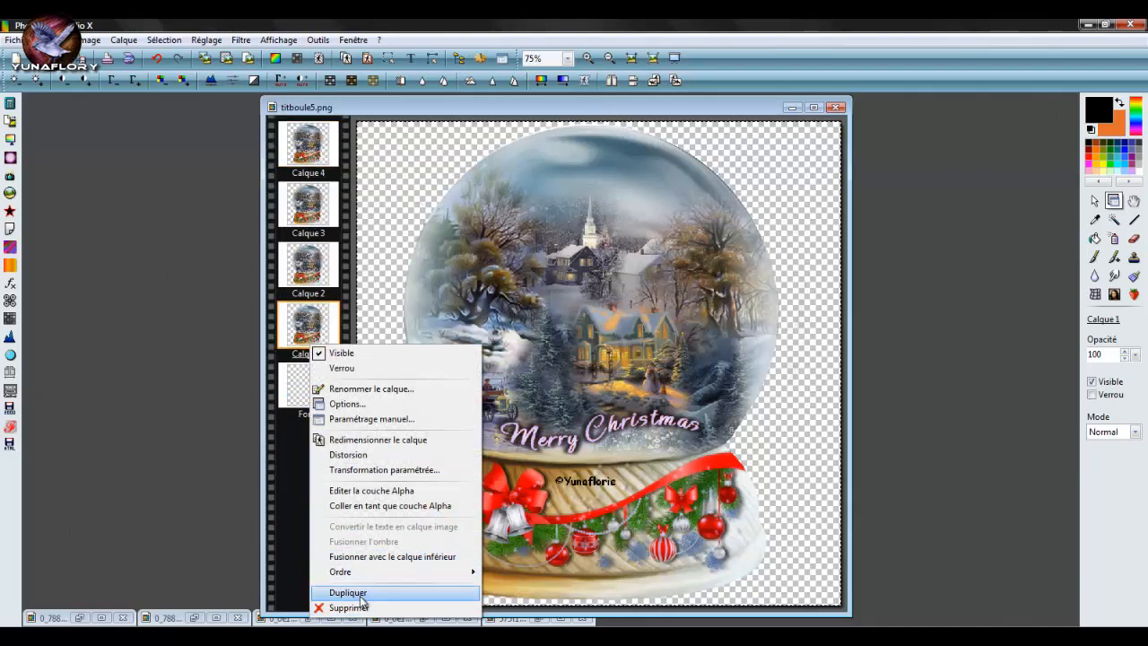
{"action": "left_click", "coordinate": [385, 556]}
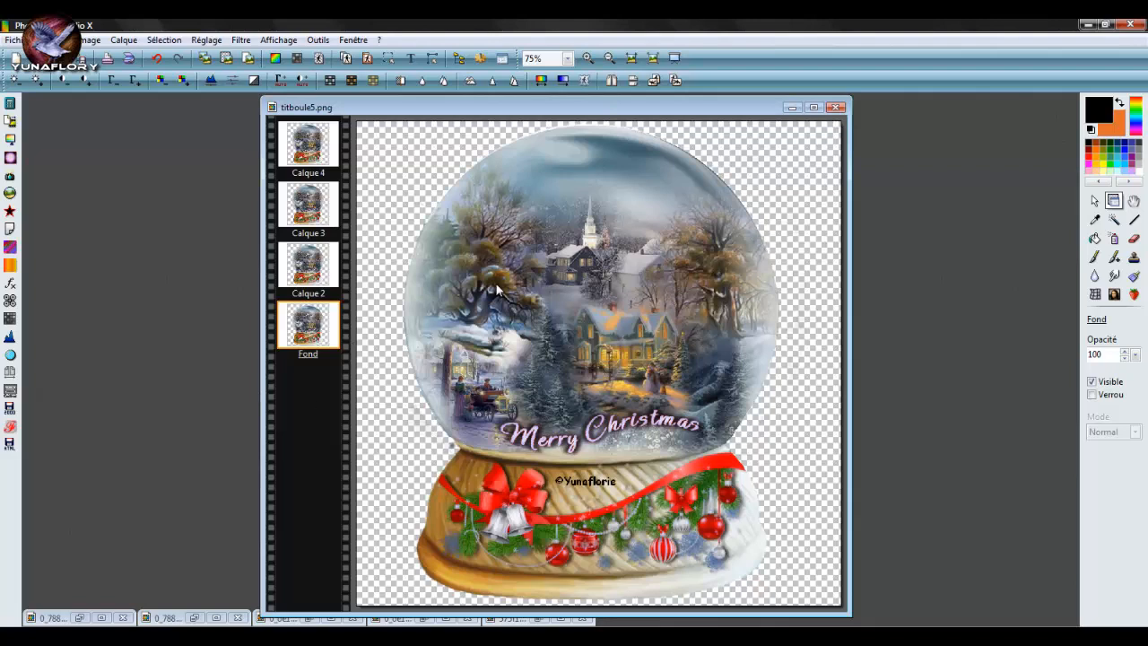
{"action": "left_click_drag", "start_coordinate": [526, 108], "coordinate": [506, 99]}
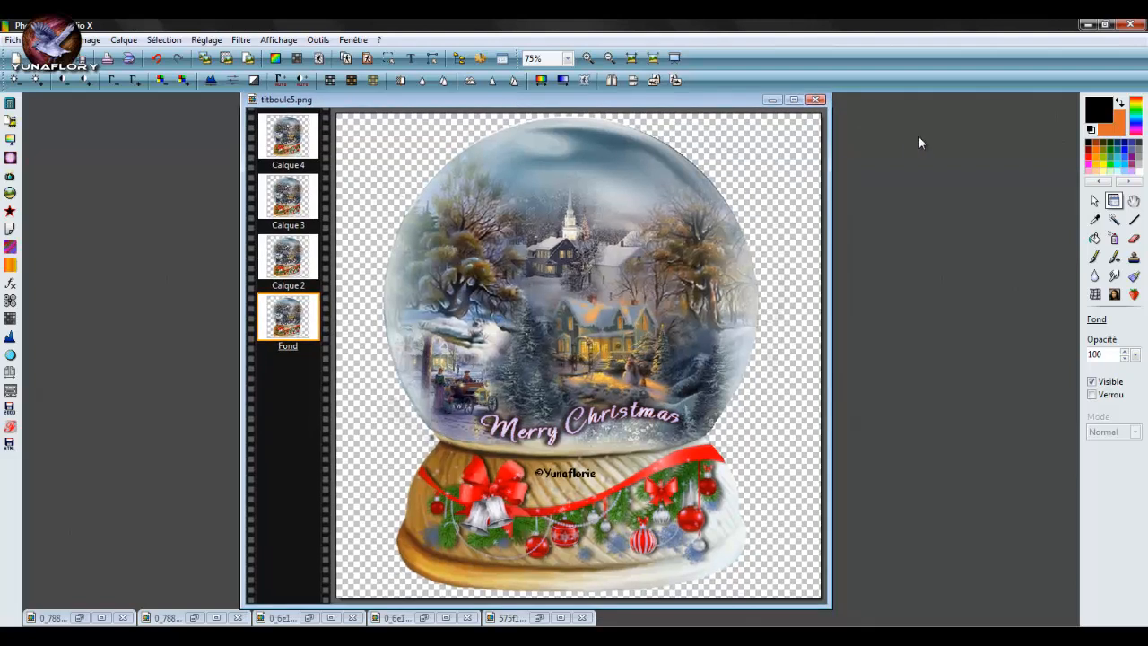
- Outline the glass dome with a closed polygonal selection on the Fond layer, following the rim above the base
{"action": "left_click", "coordinate": [1093, 200]}
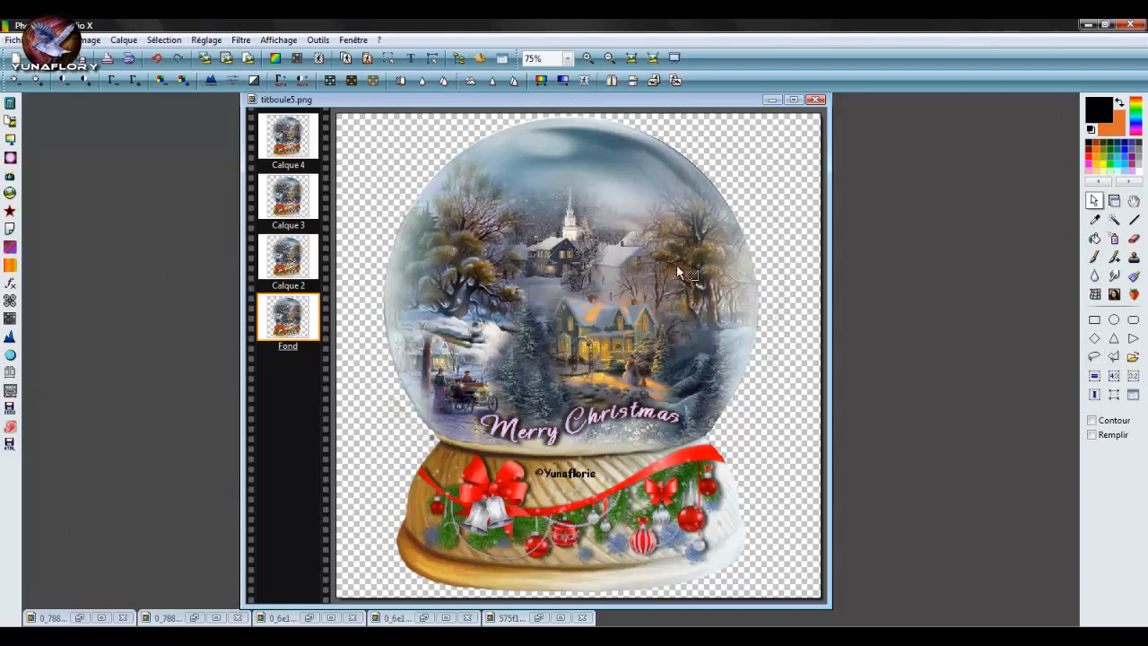
{"action": "left_click", "coordinate": [439, 439]}
{"action": "right_click", "coordinate": [485, 451]}
{"action": "left_click", "coordinate": [529, 443]}
{"action": "left_click", "coordinate": [458, 442]}
{"action": "left_click", "coordinate": [557, 455]}
{"action": "left_click", "coordinate": [645, 450]}
{"action": "left_click", "coordinate": [724, 427]}
{"action": "left_click", "coordinate": [758, 303]}
{"action": "left_click", "coordinate": [742, 232]}
{"action": "left_click", "coordinate": [709, 178]}
{"action": "left_click", "coordinate": [663, 144]}
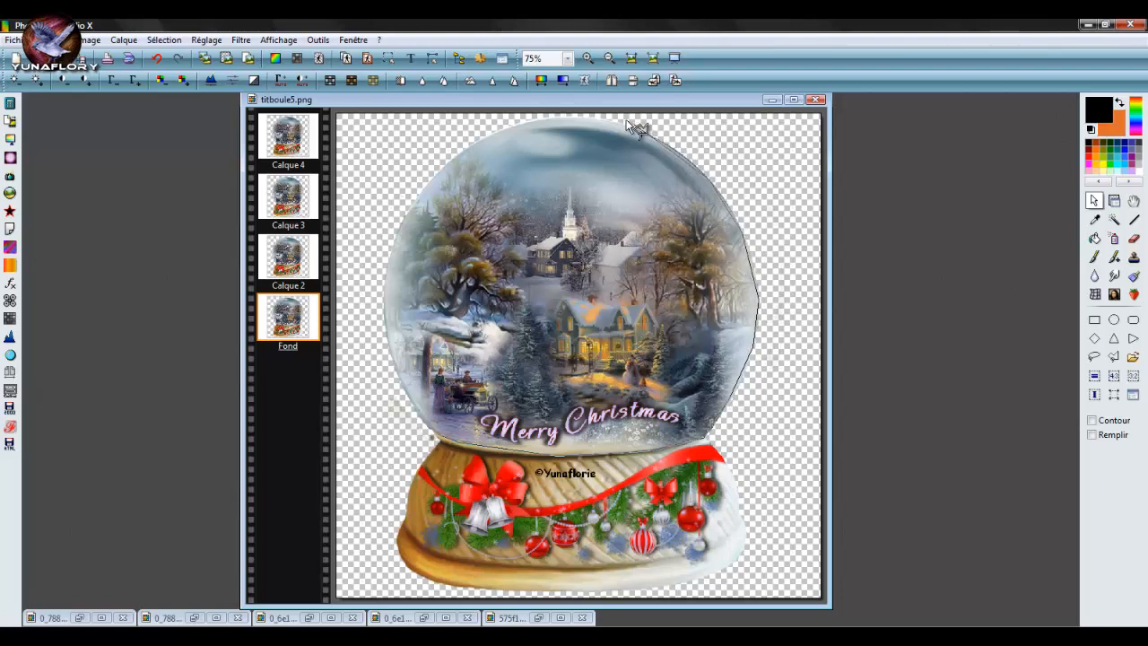
{"action": "left_click", "coordinate": [615, 121]}
{"action": "left_click", "coordinate": [462, 149]}
{"action": "left_click", "coordinate": [412, 199]}
{"action": "left_click", "coordinate": [384, 292]}
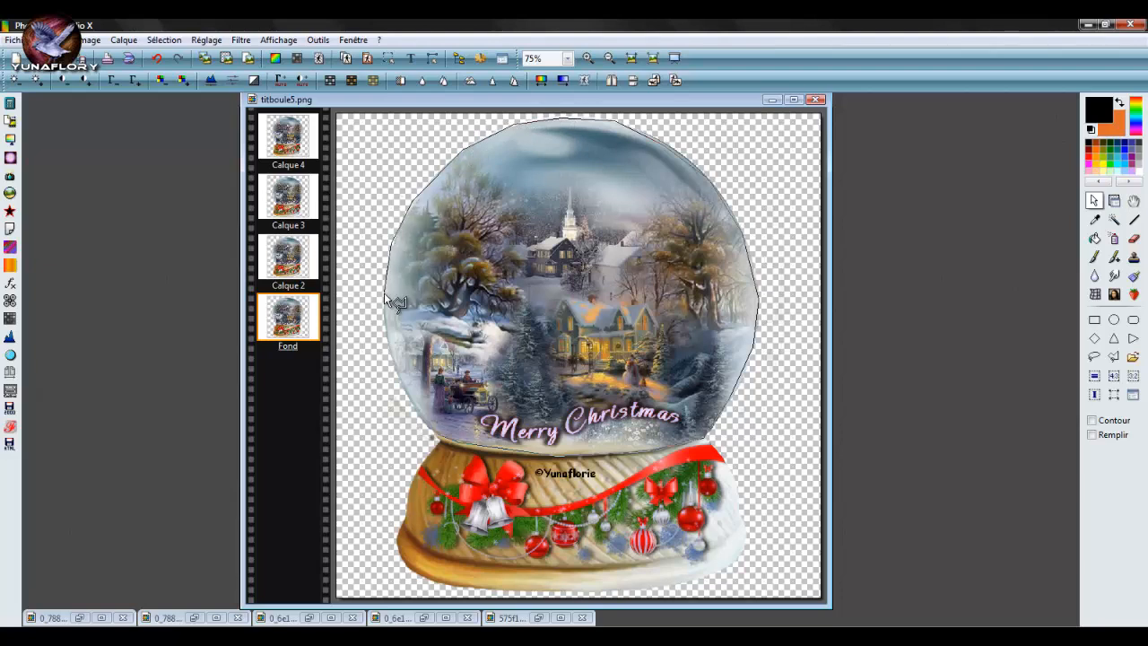
{"action": "left_click", "coordinate": [397, 374]}
{"action": "left_click", "coordinate": [418, 414]}
{"action": "left_click", "coordinate": [434, 433]}
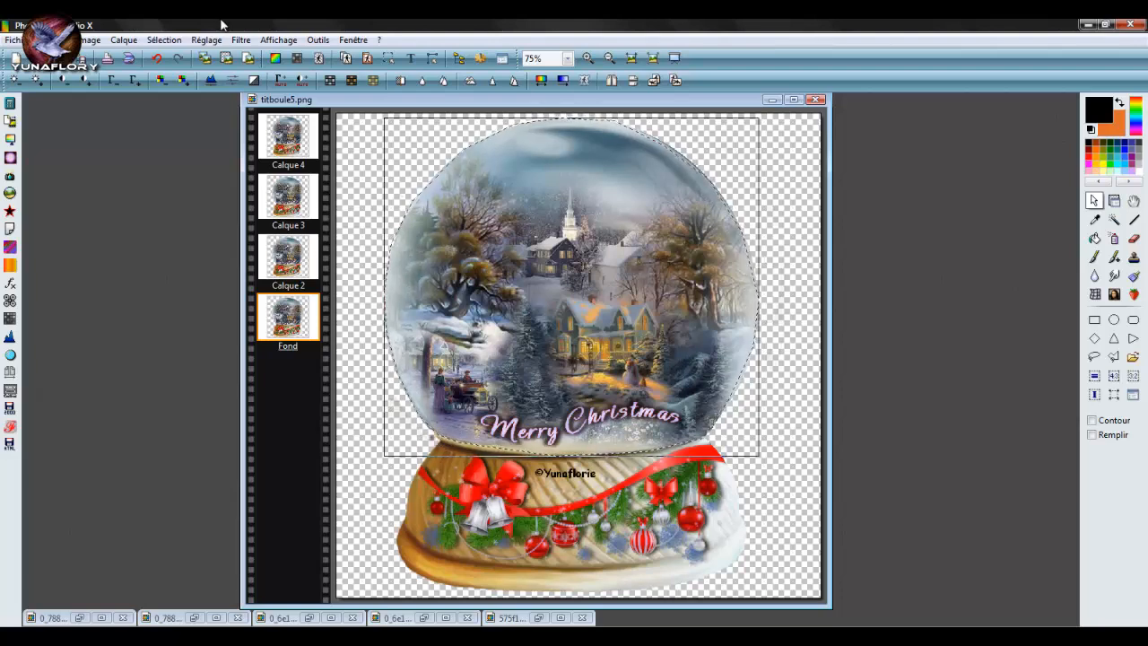
- Open the VDL Adrenaline Snowflakes filter on the Fond layer's dome selection and move its dialog beside the globe
{"action": "left_click", "coordinate": [238, 41]}
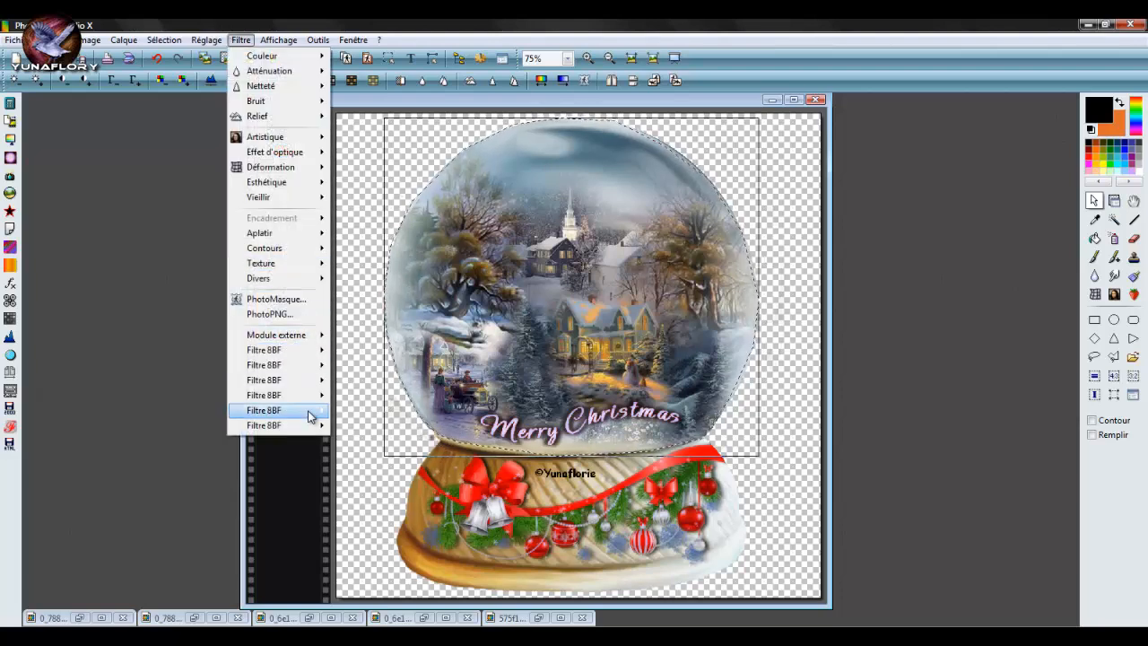
{"action": "mouse_move", "coordinate": [312, 411]}
{"action": "mouse_move", "coordinate": [406, 610]}
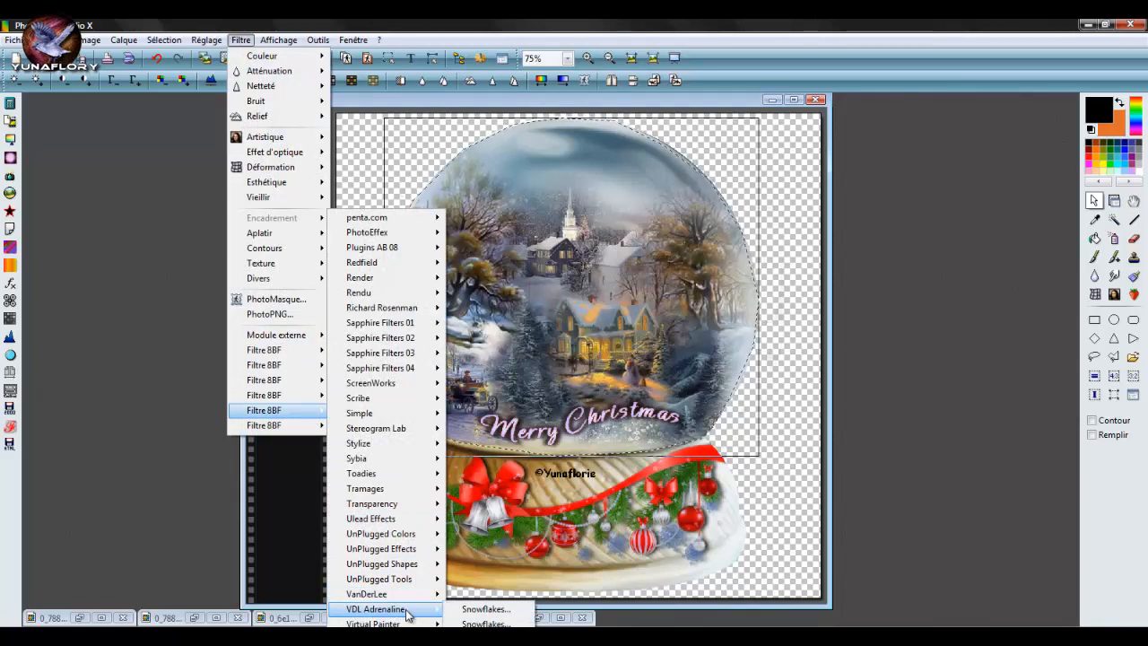
{"action": "left_click", "coordinate": [475, 610]}
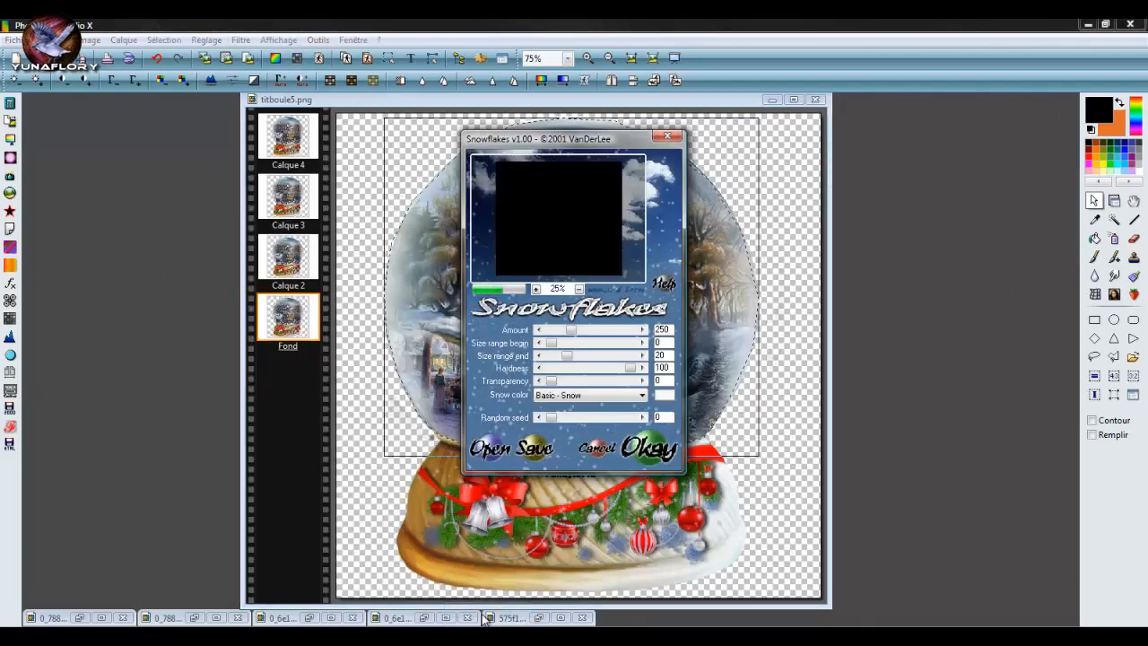
{"action": "left_click_drag", "start_coordinate": [474, 152], "coordinate": [145, 142]}
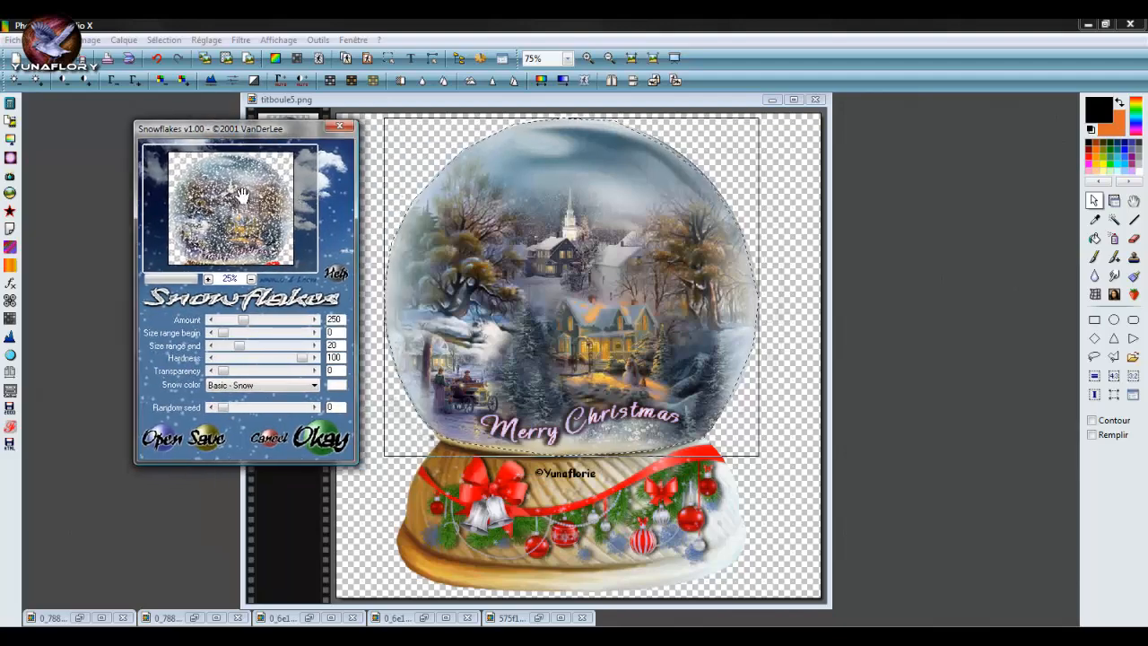
{"action": "left_click_drag", "start_coordinate": [245, 130], "coordinate": [948, 173]}
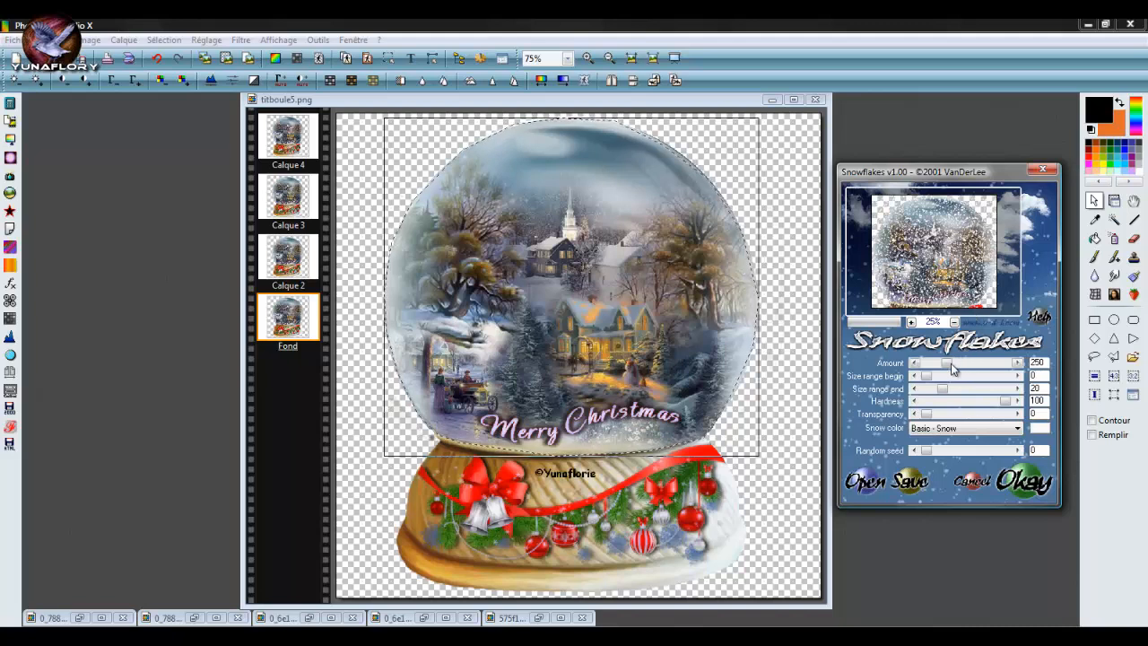
- Set the snowflake Amount to 100 and Size range end to 8, and apply the filter to Fond
{"action": "left_click_drag", "start_coordinate": [947, 362], "coordinate": [936, 364]}
{"action": "left_click", "coordinate": [914, 363]}
{"action": "left_click", "coordinate": [915, 363]}
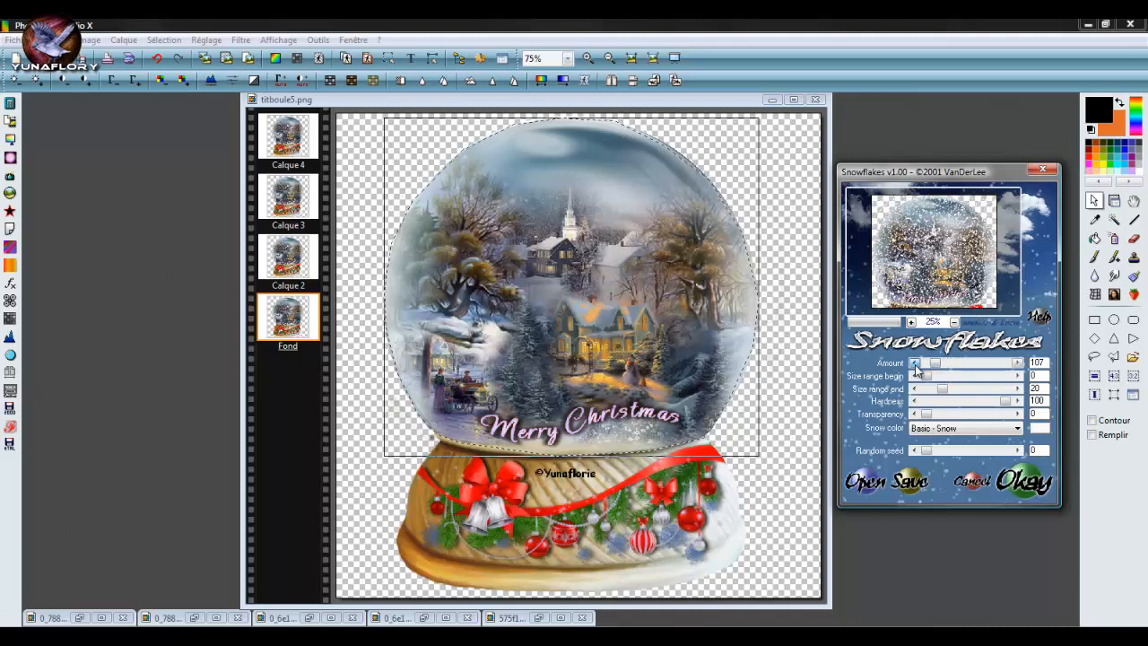
{"action": "left_click", "coordinate": [914, 363]}
{"action": "left_click", "coordinate": [914, 363]}
{"action": "left_click", "coordinate": [915, 363]}
{"action": "left_click", "coordinate": [1017, 363]}
{"action": "left_click", "coordinate": [1017, 363]}
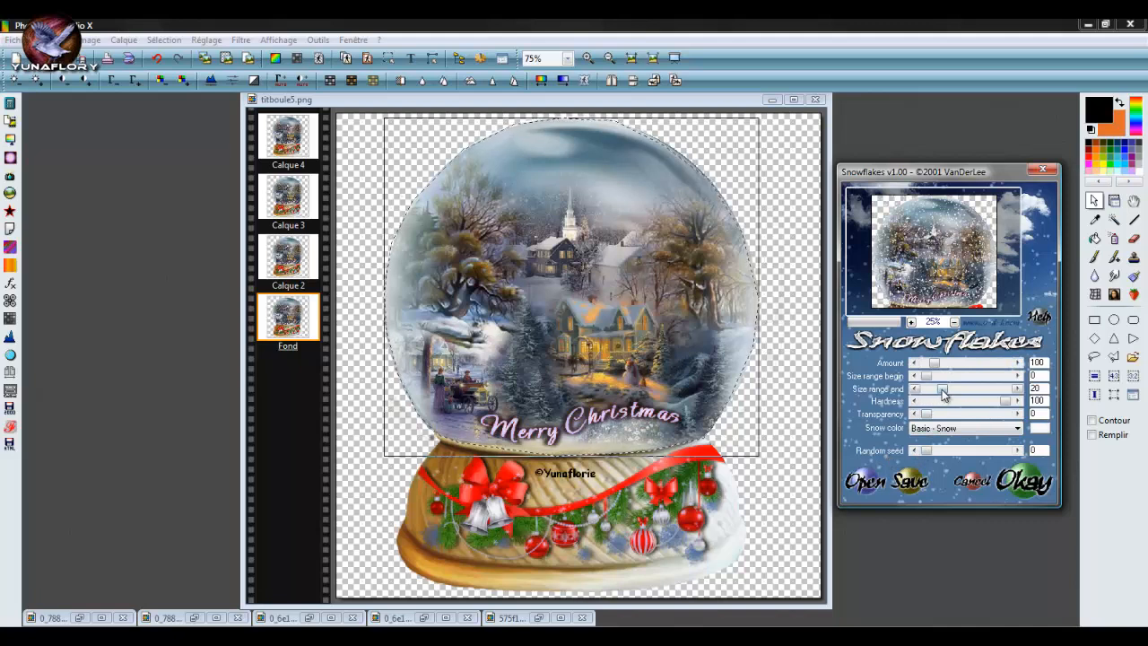
{"action": "mouse_move", "coordinate": [943, 393]}
{"action": "left_mouse_down"}
{"action": "mouse_move", "coordinate": [995, 395]}
{"action": "mouse_move", "coordinate": [932, 401]}
{"action": "left_mouse_up"}
{"action": "left_click", "coordinate": [1016, 389]}
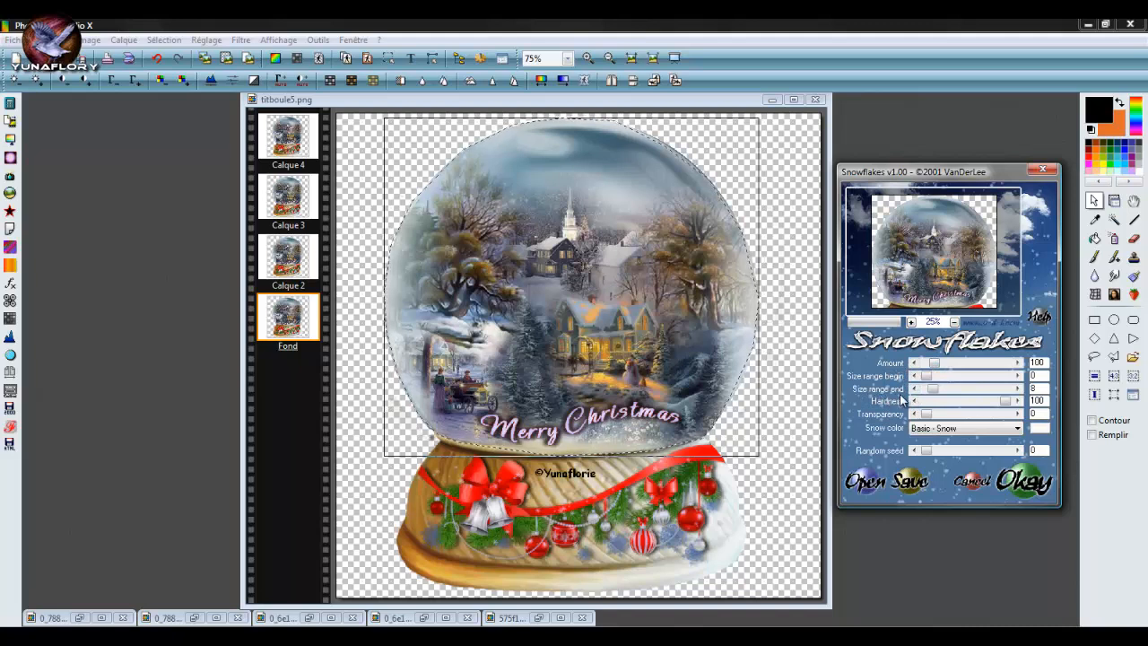
{"action": "left_click", "coordinate": [1028, 482]}
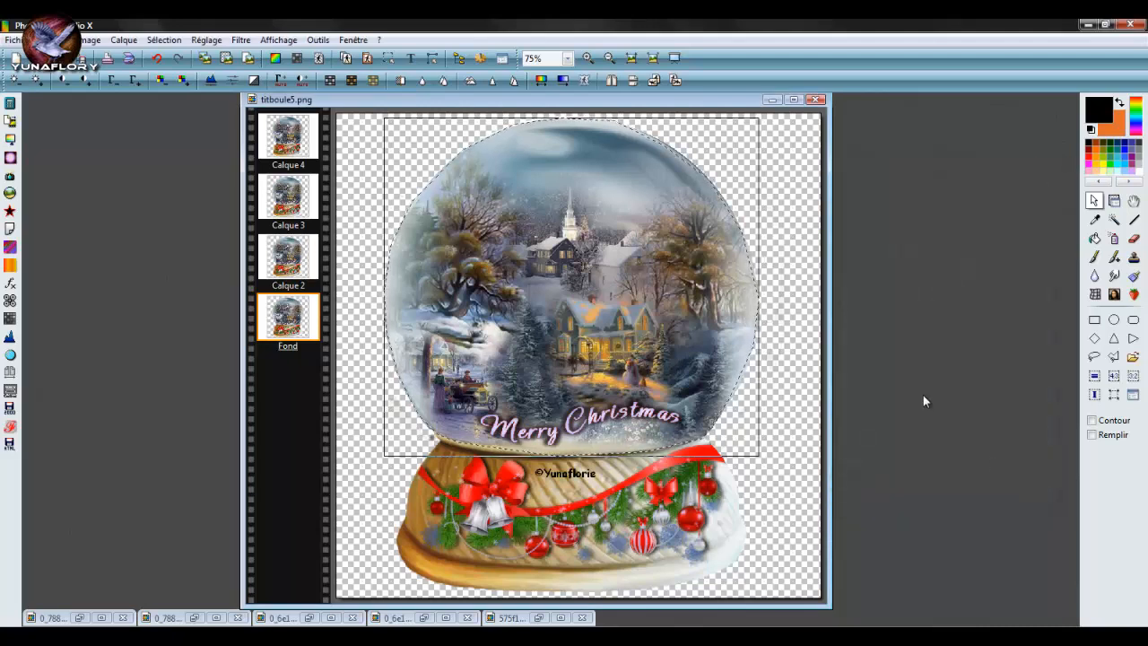
- Start the VDL Adrenaline Snowflakes filter on the Calque 2 dome and set the Amount to 100
{"action": "left_click", "coordinate": [283, 260]}
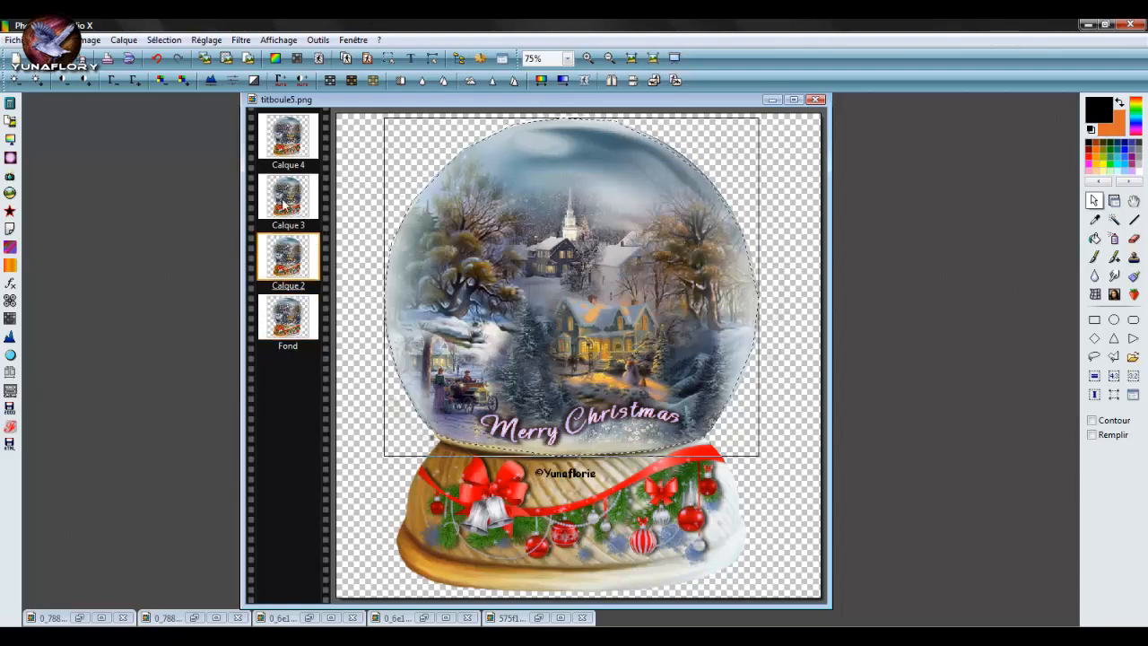
{"action": "left_click", "coordinate": [248, 43]}
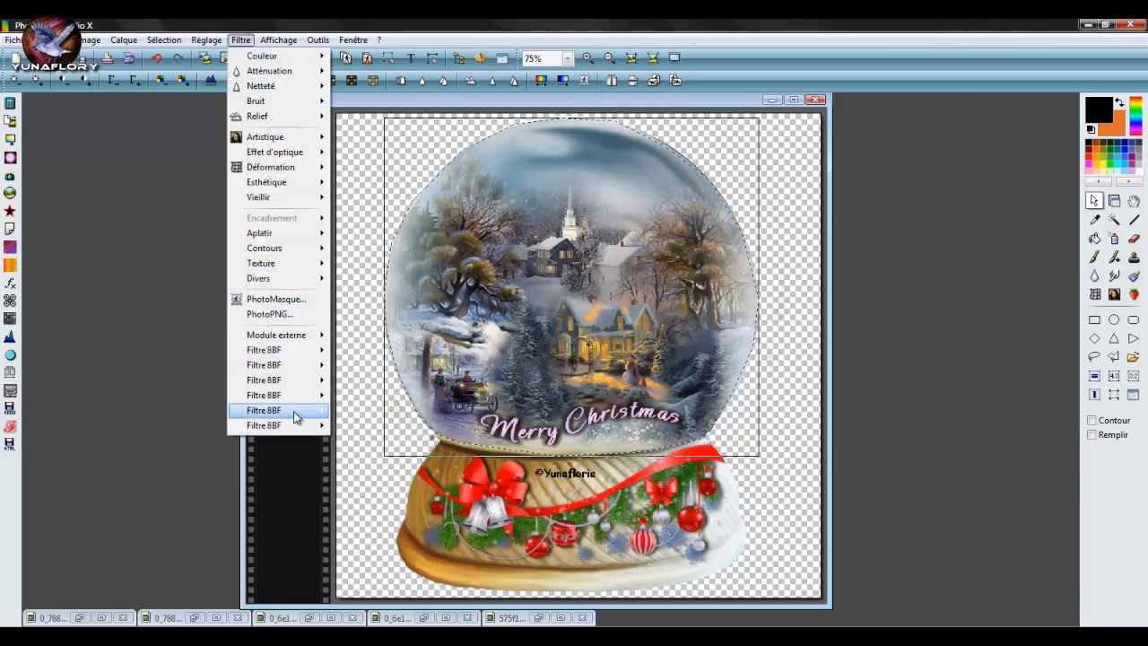
{"action": "mouse_move", "coordinate": [305, 415]}
{"action": "mouse_move", "coordinate": [399, 610]}
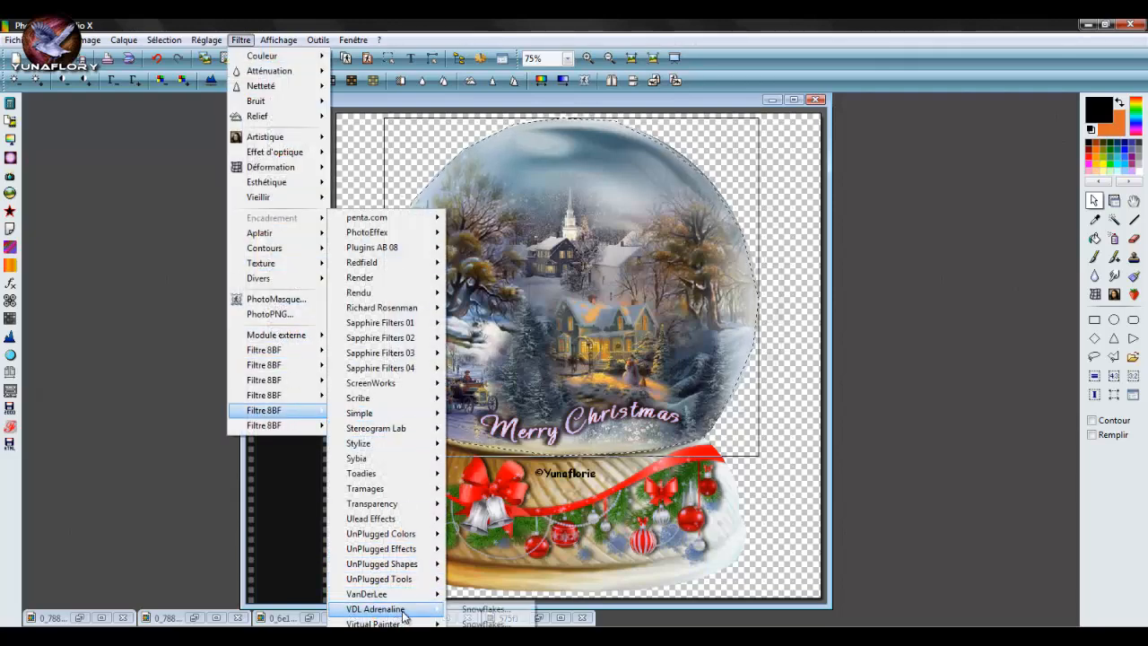
{"action": "left_click", "coordinate": [489, 611]}
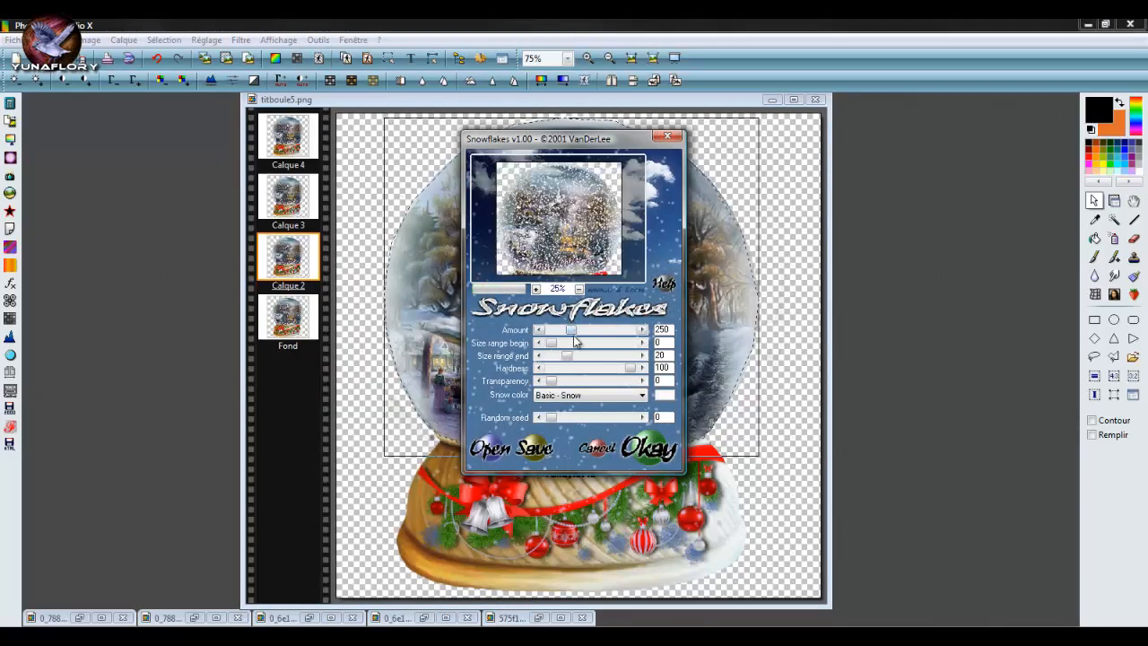
{"action": "left_click_drag", "start_coordinate": [574, 333], "coordinate": [562, 333]}
{"action": "left_click", "coordinate": [538, 330]}
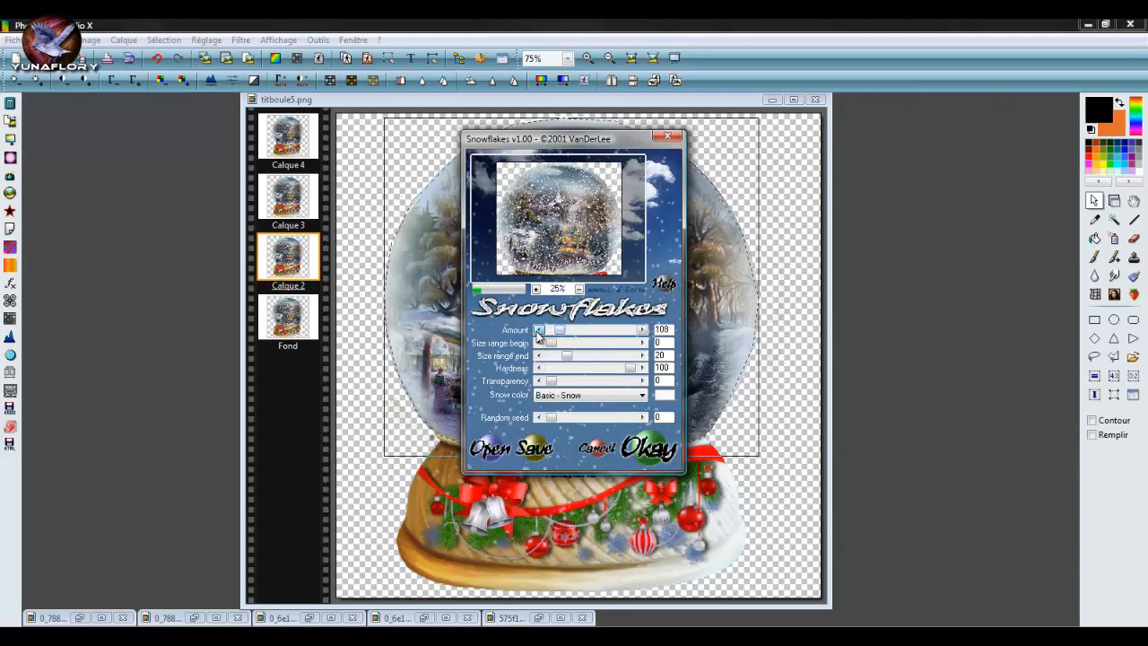
{"action": "left_click", "coordinate": [538, 331]}
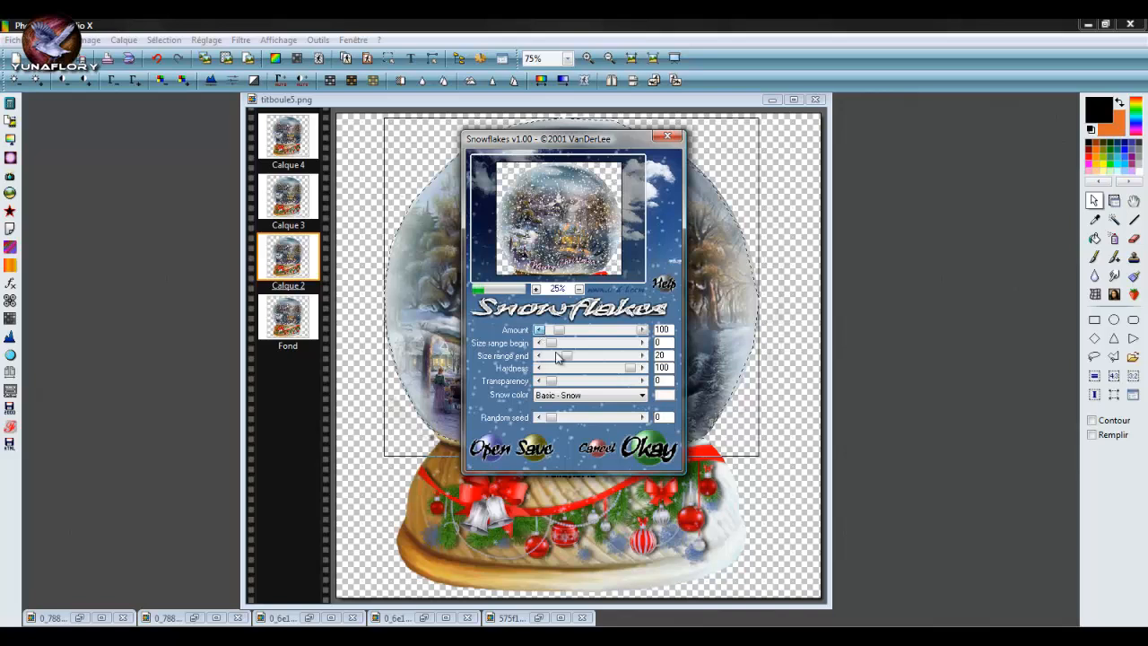
- Set Size range end to 8 and Random seed to 455, and apply the snowflakes to Calque 2
{"action": "left_click_drag", "start_coordinate": [566, 356], "coordinate": [556, 357]}
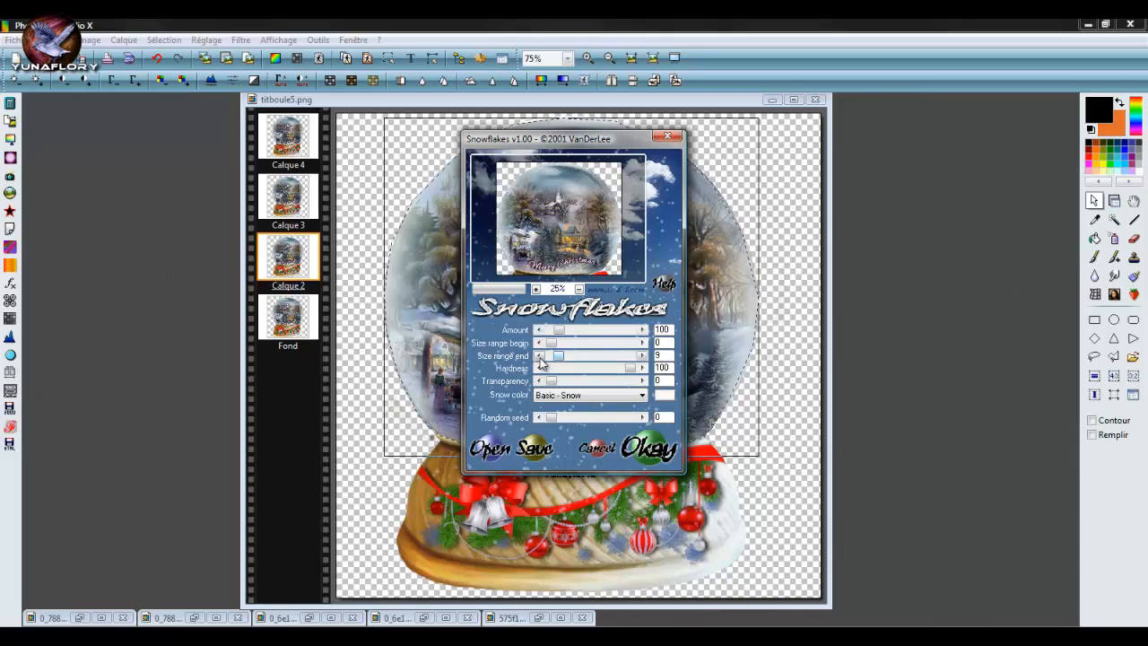
{"action": "left_click", "coordinate": [540, 356]}
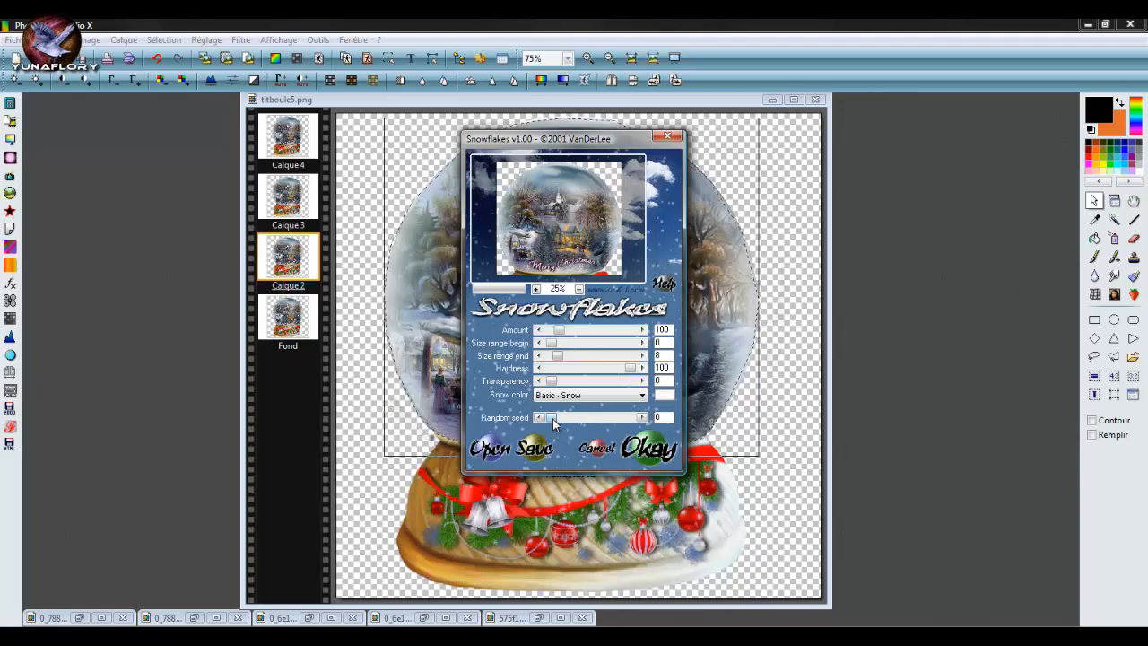
{"action": "left_click_drag", "start_coordinate": [552, 419], "coordinate": [557, 423]}
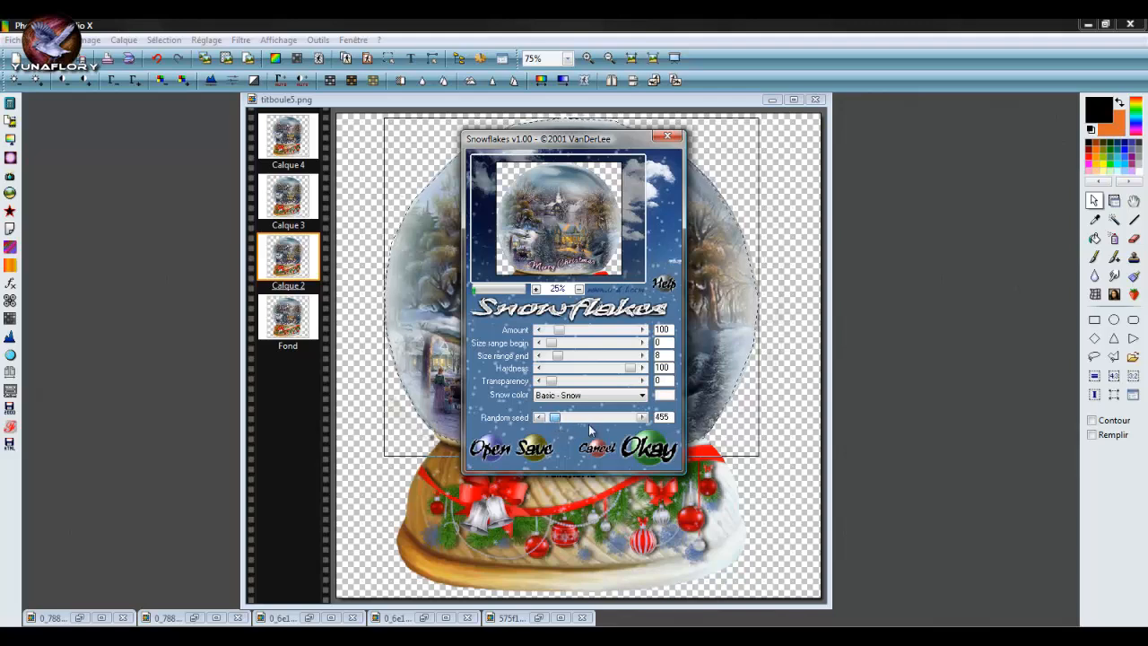
{"action": "left_click", "coordinate": [652, 453]}
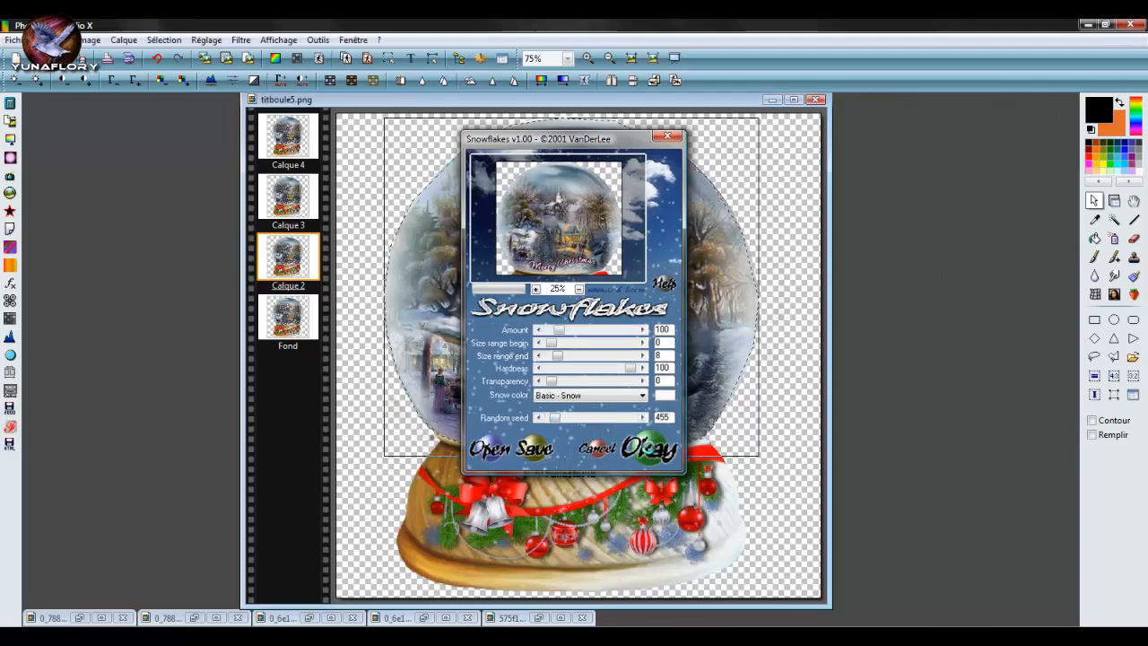
- Start the VDL Adrenaline Snowflakes filter on the Calque 3 dome and set the Amount to 100
{"action": "left_click", "coordinate": [314, 186]}
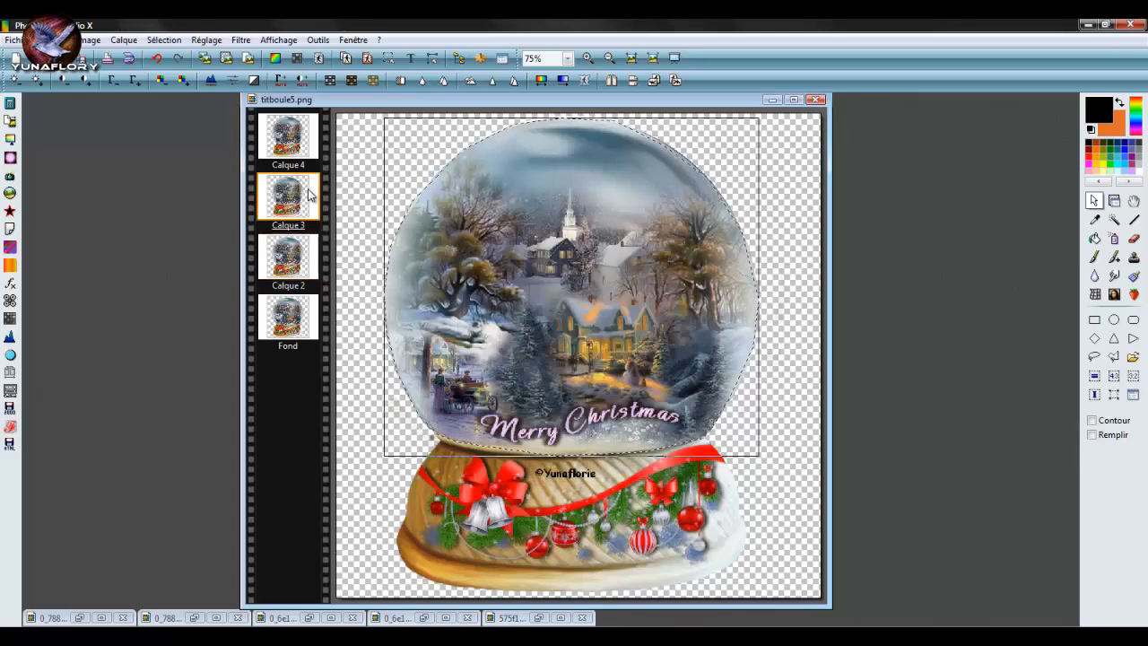
{"action": "left_click", "coordinate": [242, 40]}
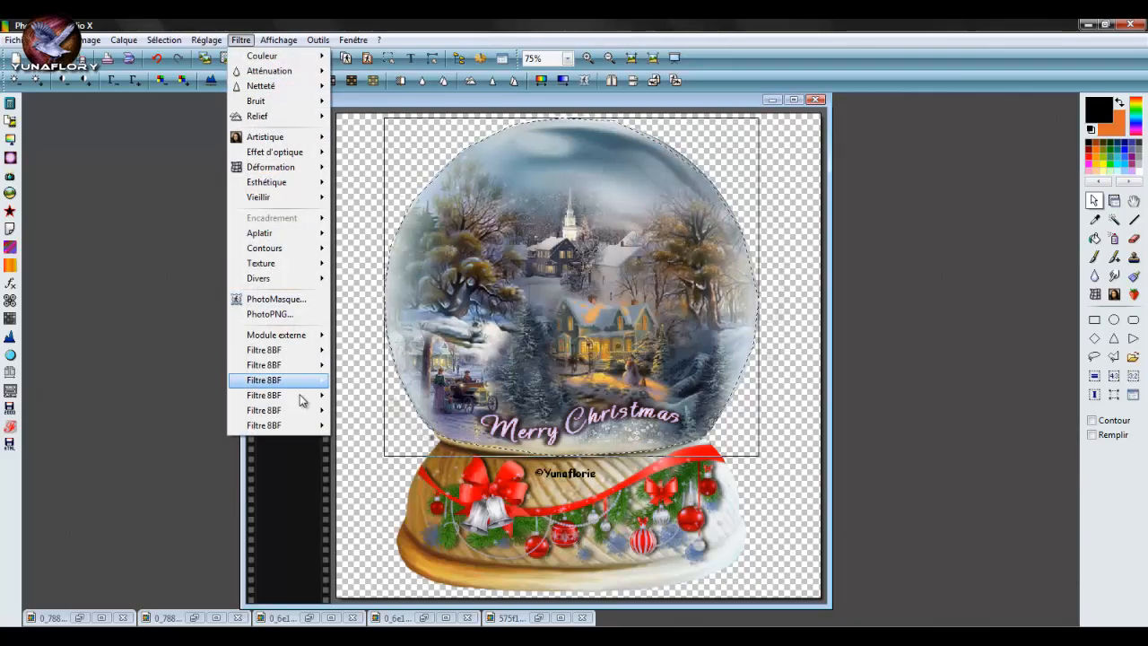
{"action": "mouse_move", "coordinate": [302, 409]}
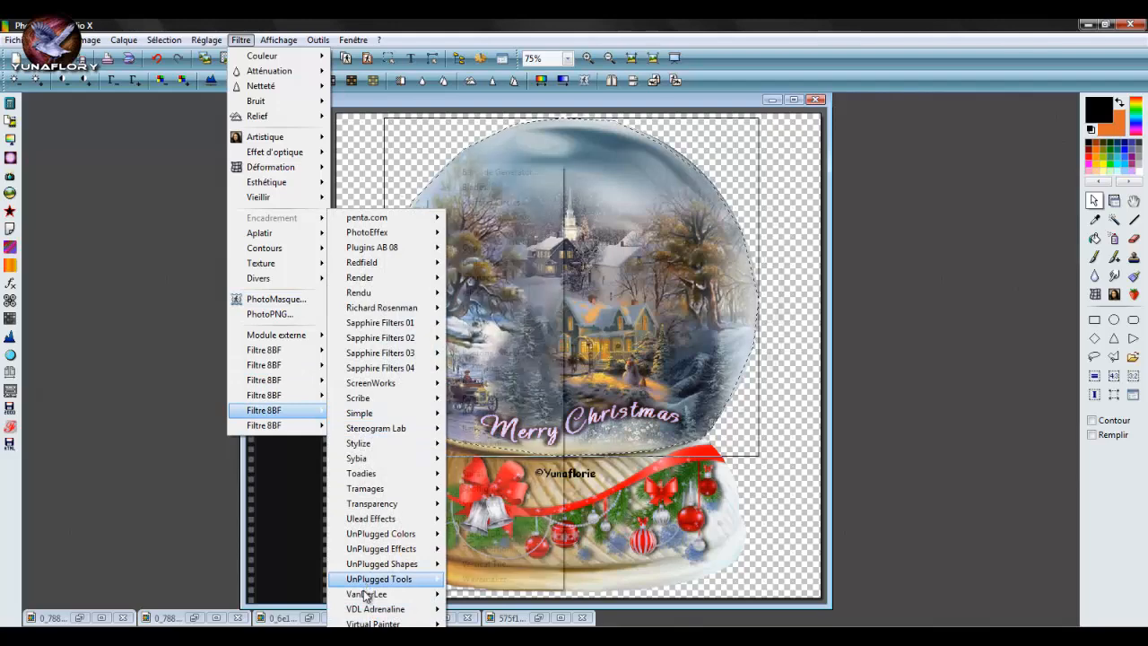
{"action": "mouse_move", "coordinate": [373, 609]}
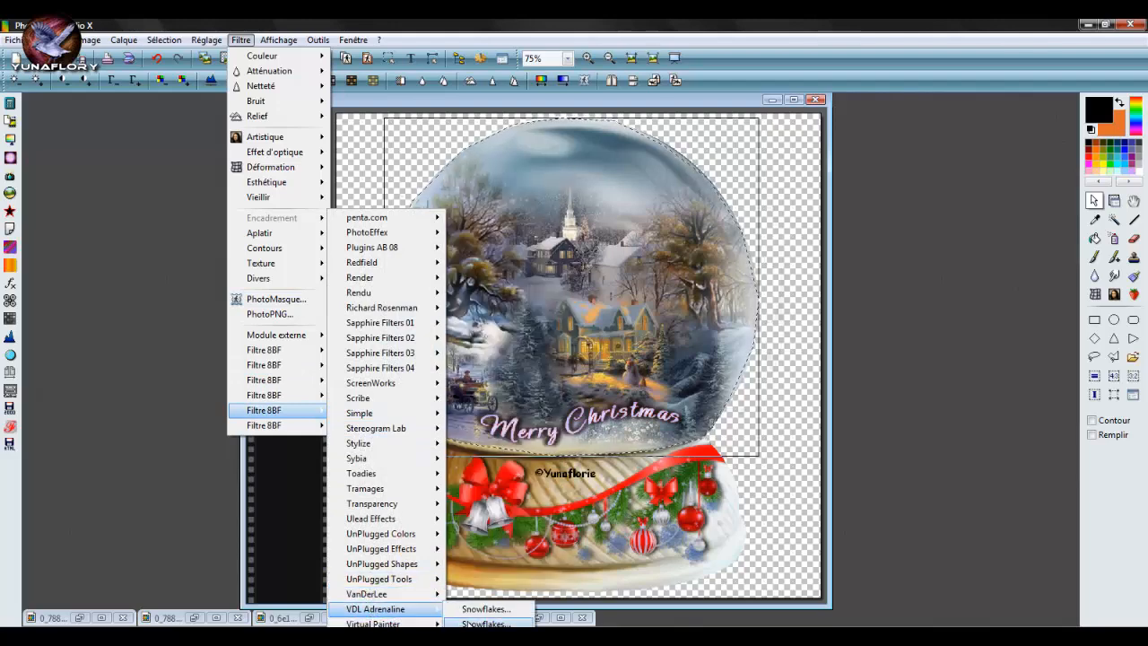
{"action": "left_click", "coordinate": [485, 609]}
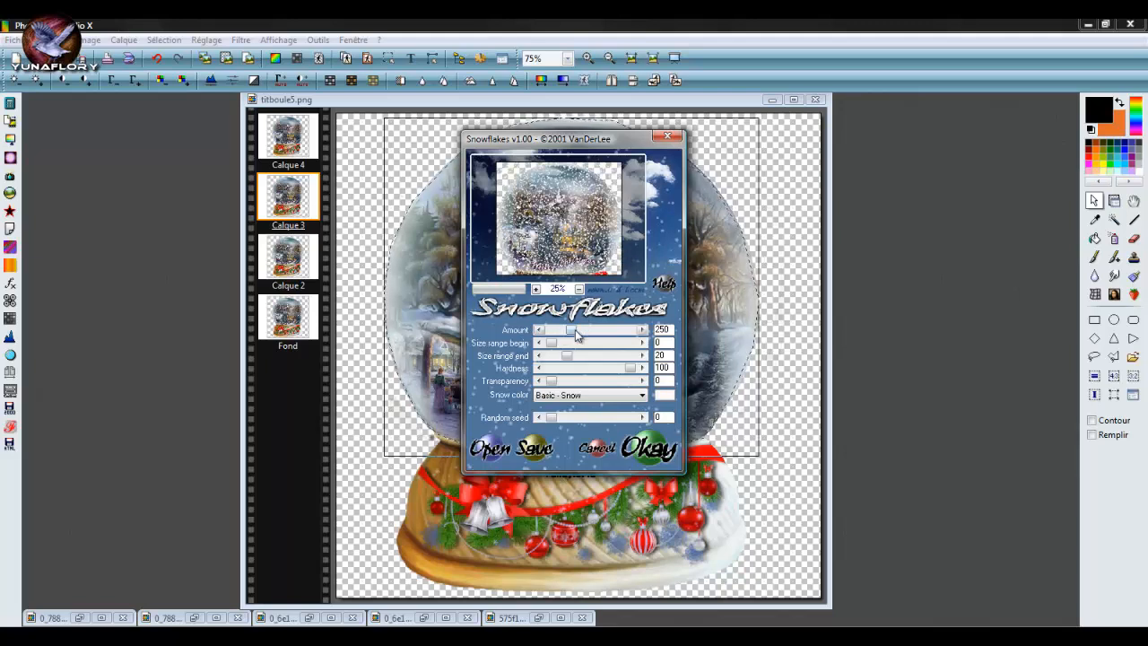
{"action": "left_click_drag", "start_coordinate": [575, 336], "coordinate": [562, 333]}
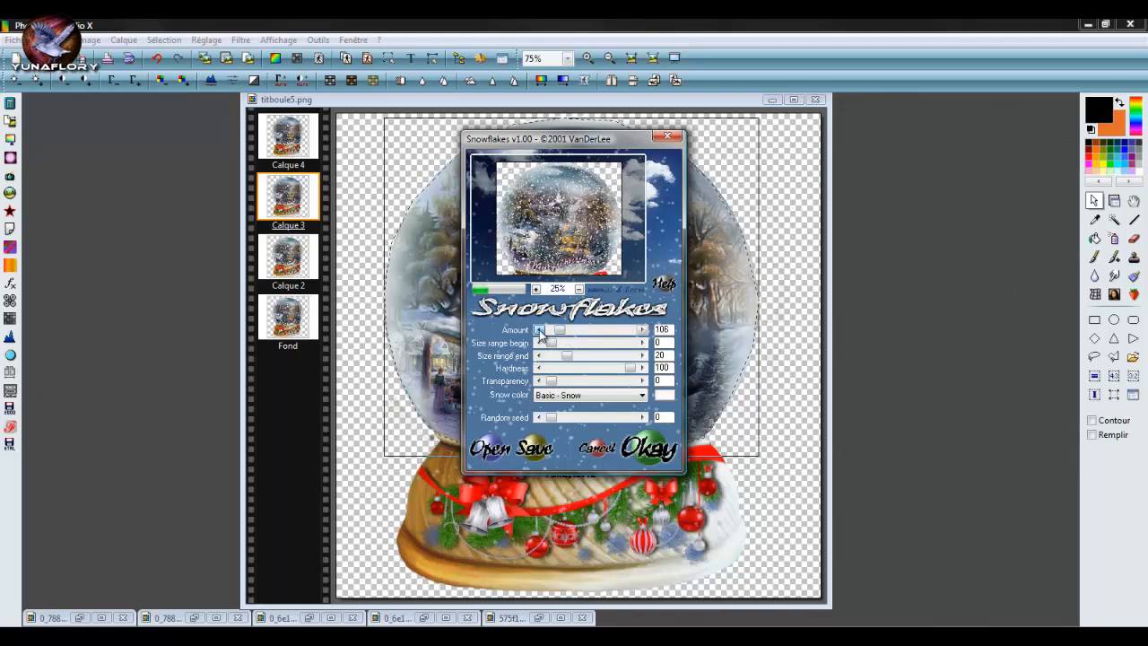
{"action": "left_click", "coordinate": [538, 330]}
{"action": "left_click", "coordinate": [539, 330]}
- Set Size range end to 8 and Random seed to 818, and apply the snowflakes to Calque 3
{"action": "mouse_move", "coordinate": [564, 356]}
{"action": "left_mouse_down"}
{"action": "mouse_move", "coordinate": [586, 358]}
{"action": "mouse_move", "coordinate": [557, 358]}
{"action": "left_mouse_up"}
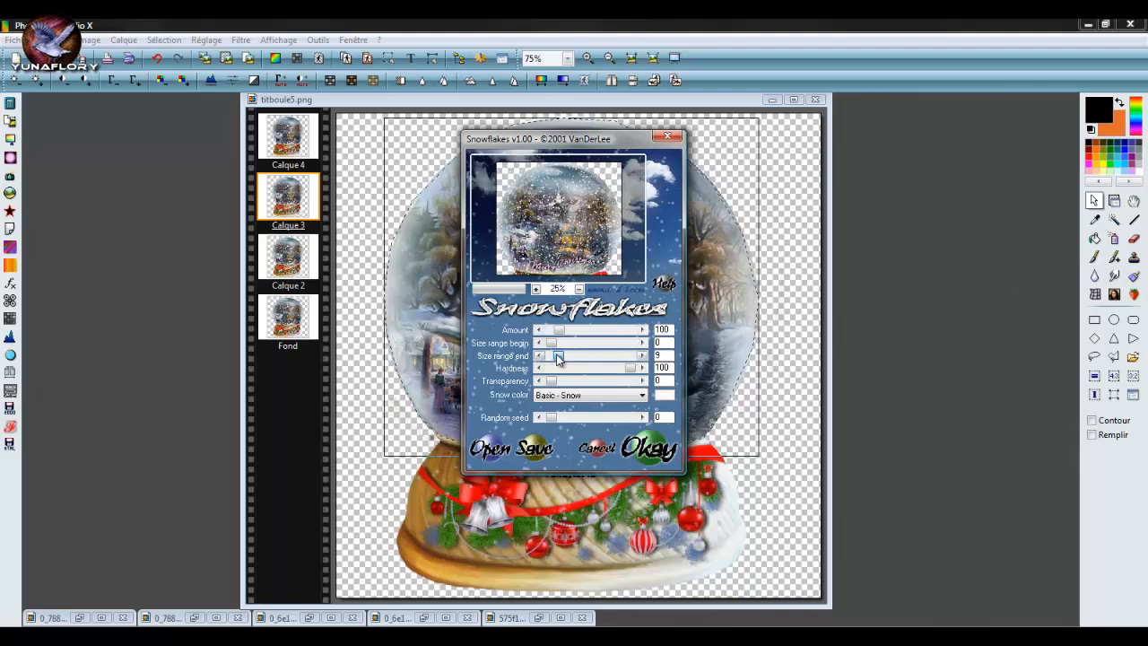
{"action": "left_click", "coordinate": [539, 356]}
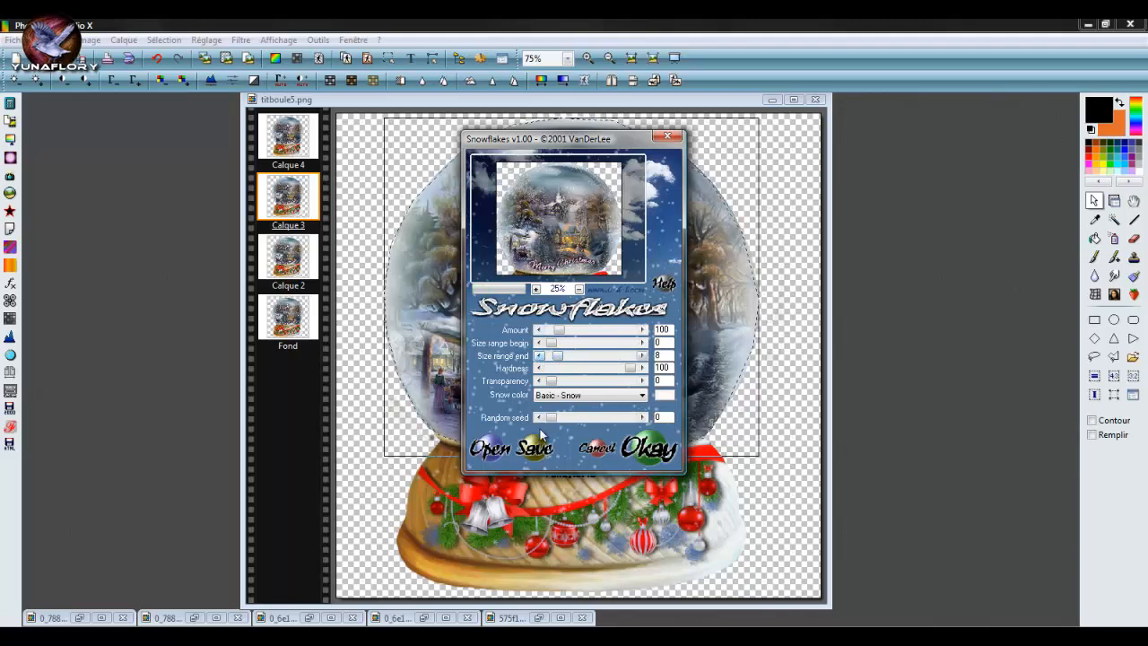
{"action": "left_click_drag", "start_coordinate": [549, 418], "coordinate": [558, 419]}
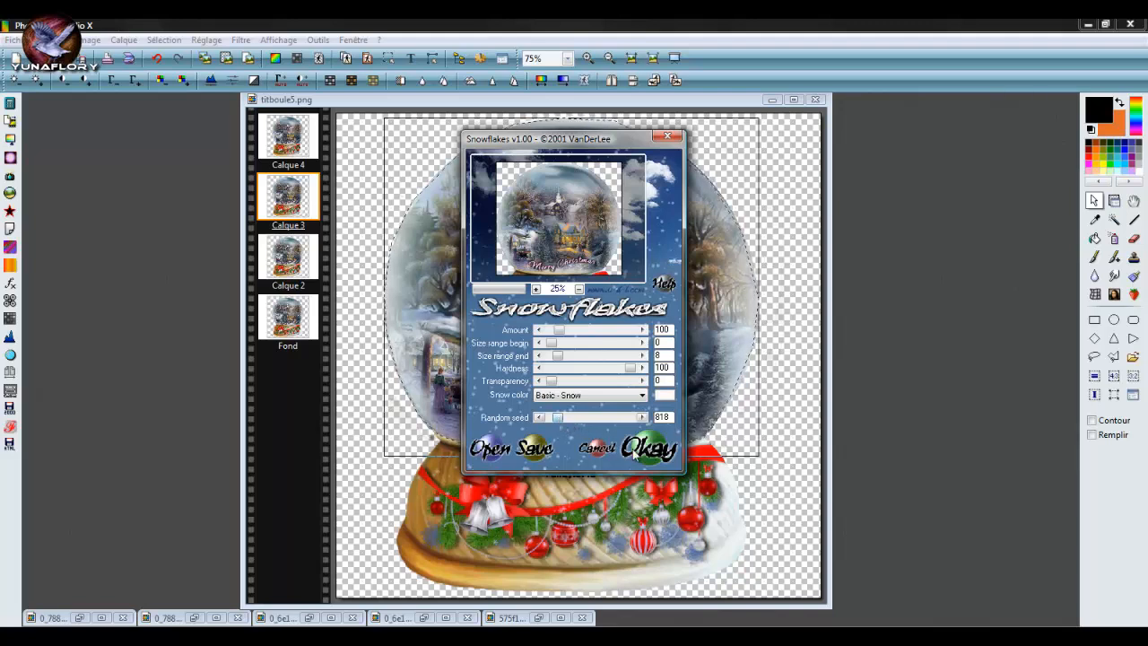
{"action": "left_click", "coordinate": [646, 446]}
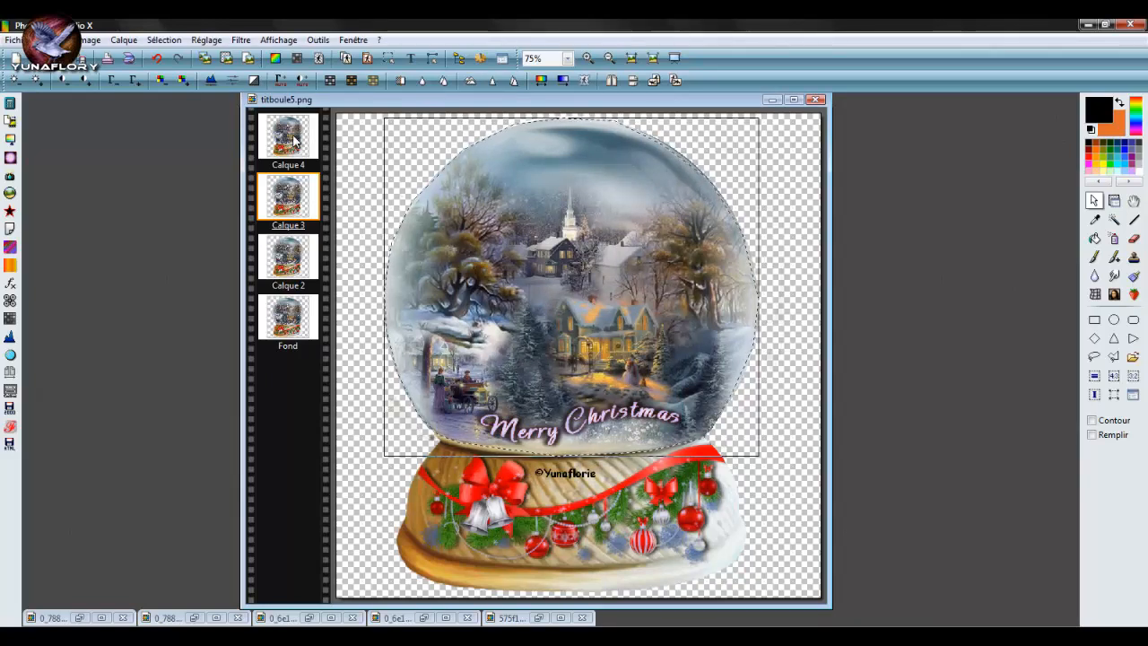
- Make Calque 4 the active layer
{"action": "left_click", "coordinate": [293, 139]}
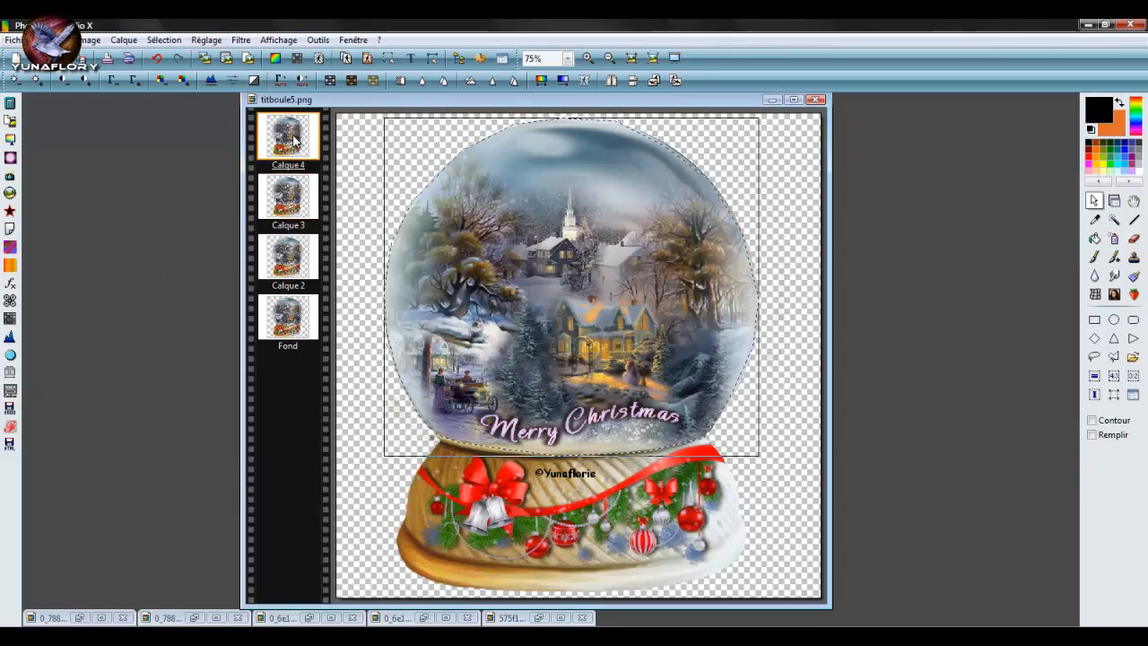
{"action": "left_click", "coordinate": [240, 39]}
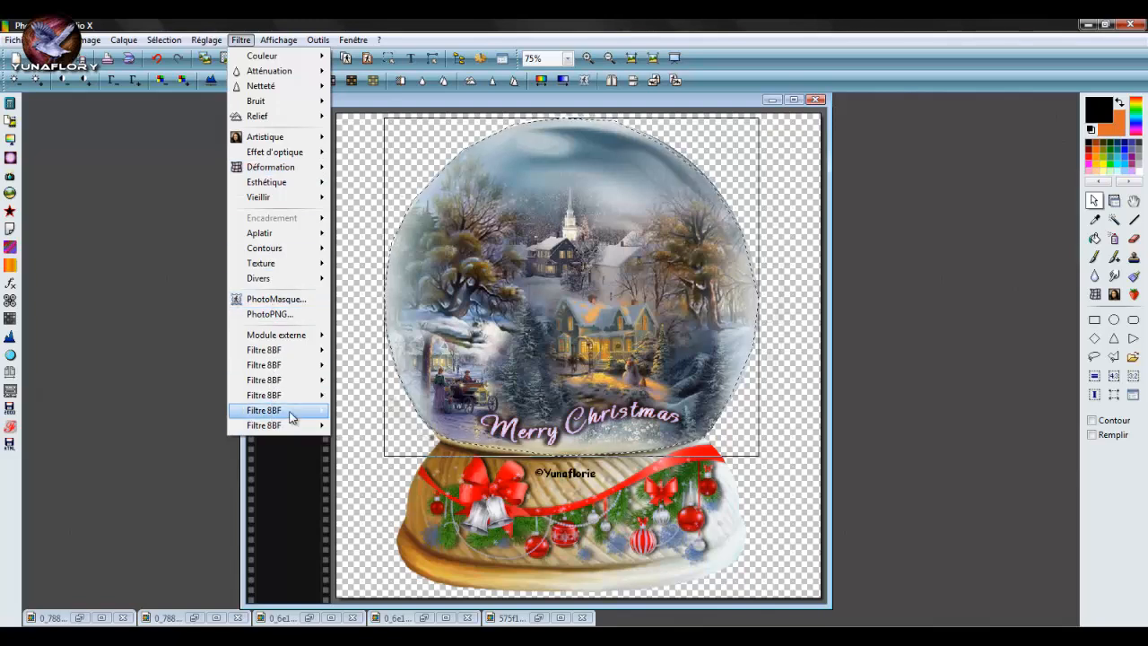
{"action": "mouse_move", "coordinate": [290, 410]}
{"action": "mouse_move", "coordinate": [390, 507]}
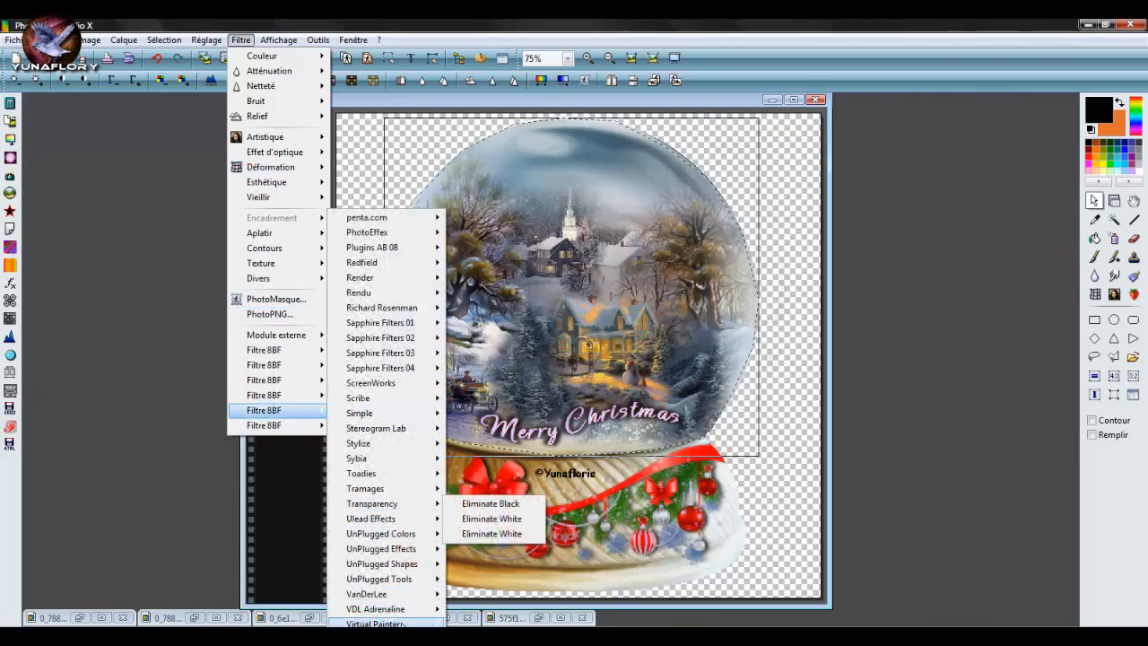
{"action": "mouse_move", "coordinate": [417, 611]}
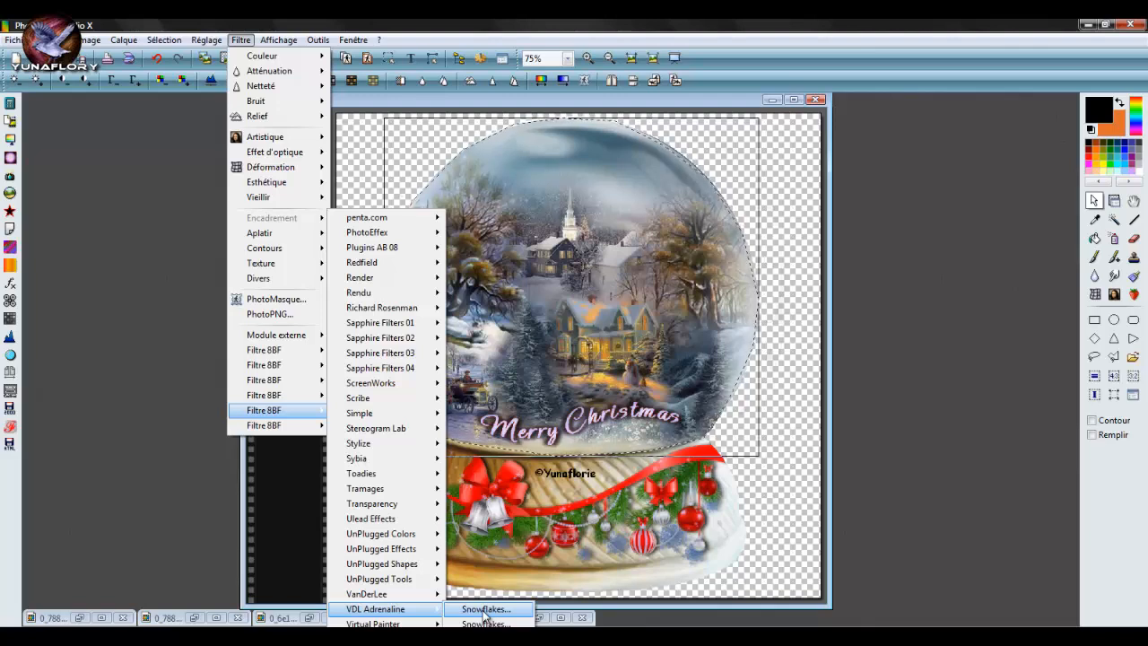
{"action": "left_click", "coordinate": [112, 306]}
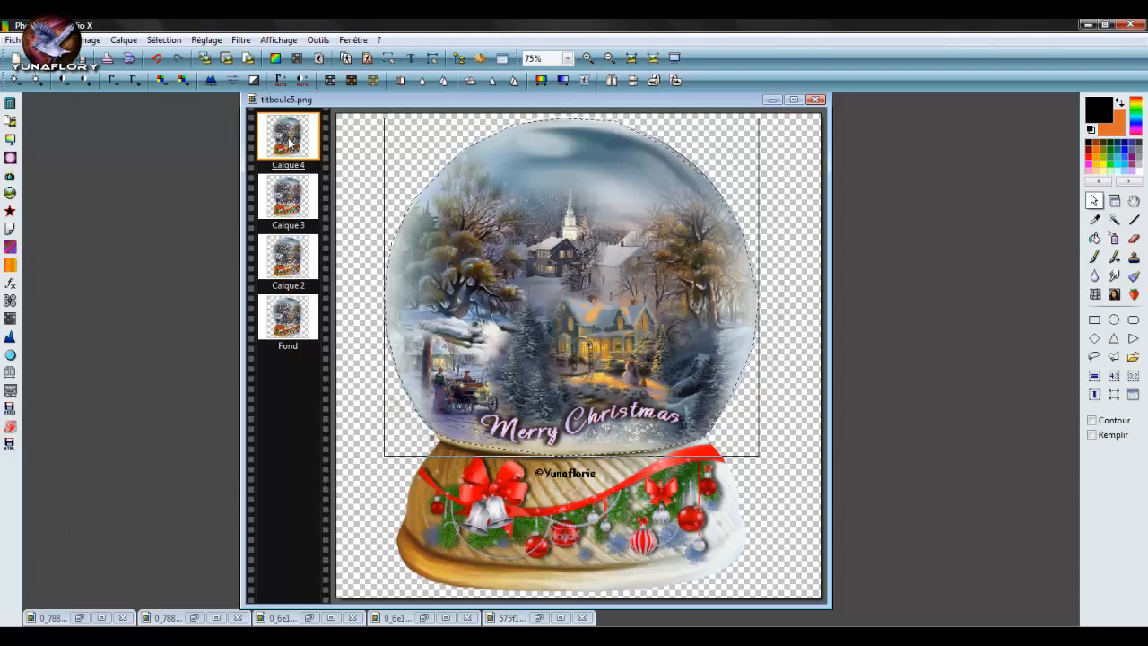
- Start the VDL Adrenaline Snowflakes filter on the Calque 4 dome with Amount 100 and Size range end 8
{"action": "left_click", "coordinate": [247, 41]}
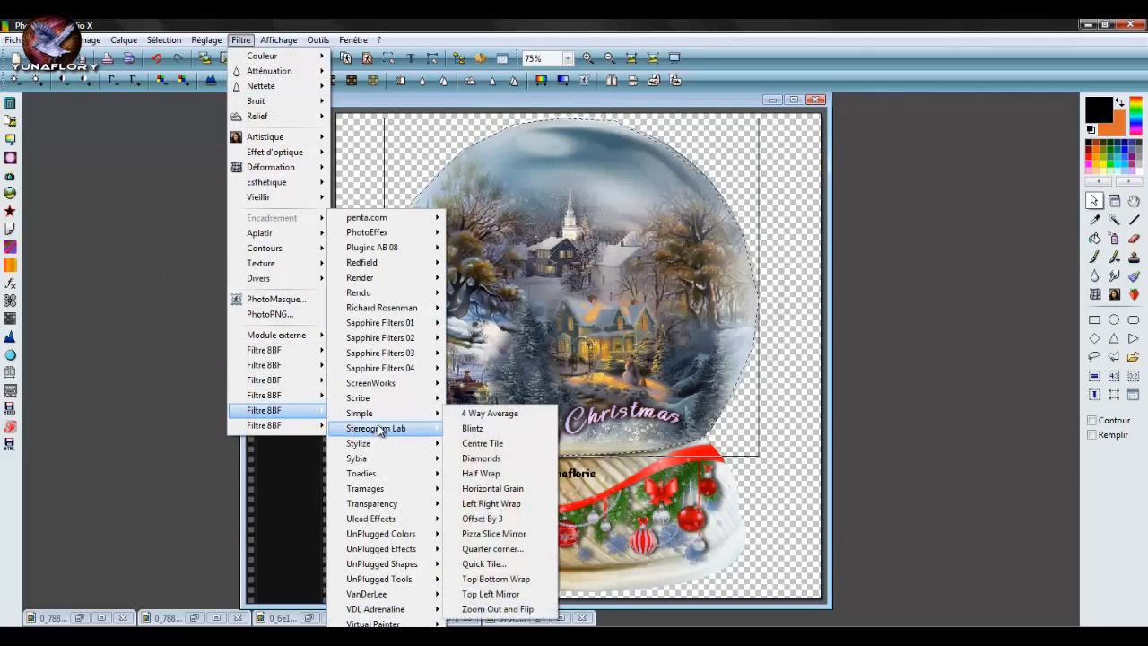
{"action": "mouse_move", "coordinate": [399, 609]}
{"action": "left_click", "coordinate": [484, 615]}
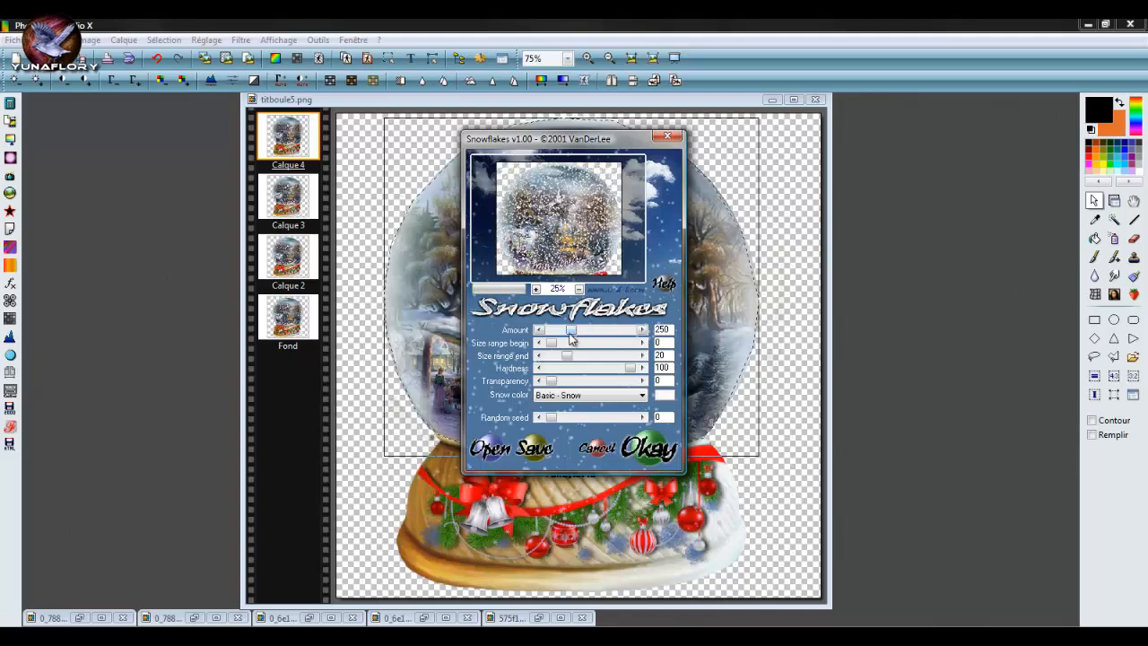
{"action": "left_click_drag", "start_coordinate": [571, 333], "coordinate": [558, 361]}
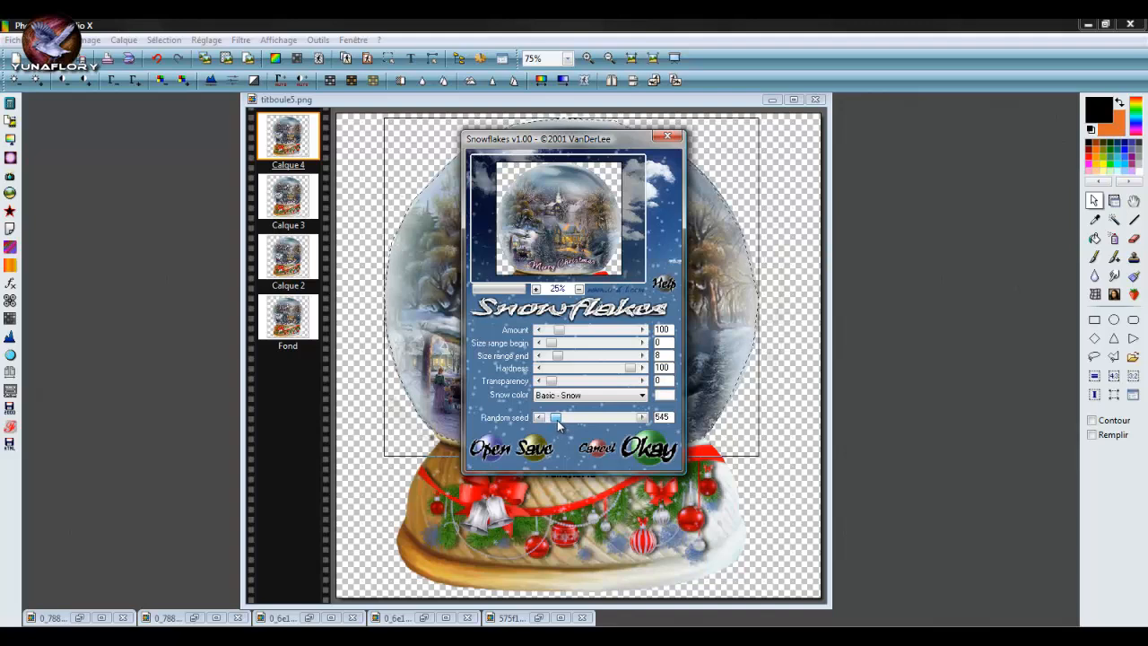
- Set the Random seed to 1364 and apply the snowflakes to Calque 4
{"action": "left_click_drag", "start_coordinate": [556, 419], "coordinate": [559, 418]}
{"action": "left_click_drag", "start_coordinate": [559, 419], "coordinate": [565, 423]}
{"action": "left_click", "coordinate": [538, 418]}
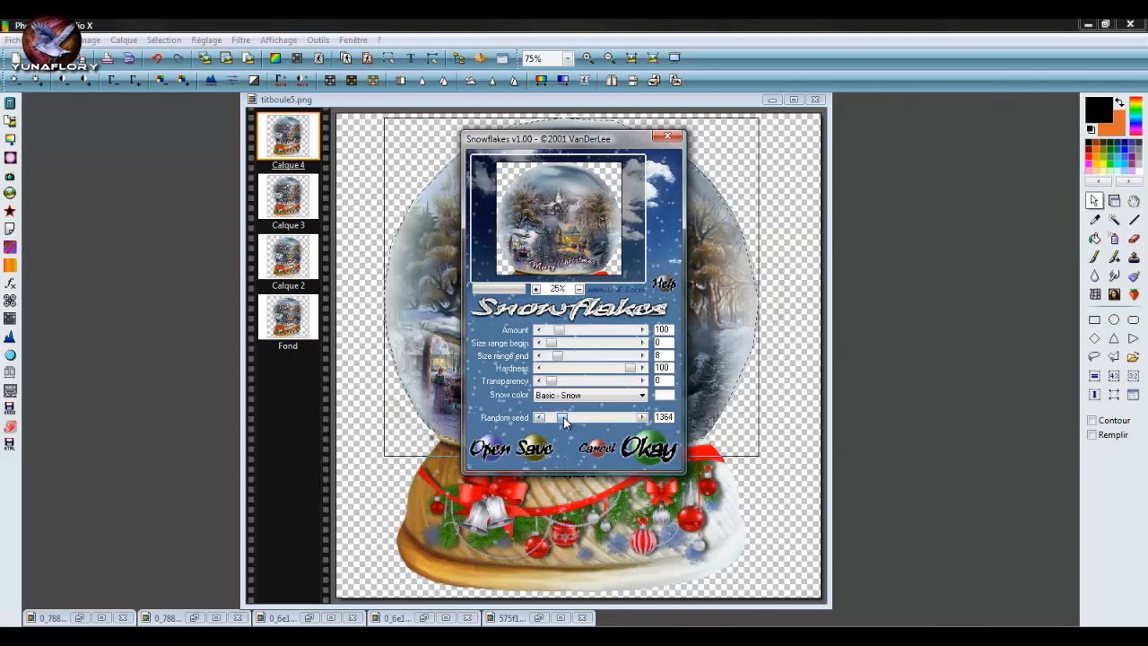
{"action": "left_click_drag", "start_coordinate": [565, 418], "coordinate": [562, 418]}
{"action": "left_click", "coordinate": [647, 448]}
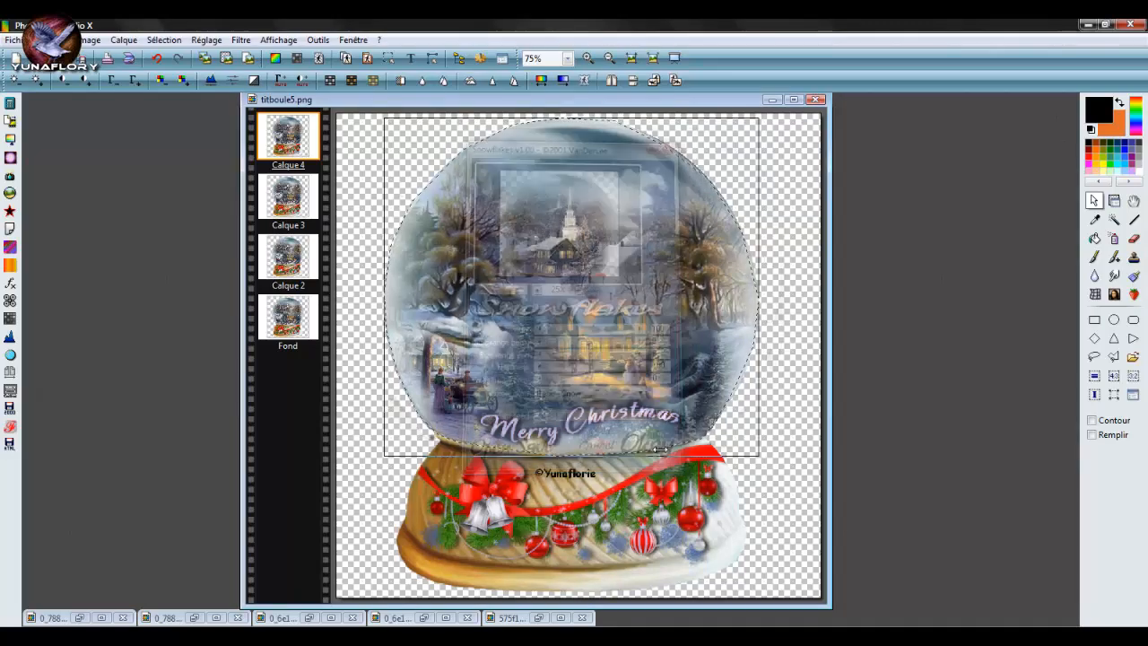
- Insert a new background with automatic transparency beneath the four snow globe layers
{"action": "left_click", "coordinate": [125, 39]}
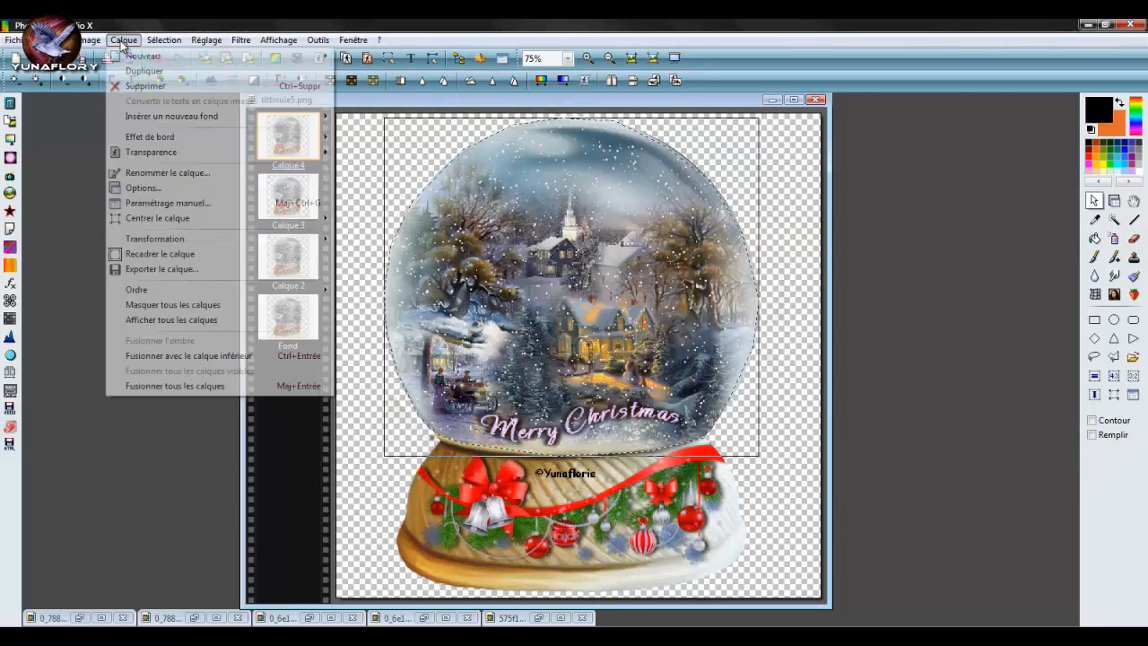
{"action": "mouse_move", "coordinate": [170, 117]}
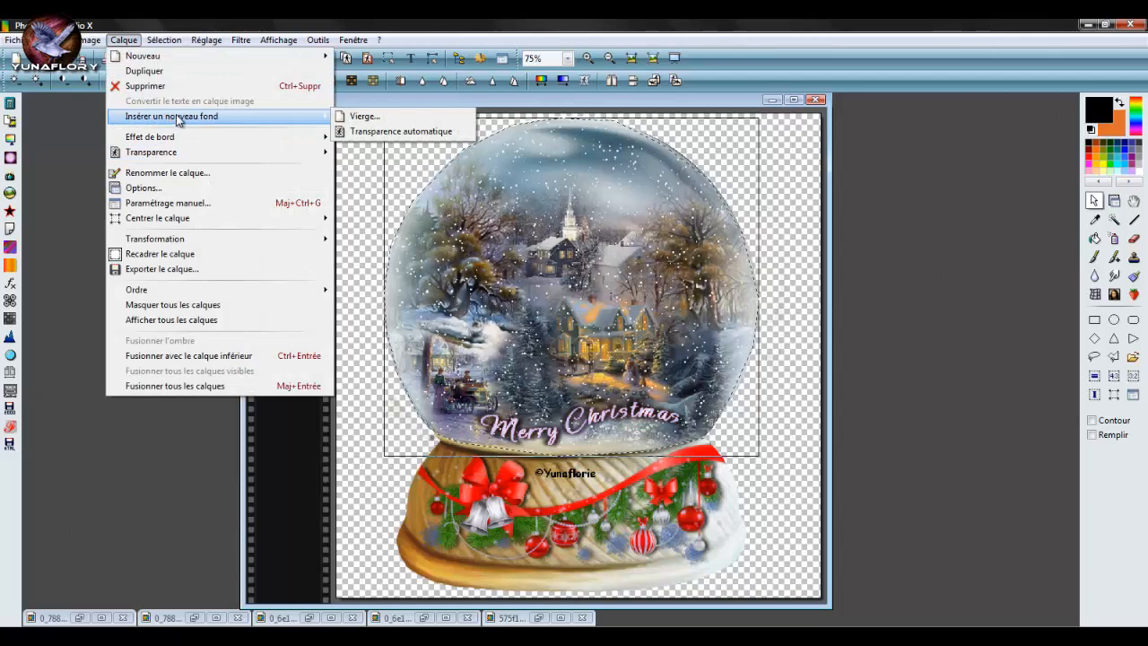
{"action": "left_click", "coordinate": [377, 132]}
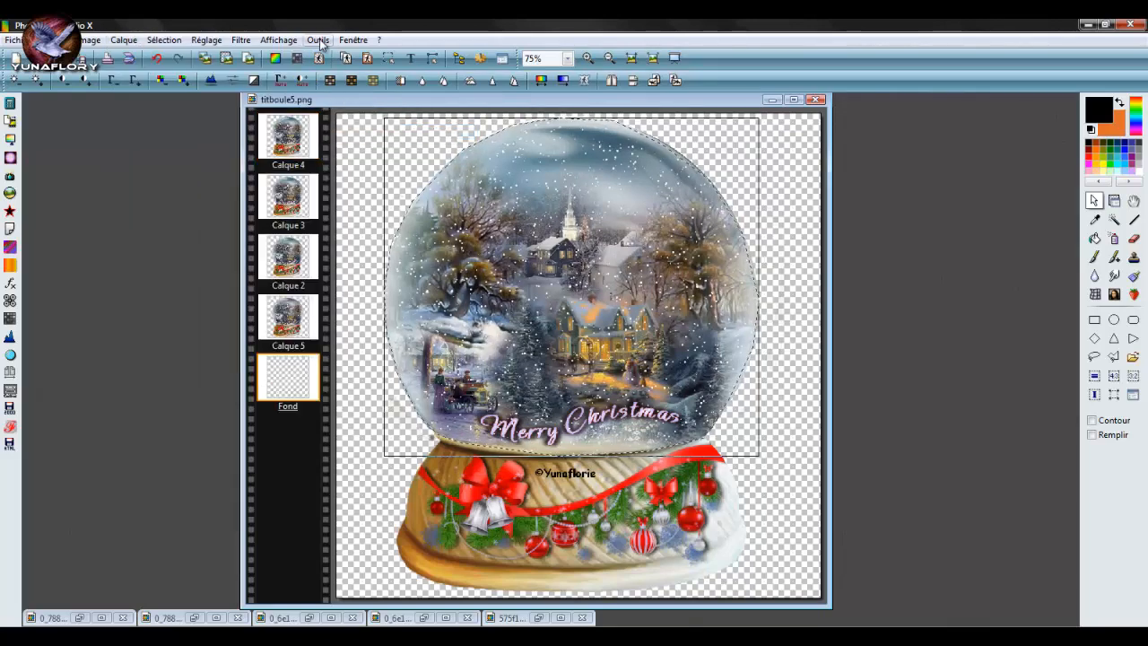
- Open the animated GIF settings for the layers, preview the animation in the browser, and close the preview
{"action": "left_click", "coordinate": [318, 40]}
{"action": "left_click", "coordinate": [363, 122]}
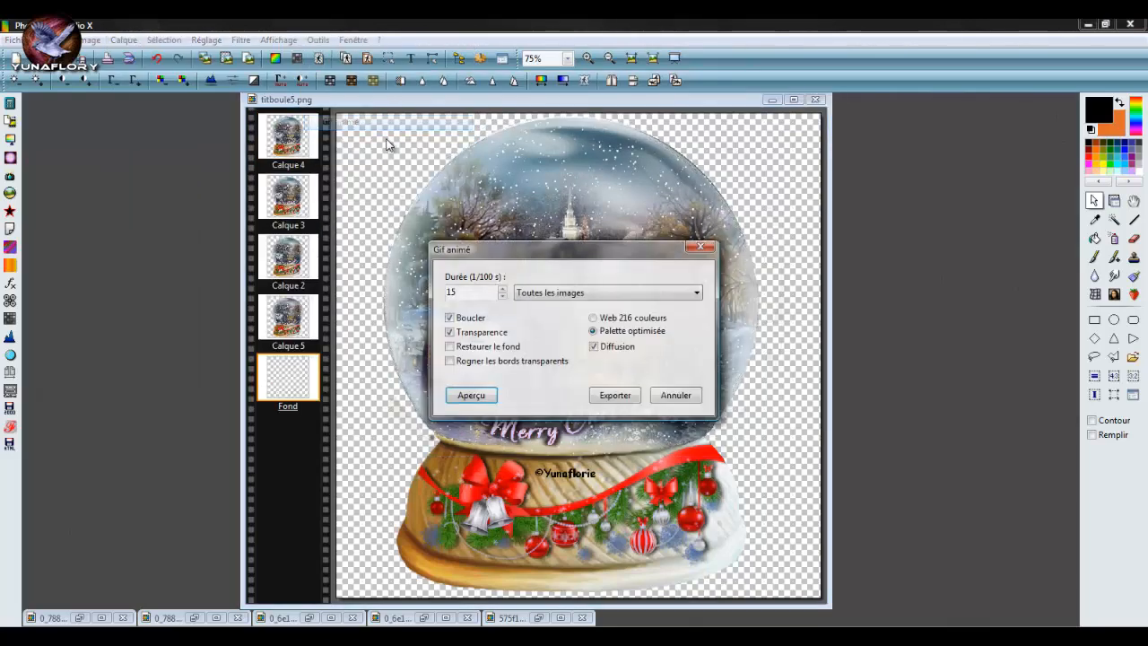
{"action": "left_click_drag", "start_coordinate": [578, 254], "coordinate": [555, 186]}
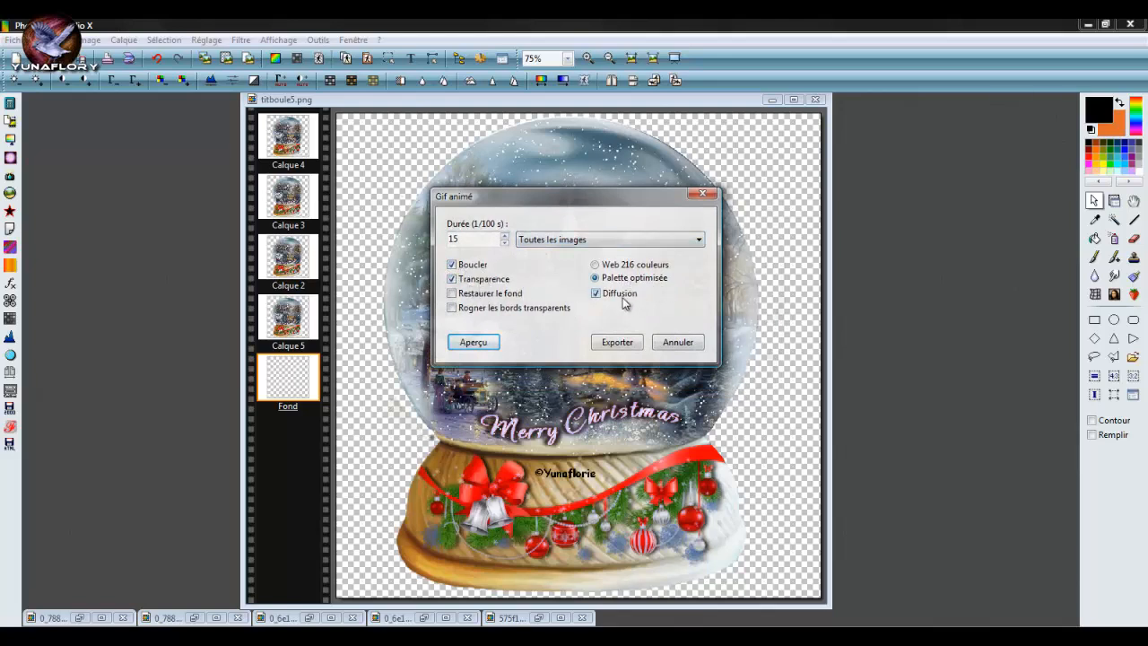
{"action": "left_click", "coordinate": [476, 344]}
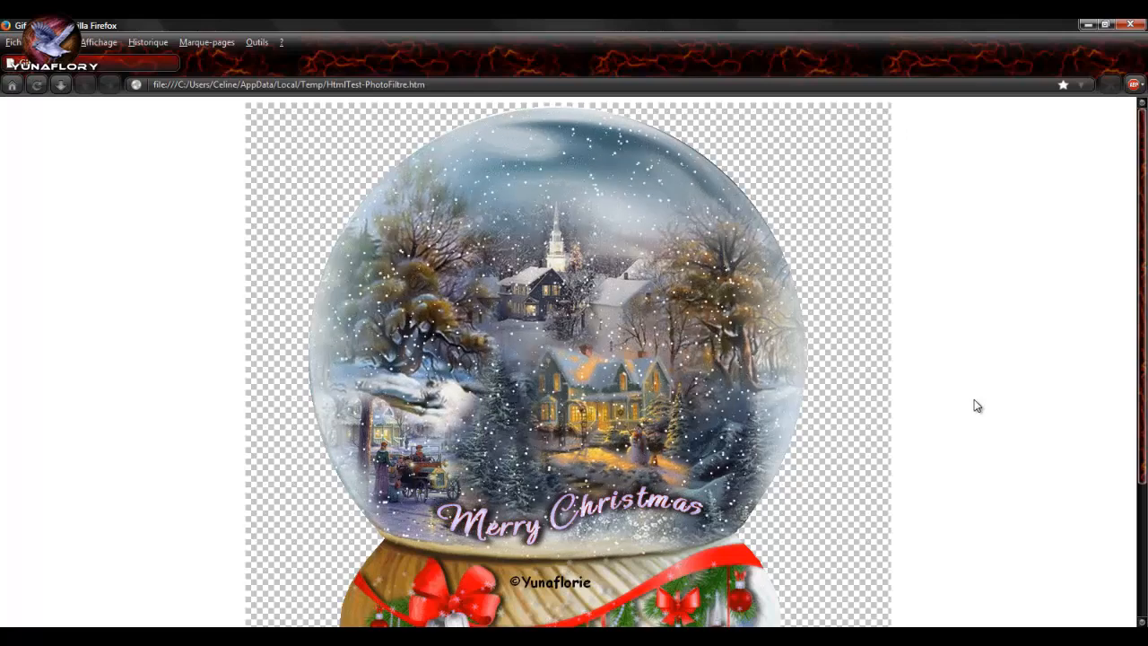
{"action": "left_click", "coordinate": [1129, 25]}
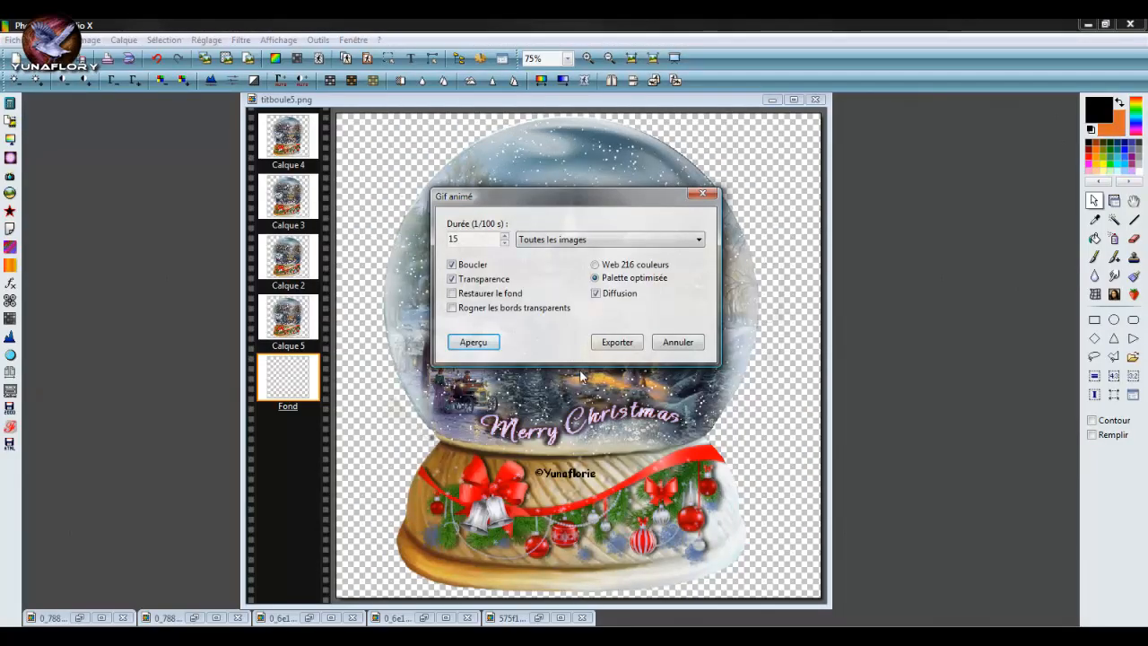
- Export the animation to the Documents folder as a GIF named bouleaniméedenoel
{"action": "left_click", "coordinate": [615, 342]}
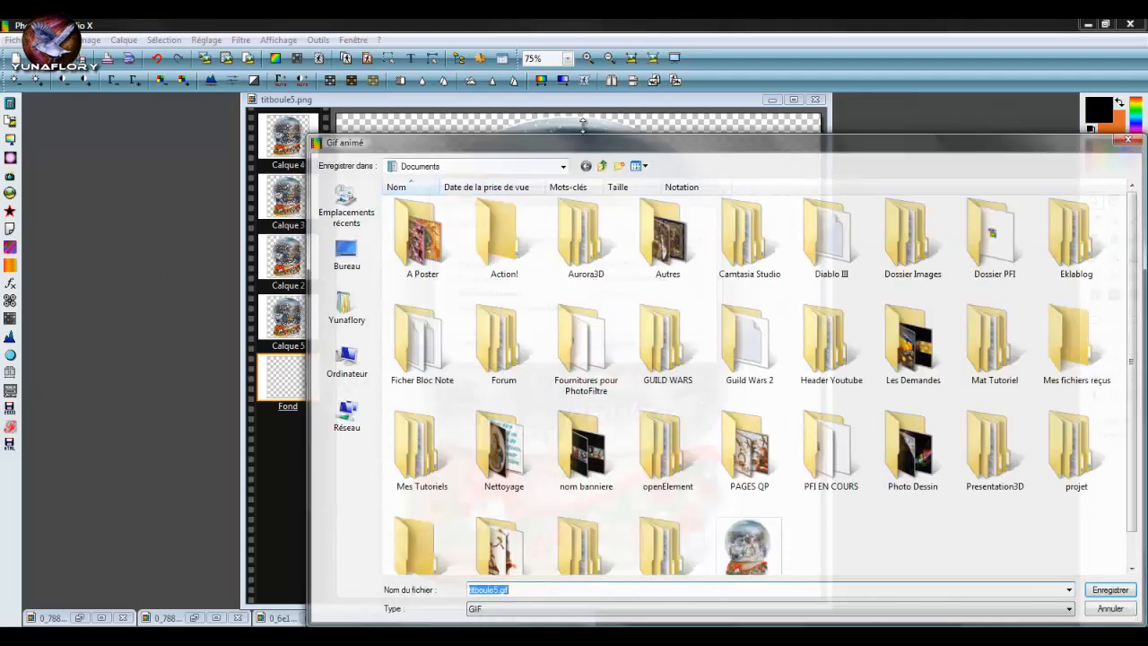
{"action": "left_click_drag", "start_coordinate": [604, 150], "coordinate": [546, 106]}
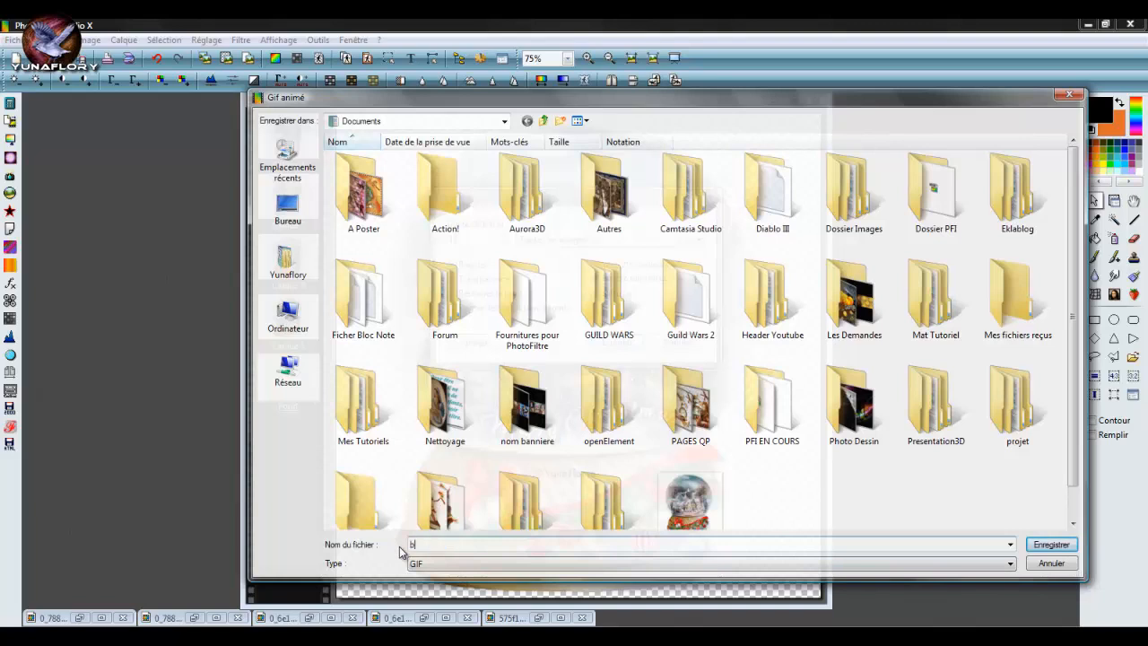
{"action": "type", "text": "bouleanimée denoel"}
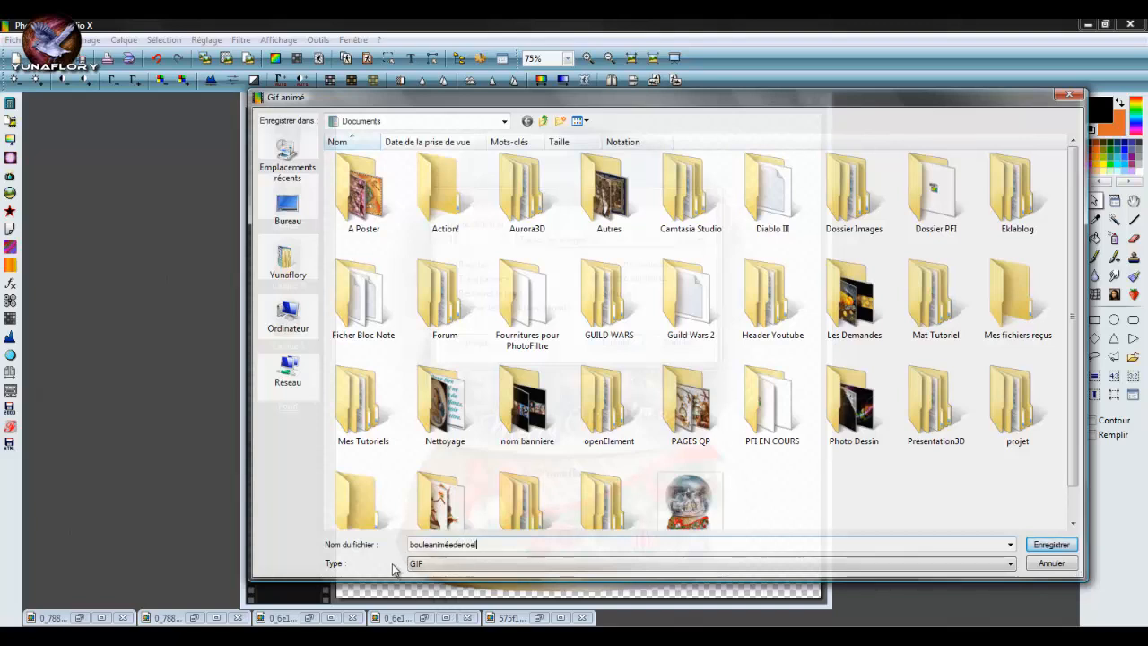
{"action": "left_click", "coordinate": [1008, 564]}
{"action": "left_click", "coordinate": [1008, 564]}
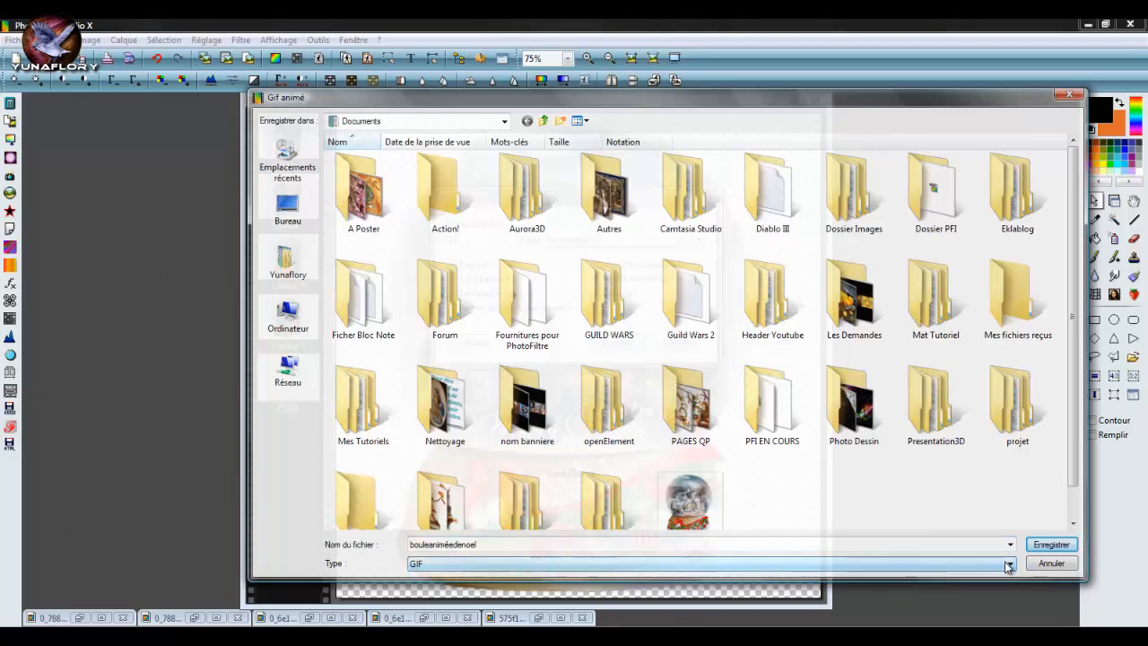
{"action": "left_click", "coordinate": [1007, 565]}
{"action": "left_click", "coordinate": [1008, 565]}
{"action": "left_click", "coordinate": [1008, 565]}
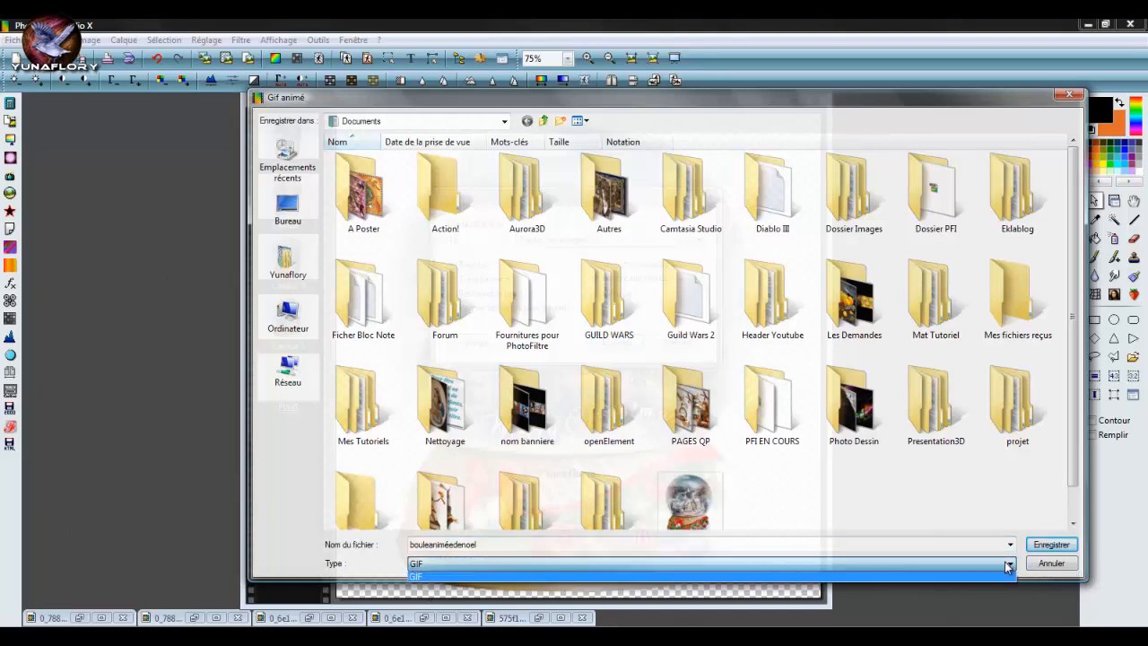
{"action": "left_click", "coordinate": [1008, 565]}
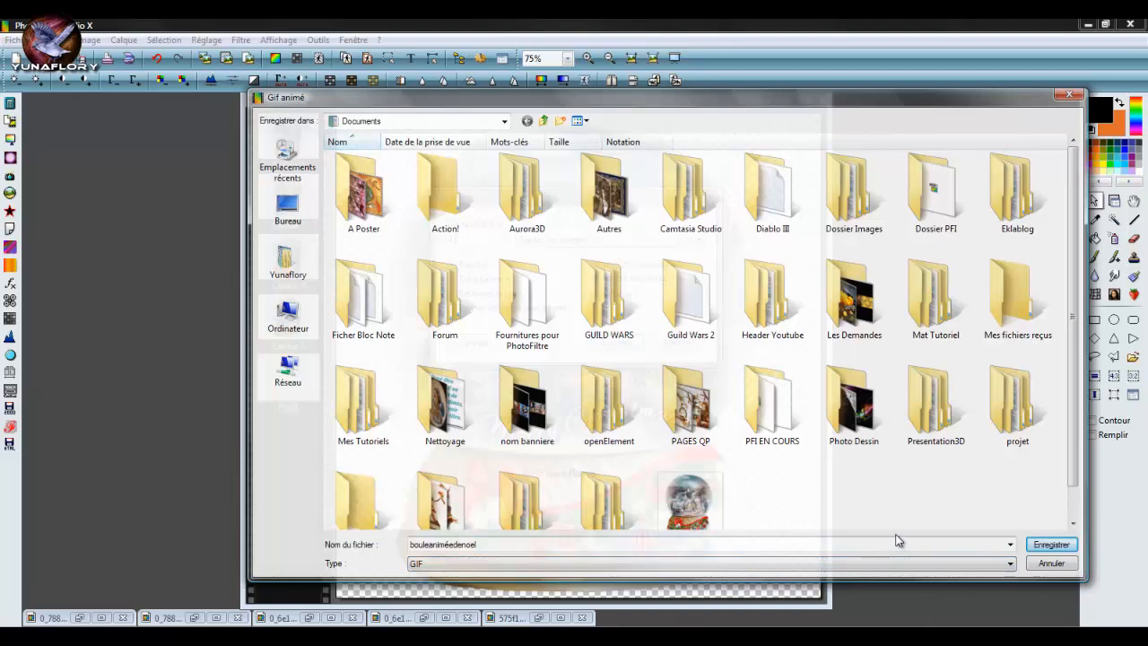
{"action": "left_click", "coordinate": [1035, 544]}
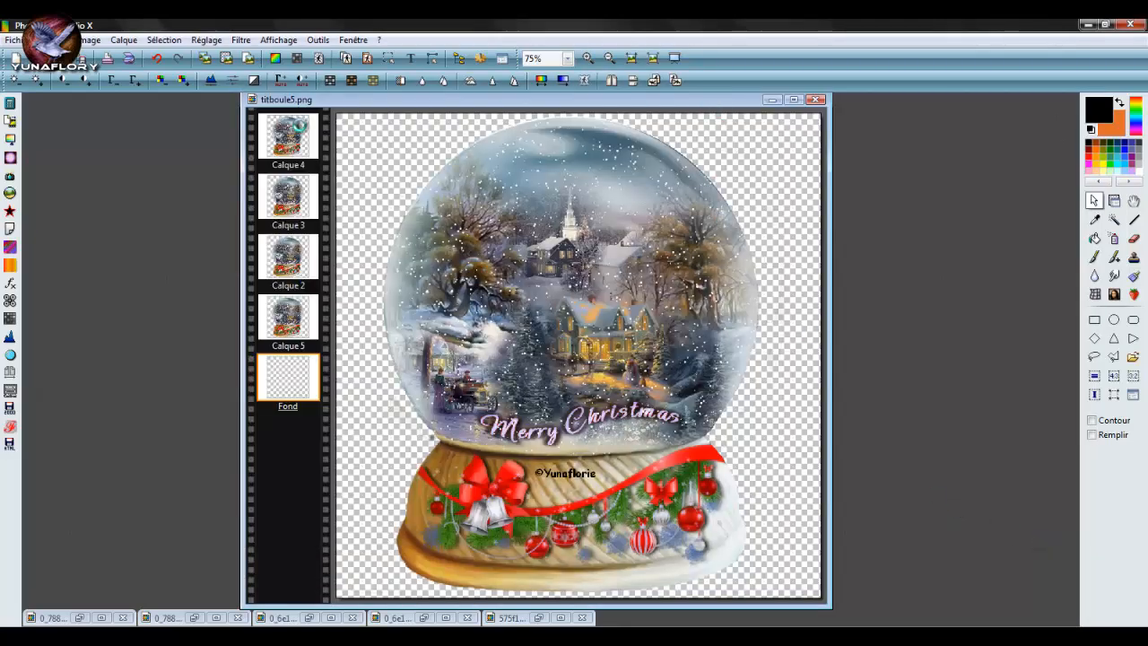
{"action": "left_click_drag", "start_coordinate": [370, 104], "coordinate": [353, 110]}
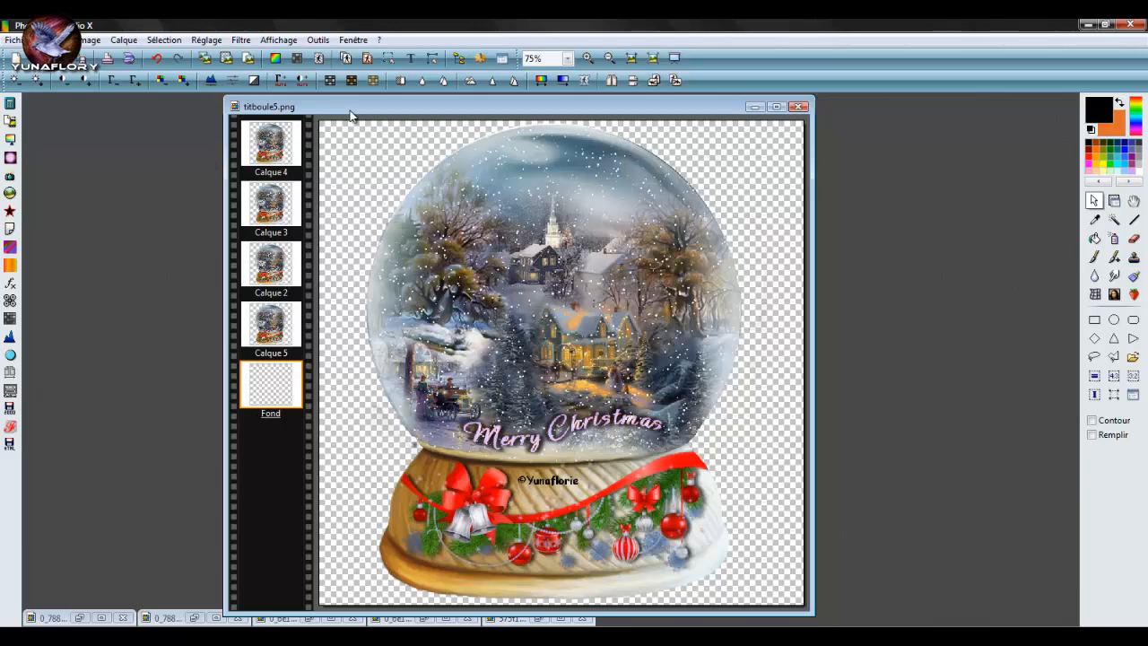
{"action": "left_click_drag", "start_coordinate": [350, 112], "coordinate": [357, 123]}
{"action": "scroll", "coordinate": [501, 251], "scroll_direction": "down", "scroll_amount": 1}
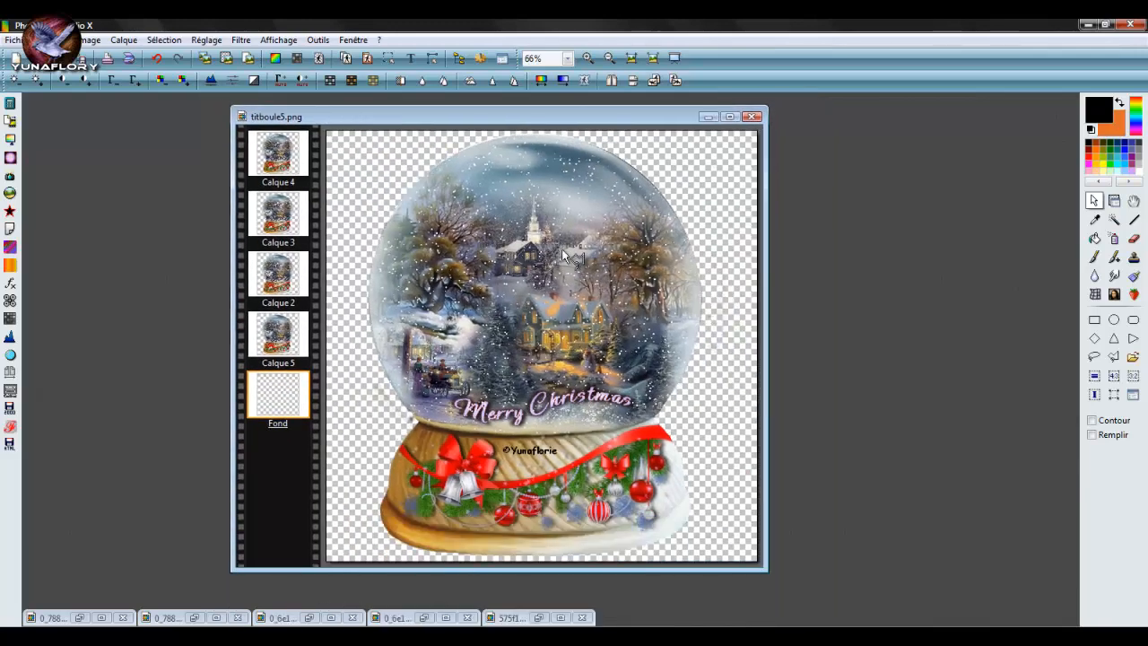
{"action": "mouse_move", "coordinate": [569, 114]}
{"action": "left_mouse_down"}
{"action": "mouse_move", "coordinate": [636, 109]}
{"action": "mouse_move", "coordinate": [588, 106]}
{"action": "left_mouse_up"}
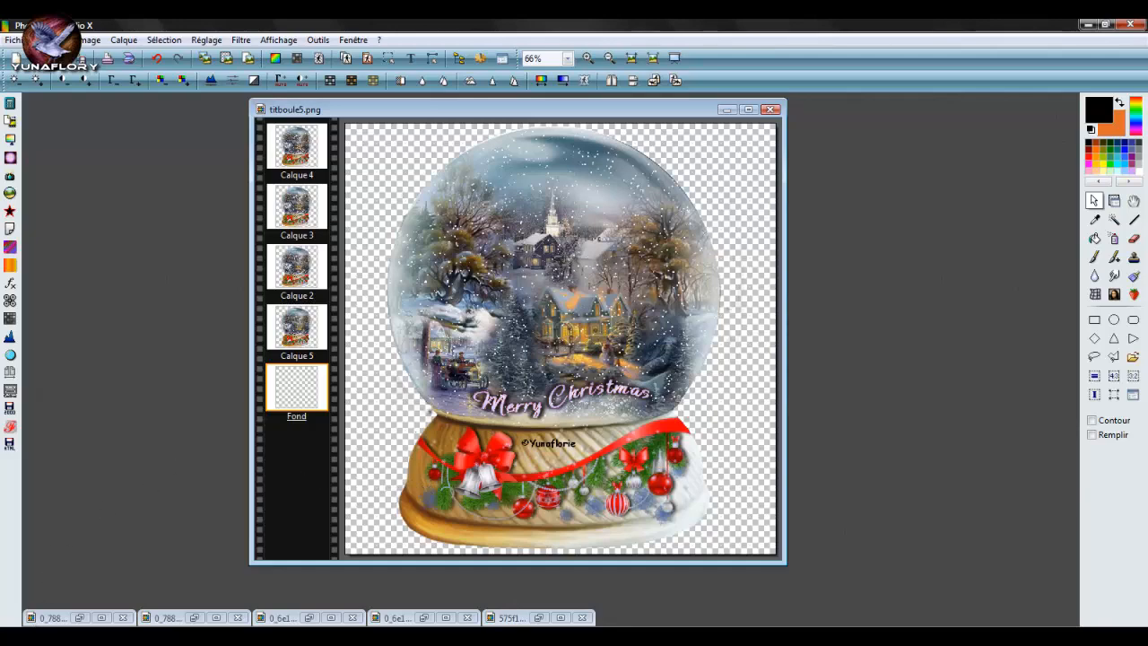
- View the exported bouleaniméedenoel.gif from the Documents folder in the browser, and close the viewer and folder
{"action": "left_click", "coordinate": [18, 635]}
{"action": "left_click", "coordinate": [261, 344]}
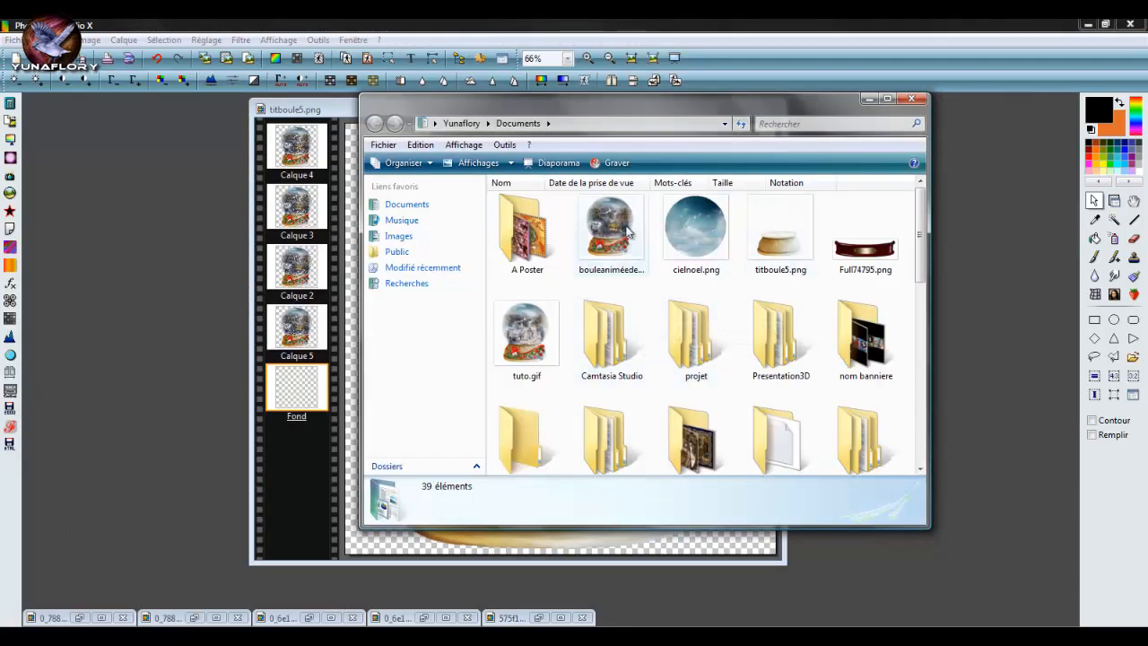
{"action": "left_click", "coordinate": [606, 221]}
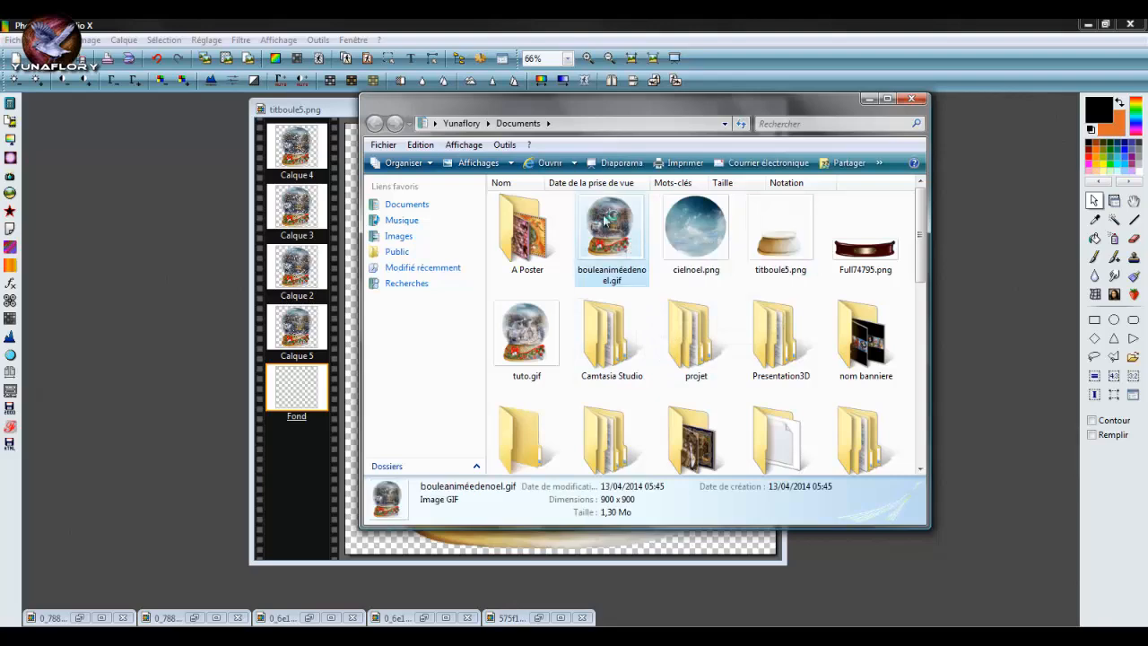
{"action": "double_click", "coordinate": [606, 220]}
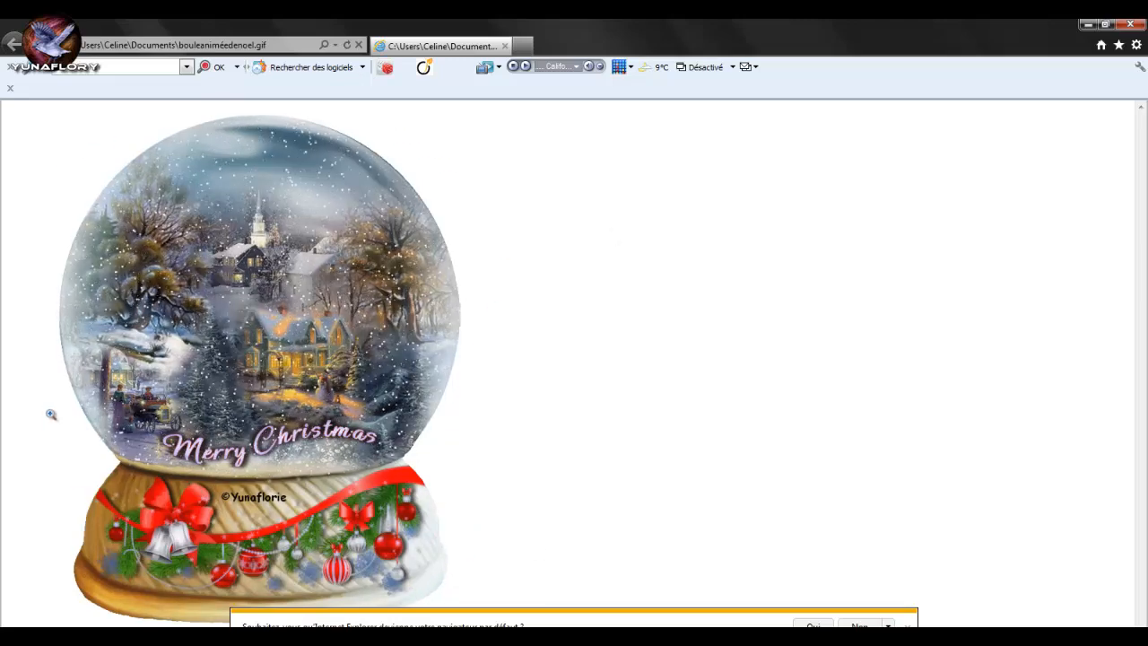
{"action": "left_click", "coordinate": [1130, 24]}
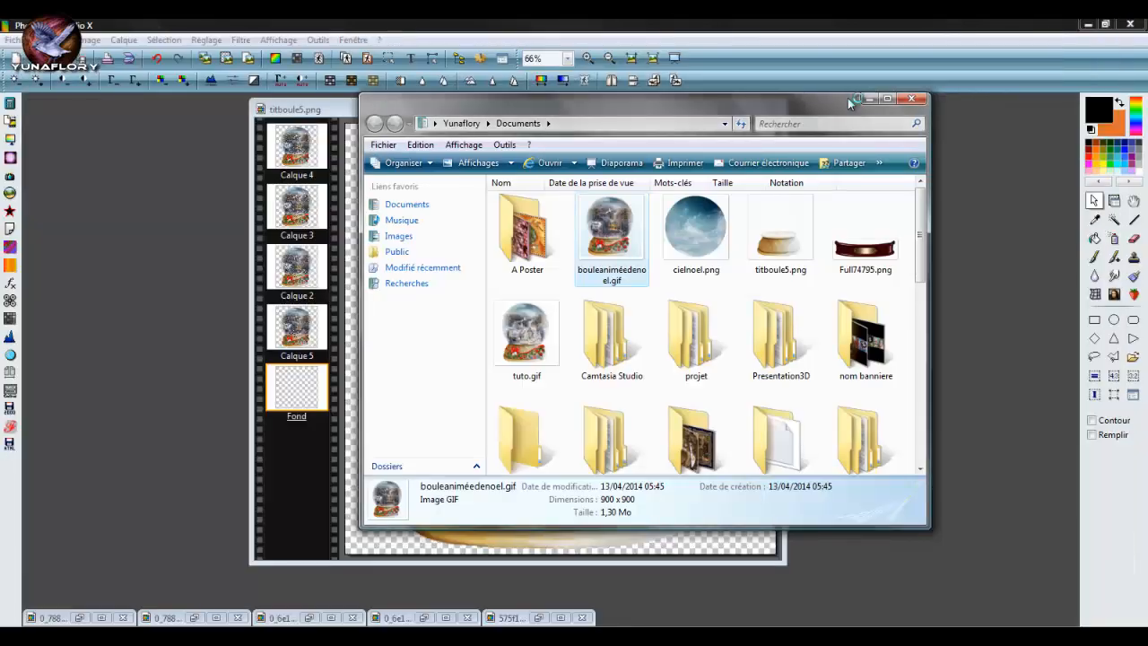
{"action": "left_click", "coordinate": [912, 100]}
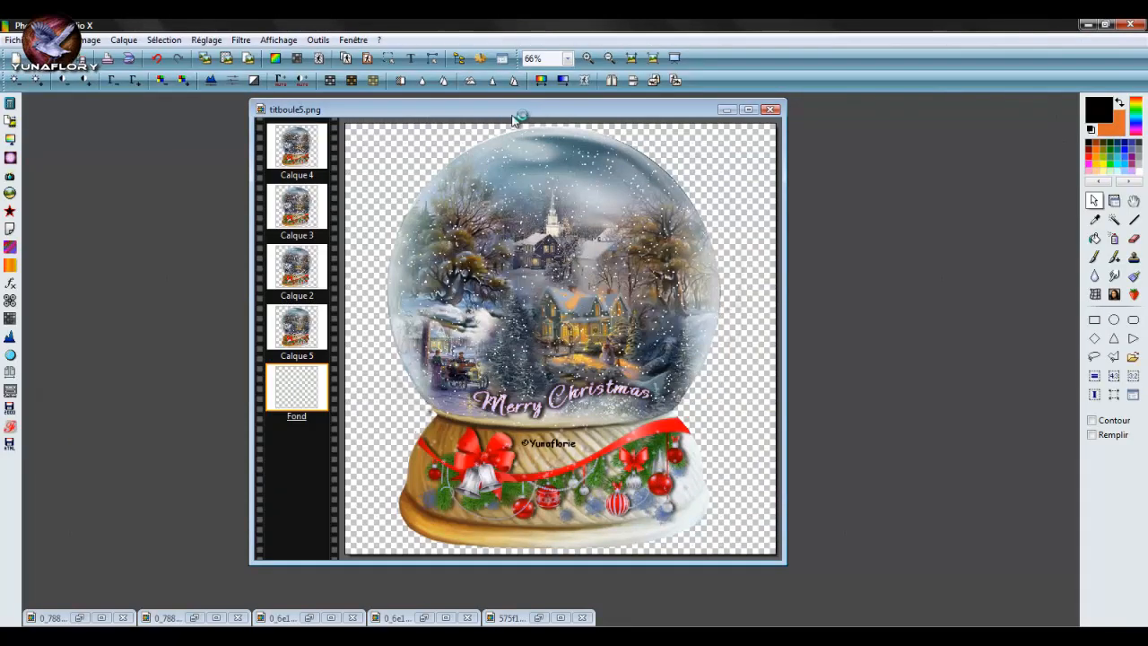
{"action": "left_click_drag", "start_coordinate": [529, 115], "coordinate": [510, 119]}
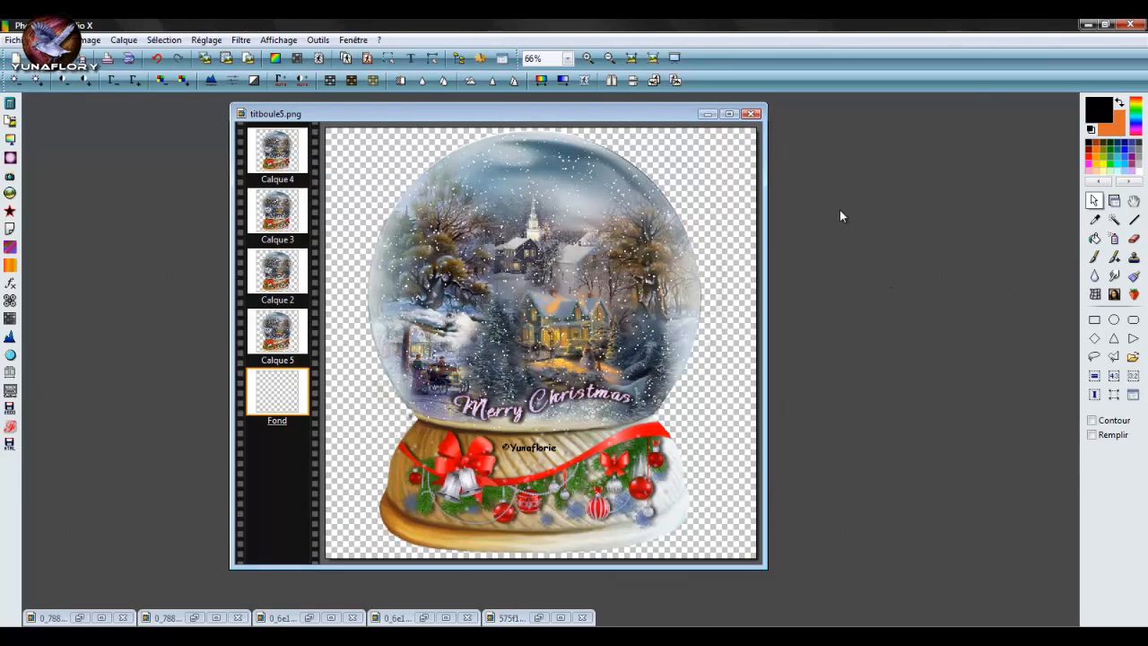
{"action": "left_click_drag", "start_coordinate": [613, 119], "coordinate": [860, 123]}
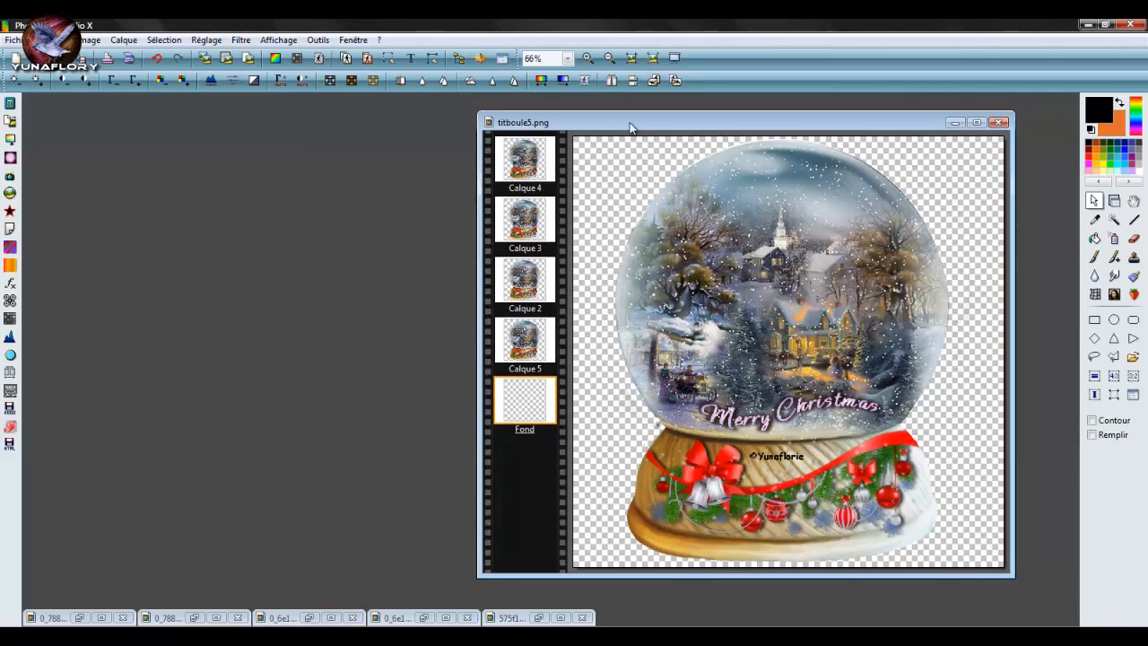
{"action": "left_click_drag", "start_coordinate": [641, 124], "coordinate": [652, 114]}
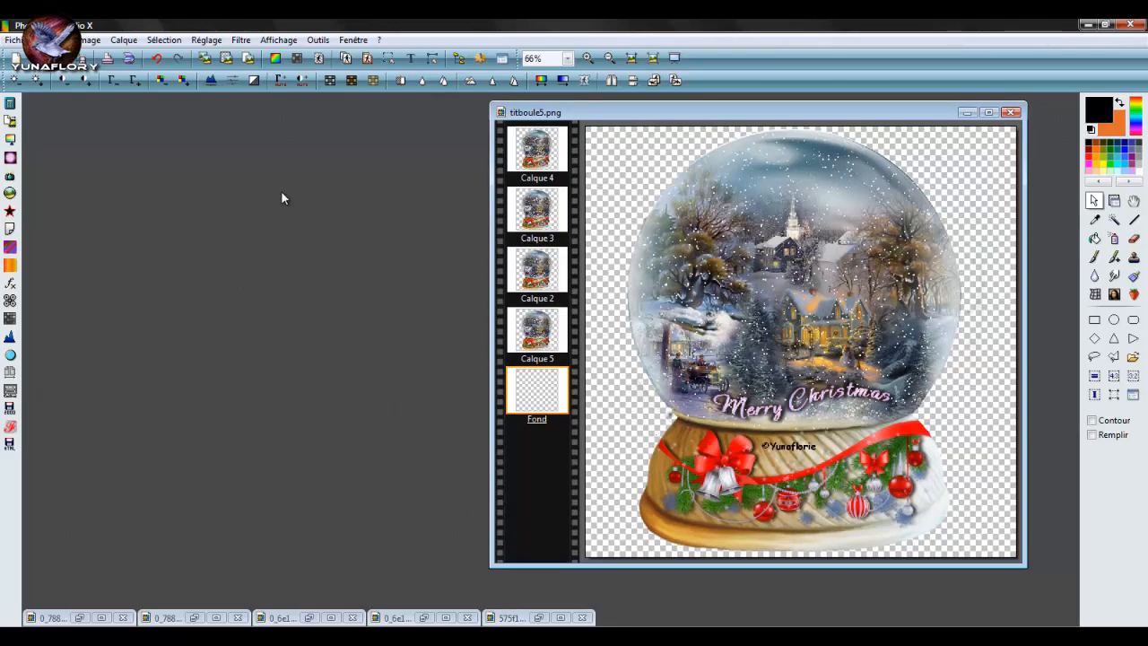
{"action": "left_click_drag", "start_coordinate": [729, 121], "coordinate": [662, 123]}
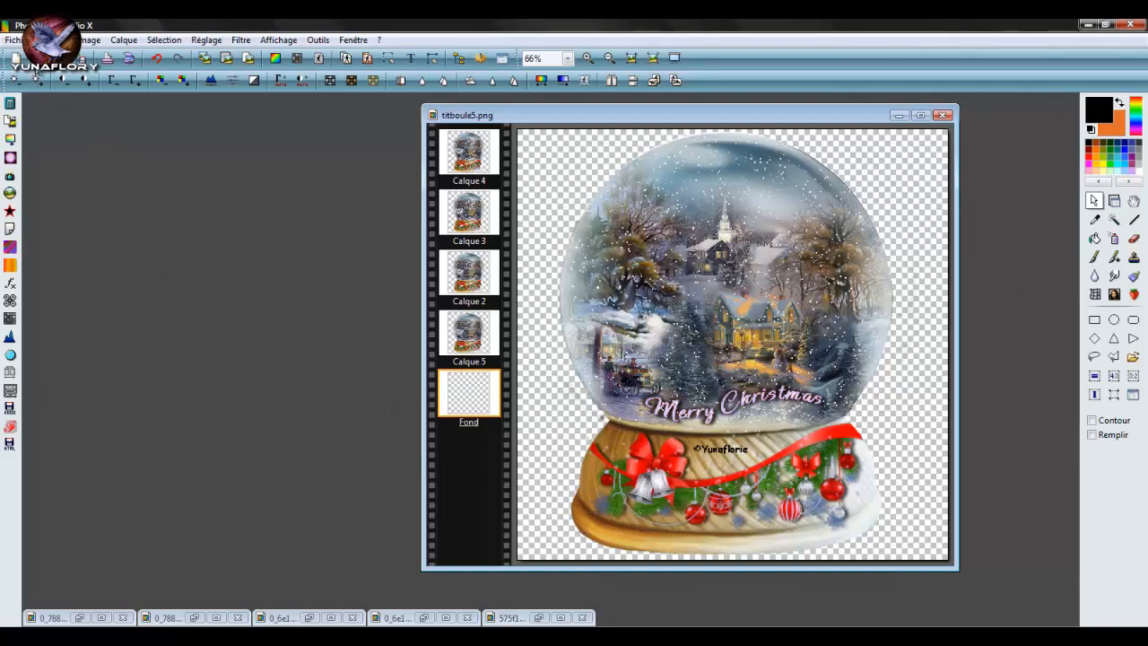
- Browse the example frame images in the PAGES QP folder of Documents
{"action": "left_click", "coordinate": [36, 60]}
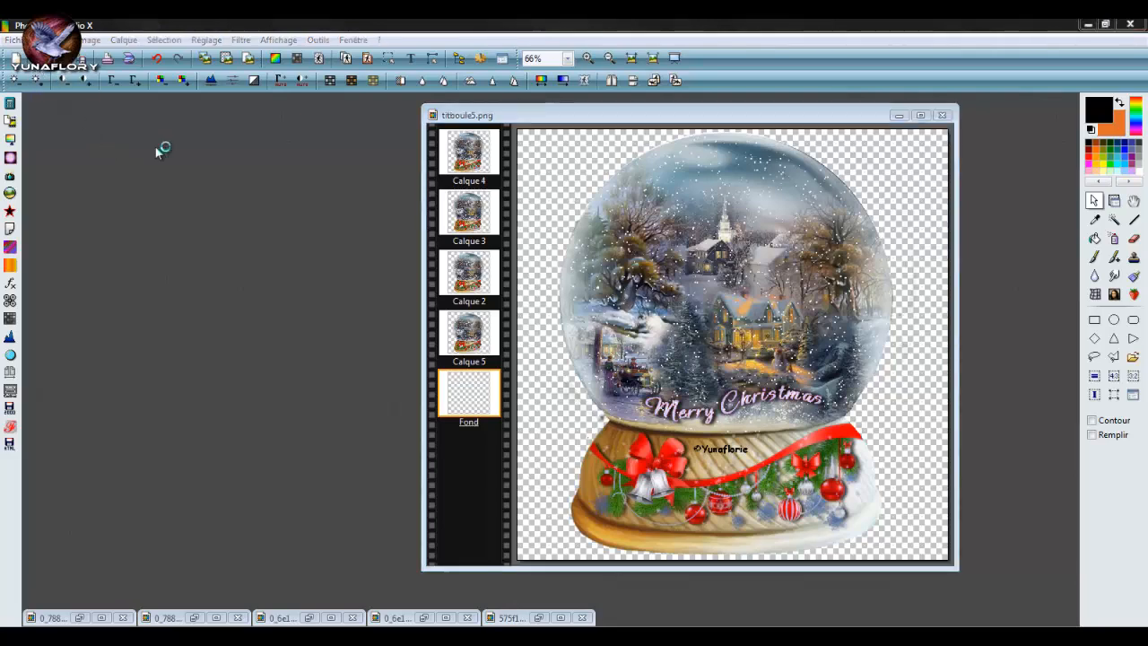
{"action": "left_click_drag", "start_coordinate": [610, 148], "coordinate": [452, 110]}
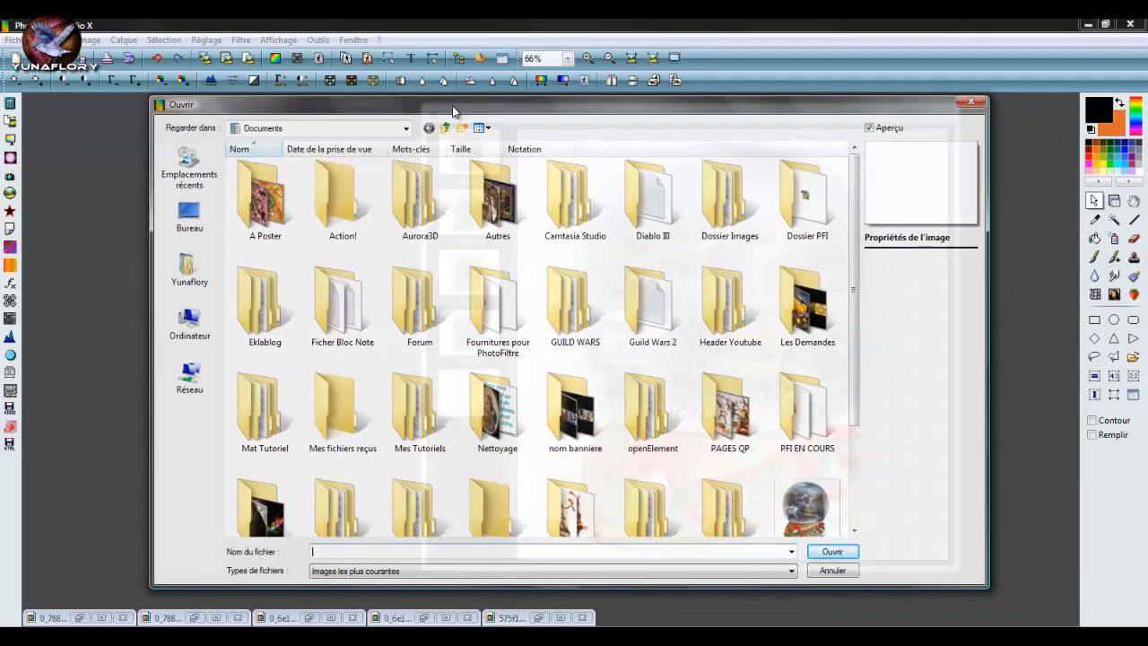
{"action": "double_click", "coordinate": [728, 408]}
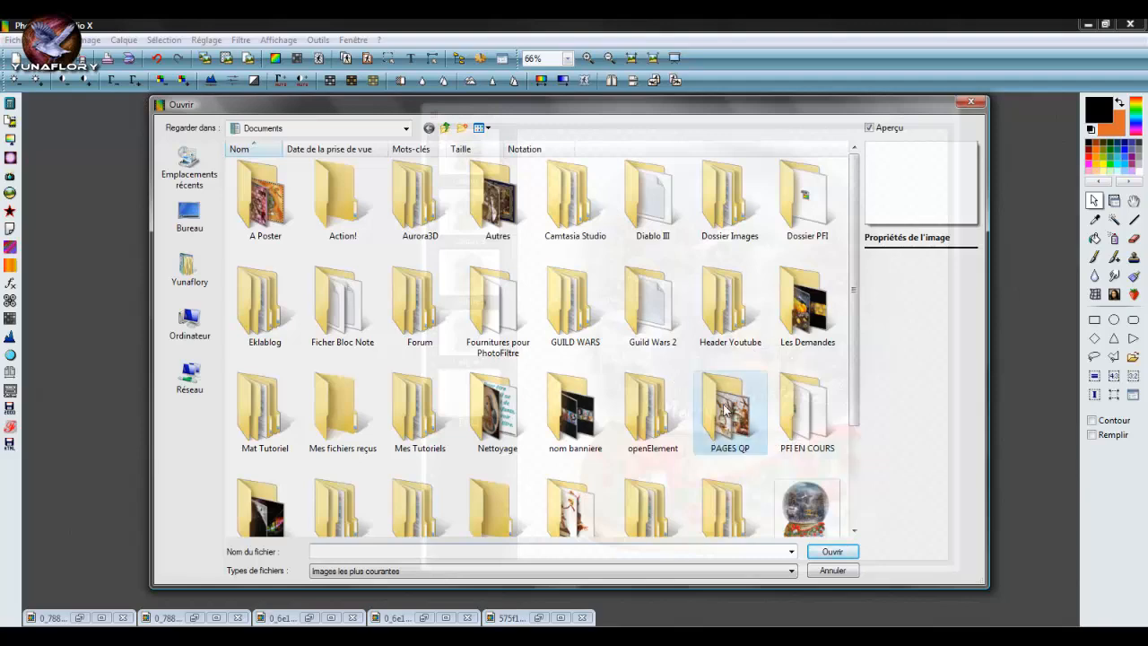
{"action": "scroll", "coordinate": [541, 309], "scroll_direction": "down", "scroll_amount": 5}
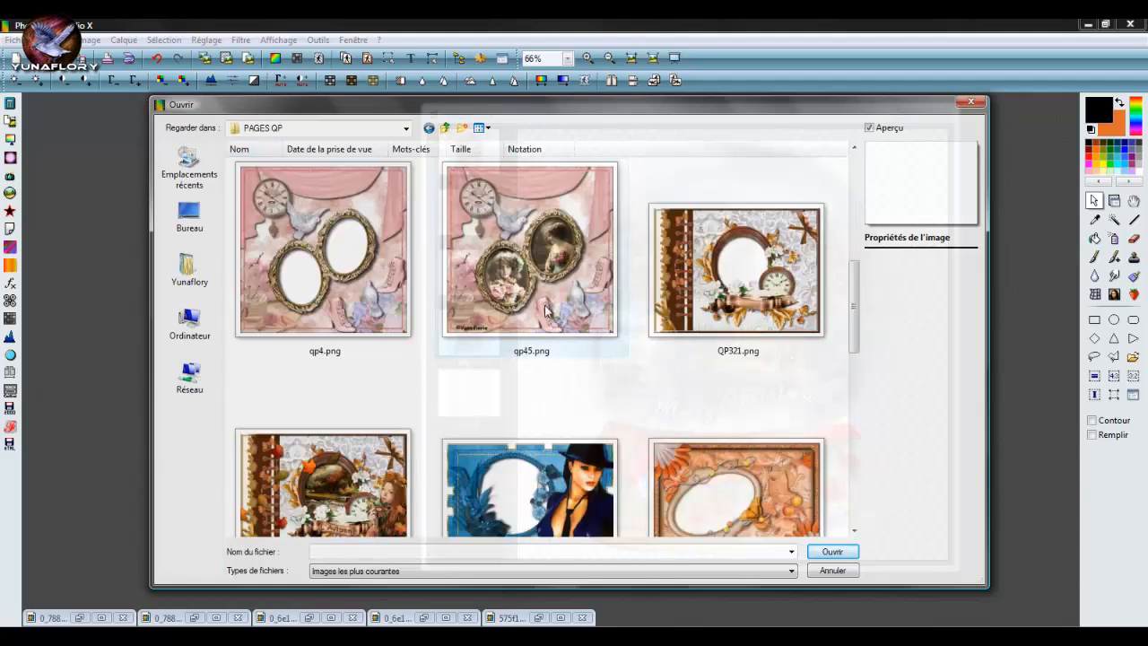
{"action": "scroll", "coordinate": [482, 335], "scroll_direction": "down", "scroll_amount": 3}
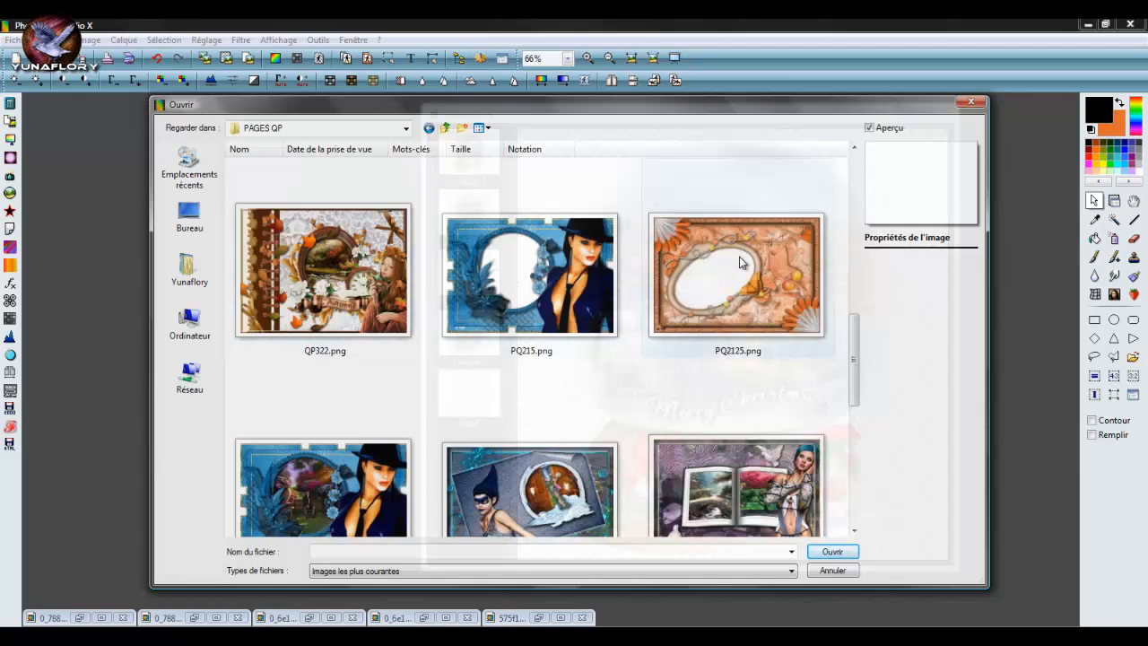
{"action": "scroll", "coordinate": [728, 267], "scroll_direction": "down", "scroll_amount": 3}
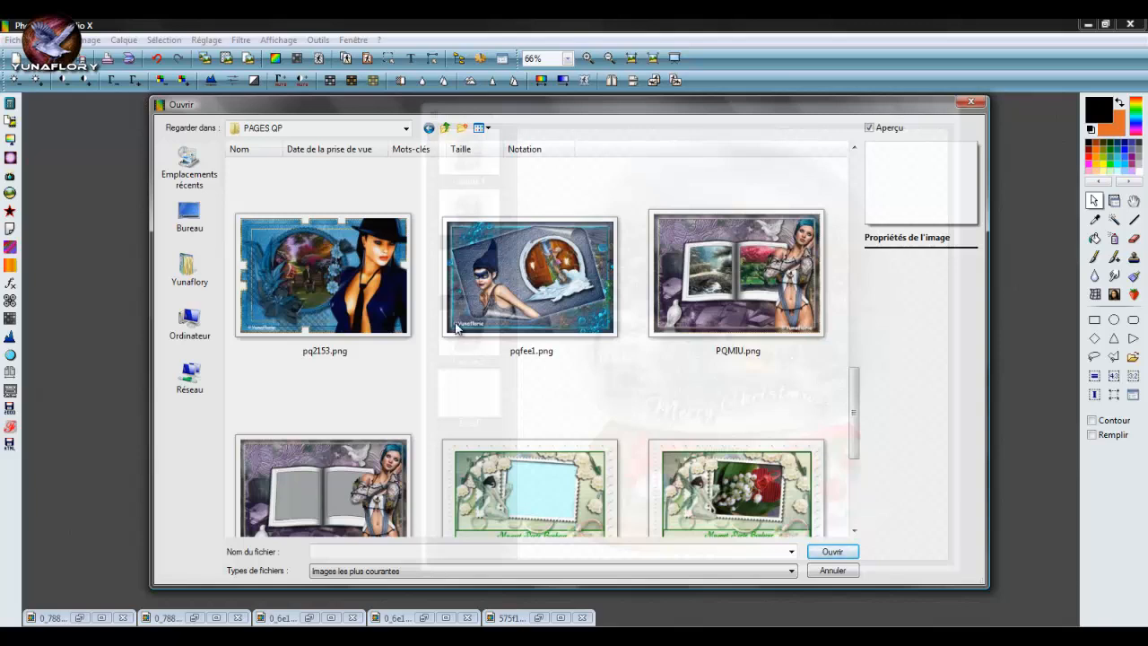
{"action": "scroll", "coordinate": [542, 334], "scroll_direction": "down", "scroll_amount": 3}
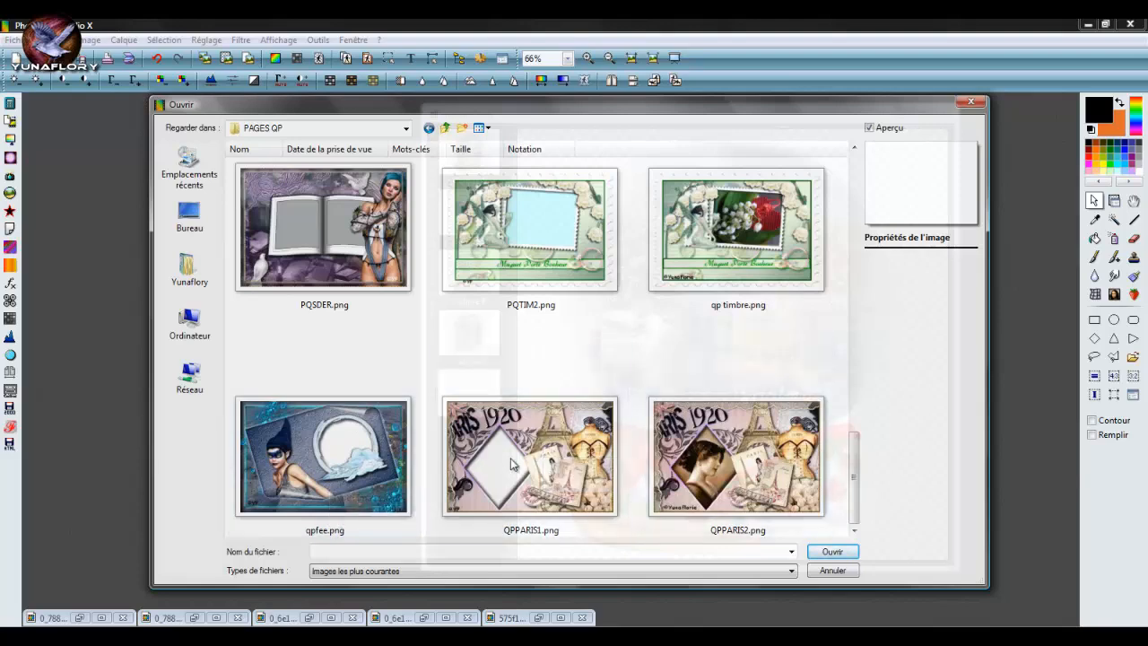
{"action": "scroll", "coordinate": [404, 231], "scroll_direction": "up", "scroll_amount": 6}
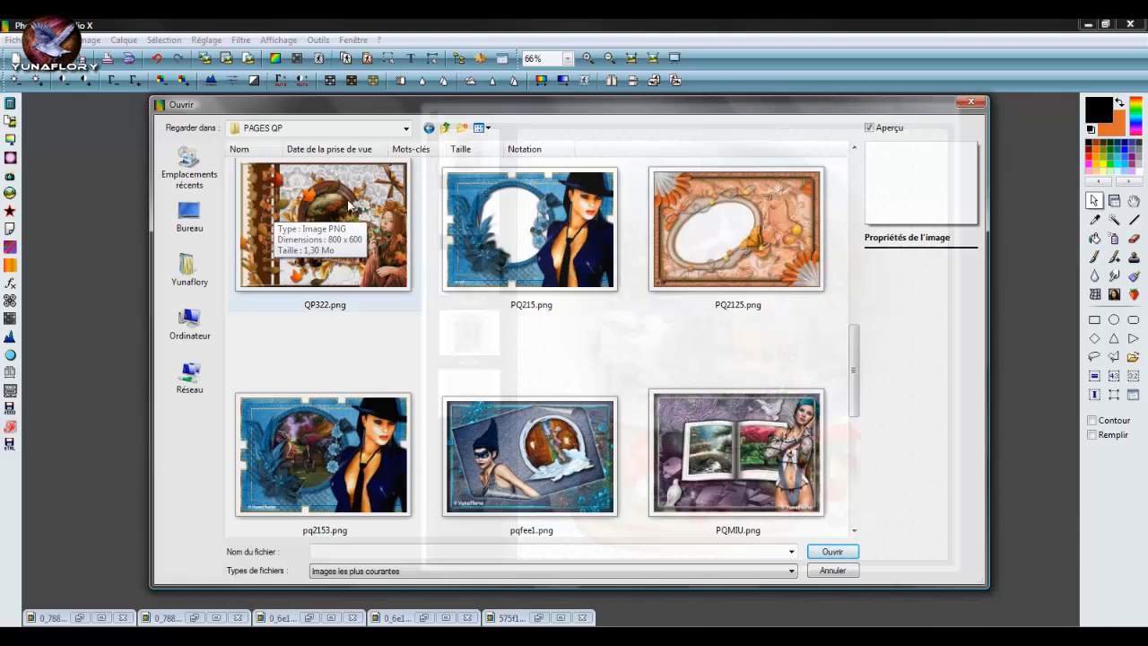
{"action": "scroll", "coordinate": [456, 299], "scroll_direction": "up", "scroll_amount": 6}
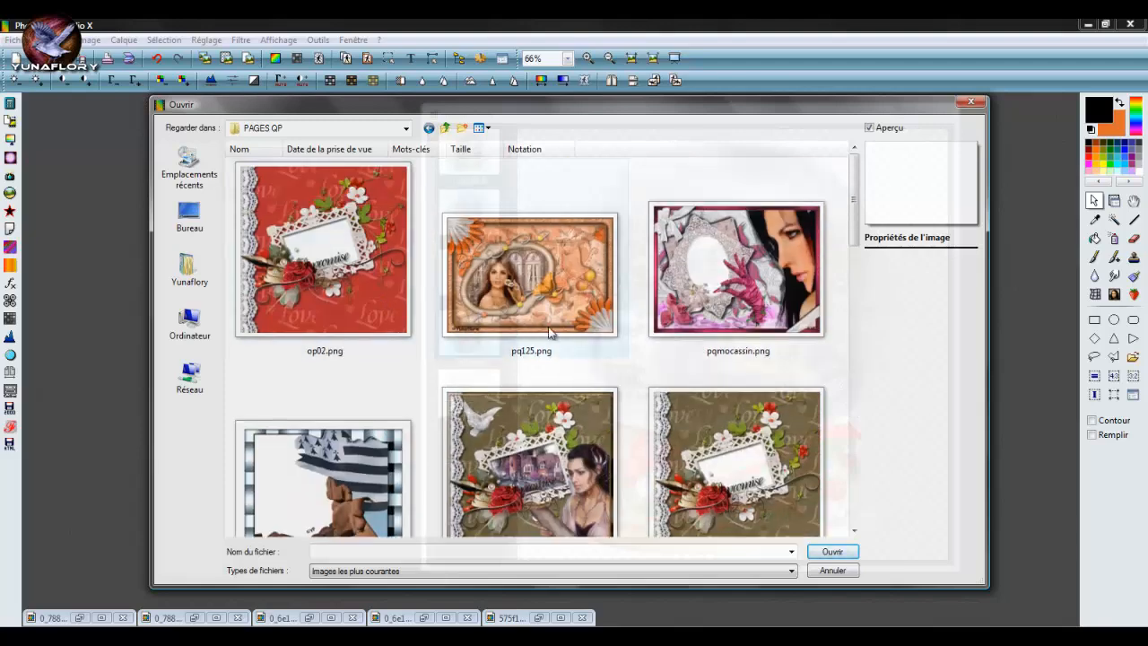
{"action": "scroll", "coordinate": [541, 309], "scroll_direction": "down", "scroll_amount": 1}
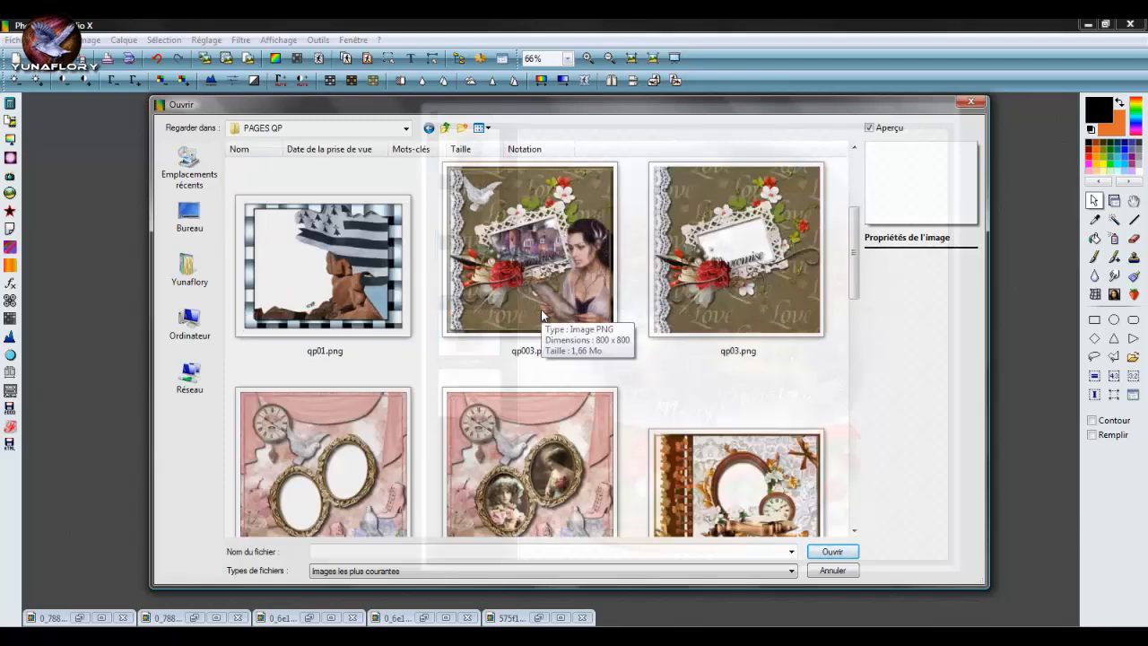
- Preview qp003.png and examine the remaining empty and filled frame examples in the PAGES QP folder
{"action": "left_click", "coordinate": [549, 300]}
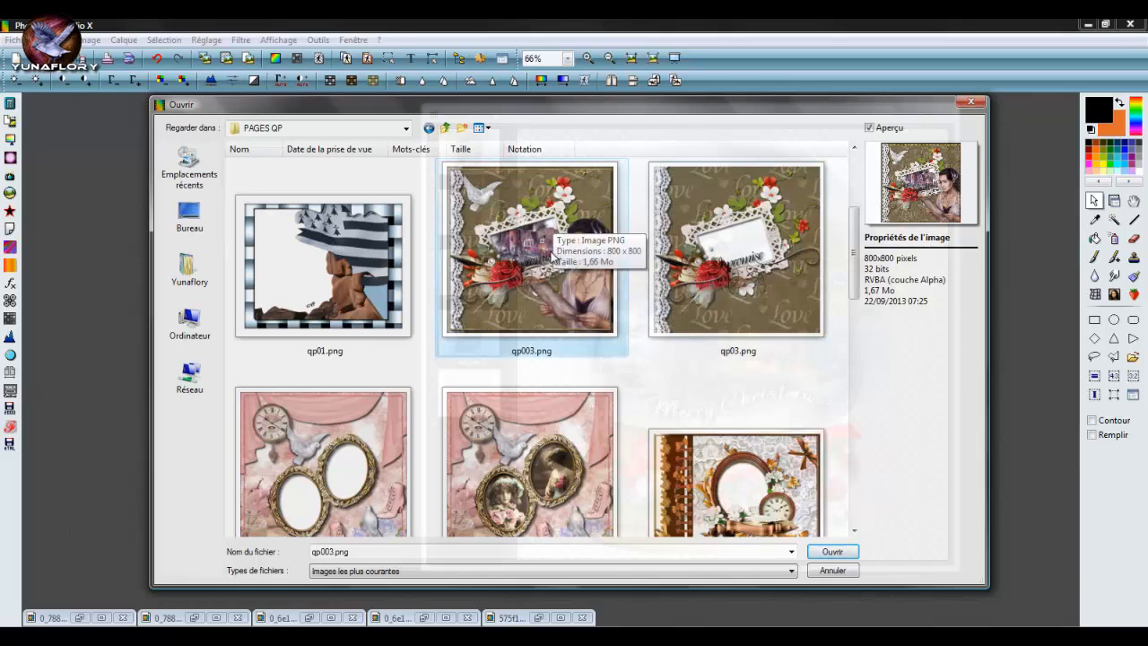
{"action": "scroll", "coordinate": [553, 260], "scroll_direction": "down", "scroll_amount": 3}
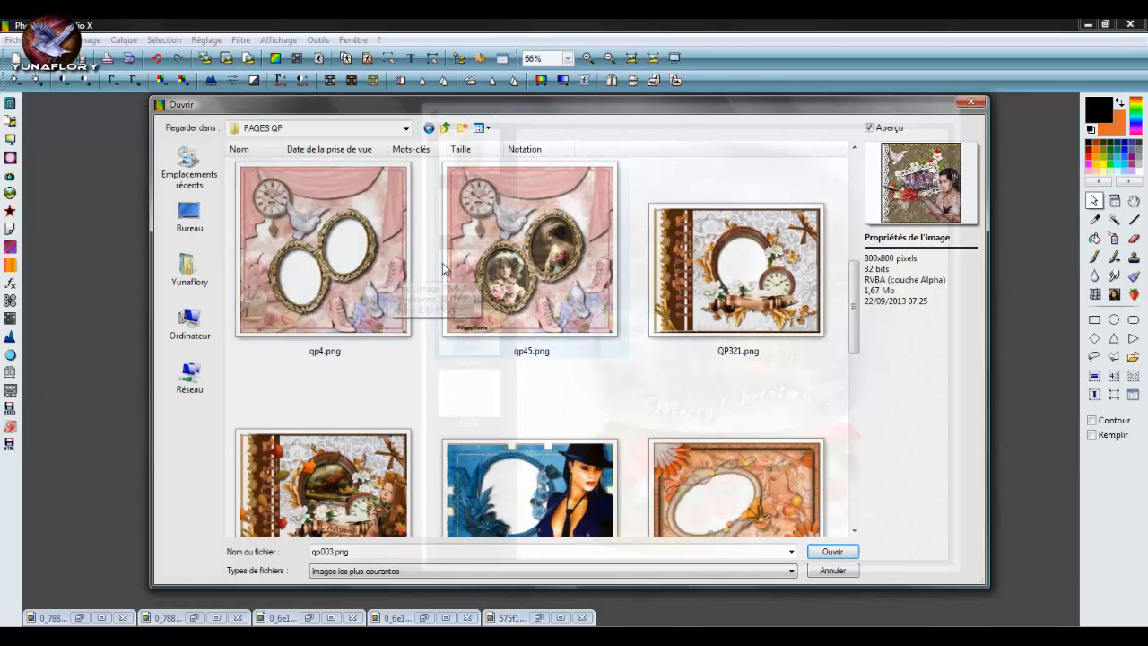
{"action": "scroll", "coordinate": [614, 253], "scroll_direction": "down", "scroll_amount": 5}
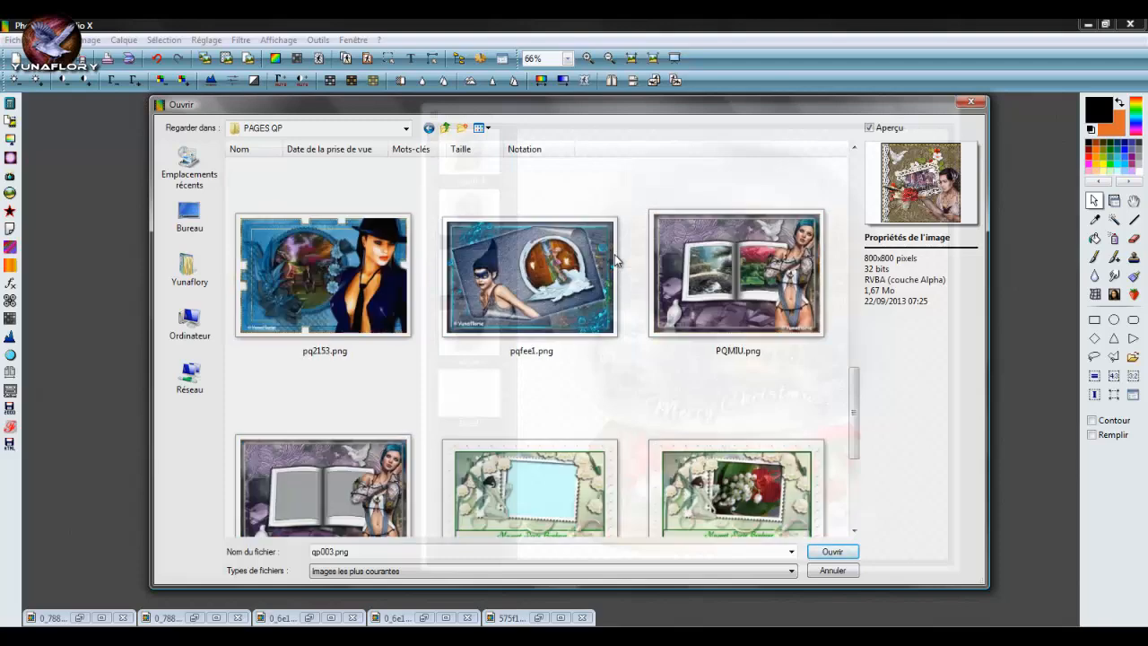
{"action": "scroll", "coordinate": [614, 254], "scroll_direction": "down", "scroll_amount": 3}
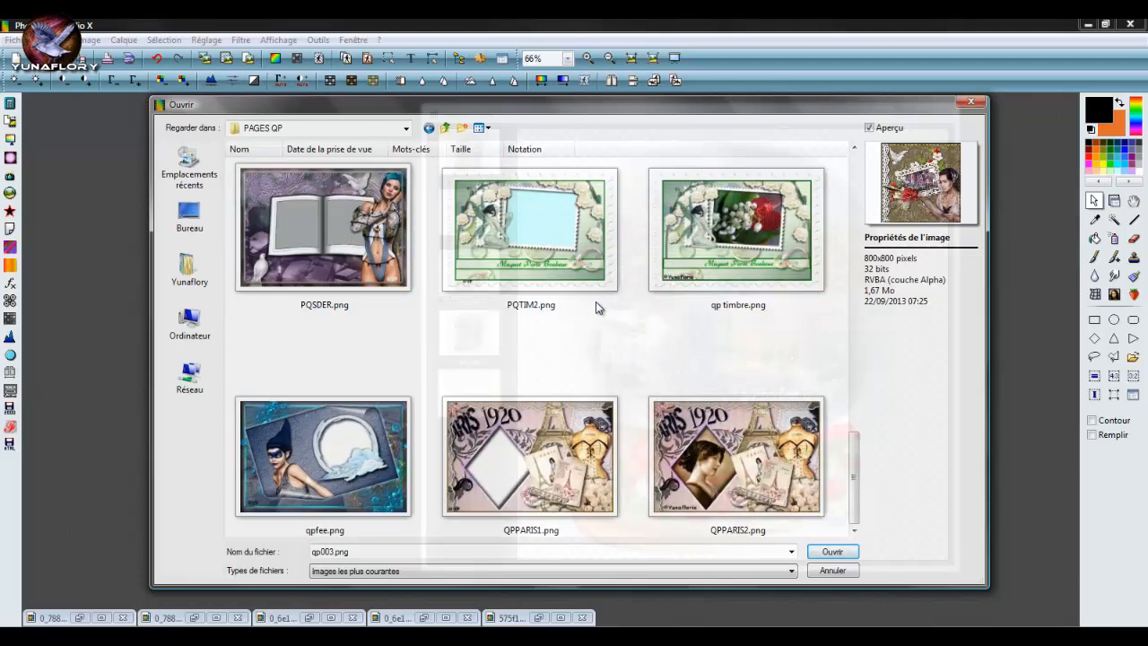
{"action": "scroll", "coordinate": [595, 301], "scroll_direction": "up", "scroll_amount": 12}
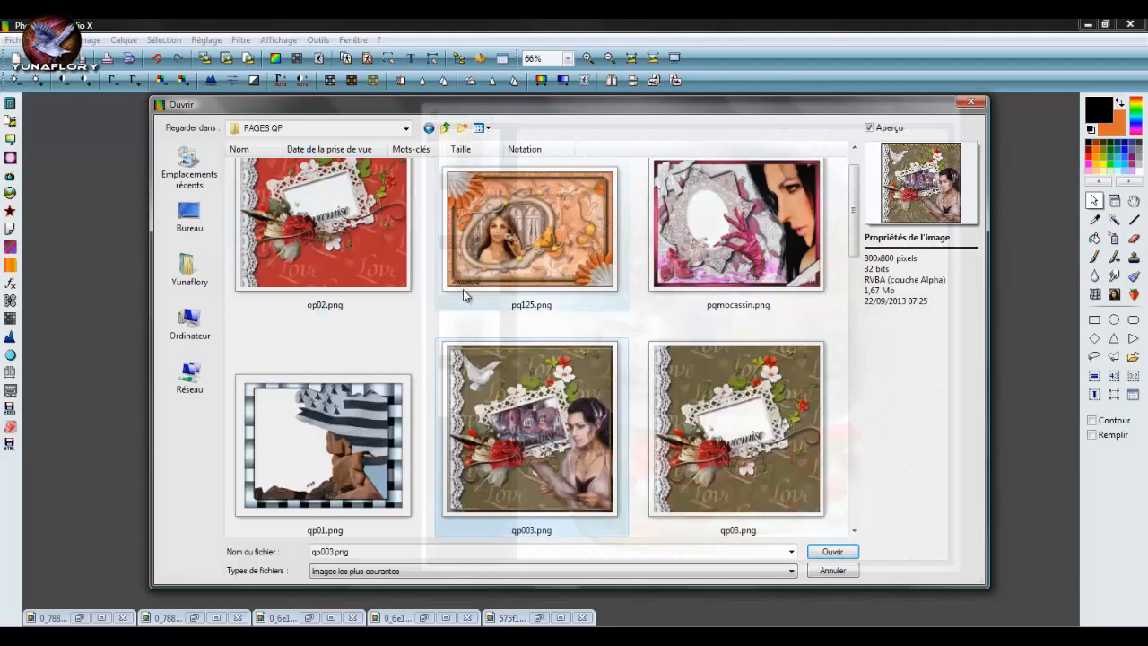
{"action": "scroll", "coordinate": [463, 289], "scroll_direction": "up", "scroll_amount": 1}
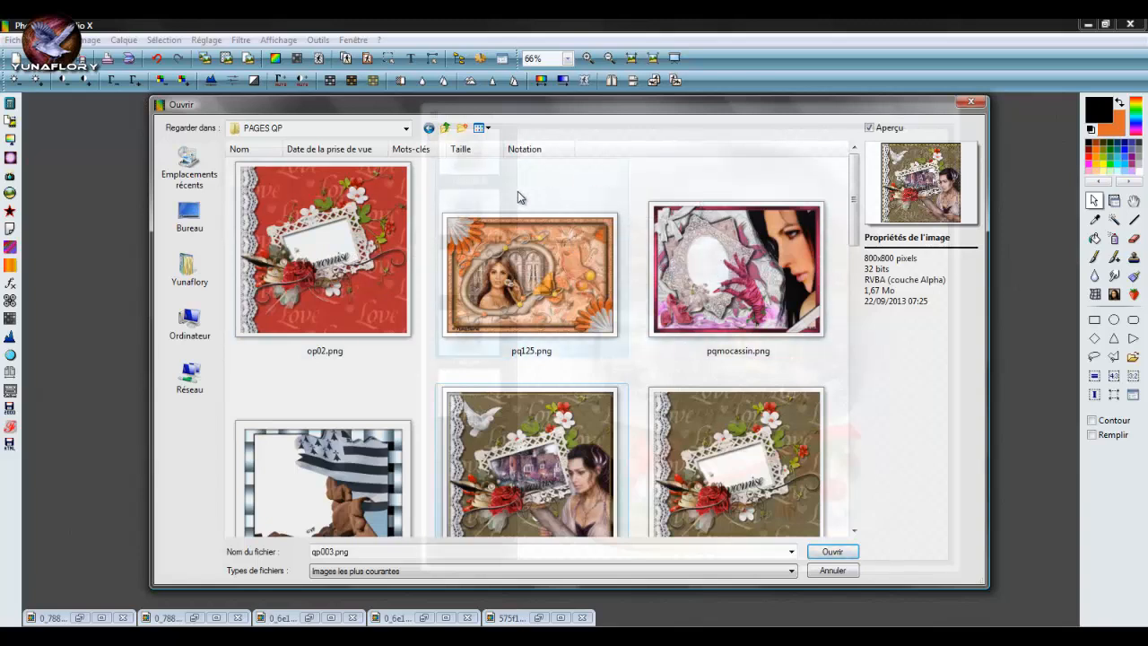
{"action": "mouse_move", "coordinate": [519, 196]}
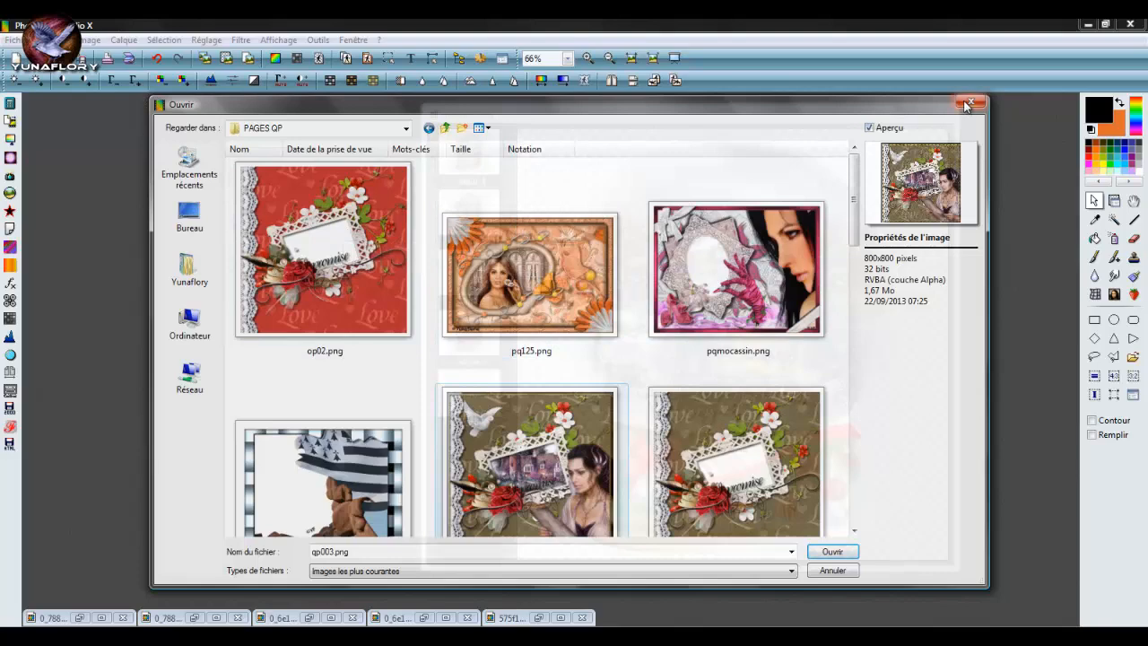
{"action": "scroll", "coordinate": [633, 188], "scroll_direction": "down", "scroll_amount": 5}
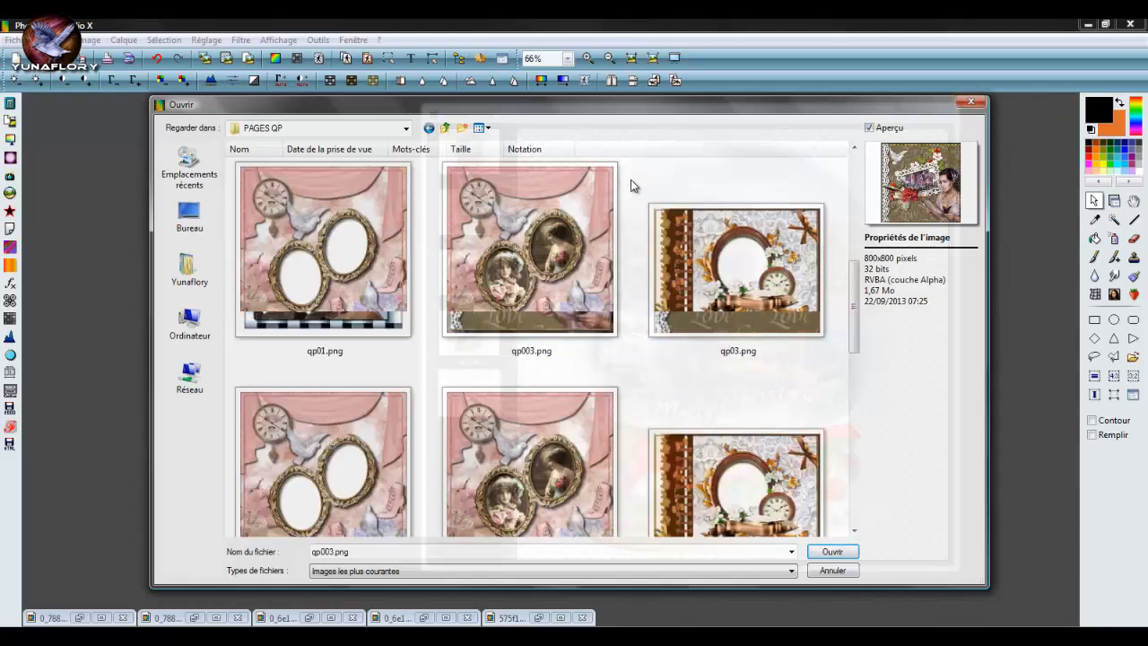
{"action": "scroll", "coordinate": [633, 245], "scroll_direction": "down", "scroll_amount": 8}
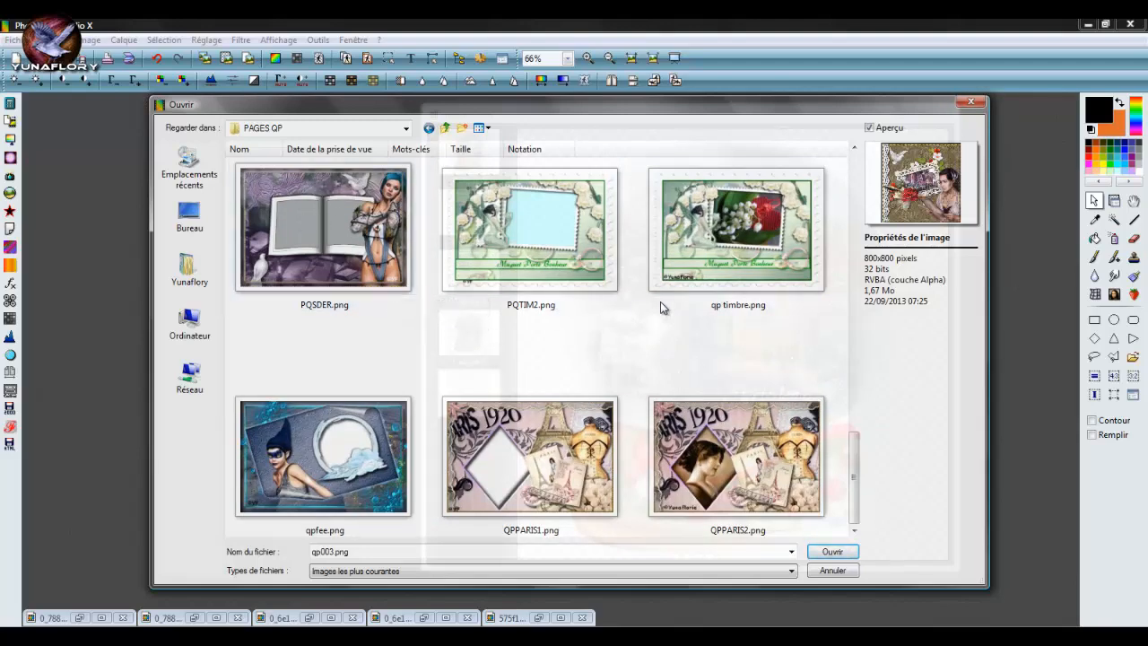
{"action": "scroll", "coordinate": [654, 305], "scroll_direction": "up", "scroll_amount": 8}
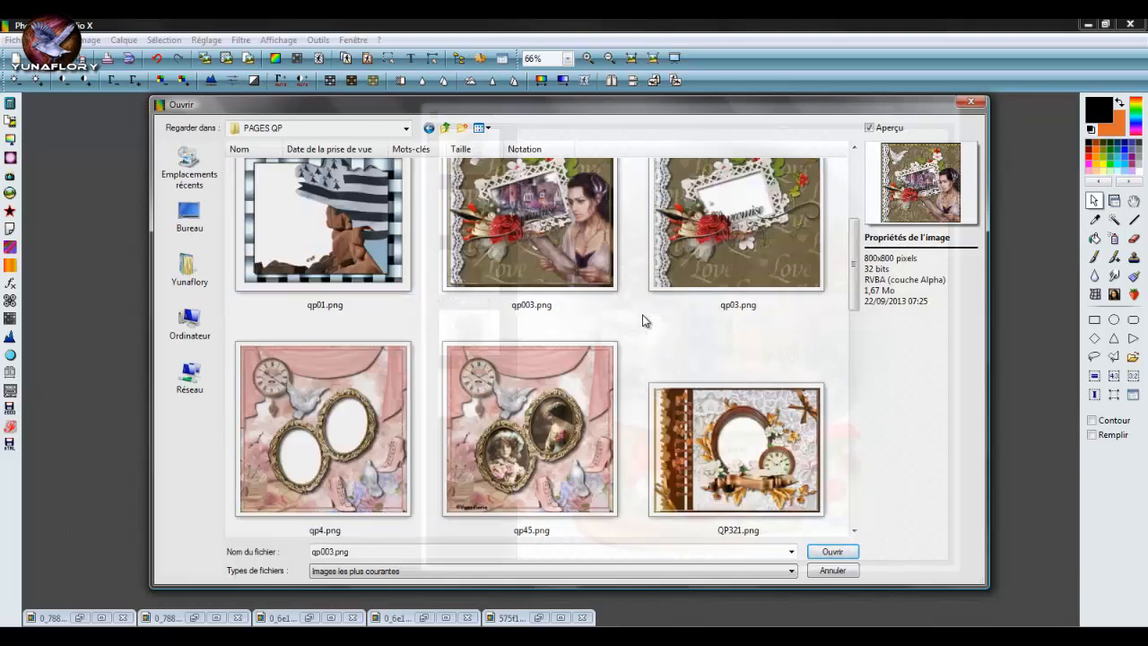
{"action": "scroll", "coordinate": [641, 320], "scroll_direction": "down", "scroll_amount": 6}
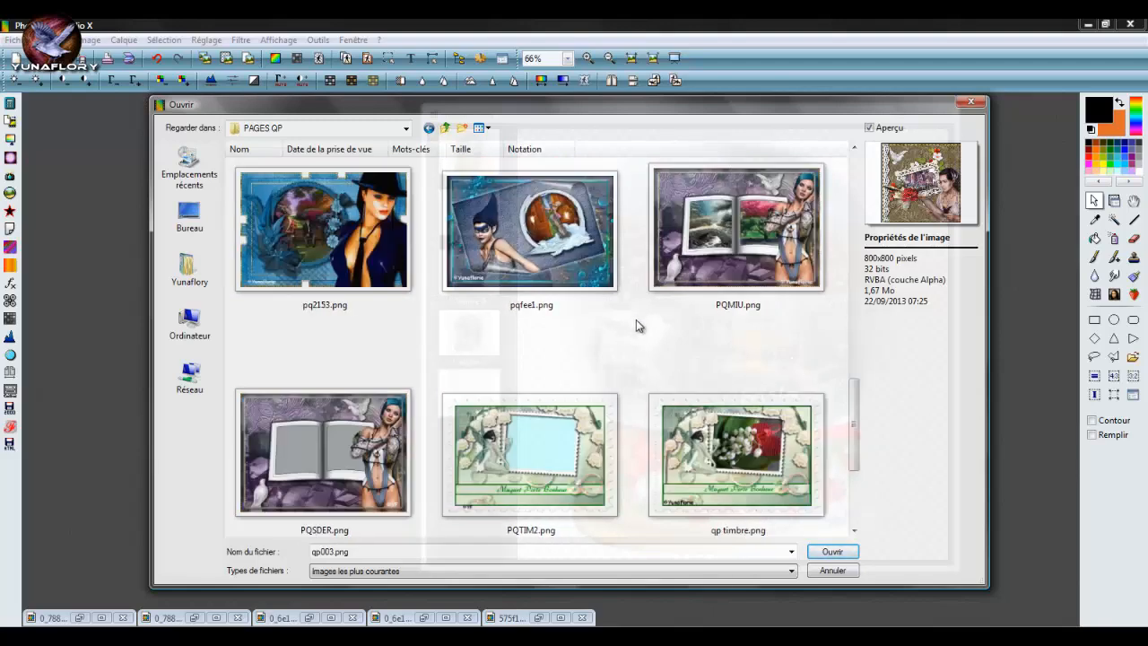
- Open PQMIU.png and view the finished book-page example enlarged to 200%
{"action": "double_click", "coordinate": [751, 241]}
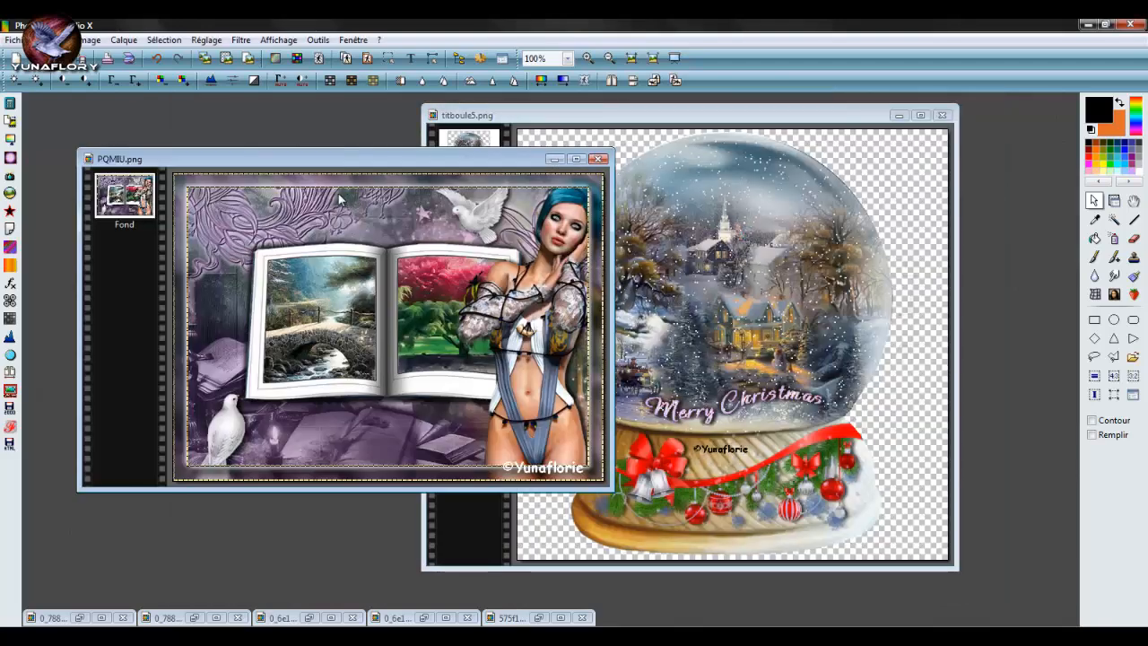
{"action": "left_click_drag", "start_coordinate": [356, 163], "coordinate": [368, 152]}
{"action": "scroll", "coordinate": [456, 271], "scroll_direction": "up", "scroll_amount": 1}
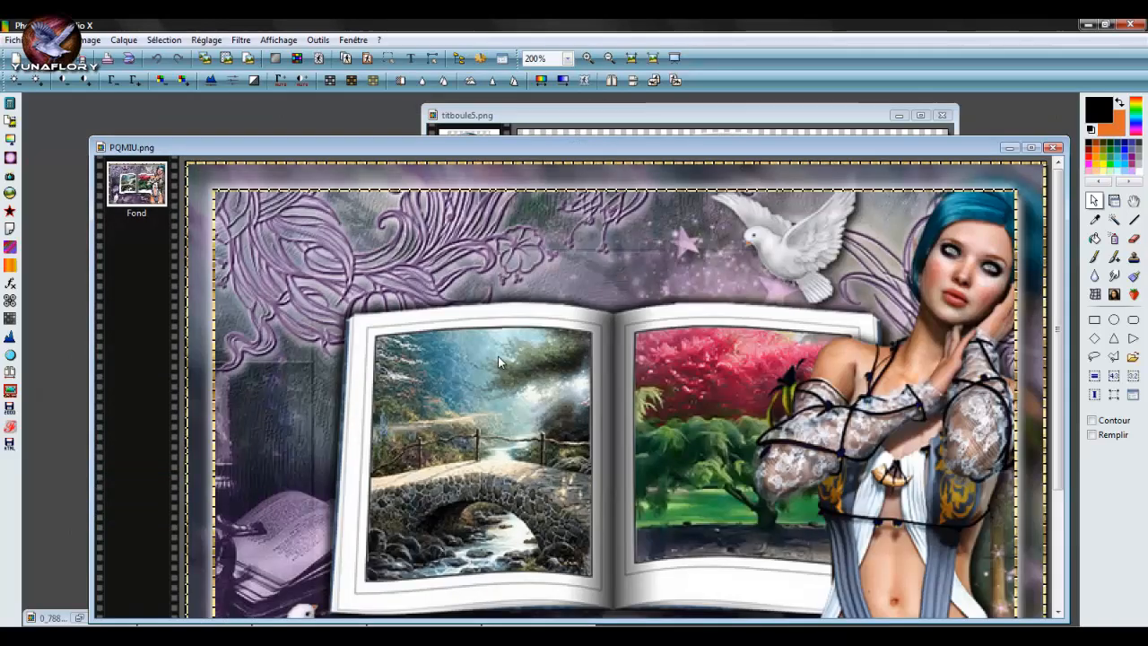
- Open PQSDER.png from the PAGES QP folder and place its window over the finished example for comparison
{"action": "left_click", "coordinate": [38, 61]}
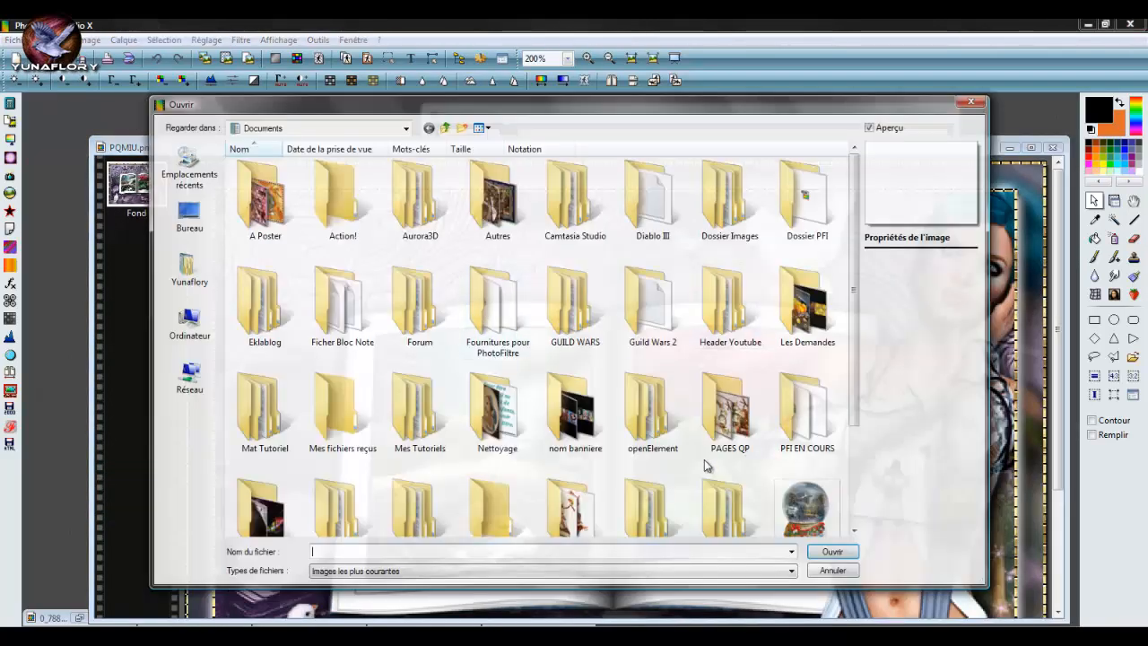
{"action": "double_click", "coordinate": [728, 414]}
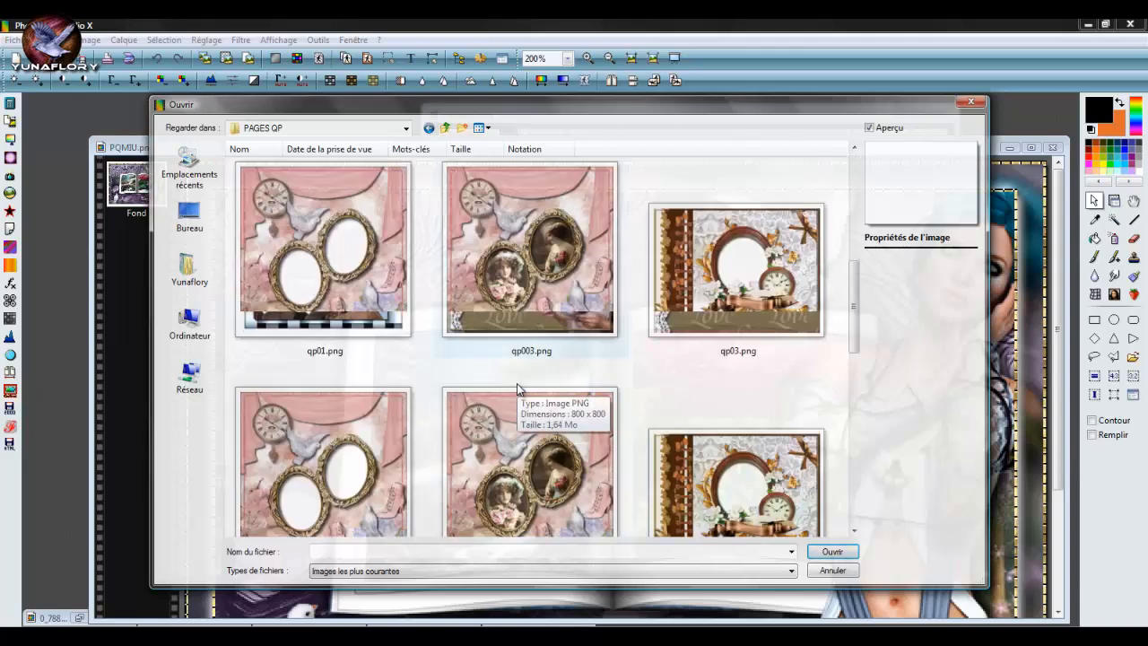
{"action": "scroll", "coordinate": [516, 388], "scroll_direction": "down", "scroll_amount": 5}
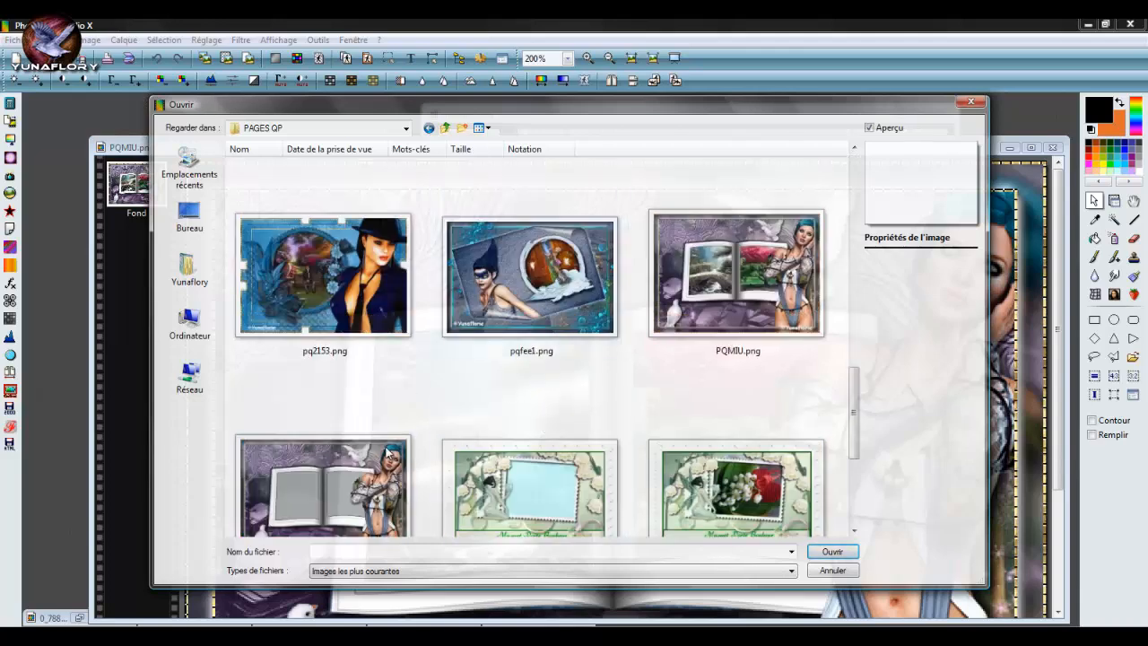
{"action": "double_click", "coordinate": [341, 492]}
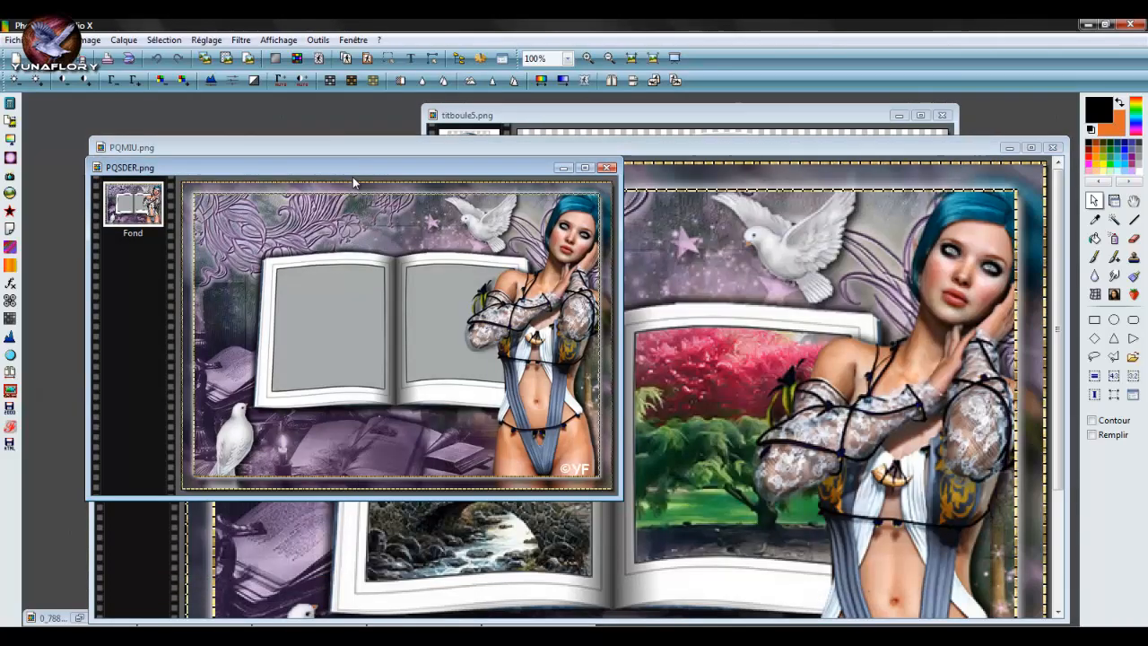
{"action": "left_click_drag", "start_coordinate": [358, 152], "coordinate": [375, 163]}
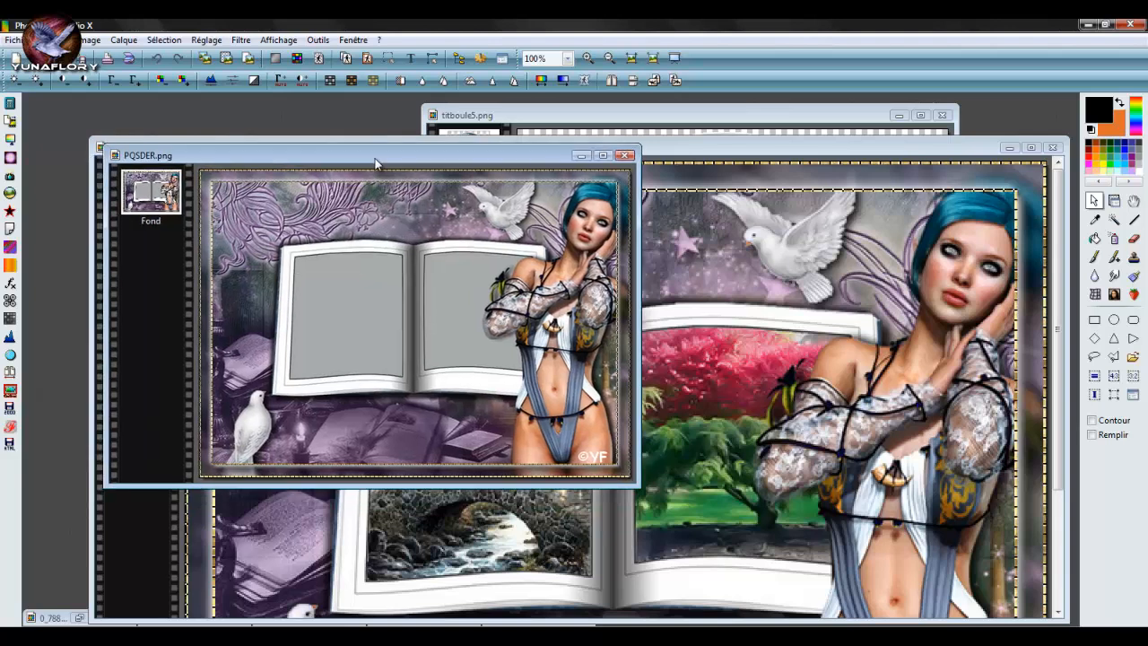
- Select the book's grey page areas in turn with the Magic Wand at tolerance 20, and view the commands available for the selection
{"action": "left_click", "coordinate": [1114, 219]}
{"action": "left_click", "coordinate": [352, 283]}
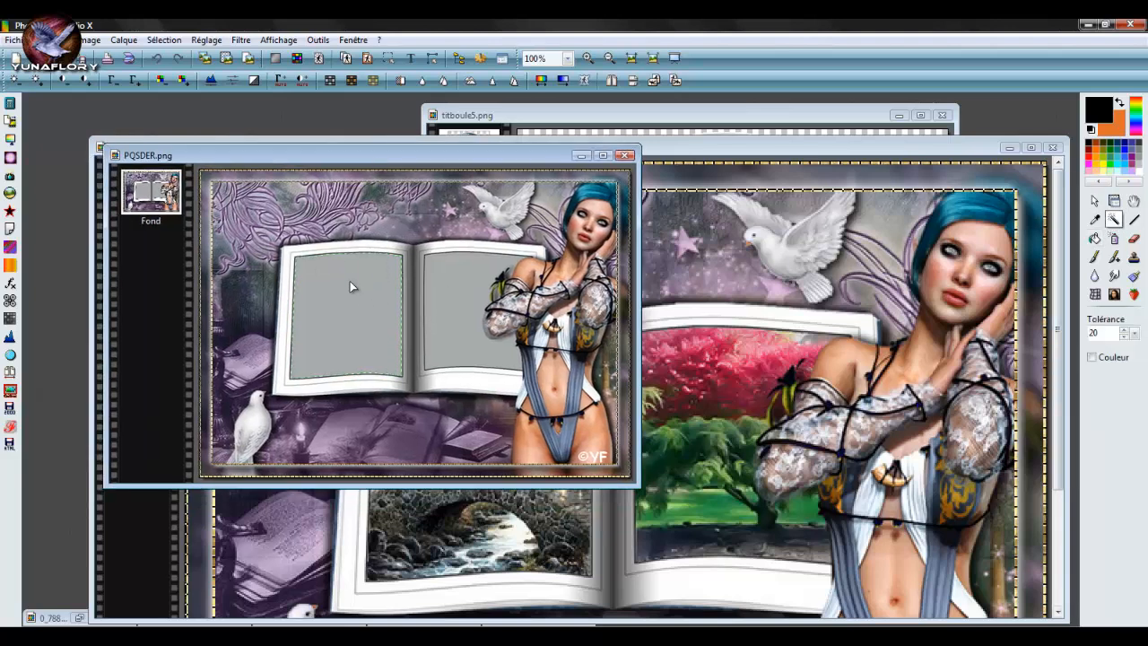
{"action": "left_click", "coordinate": [452, 285], "text": "shift"}
{"action": "scroll", "coordinate": [370, 325], "scroll_direction": "up", "scroll_amount": 2}
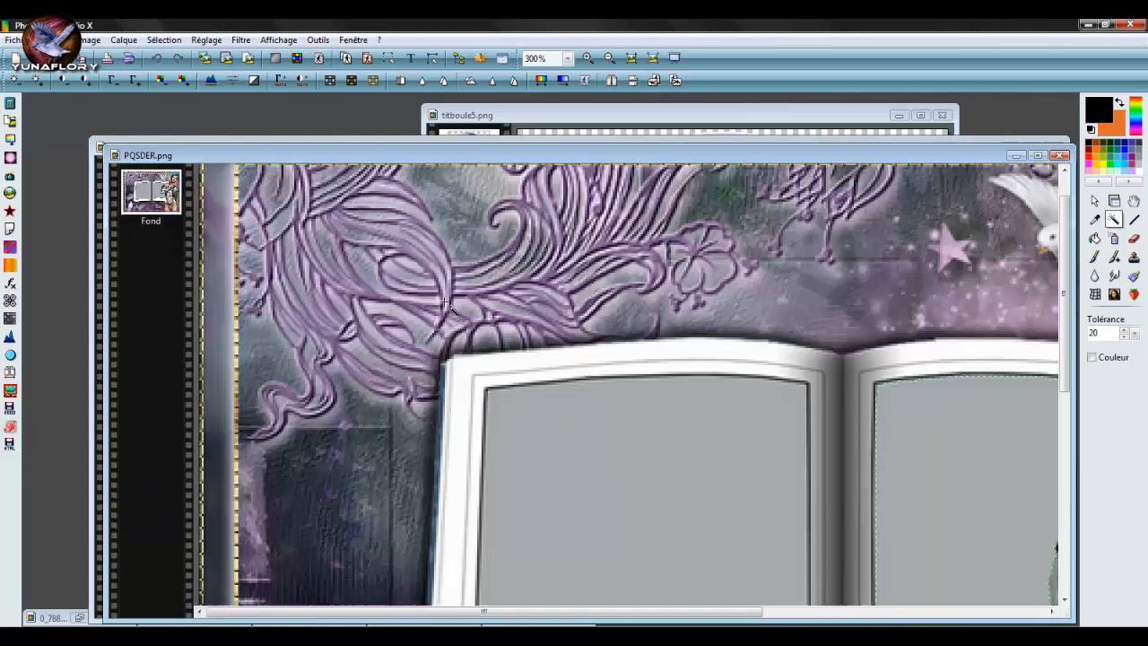
{"action": "scroll", "coordinate": [520, 391], "scroll_direction": "down", "scroll_amount": 1}
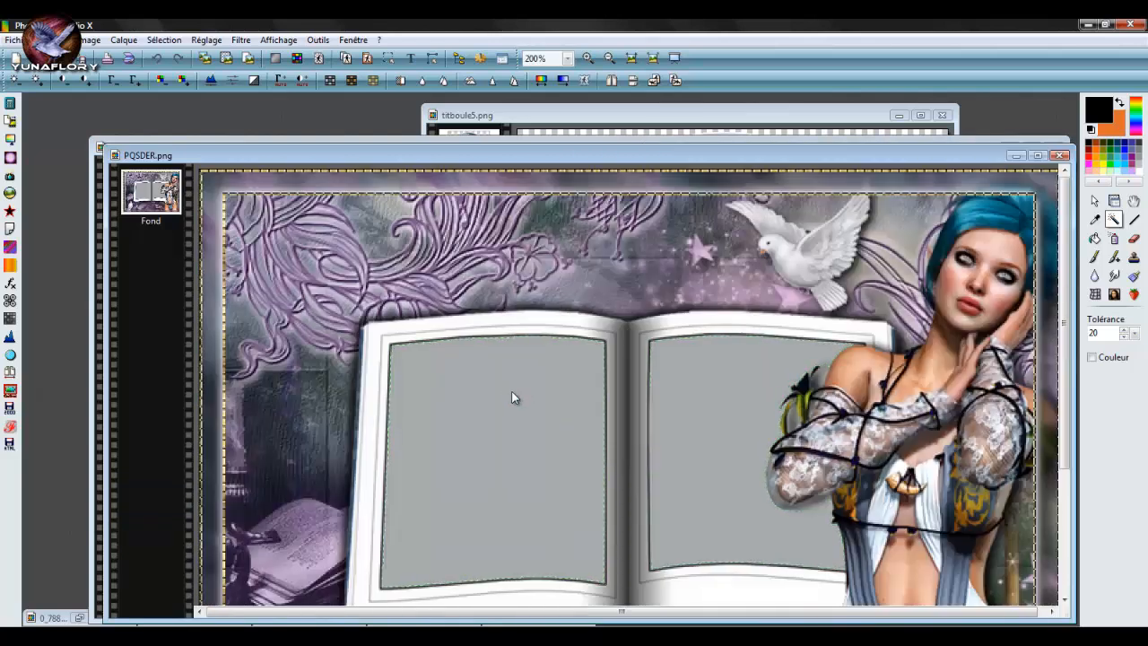
{"action": "right_click", "coordinate": [512, 397]}
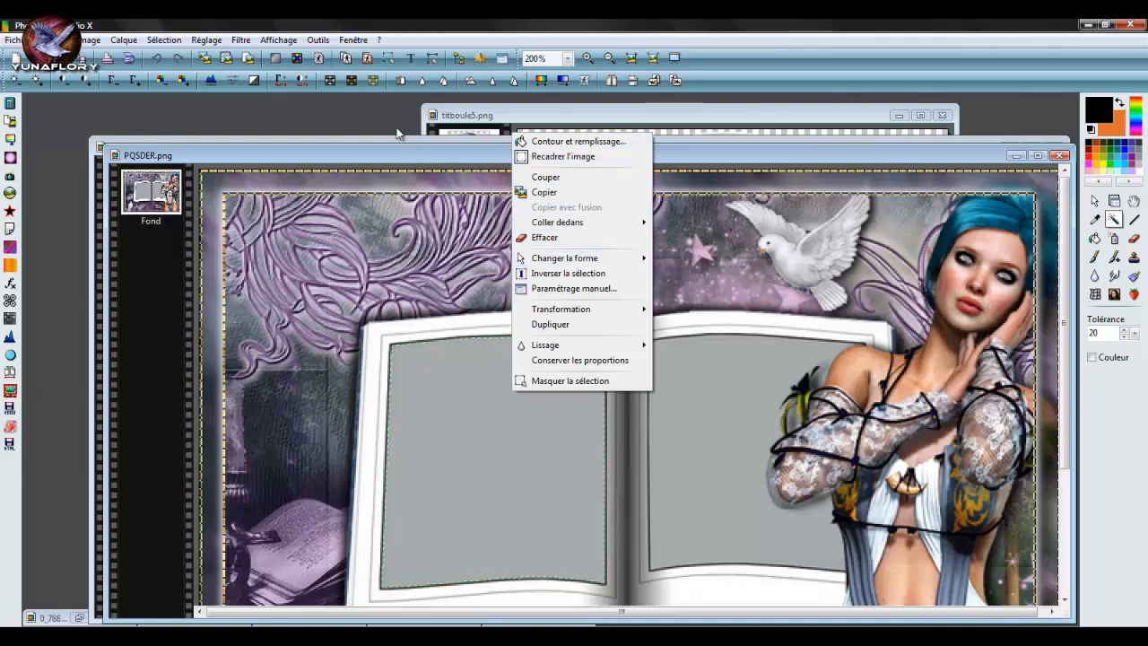
{"action": "left_click", "coordinate": [653, 154]}
- Close the PQSDER.png and PQMIU.png example images
{"action": "scroll", "coordinate": [583, 279], "scroll_direction": "down", "scroll_amount": 2}
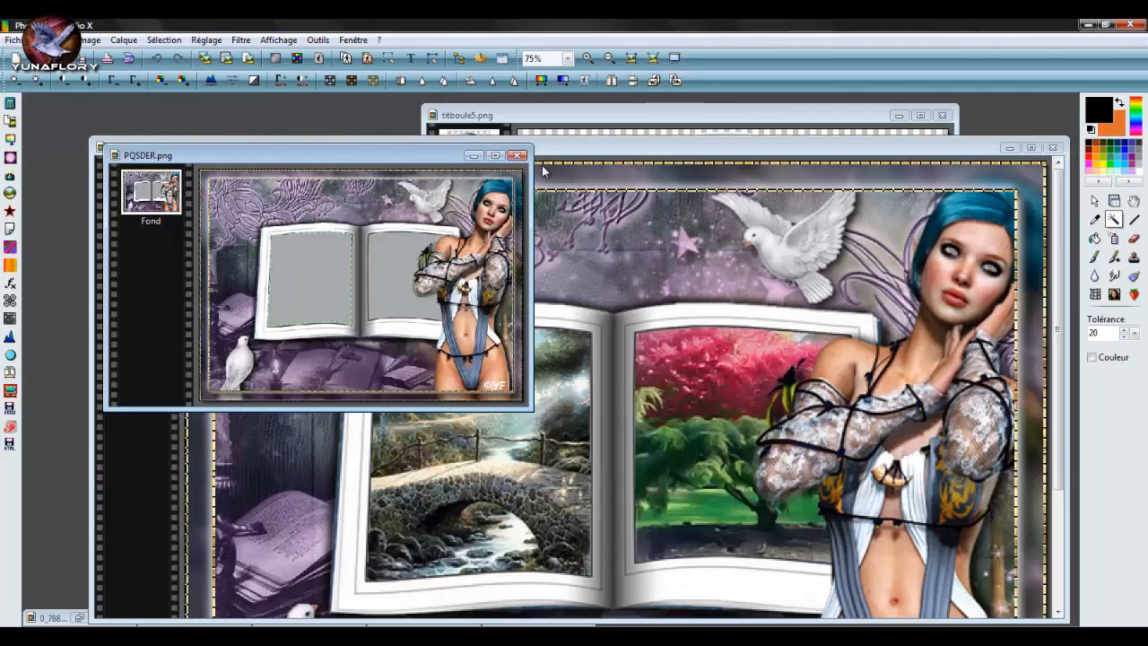
{"action": "left_click", "coordinate": [516, 157]}
{"action": "scroll", "coordinate": [570, 280], "scroll_direction": "down", "scroll_amount": 2}
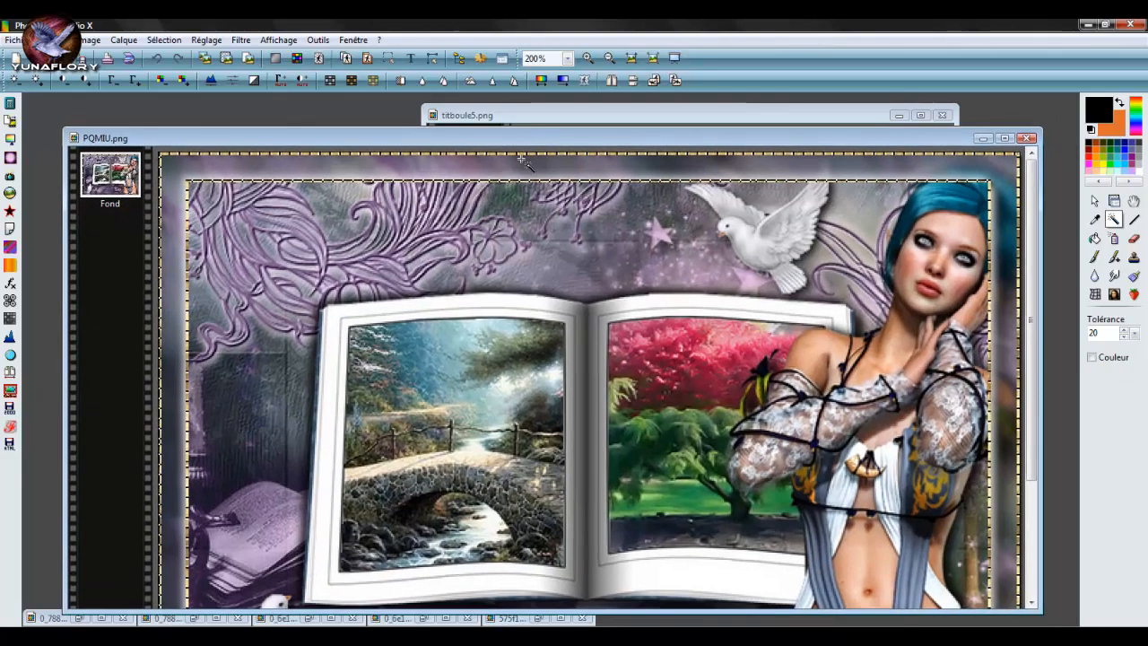
{"action": "left_click", "coordinate": [583, 139]}
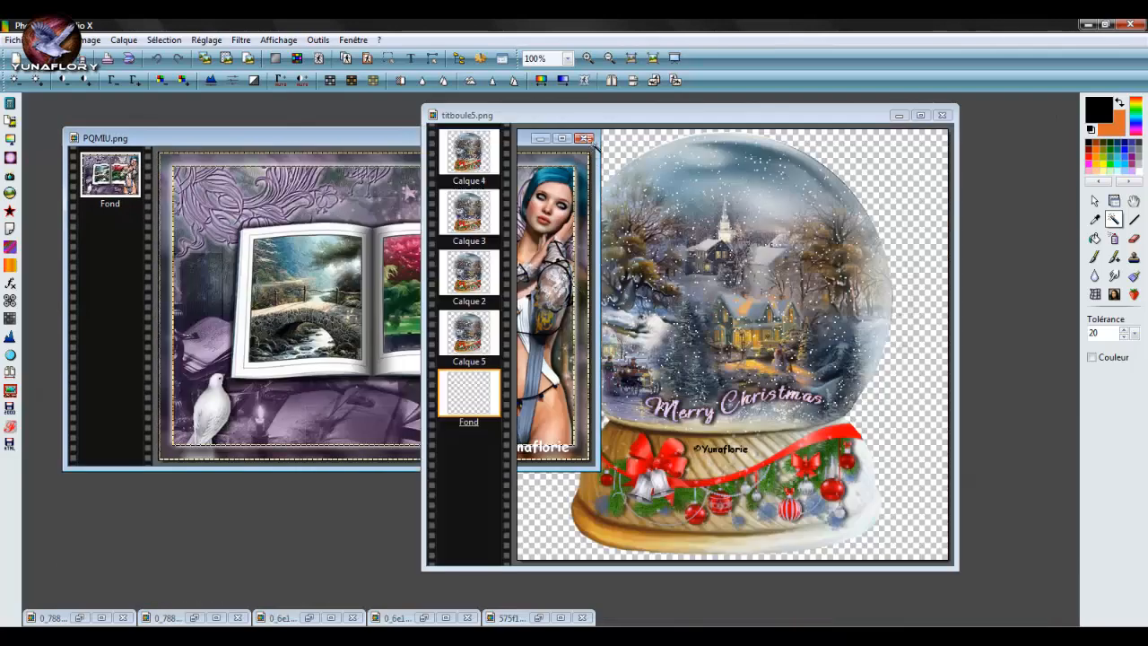
- Reposition the snow globe window and look through the Documents folder for another example image to open
{"action": "left_click_drag", "start_coordinate": [633, 116], "coordinate": [569, 116]}
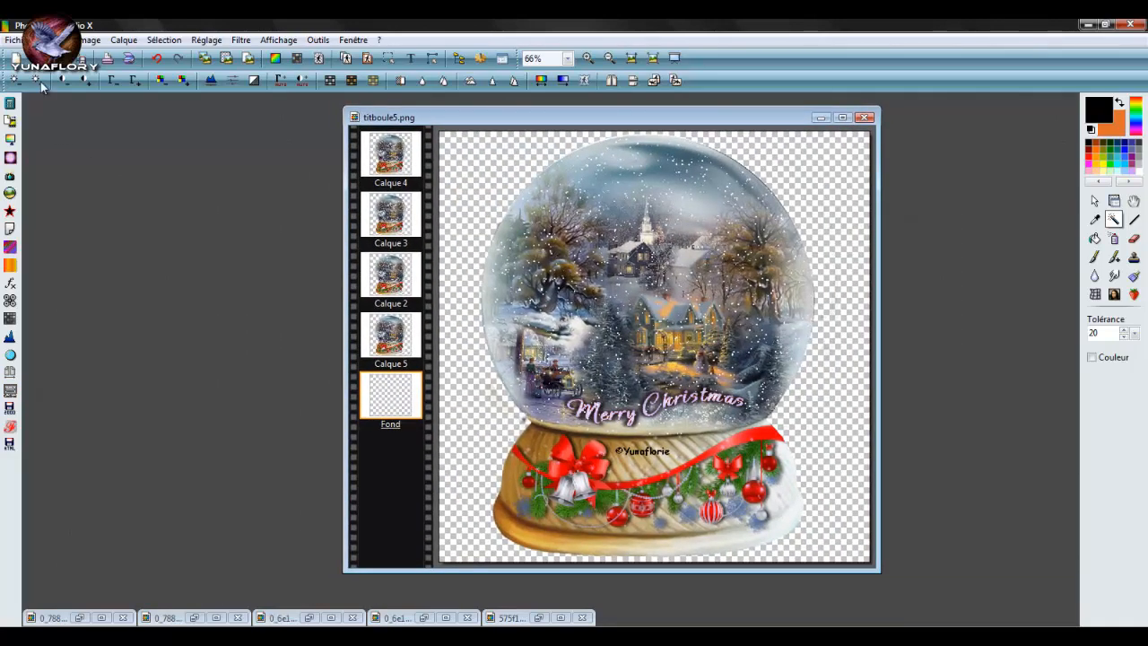
{"action": "key", "text": "ctrl+o"}
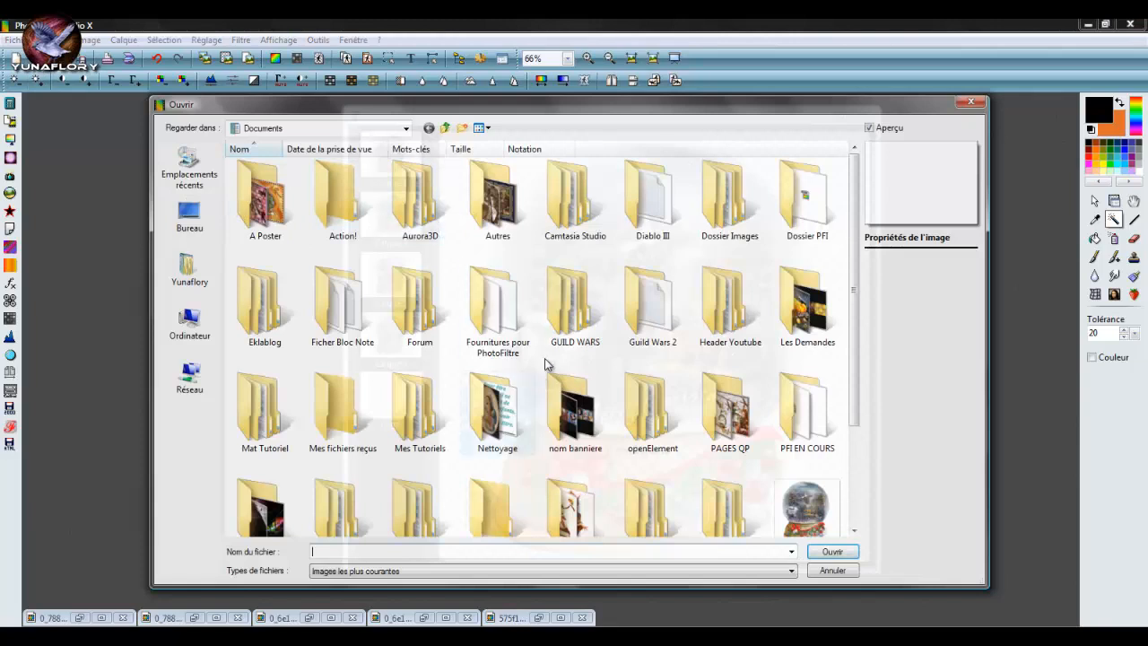
{"action": "scroll", "coordinate": [622, 364], "scroll_direction": "down", "scroll_amount": 2}
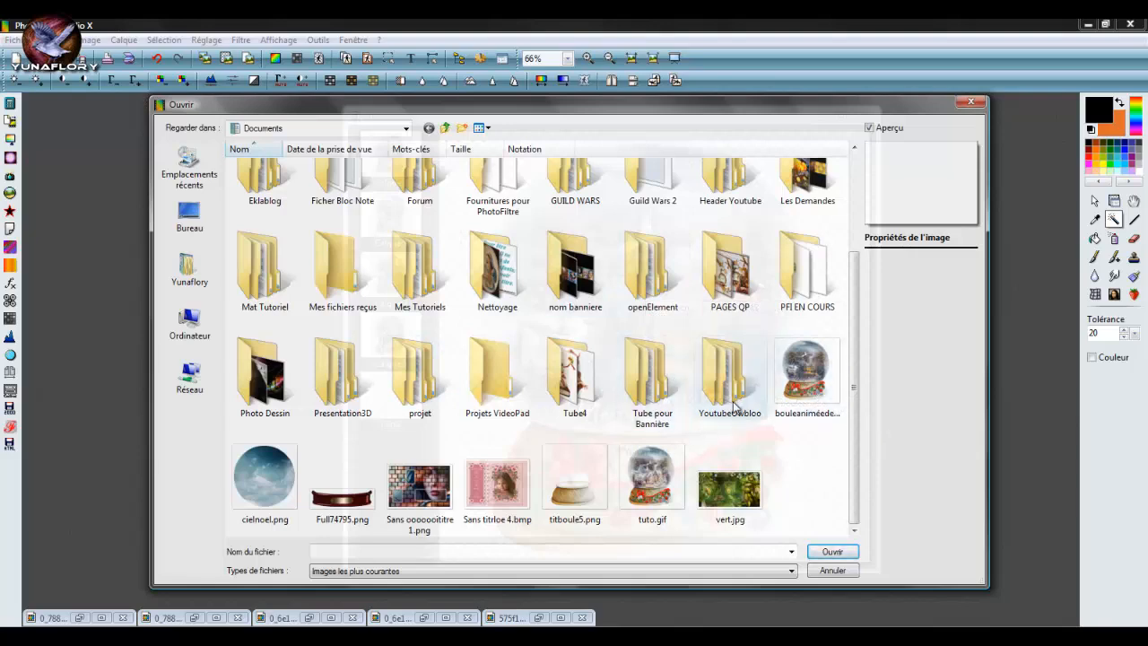
{"action": "scroll", "coordinate": [735, 408], "scroll_direction": "up", "scroll_amount": 1}
{"action": "scroll", "coordinate": [735, 408], "scroll_direction": "down", "scroll_amount": 1}
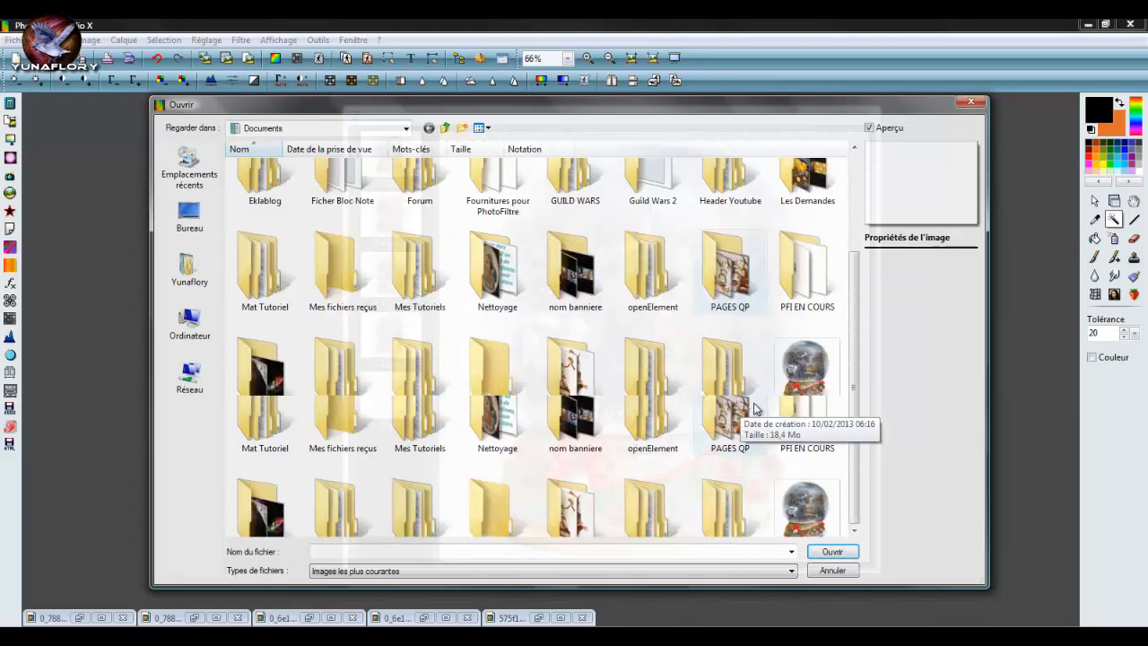
{"action": "scroll", "coordinate": [686, 249], "scroll_direction": "up", "scroll_amount": 2}
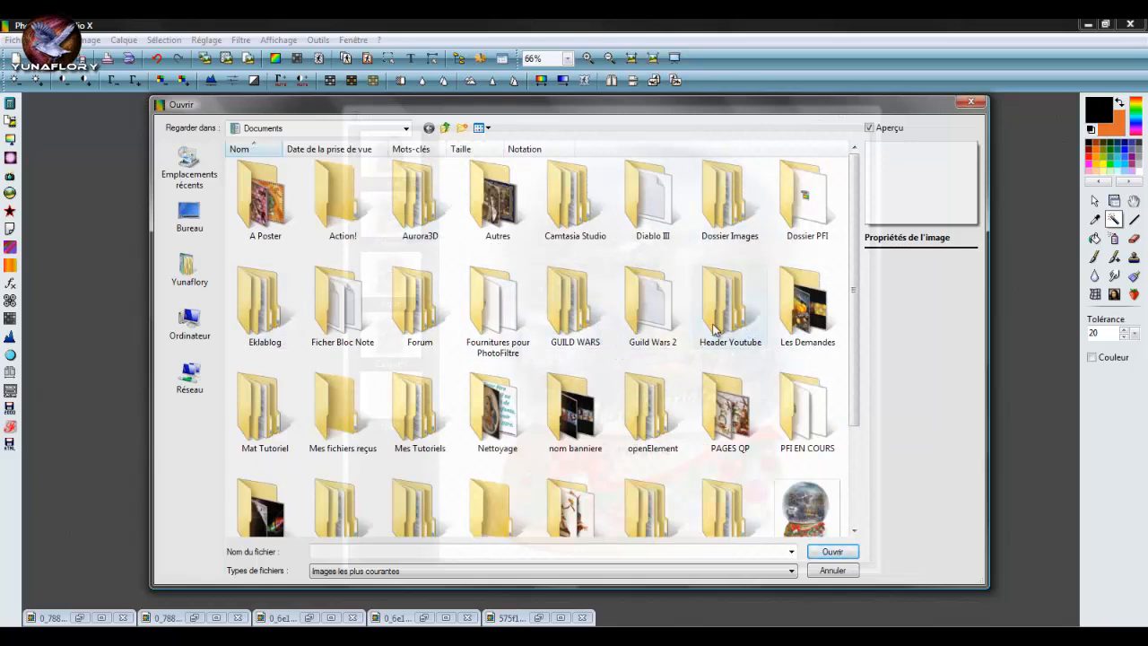
{"action": "scroll", "coordinate": [765, 361], "scroll_direction": "down", "scroll_amount": 2}
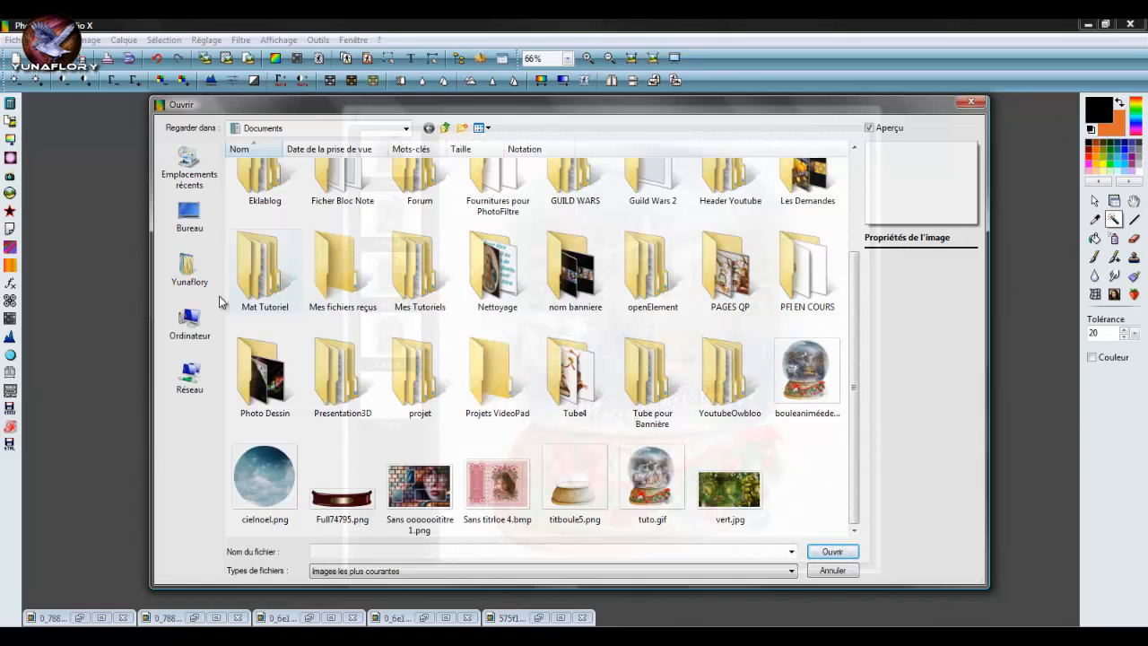
- Browse the Tubes PFS folder on the Data D (D:) drive for example images
{"action": "left_click", "coordinate": [190, 325]}
{"action": "double_click", "coordinate": [491, 201]}
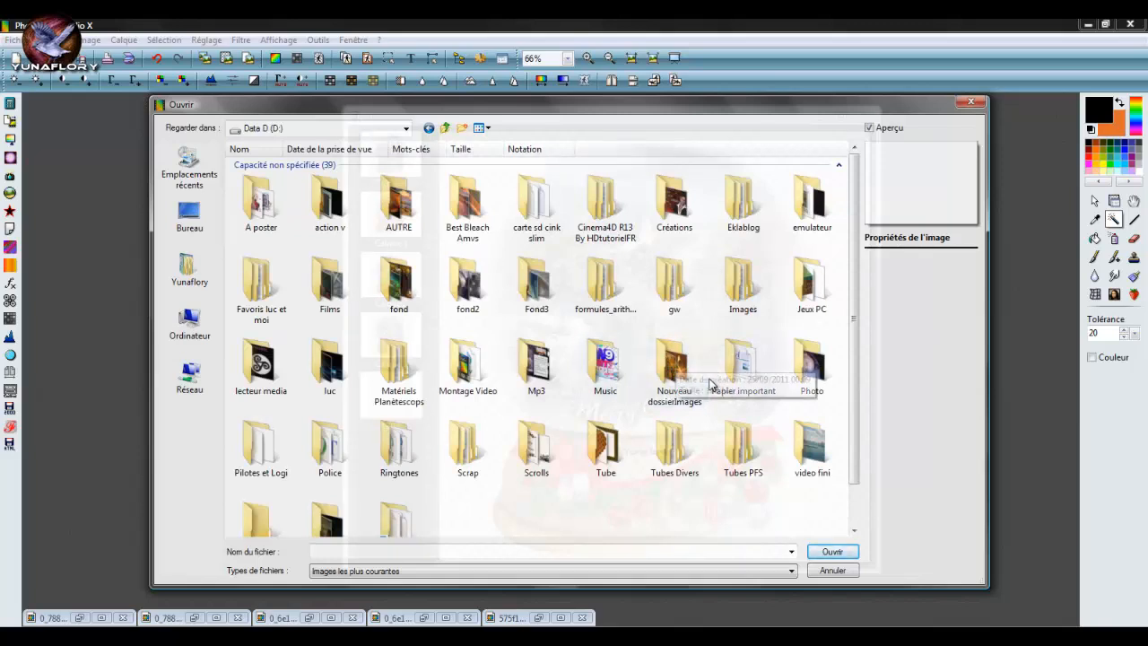
{"action": "double_click", "coordinate": [741, 446]}
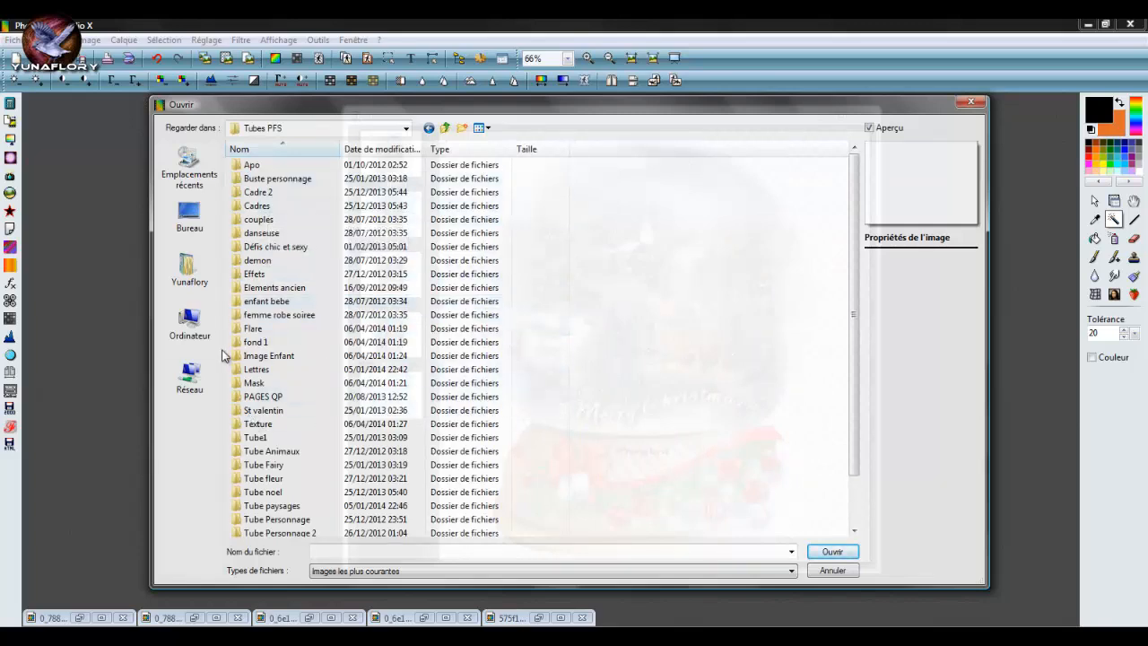
- Search the Documents folder again for example images and return to the user's home folder
{"action": "left_click", "coordinate": [181, 261]}
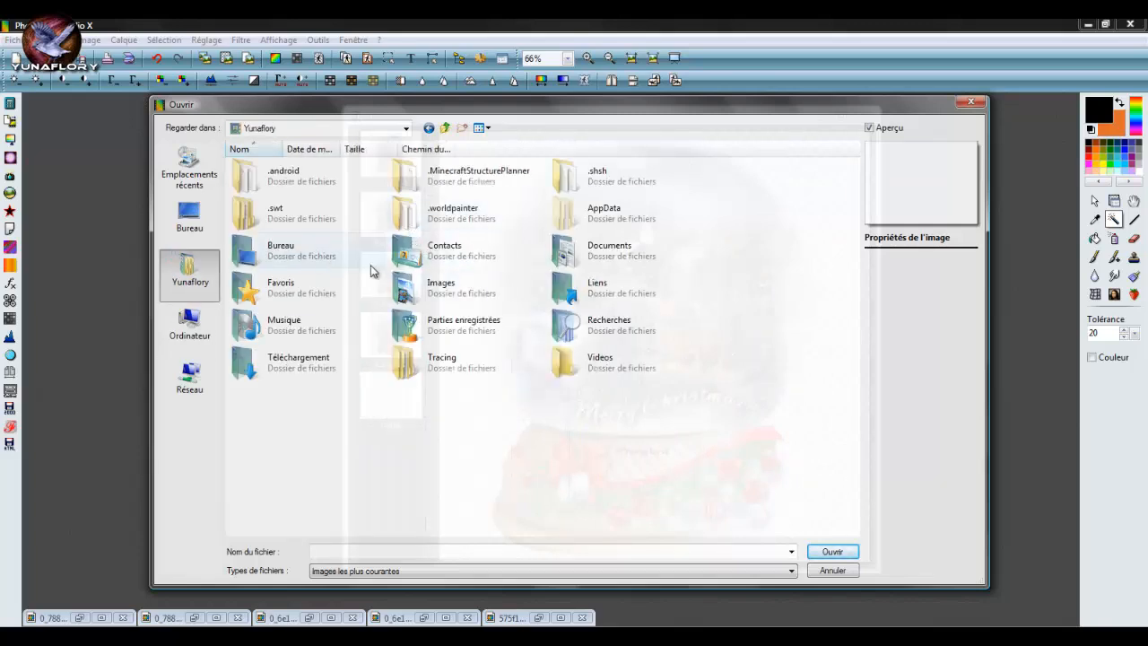
{"action": "double_click", "coordinate": [617, 256]}
{"action": "scroll", "coordinate": [708, 377], "scroll_direction": "down", "scroll_amount": 2}
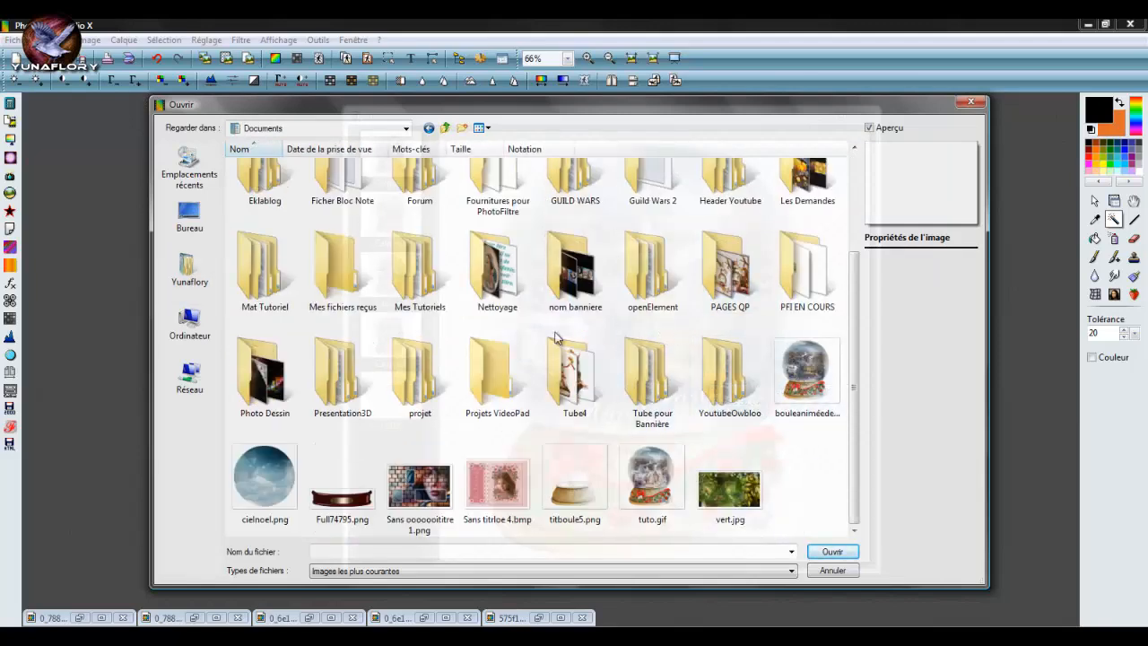
{"action": "scroll", "coordinate": [460, 346], "scroll_direction": "up", "scroll_amount": 2}
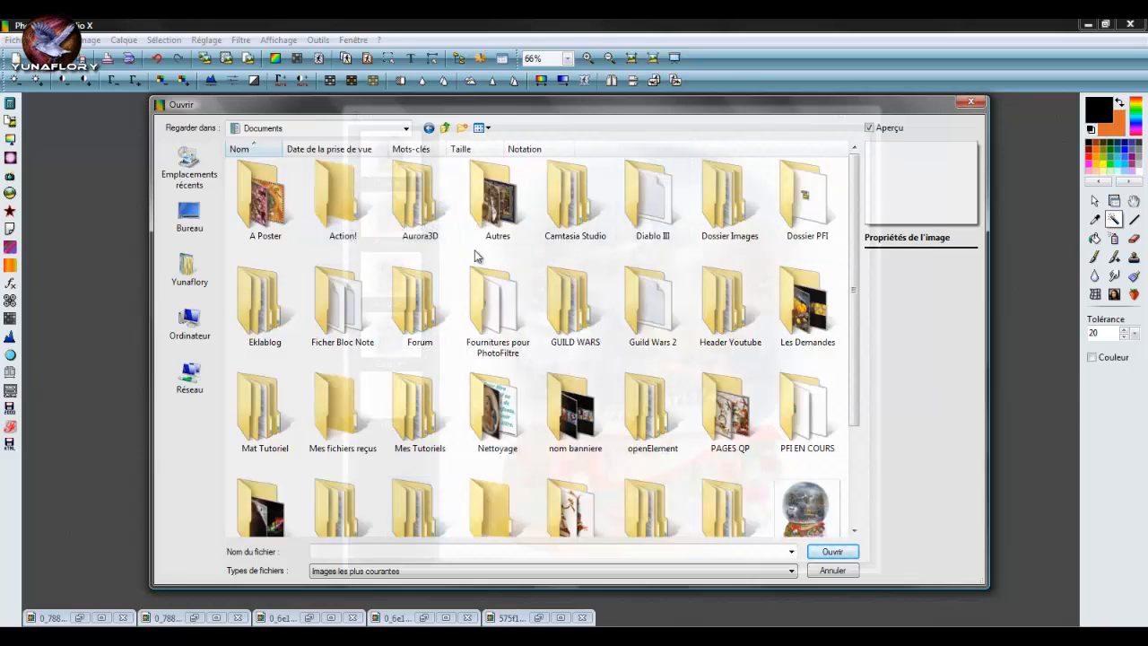
{"action": "left_click", "coordinate": [186, 271]}
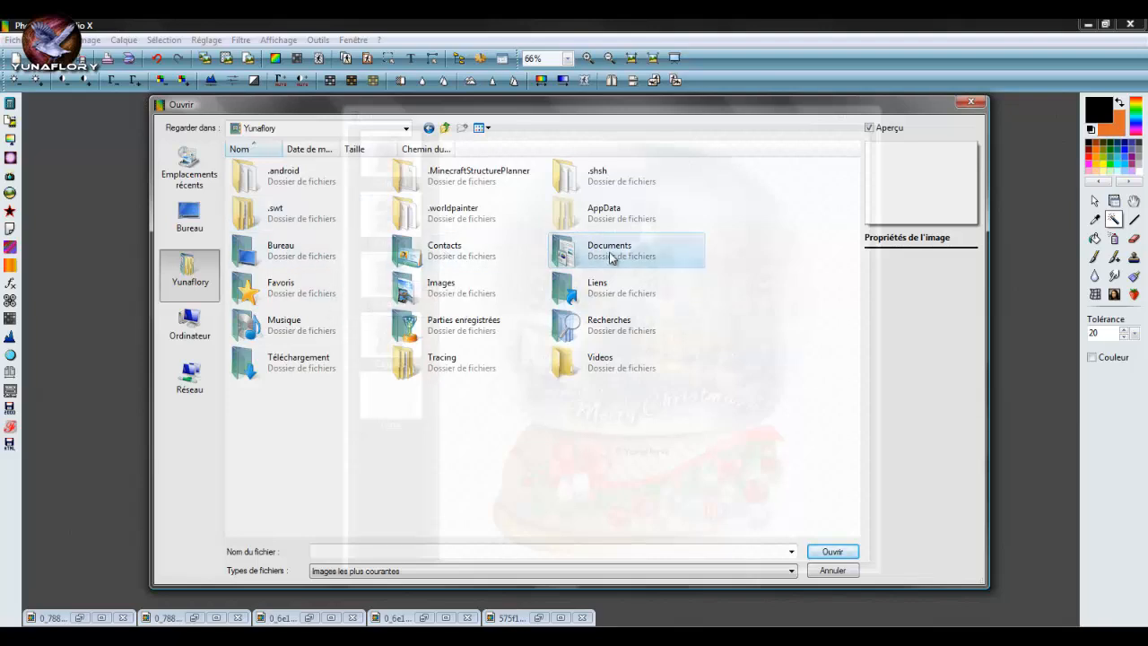
{"action": "double_click", "coordinate": [608, 254]}
{"action": "left_click", "coordinate": [188, 269]}
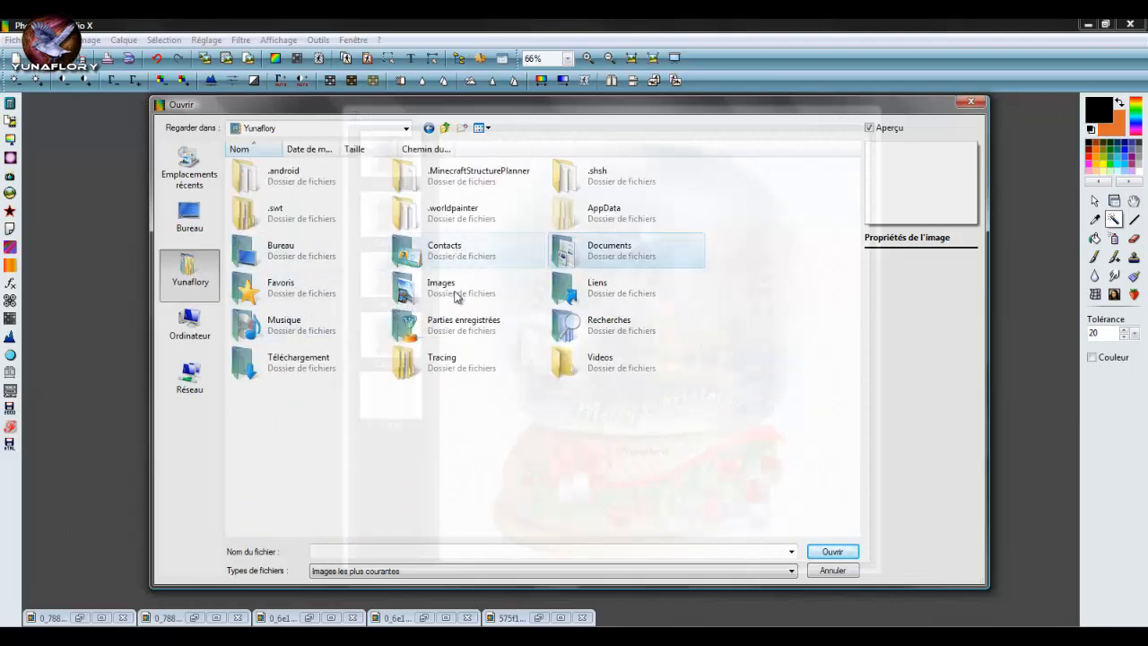
- Open hentai_18.jpg from the Images folder, view it beside the snow globe, and close it
{"action": "left_click", "coordinate": [453, 289]}
{"action": "double_click", "coordinate": [453, 290]}
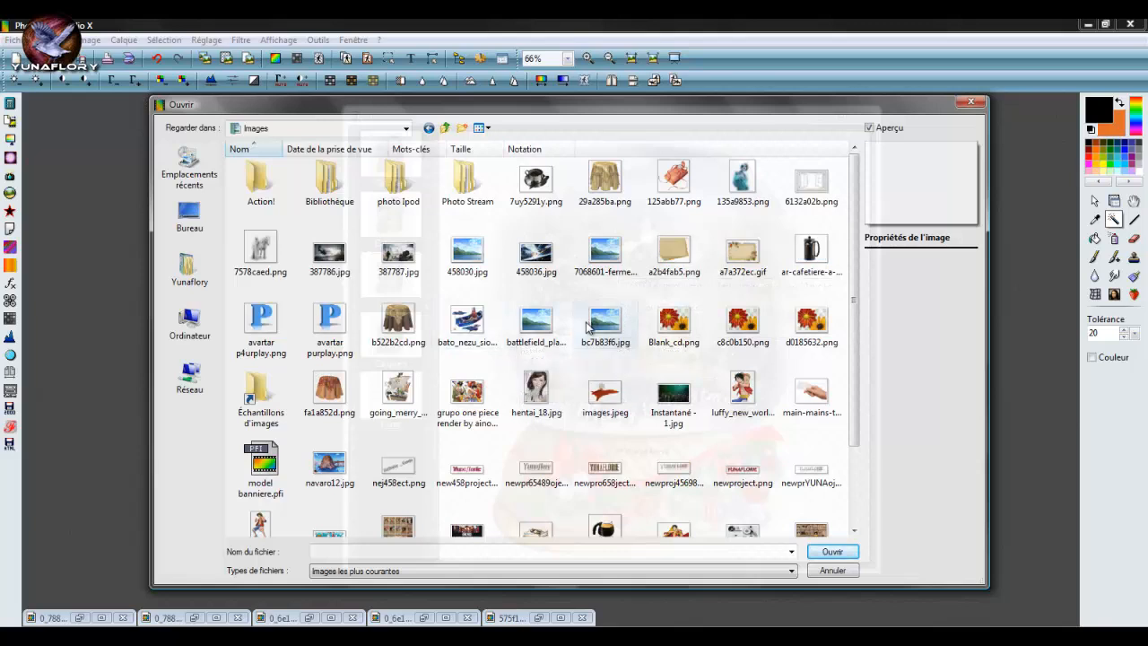
{"action": "scroll", "coordinate": [628, 330], "scroll_direction": "down", "scroll_amount": 2}
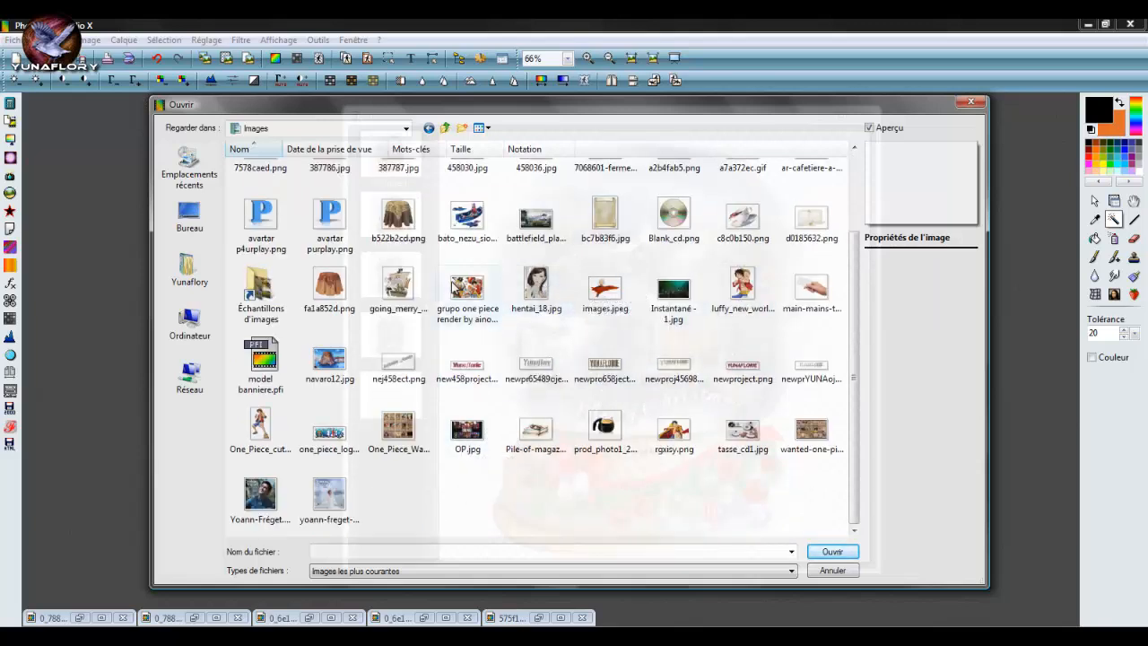
{"action": "double_click", "coordinate": [553, 294]}
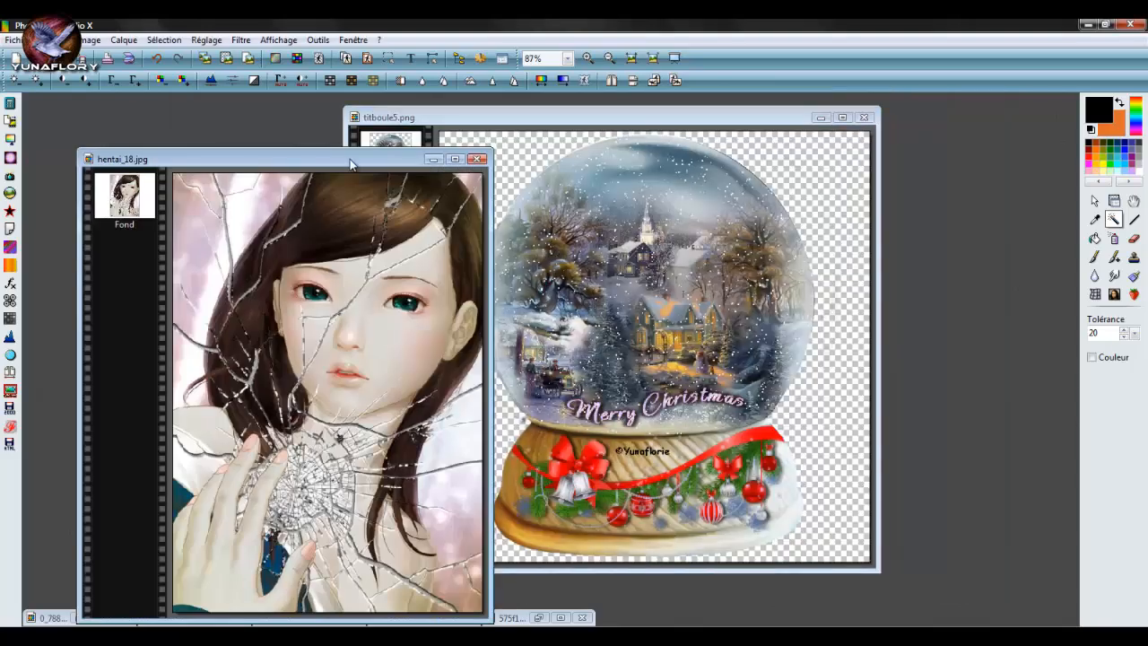
{"action": "left_click_drag", "start_coordinate": [375, 149], "coordinate": [429, 123]}
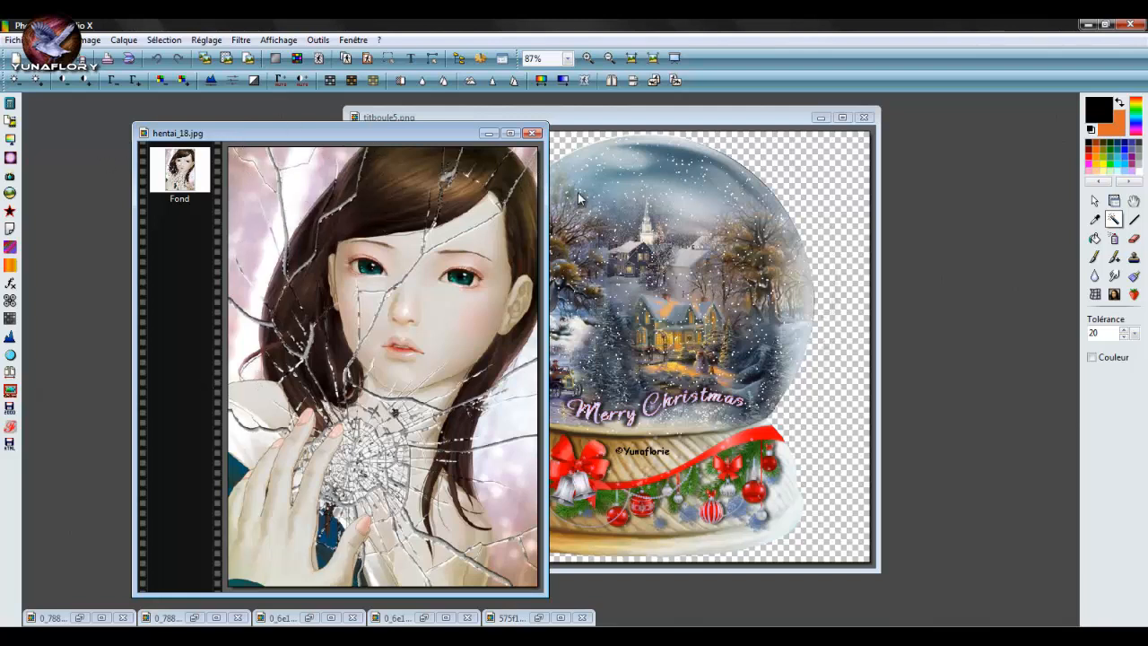
{"action": "left_click", "coordinate": [533, 134]}
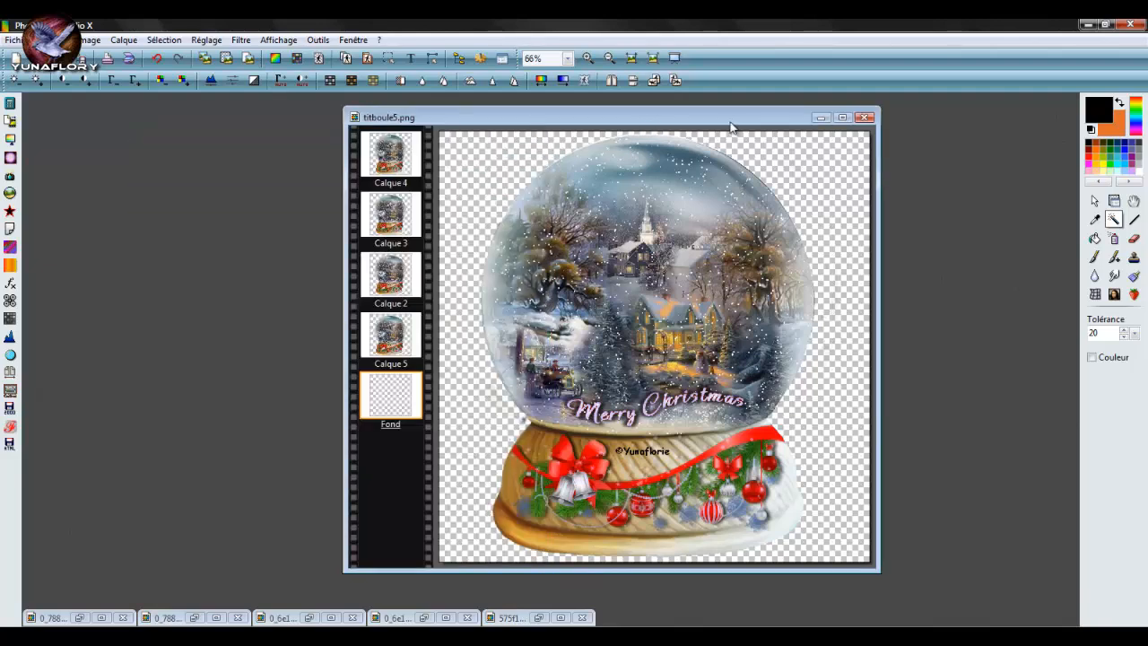
- Shift the snow globe window aside and browse the Data D (D:) drive for image files to open
{"action": "left_click_drag", "start_coordinate": [770, 123], "coordinate": [712, 122]}
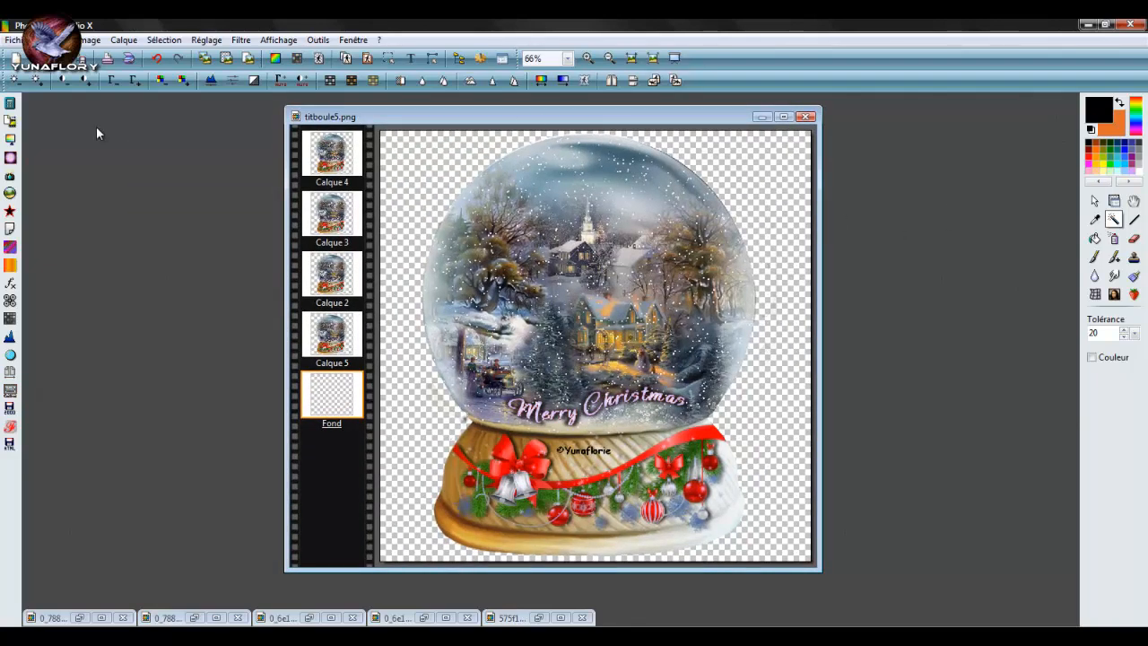
{"action": "left_click", "coordinate": [39, 57]}
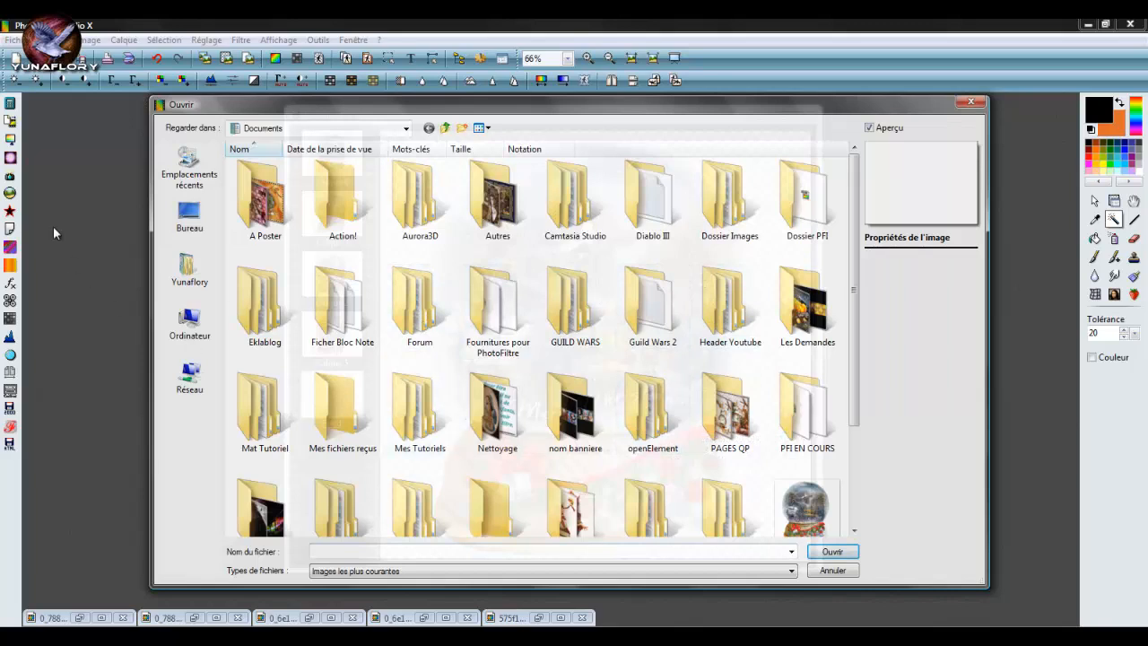
{"action": "left_click", "coordinate": [184, 264]}
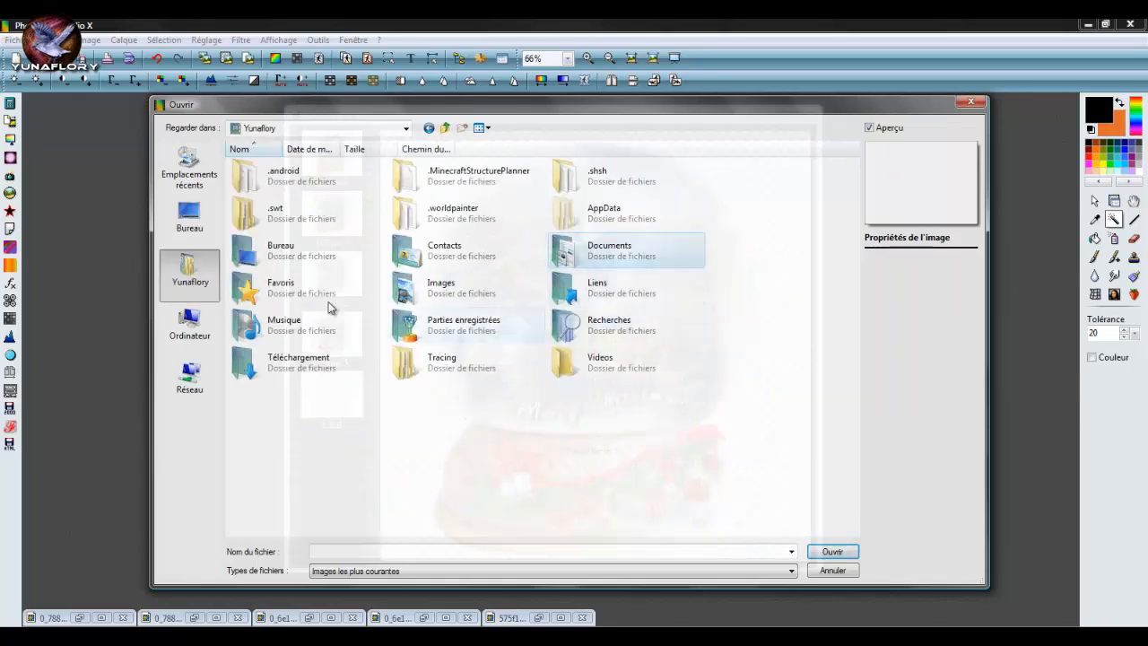
{"action": "left_click", "coordinate": [205, 333]}
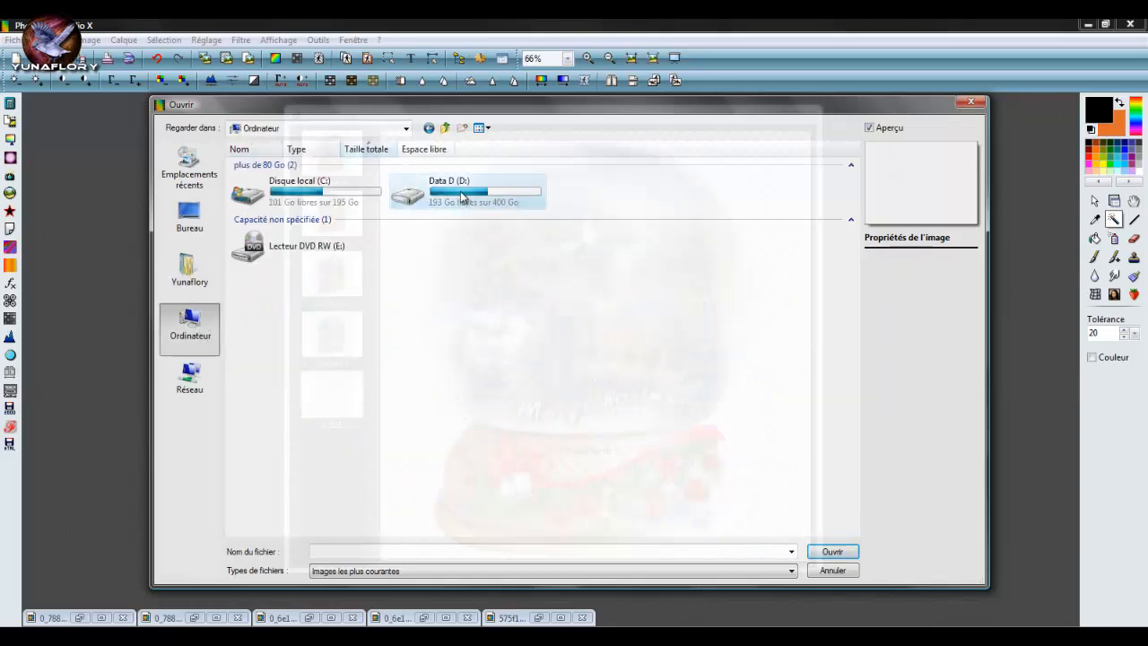
{"action": "double_click", "coordinate": [420, 196]}
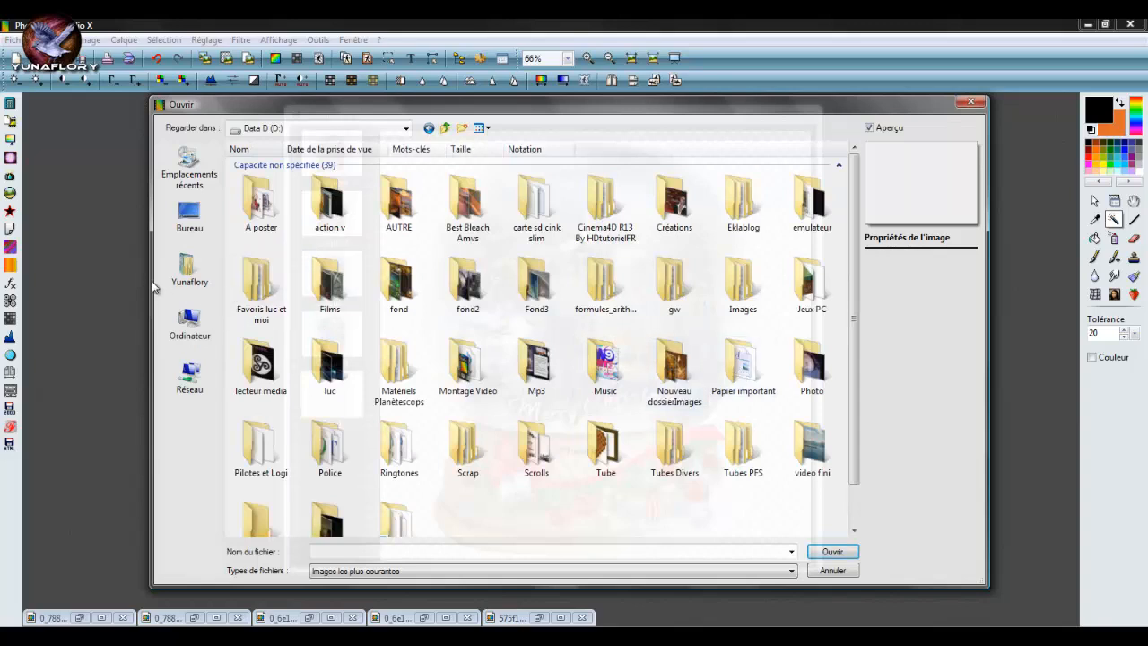
- Go to Documents and open the Mes cadres folder within the nested Eklablog folders
{"action": "left_click", "coordinate": [186, 269]}
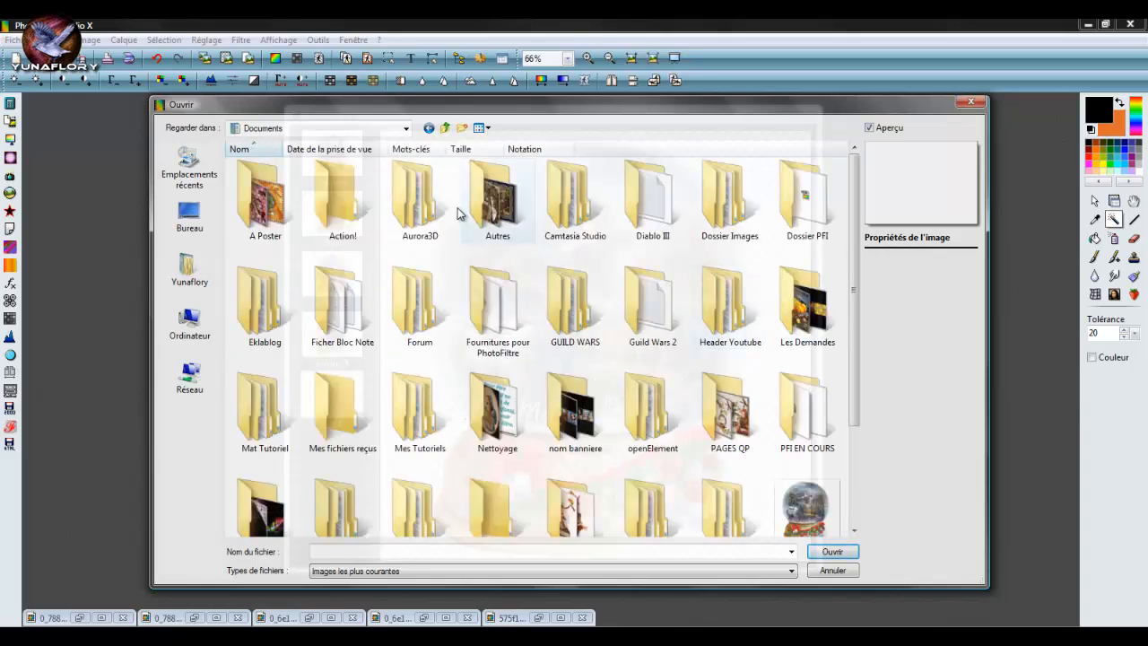
{"action": "scroll", "coordinate": [663, 386], "scroll_direction": "down", "scroll_amount": 3}
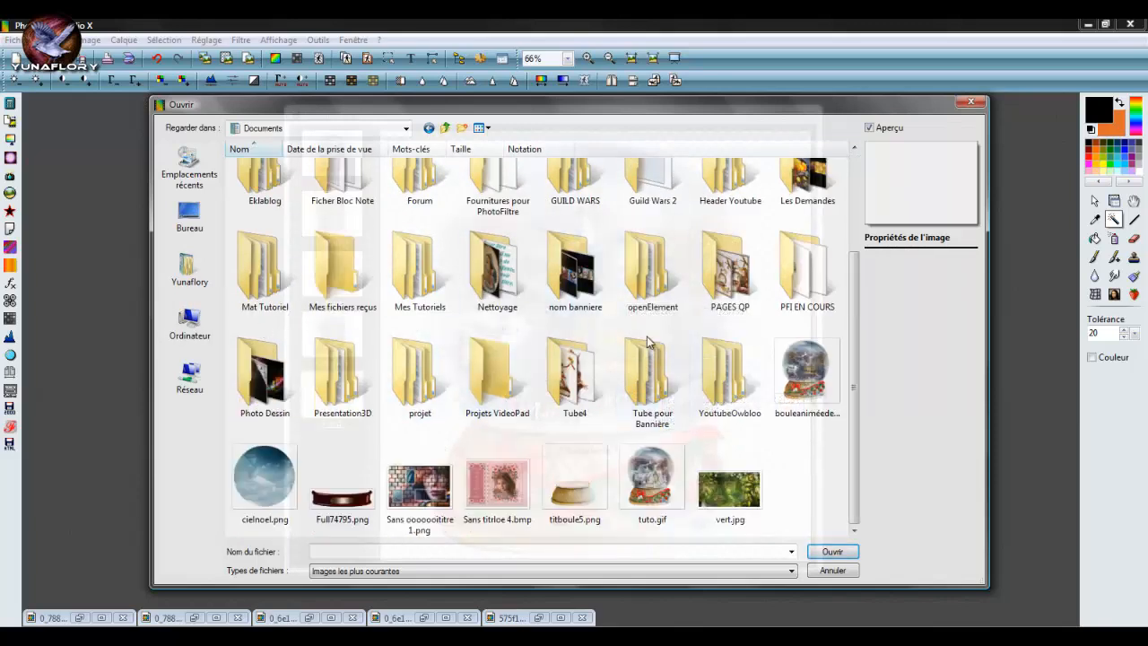
{"action": "scroll", "coordinate": [681, 403], "scroll_direction": "up", "scroll_amount": 4}
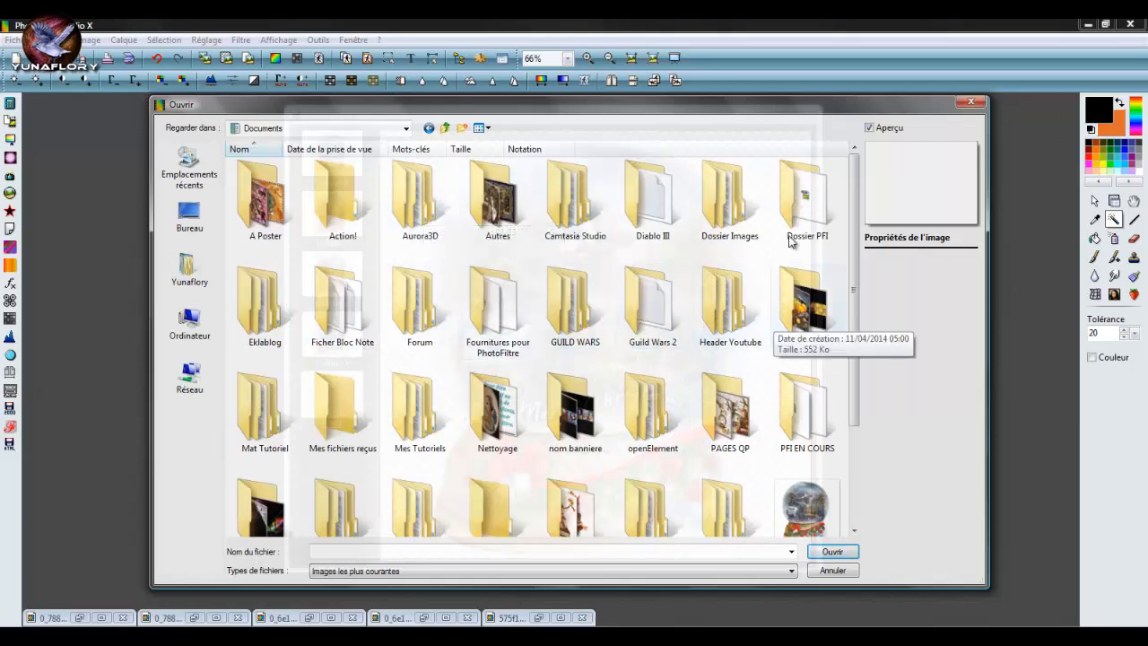
{"action": "double_click", "coordinate": [260, 303]}
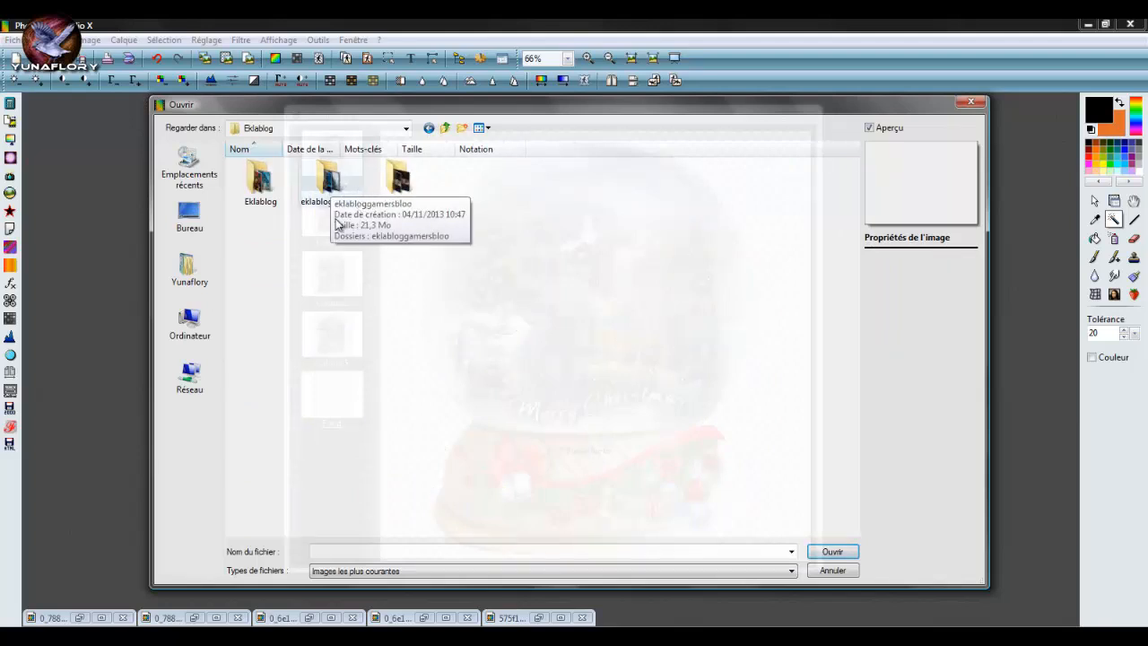
{"action": "double_click", "coordinate": [262, 180]}
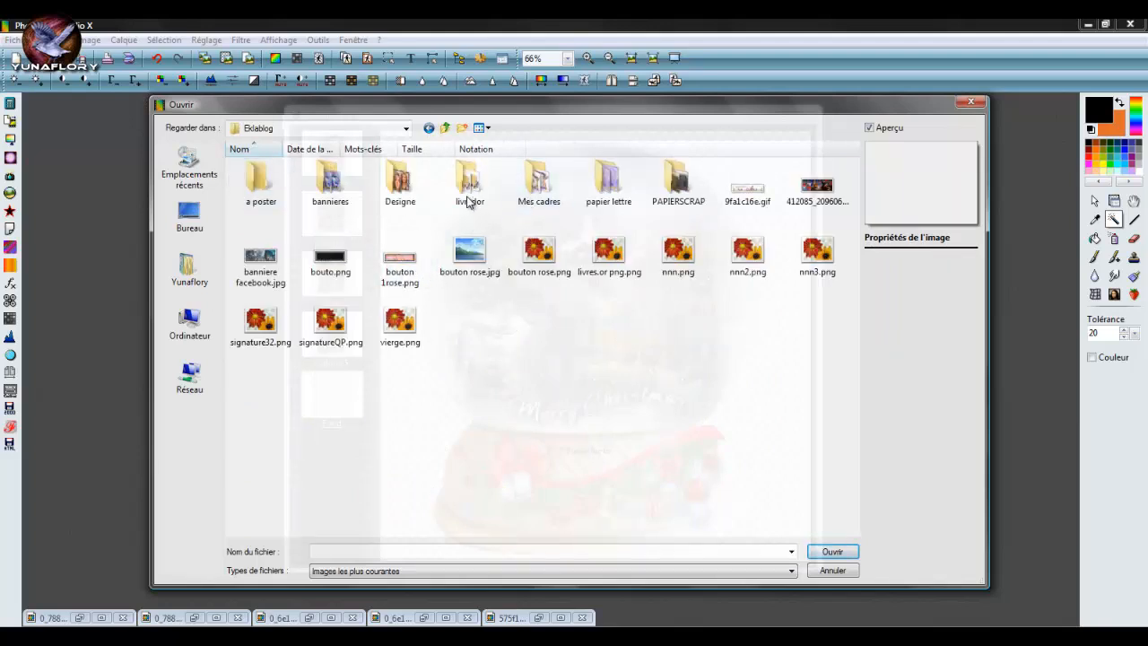
{"action": "left_click_drag", "start_coordinate": [540, 111], "coordinate": [498, 119]}
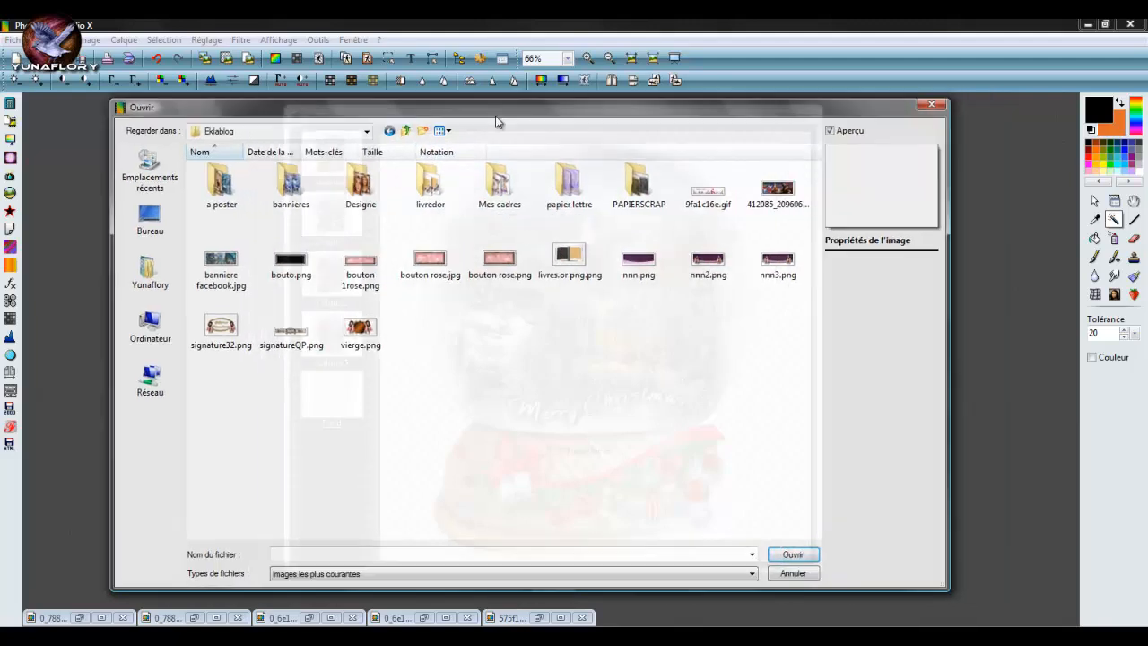
{"action": "double_click", "coordinate": [500, 188]}
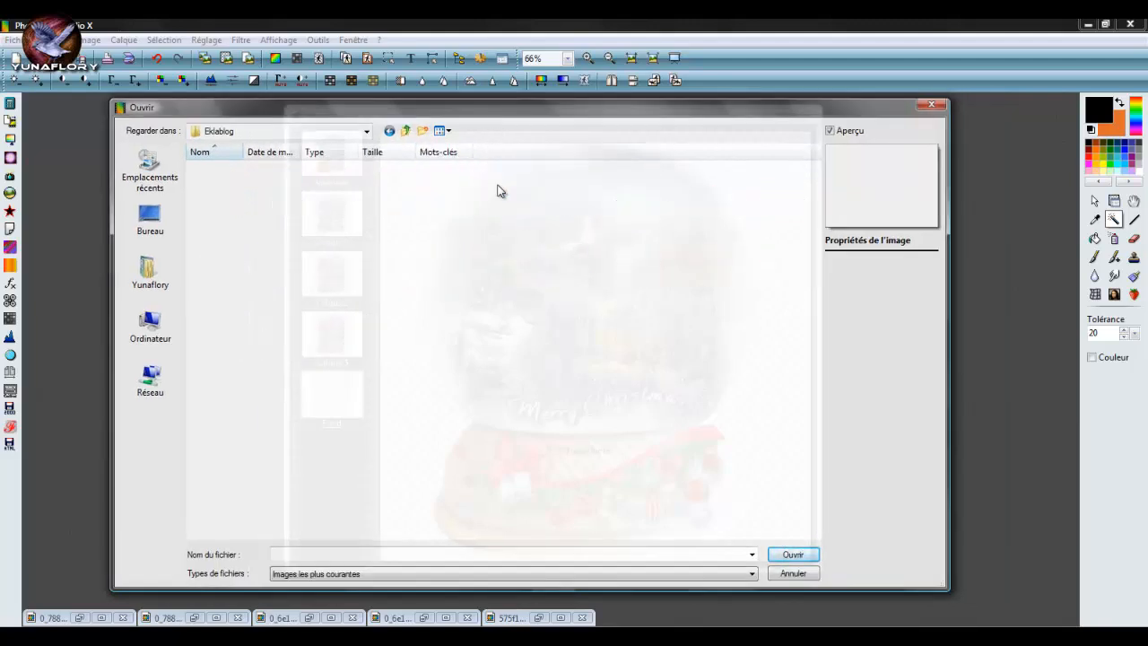
- Display the frame images in Mes cadres as very large icons (Très grandes icônes)
{"action": "left_click", "coordinate": [446, 132]}
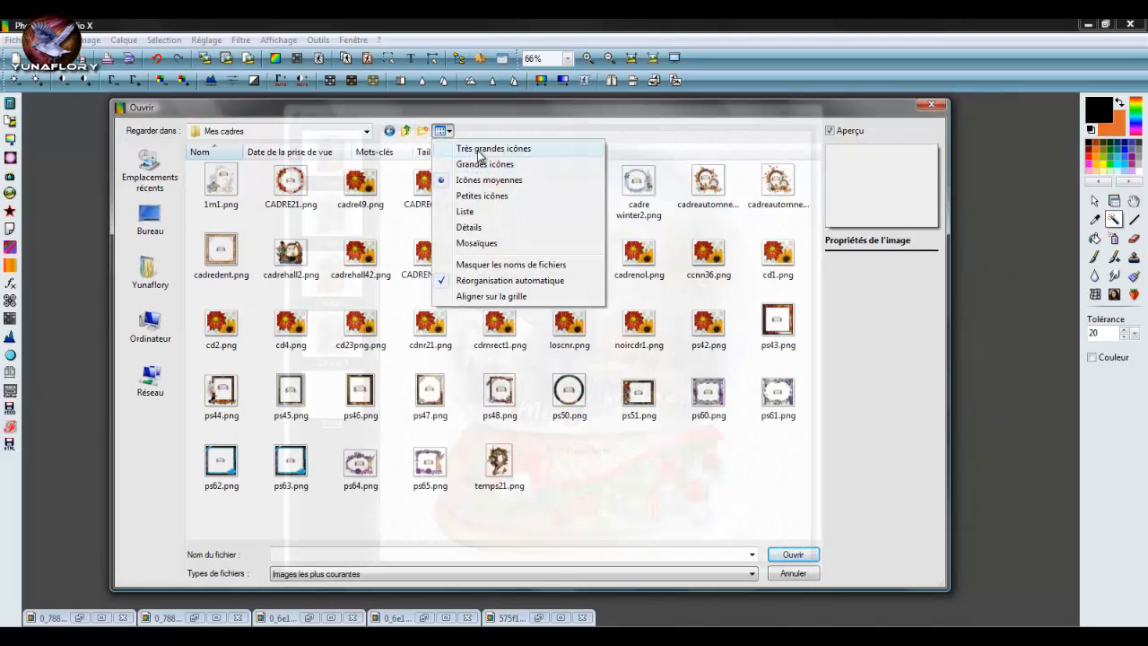
{"action": "left_click", "coordinate": [476, 148]}
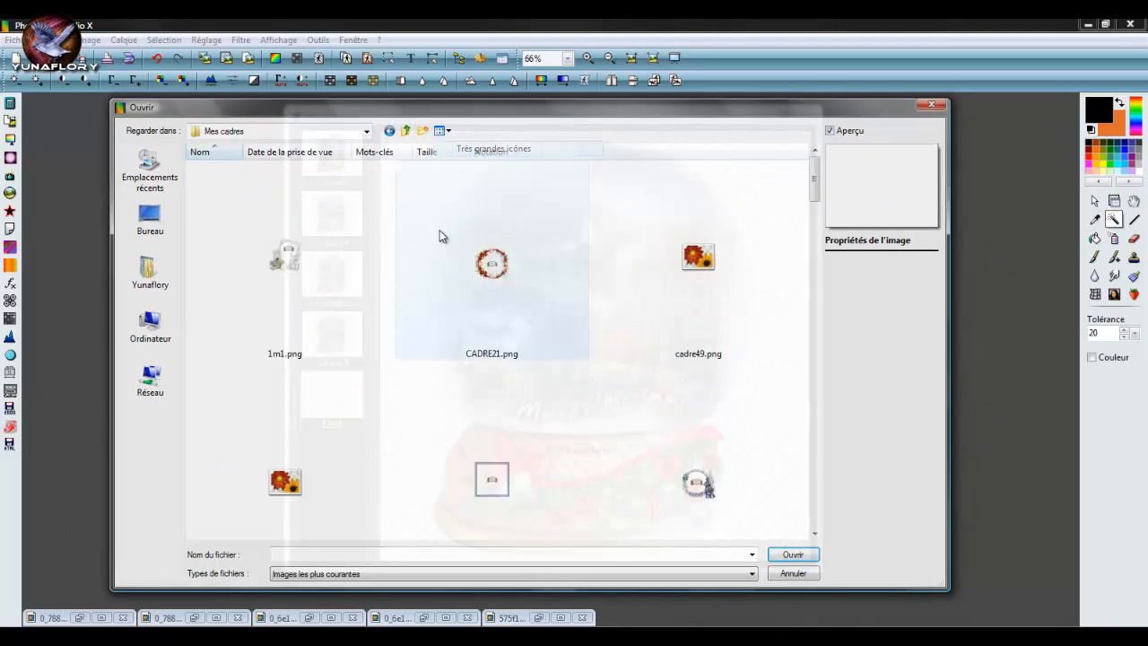
{"action": "left_click", "coordinate": [448, 132]}
{"action": "left_click", "coordinate": [489, 164]}
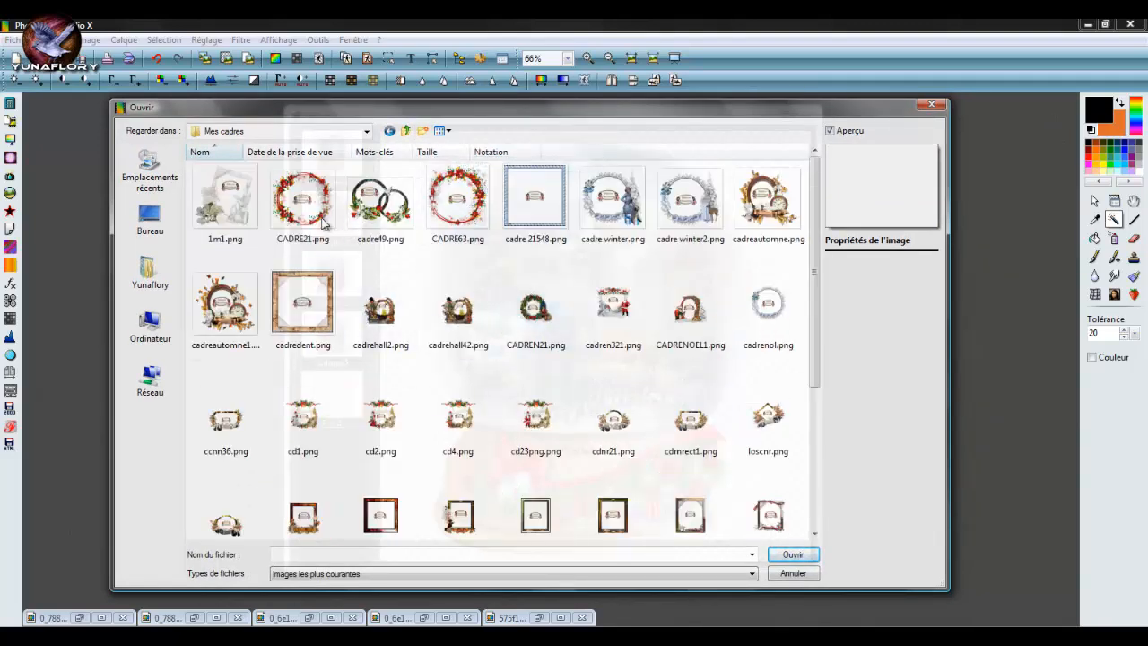
{"action": "left_click", "coordinate": [441, 131]}
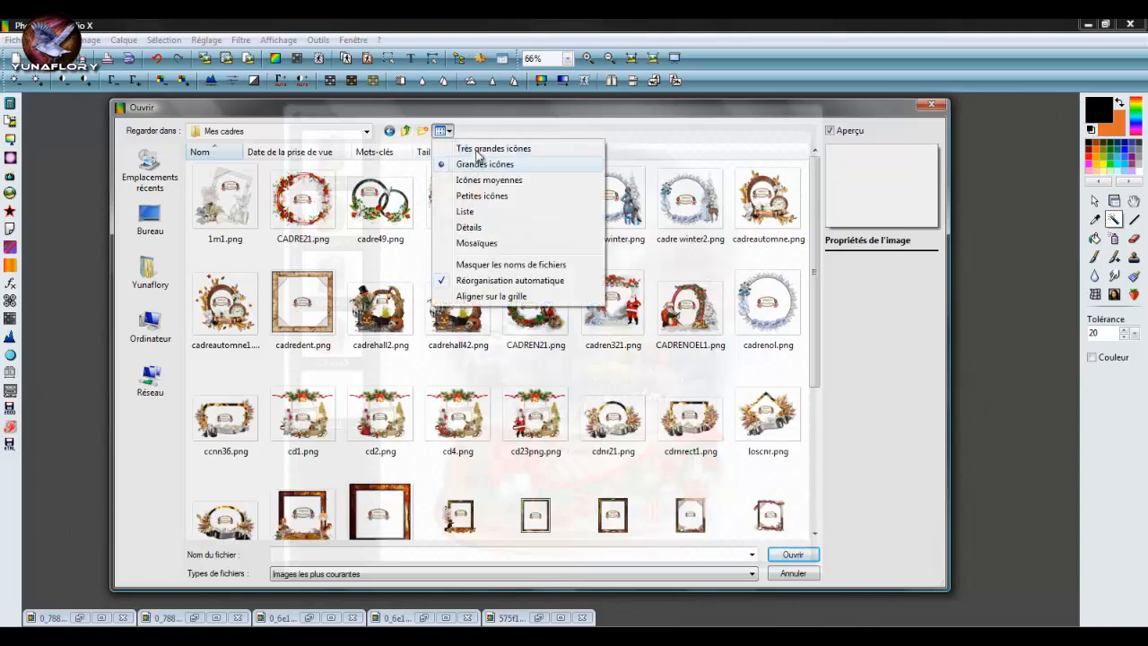
{"action": "left_click", "coordinate": [489, 149]}
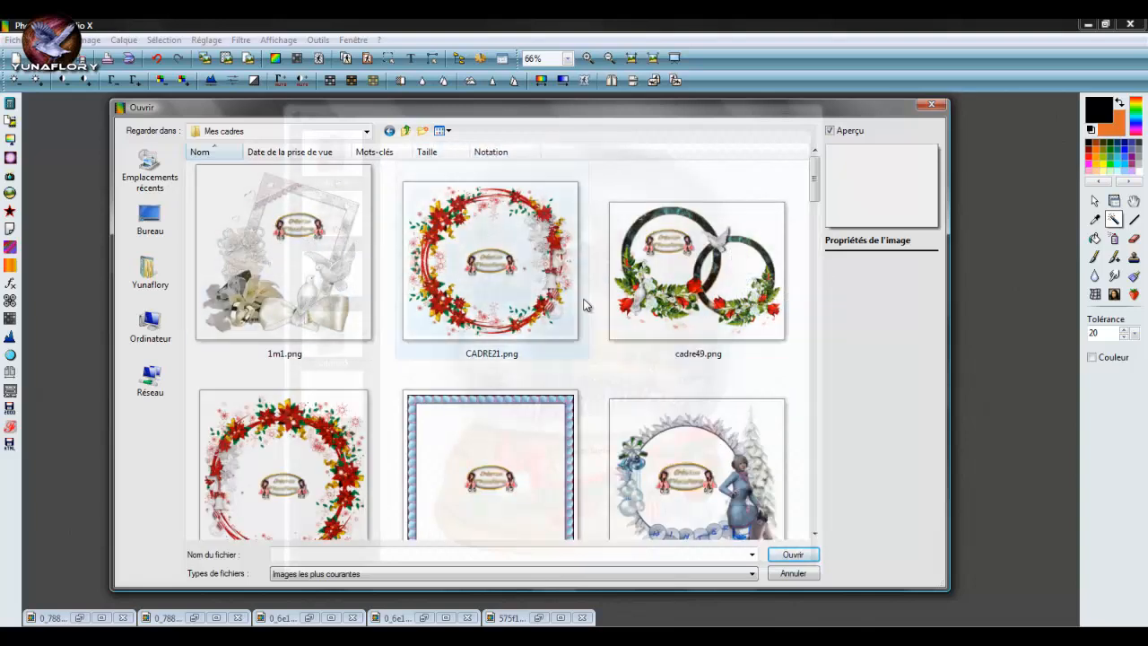
- Look through all the frame images in the Mes cadres folder, from 1m1.png to temps21.png
{"action": "scroll", "coordinate": [583, 304], "scroll_direction": "down", "scroll_amount": 1}
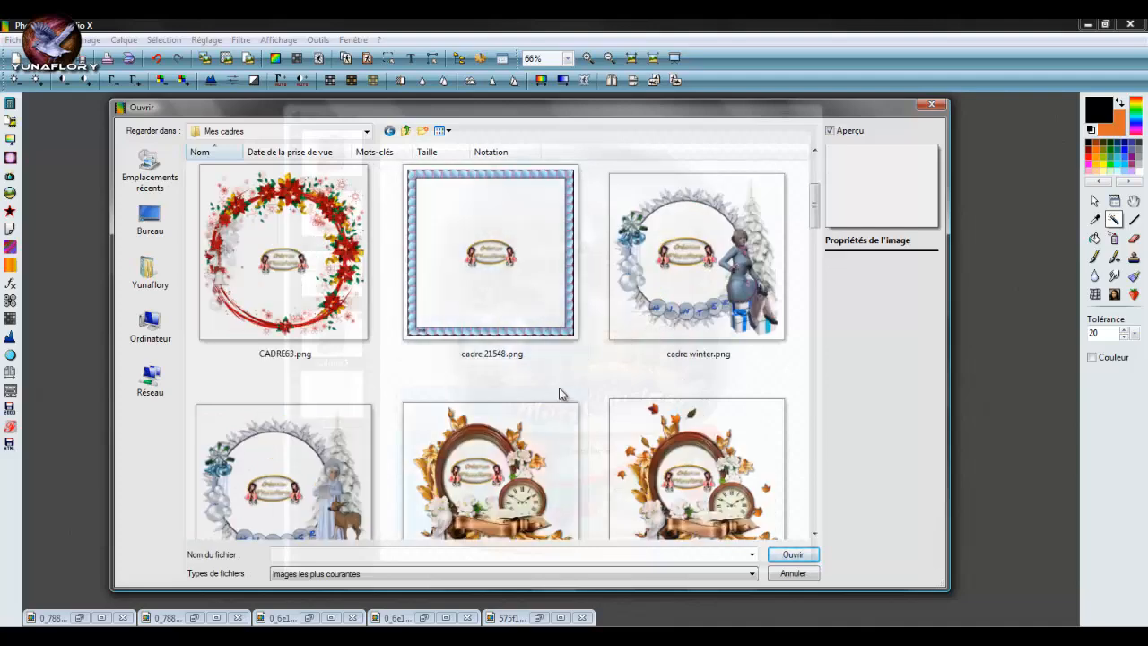
{"action": "scroll", "coordinate": [561, 388], "scroll_direction": "down", "scroll_amount": 1}
{"action": "scroll", "coordinate": [425, 379], "scroll_direction": "down", "scroll_amount": 3}
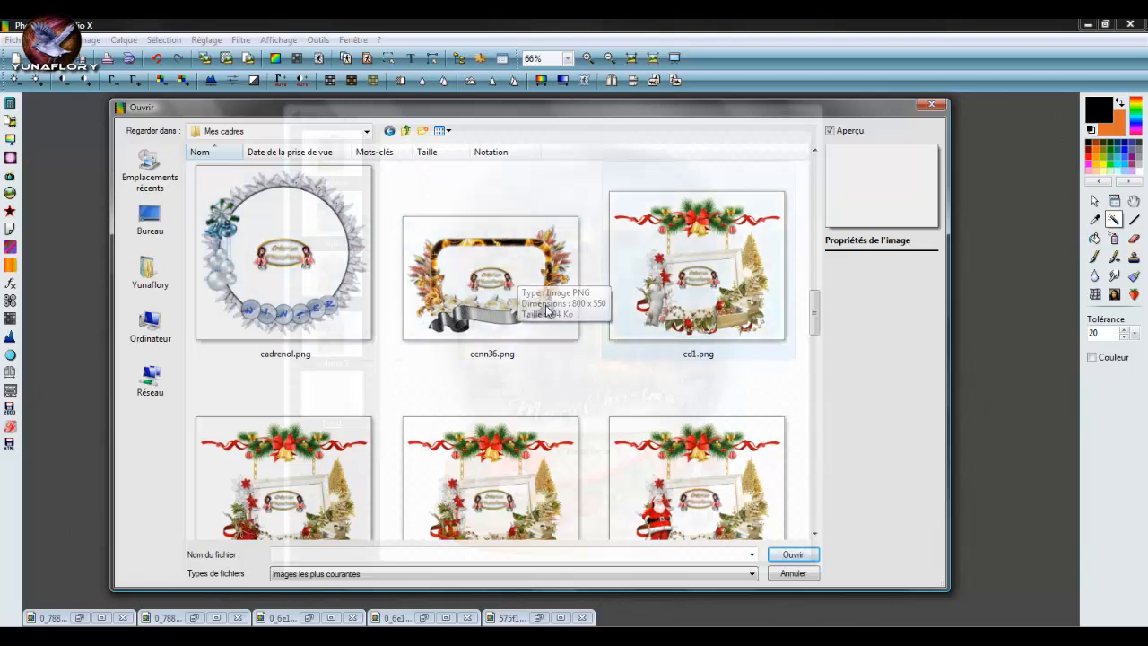
{"action": "scroll", "coordinate": [662, 308], "scroll_direction": "down", "scroll_amount": 1}
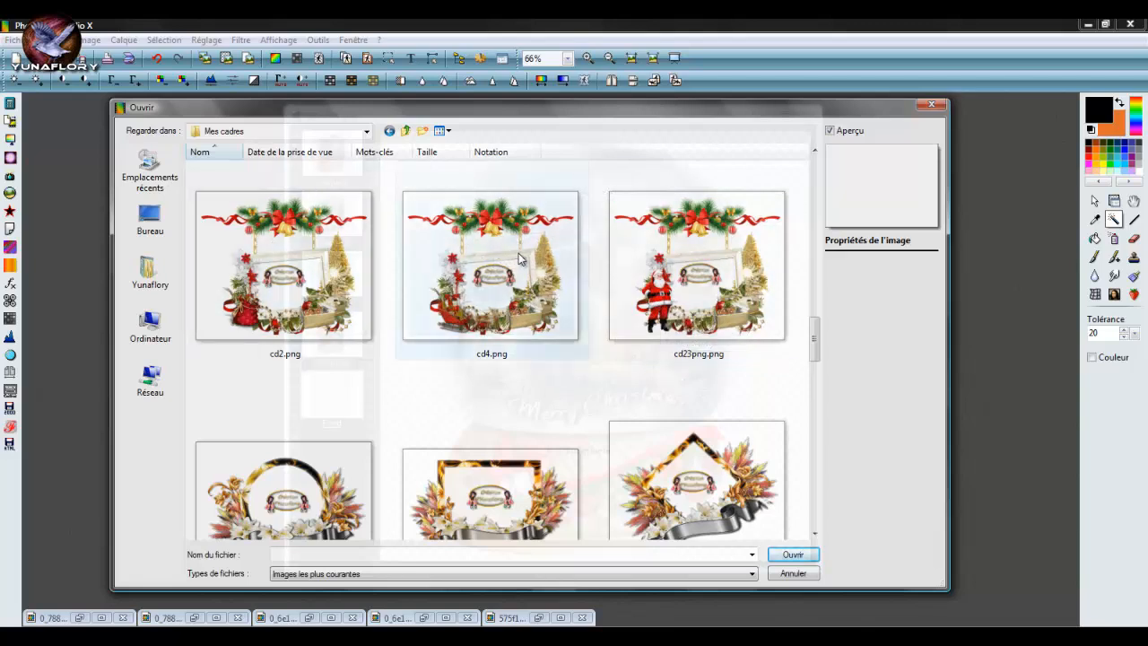
{"action": "scroll", "coordinate": [556, 301], "scroll_direction": "down", "scroll_amount": 8}
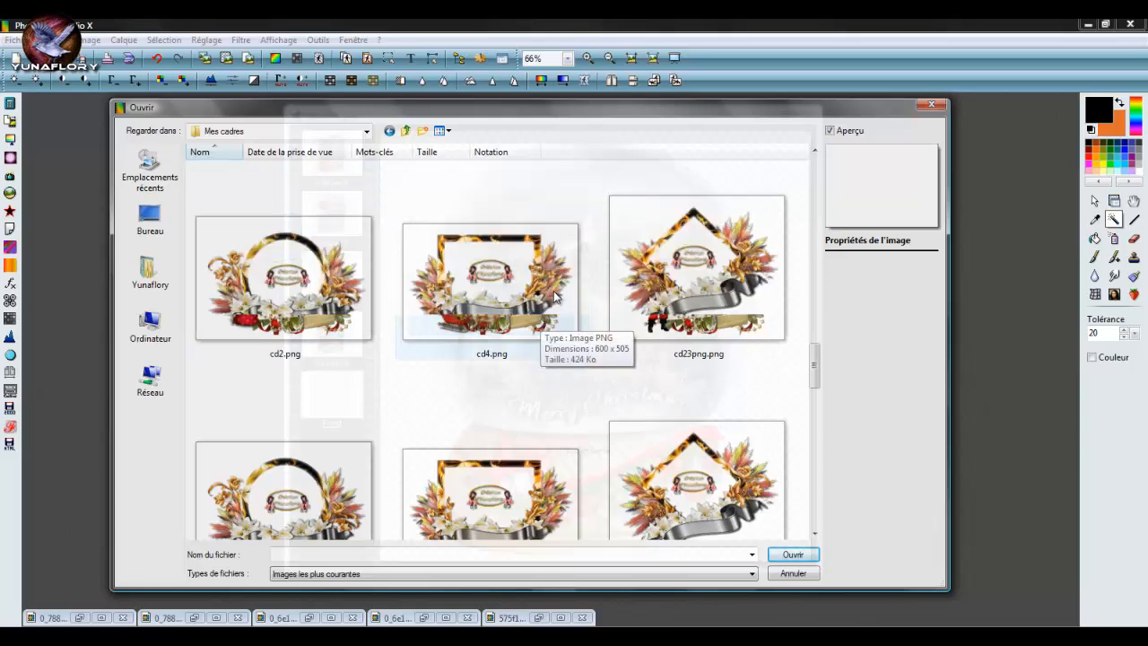
{"action": "scroll", "coordinate": [574, 278], "scroll_direction": "down", "scroll_amount": 6}
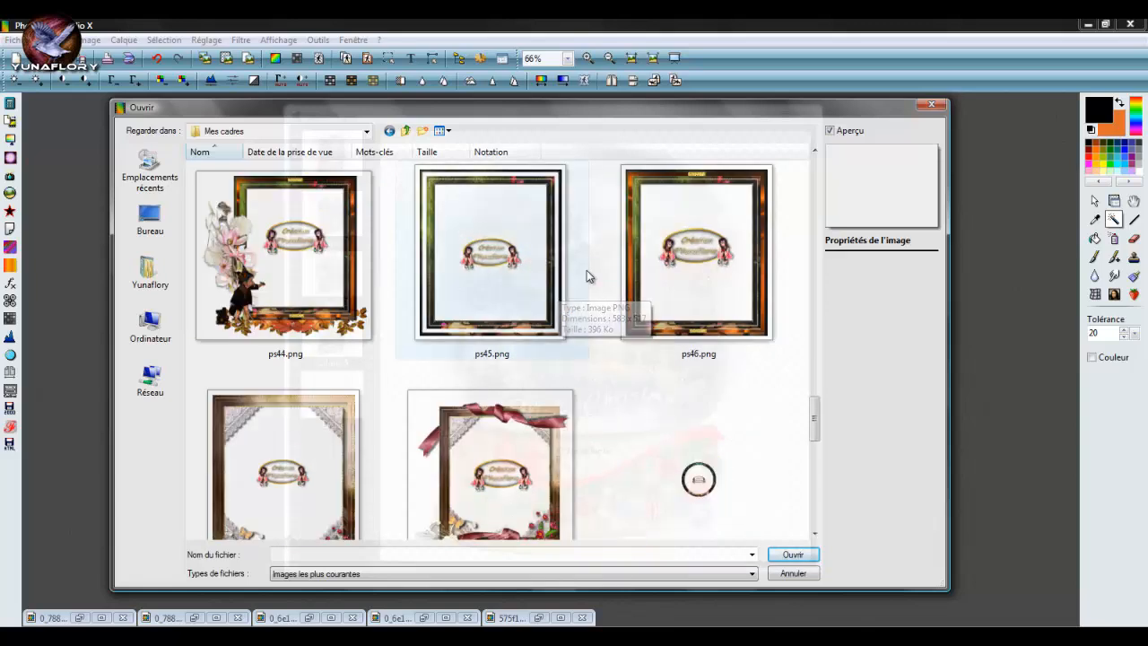
{"action": "scroll", "coordinate": [582, 386], "scroll_direction": "down", "scroll_amount": 6}
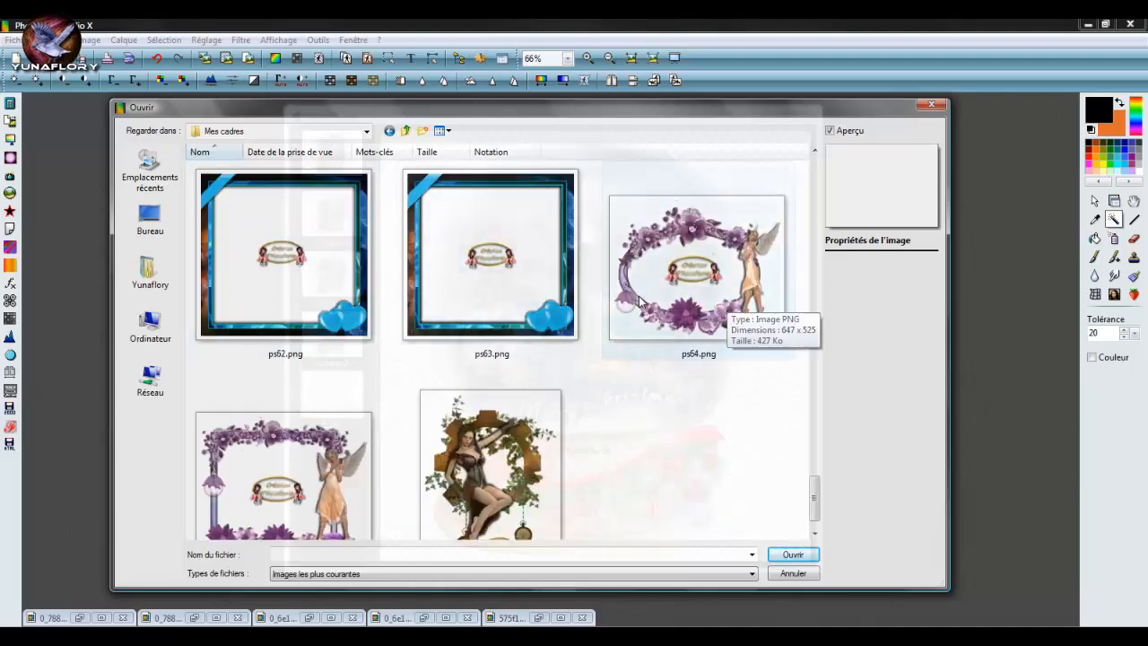
{"action": "scroll", "coordinate": [589, 361], "scroll_direction": "down", "scroll_amount": 1}
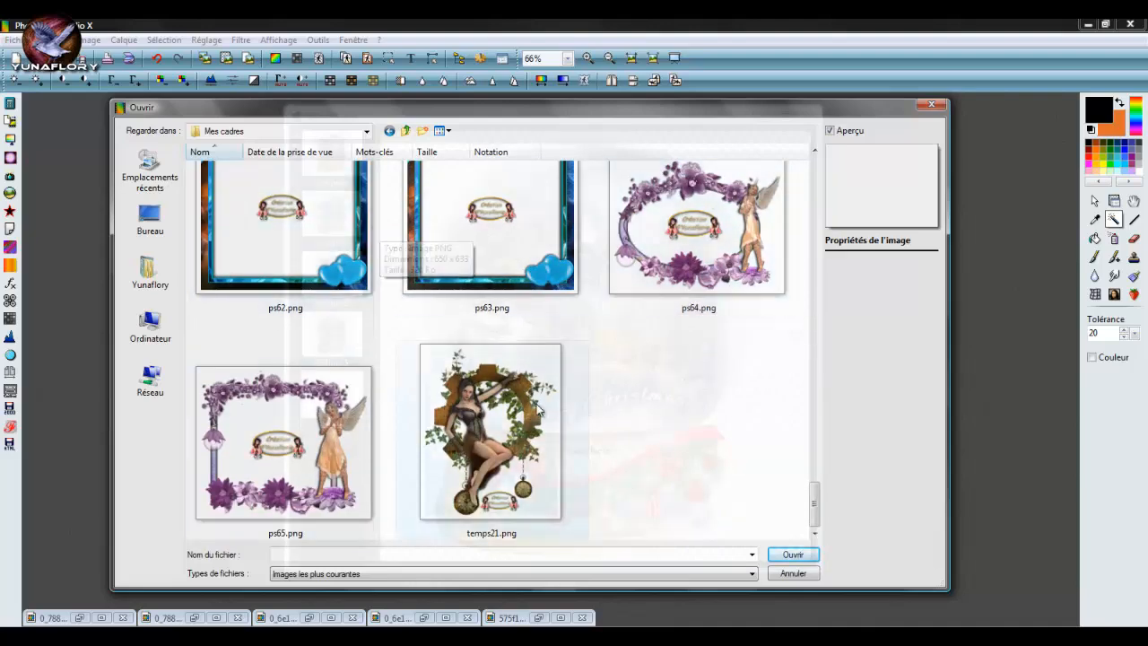
{"action": "scroll", "coordinate": [541, 410], "scroll_direction": "up", "scroll_amount": 6}
{"action": "scroll", "coordinate": [541, 410], "scroll_direction": "up", "scroll_amount": 15}
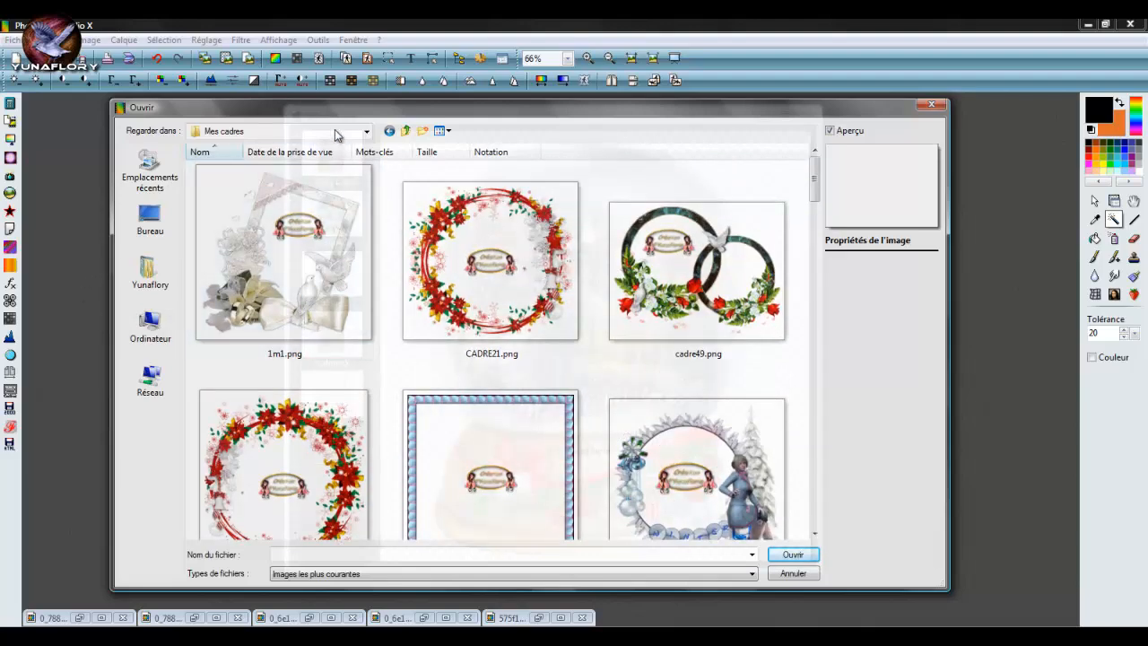
- Open CADRE21.png from Mes cadres, view its blank centre and signature logo at 200%, and close it
{"action": "mouse_move", "coordinate": [439, 112]}
{"action": "left_mouse_down"}
{"action": "mouse_move", "coordinate": [447, 152]}
{"action": "mouse_move", "coordinate": [454, 133]}
{"action": "mouse_move", "coordinate": [410, 100]}
{"action": "mouse_move", "coordinate": [423, 126]}
{"action": "left_mouse_up"}
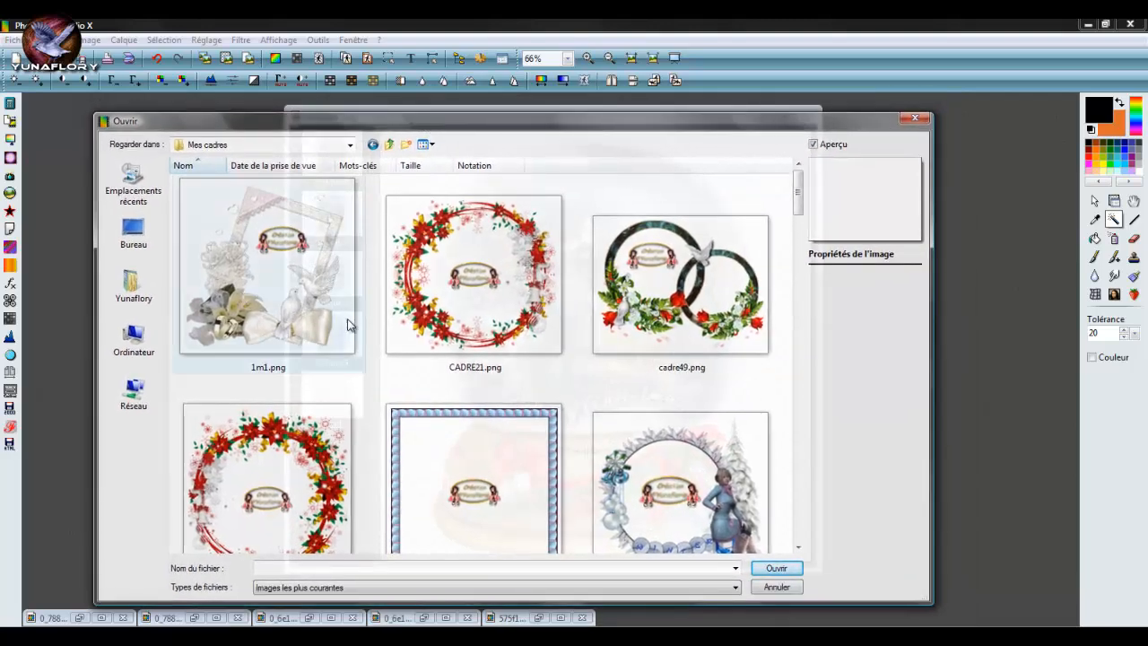
{"action": "left_click", "coordinate": [506, 285]}
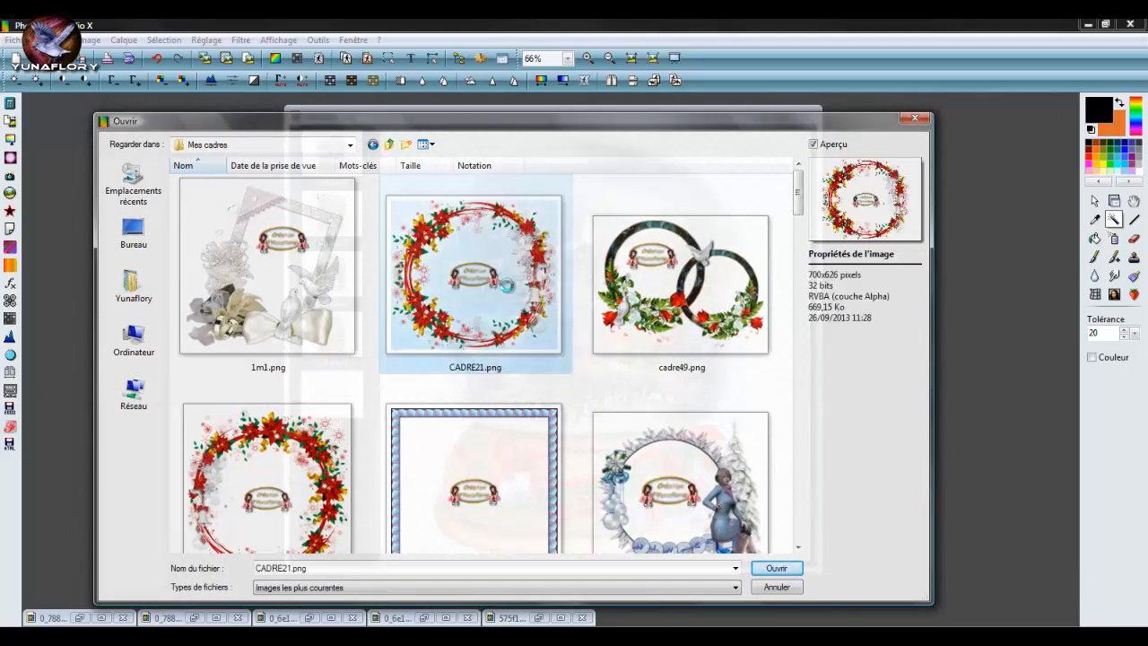
{"action": "double_click", "coordinate": [507, 285]}
{"action": "left_click_drag", "start_coordinate": [411, 166], "coordinate": [416, 114]}
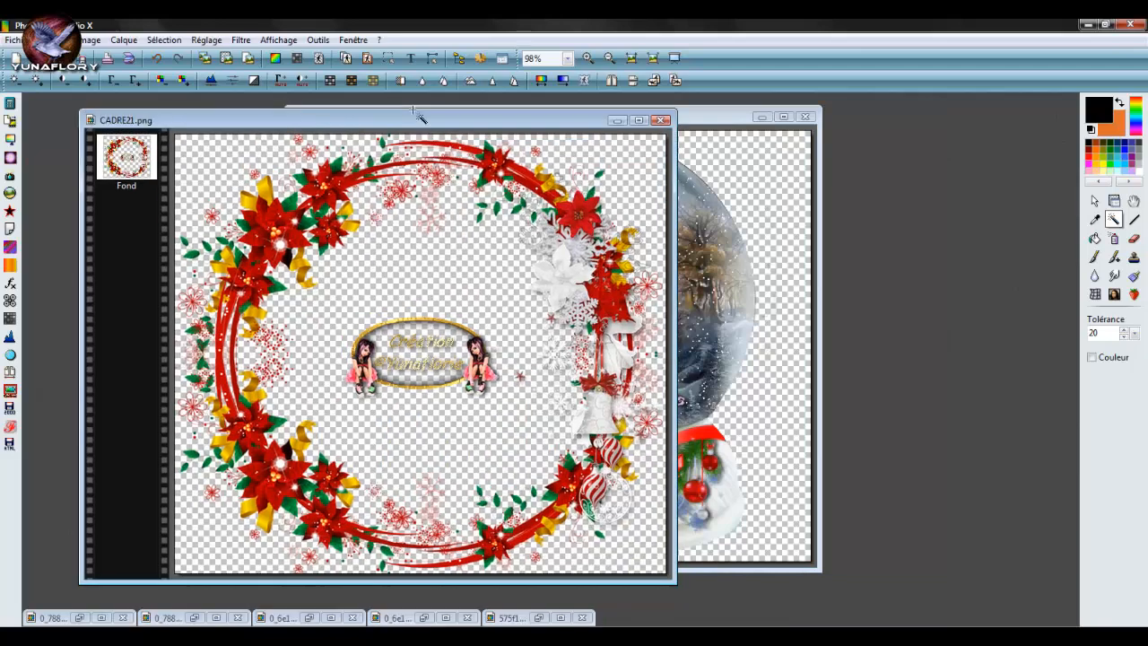
{"action": "scroll", "coordinate": [456, 365], "scroll_direction": "up", "scroll_amount": 2}
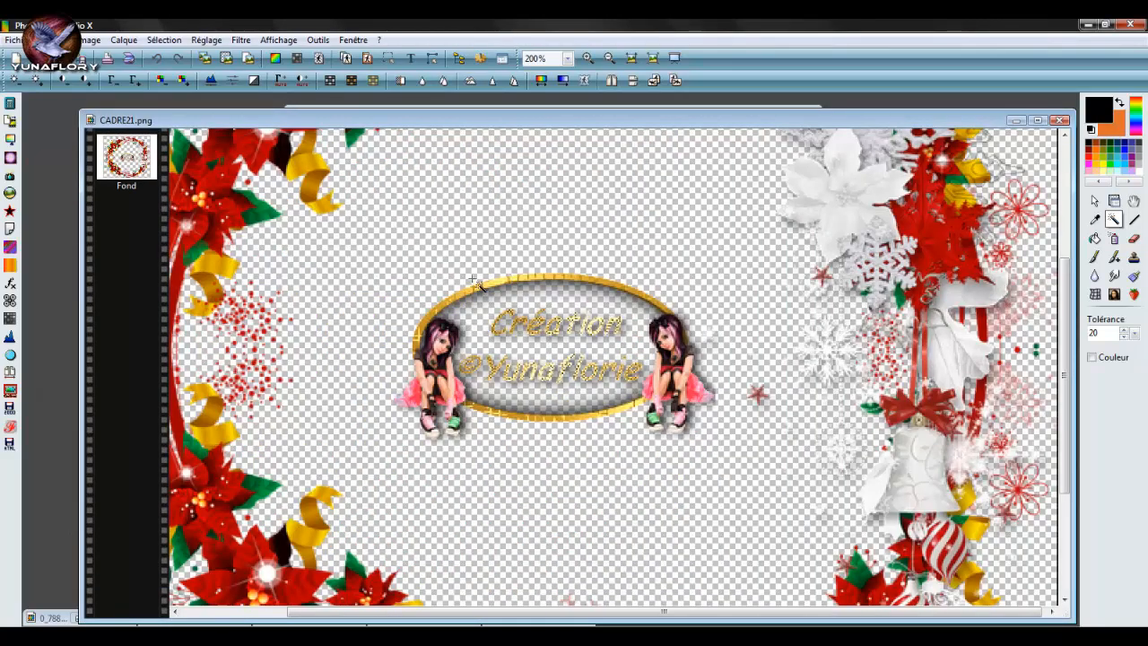
{"action": "scroll", "coordinate": [475, 280], "scroll_direction": "down", "scroll_amount": 1}
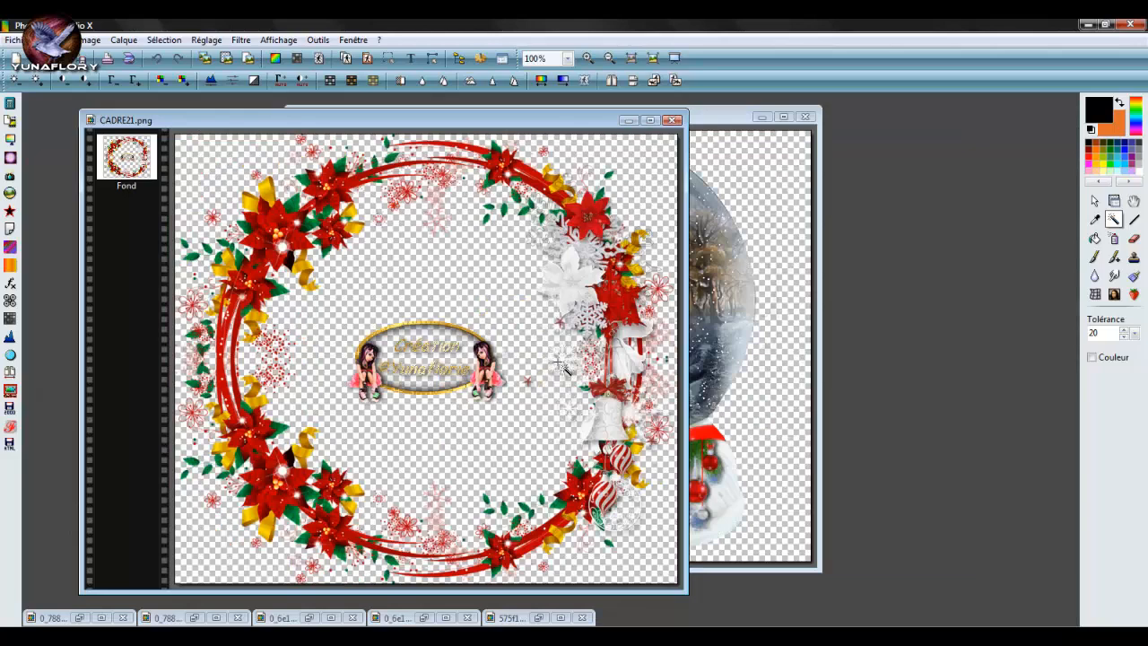
{"action": "mouse_move", "coordinate": [416, 121]}
{"action": "left_mouse_down"}
{"action": "mouse_move", "coordinate": [452, 109]}
{"action": "mouse_move", "coordinate": [410, 118]}
{"action": "left_mouse_up"}
{"action": "left_click", "coordinate": [665, 118]}
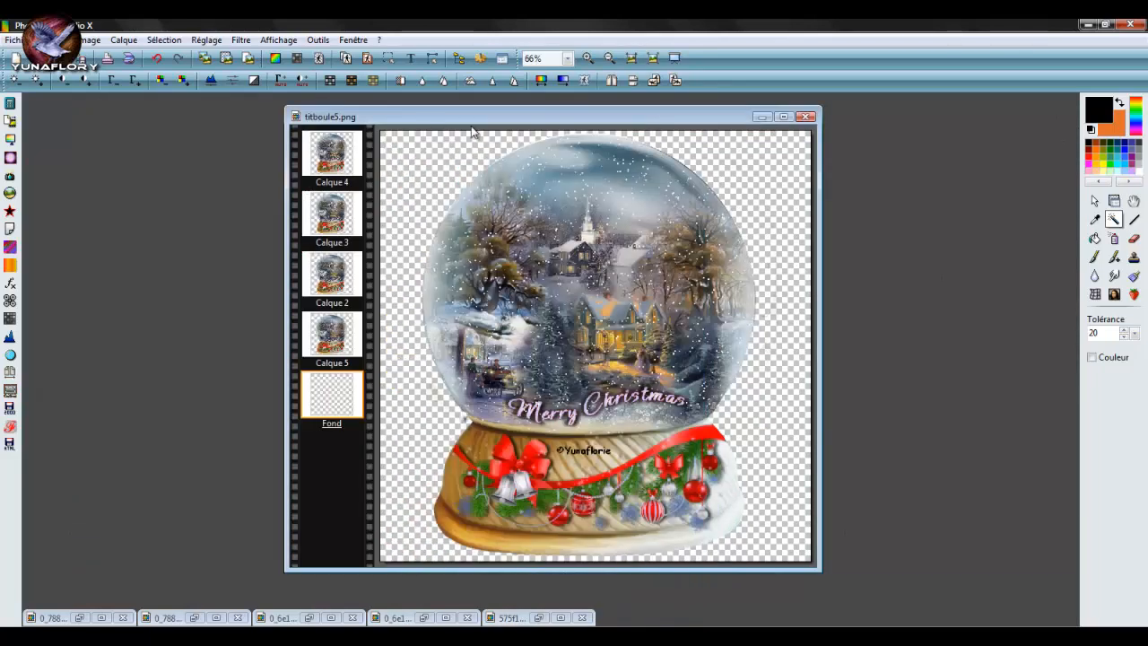
{"action": "left_click_drag", "start_coordinate": [496, 114], "coordinate": [438, 121]}
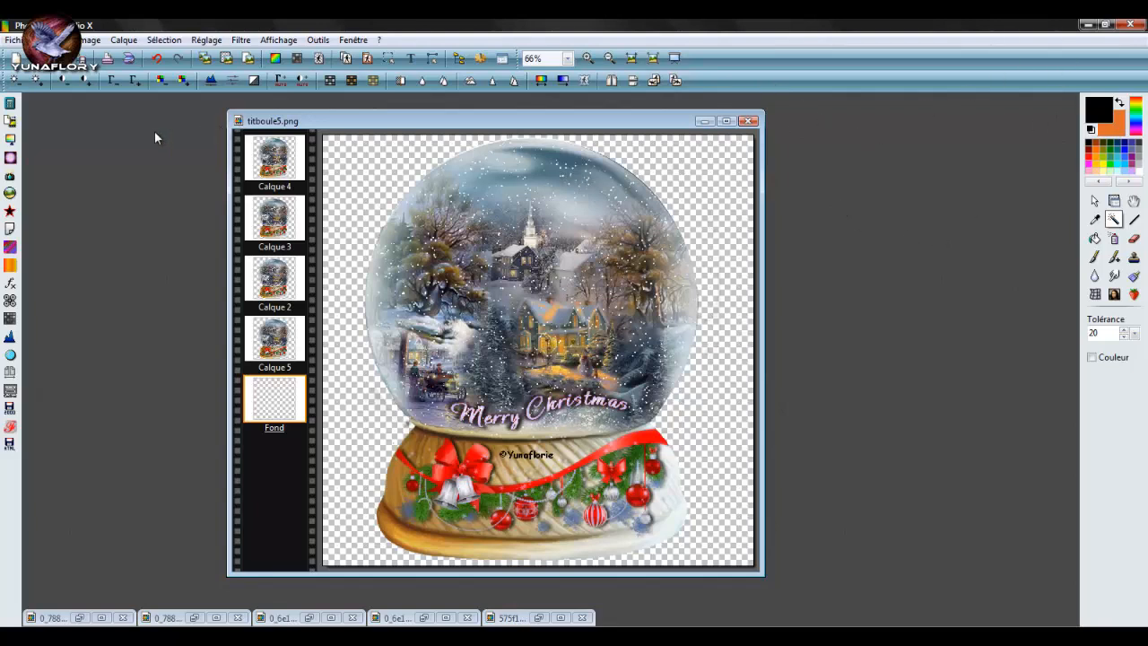
{"action": "left_click", "coordinate": [37, 59]}
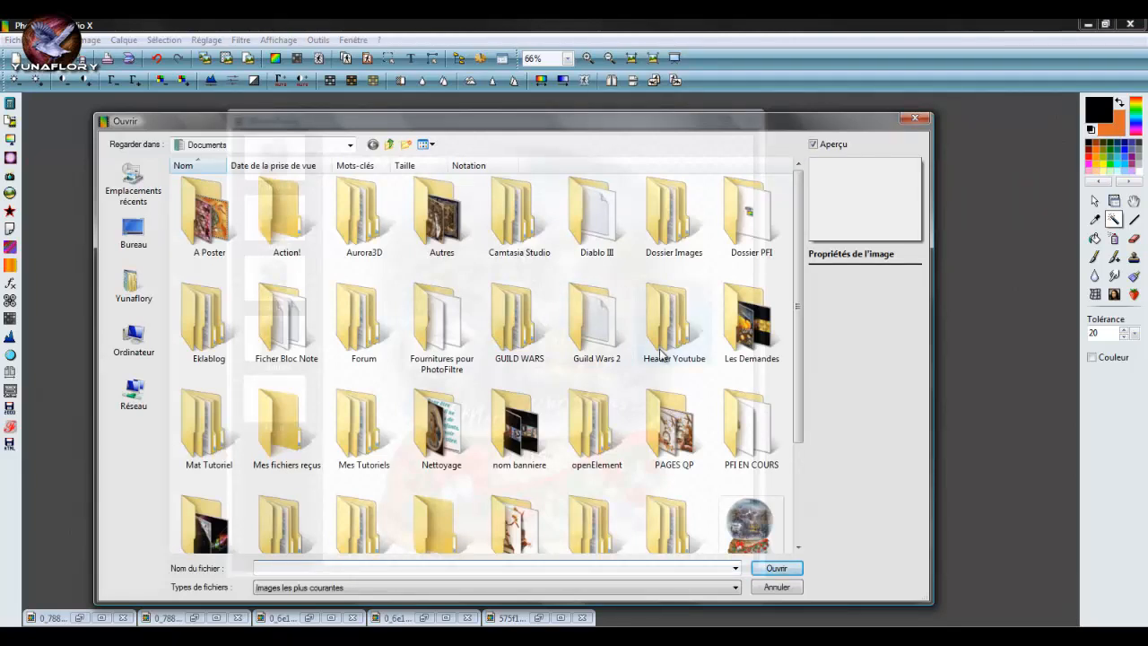
{"action": "left_click", "coordinate": [914, 118]}
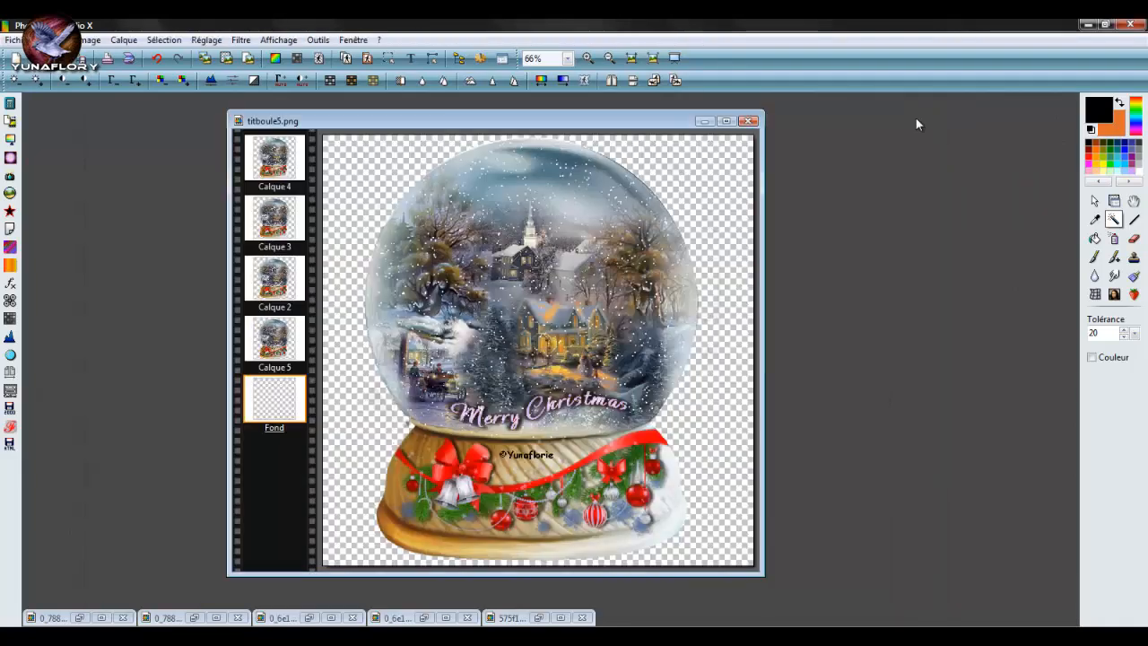
{"action": "left_click_drag", "start_coordinate": [692, 126], "coordinate": [902, 130]}
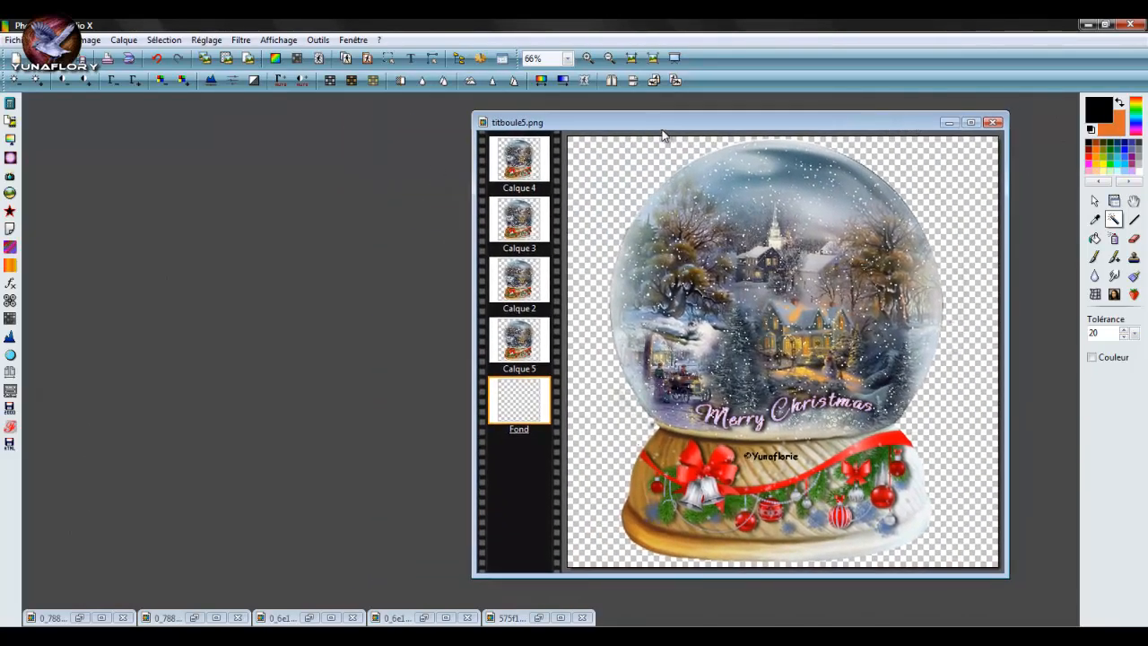
{"action": "left_click_drag", "start_coordinate": [677, 129], "coordinate": [491, 128]}
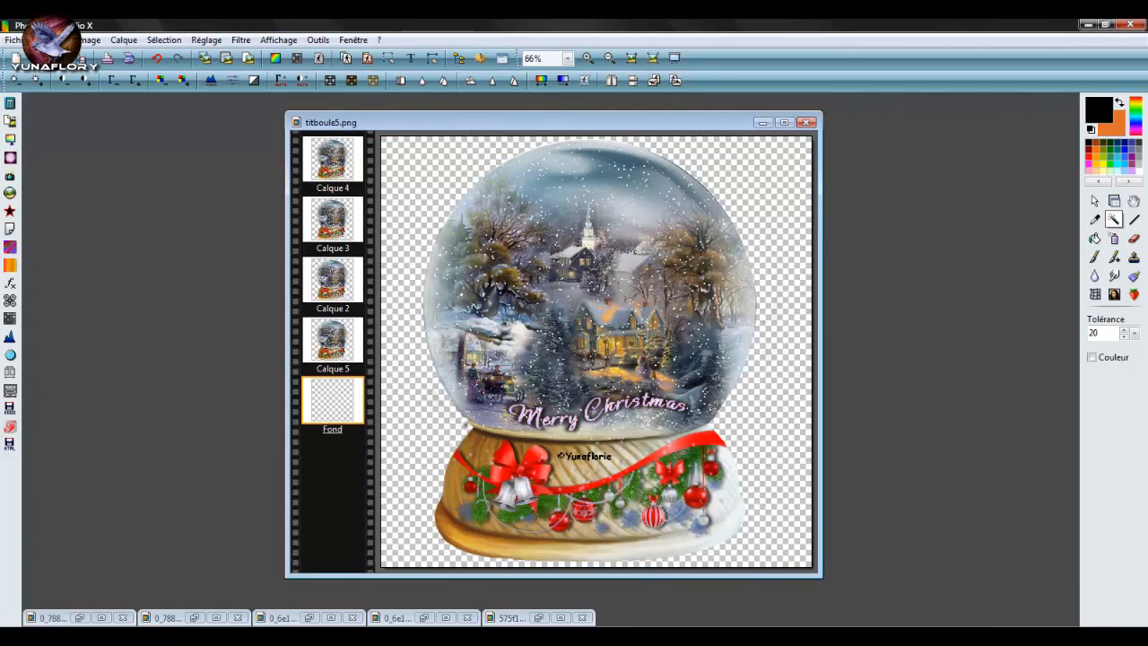
{"action": "left_click", "coordinate": [865, 636]}
{"action": "left_click", "coordinate": [1111, 575]}
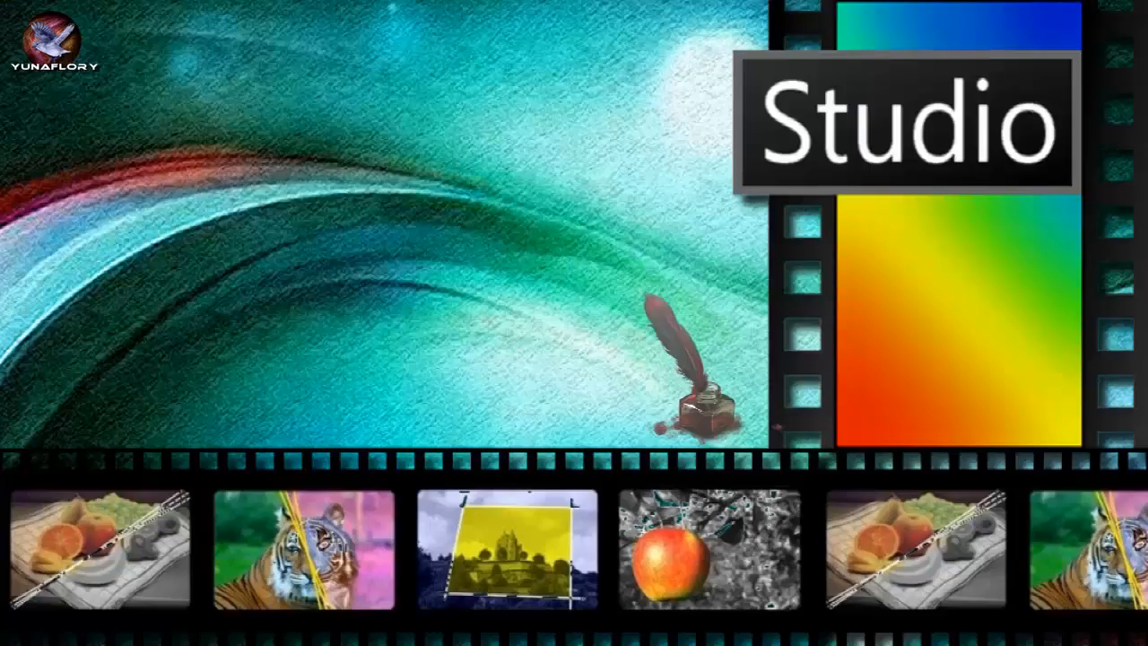